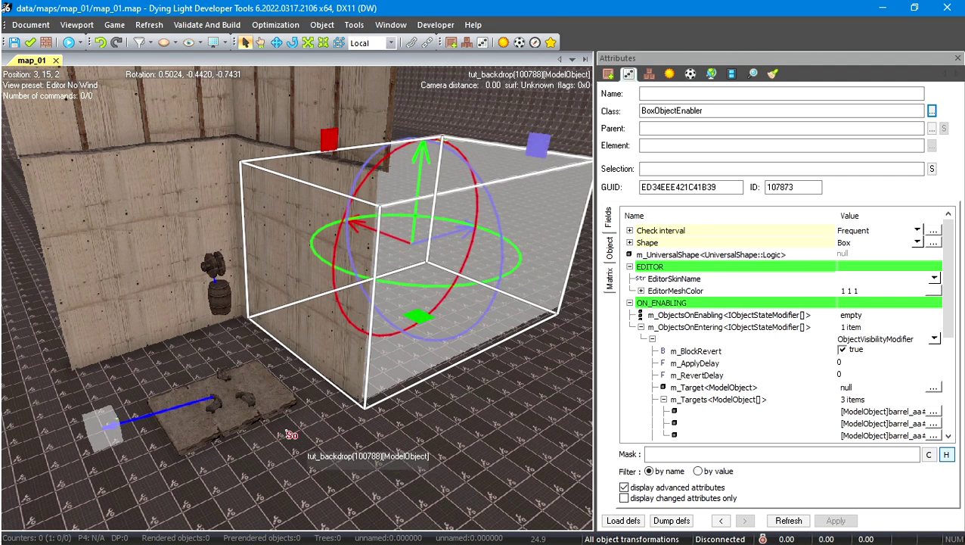
Step: Examine the class and attributes of the existing lever wheel and the barrel beneath it in the walled corner
mouse_move(393, 401)
right_down()
mouse_move(394, 447)
mouse_move(394, 406)
right_up()
key(s)
key(d)
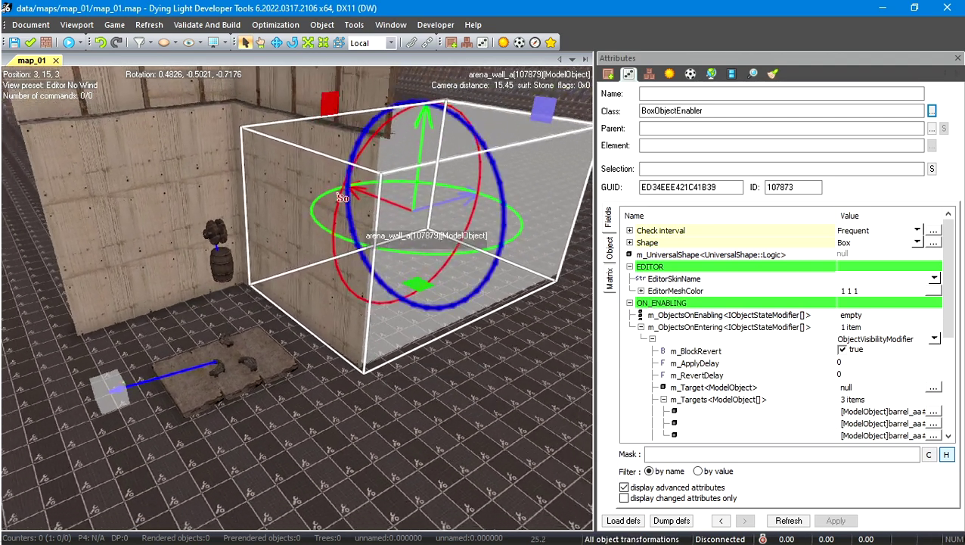
key(w)
key(a)
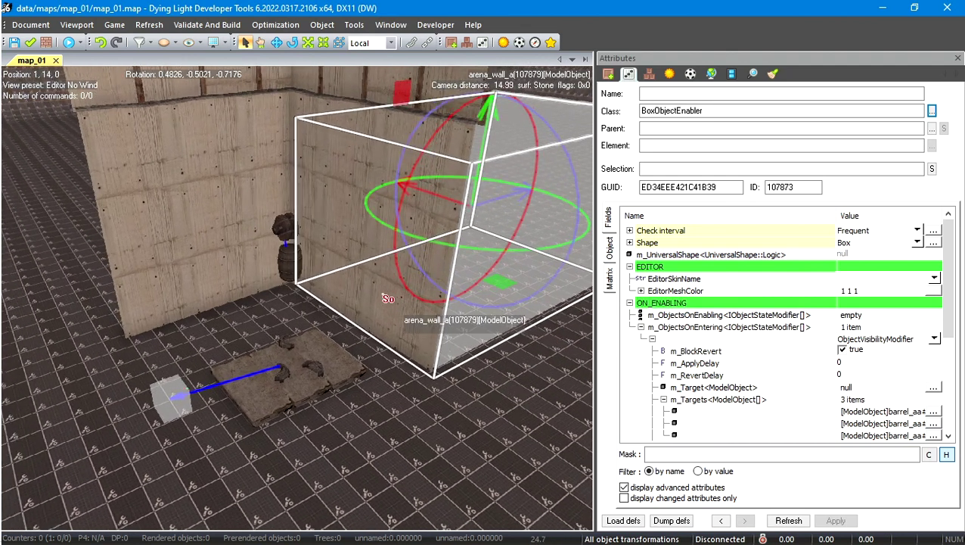
click(288, 237)
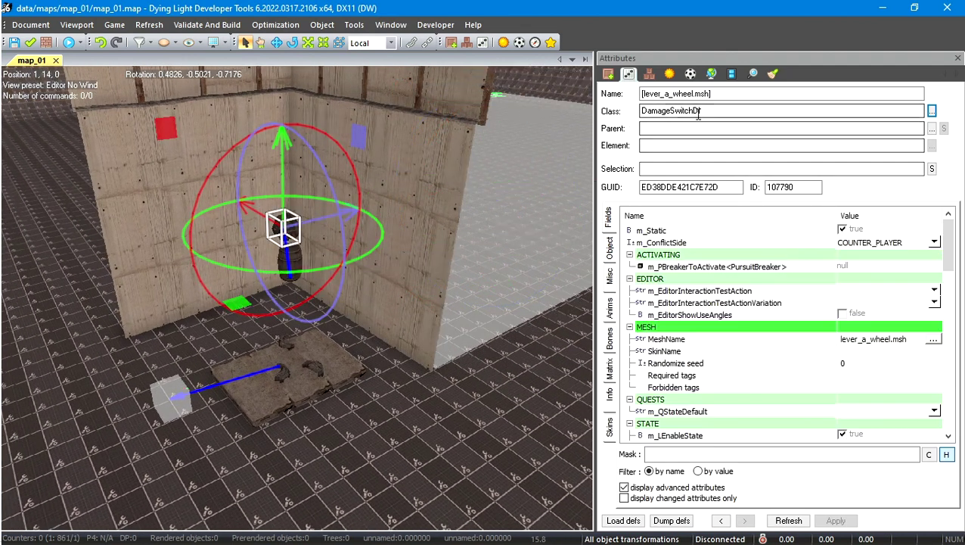
right_drag(324, 387, 323, 387)
key(w)
key(w)
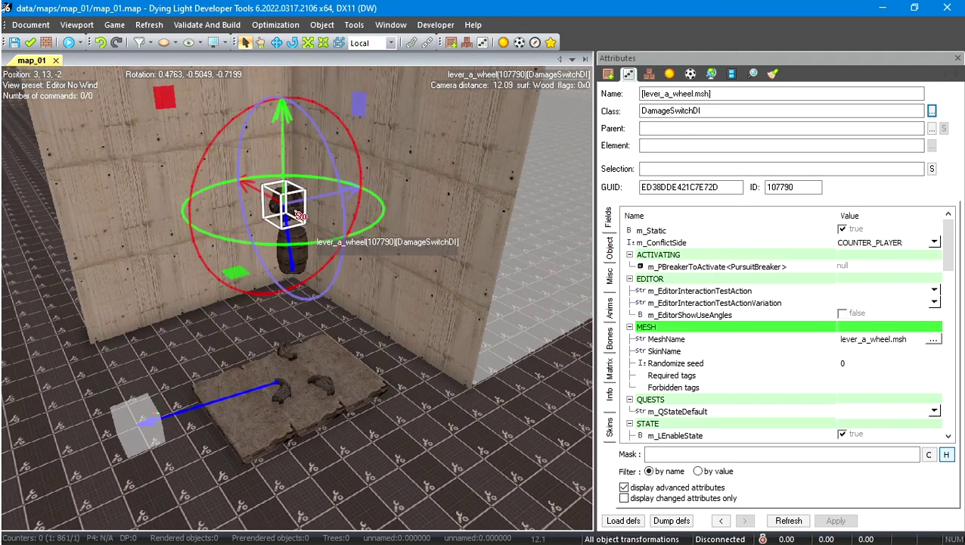
key(w)
click(296, 209)
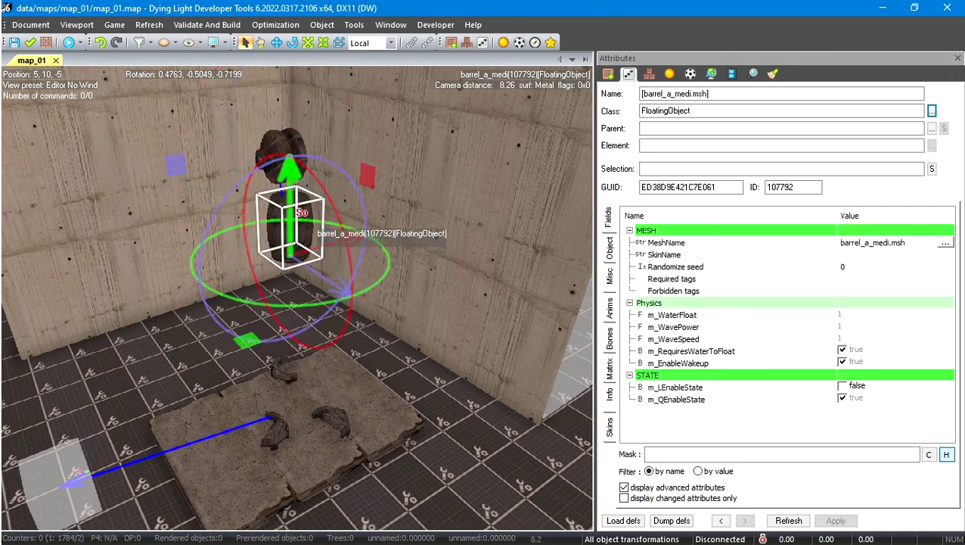
key(s)
right_drag(341, 220, 329, 259)
key(w)
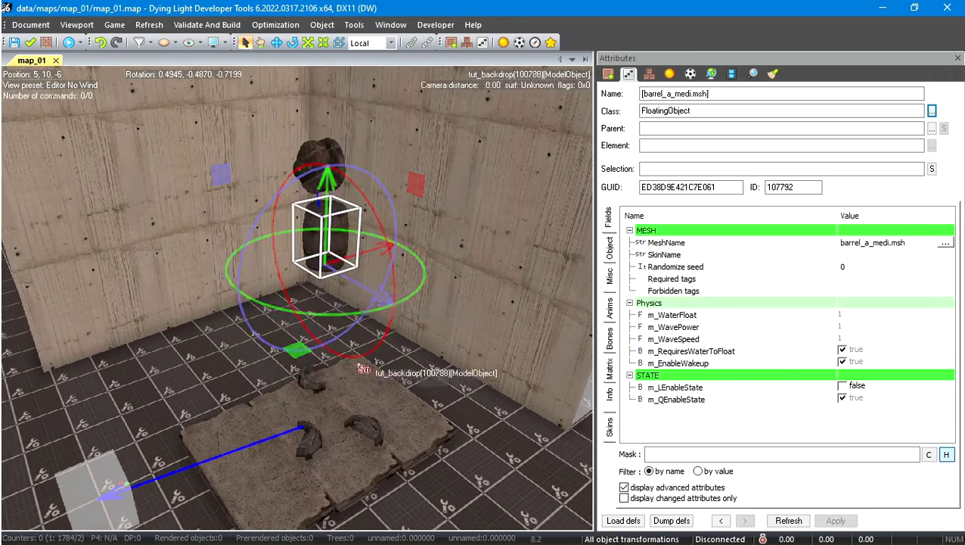
Step: Examine the attributes of the dummy box over the floor slab and of the BoxObjectEnabler linked to it
click(369, 391)
right_drag(466, 458, 468, 462)
scroll(468, 461, down, 3)
middle_drag(468, 462, 471, 454)
scroll(469, 354, up, 4)
right_drag(382, 274, 379, 266)
scroll(377, 249, down, 1)
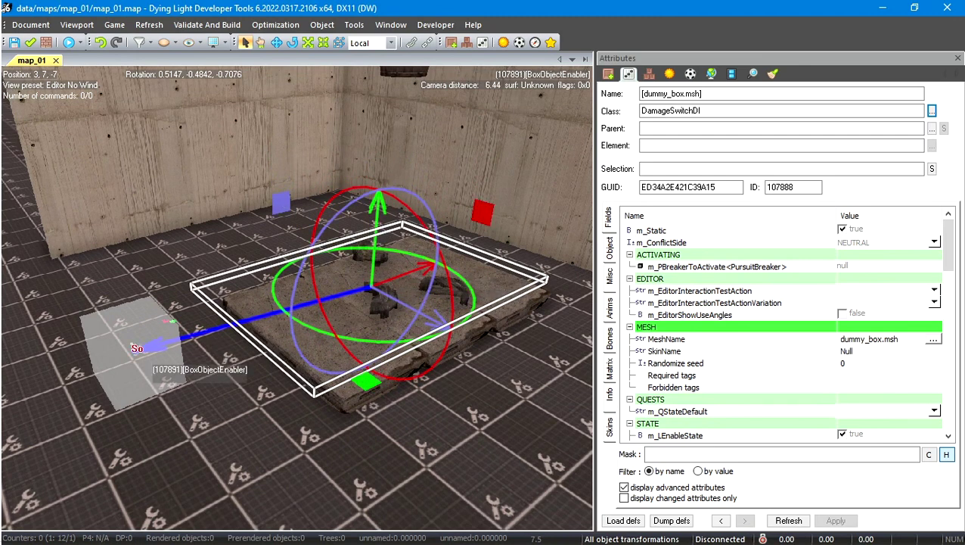
click(159, 363)
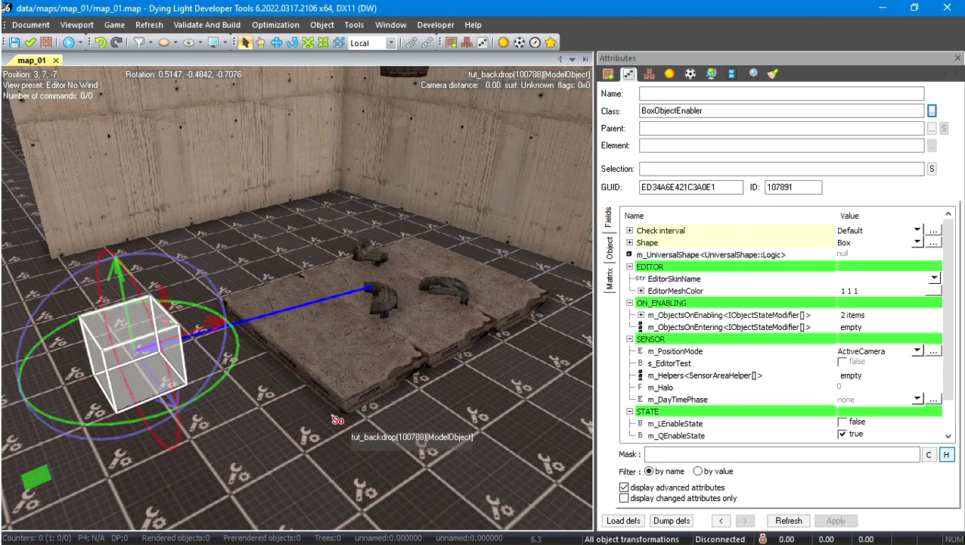
scroll(288, 405, down, 2)
right_drag(293, 420, 295, 403)
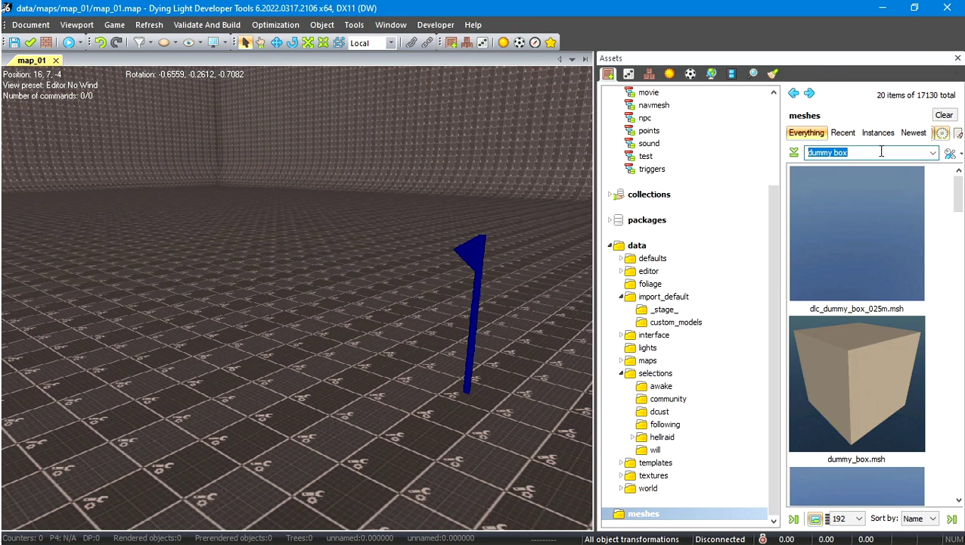
Step: Search the meshes for "wheel" and place lever_a_wheel.msh on the empty floor
key(Return)
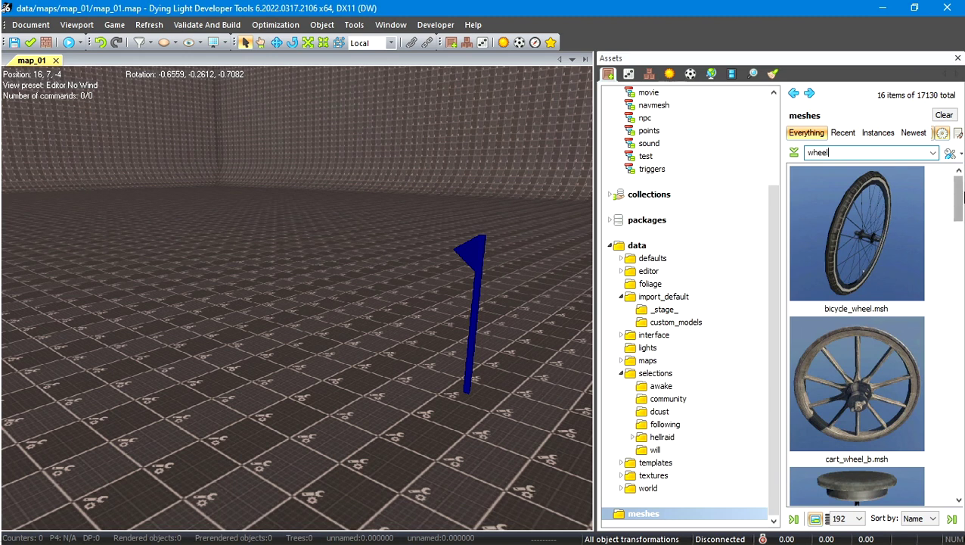
drag(957, 210, 962, 248)
drag(876, 345, 378, 371)
scroll(382, 371, up, 2)
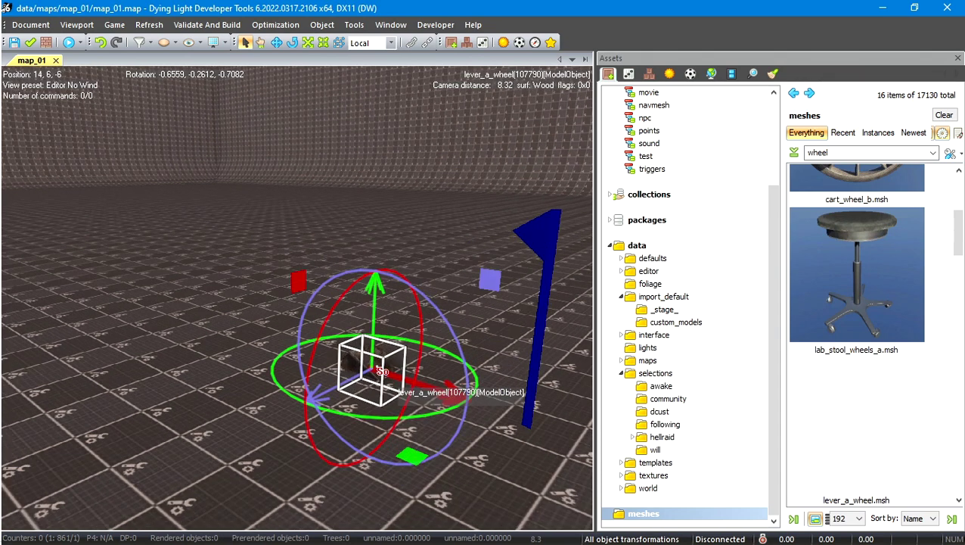
Step: Raise the lever wheel well above the floor so there is room for a barrel beneath it
drag(378, 329, 389, 112)
middle_drag(394, 191, 390, 225)
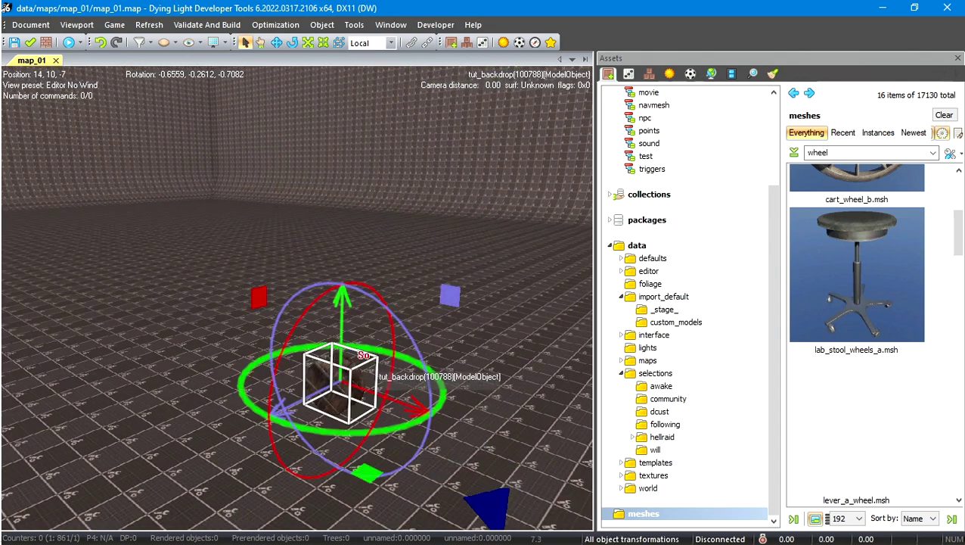
drag(342, 325, 344, 202)
scroll(446, 261, up, 1)
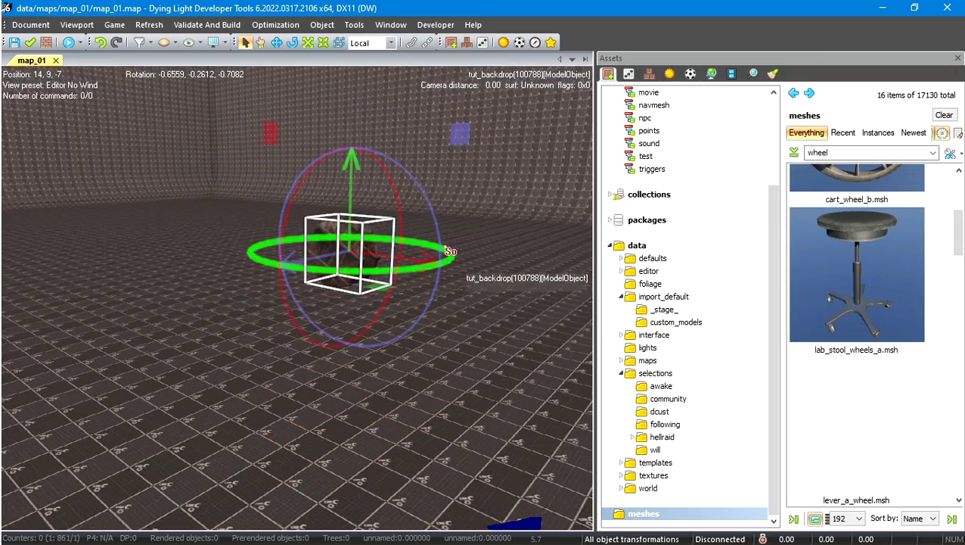
right_drag(446, 260, 452, 242)
key(s)
key(a)
drag(368, 227, 422, 183)
key(w)
right_drag(448, 300, 352, 265)
key(d)
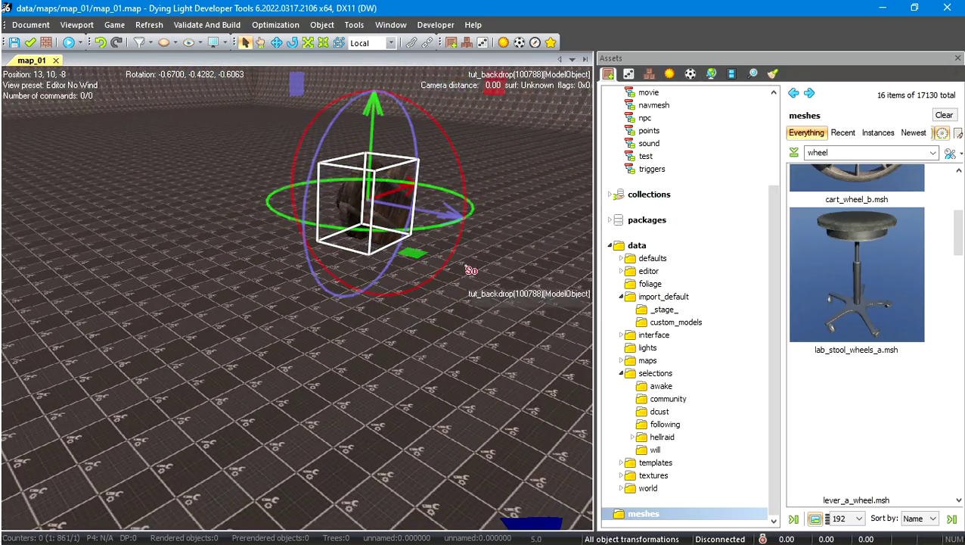
drag(431, 229, 421, 234)
key(s)
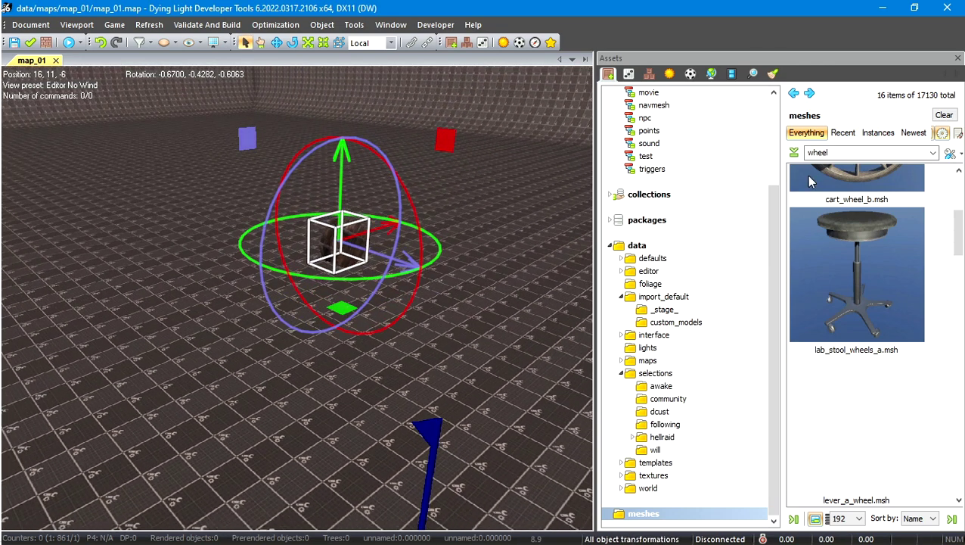
Step: Search the meshes for "barrel" and place barrel_a_medi.msh directly beneath the lever wheel
double_click(846, 153)
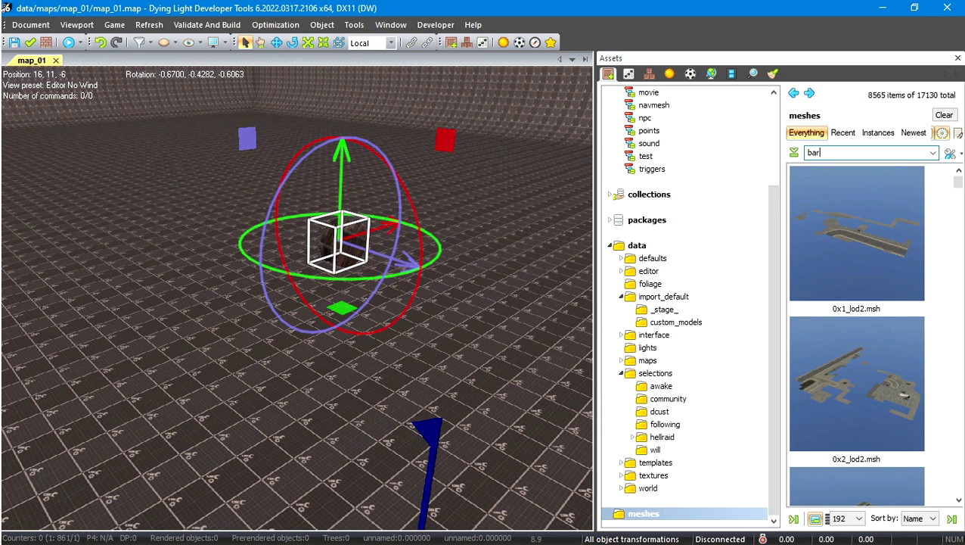
drag(827, 431, 439, 308)
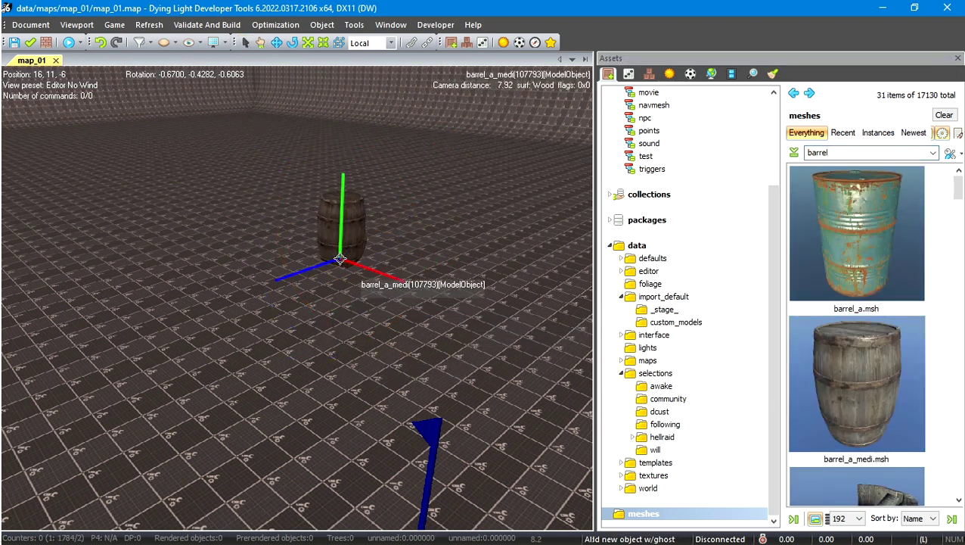
drag(352, 250, 353, 276)
click(469, 281)
right_drag(437, 349, 412, 343)
key(w)
key(s)
click(392, 324)
key(w)
key(d)
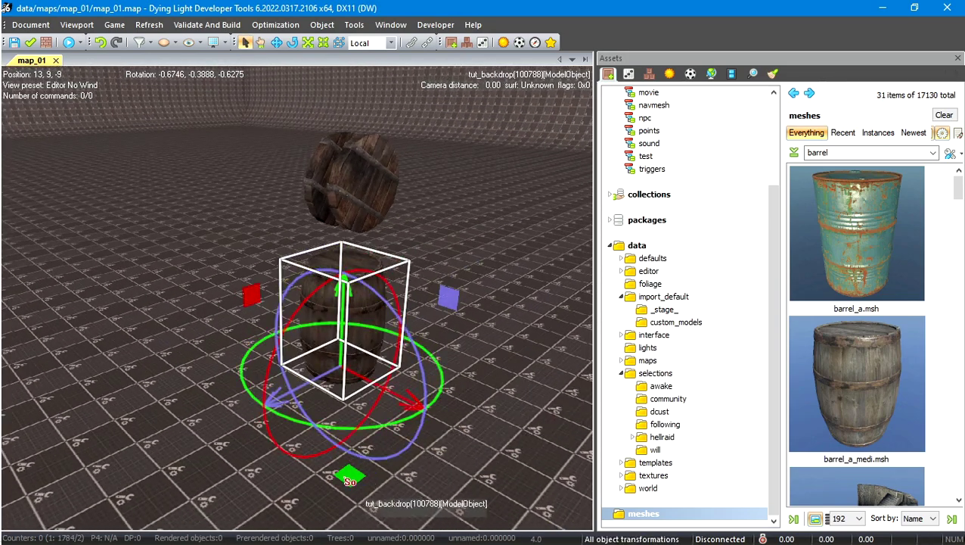
Step: Check the barrel's placement below the lever wheel from different viewpoints
click(357, 210)
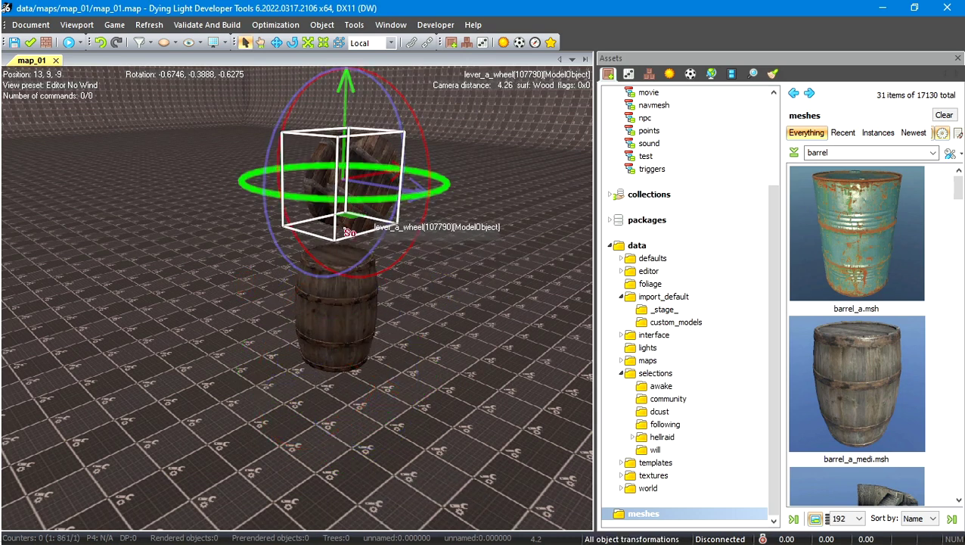
click(339, 304)
middle_drag(478, 383, 490, 363)
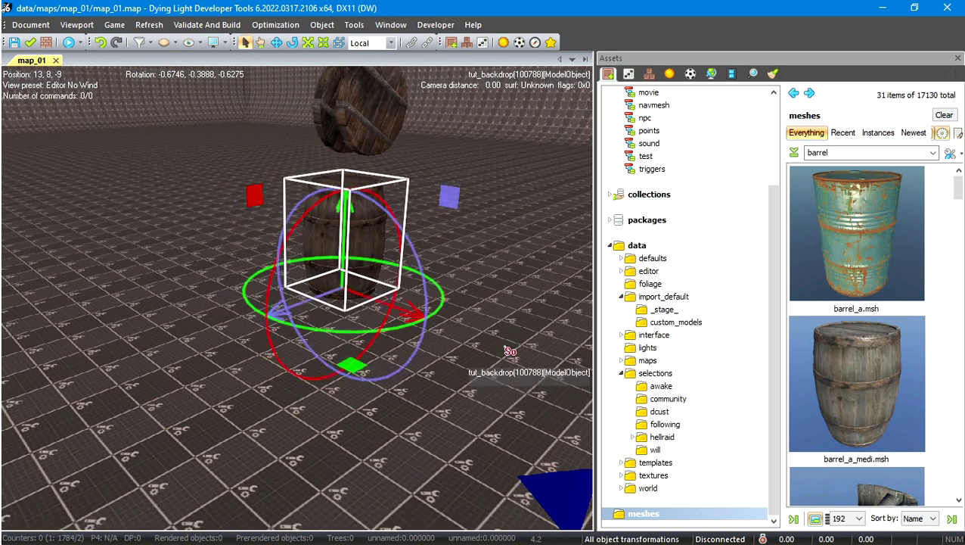
right_drag(511, 351, 515, 376)
key(s)
key(w)
Step: Change the lever wheel's class to DamageSwitchDI, finding it with the mask "damage" in the class list
click(345, 154)
middle_drag(459, 237, 460, 266)
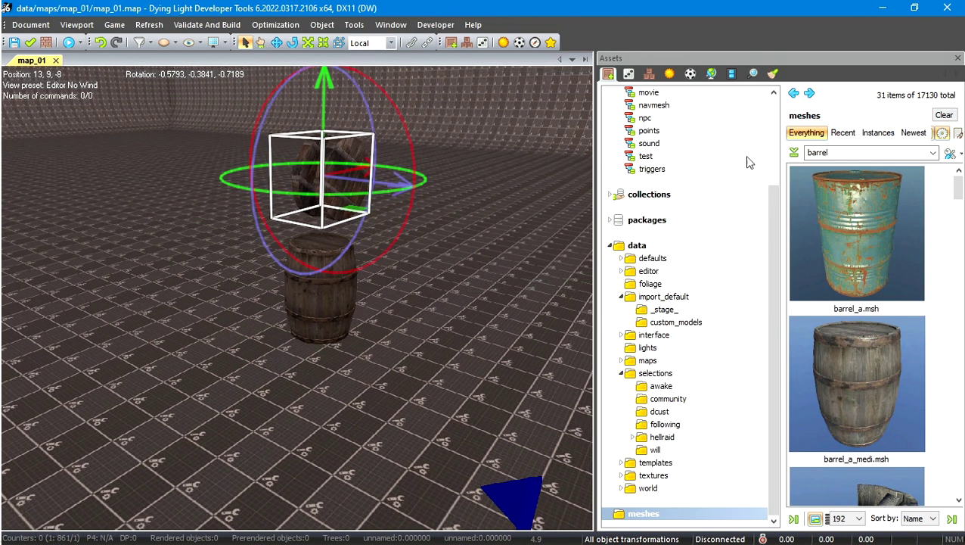
click(628, 73)
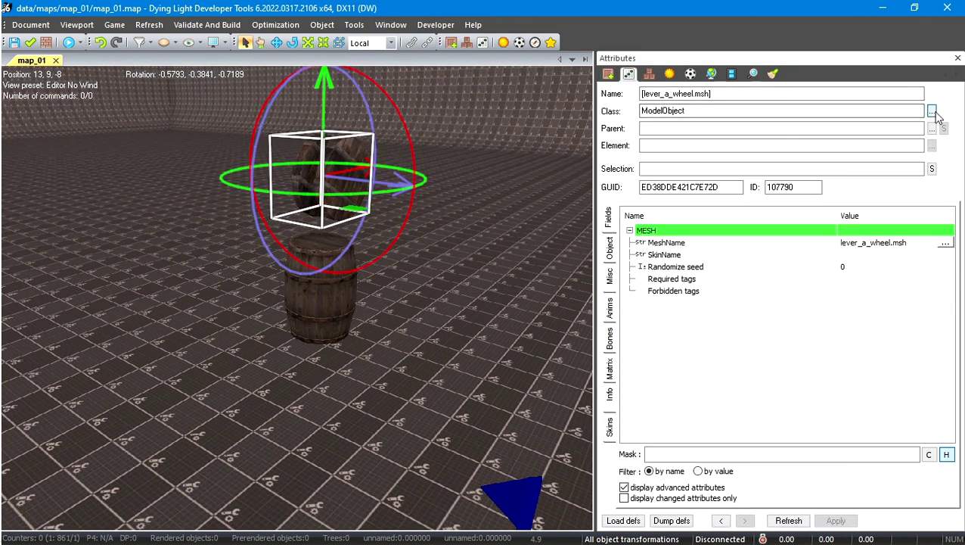
click(932, 110)
text(damage)
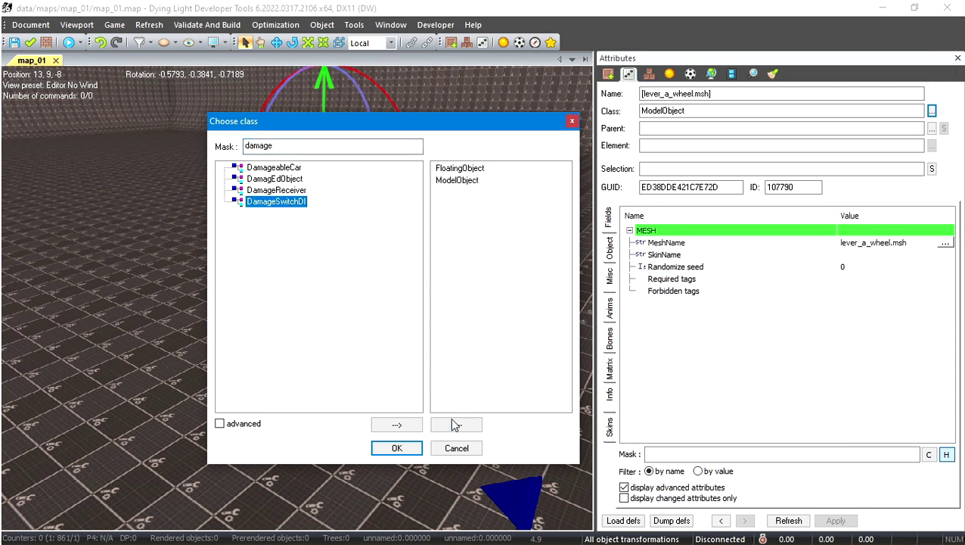
double_click(473, 167)
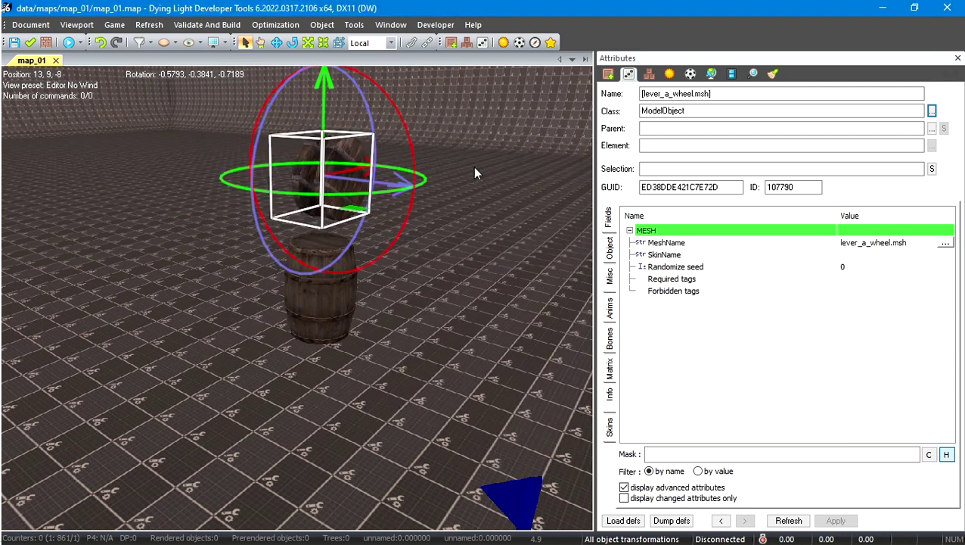
Step: Examine the lever wheel's attributes and its arrangement above the barrel
right_drag(456, 237, 456, 240)
scroll(395, 197, up, 4)
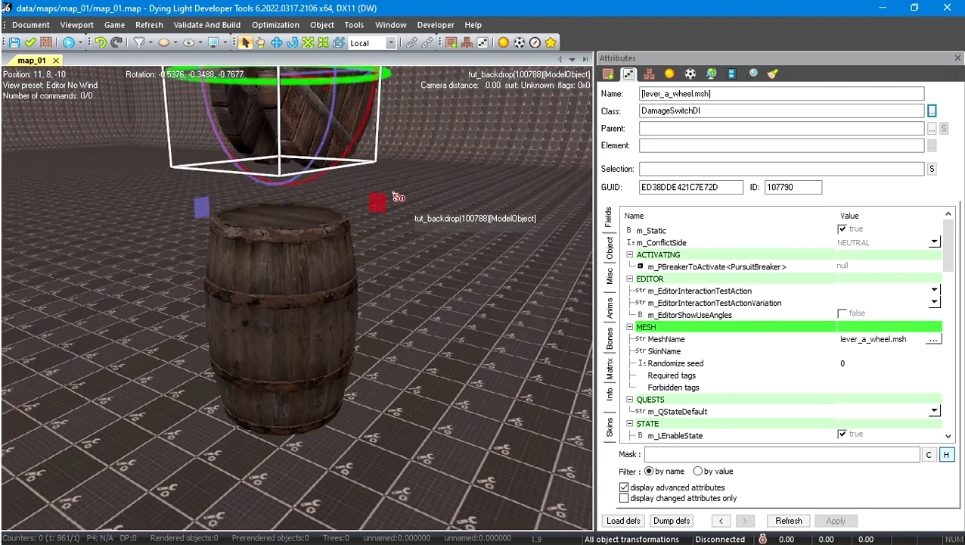
middle_drag(395, 196, 403, 353)
scroll(405, 355, down, 2)
scroll(368, 355, down, 2)
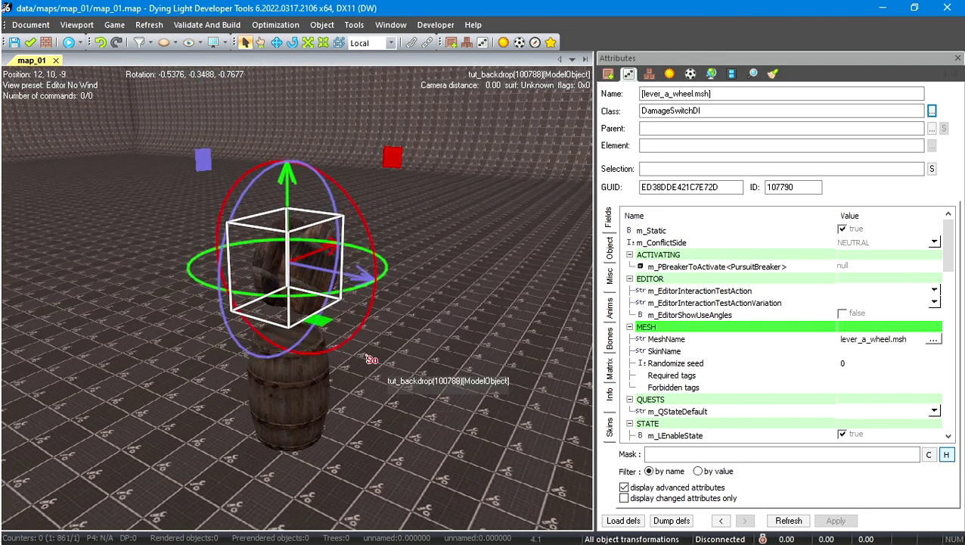
scroll(367, 358, up, 3)
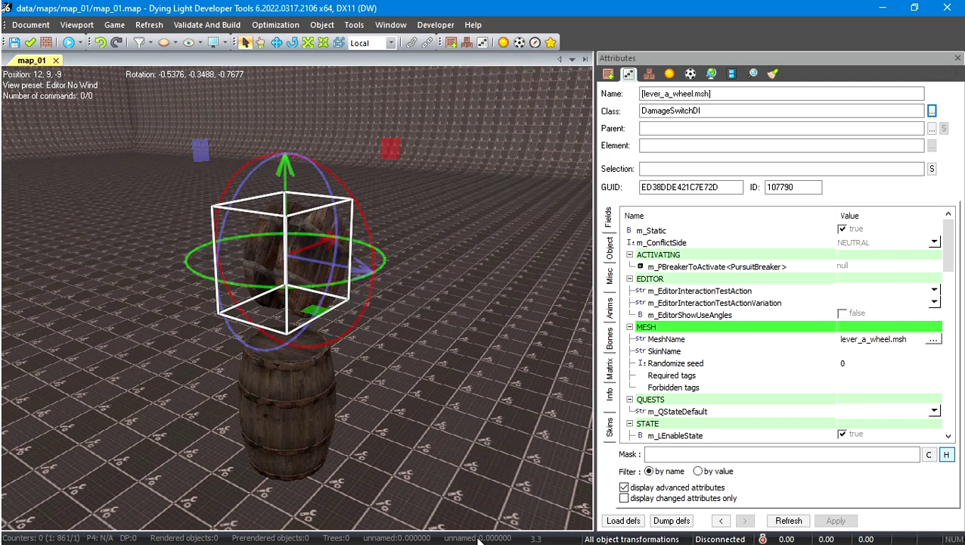
mouse_move(951, 255)
mouse_down()
mouse_move(962, 303)
mouse_move(958, 251)
mouse_up()
middle_drag(394, 439, 384, 375)
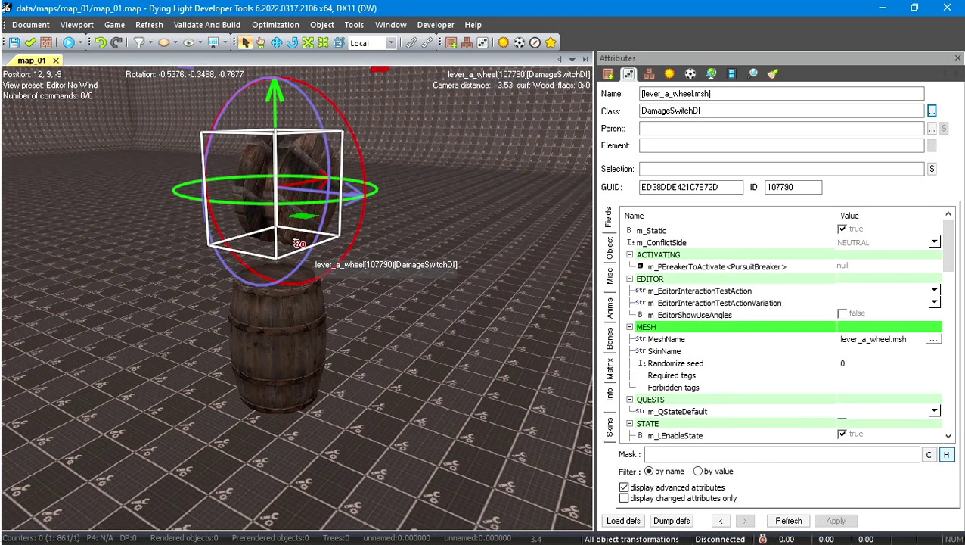
Step: Change the class of the barrel beneath the wheel to FloatingObject
click(318, 309)
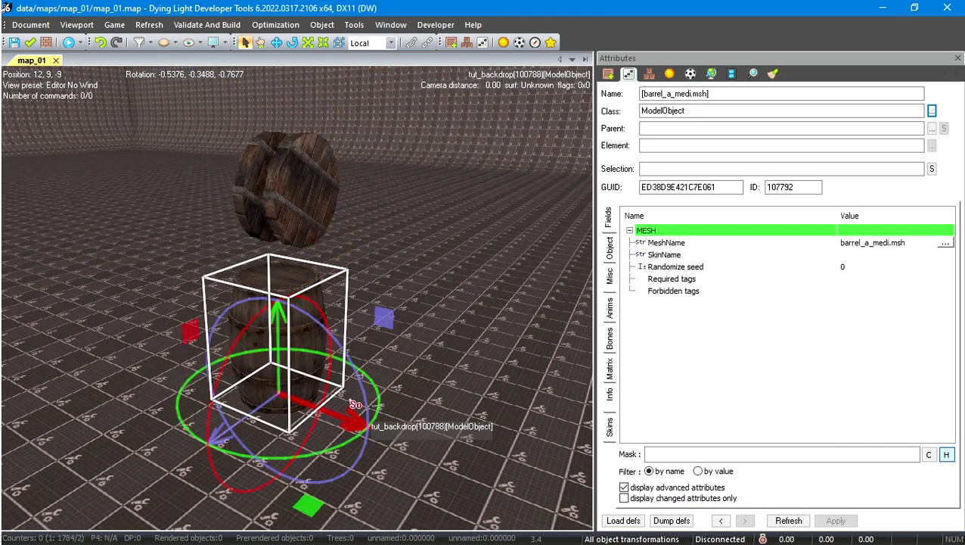
click(932, 110)
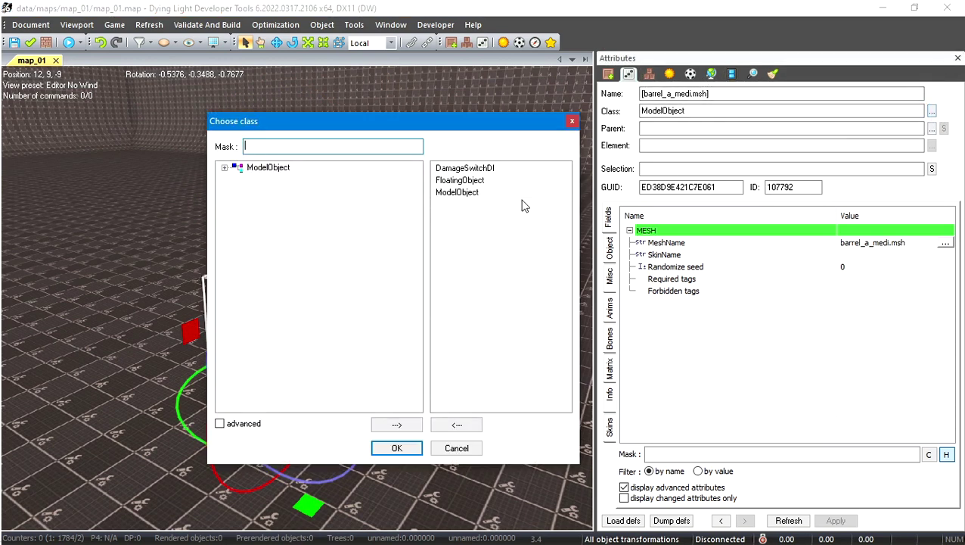
double_click(460, 180)
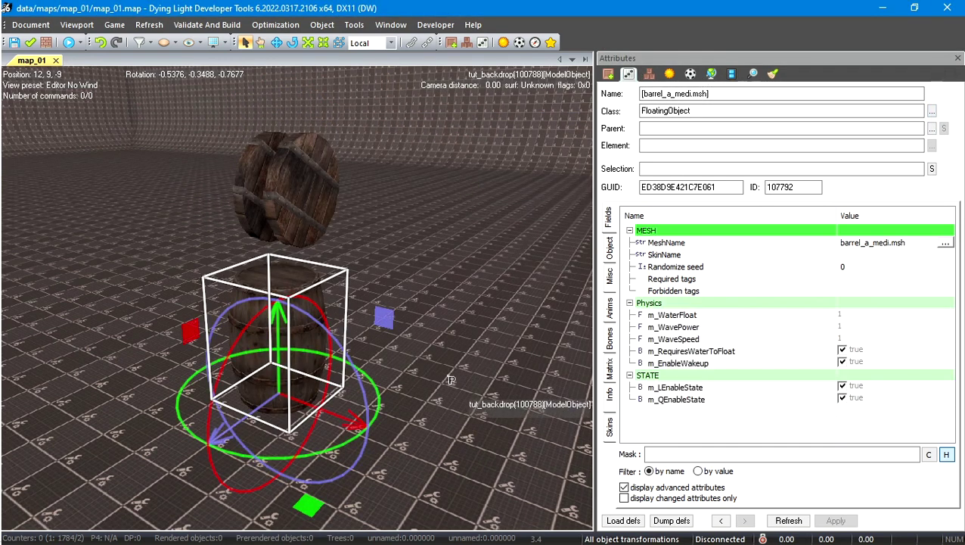
Step: Set the barrel's m_LEnableState attribute to false
middle_drag(352, 301, 385, 327)
middle_drag(401, 294, 405, 379)
scroll(378, 303, up, 2)
right_drag(373, 300, 368, 293)
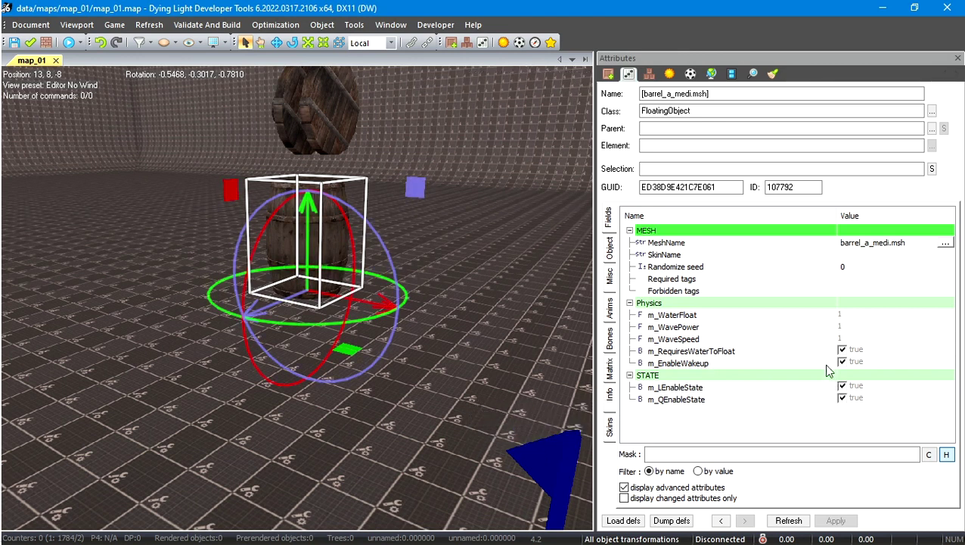
click(843, 386)
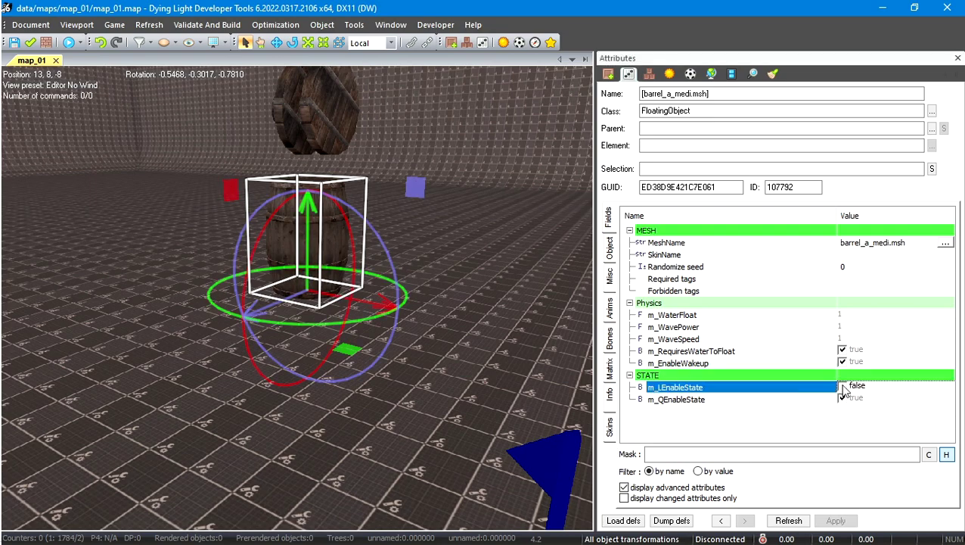
right_drag(411, 390, 428, 341)
key(w)
right_drag(383, 409, 381, 409)
scroll(381, 408, down, 4)
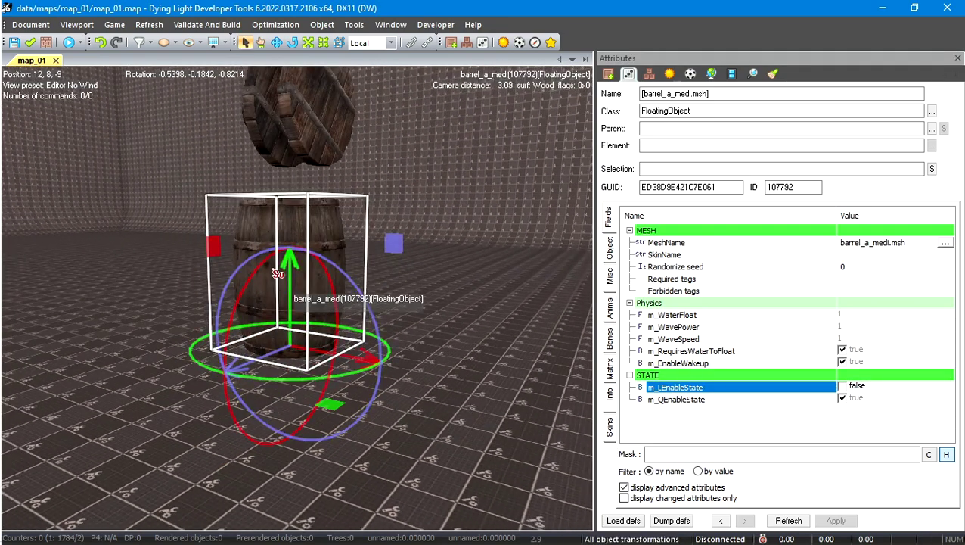
scroll(326, 438, down, 3)
right_drag(387, 455, 402, 405)
scroll(404, 406, up, 4)
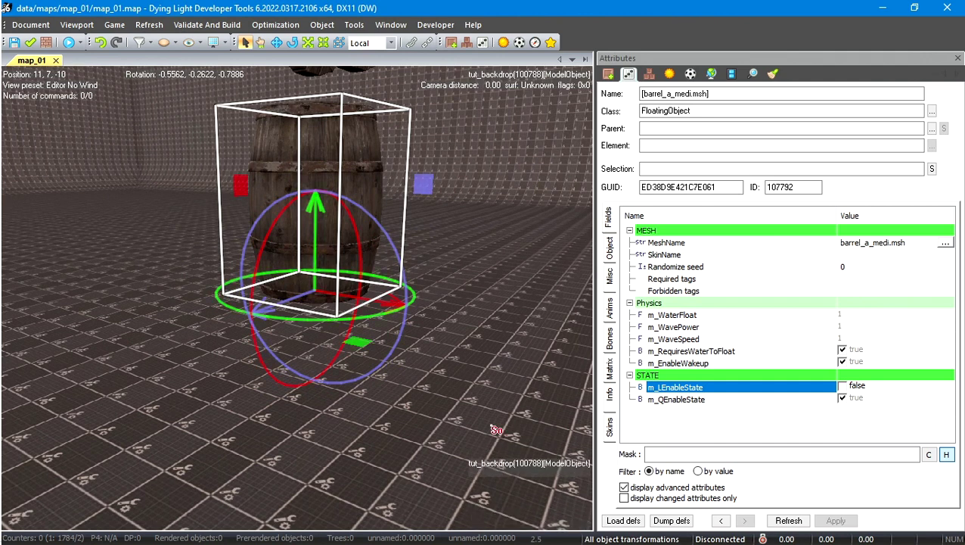
Step: Add the FloatingObject barrel to the lever wheel's m_Targets attribute
scroll(487, 434, down, 4)
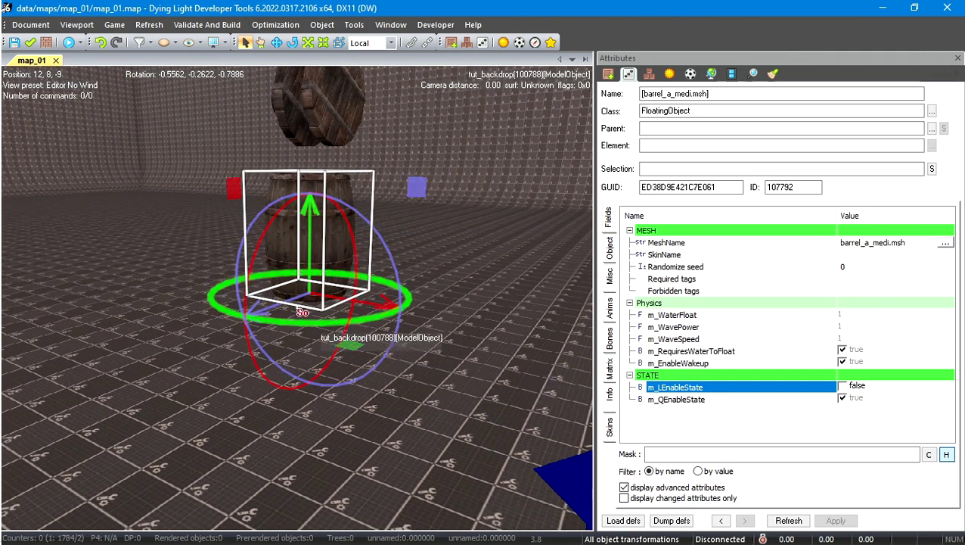
middle_drag(397, 343, 397, 358)
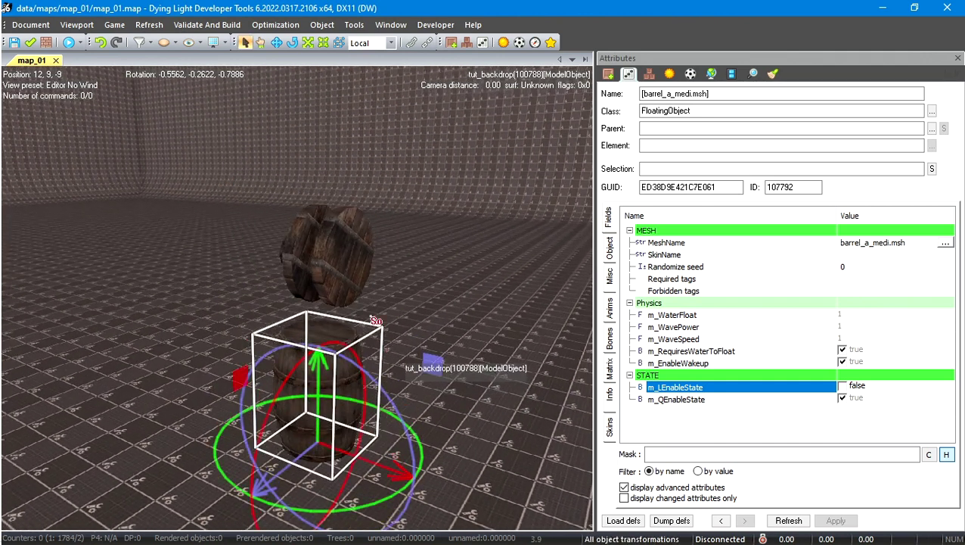
click(344, 266)
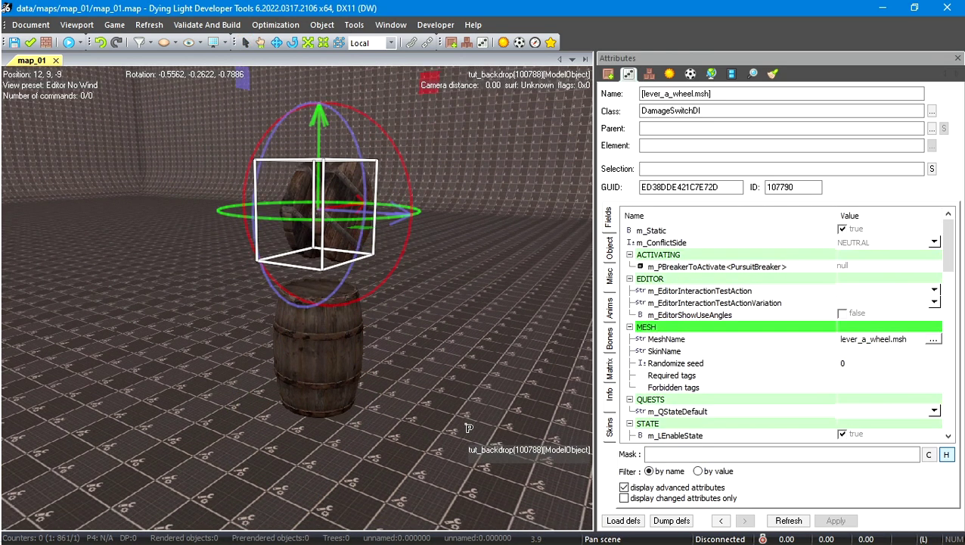
scroll(382, 308, up, 3)
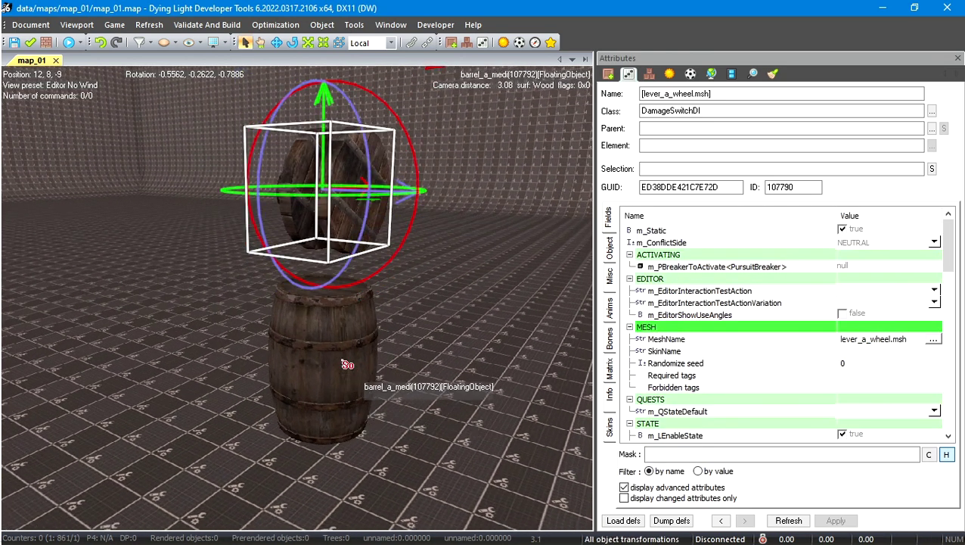
drag(955, 254, 950, 306)
click(745, 305)
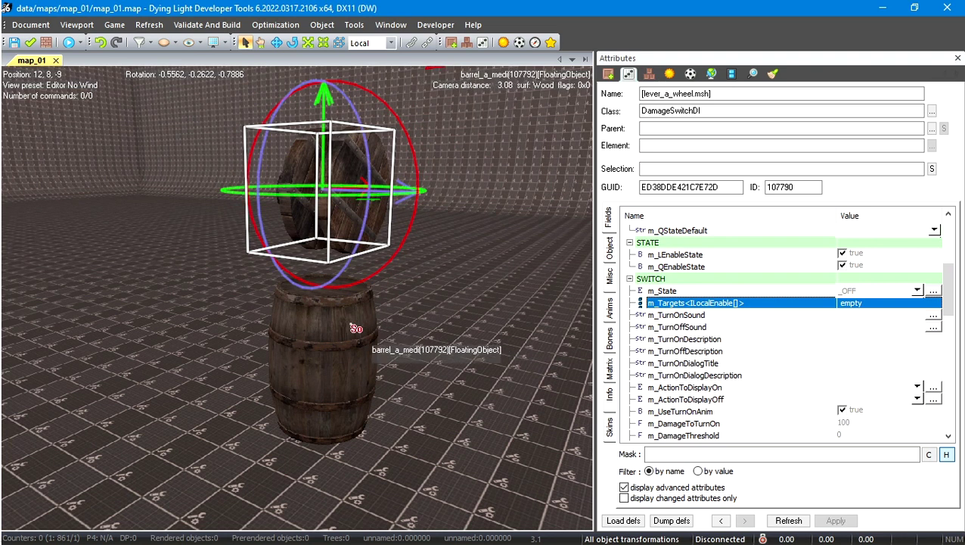
right_click(332, 309)
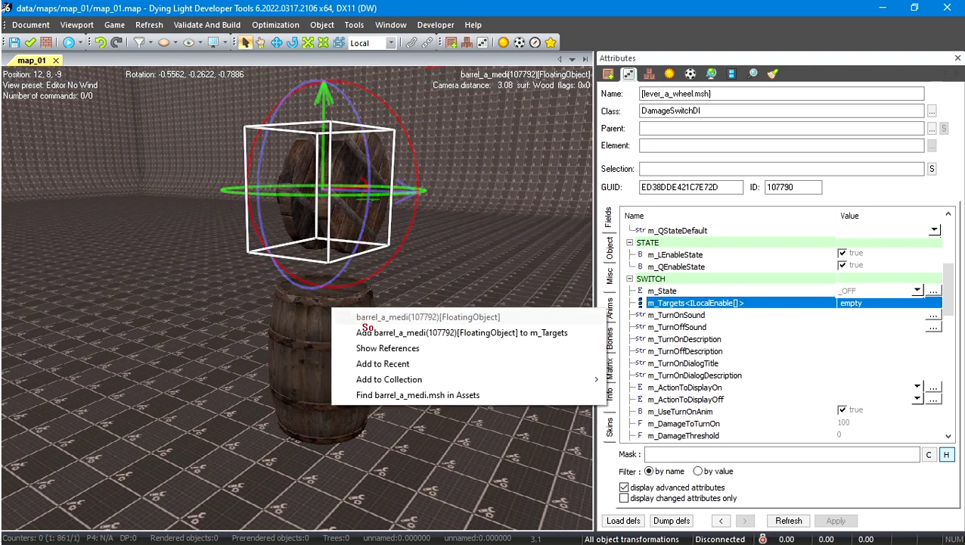
click(369, 333)
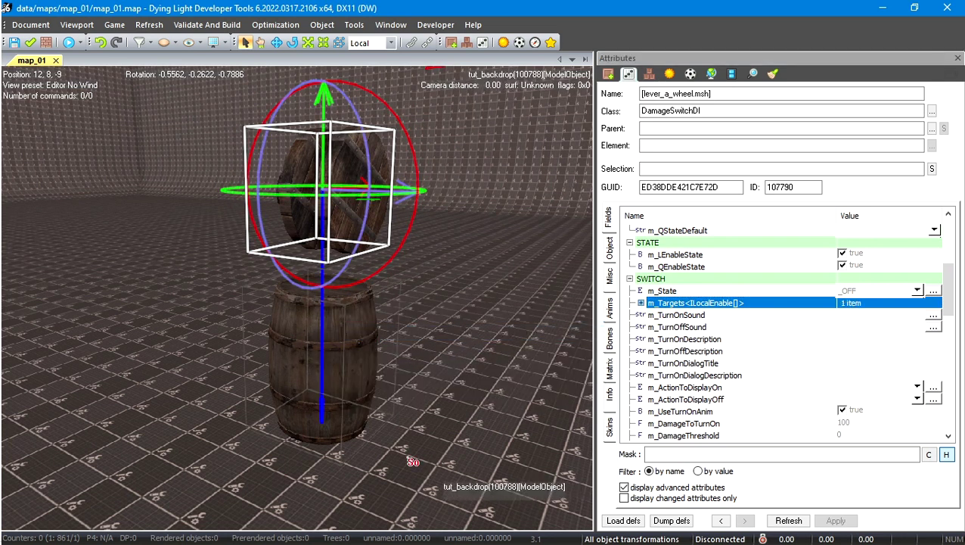
Step: Set the lever wheel's m_UseTurnOnAnim attribute to false and m_DamageToTurnOn to 1
scroll(414, 462, up, 3)
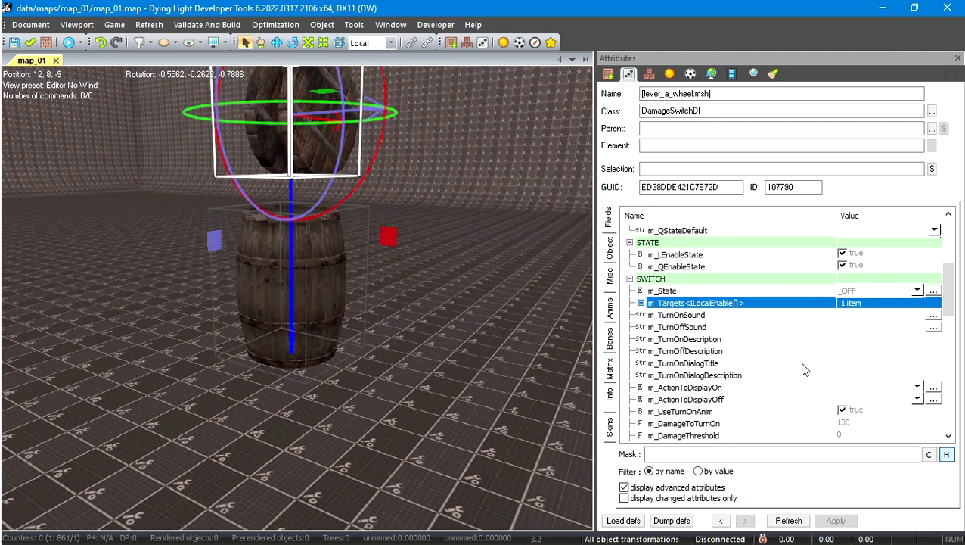
drag(952, 302, 952, 326)
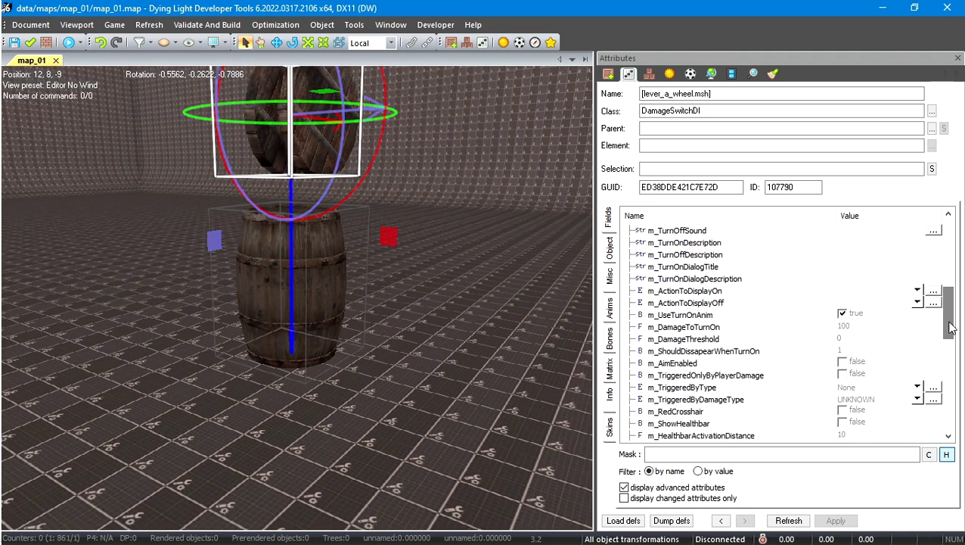
click(843, 314)
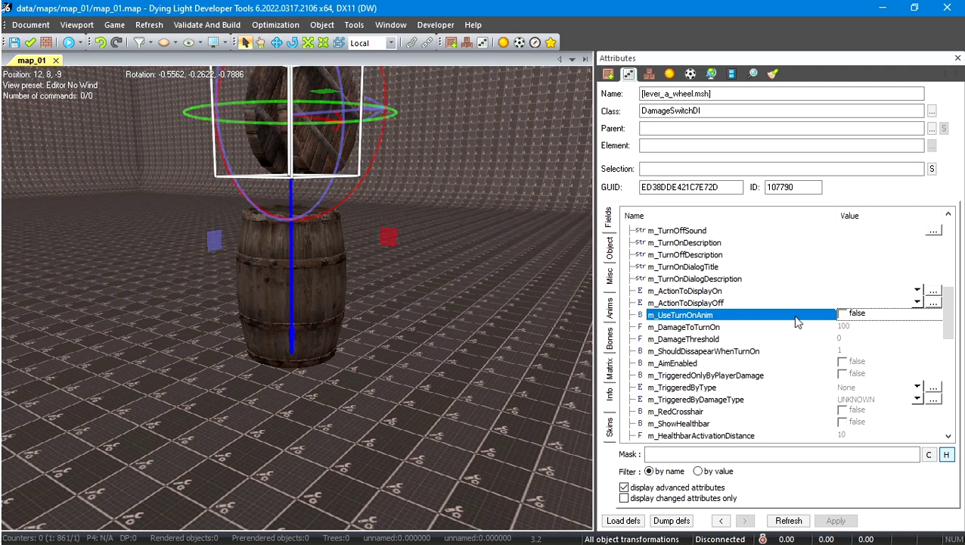
click(864, 326)
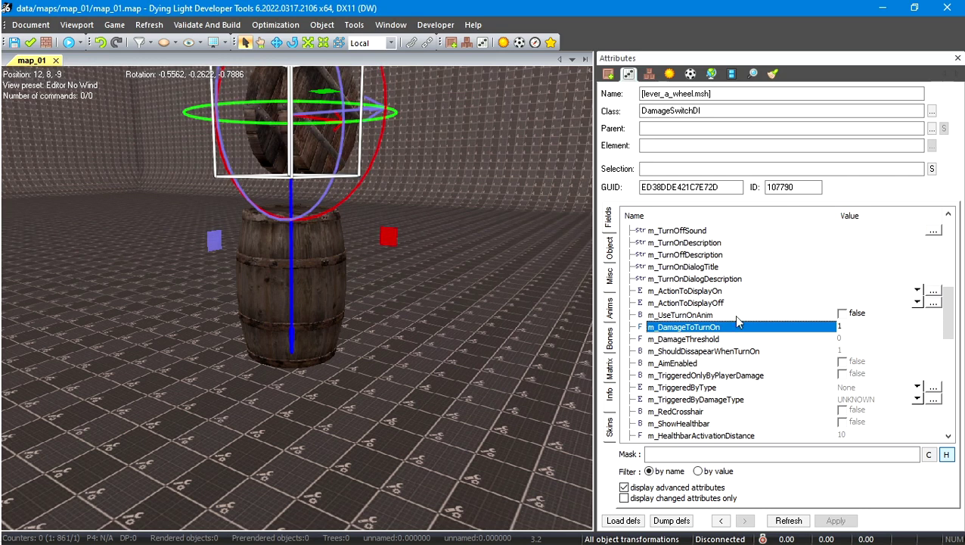
middle_drag(457, 305, 389, 454)
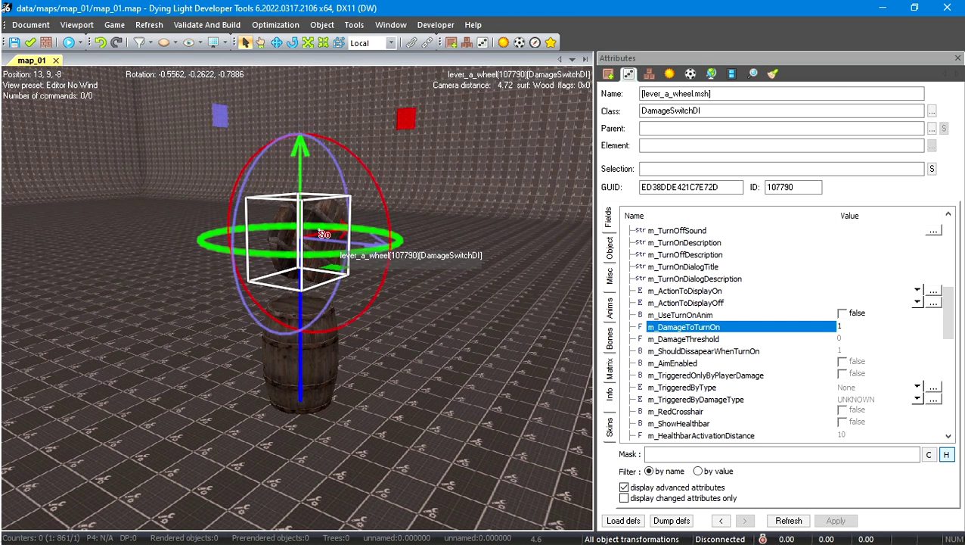
click(845, 329)
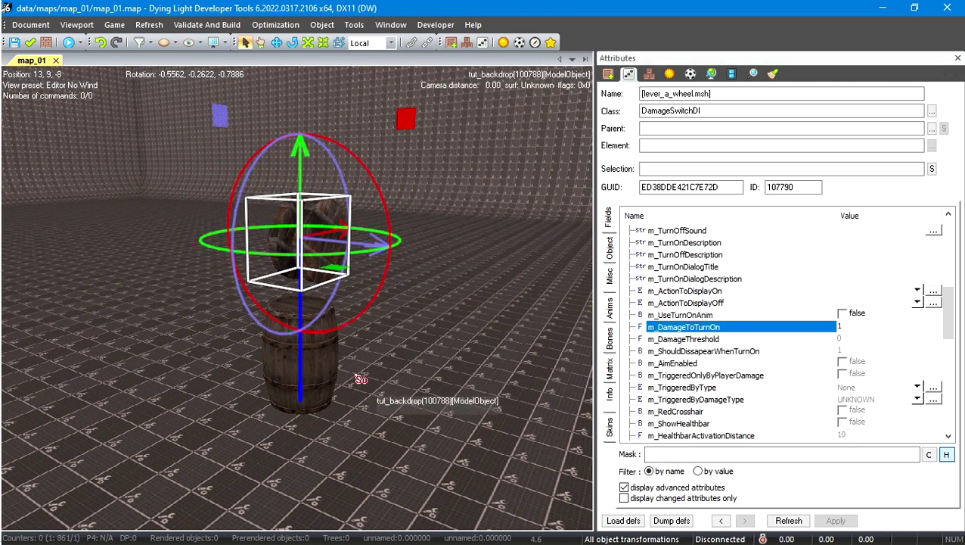
Step: Review the attributes of the lever wheel and the barrel, along with their linked arrangement in the map
drag(951, 316, 956, 239)
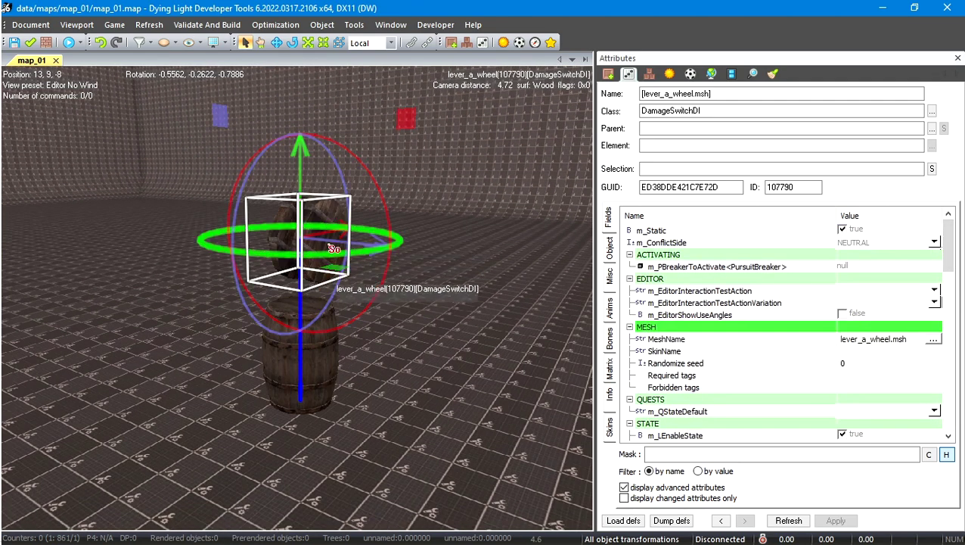
scroll(333, 254, up, 4)
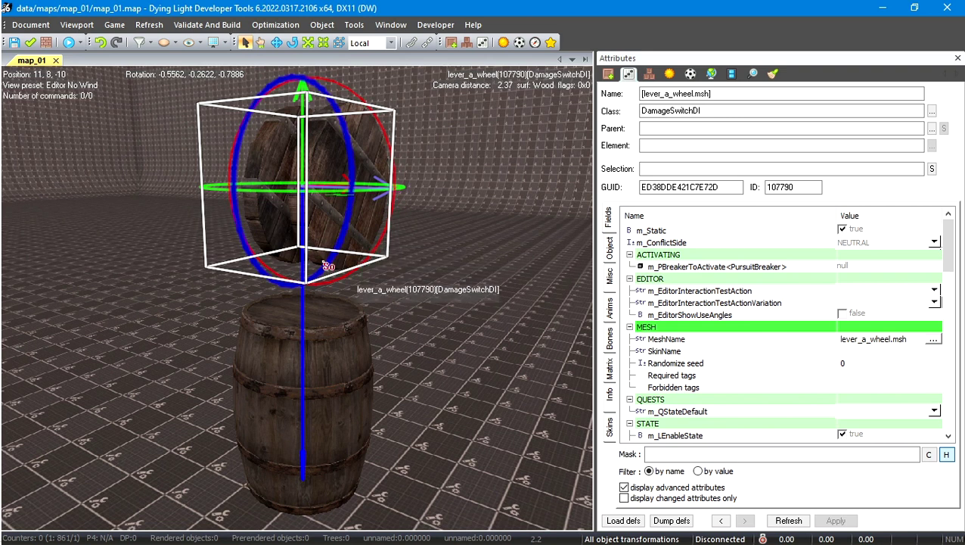
scroll(333, 268, down, 4)
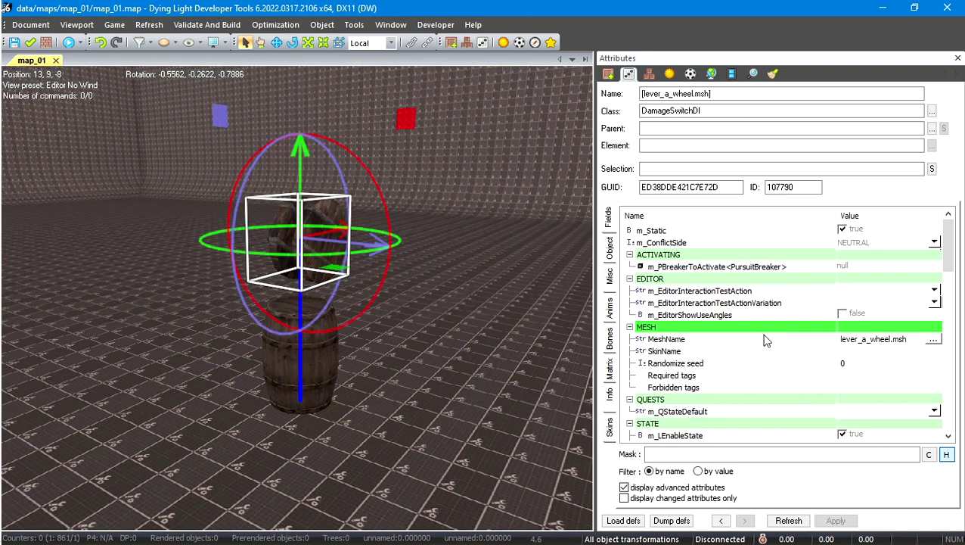
click(335, 386)
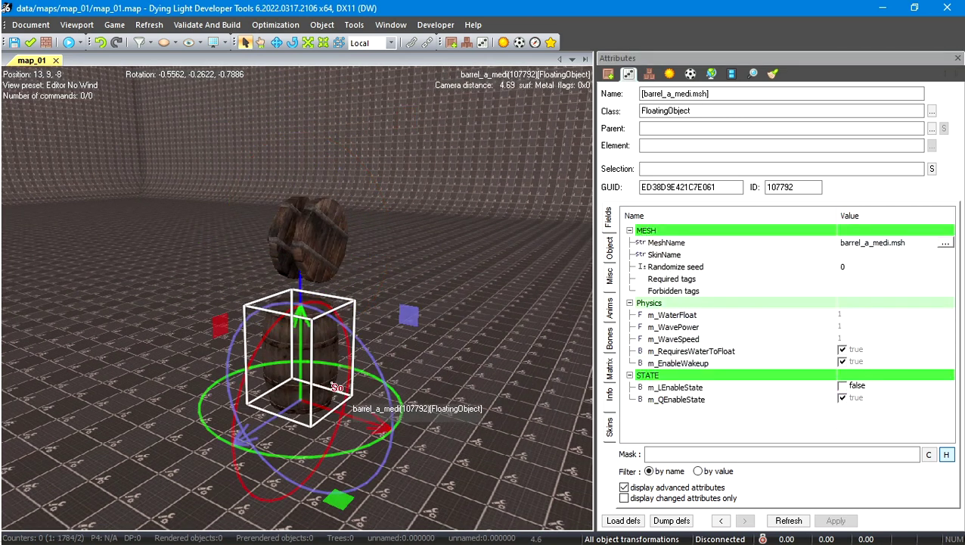
middle_drag(541, 388, 438, 382)
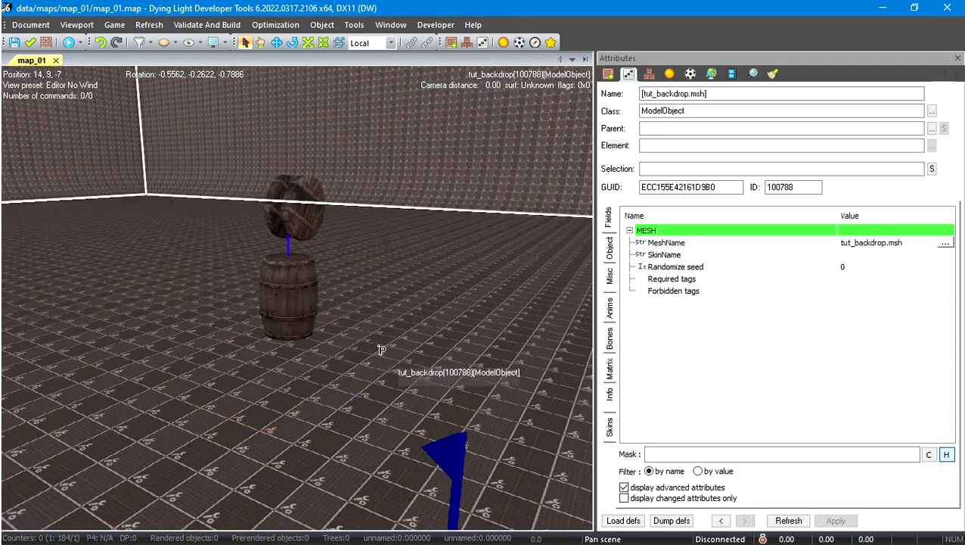
middle_drag(381, 349, 367, 302)
scroll(362, 298, down, 3)
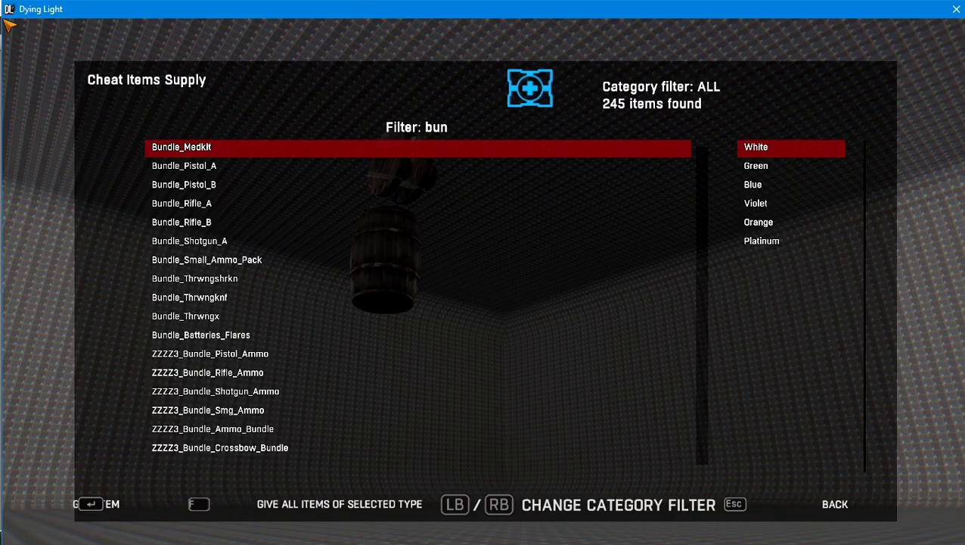
Step: Close the cheat items list, shoot the hanging lever wheel with the pistol to test the switch, and return to the editor
key(Escape)
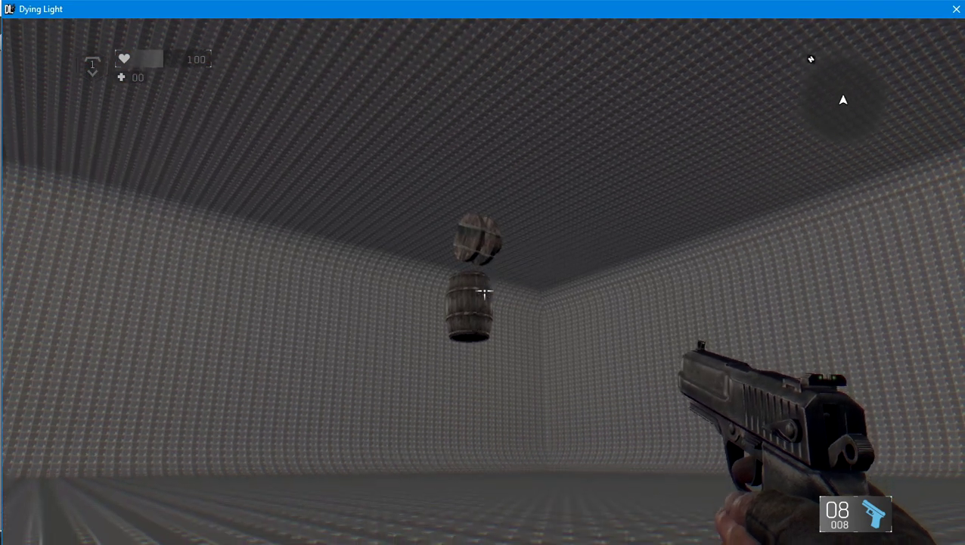
click(484, 293)
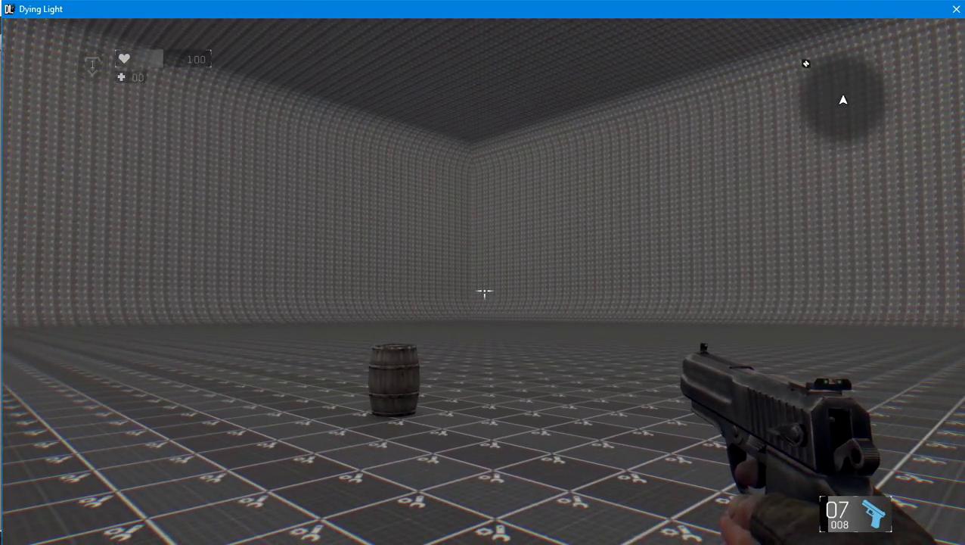
key(Escape)
key(Up)
key(Up)
key(Up)
key(Return)
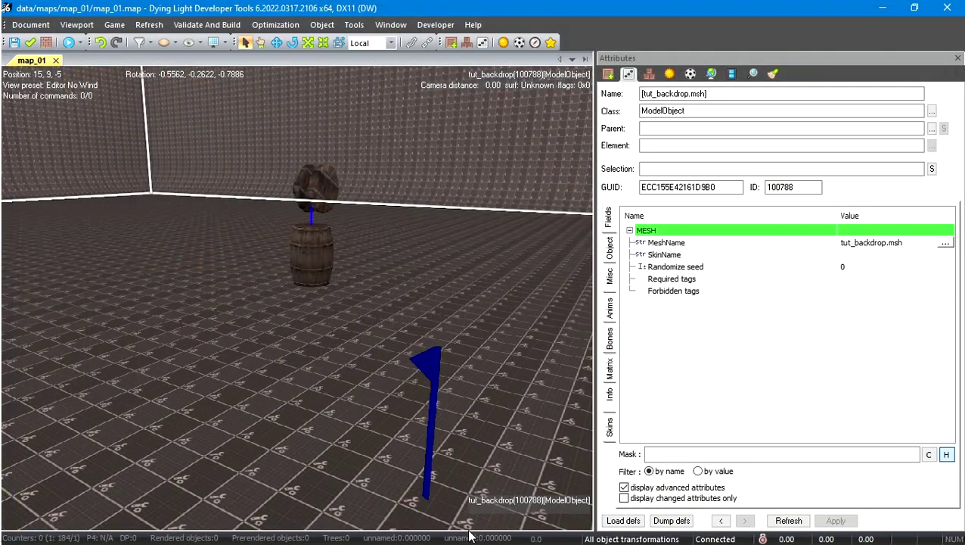
key(w)
right_drag(367, 277, 399, 368)
key(w)
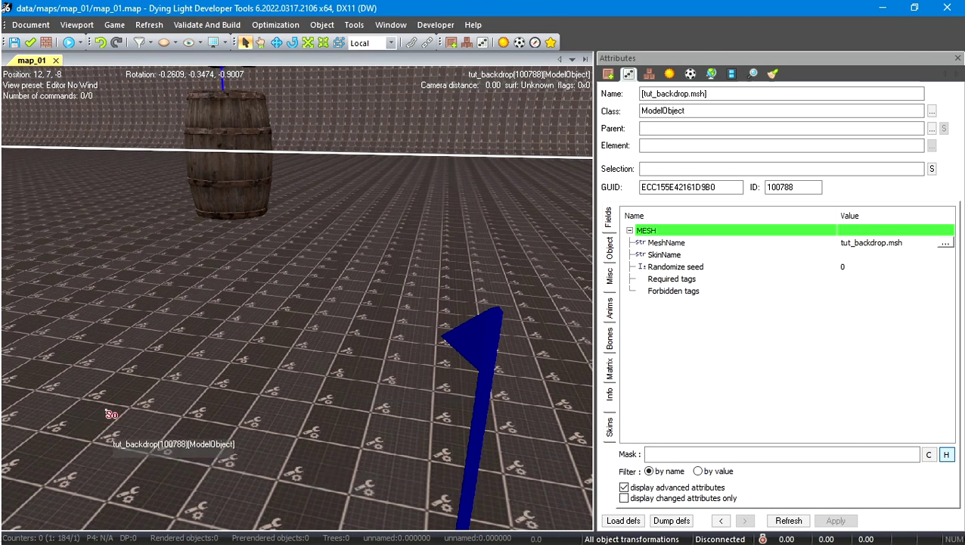
mouse_move(303, 369)
right_down()
mouse_move(394, 367)
mouse_move(308, 362)
right_up()
middle_drag(422, 371, 336, 345)
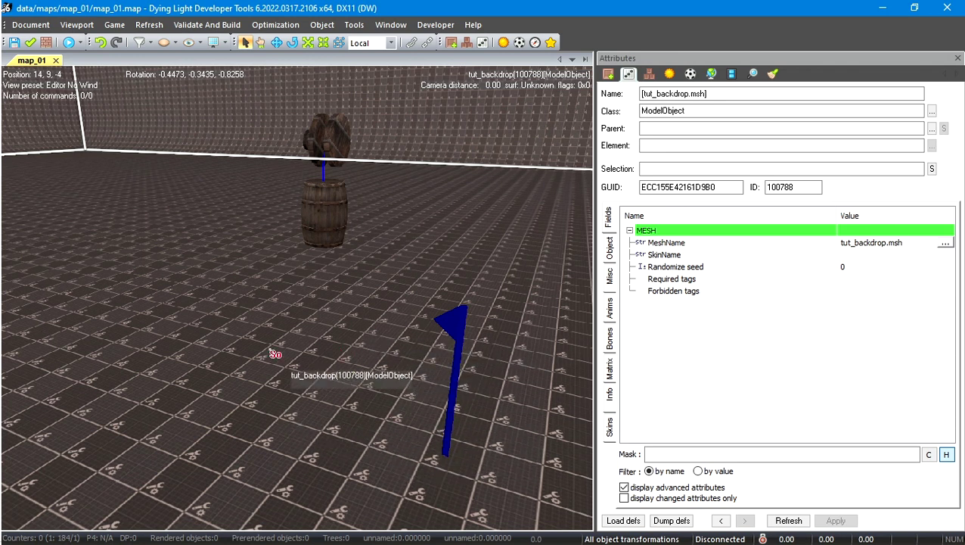
middle_drag(379, 398, 310, 360)
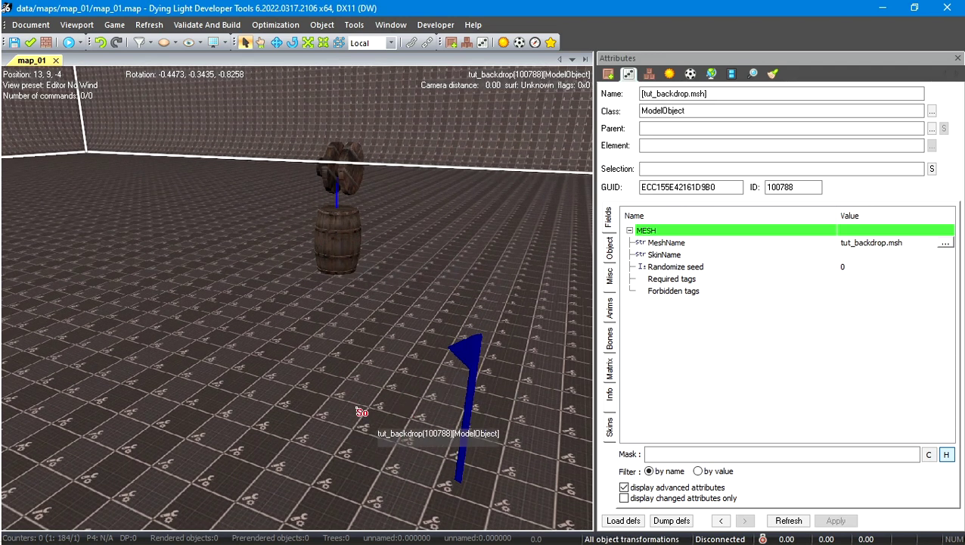
middle_drag(392, 432, 381, 369)
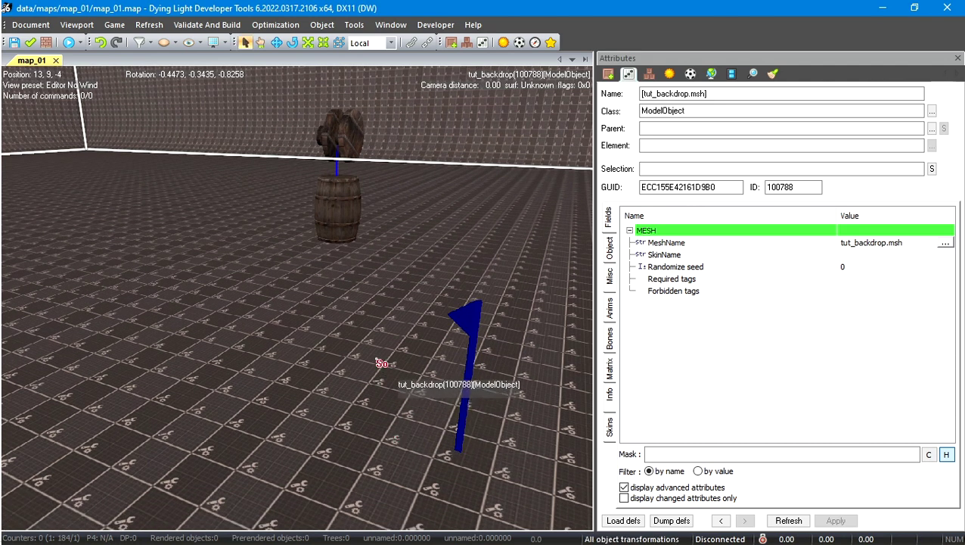
right_drag(376, 351, 416, 353)
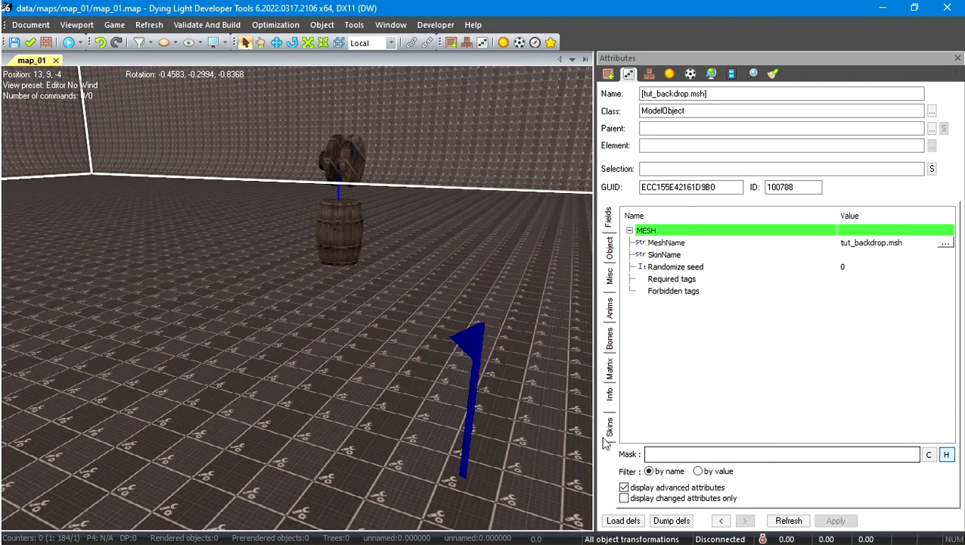
Step: Place the barrel_aa#01.msh mesh from the assets on the floor near the hanging barrel and lower it vertically
click(607, 76)
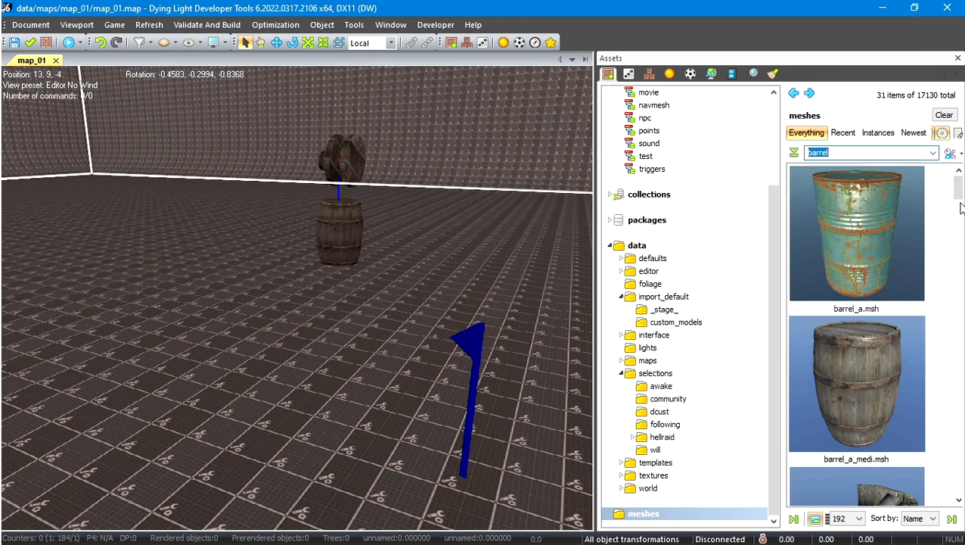
drag(959, 191, 959, 211)
click(887, 269)
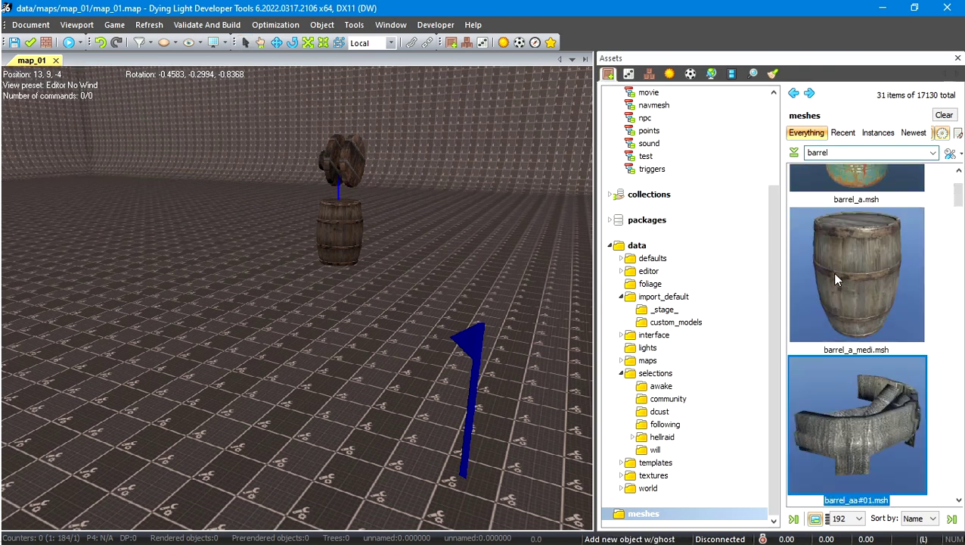
click(388, 348)
right_drag(390, 346, 223, 392)
key(w)
key(a)
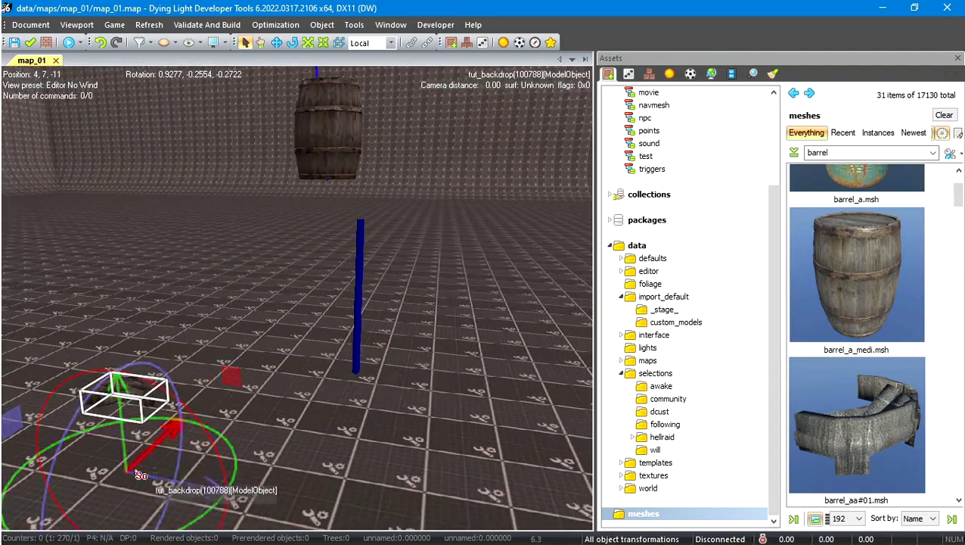
right_drag(342, 345, 257, 390)
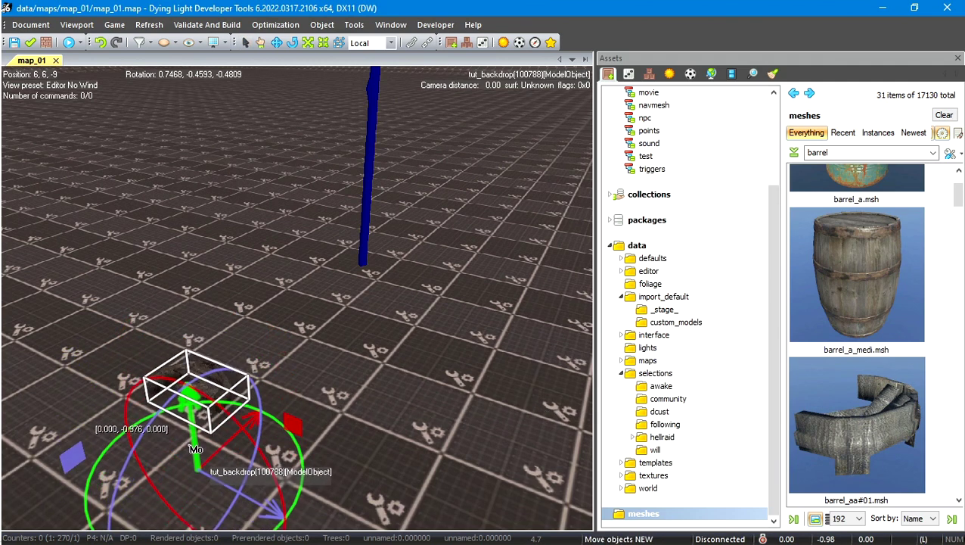
Step: Duplicate the barrel_aa#01.msh piece twice and arrange the three broken pieces at differing angles on the floor
right_drag(208, 386, 277, 377)
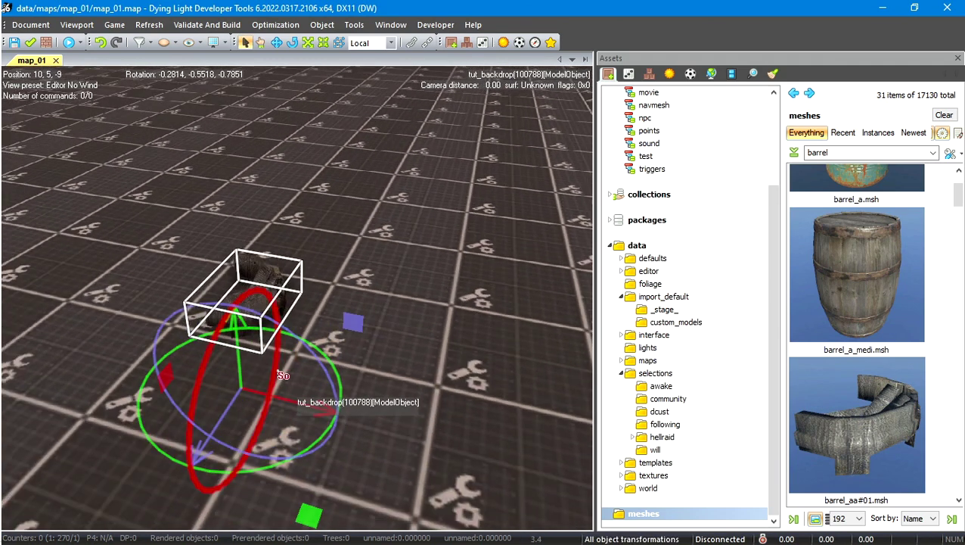
right_drag(338, 382, 256, 463)
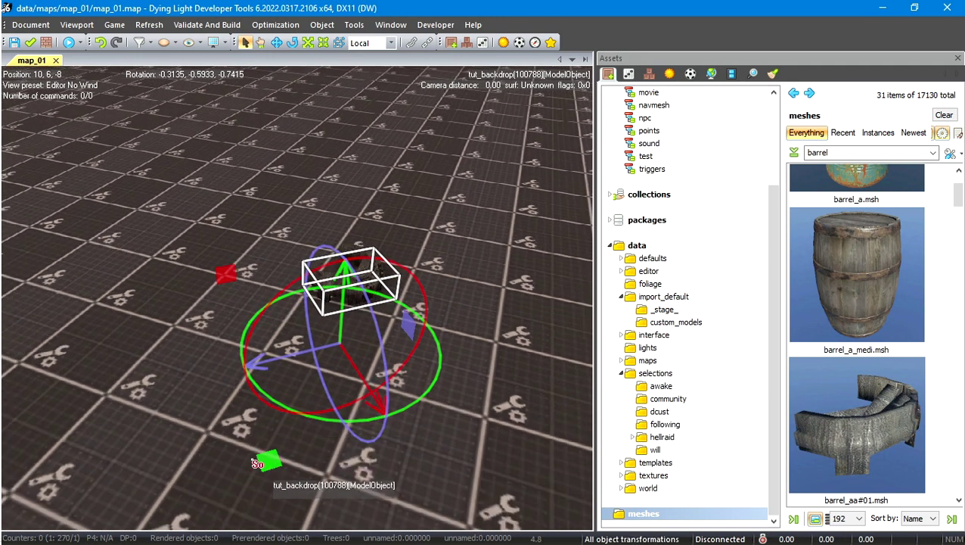
right_drag(302, 395, 252, 501)
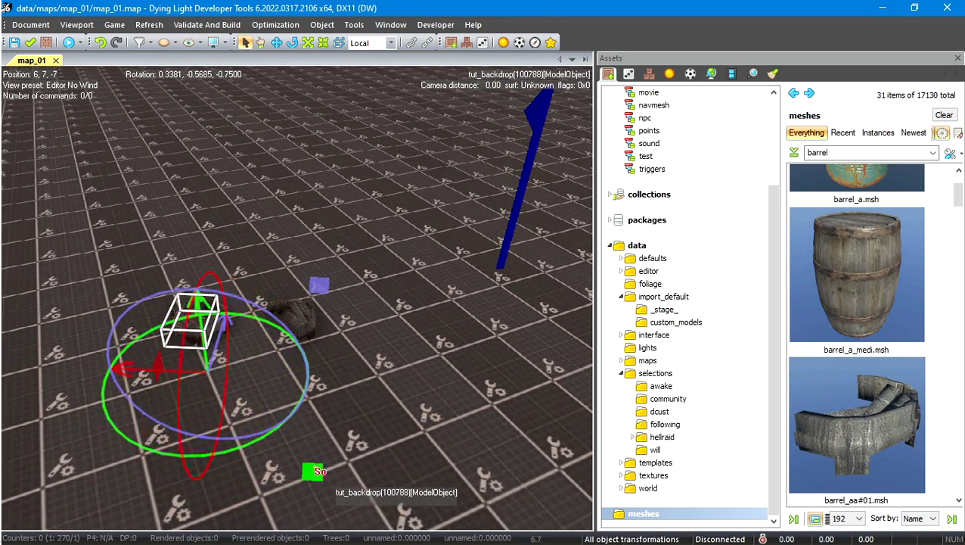
right_drag(382, 421, 382, 412)
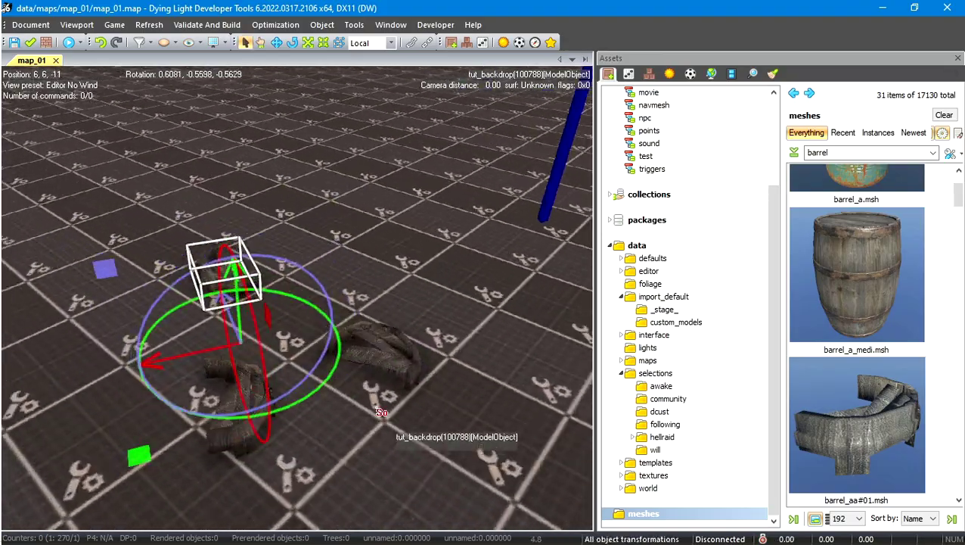
right_drag(454, 393, 77, 366)
mouse_move(432, 367)
right_down()
mouse_move(475, 378)
mouse_move(442, 359)
right_up()
Step: Select the three barrel pieces together and shift them along the X axis to lie near the hanging barrel
drag(233, 229, 433, 371)
right_drag(457, 435, 477, 448)
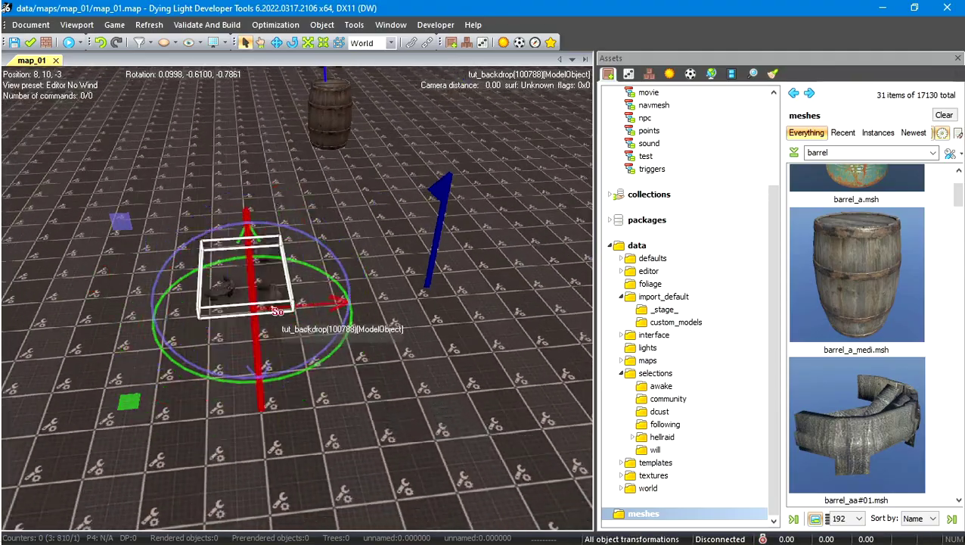
right_drag(356, 327, 418, 396)
key(w)
right_drag(334, 301, 437, 249)
key(d)
drag(371, 296, 333, 292)
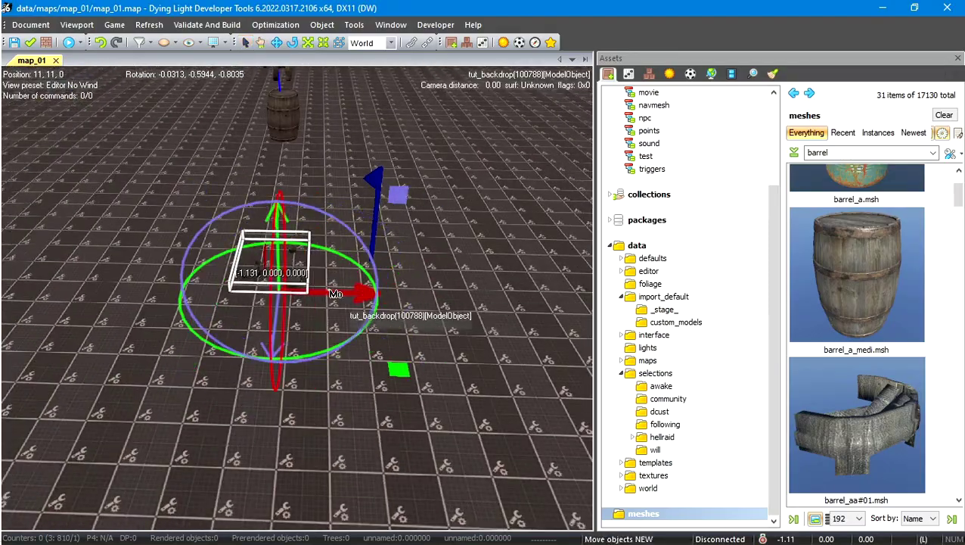
key(w)
key(d)
right_drag(430, 305, 259, 248)
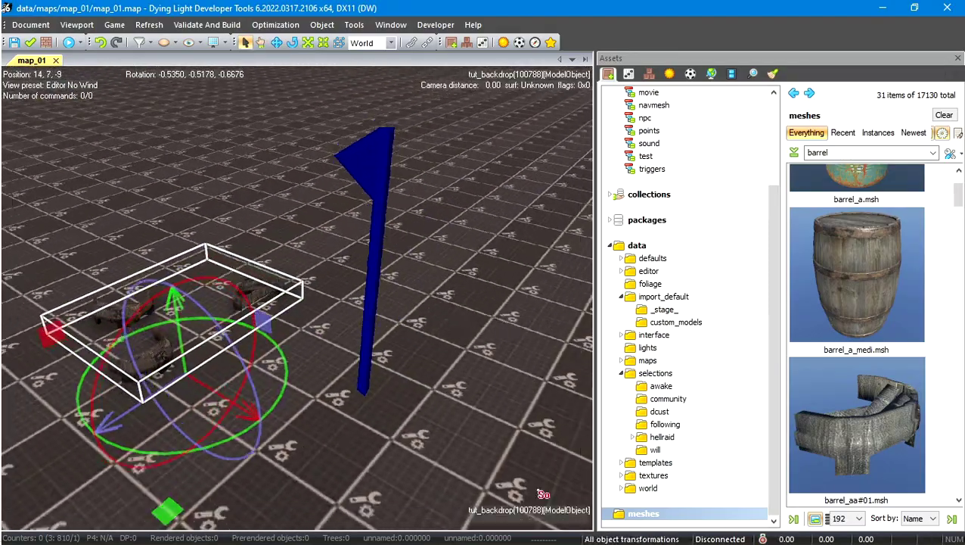
key(s)
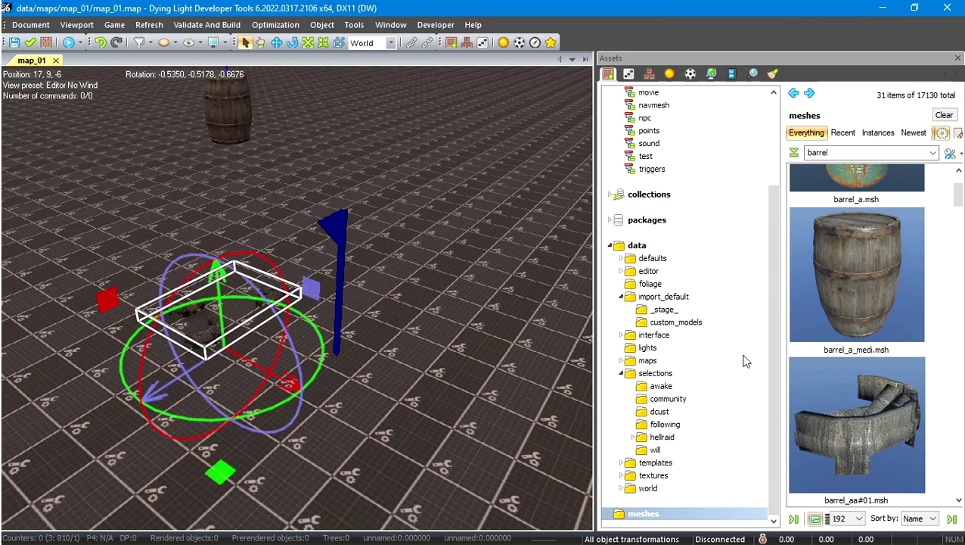
Step: Search the data assets for "boxo", place a BoxObjectEnabler near the barrel pieces and move the MapStart spawn point clear of it
double_click(830, 151)
key(BackSpace)
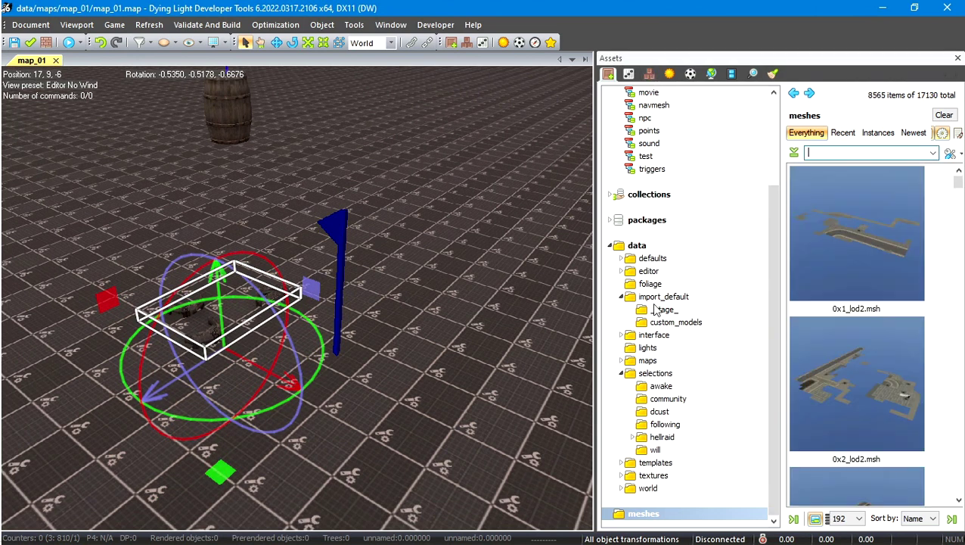
click(639, 246)
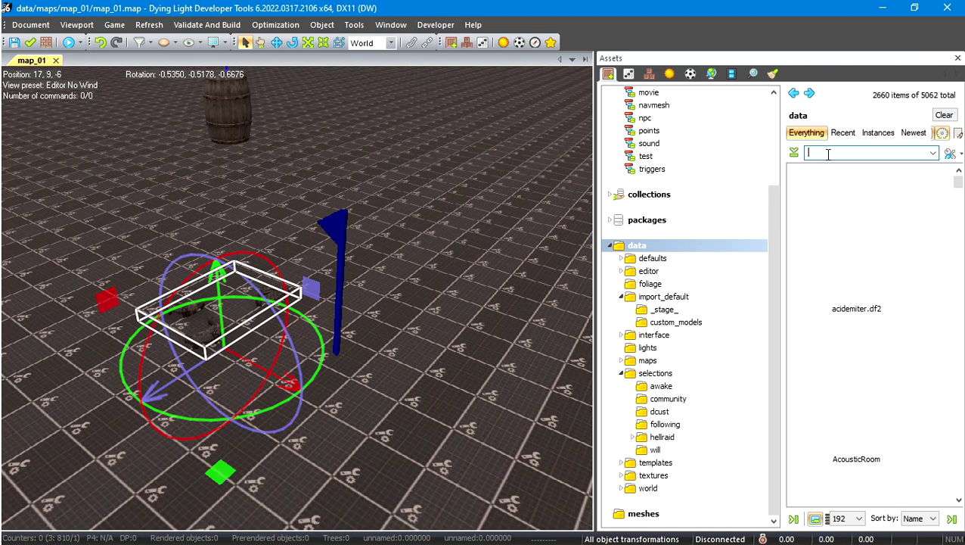
click(853, 244)
click(373, 389)
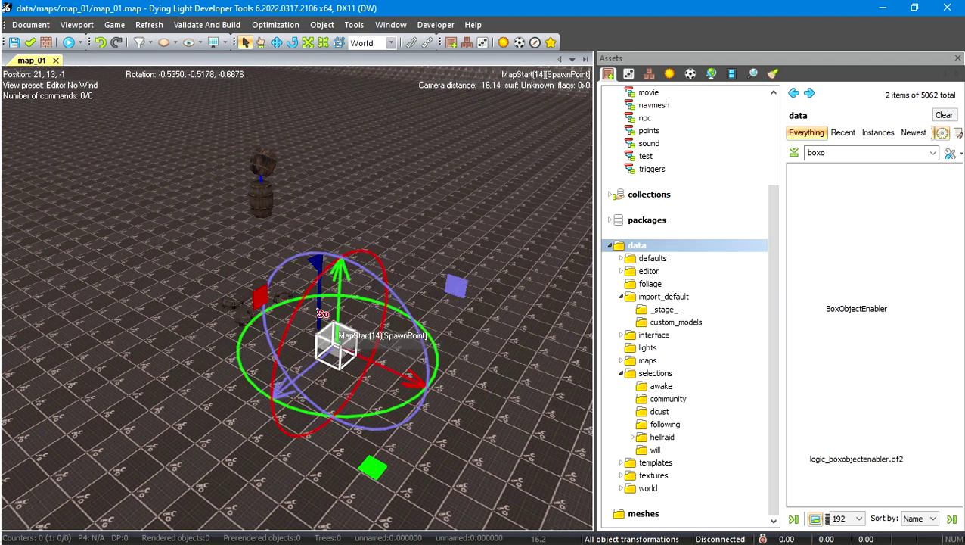
click(314, 291)
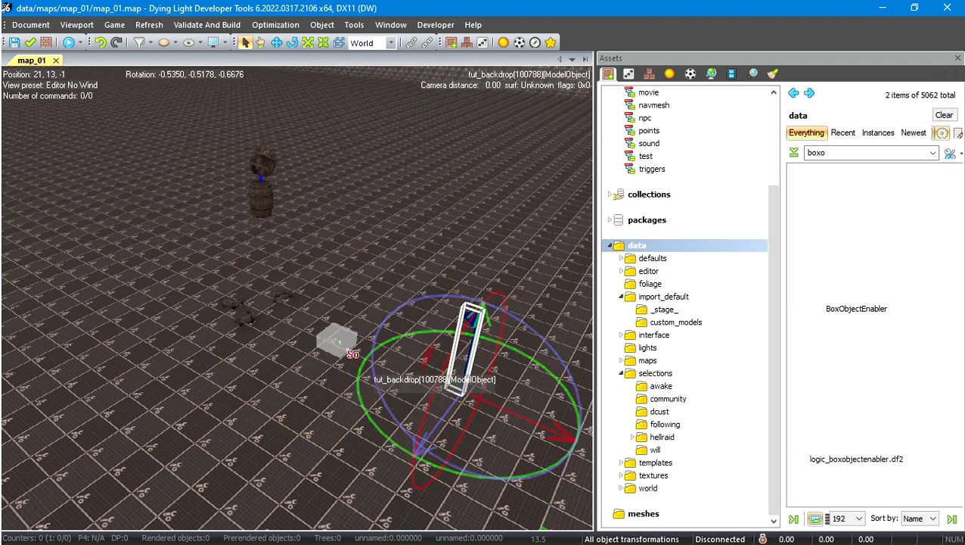
Step: Scale the BoxObjectEnabler's extents into a tall, long box between the barrel pieces and the MapStart spawn point
key(r)
drag(360, 356, 362, 249)
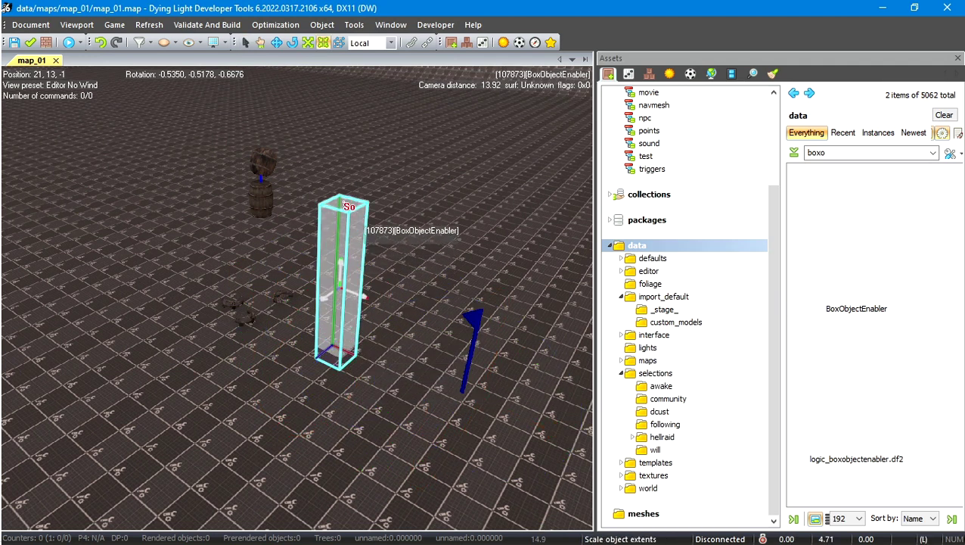
drag(340, 301, 257, 397)
mouse_move(355, 306)
mouse_down()
mouse_move(463, 306)
mouse_move(423, 394)
mouse_up()
middle_drag(410, 380, 394, 349)
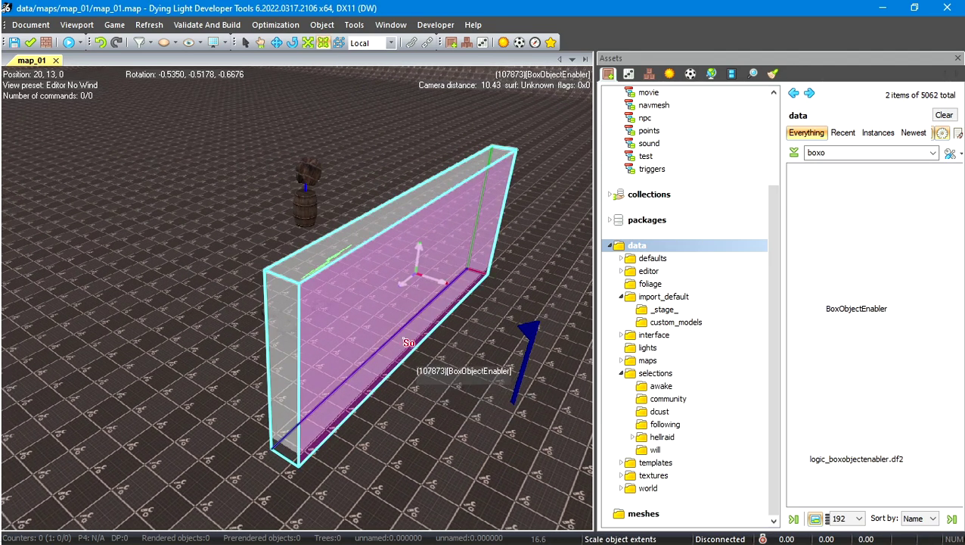
middle_drag(426, 306, 394, 362)
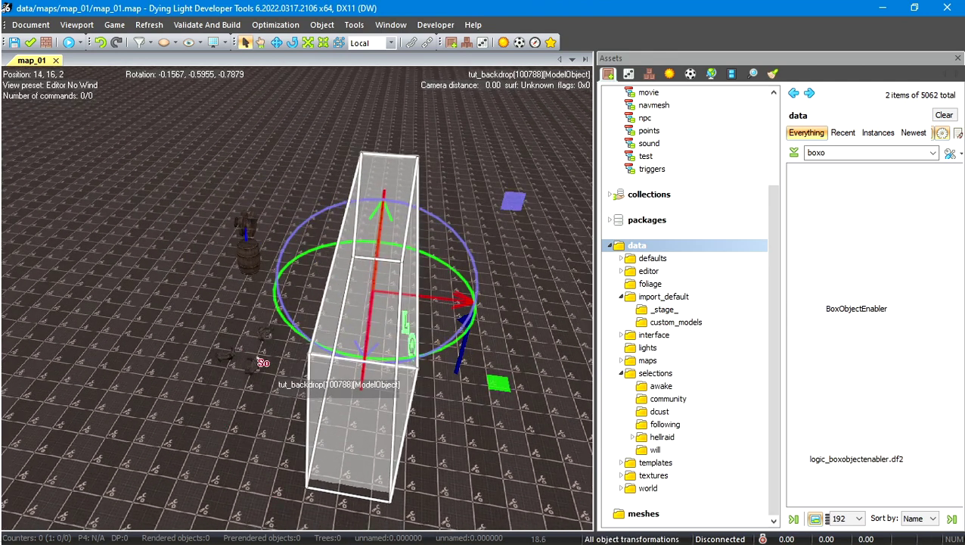
Step: Select the BoxObjectEnabler with the MapStart spawn point, rotate both about 90° around the vertical axis and move them farther from the barrel
middle_drag(416, 470, 375, 484)
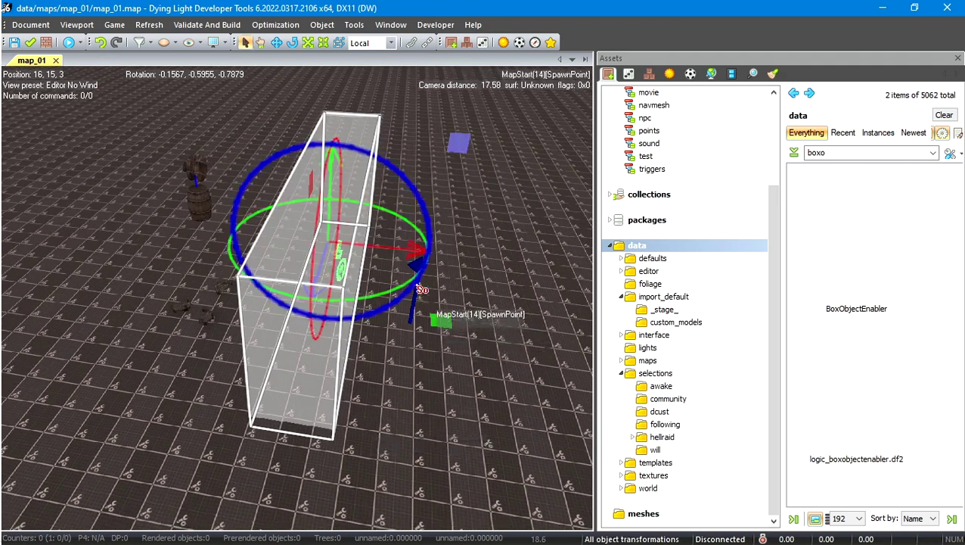
middle_drag(429, 284, 345, 354)
middle_drag(298, 319, 311, 303)
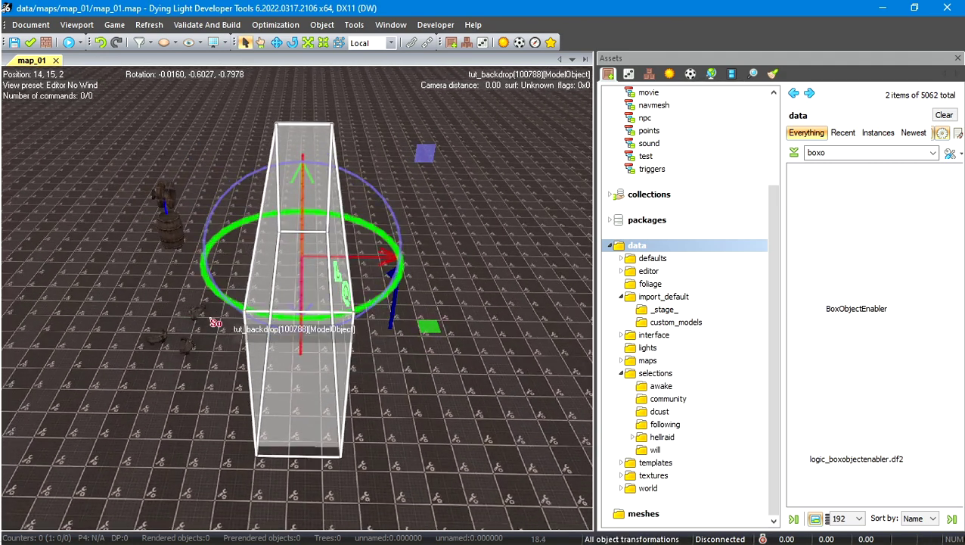
middle_drag(399, 294, 319, 350)
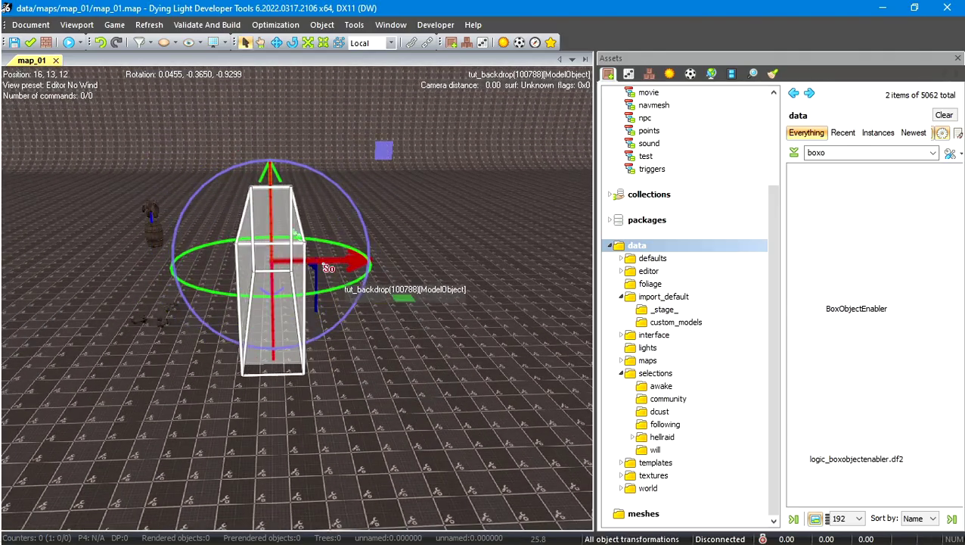
middle_drag(332, 305, 424, 358)
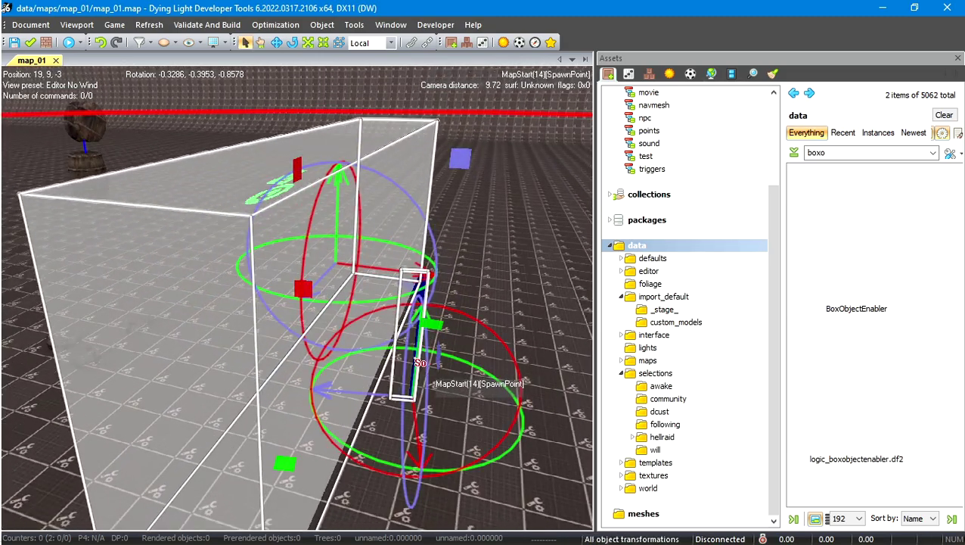
middle_drag(424, 359, 522, 348)
middle_drag(367, 329, 450, 368)
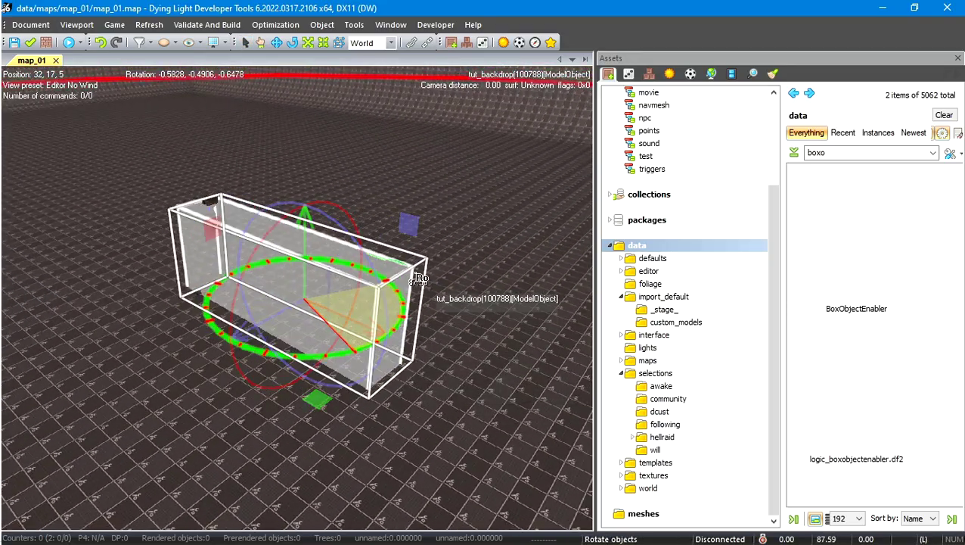
middle_drag(423, 271, 421, 368)
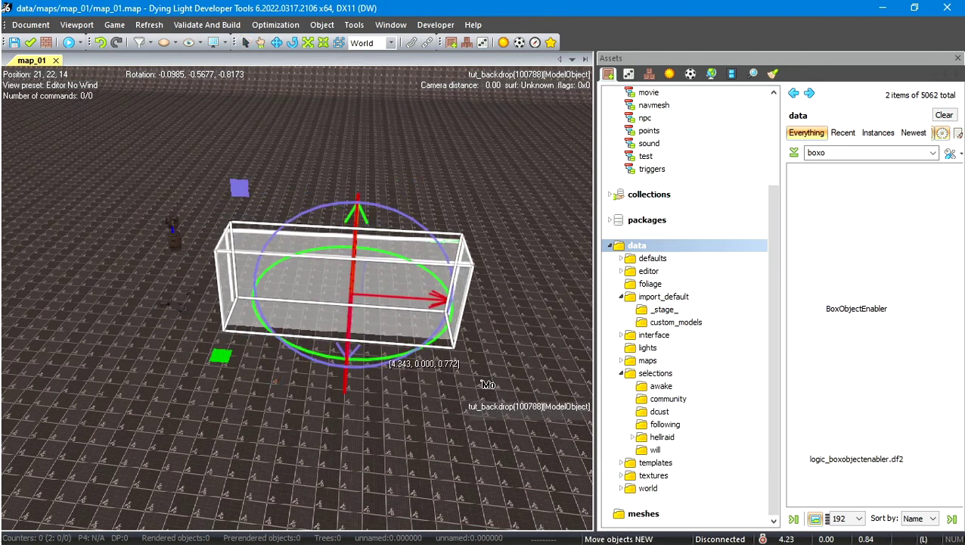
Step: Search the meshes for "wall", place arena_wall_a.msh on the floor and move it to the end of the BoxObjectEnabler
click(813, 154)
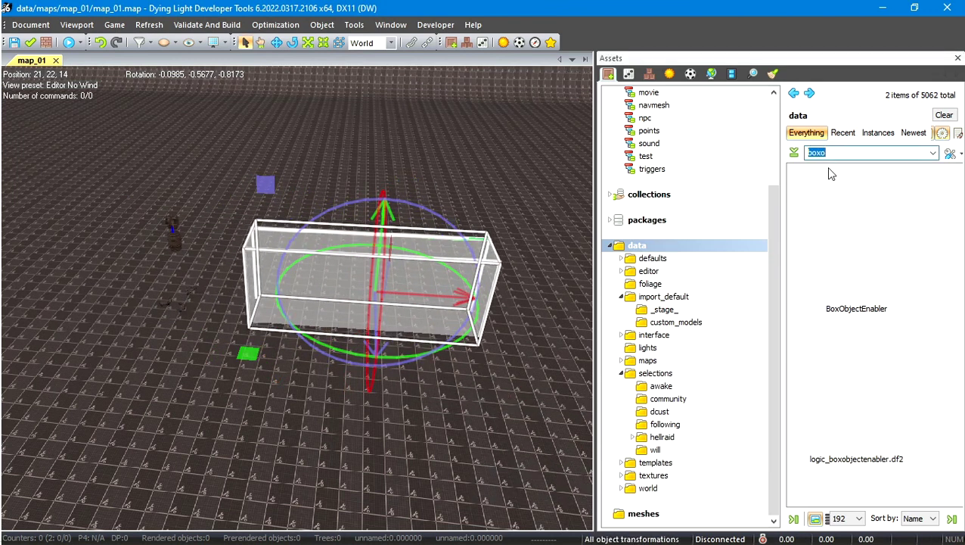
text(wall)
click(639, 514)
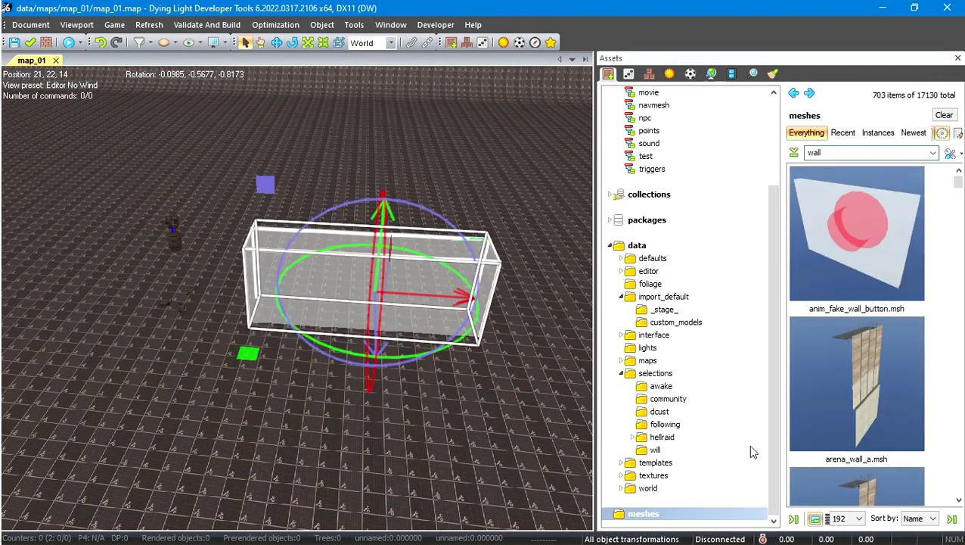
drag(867, 341, 349, 393)
right_drag(349, 394, 424, 396)
key(s)
key(a)
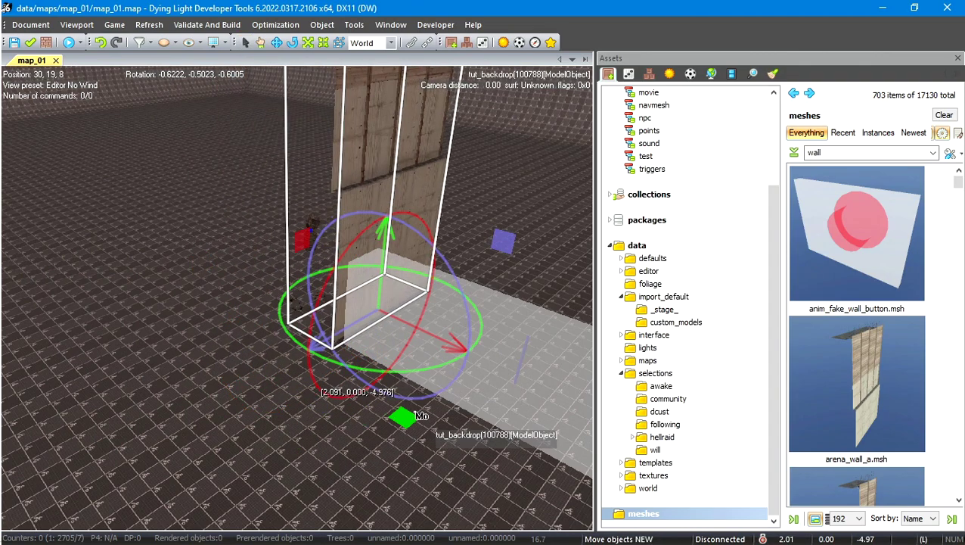
Step: Rotate the arena wall about 172° around its vertical axis between the hanging barrel and the BoxObjectEnabler
key(w)
key(d)
right_drag(403, 391, 545, 397)
key(a)
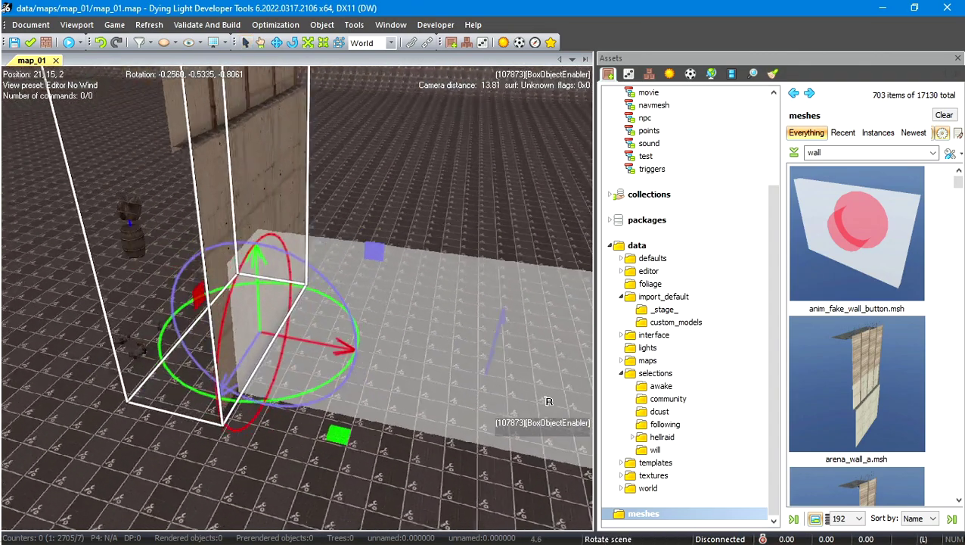
key(w)
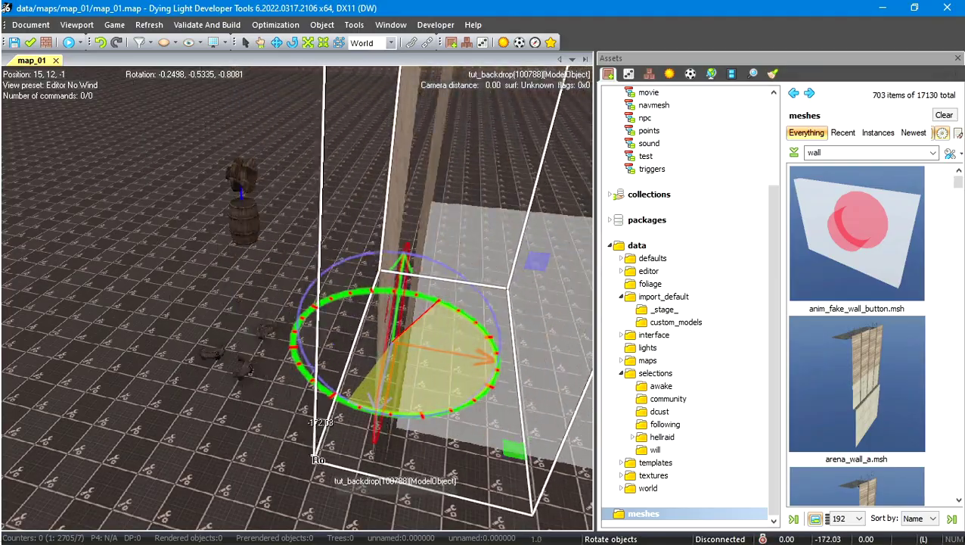
key(w)
right_drag(254, 308, 347, 361)
key(s)
Step: Duplicate the arena wall and rotate the copied walls about 90° around the vertical axis to form a corner behind the hanging barrel
click(205, 257)
right_drag(204, 258, 376, 386)
key(a)
key(s)
click(314, 258)
key(d)
right_drag(314, 259, 371, 230)
key(a)
right_drag(325, 199, 407, 359)
key(w)
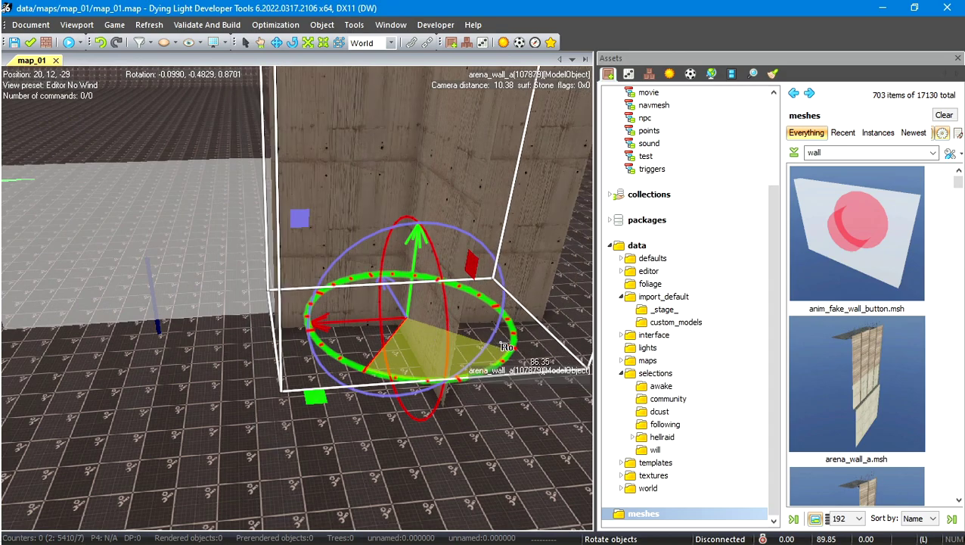
drag(510, 349, 512, 349)
right_drag(511, 349, 343, 283)
key(d)
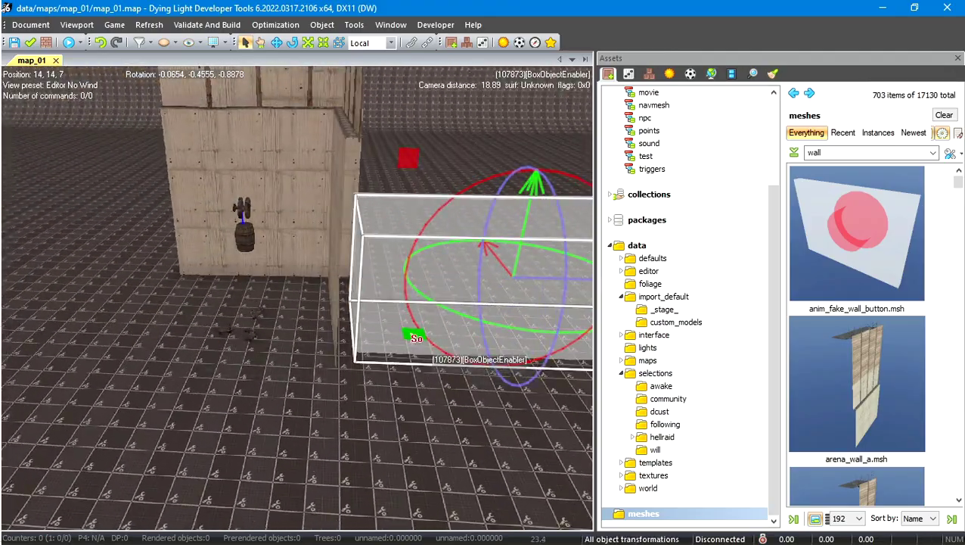
Step: Move the BoxObjectEnabler sideways so its end meets the concrete arena wall
middle_drag(416, 338, 271, 371)
scroll(398, 433, up, 3)
middle_drag(393, 339, 327, 321)
drag(425, 279, 403, 283)
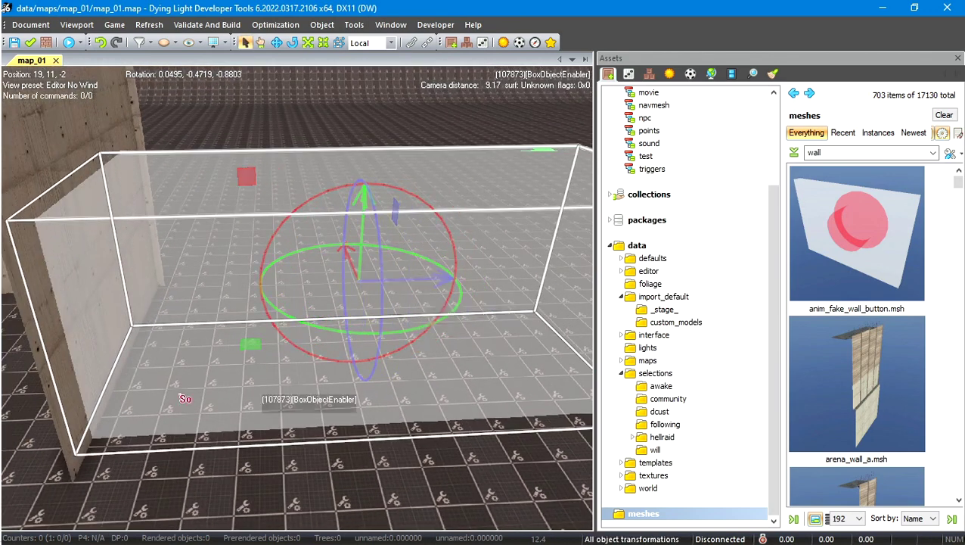
middle_drag(180, 395, 259, 384)
scroll(303, 303, down, 3)
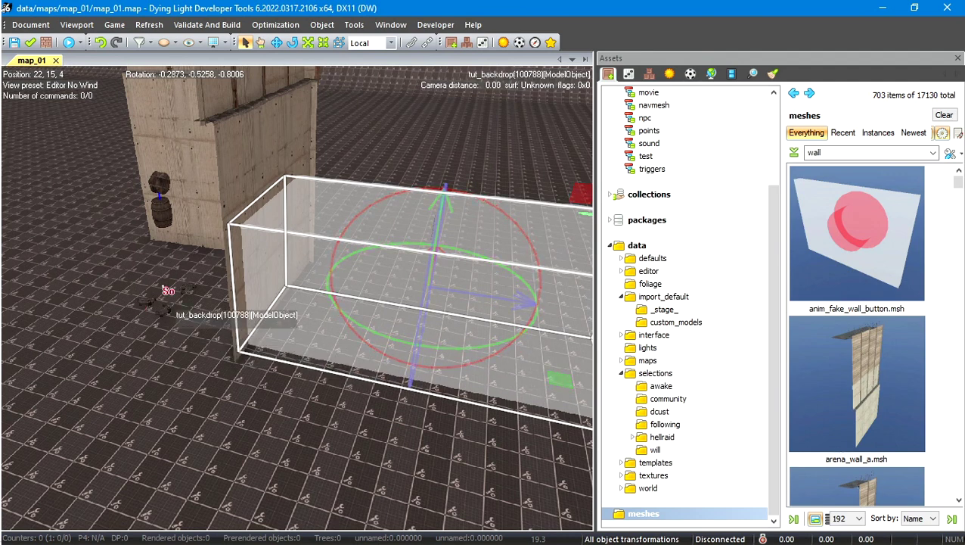
drag(113, 274, 212, 363)
click(388, 432)
right_drag(478, 391, 496, 376)
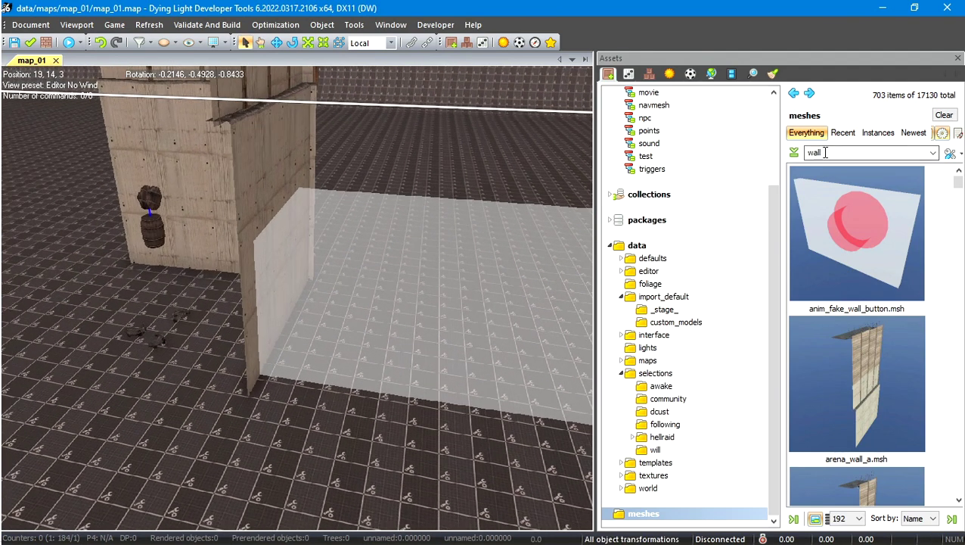
Step: Search the meshes for "floor" and place dlc_wl_concrete_floor_165_330_a.msh on the ground beside the broken barrel pieces
click(825, 152)
text(floor)
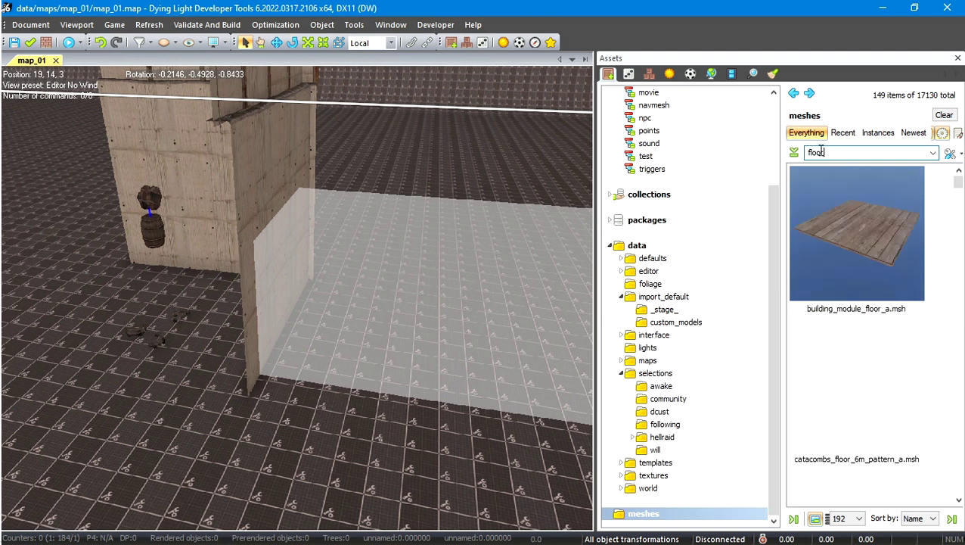
scroll(920, 359, down, 2)
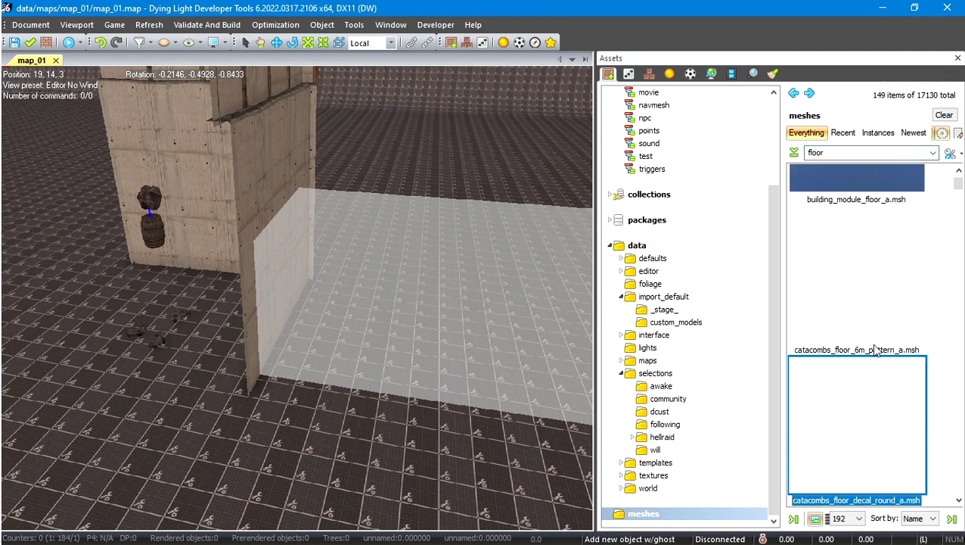
scroll(875, 350, down, 3)
scroll(875, 349, down, 3)
drag(957, 205, 958, 272)
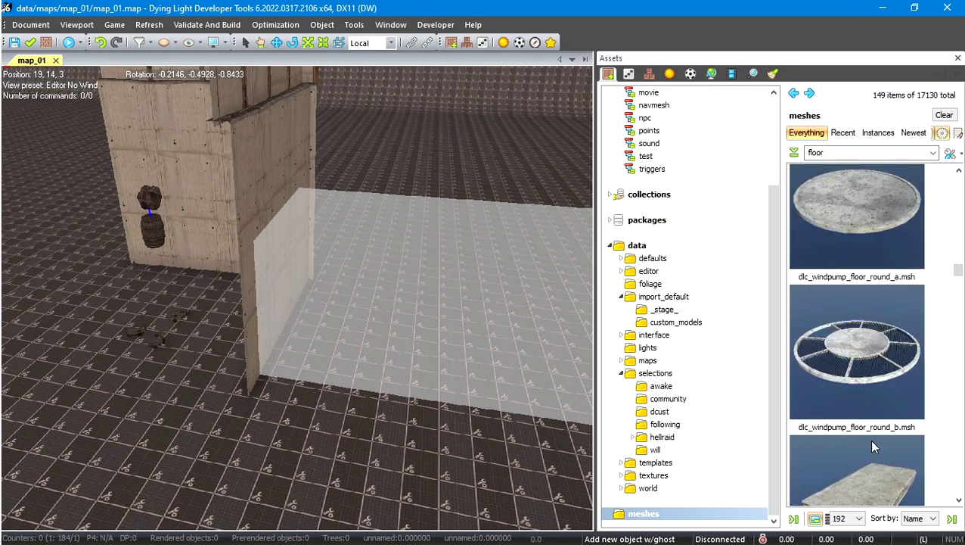
click(844, 461)
key(w)
key(a)
right_drag(267, 331, 263, 327)
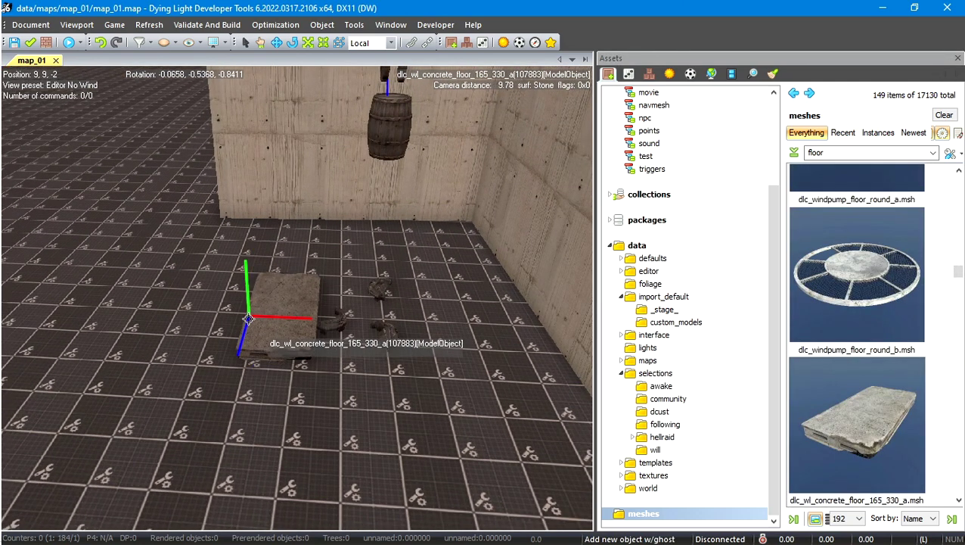
click(248, 317)
Step: Duplicate the concrete floor slab sideways to form a row of three slabs beneath the hanging barrel
key(w)
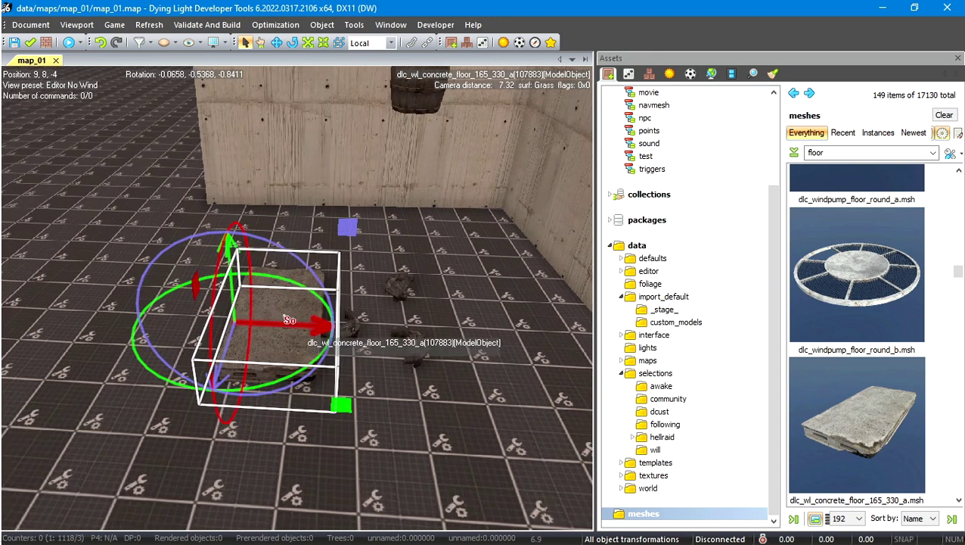
shift+drag(282, 322, 455, 337)
right_drag(387, 384, 385, 367)
key(w)
key(a)
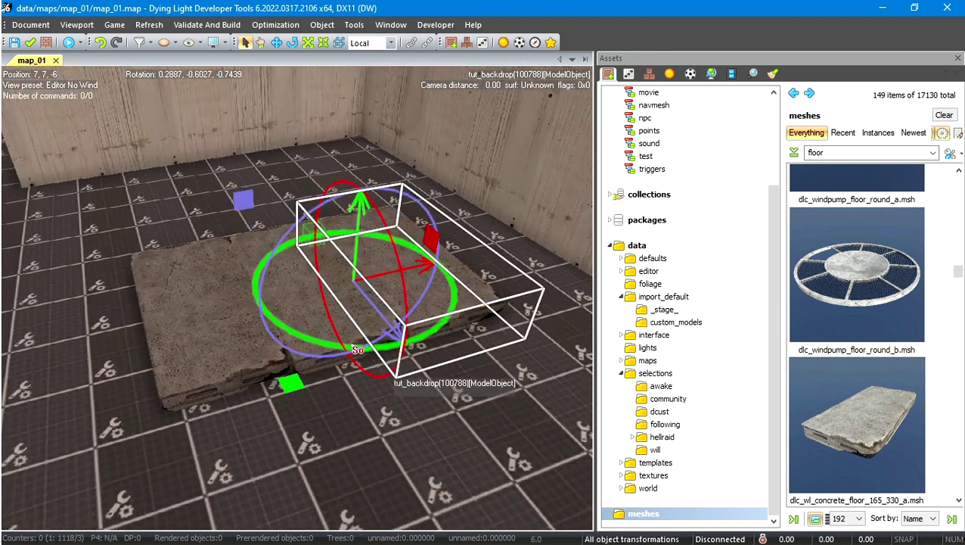
Step: With the concrete slabs temporarily hidden, adjust the three broken barrel pieces' height in World coordinates so they rest on the slab surface
ctrl+click(288, 308)
ctrl+click(207, 323)
key(x)
key(Delete)
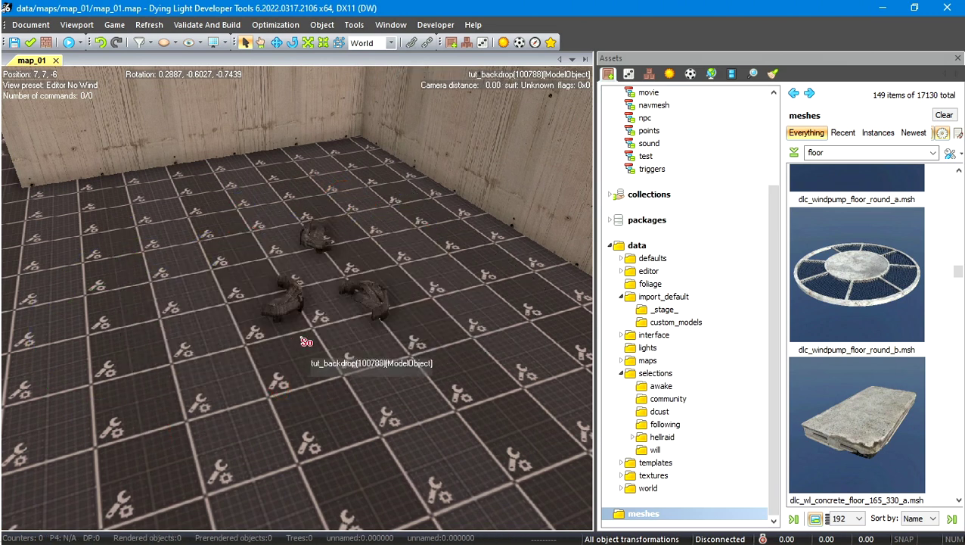
drag(208, 216, 421, 382)
mouse_move(315, 261)
mouse_down()
mouse_move(337, 144)
mouse_move(325, 274)
mouse_up()
key(shift+h)
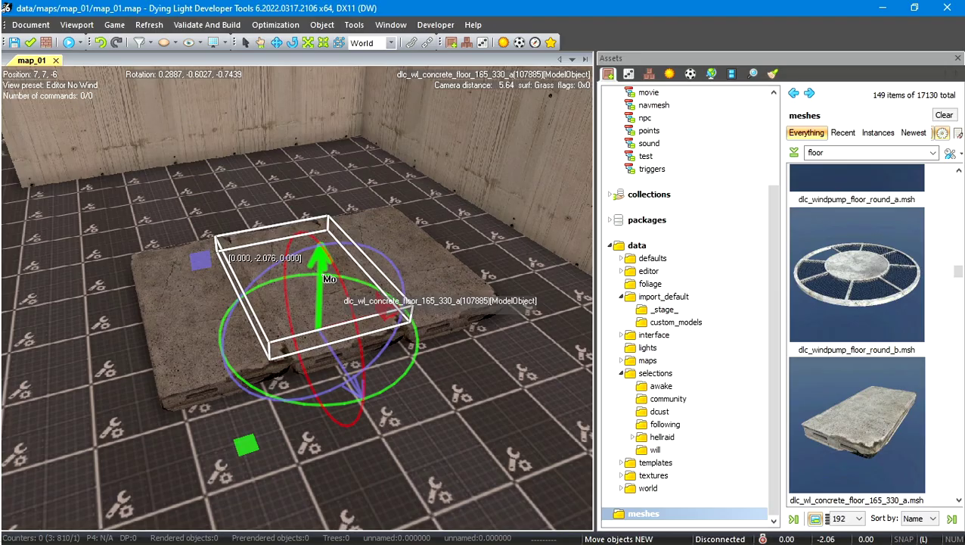
Step: Select the BoxObjectEnabler beside the arena wall and open its attributes
right_drag(462, 259, 280, 231)
scroll(463, 261, down, 4)
click(463, 360)
middle_drag(463, 360, 384, 352)
scroll(400, 344, down, 2)
right_drag(418, 339, 314, 327)
mouse_move(384, 290)
right_down()
mouse_move(366, 287)
mouse_move(394, 277)
right_up()
scroll(394, 277, down, 2)
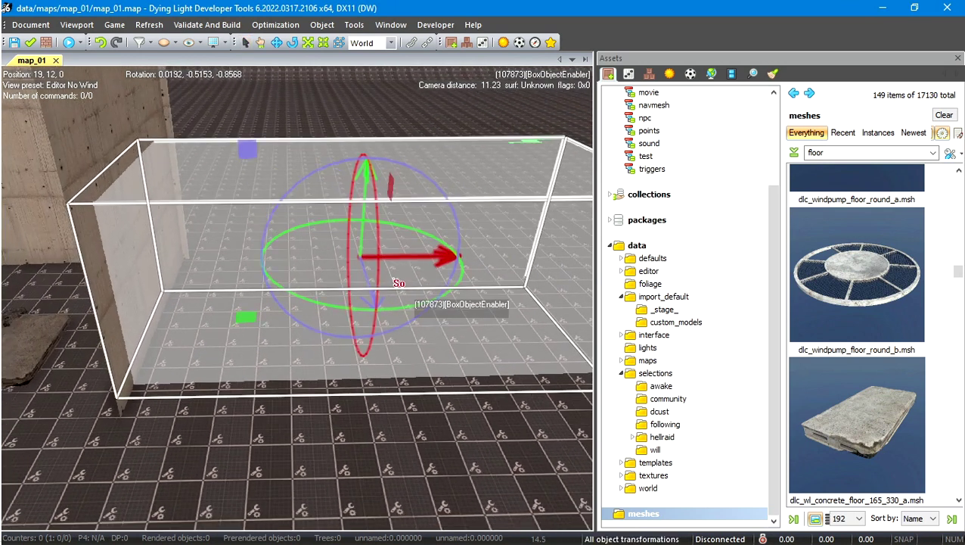
click(628, 74)
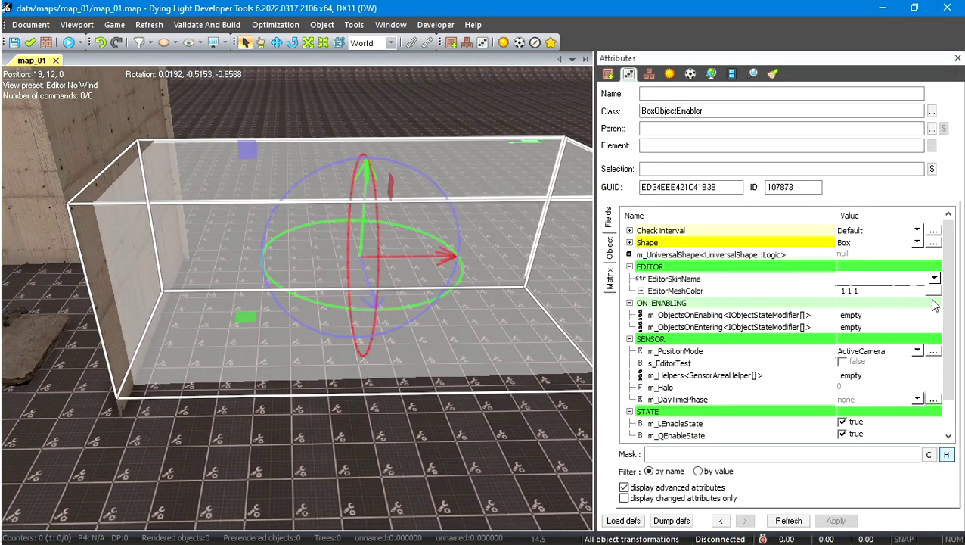
Step: Add an item to the BoxObjectEnabler's m_ObjectsOnEntering list and set its type to ObjectVisibilityModifier
scroll(790, 318, down, 1)
right_drag(393, 341, 462, 405)
key(a)
key(s)
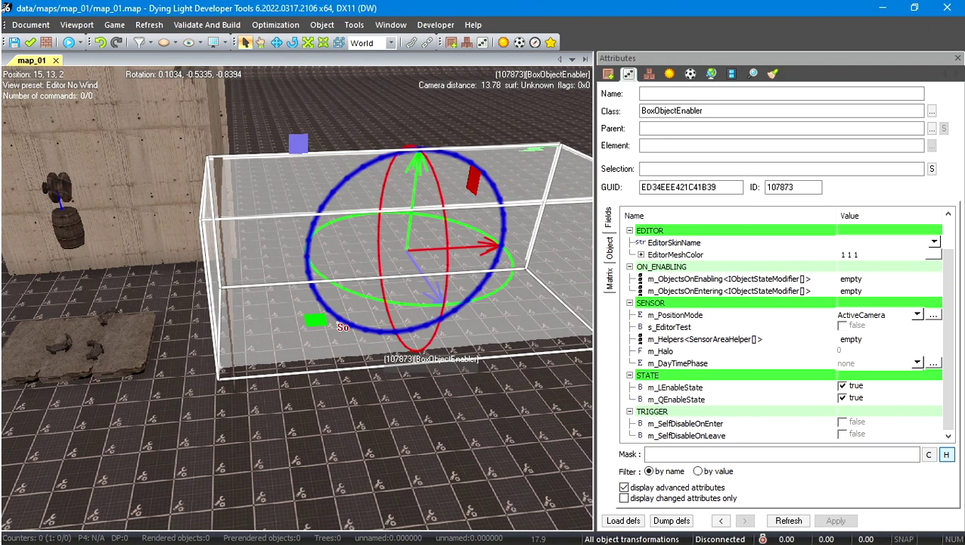
right_drag(415, 345, 402, 351)
key(d)
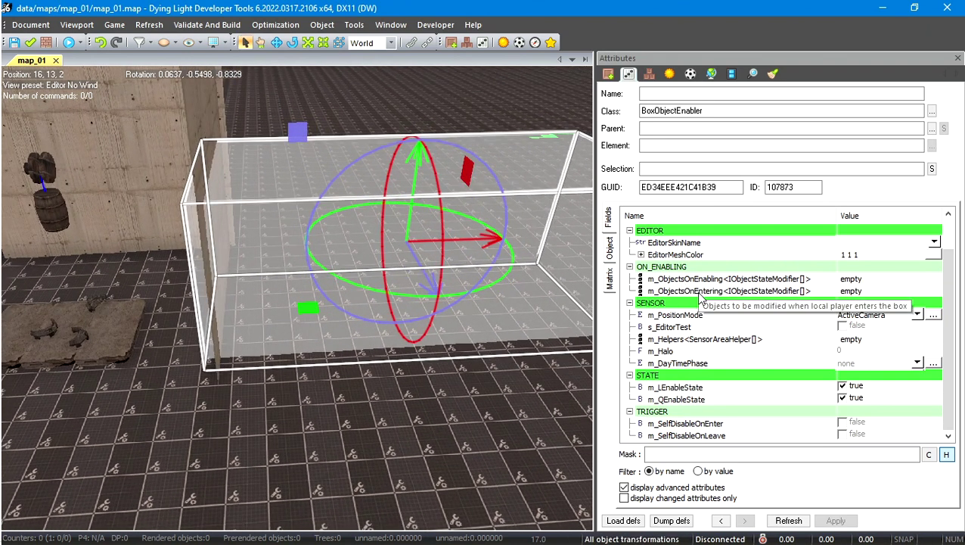
key(d)
right_drag(446, 289, 441, 292)
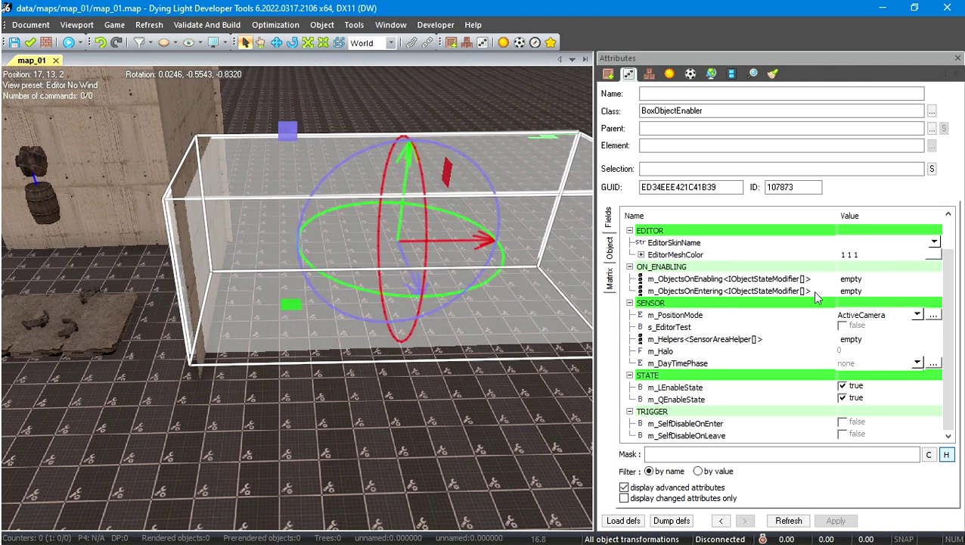
click(851, 291)
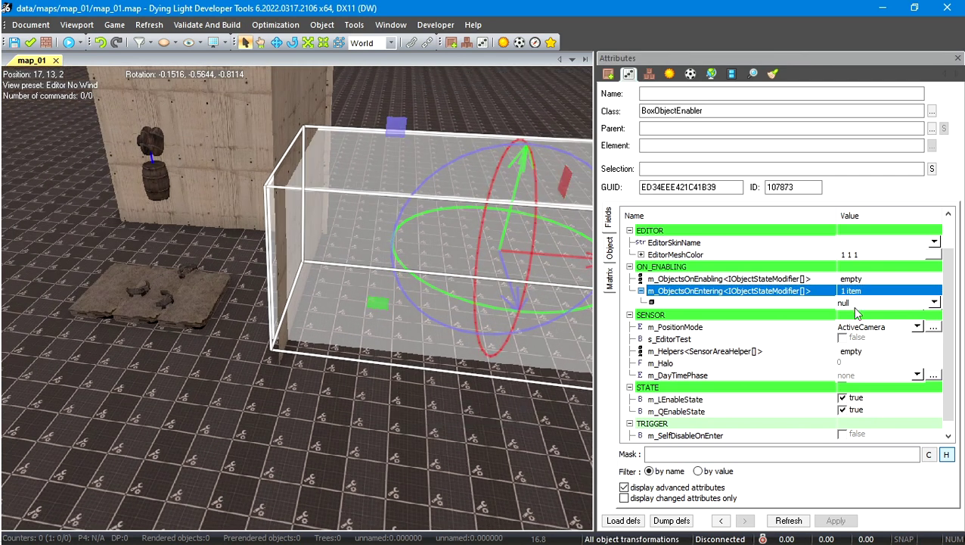
click(855, 304)
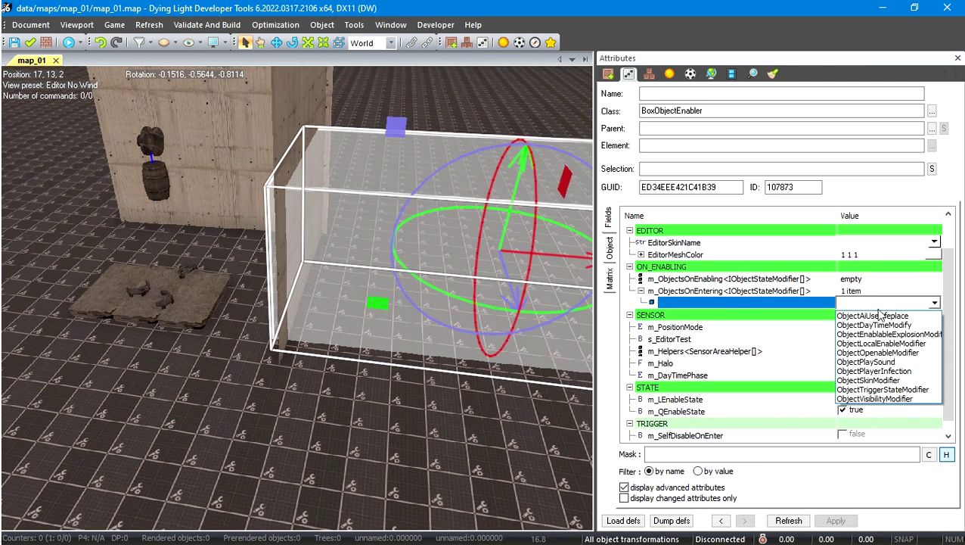
click(898, 399)
Step: Add the three broken barrel pieces on the concrete slabs to the visibility modifier's m_Targets list
right_drag(393, 362, 450, 485)
scroll(401, 416, down, 2)
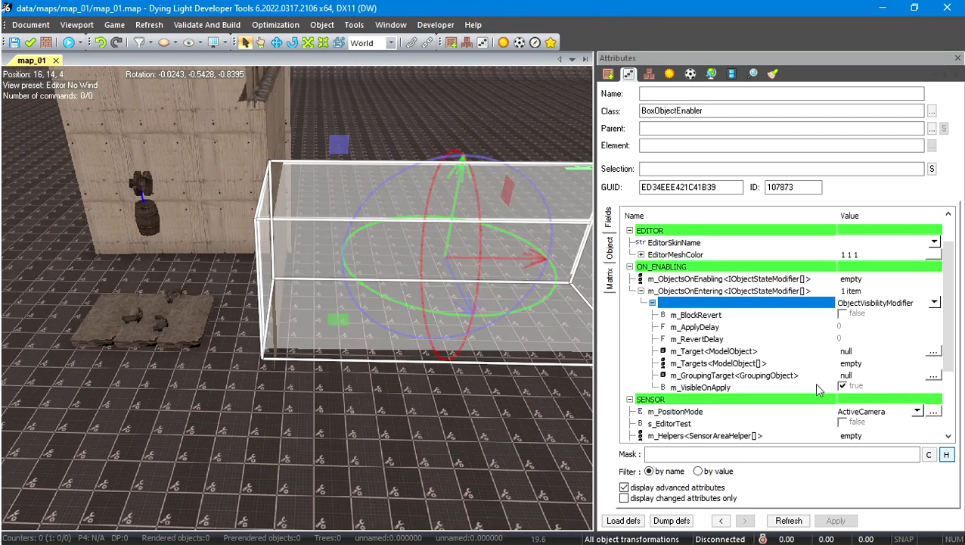
click(698, 364)
right_drag(564, 378, 596, 348)
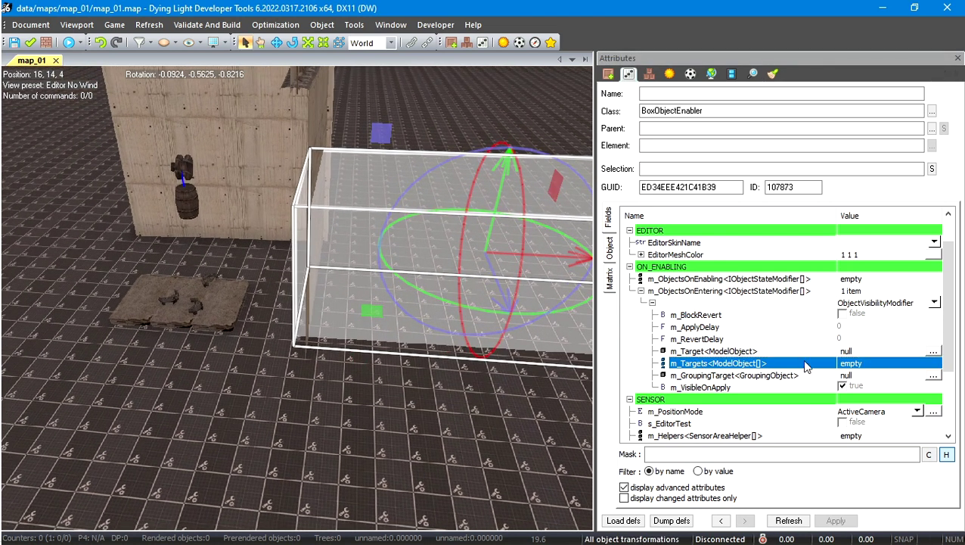
scroll(197, 322, up, 2)
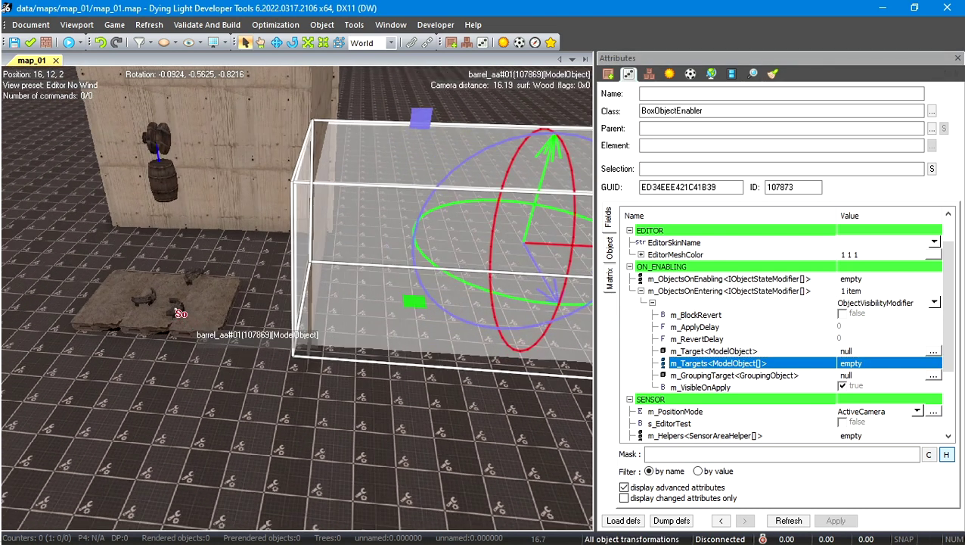
right_click(175, 310)
click(227, 330)
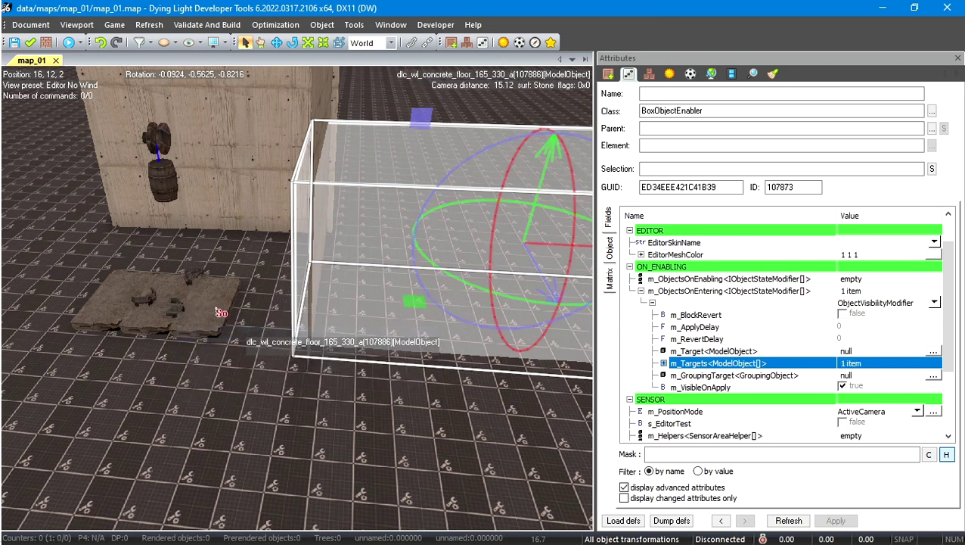
right_click(195, 277)
click(240, 304)
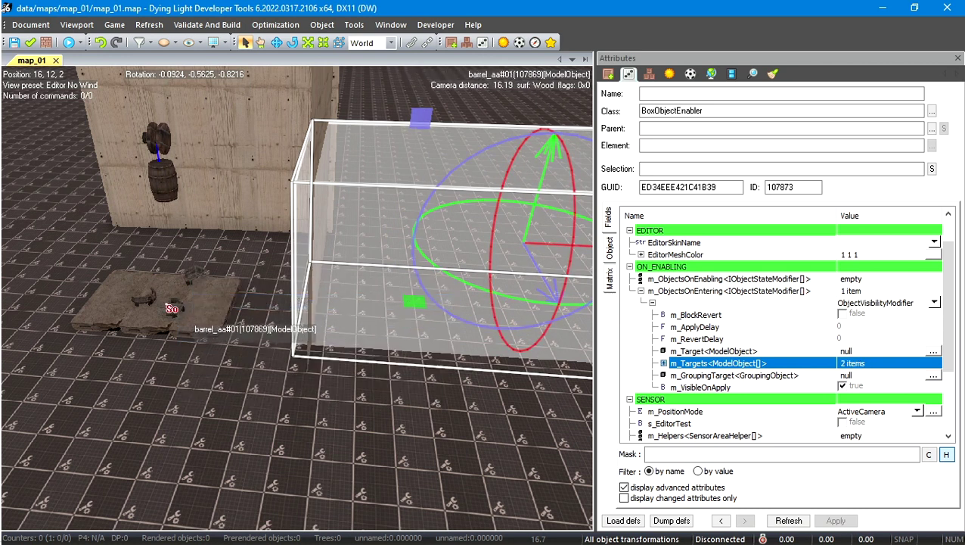
right_click(149, 305)
click(205, 325)
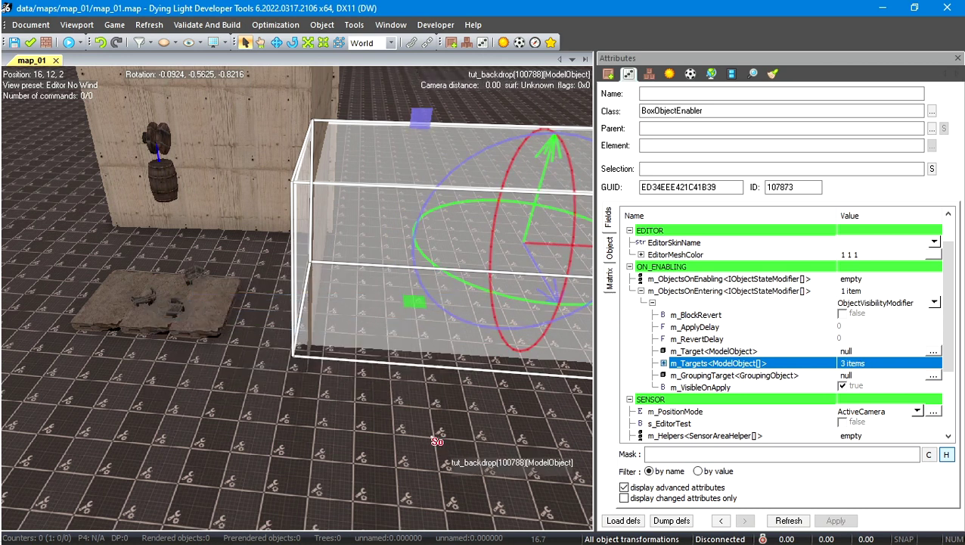
Step: Set the visibility modifier's m_VisibleOnApply to false
click(846, 389)
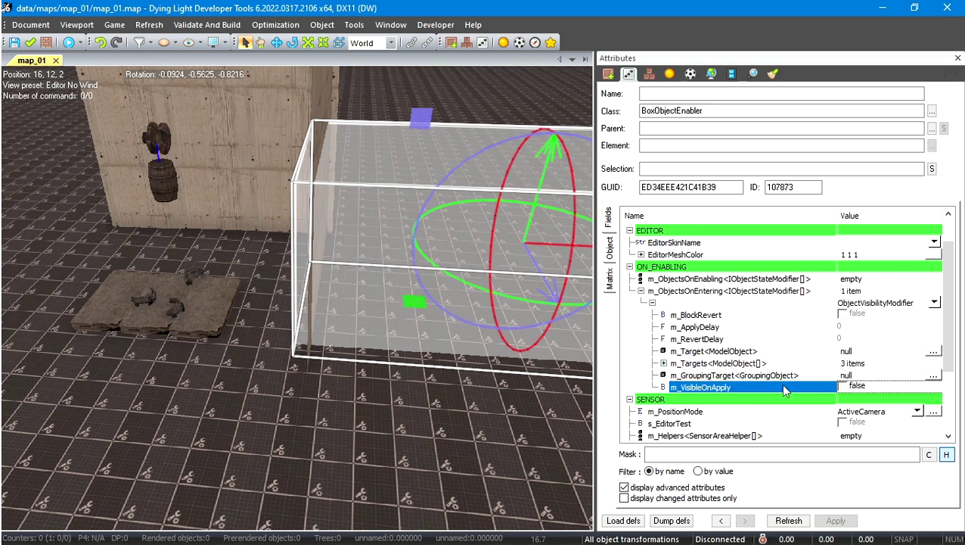
right_drag(450, 377, 522, 371)
key(s)
key(a)
right_drag(407, 311, 424, 325)
key(w)
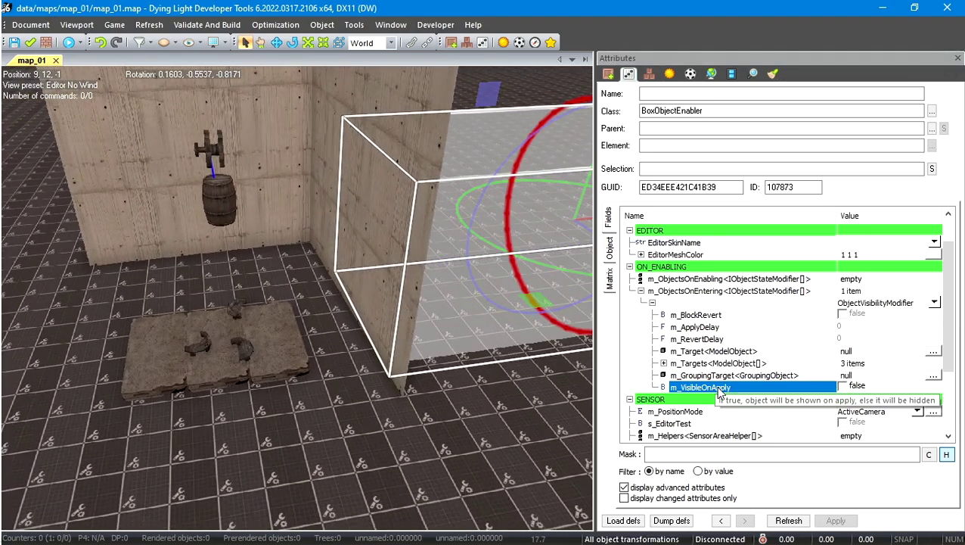
Step: Examine the hanging barrel's attributes and its position above the broken pieces on the concrete slabs
click(855, 365)
right_drag(401, 374, 416, 421)
key(s)
key(d)
key(a)
key(w)
click(395, 388)
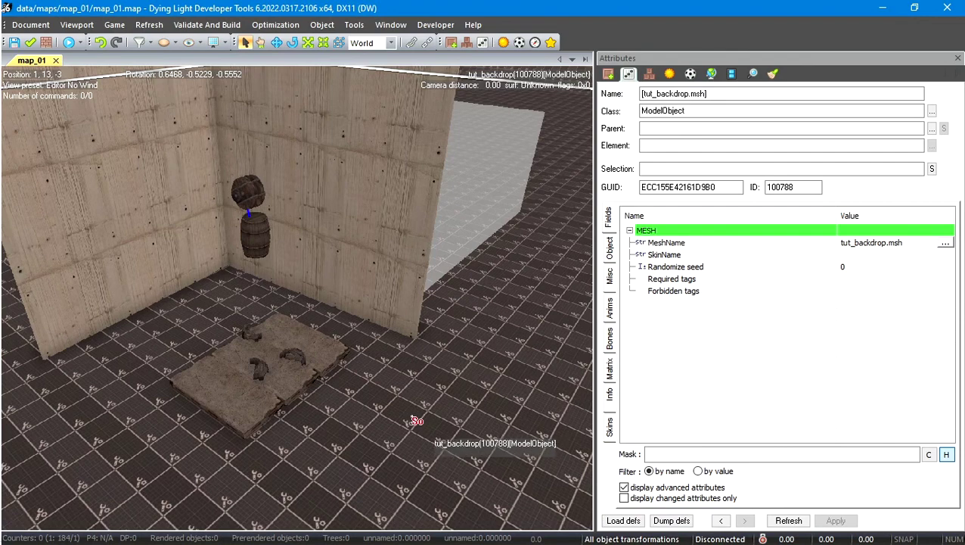
right_drag(454, 227, 365, 378)
click(252, 218)
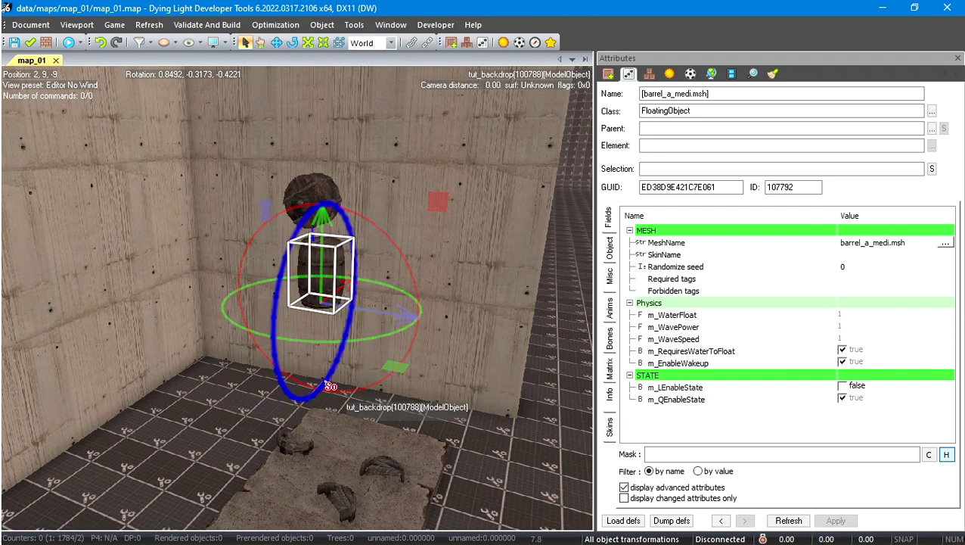
scroll(402, 361, down, 3)
right_drag(423, 365, 329, 153)
scroll(443, 373, up, 3)
scroll(330, 149, down, 4)
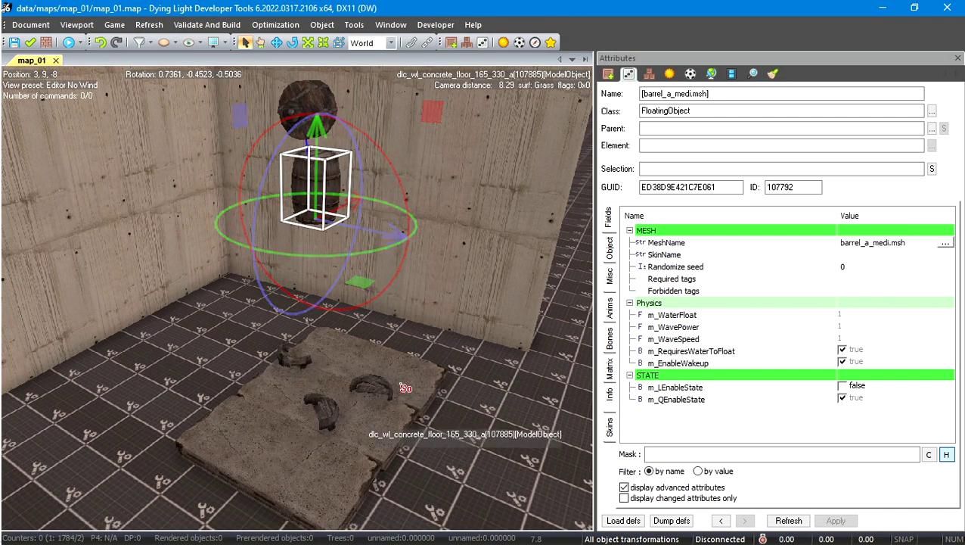
right_drag(378, 378, 414, 373)
scroll(414, 373, up, 3)
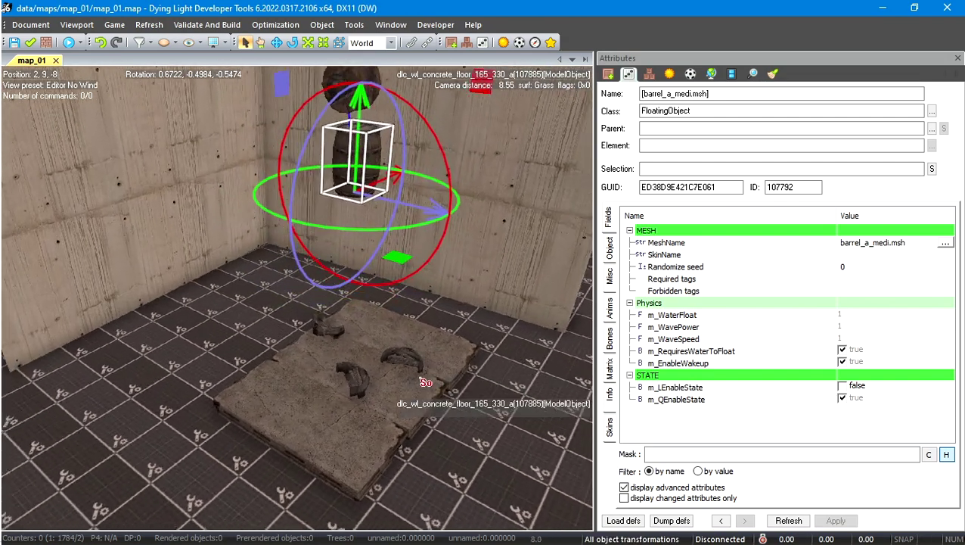
right_drag(435, 365, 263, 110)
Step: Show the "dummy" mesh results and place dummy_box.msh as a thin box on the slabs among the broken barrel pieces
click(608, 74)
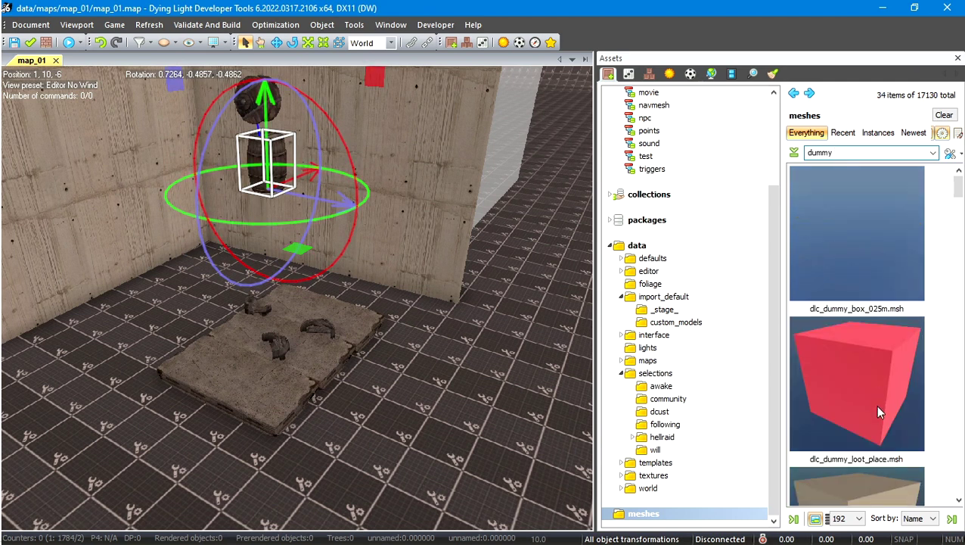
drag(889, 502, 271, 357)
key(r)
scroll(265, 333, up, 2)
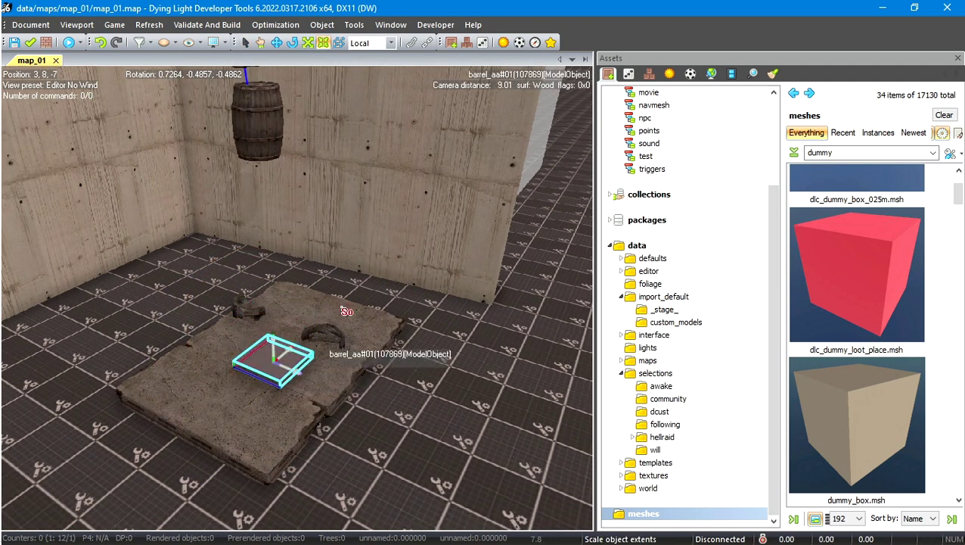
key(f)
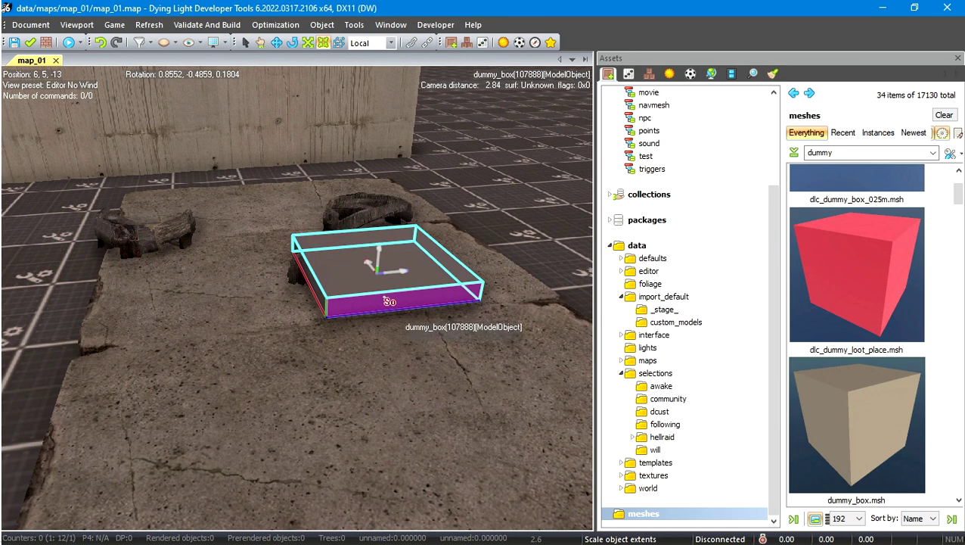
Step: Stretch the dummy box's sides outward across the concrete slabs to cover the broken barrel pieces
drag(389, 302, 428, 400)
right_drag(429, 399, 377, 252)
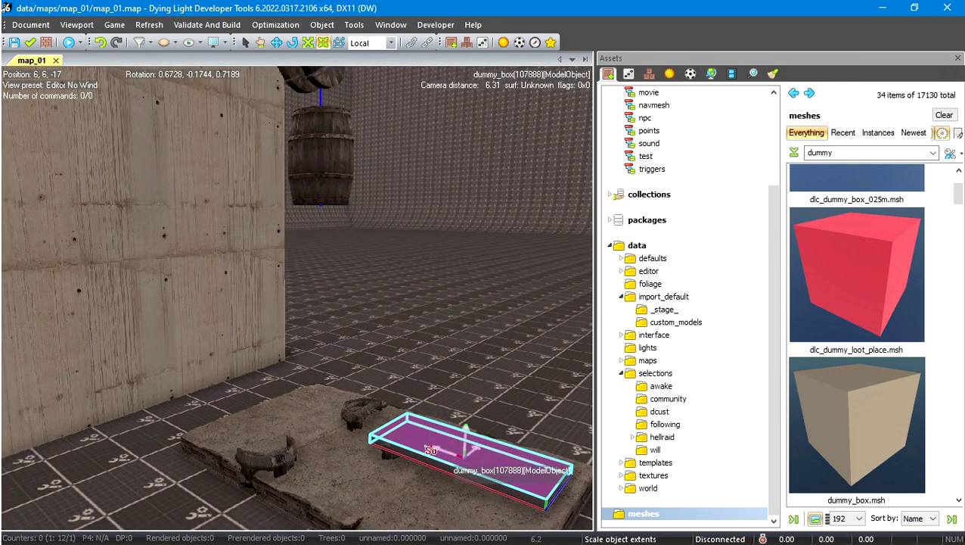
right_drag(448, 446, 344, 381)
drag(345, 381, 289, 393)
right_drag(348, 373, 422, 331)
drag(431, 329, 141, 448)
Step: Adjust the dummy box's remaining sides to match the outline of the concrete slabs, and leave extent scaling
middle_drag(228, 406, 22, 363)
key(d)
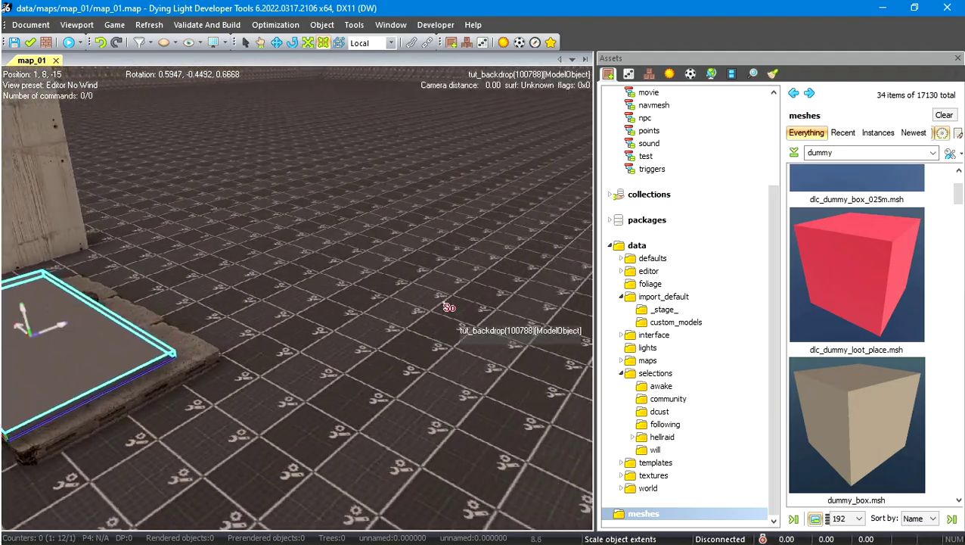
middle_drag(442, 308, 26, 301)
key(s)
middle_drag(453, 323, 378, 353)
drag(352, 342, 406, 372)
key(a)
mouse_move(407, 371)
middle_down()
mouse_move(344, 425)
mouse_move(406, 378)
middle_up()
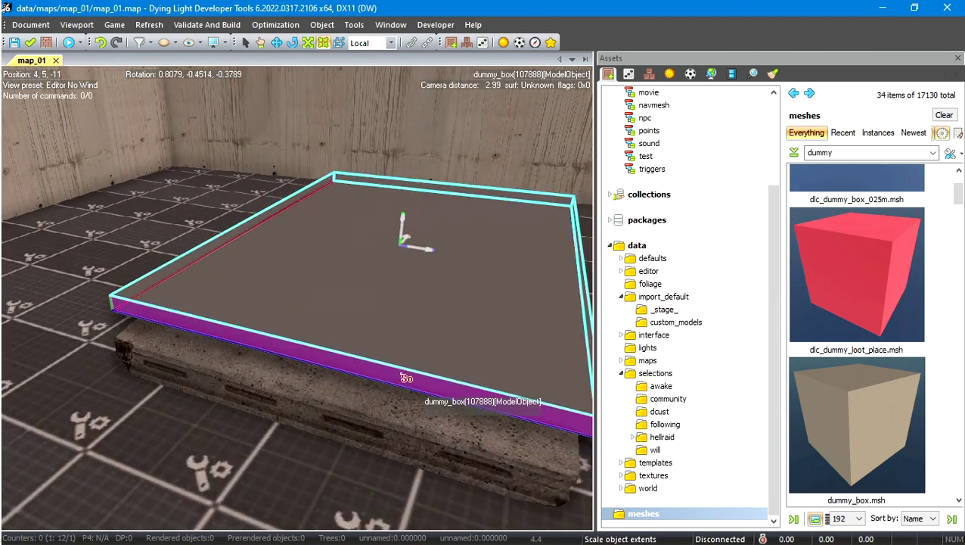
drag(372, 376, 337, 393)
key(s)
key(d)
middle_drag(442, 338, 234, 261)
middle_drag(394, 380, 387, 370)
key(w)
key(s)
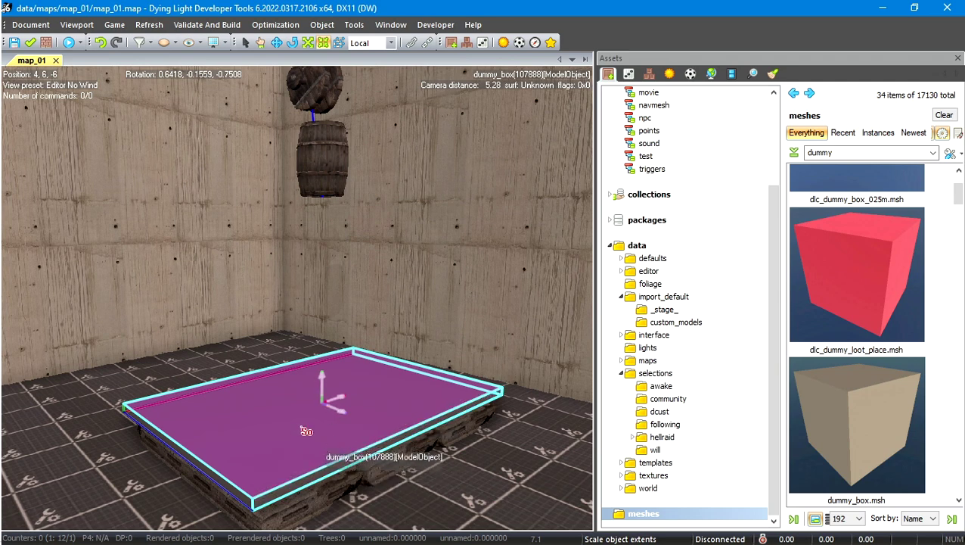
key(1)
right_drag(328, 416, 337, 481)
scroll(408, 482, up, 4)
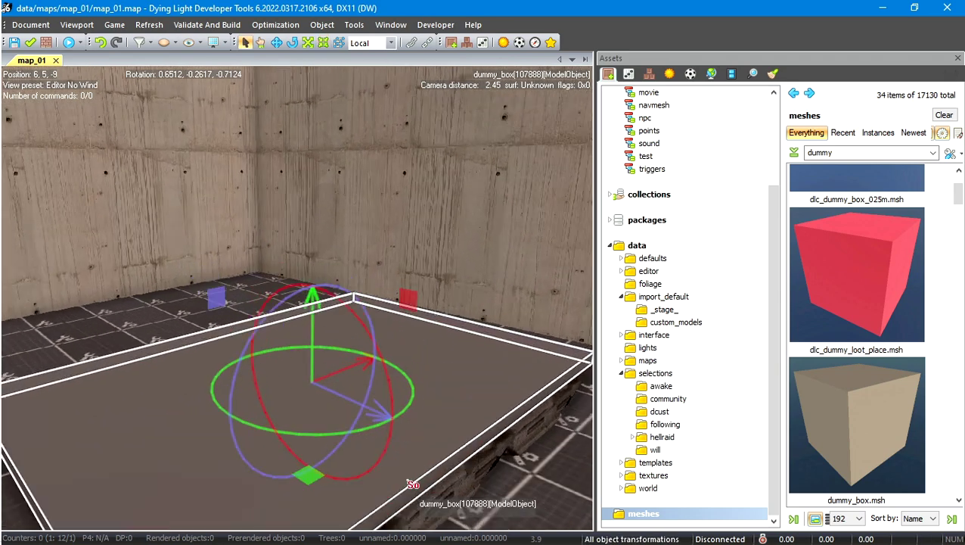
Step: Change the dummy box's class to DamageSwitchDI
scroll(420, 396, down, 3)
click(629, 74)
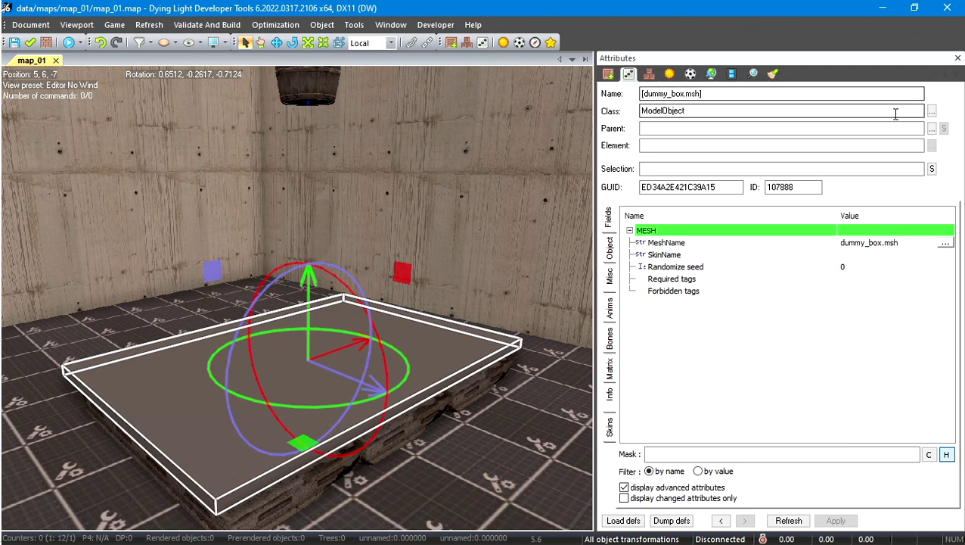
click(932, 111)
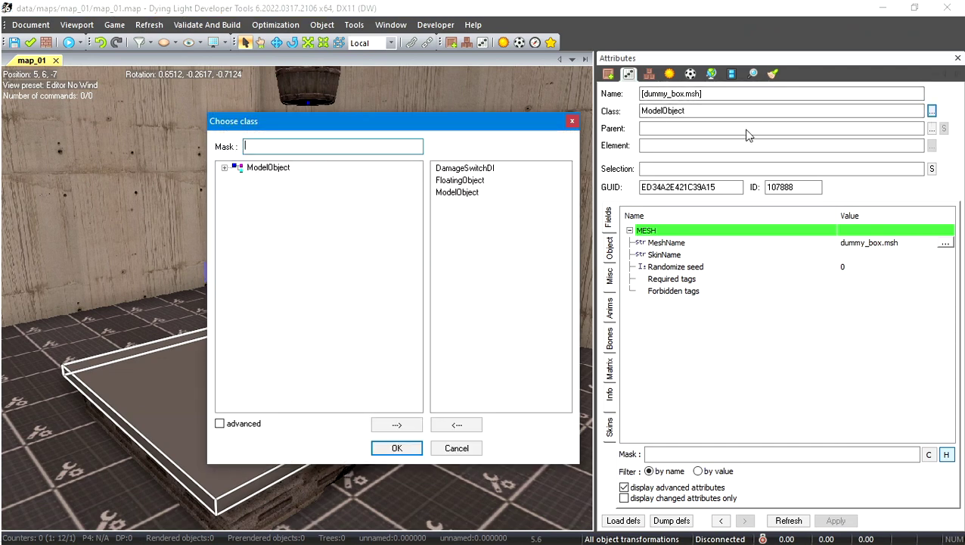
double_click(465, 168)
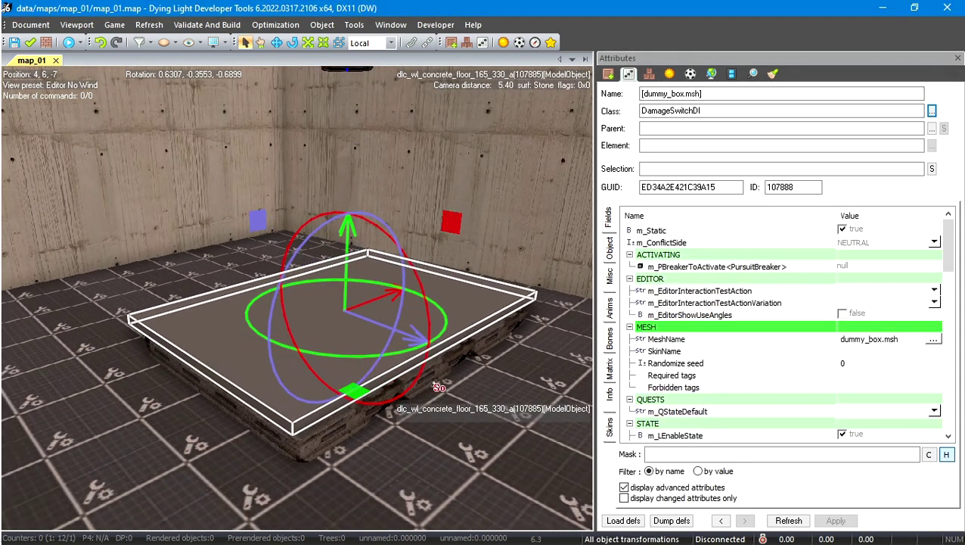
Step: Apply the Null skin to the dummy box over the concrete slabs
scroll(435, 384, up, 4)
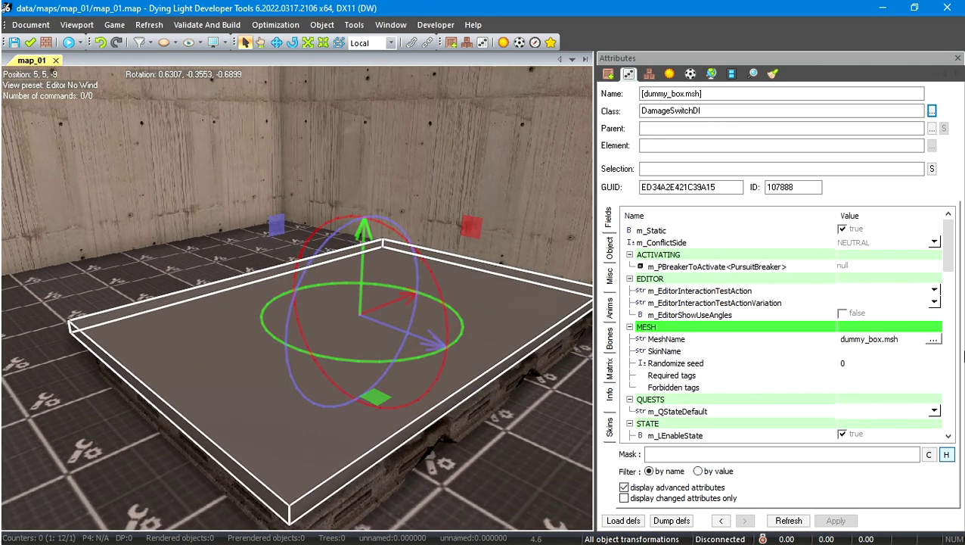
click(609, 428)
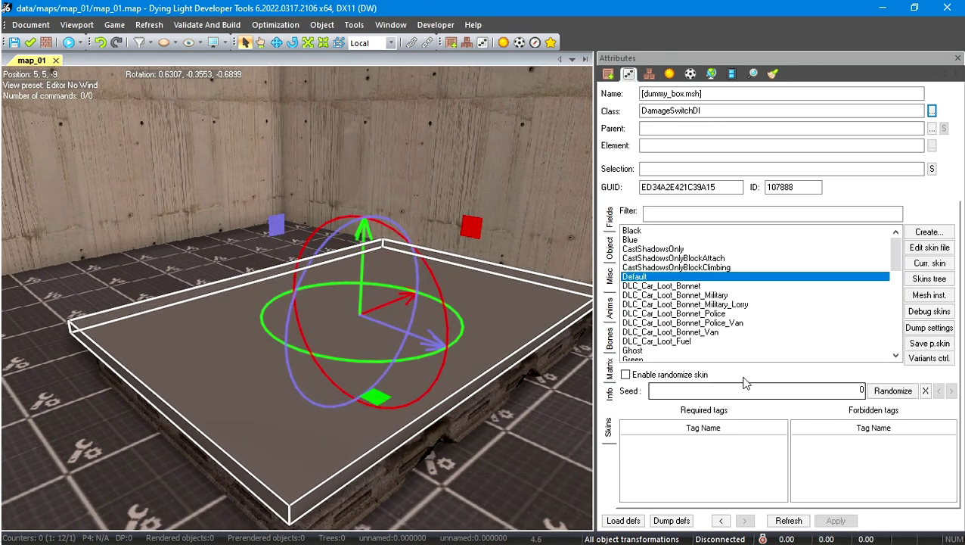
drag(898, 261, 897, 301)
click(656, 304)
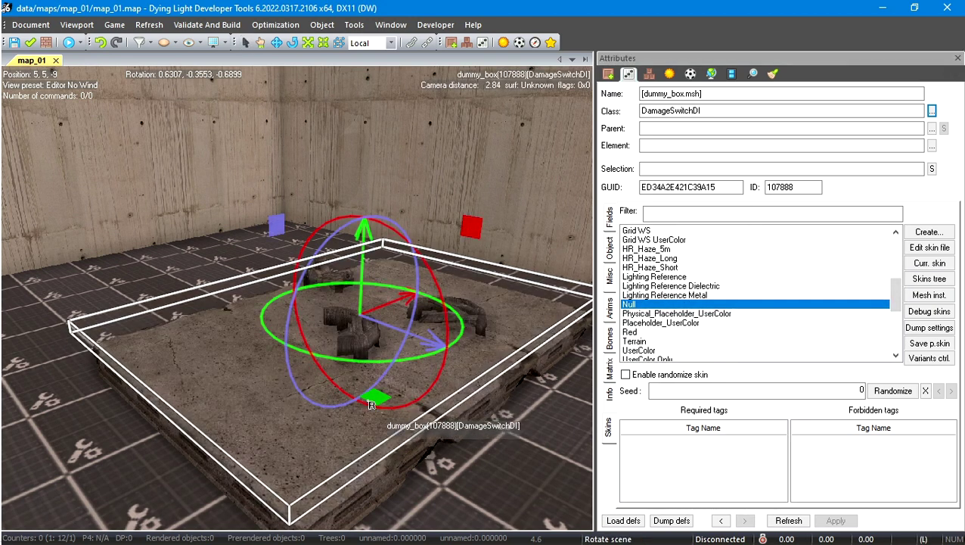
Step: Examine from several angles how the dummy box's outline covers the broken barrel pieces and the concrete slabs
scroll(410, 404, up, 2)
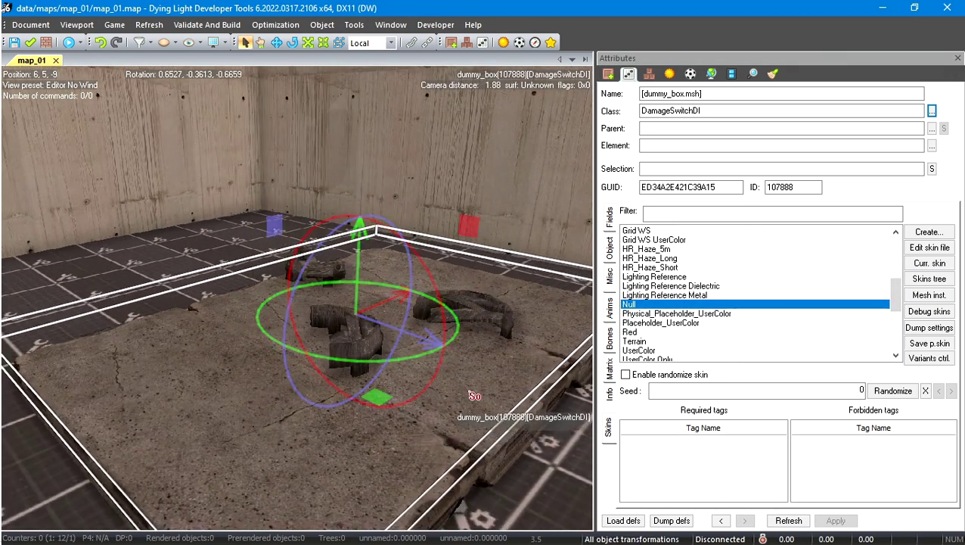
scroll(470, 390, down, 4)
right_drag(470, 393, 453, 425)
scroll(412, 330, up, 3)
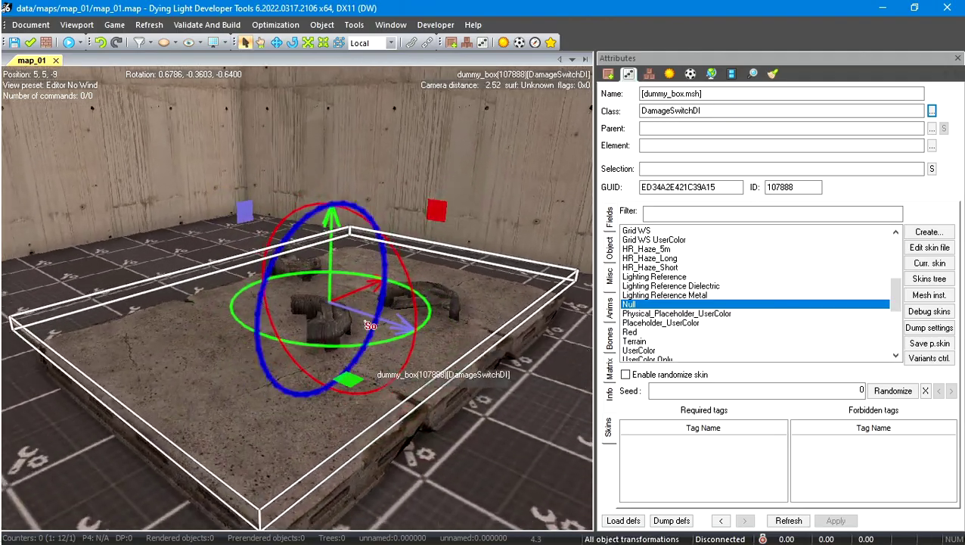
scroll(371, 387, down, 3)
right_drag(372, 388, 341, 446)
scroll(406, 520, up, 2)
scroll(396, 380, up, 1)
scroll(398, 374, down, 1)
right_drag(397, 373, 372, 422)
scroll(366, 393, up, 2)
scroll(424, 378, down, 2)
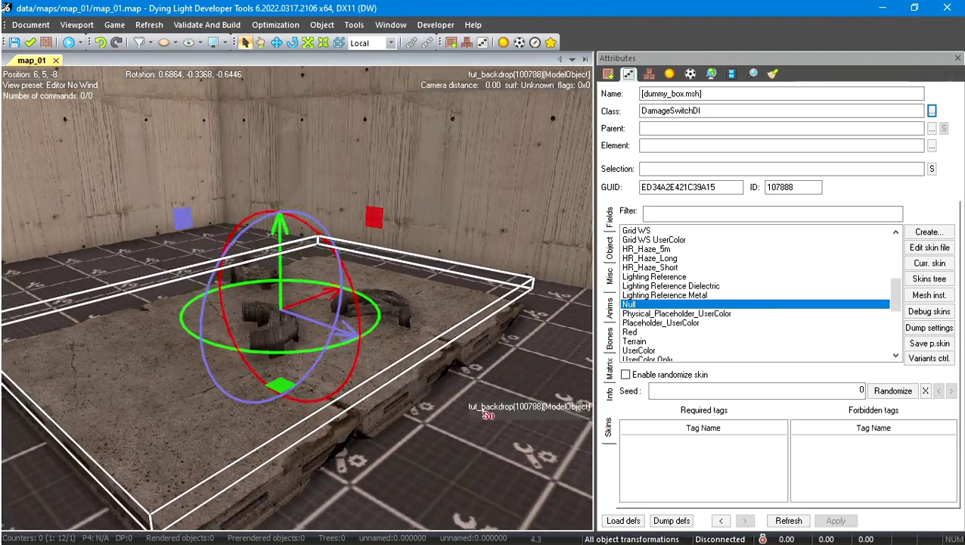
right_drag(478, 448, 468, 443)
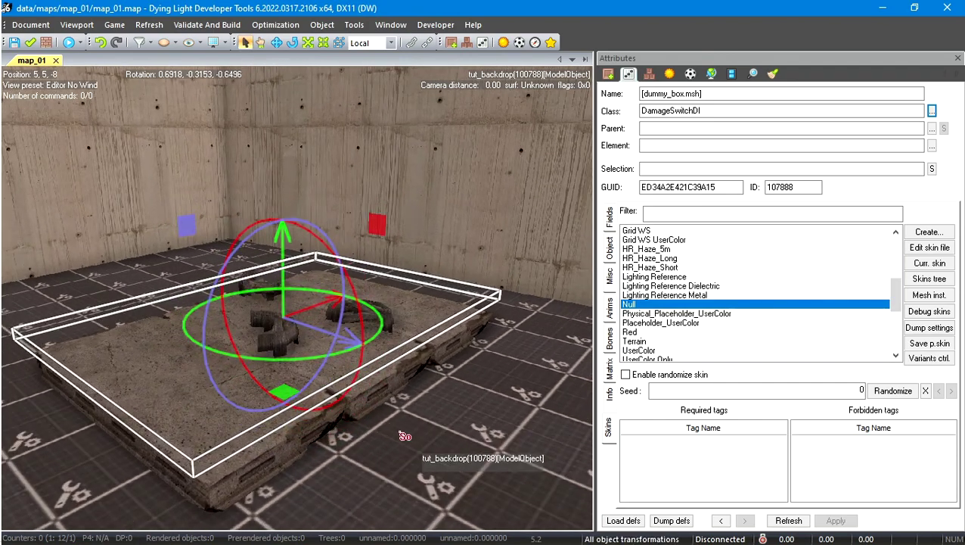
right_drag(308, 334, 366, 363)
scroll(378, 366, up, 1)
scroll(363, 340, up, 2)
right_drag(330, 325, 369, 325)
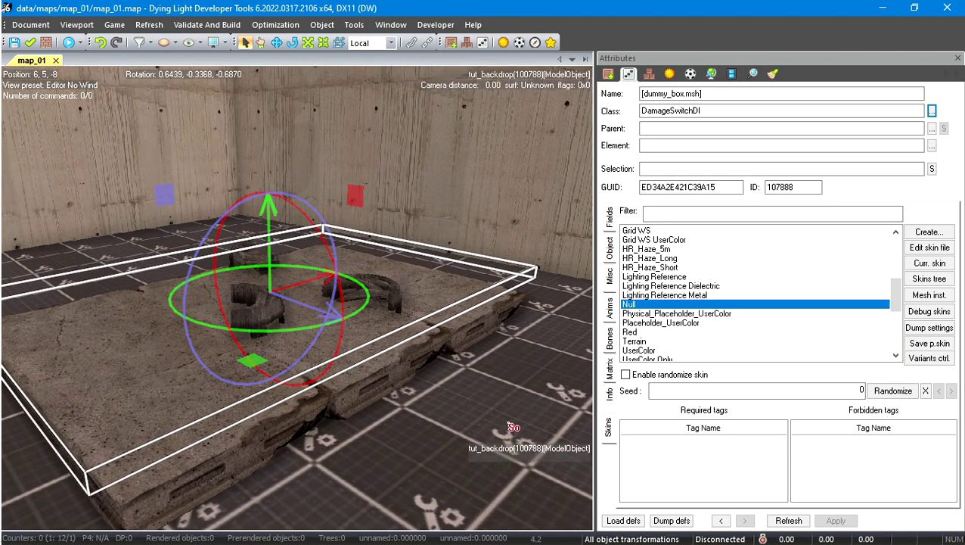
right_drag(511, 425, 469, 420)
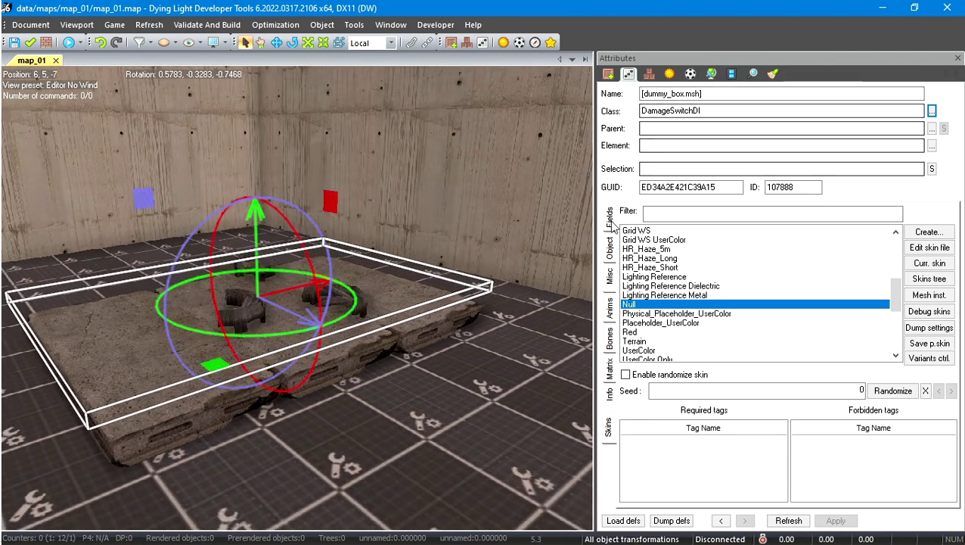
Step: Display the dummy box's field attributes and examine its position beneath the hanging barrel
click(610, 218)
right_drag(451, 345, 525, 315)
right_drag(484, 434, 432, 384)
key(w)
key(s)
key(w)
right_drag(381, 431, 384, 473)
key(s)
key(a)
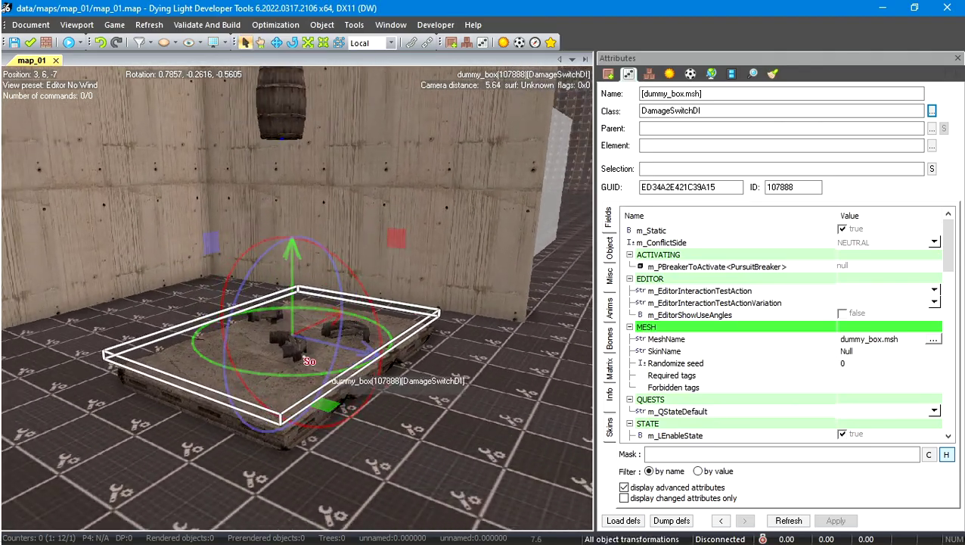
right_drag(336, 369, 348, 406)
key(w)
key(s)
key(w)
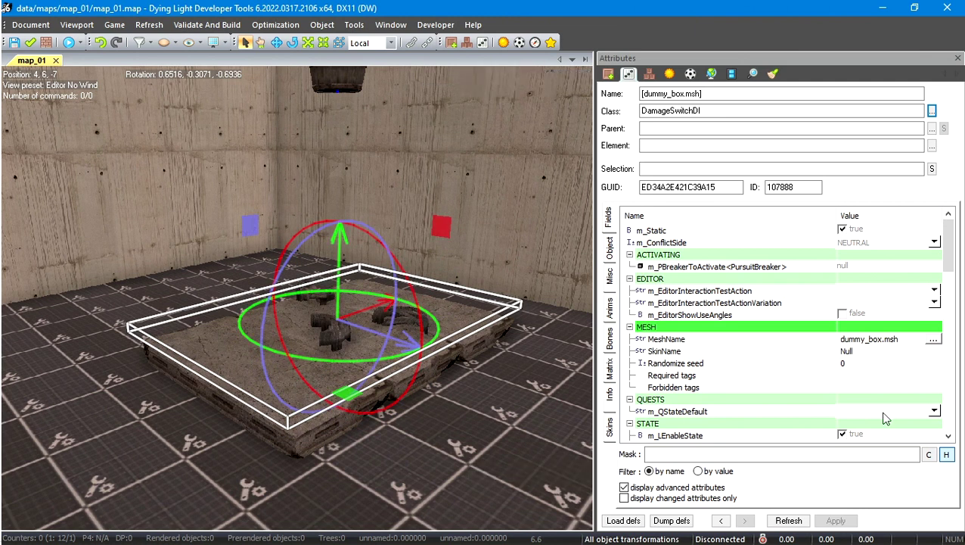
Step: Examine the dummy box's SWITCH attributes, including m_Targets, and the surrounding slabs and barrel pieces
drag(949, 255, 953, 298)
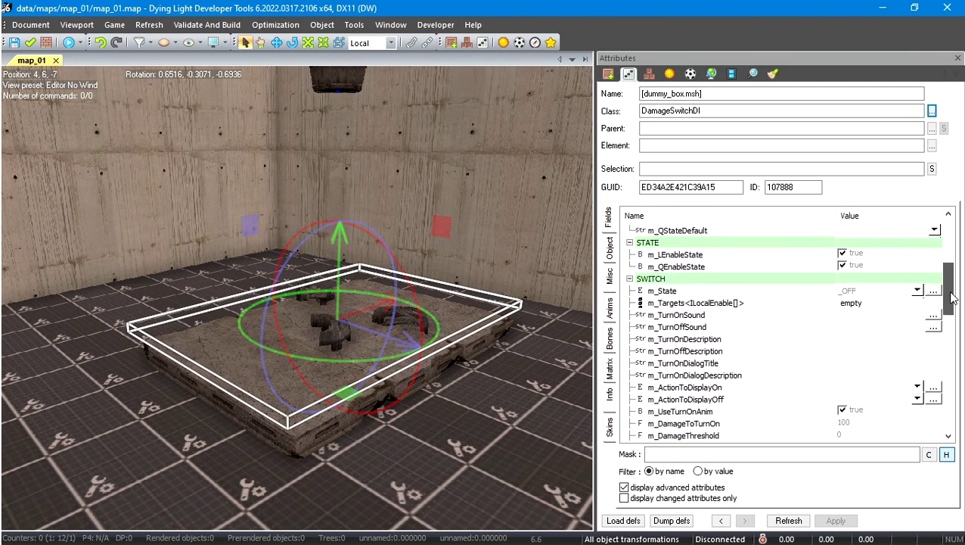
click(677, 280)
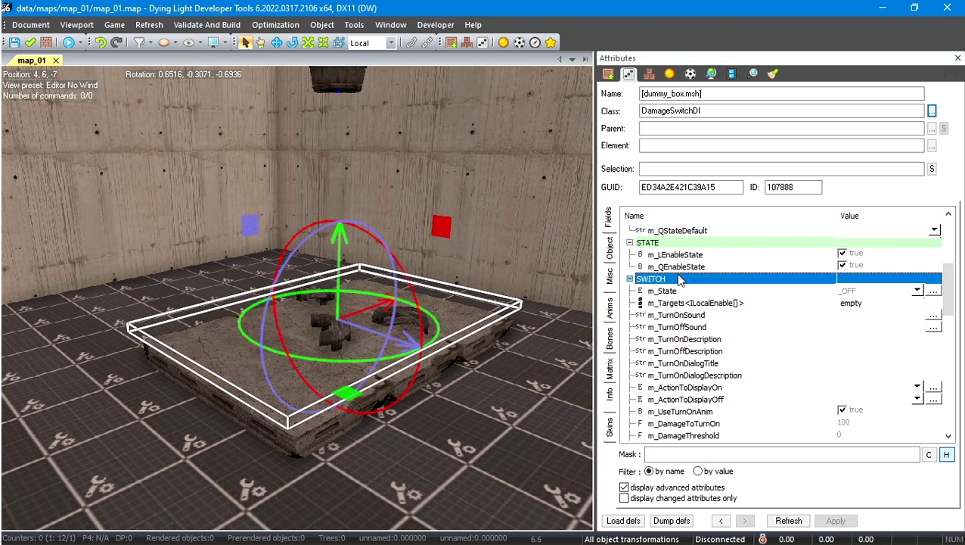
key(w)
right_drag(455, 371, 468, 367)
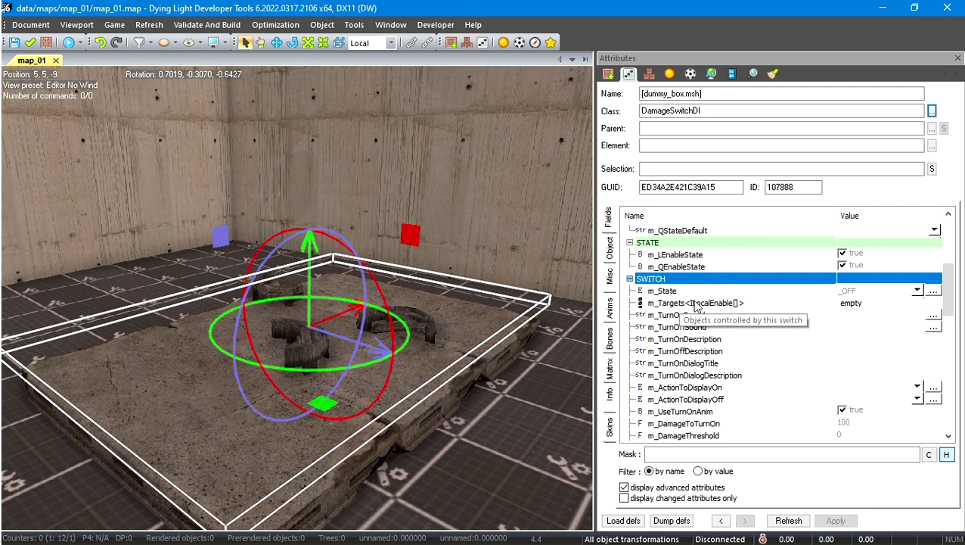
click(716, 305)
key(s)
right_drag(455, 394, 430, 321)
key(w)
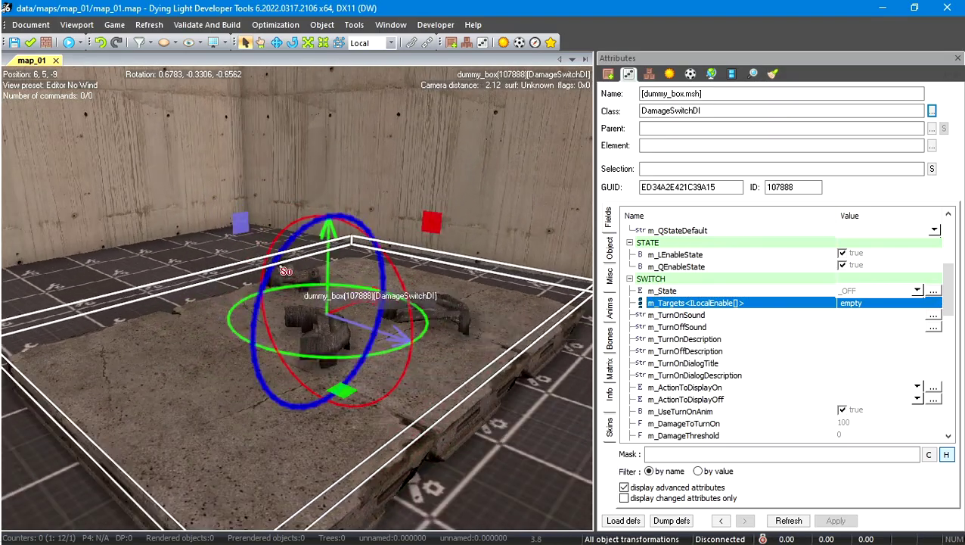
right_drag(434, 354, 439, 355)
key(s)
key(w)
key(s)
right_drag(475, 386, 483, 405)
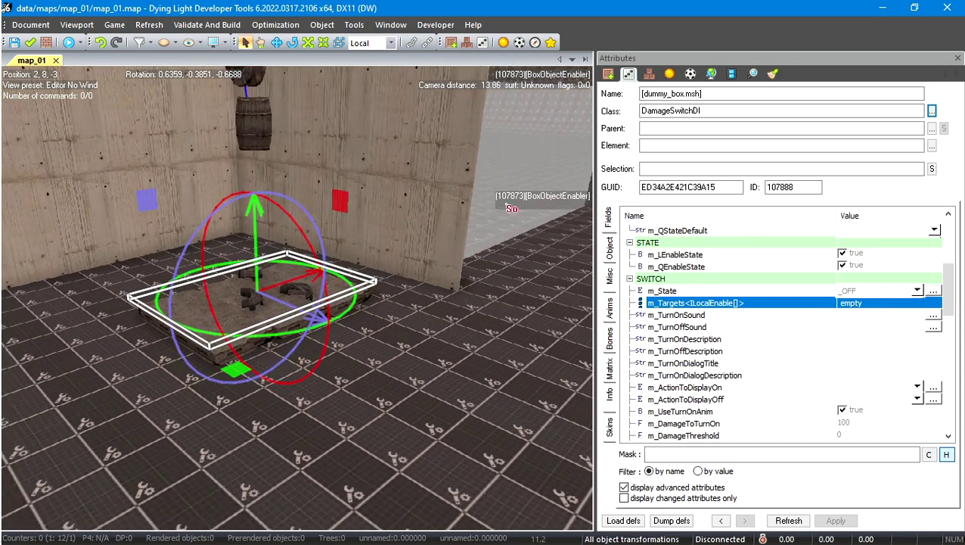
Step: Search the data assets for "boxo" and place a BoxObjectEnabler on the floor beside the concrete slabs
click(608, 74)
key(BackSpace)
click(637, 245)
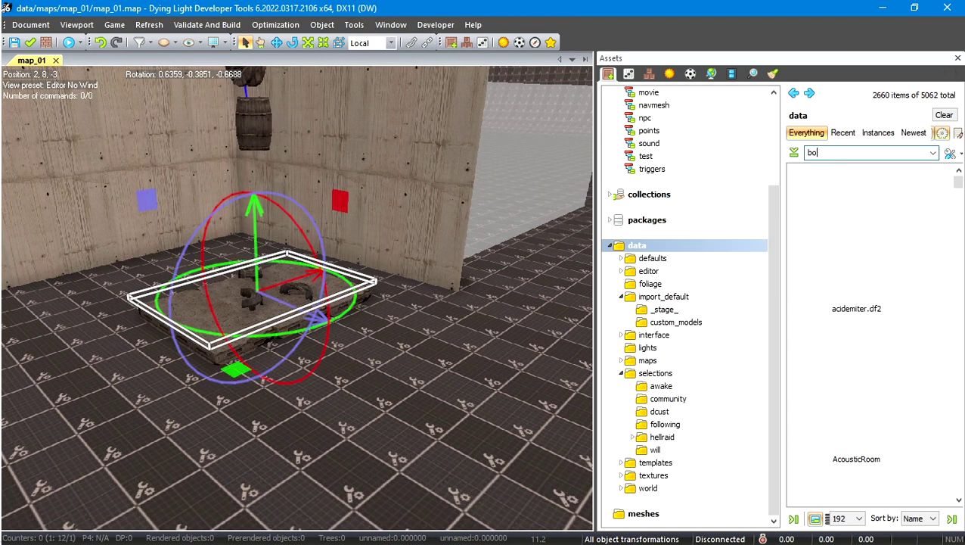
click(845, 242)
right_drag(272, 362, 225, 379)
click(226, 379)
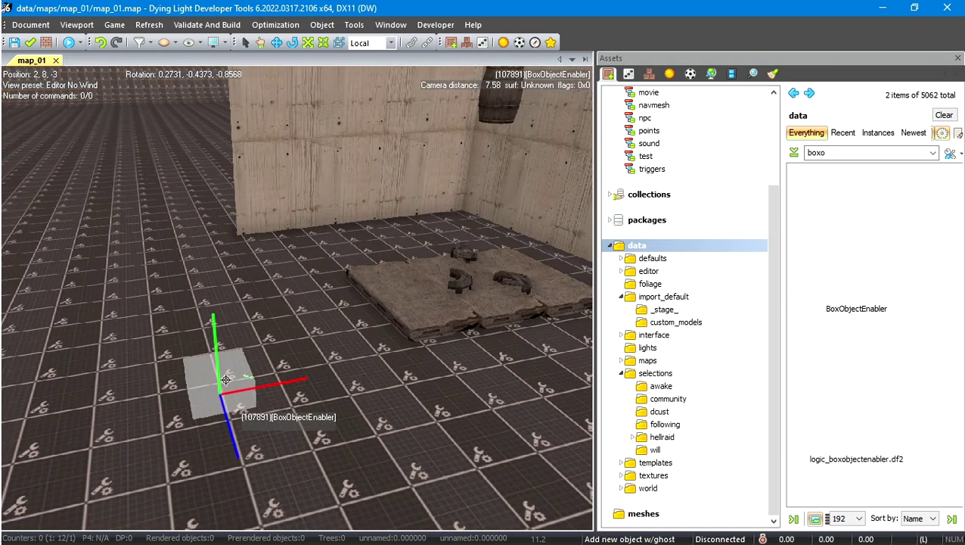
click(286, 305)
Step: Set m_LEnableState to false on the new BoxObjectEnabler beside the slabs
key(w)
right_drag(384, 359, 431, 416)
key(a)
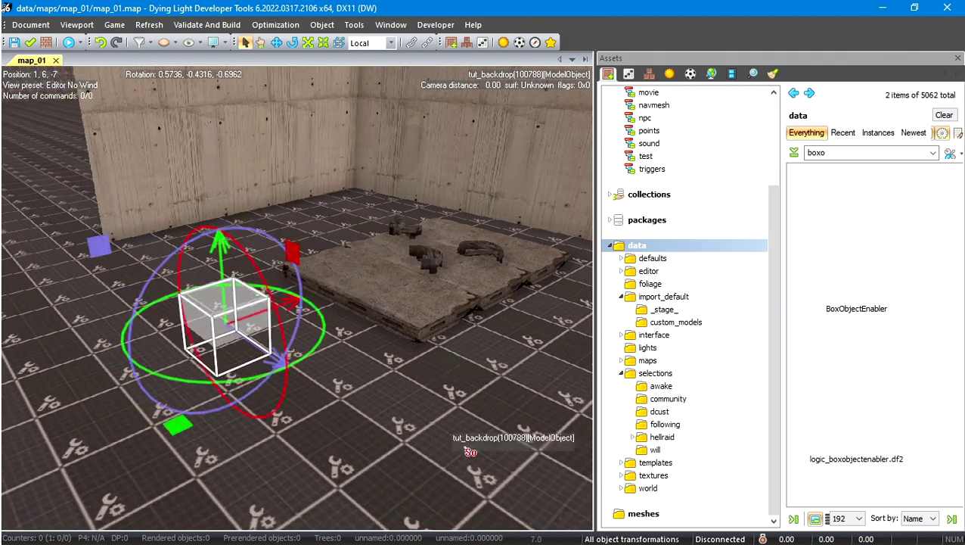
click(629, 73)
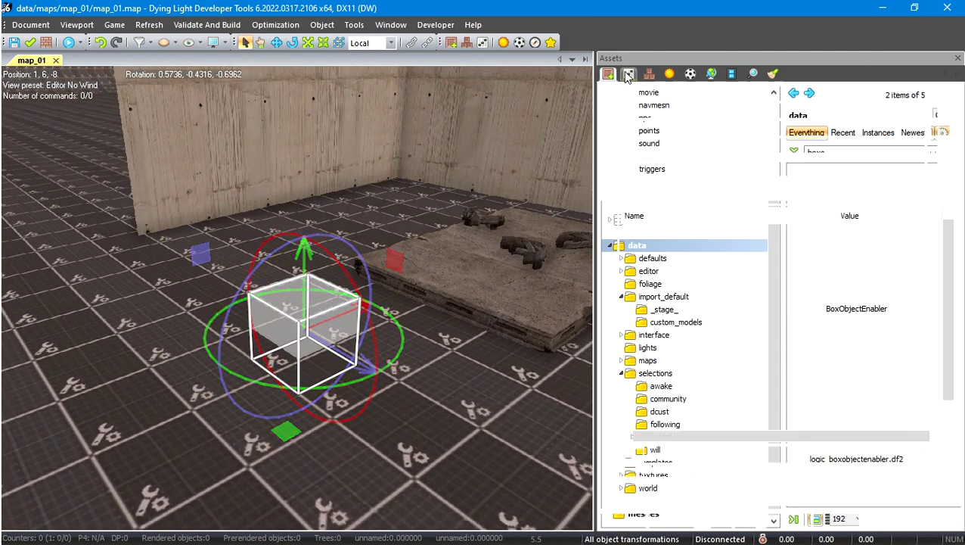
key(w)
right_drag(381, 376, 293, 380)
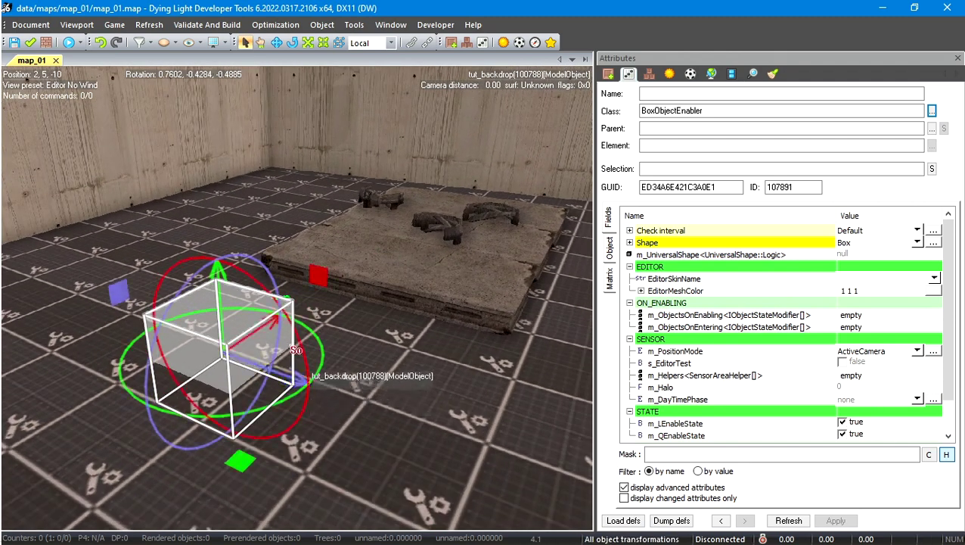
click(842, 423)
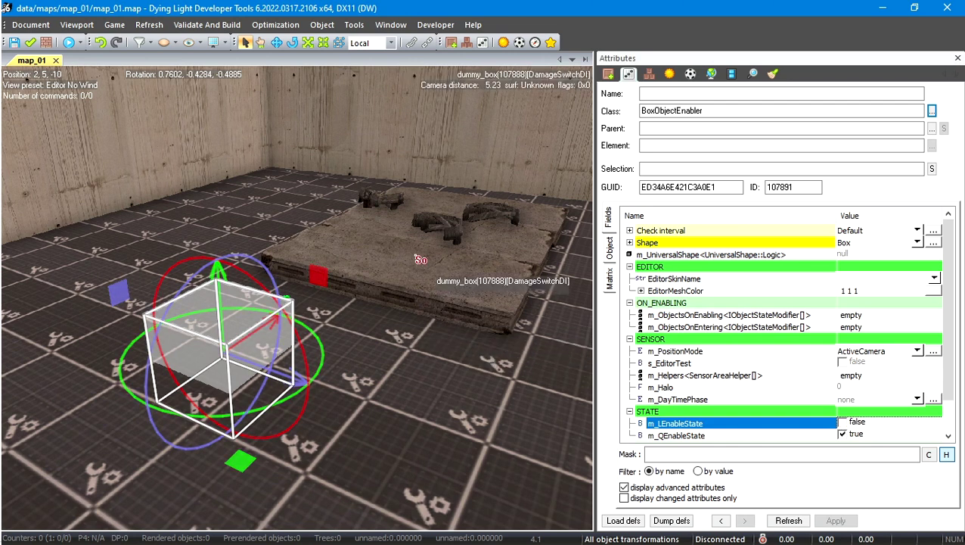
Step: Add the new BoxObjectEnabler to the m_Targets of the dummy box's damage switch
click(417, 259)
right_drag(448, 344, 432, 363)
right_drag(452, 424, 452, 420)
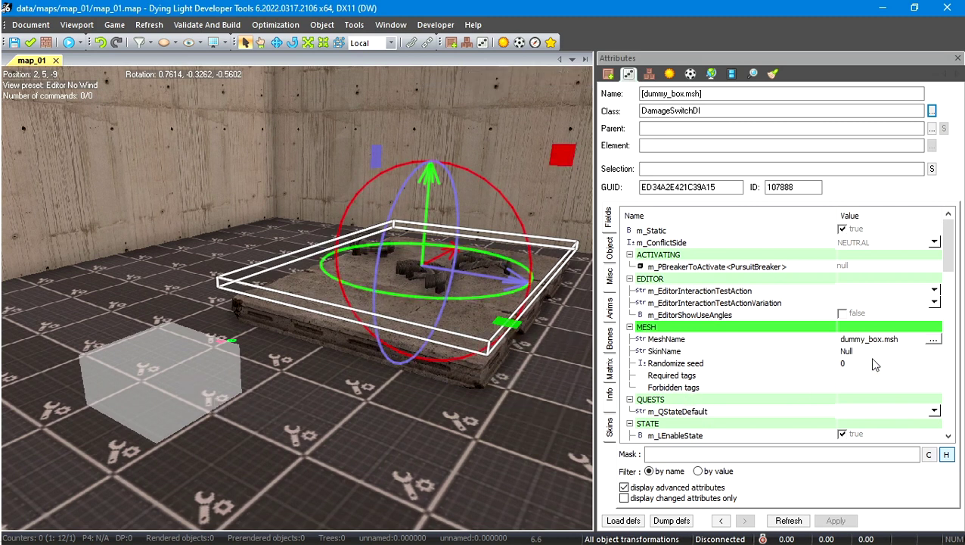
drag(951, 252, 947, 295)
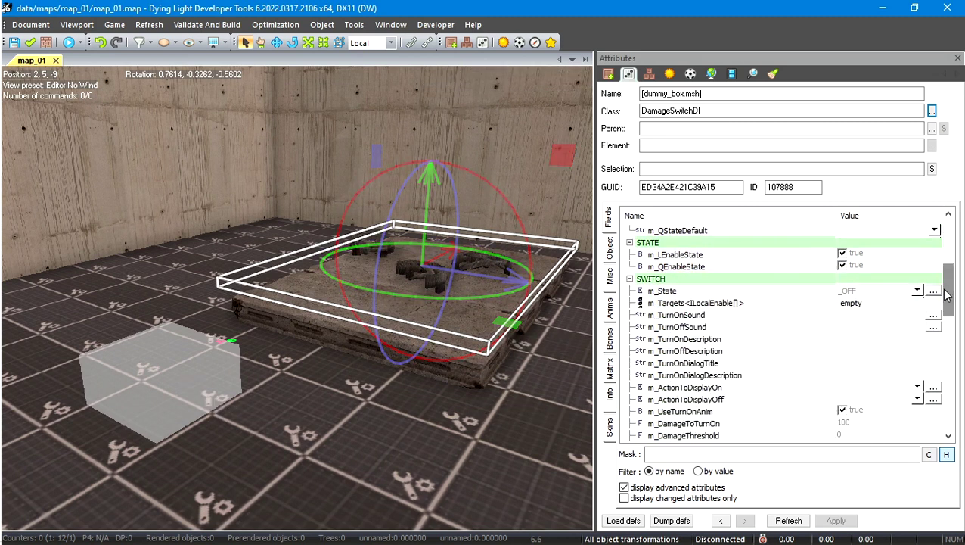
click(713, 304)
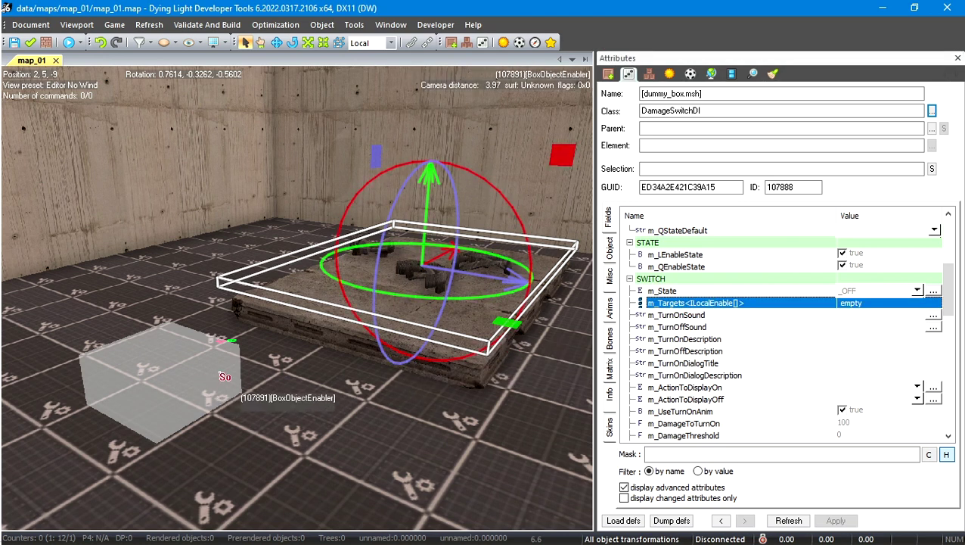
right_drag(220, 372, 221, 375)
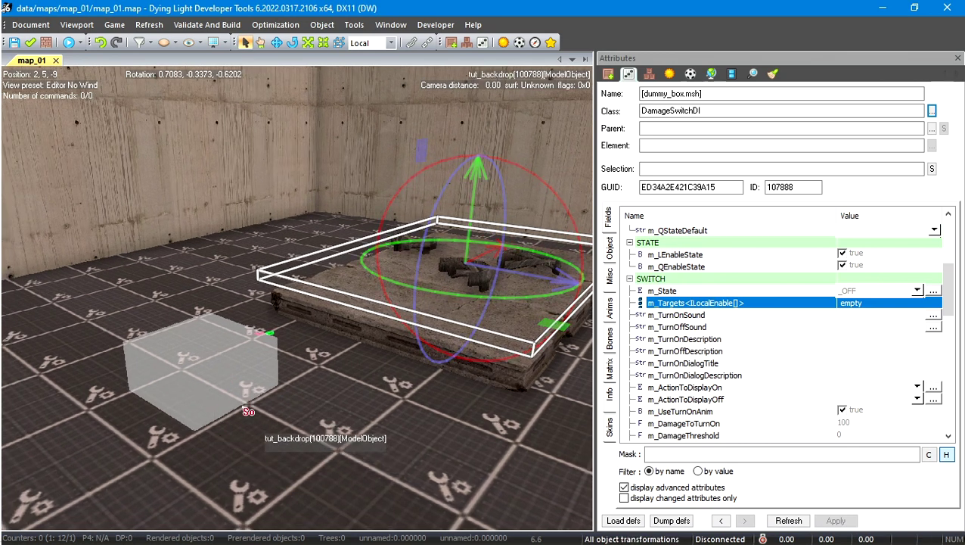
right_click(231, 358)
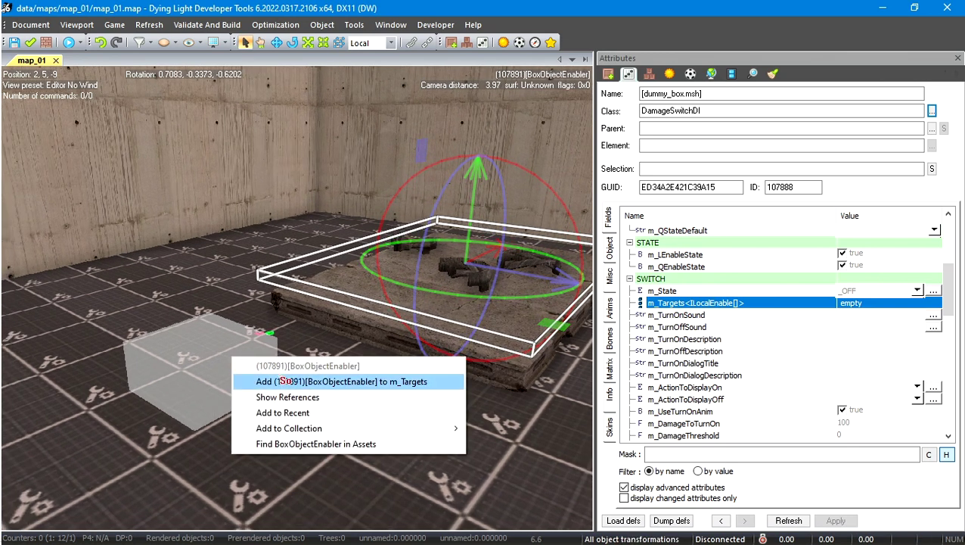
click(285, 381)
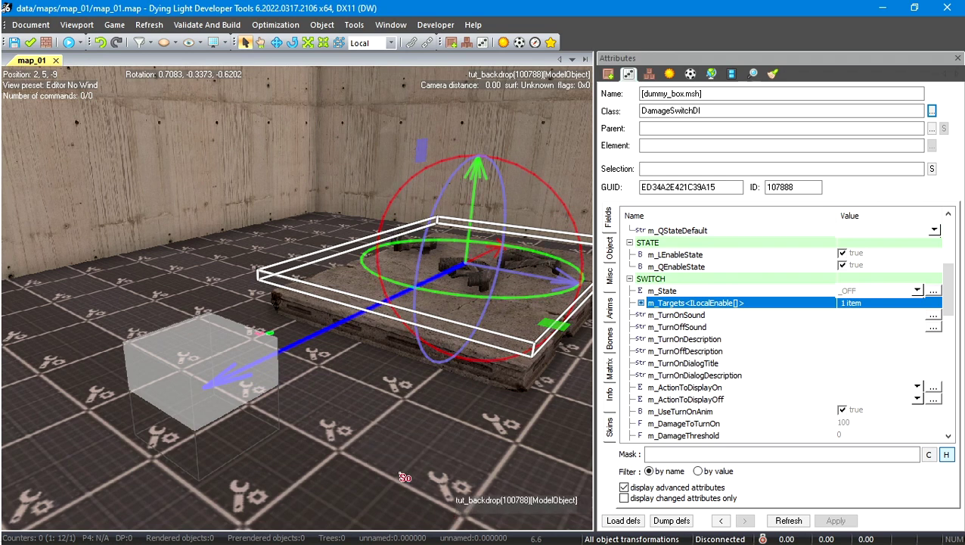
Step: Set the dummy box's m_DamageToTurnOn to 1
right_drag(368, 444, 371, 445)
key(s)
key(d)
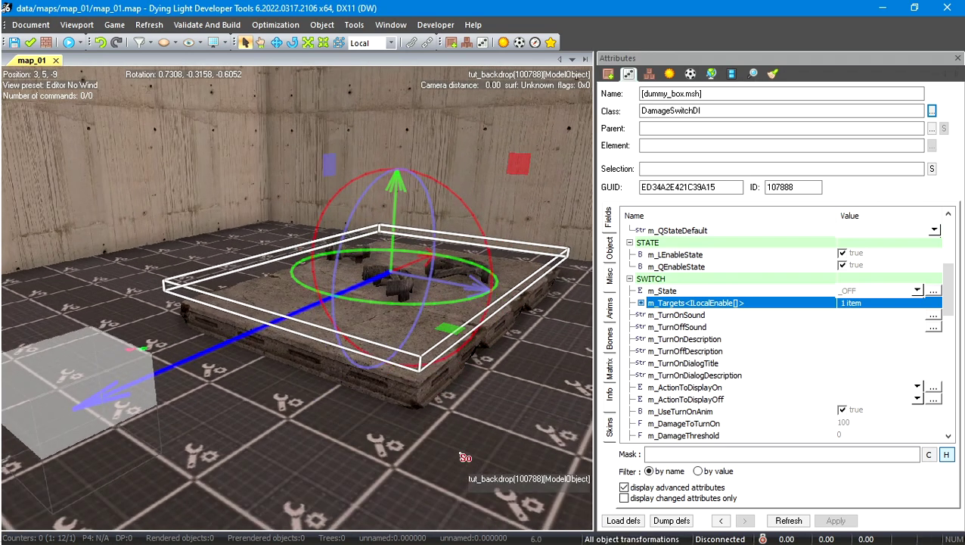
click(863, 424)
key(Return)
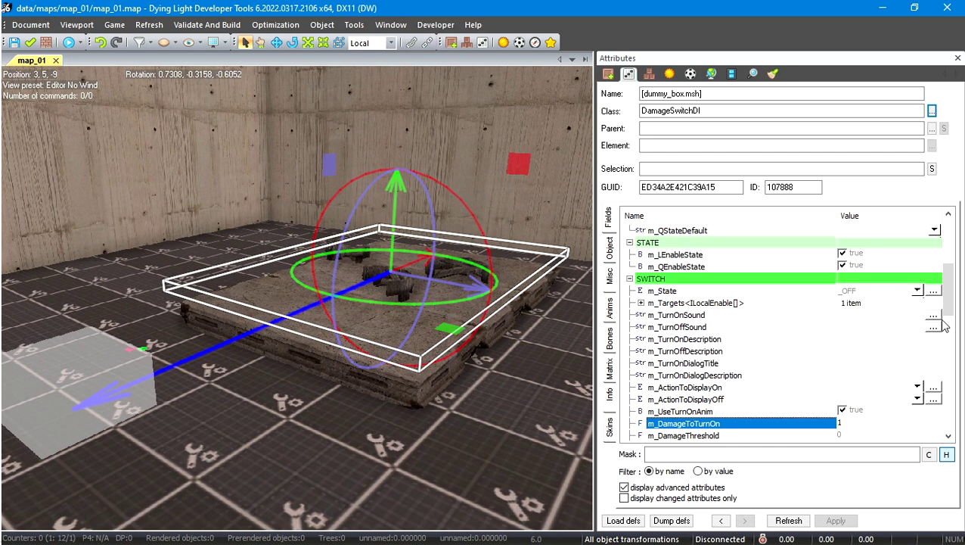
Step: Add an ObjectVisibilityModifier to m_ObjectsOnEnabling of the BoxObjectEnabler beside the concrete slabs
drag(951, 306, 946, 259)
right_drag(382, 371, 382, 382)
key(s)
right_drag(312, 418, 399, 419)
key(w)
click(307, 410)
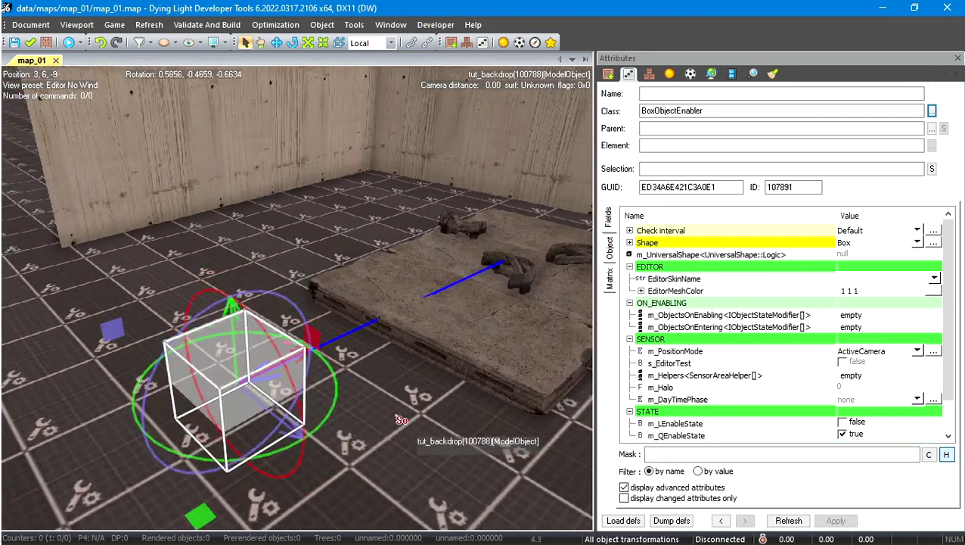
scroll(399, 419, down, 2)
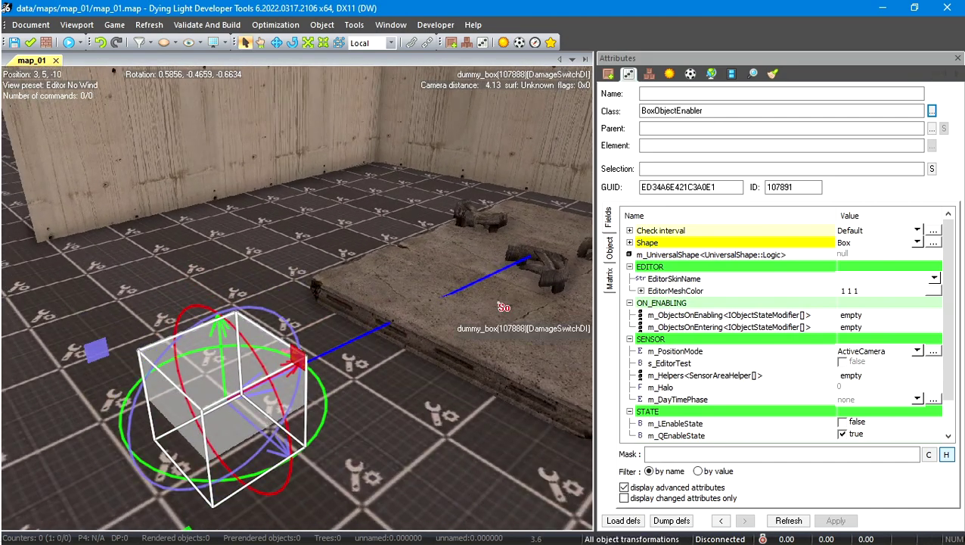
right_drag(501, 306, 499, 305)
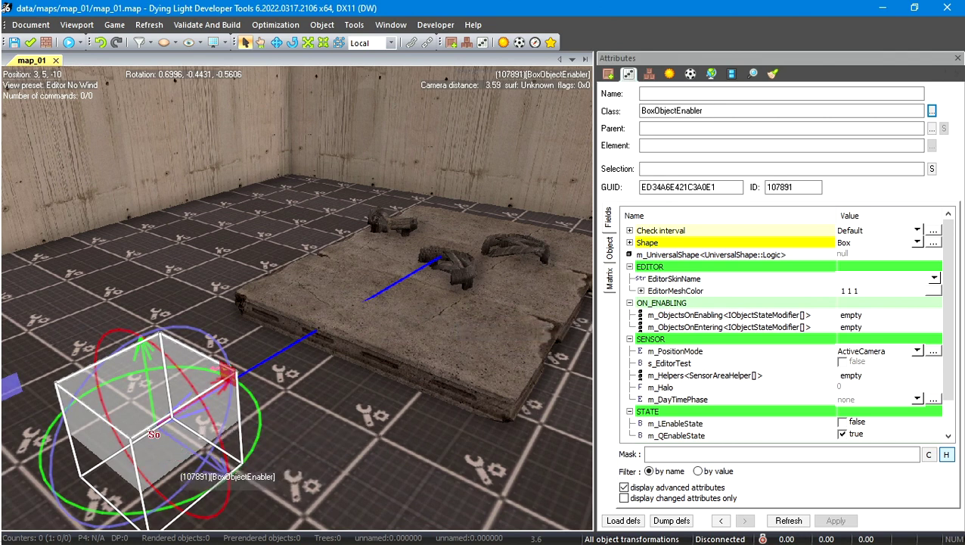
right_drag(451, 355, 477, 365)
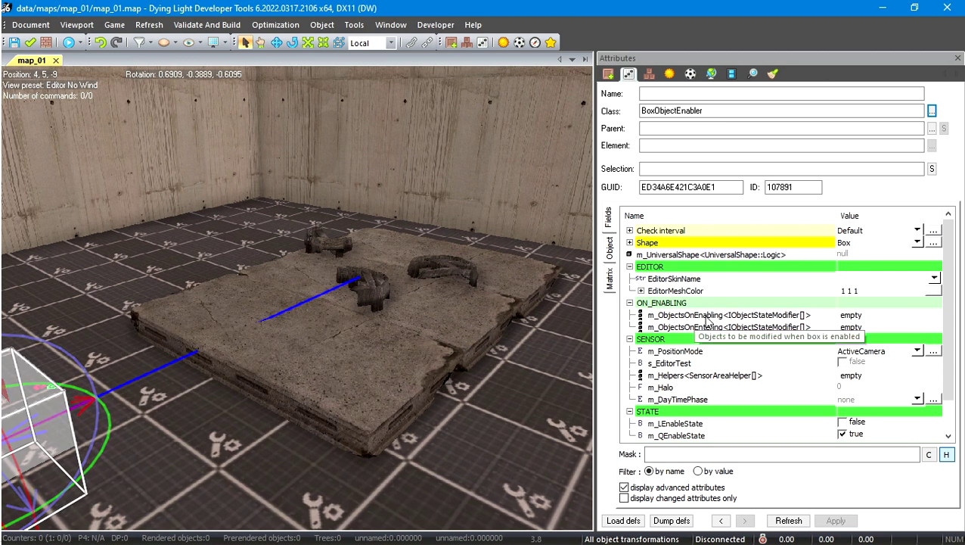
mouse_move(459, 386)
right_down()
mouse_move(463, 403)
mouse_move(468, 378)
right_up()
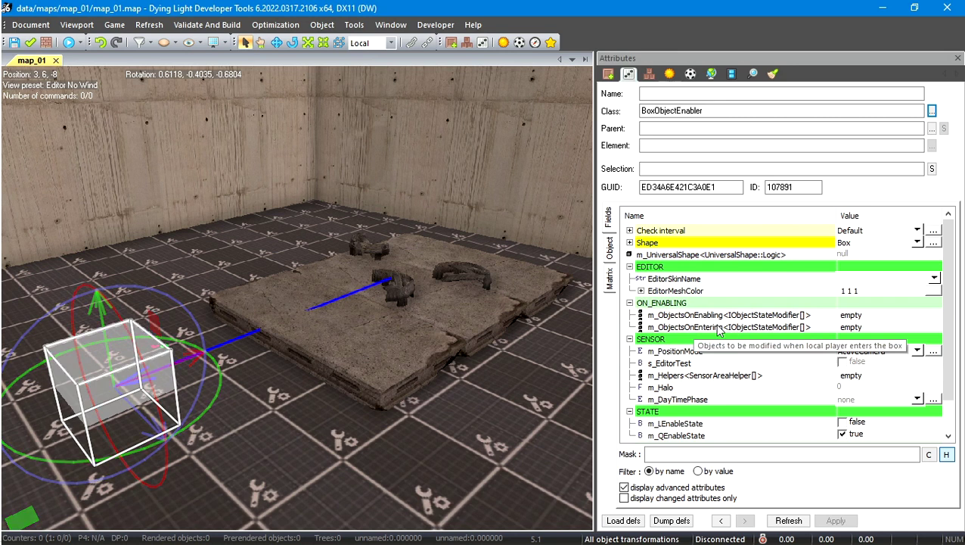
double_click(861, 316)
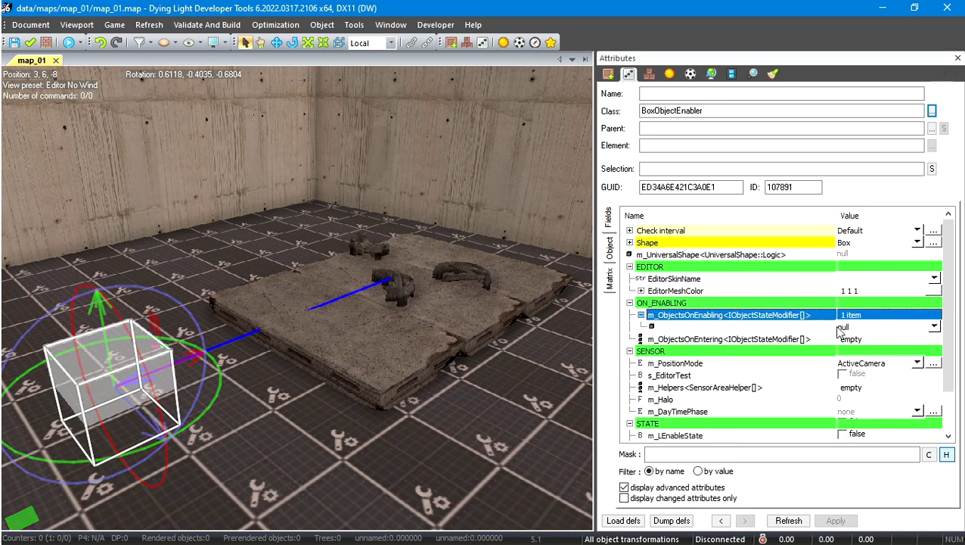
click(852, 330)
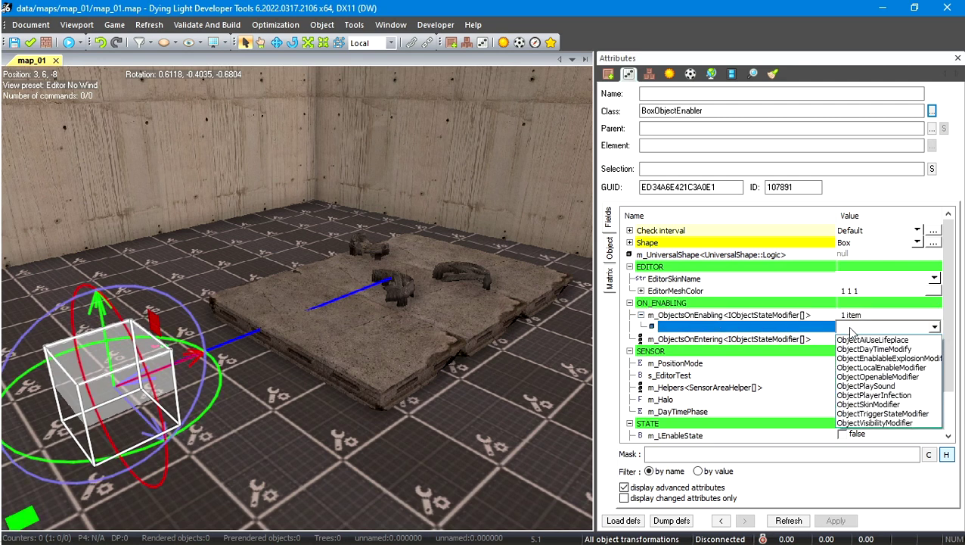
click(895, 423)
Step: Try to add the dummy box damage switch to the visibility modifier's m_Targets
scroll(410, 340, up, 5)
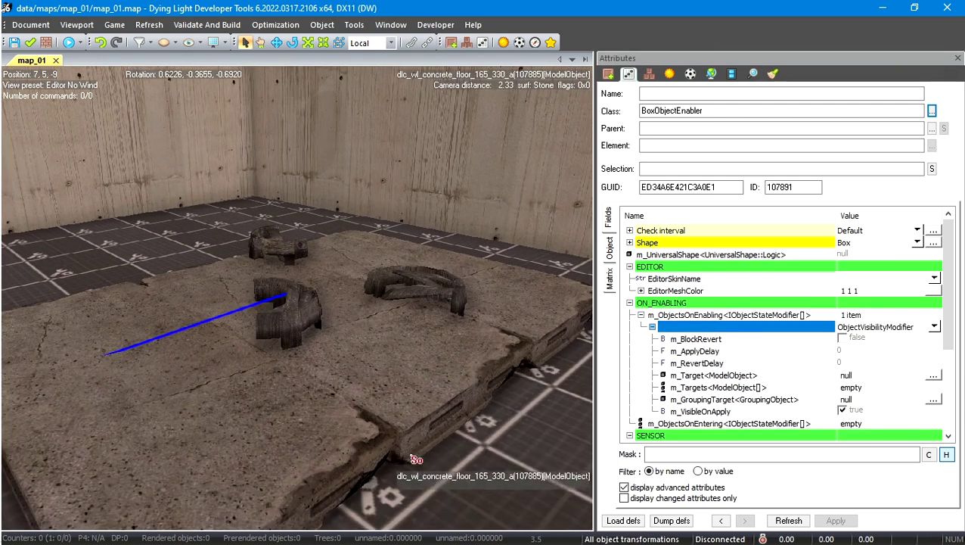
scroll(410, 454, down, 3)
right_drag(469, 485, 348, 136)
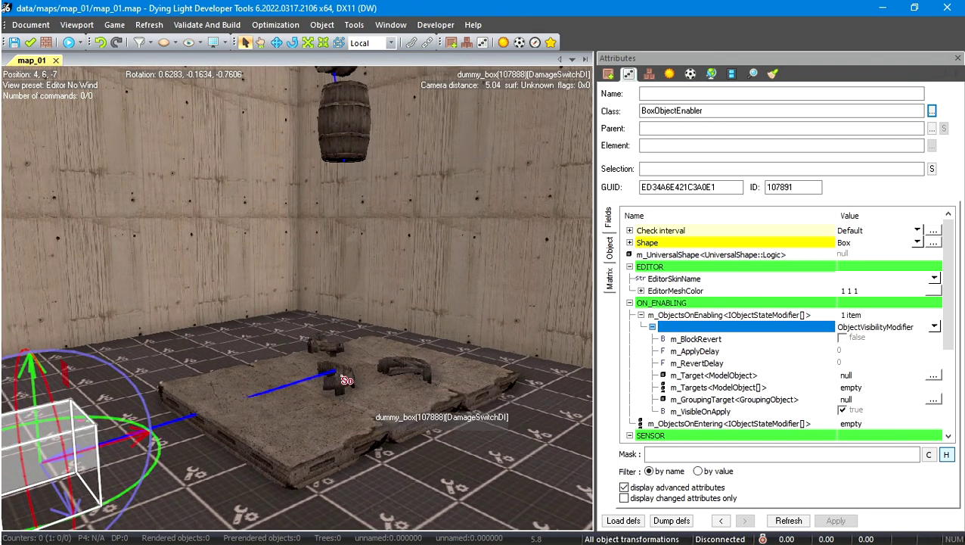
mouse_move(436, 406)
right_down()
mouse_move(502, 410)
mouse_move(420, 401)
right_up()
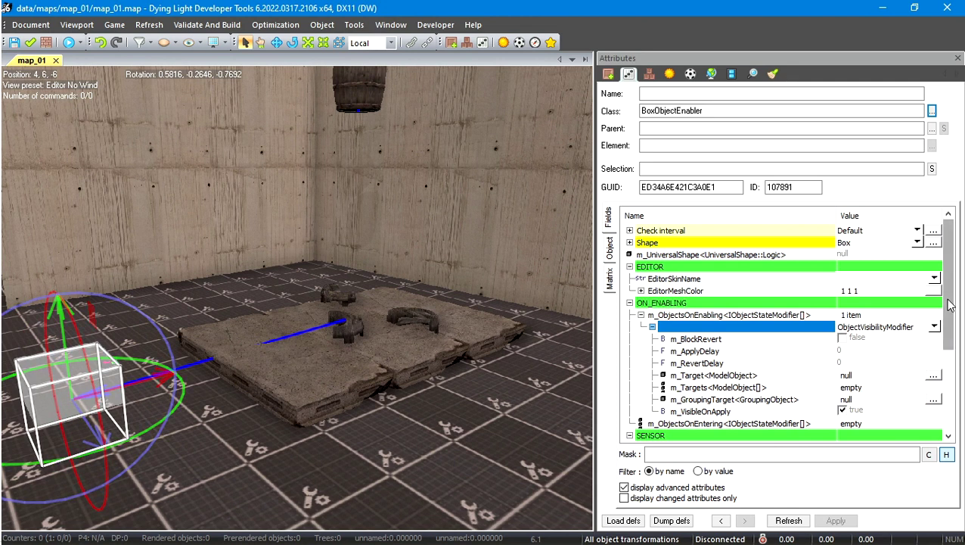
scroll(951, 304, down, 3)
click(704, 302)
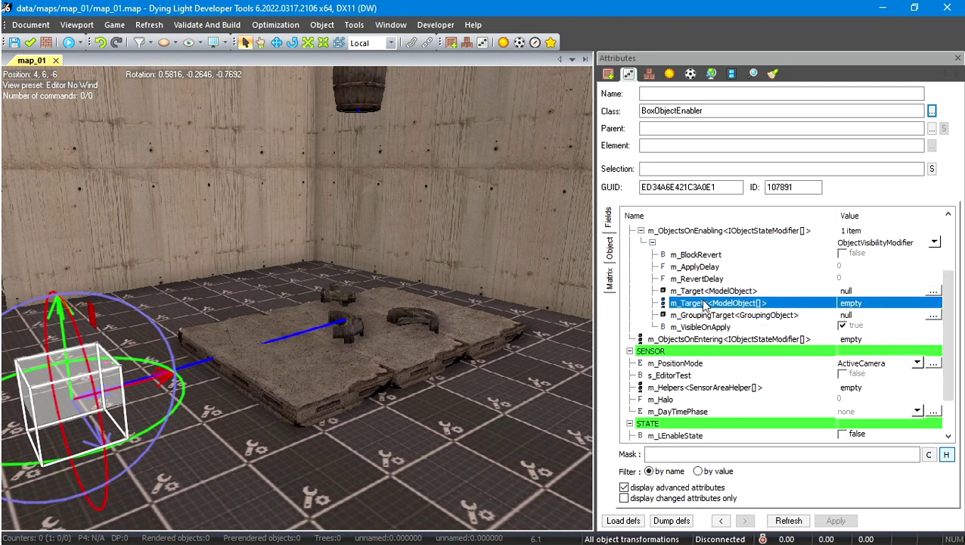
right_drag(484, 401, 514, 404)
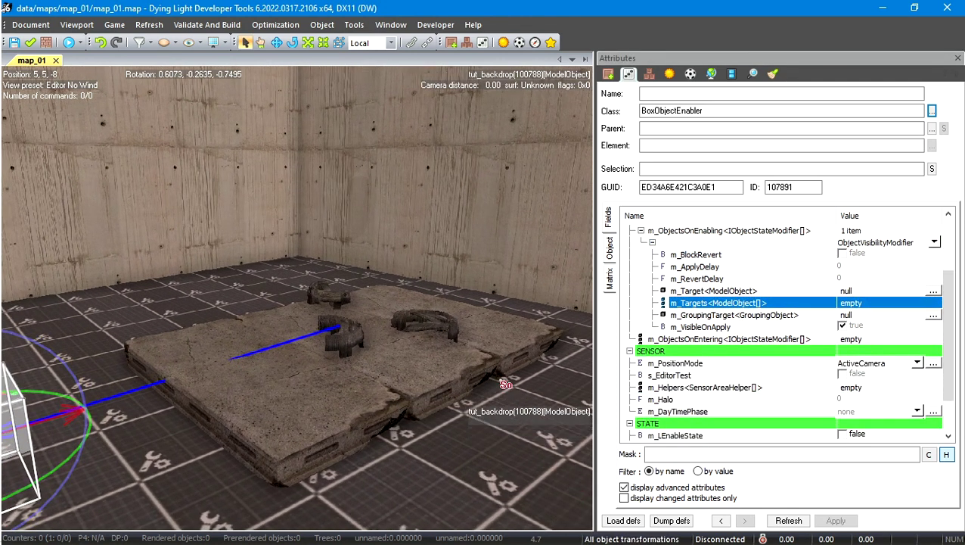
right_click(443, 330)
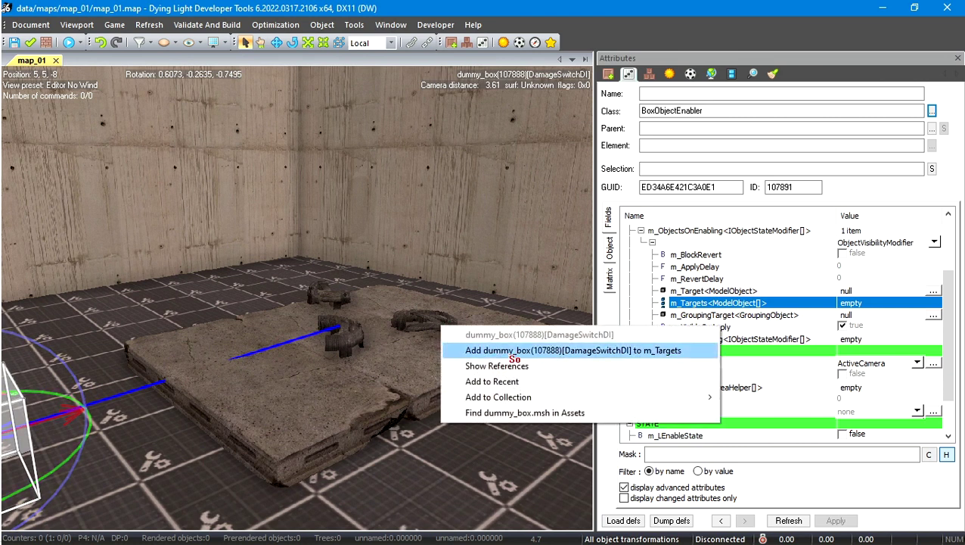
click(469, 352)
Step: Clear the dummy box entry from the m_Targets of the BoxObjectEnabler's visibility modifier
click(348, 339)
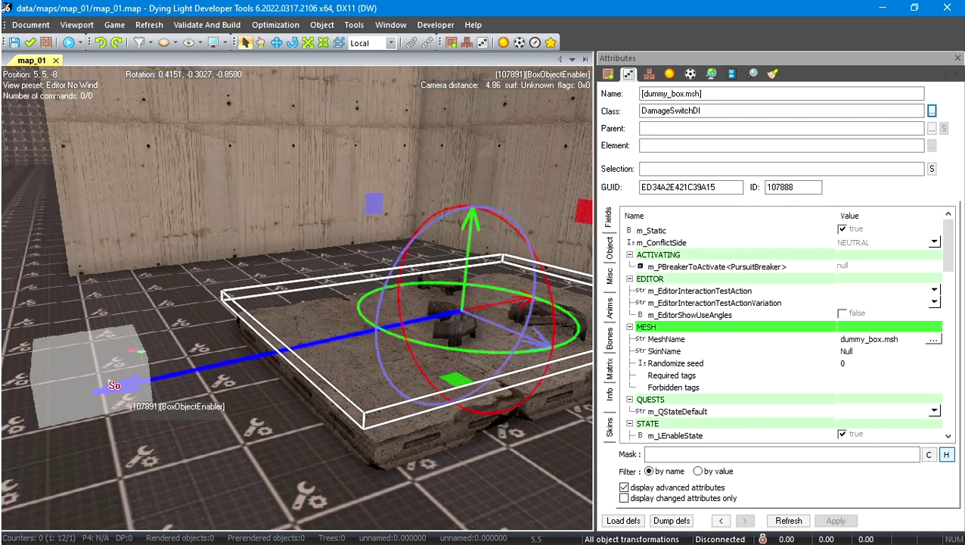
click(68, 227)
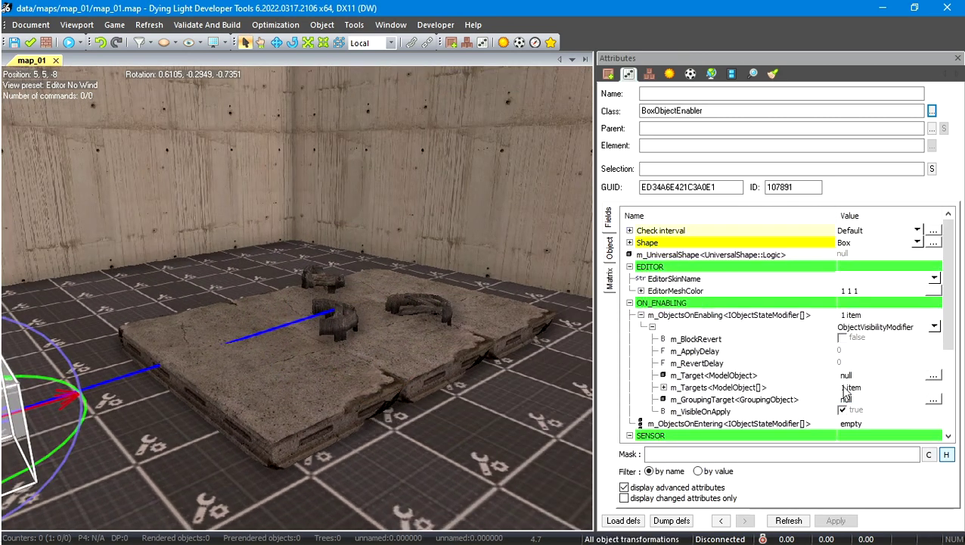
click(846, 392)
click(664, 387)
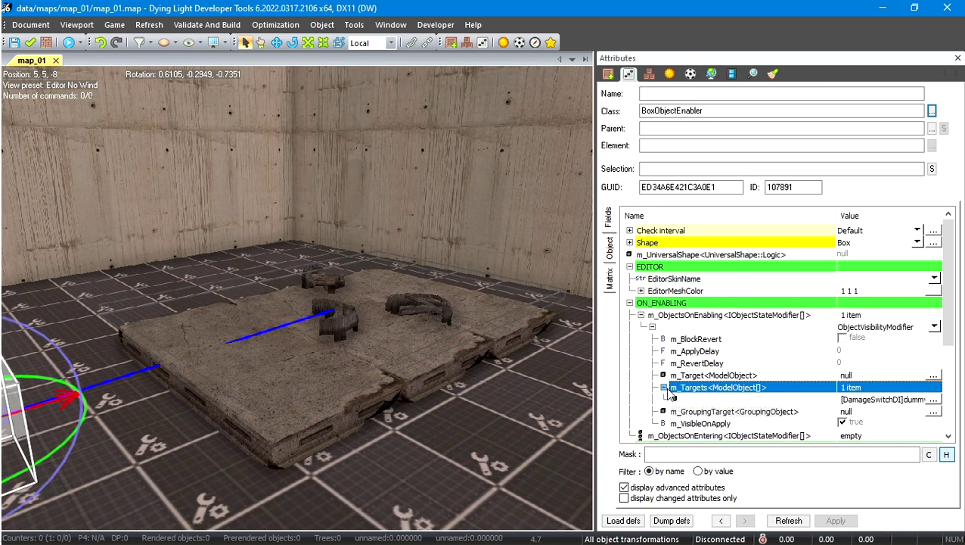
click(840, 399)
right_click(866, 403)
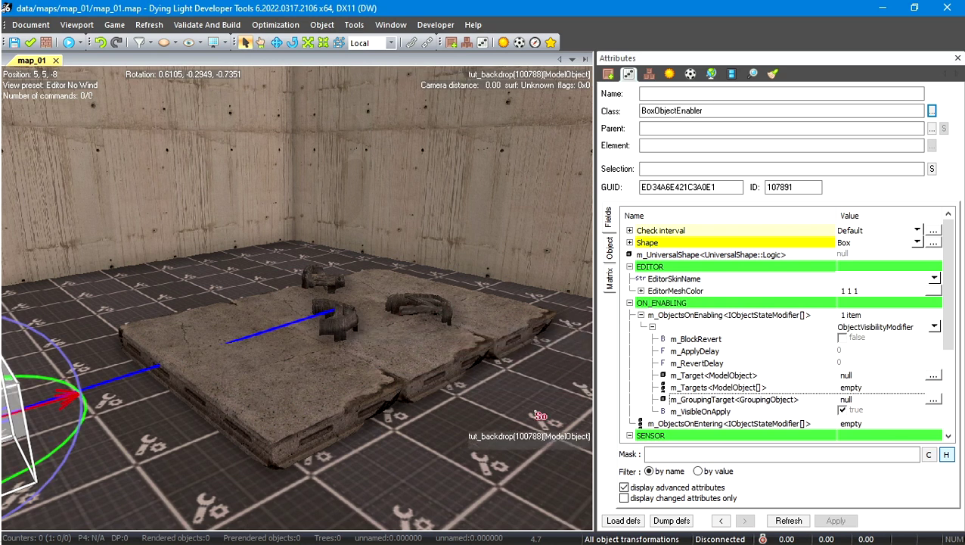
Step: Remove the dummy box damage switch covering the slabs and the broken barrel pieces
click(391, 341)
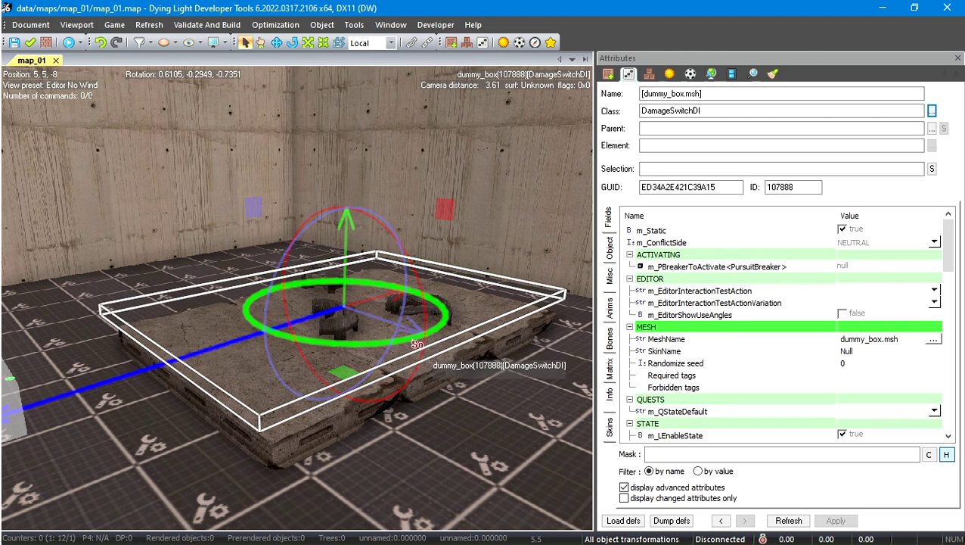
key(Delete)
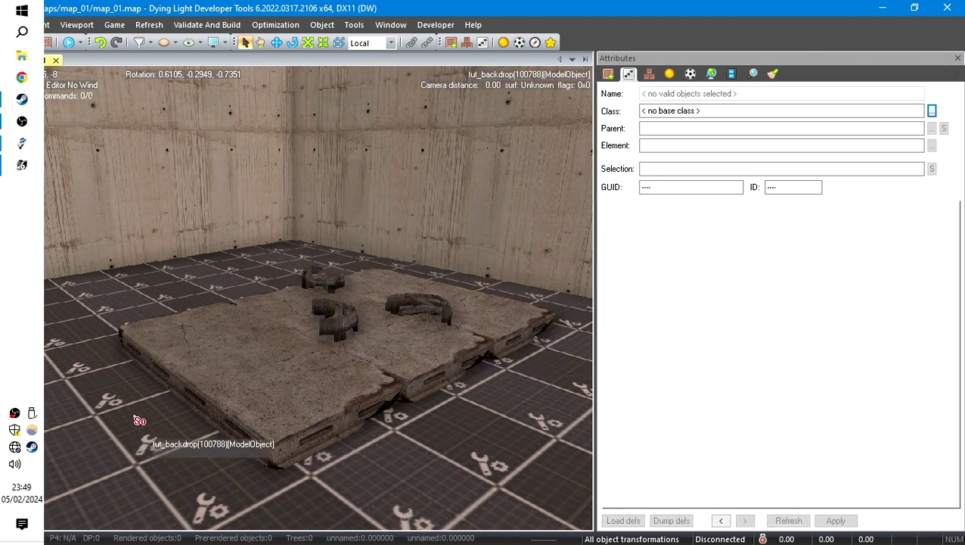
right_drag(149, 416, 151, 414)
Step: Add the three broken barrel pieces on the slabs to the m_Targets of the BoxObjectEnabler's visibility modifier
click(125, 369)
right_drag(130, 373, 366, 412)
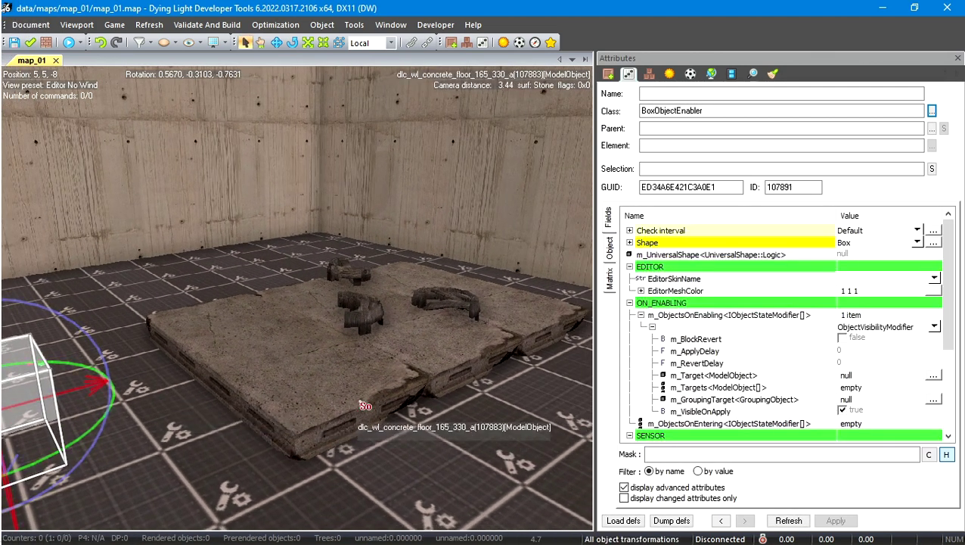
click(749, 388)
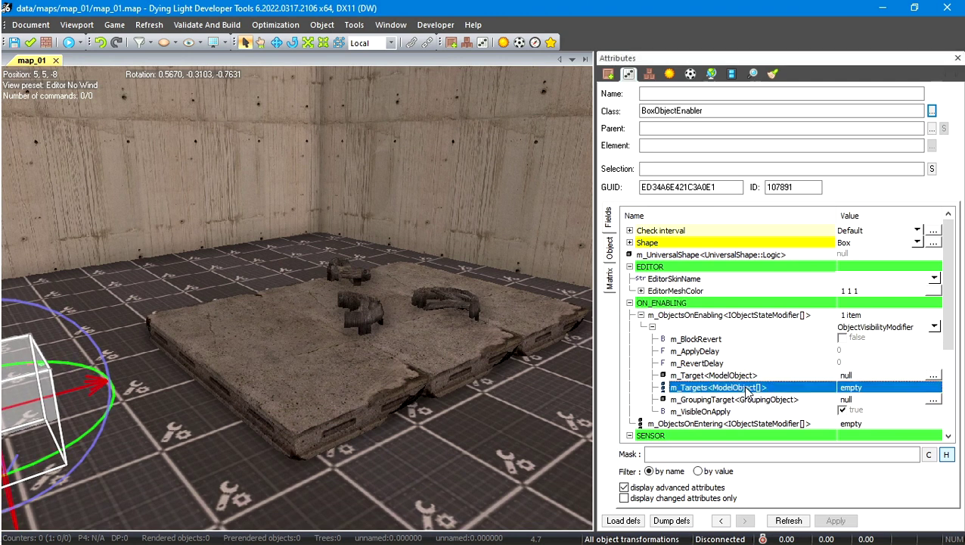
right_click(478, 307)
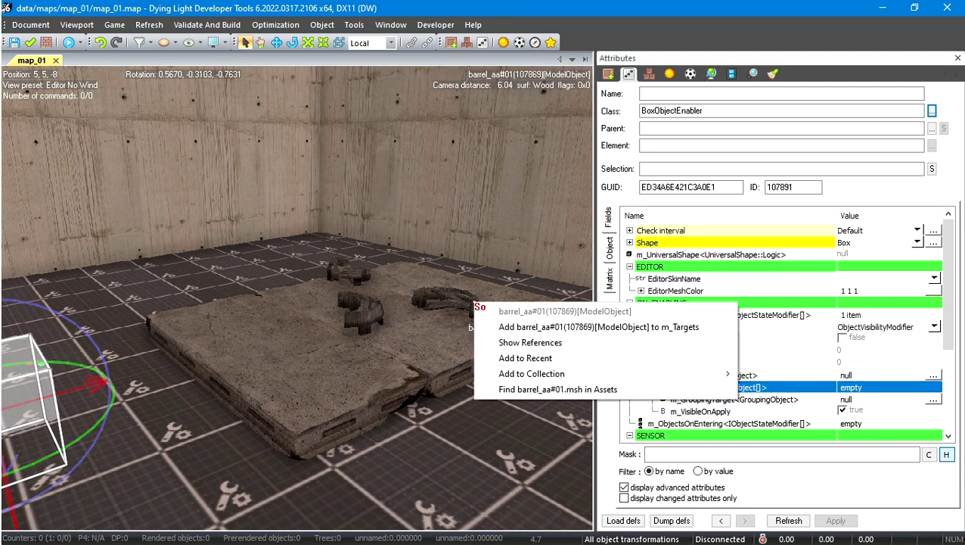
click(491, 328)
right_click(373, 314)
click(386, 340)
right_click(357, 278)
click(386, 300)
Step: Examine the m_VisibleOnApply option of the visibility modifier that targets the broken barrel pieces
scroll(489, 456, down, 3)
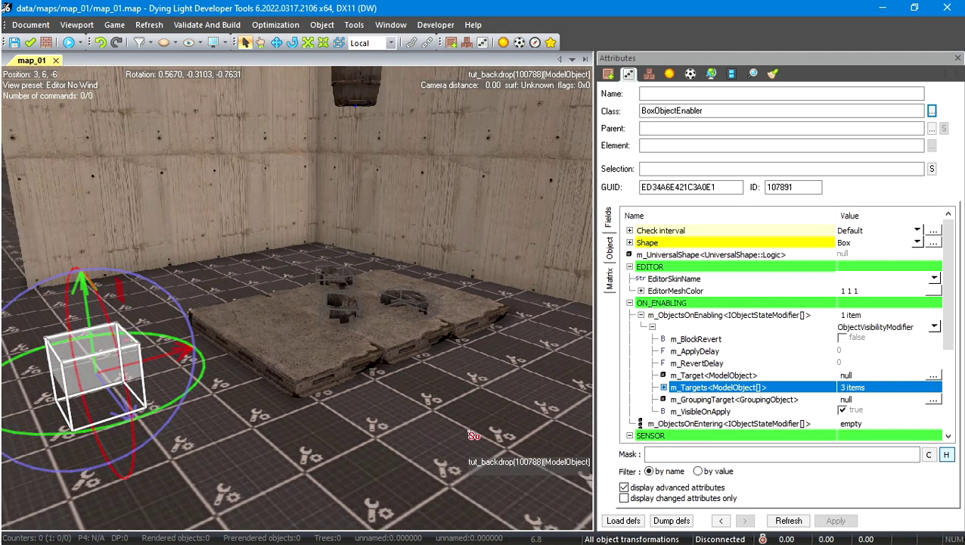
scroll(480, 438, up, 1)
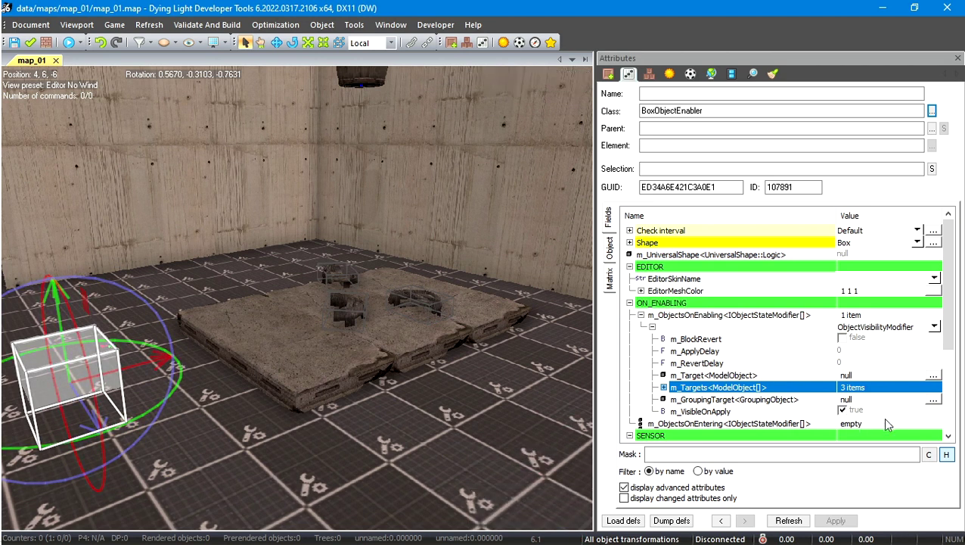
scroll(951, 293, down, 2)
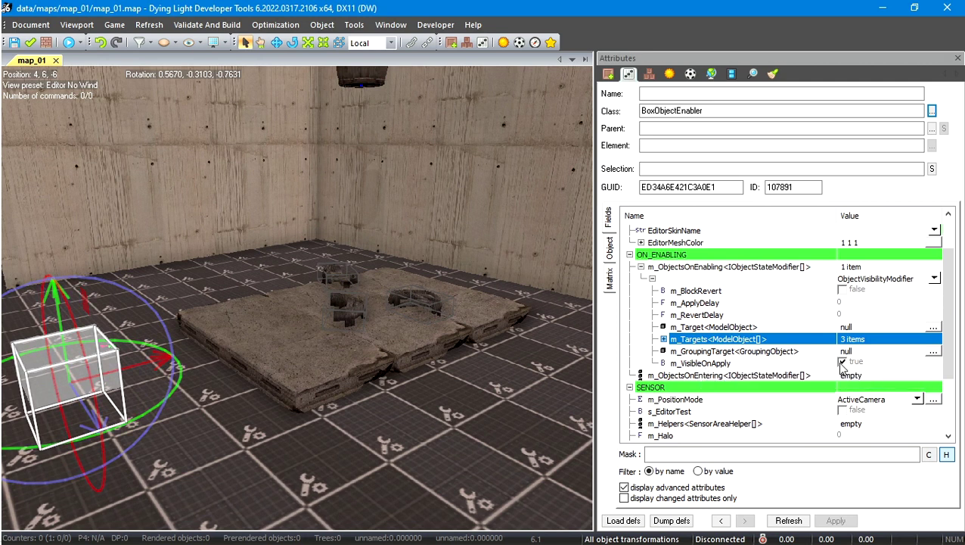
right_drag(384, 334, 404, 334)
scroll(493, 420, down, 2)
right_drag(492, 424, 457, 417)
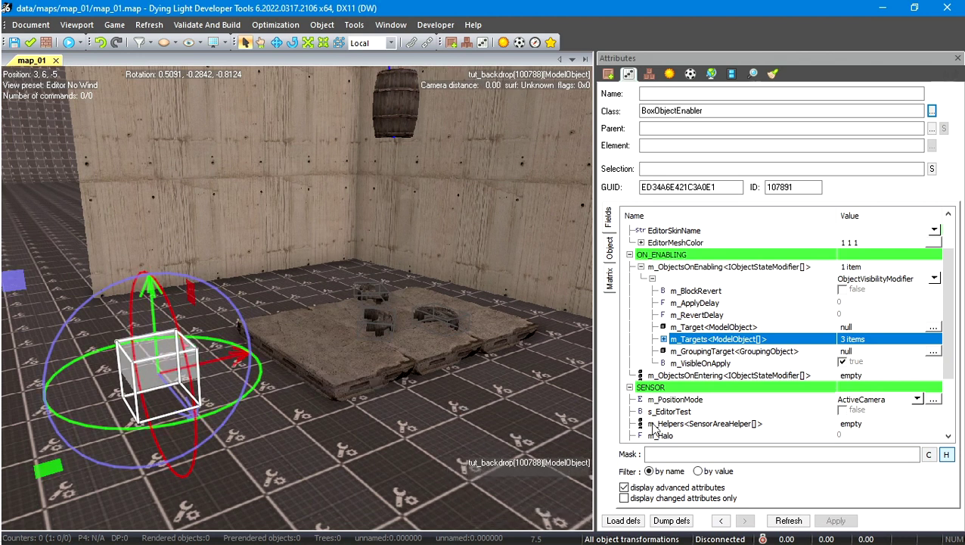
right_drag(456, 427, 472, 399)
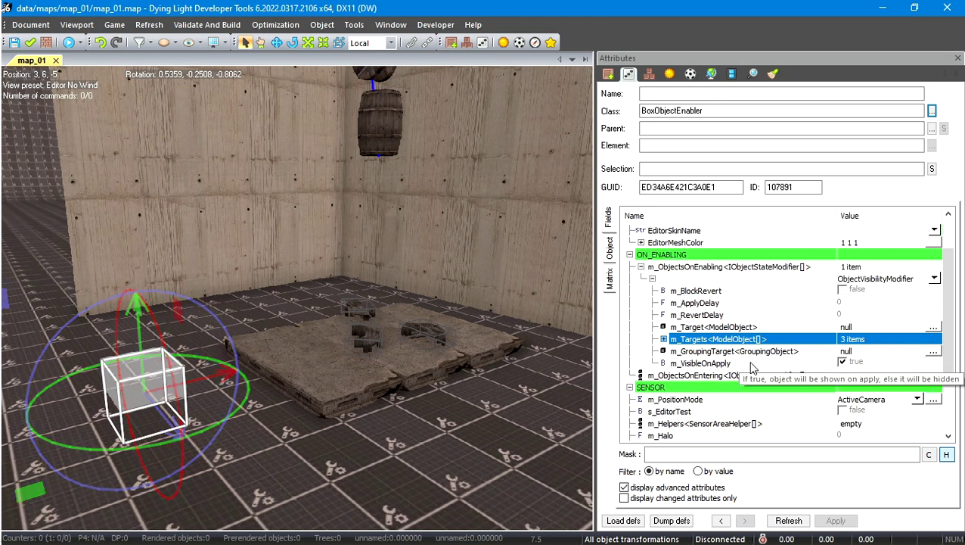
Step: Add a second ObjectVisibilityModifier to the enabler's m_ObjectsOnEnabling
click(653, 279)
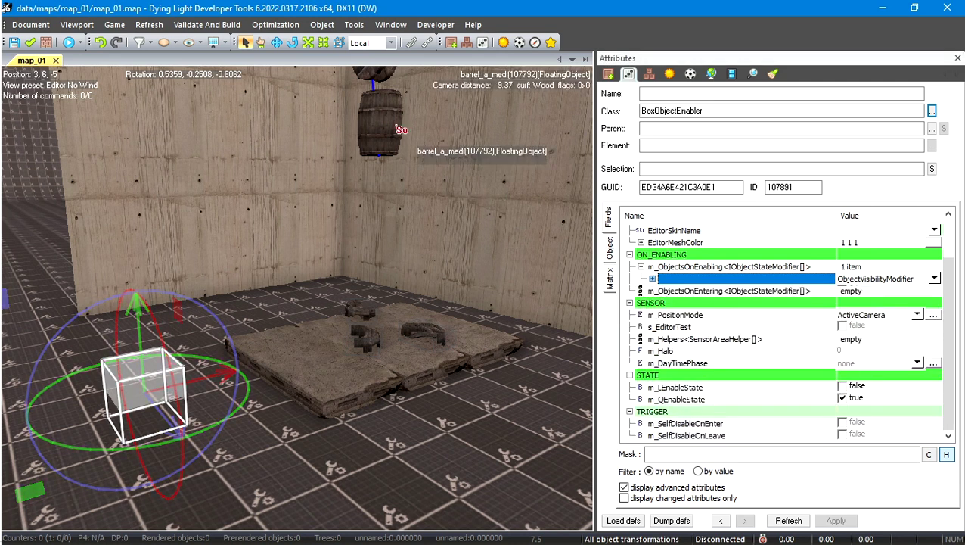
double_click(866, 269)
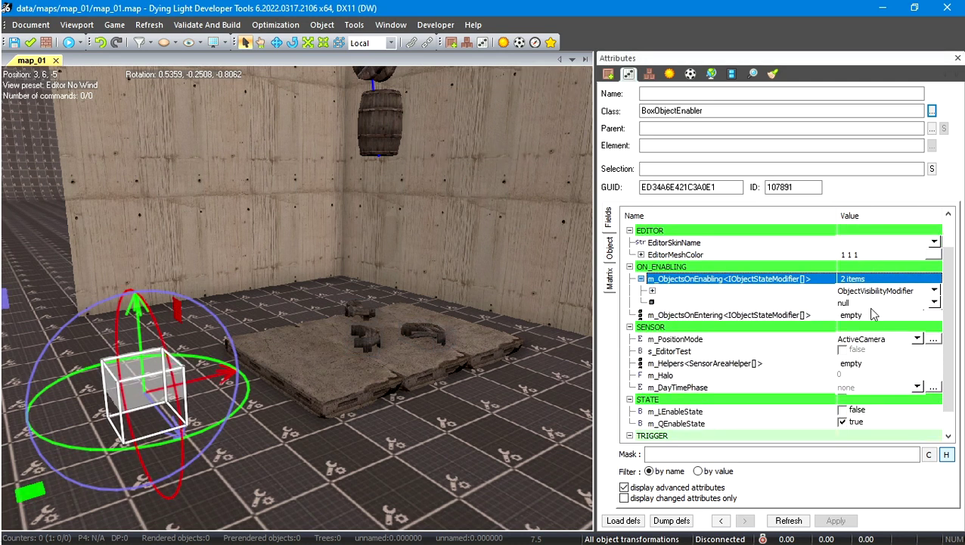
click(866, 302)
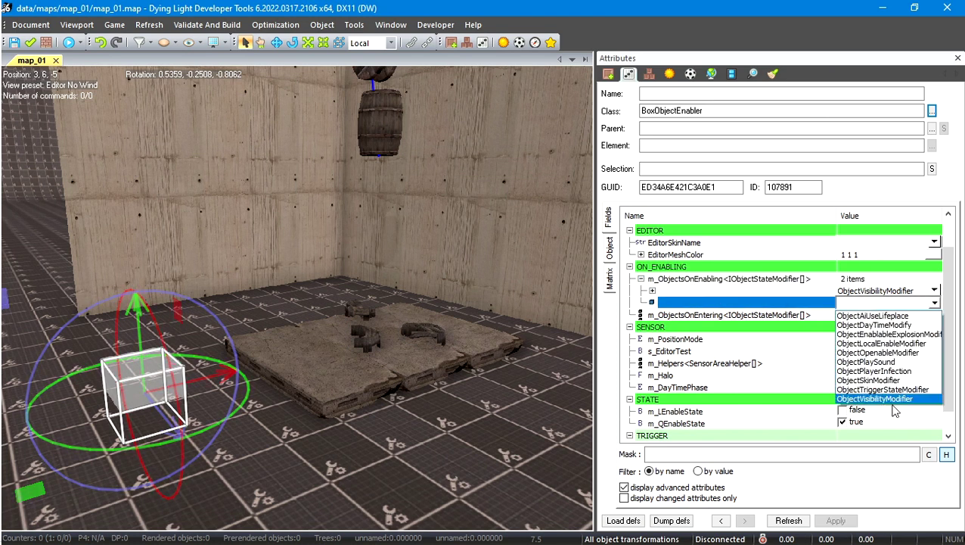
click(878, 399)
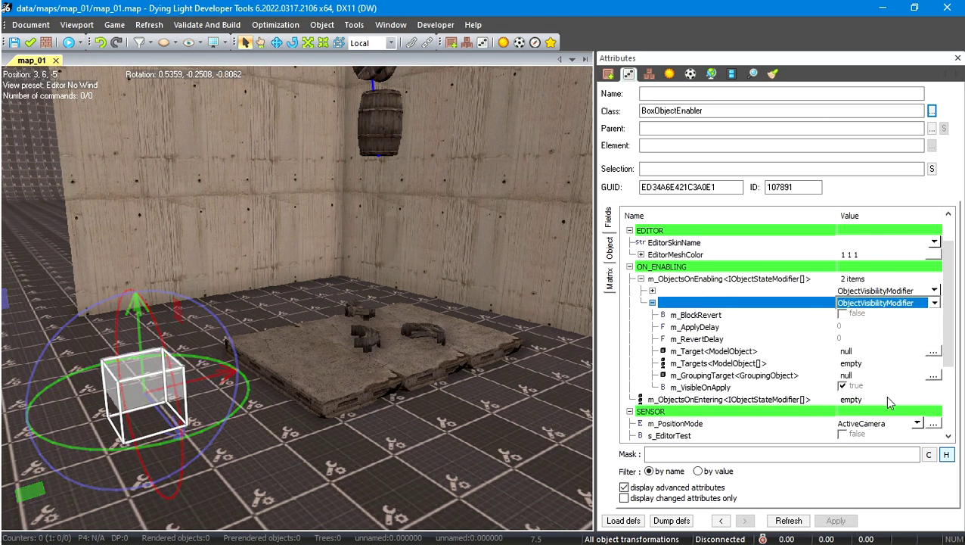
Step: Add the hanging barrel to the second visibility modifier's m_Targets and set its m_VisibleOnApply to false
click(851, 364)
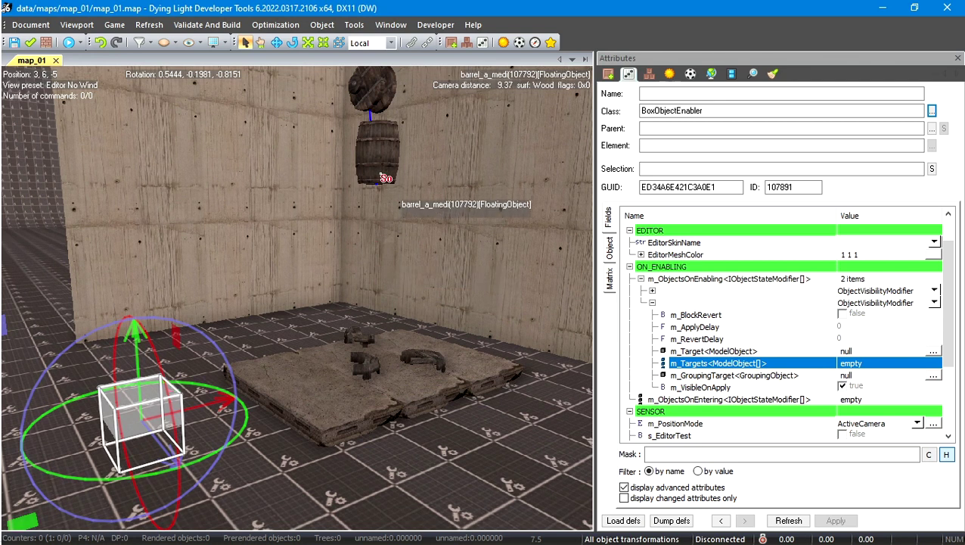
right_click(382, 174)
click(437, 196)
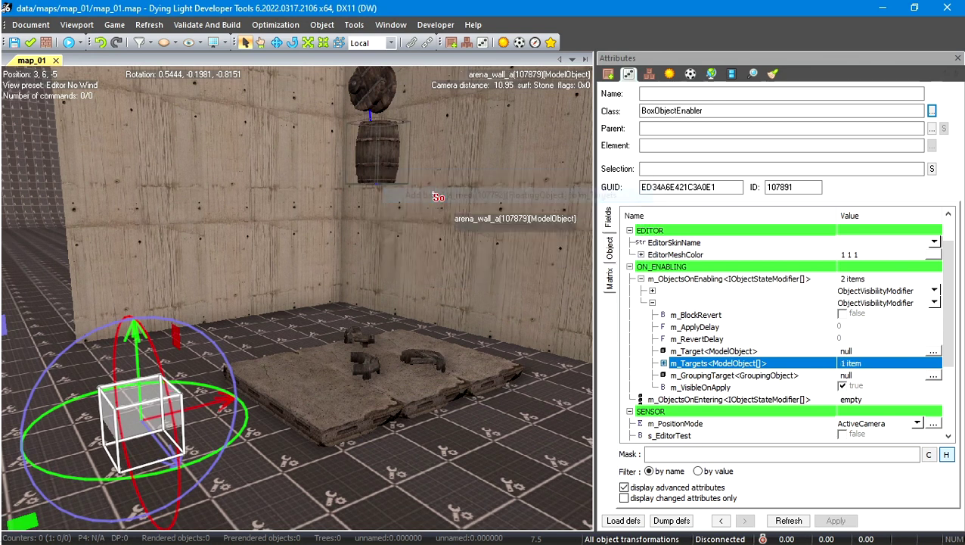
click(843, 387)
right_drag(416, 446, 438, 425)
key(s)
key(s)
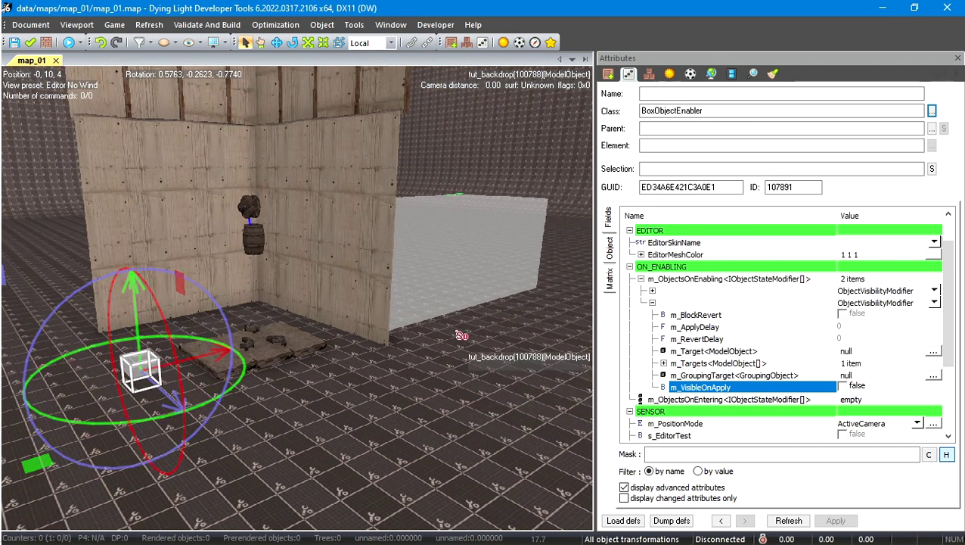
right_drag(490, 318, 510, 412)
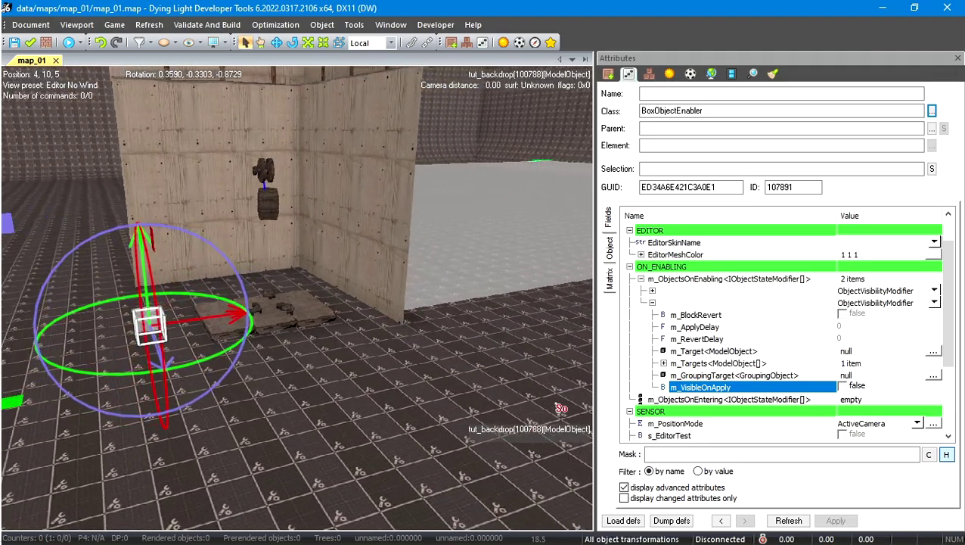
Step: Show only the changed attributes of the wheel-shaped DamageSwitchDI above the hanging barrel and examine its m_Targets entry
key(d)
key(w)
key(a)
key(w)
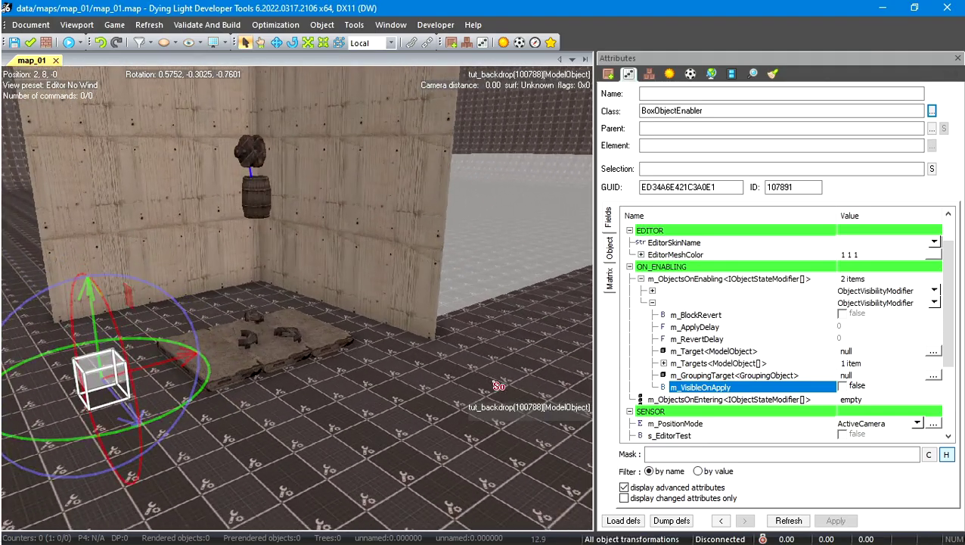
right_drag(482, 408, 471, 390)
key(s)
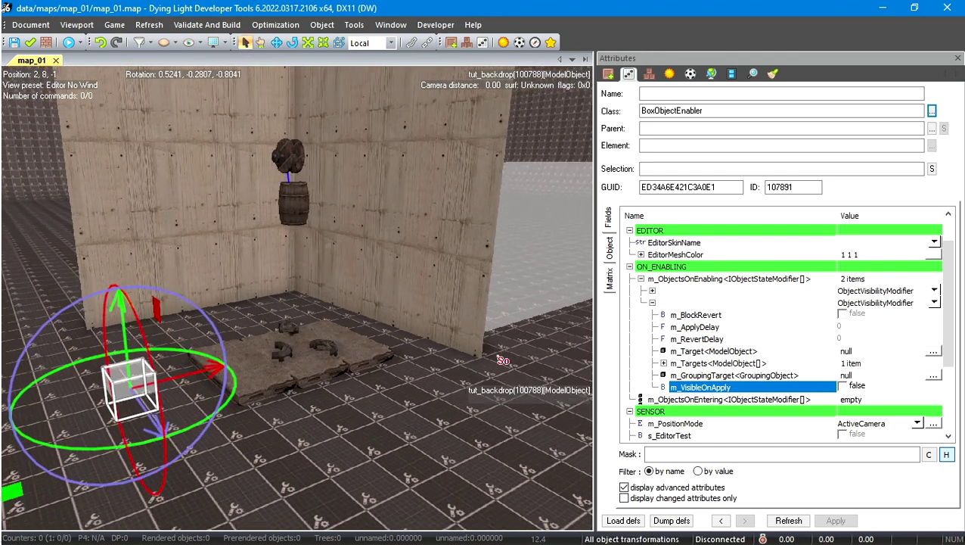
click(270, 168)
key(w)
key(a)
right_drag(403, 273, 333, 206)
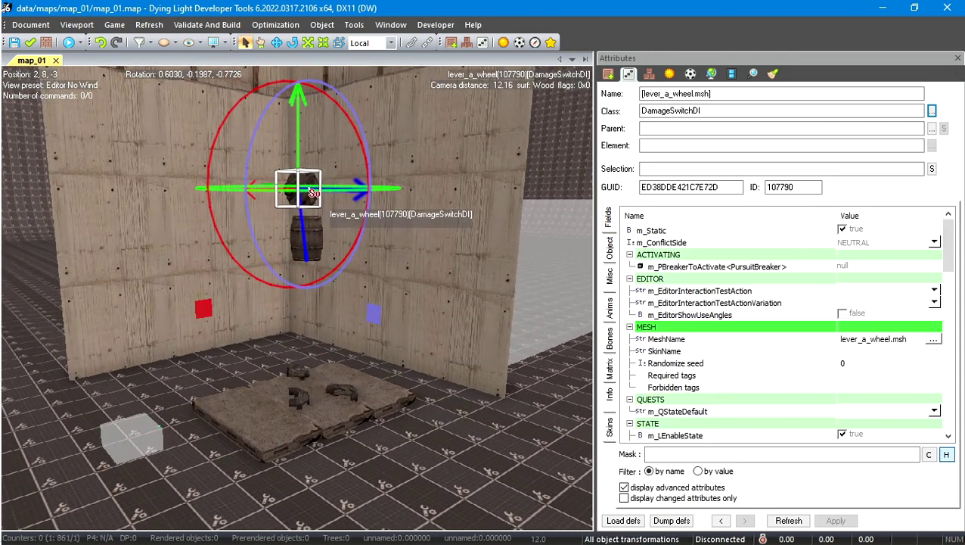
scroll(375, 308, up, 3)
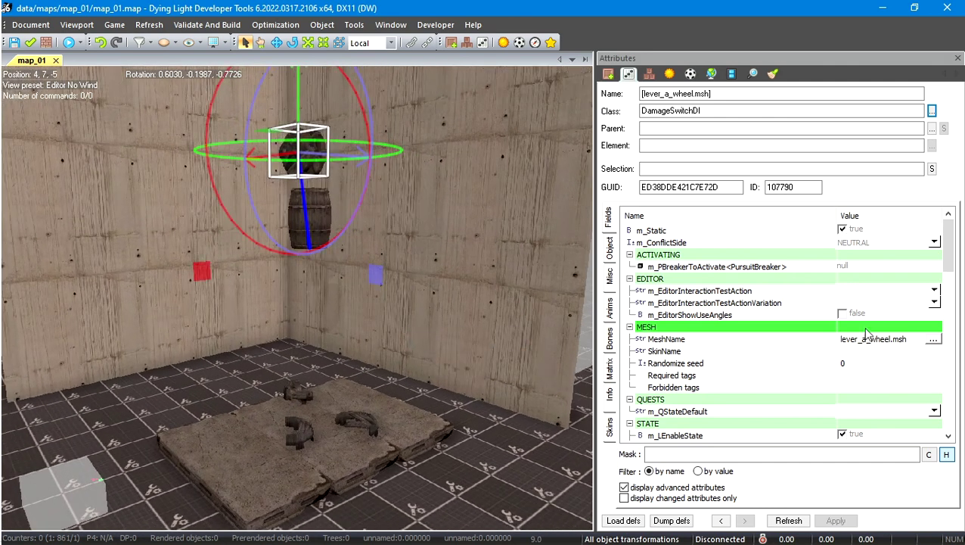
drag(953, 259, 953, 304)
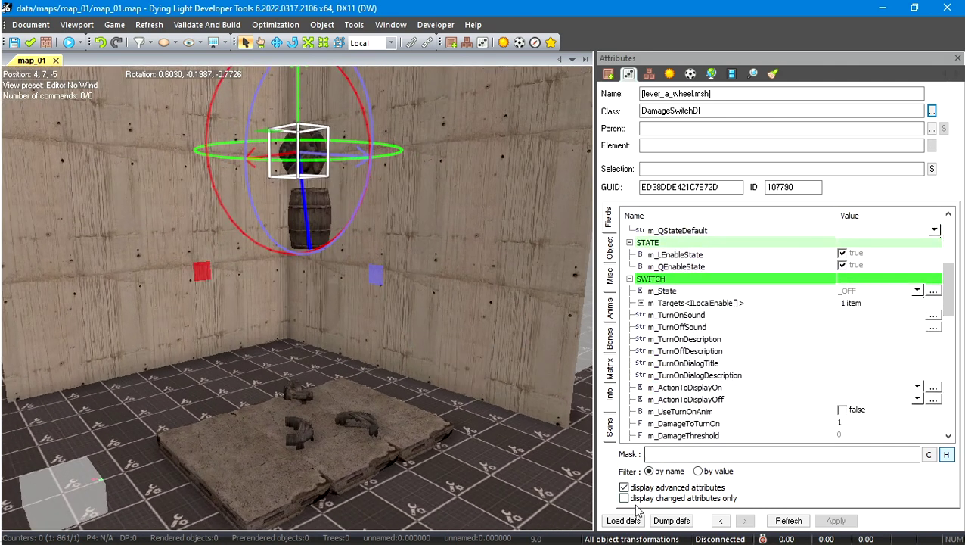
click(624, 499)
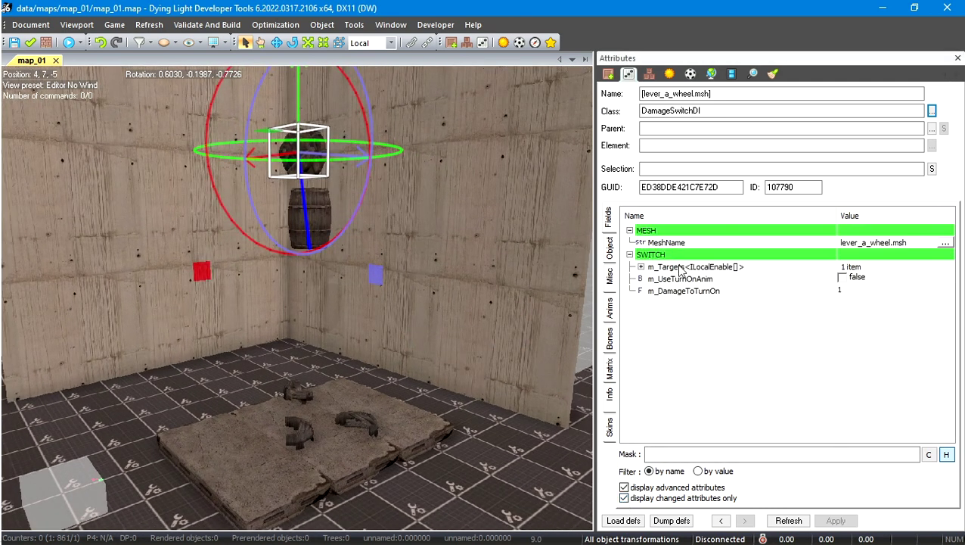
click(641, 267)
click(861, 279)
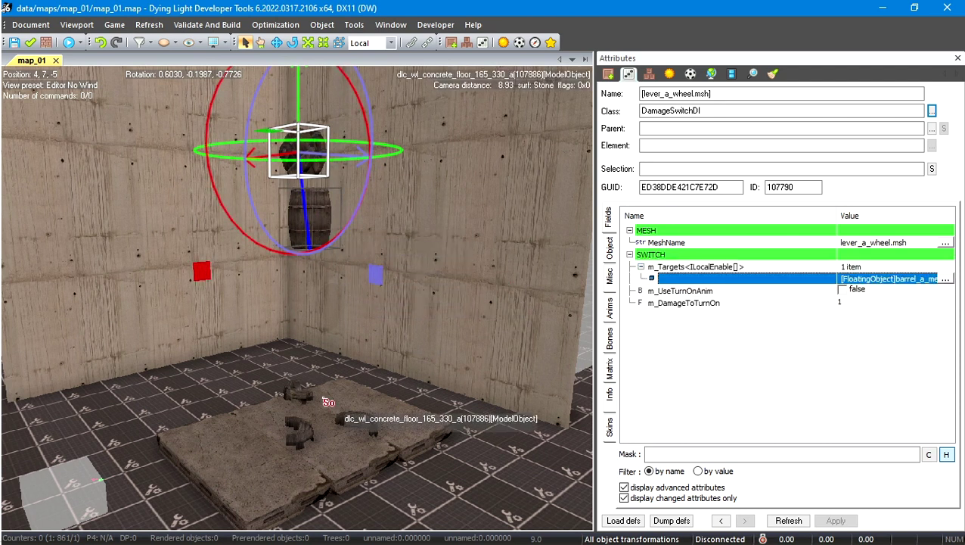
Step: Select the dummy_box DamageSwitchDI covering the concrete slabs and examine its m_Targets entry
click(349, 384)
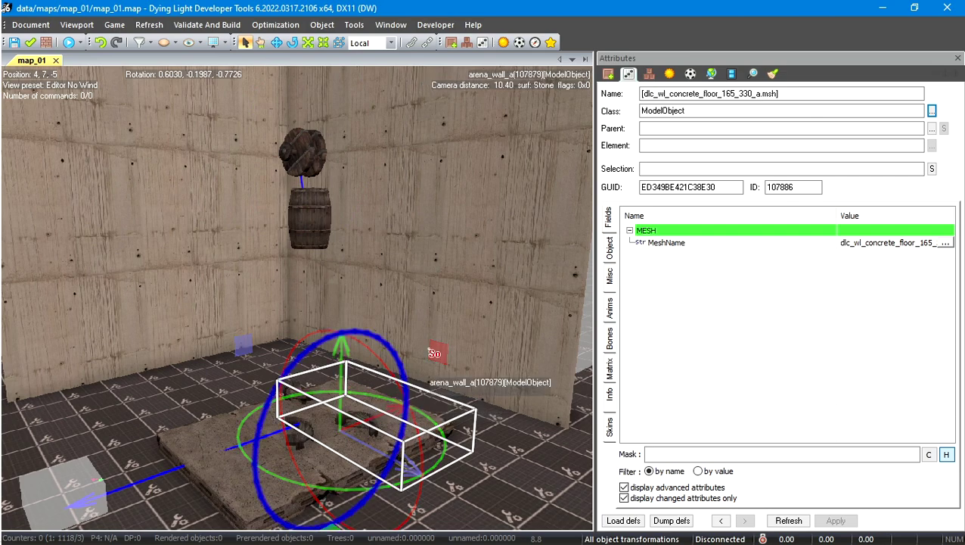
right_drag(454, 376, 505, 406)
click(505, 409)
click(271, 383)
right_drag(437, 354, 401, 363)
key(w)
key(s)
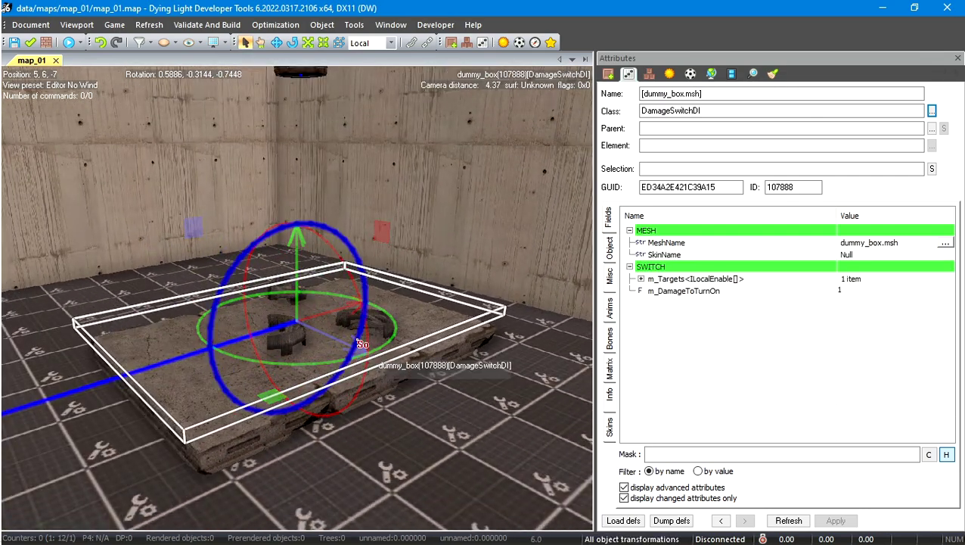
key(a)
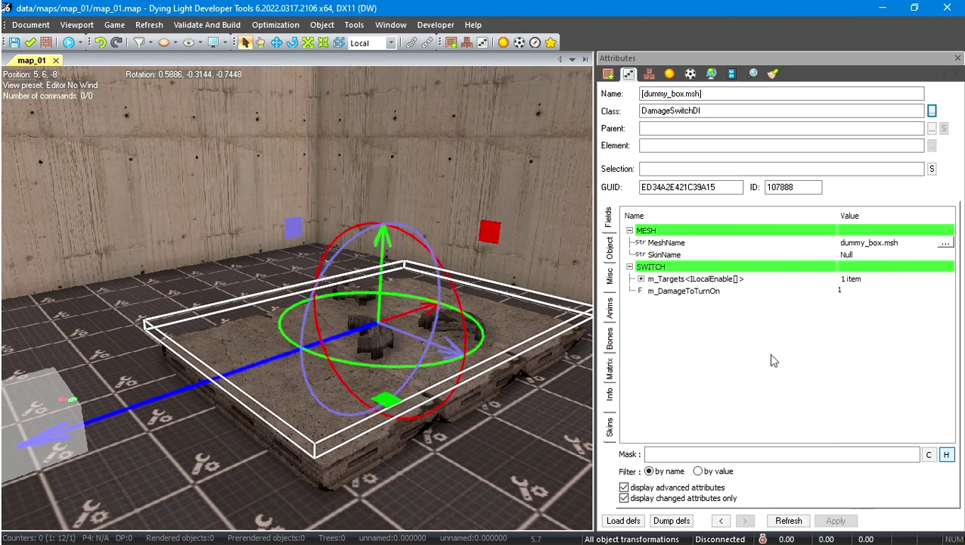
click(641, 279)
click(864, 293)
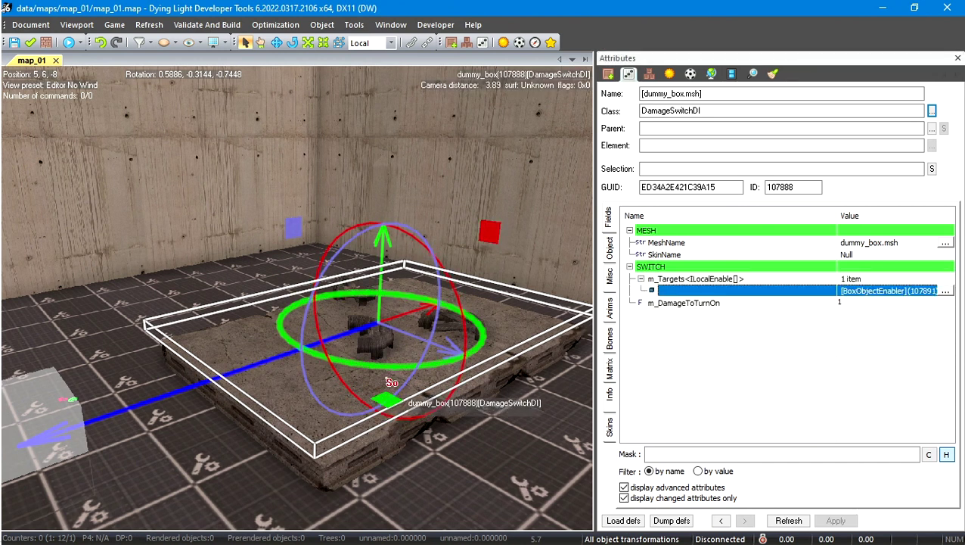
Step: Examine the visibility modifiers and state settings of the small BoxObjectEnabler beside the slabs
right_drag(389, 380, 328, 392)
key(s)
key(a)
click(297, 356)
right_drag(298, 356, 385, 431)
key(w)
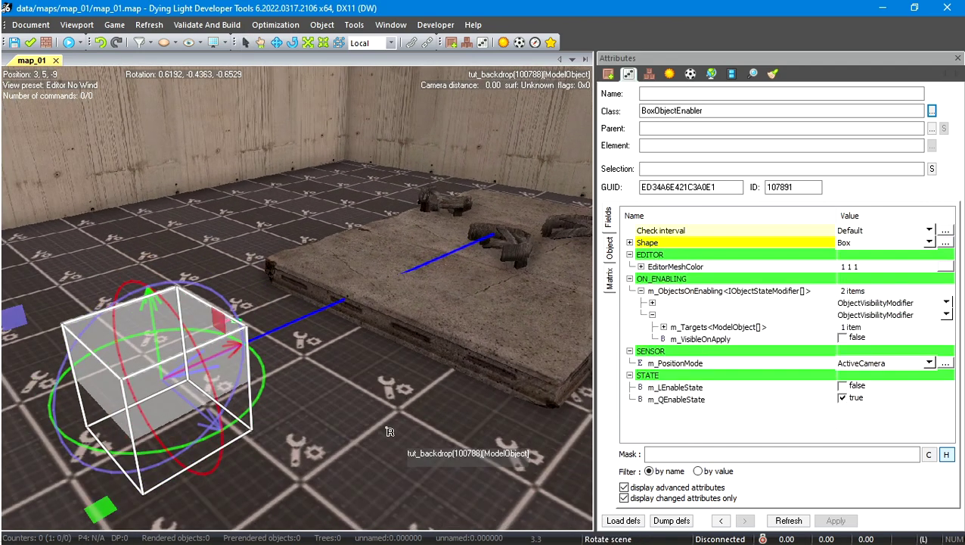
key(s)
right_drag(386, 372, 348, 369)
key(w)
right_drag(244, 392, 220, 390)
key(s)
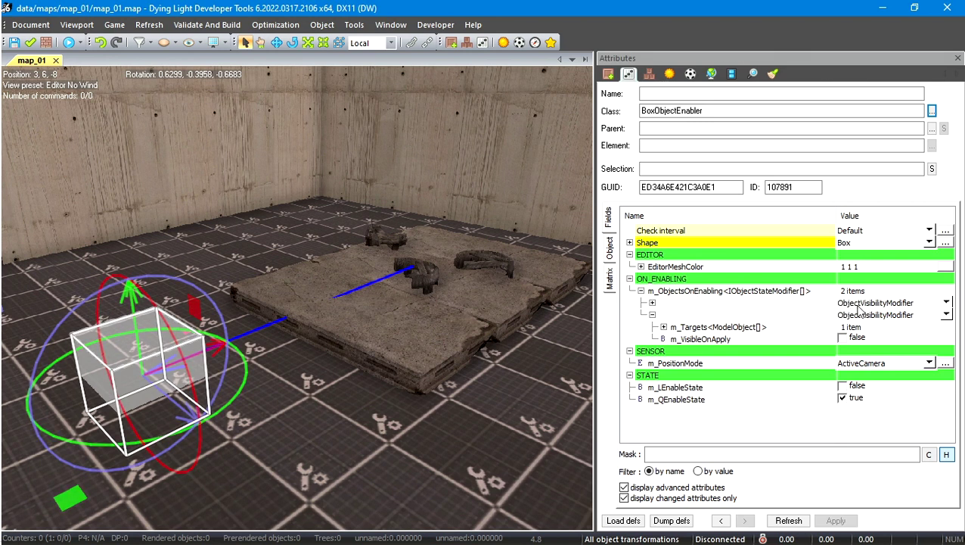
right_drag(441, 290, 470, 280)
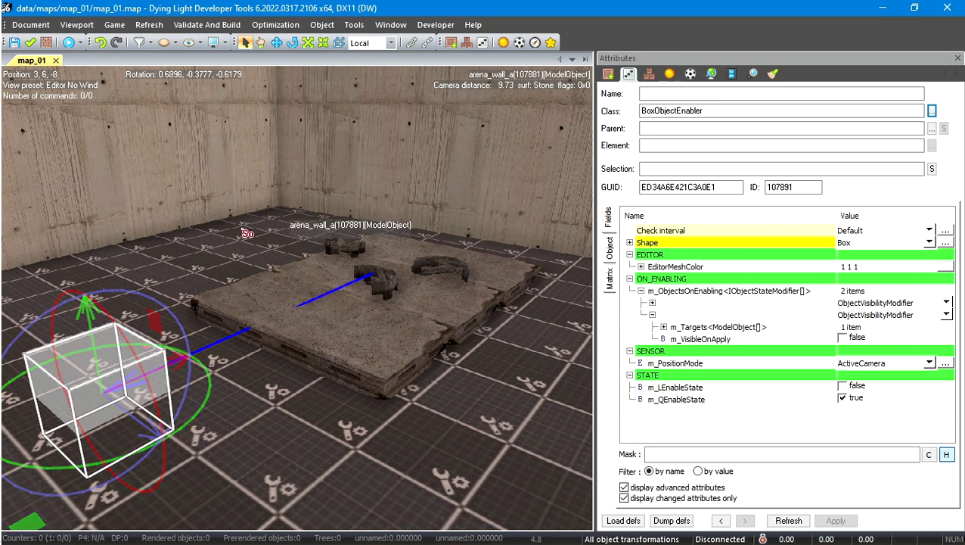
right_drag(379, 360, 418, 270)
scroll(349, 185, down, 3)
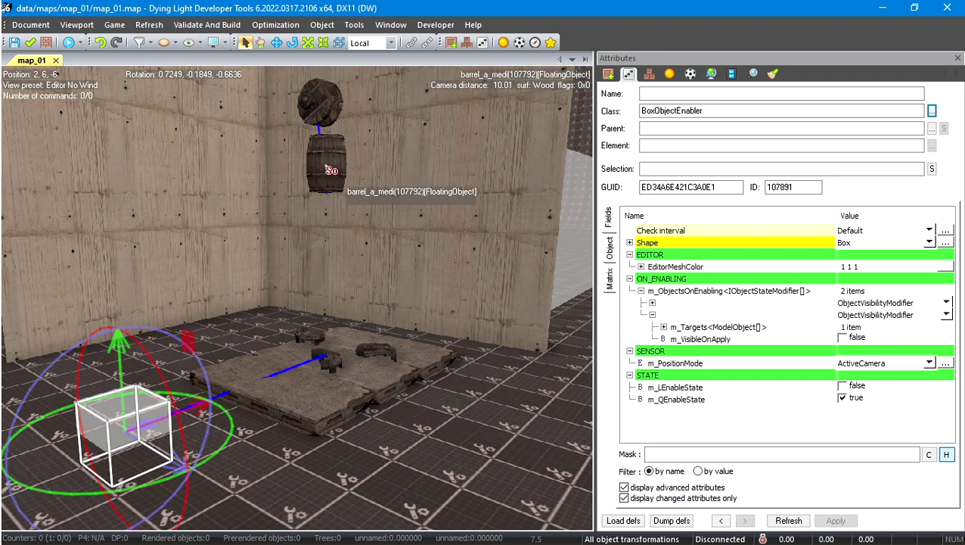
Step: Inspect the hanging barrel and the dummy_box damage switch beneath it
click(330, 176)
scroll(421, 340, down, 3)
scroll(421, 334, up, 3)
click(319, 344)
scroll(376, 314, up, 2)
scroll(376, 314, down, 5)
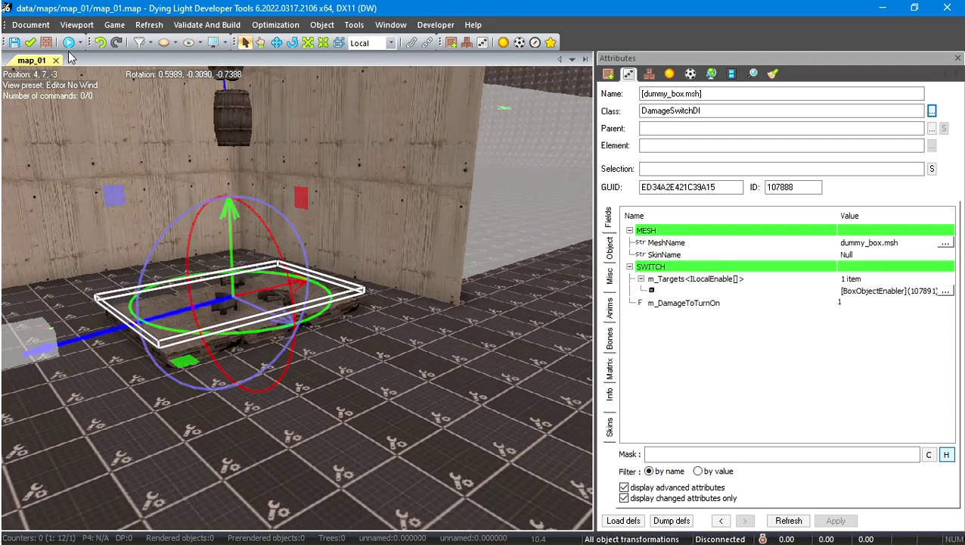
Step: Play-test the hanging barrel setup in the game, then quit back to the editor
click(68, 43)
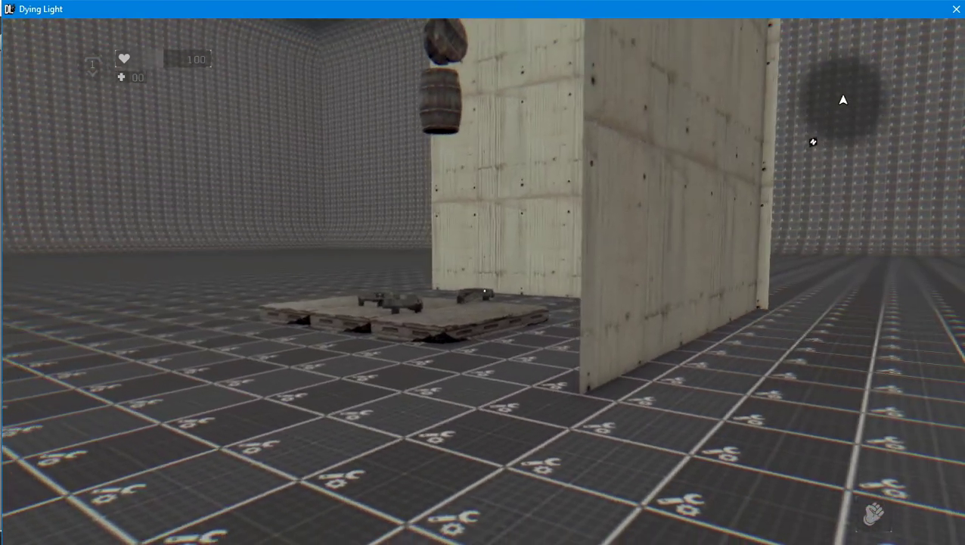
key(Escape)
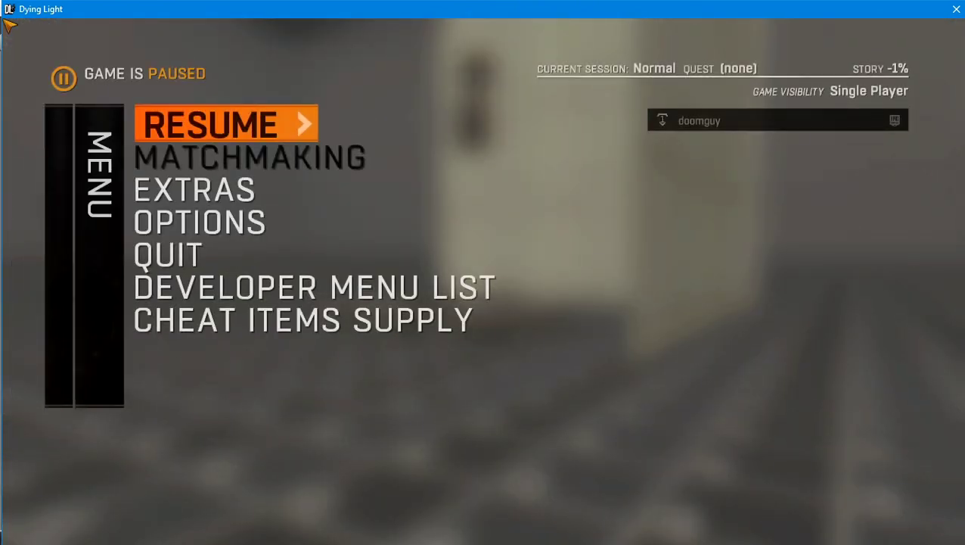
click(168, 255)
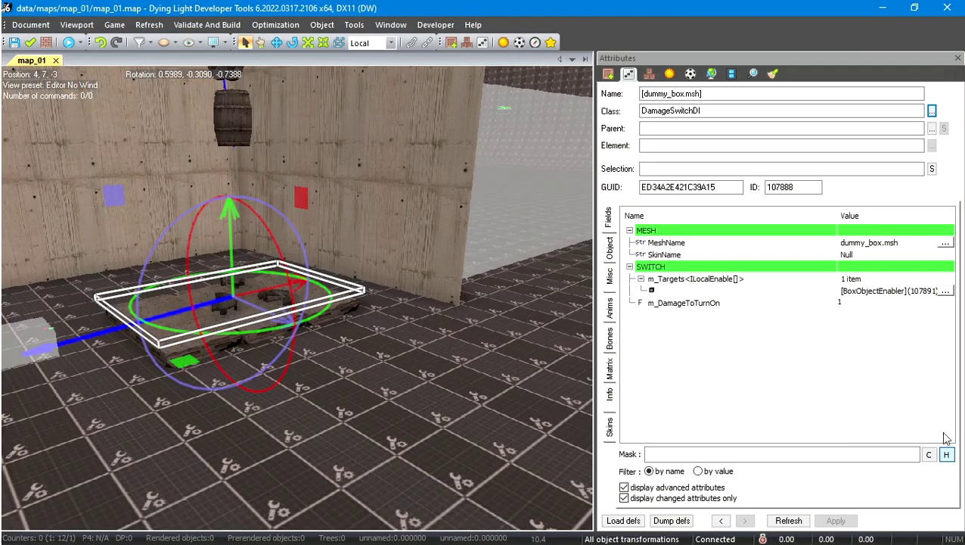
Step: Select the large BoxObjectEnabler behind the concrete wall and examine the m_Targets of its m_ObjectsOnEntering visibility modifier
click(492, 246)
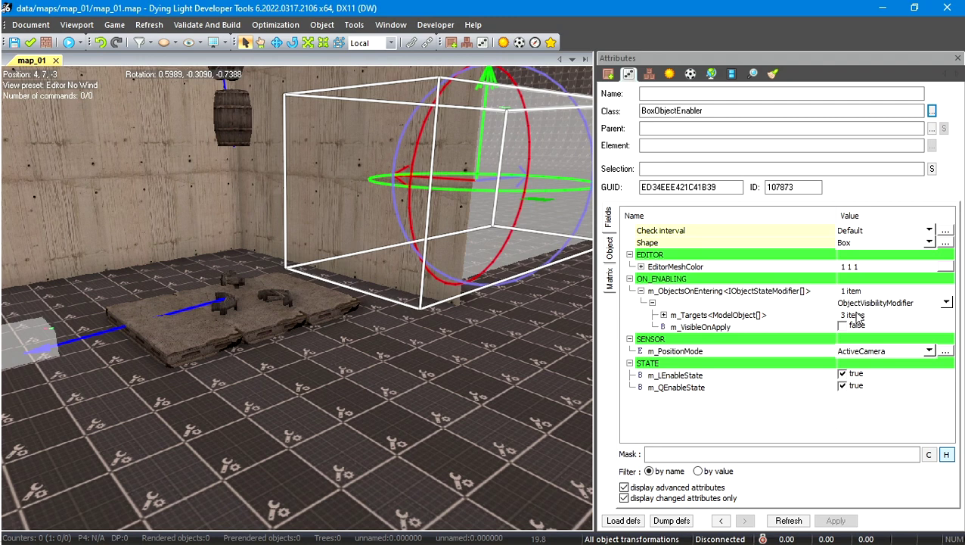
click(664, 314)
right_drag(488, 319, 478, 338)
right_drag(367, 336, 459, 350)
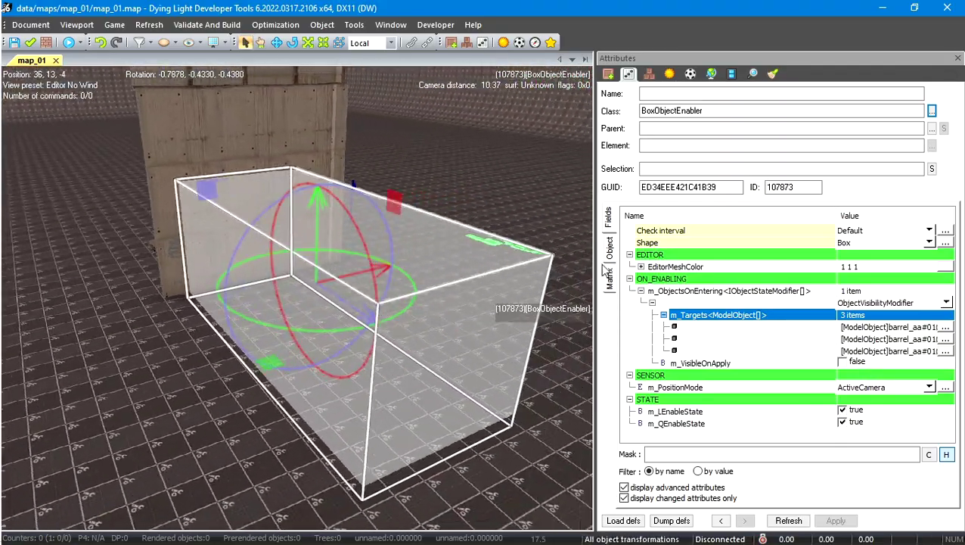
key(w)
key(d)
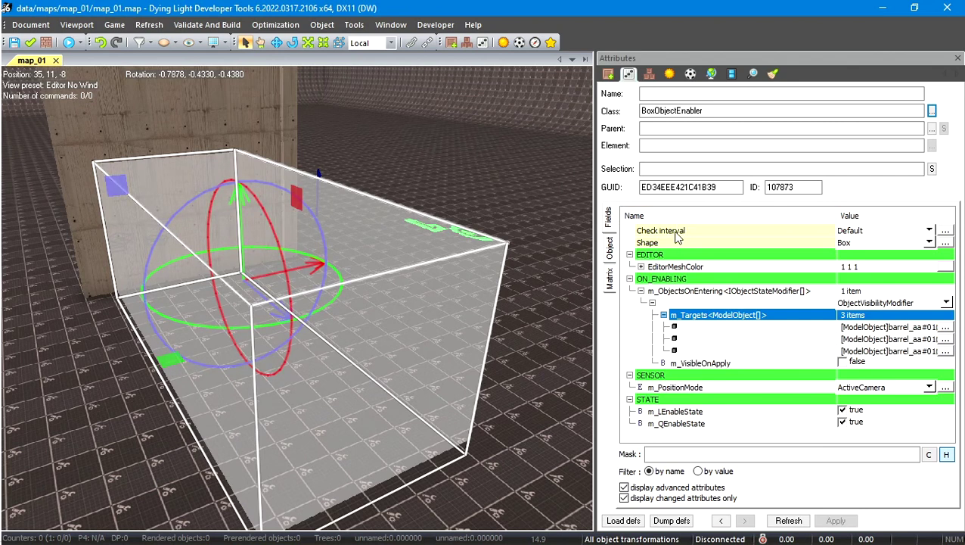
right_drag(435, 337, 458, 399)
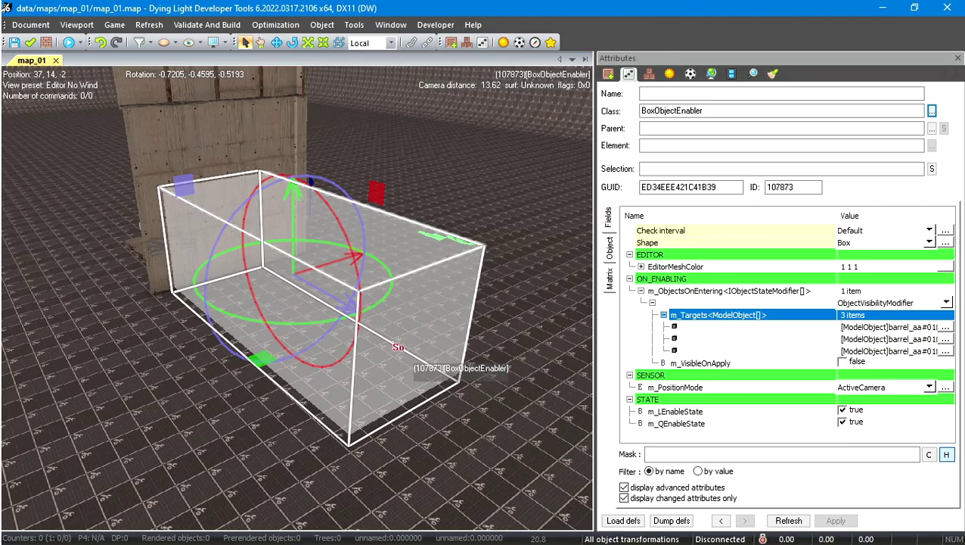
scroll(407, 382, up, 3)
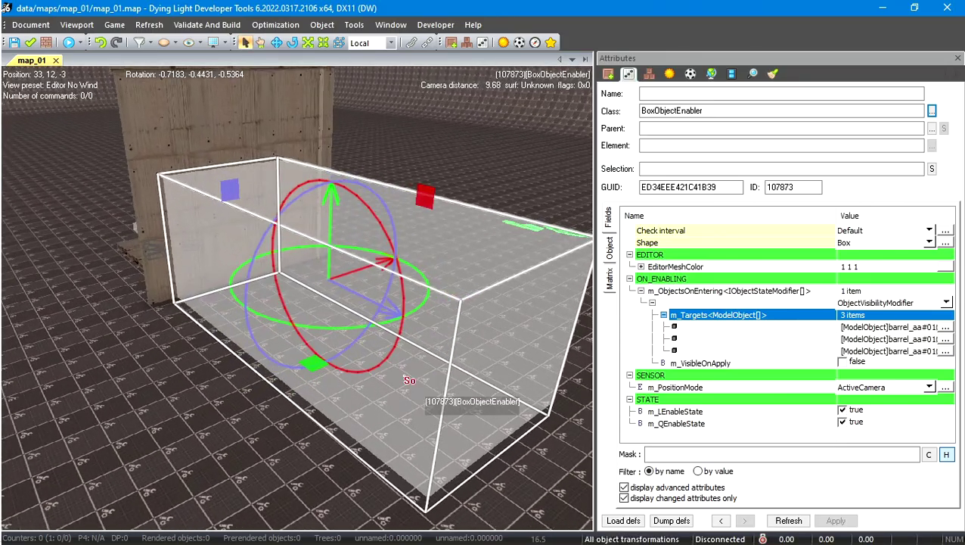
middle_drag(409, 384, 337, 404)
scroll(388, 433, down, 3)
mouse_move(387, 435)
middle_down()
mouse_move(358, 423)
mouse_move(371, 426)
middle_up()
scroll(374, 426, up, 3)
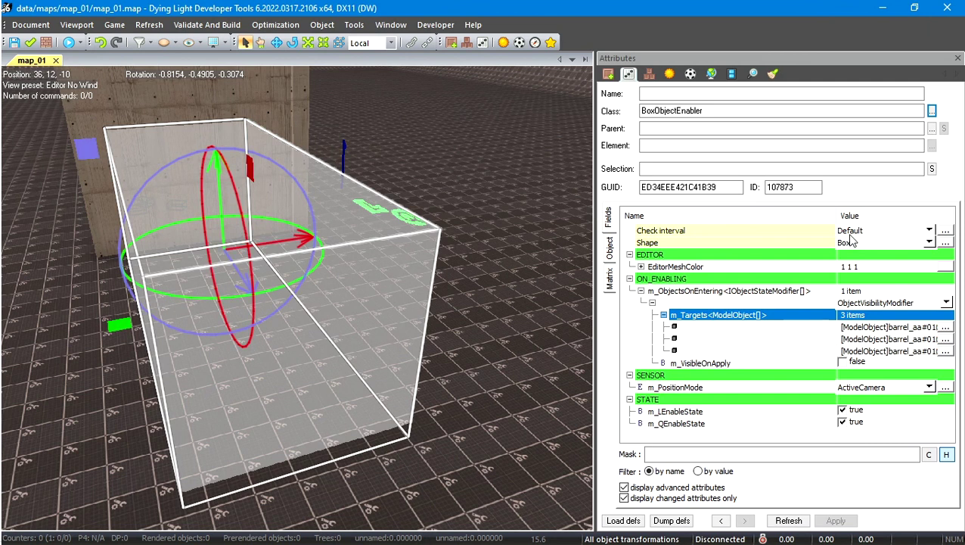
Step: Review the Check interval presets of the large BoxObjectEnabler and set its check interval to Frequent
click(666, 231)
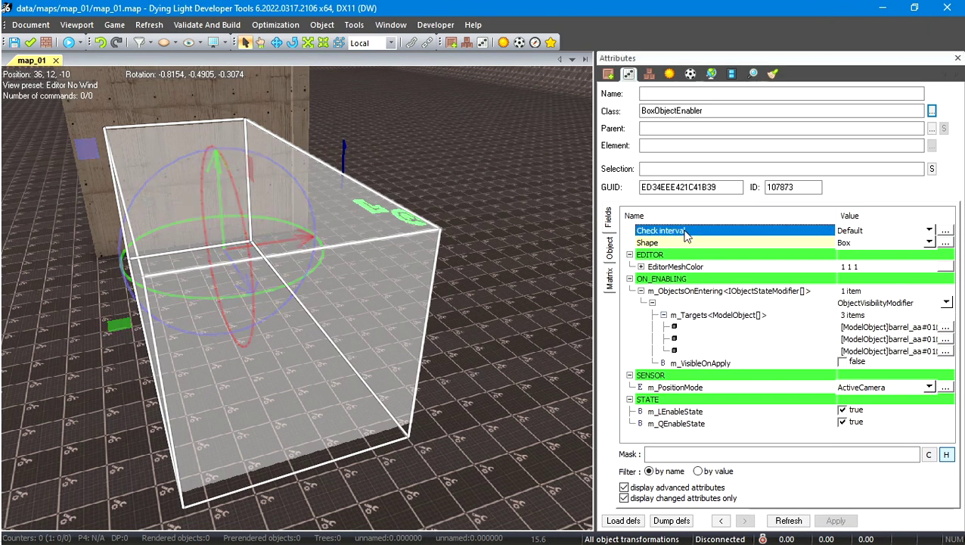
right_click(684, 232)
click(734, 275)
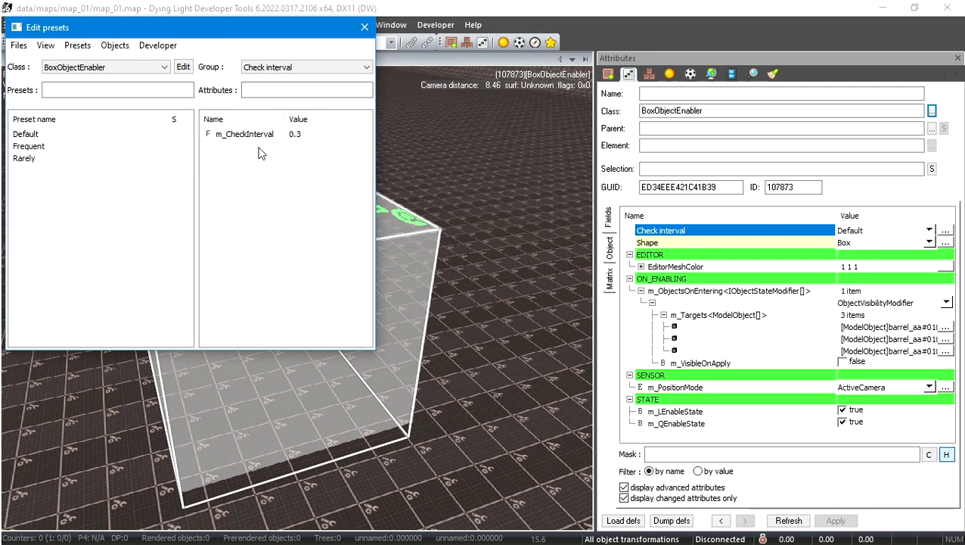
drag(193, 28, 395, 100)
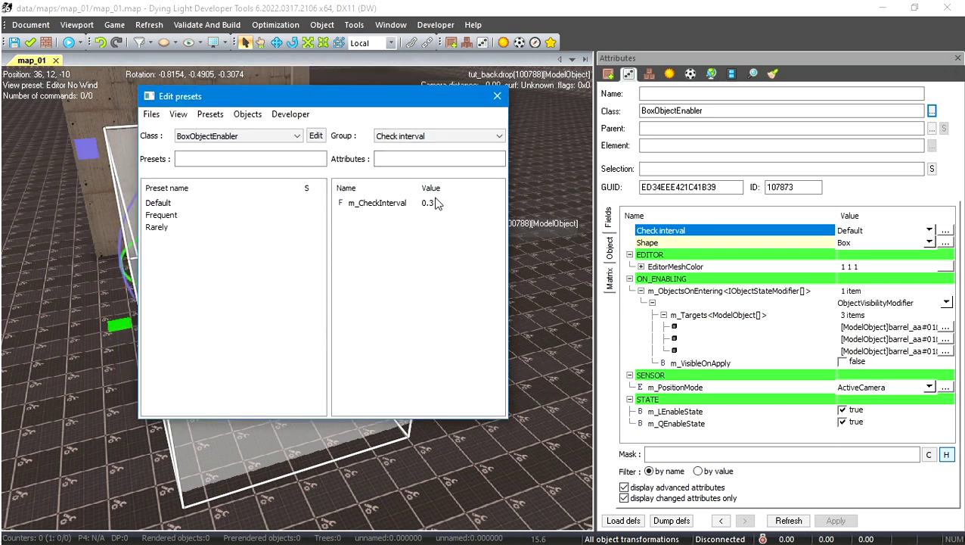
click(202, 216)
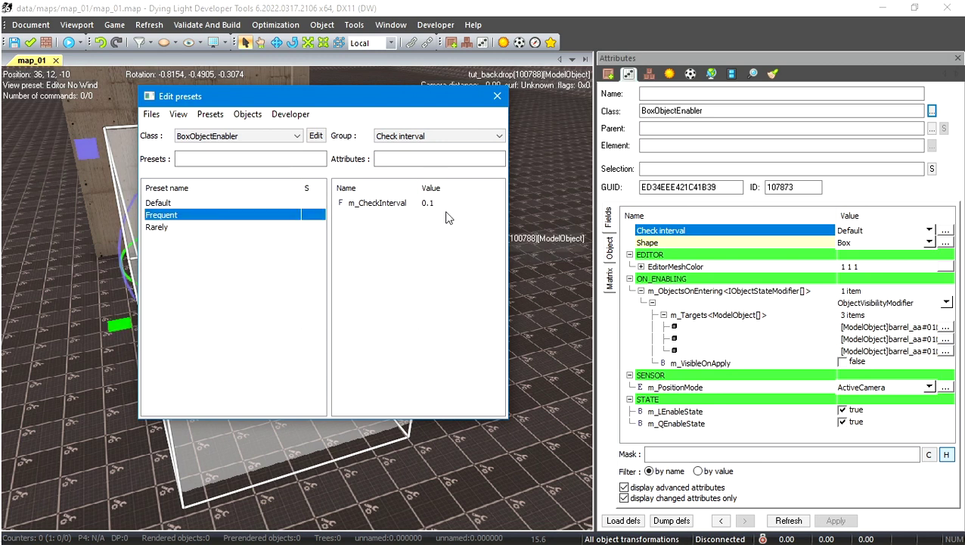
click(498, 96)
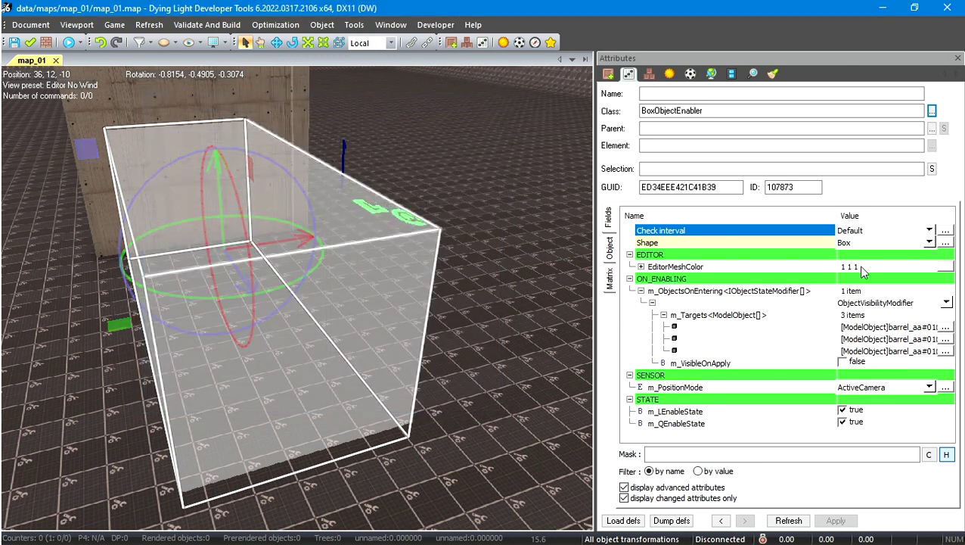
click(877, 230)
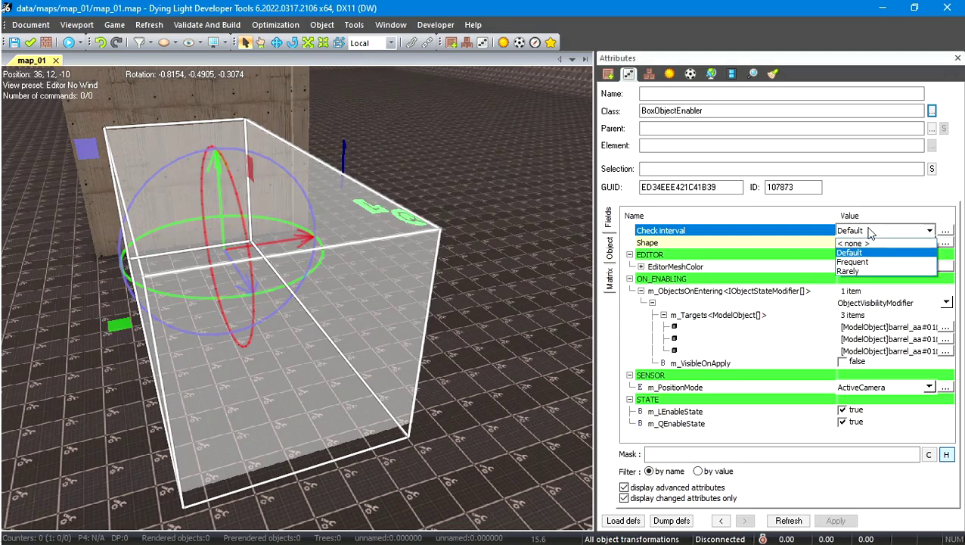
click(857, 262)
Step: Scale the extents of the large BoxObjectEnabler to make it wider and taller, and end its selection
right_drag(535, 312, 454, 356)
right_drag(291, 319, 438, 300)
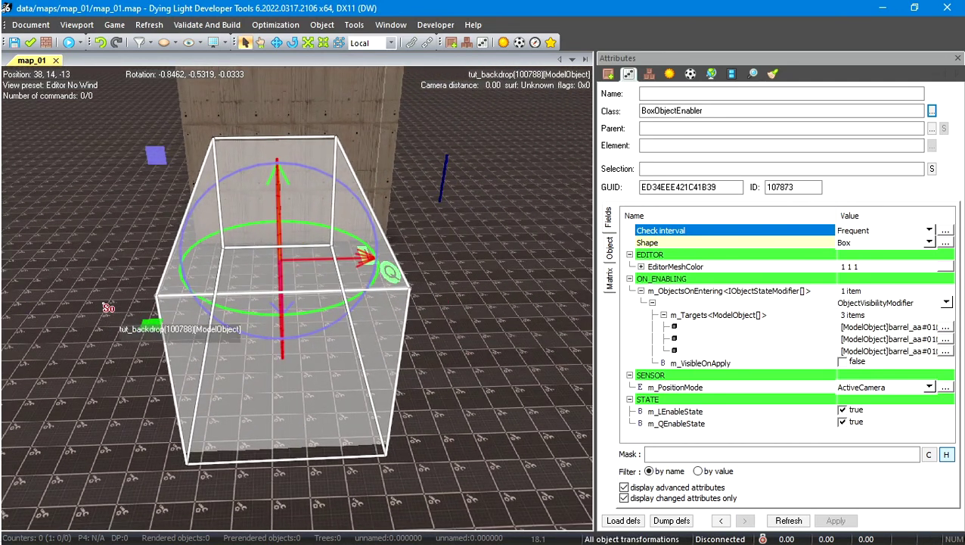
right_drag(108, 308, 95, 309)
right_drag(458, 325, 446, 342)
key(t)
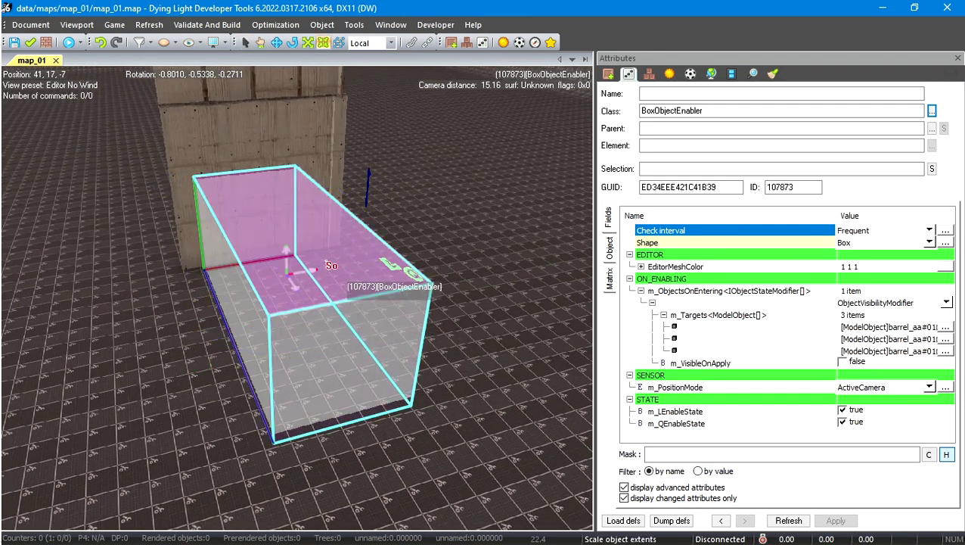
drag(347, 264, 391, 262)
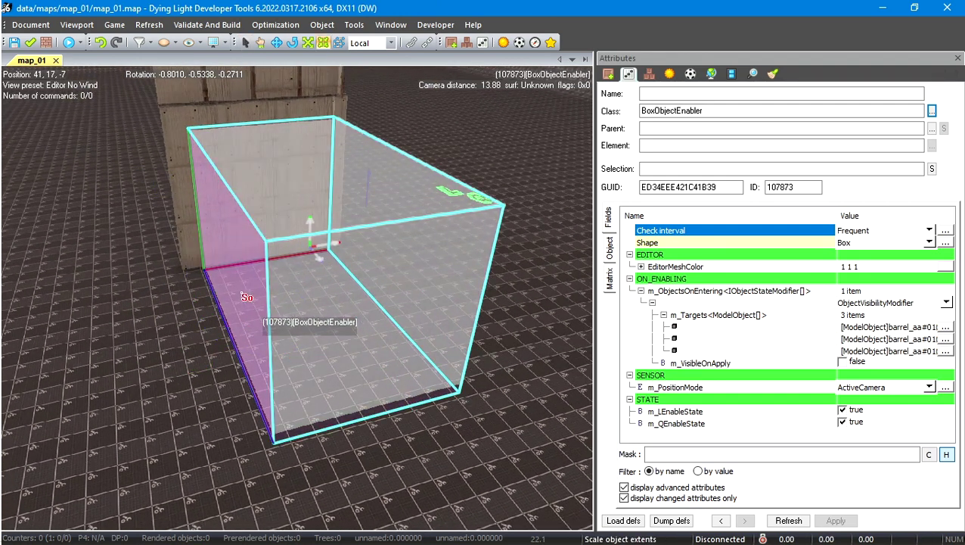
key(q)
click(503, 376)
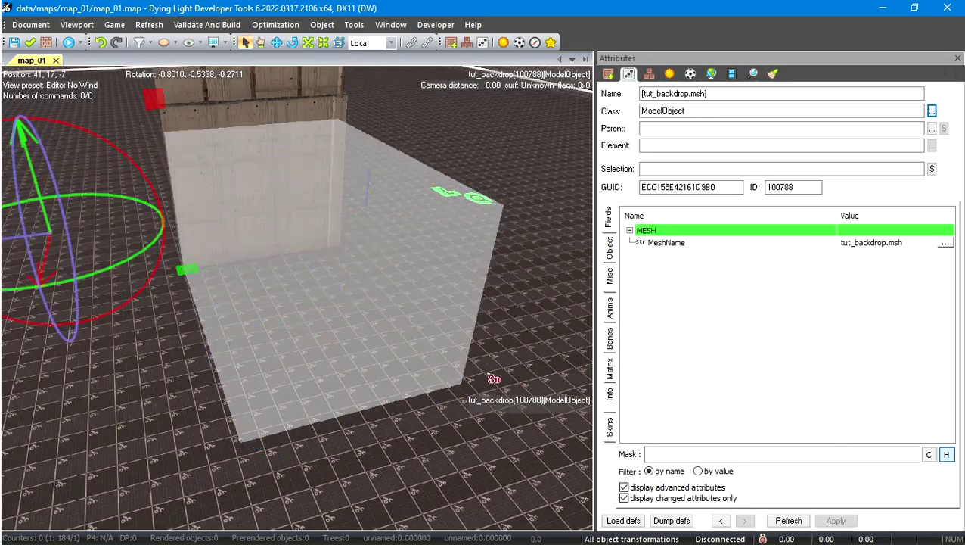
Step: Select the large BoxObjectEnabler behind the concrete wall and bring its whole volume into view
right_drag(501, 375, 539, 374)
scroll(446, 381, down, 4)
right_drag(444, 380, 468, 430)
scroll(423, 413, up, 4)
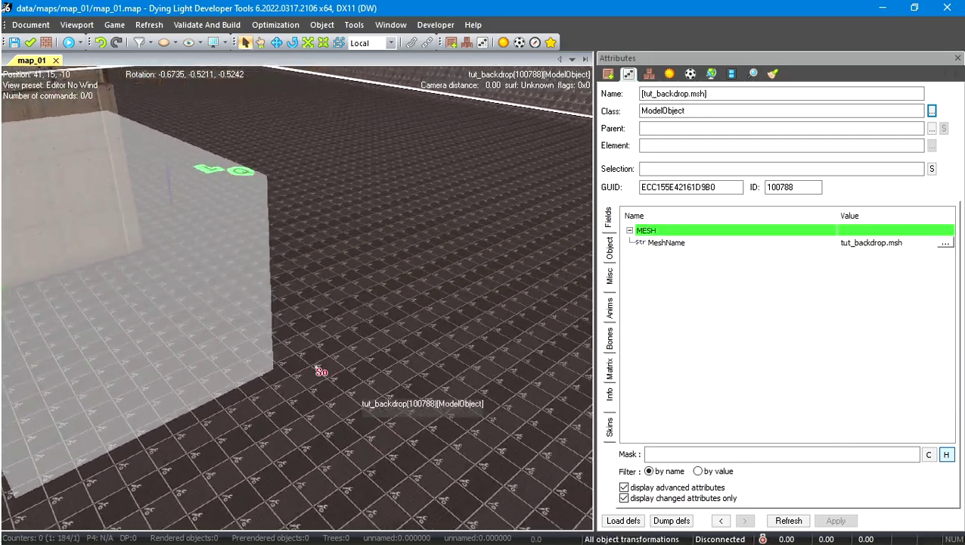
click(259, 344)
scroll(356, 401, down, 2)
right_drag(364, 410, 364, 407)
key(a)
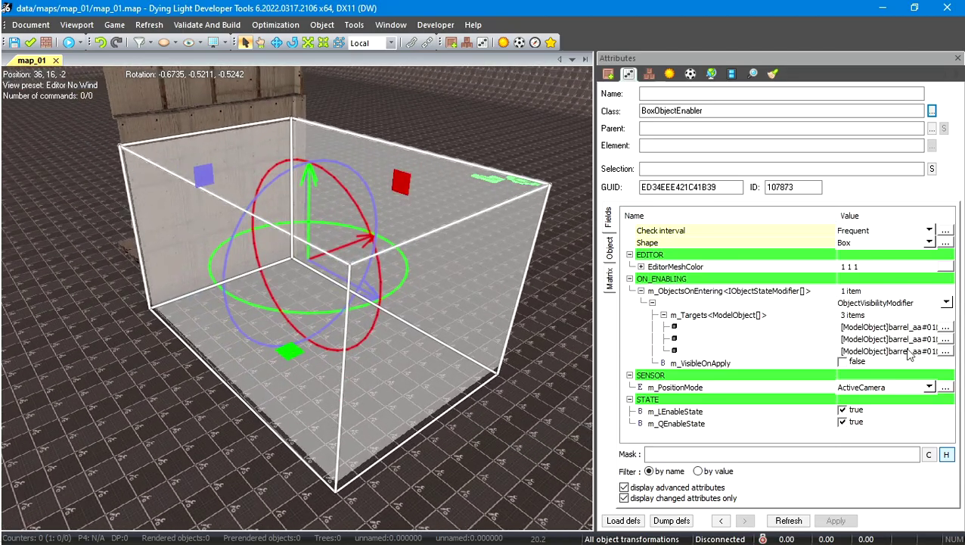
Step: Compare the m_Targets entries of the large BoxObjectEnabler with the broken barrel pieces on the concrete slab
right_drag(457, 386, 750, 345)
key(s)
key(a)
key(w)
key(a)
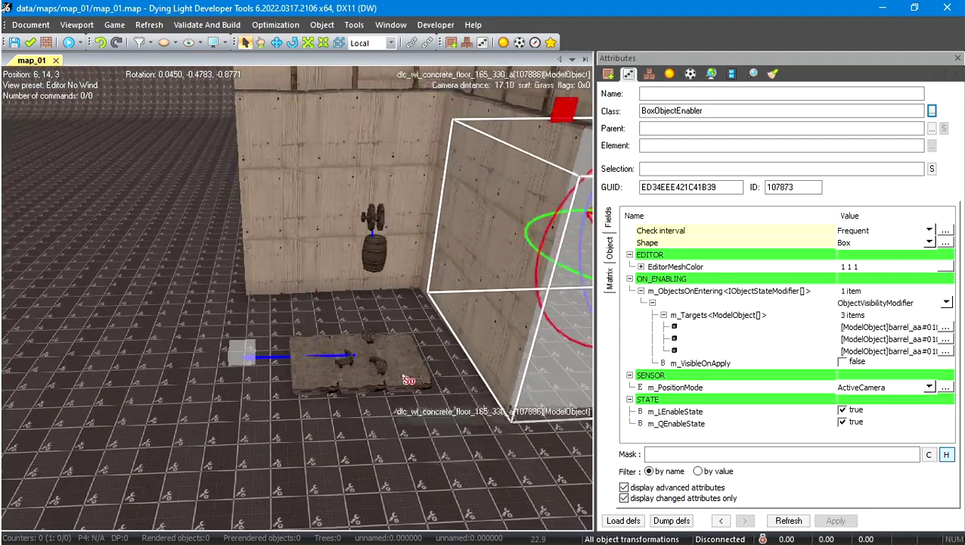
click(878, 331)
key(w)
right_drag(386, 378, 446, 397)
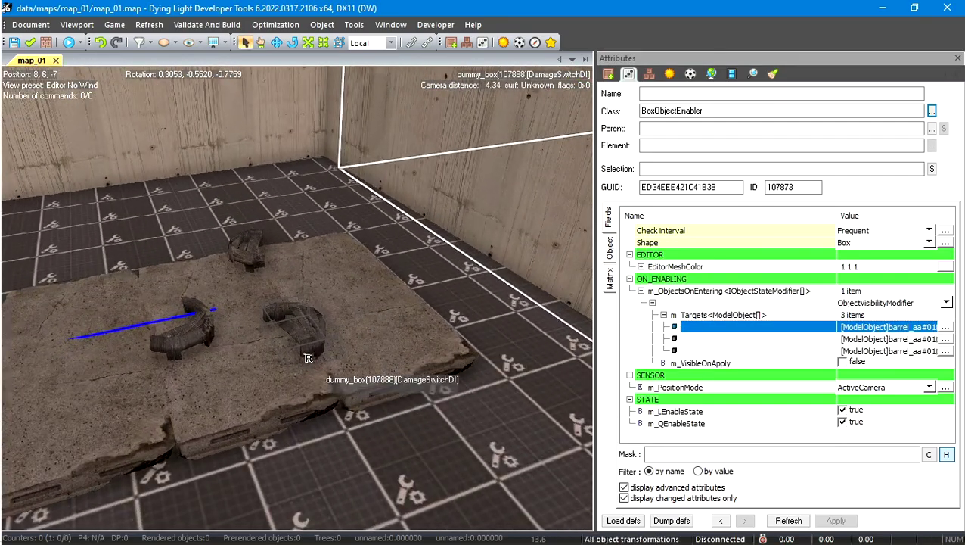
key(w)
right_drag(501, 400, 508, 384)
key(s)
key(s)
click(908, 340)
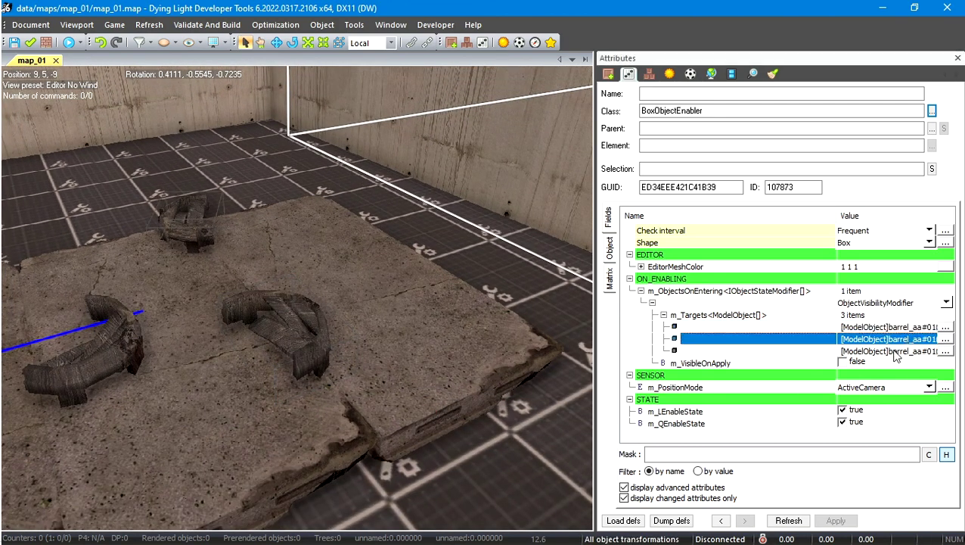
click(673, 351)
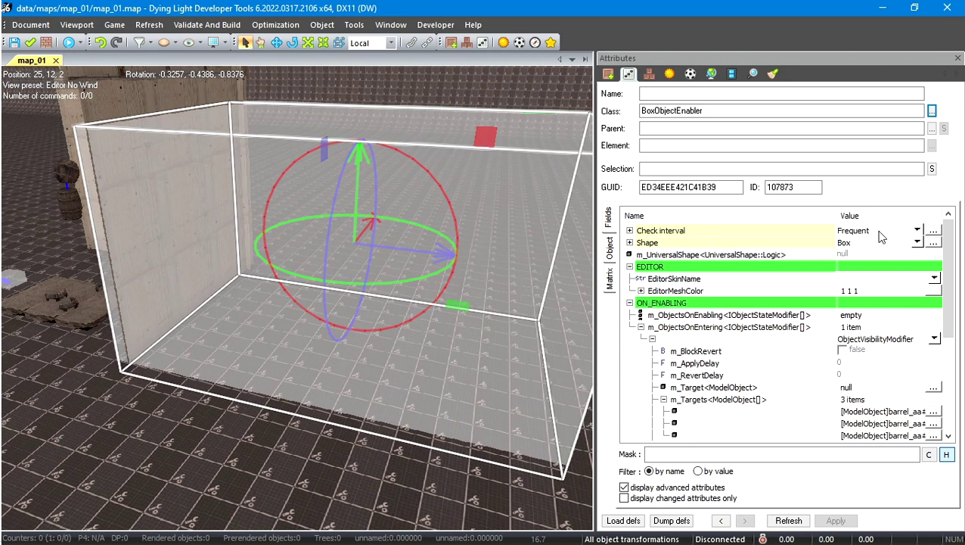
Step: Examine the full attribute list of the large BoxObjectEnabler, including unchanged attributes and its m_ObjectsOnEntering modifier
drag(950, 278, 952, 317)
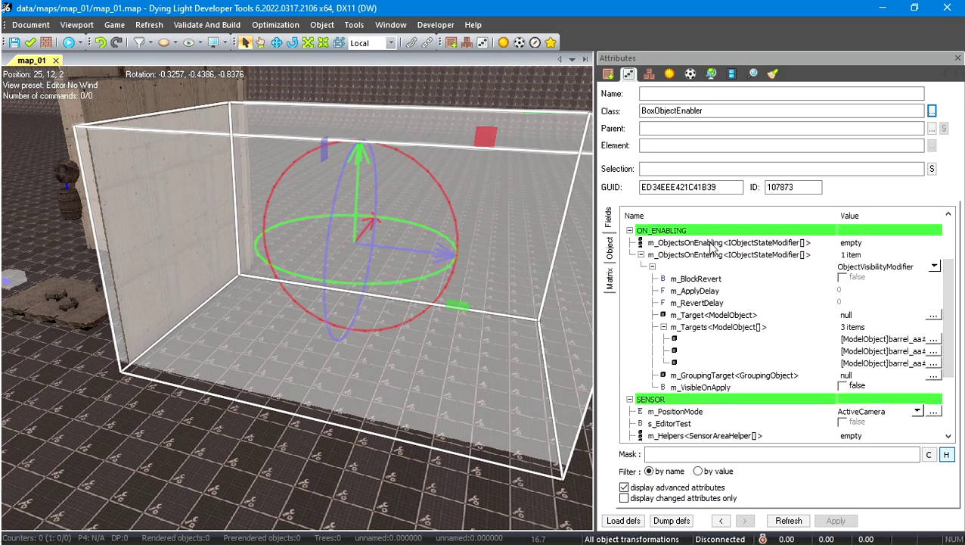
scroll(713, 288, down, 2)
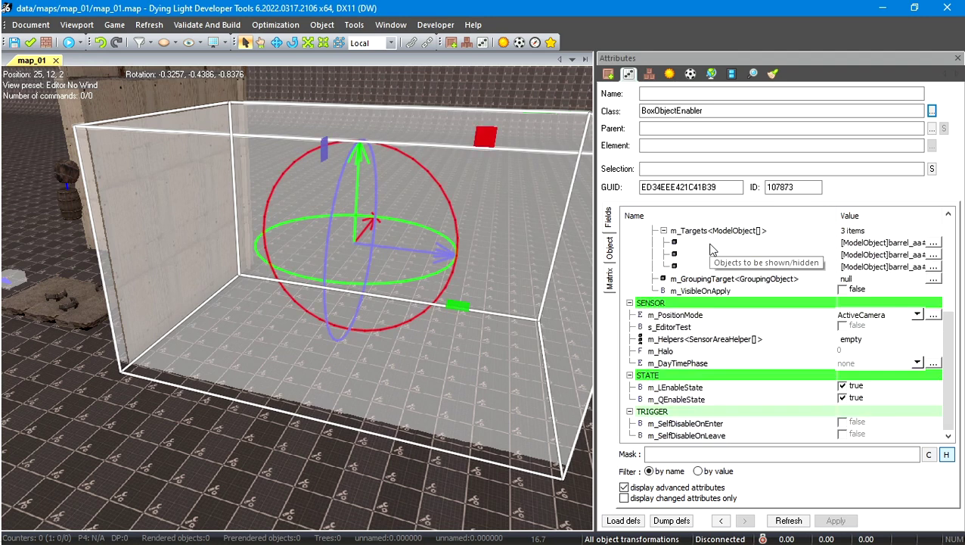
scroll(719, 317, up, 5)
click(721, 326)
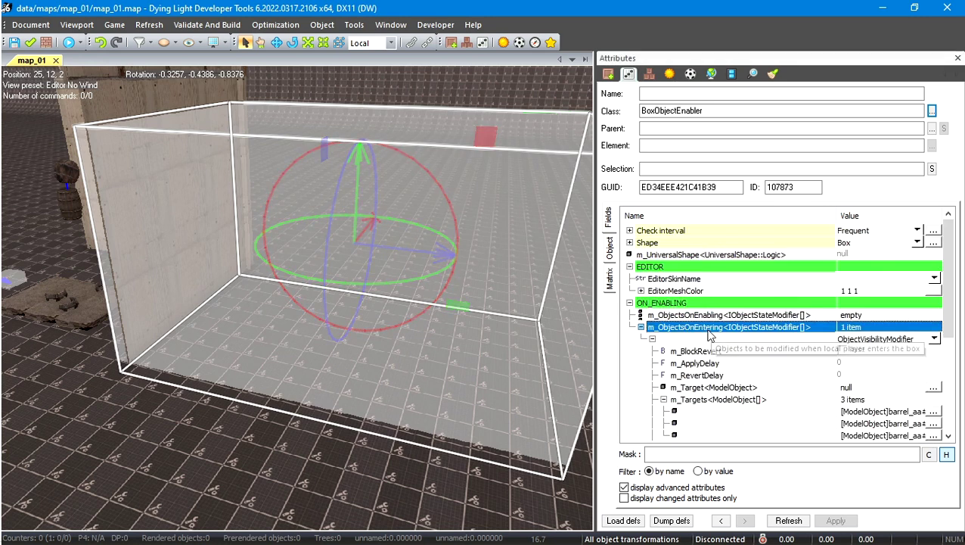
right_drag(498, 300, 499, 306)
scroll(499, 306, up, 3)
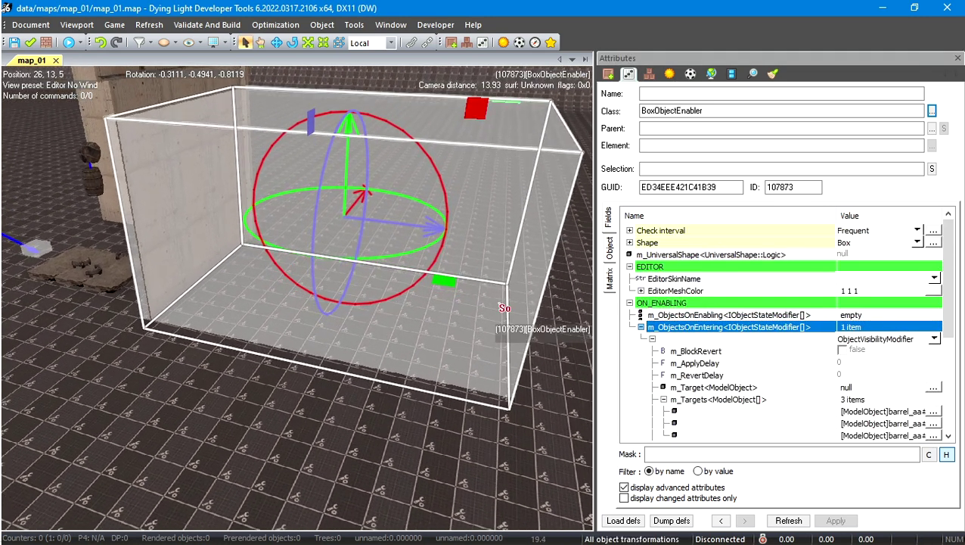
scroll(413, 354, up, 1)
scroll(414, 355, up, 2)
scroll(463, 399, down, 3)
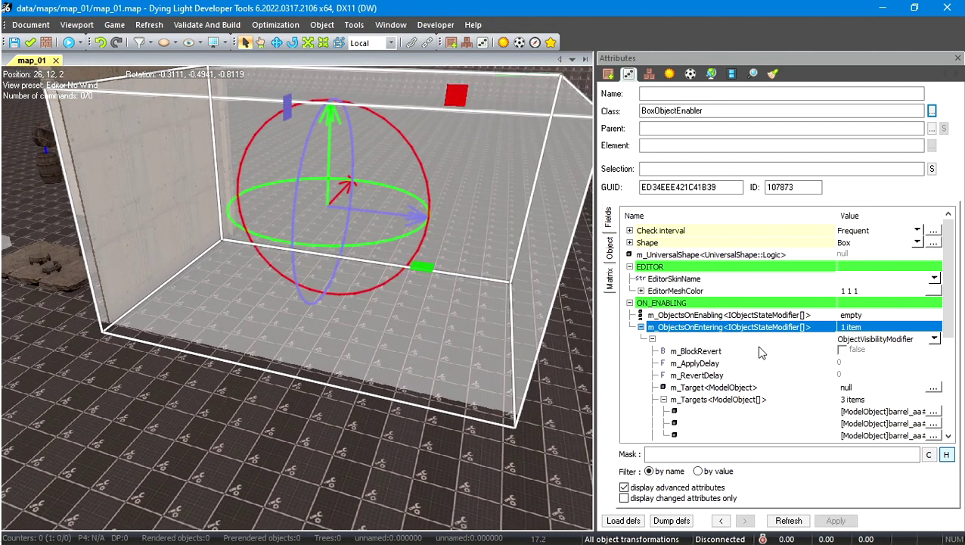
Step: Enable m_BlockRevert on the m_ObjectsOnEntering visibility modifier of the large BoxObjectEnabler
mouse_move(772, 358)
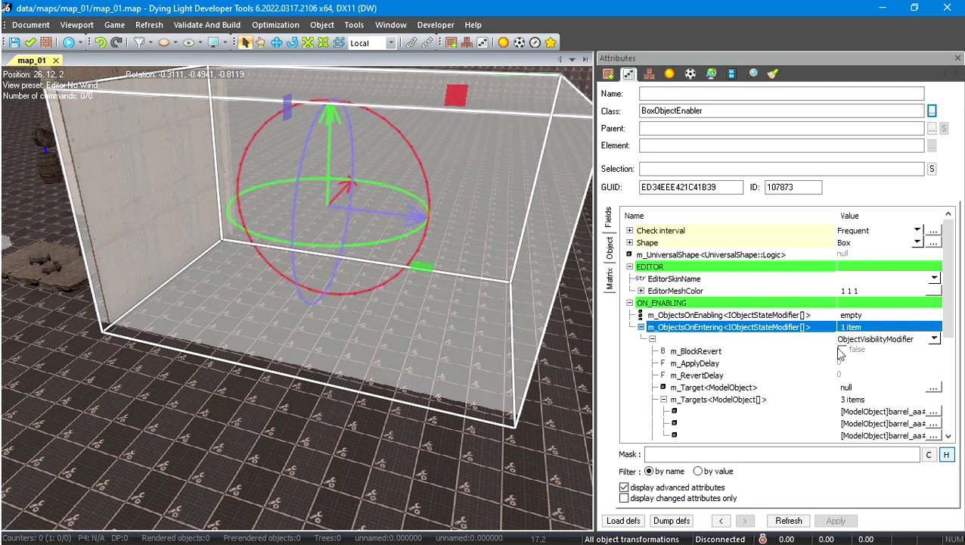
mouse_move(723, 354)
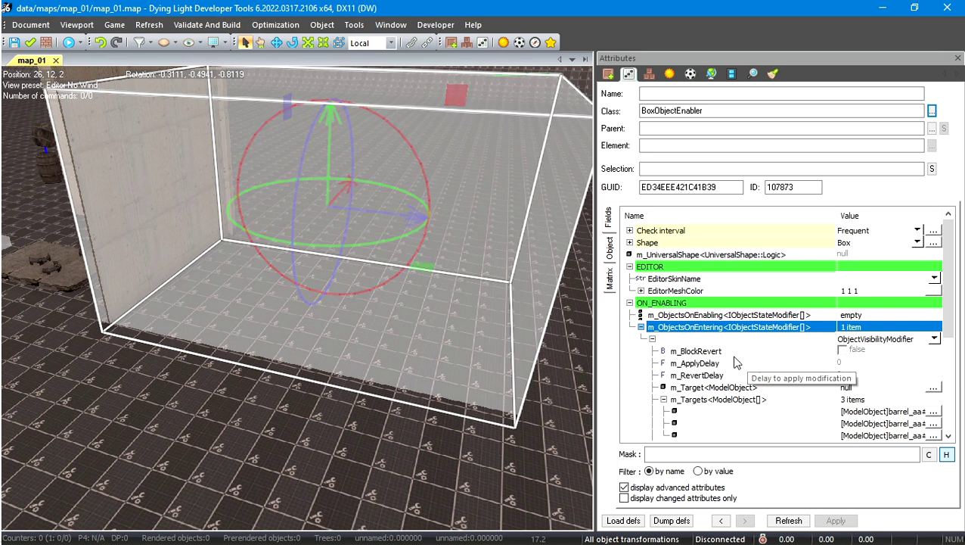
click(700, 351)
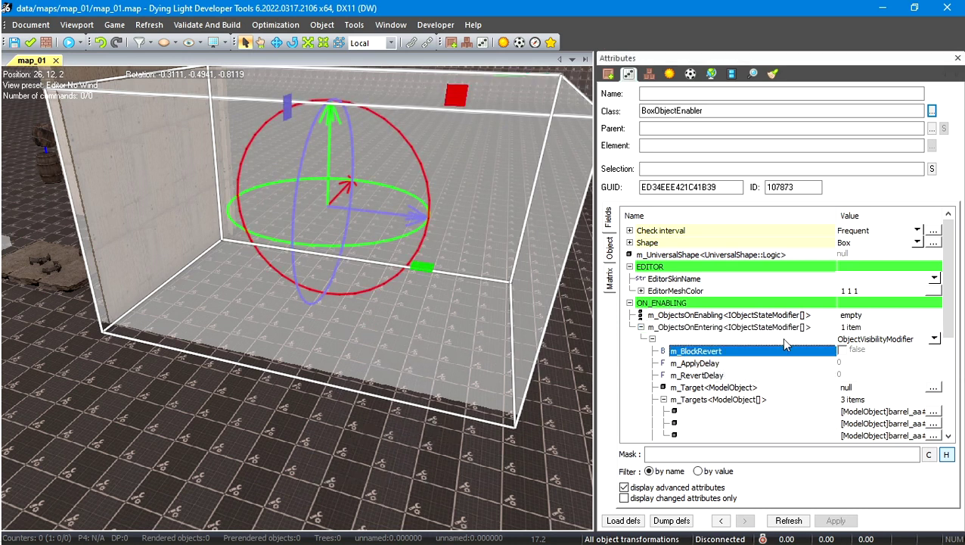
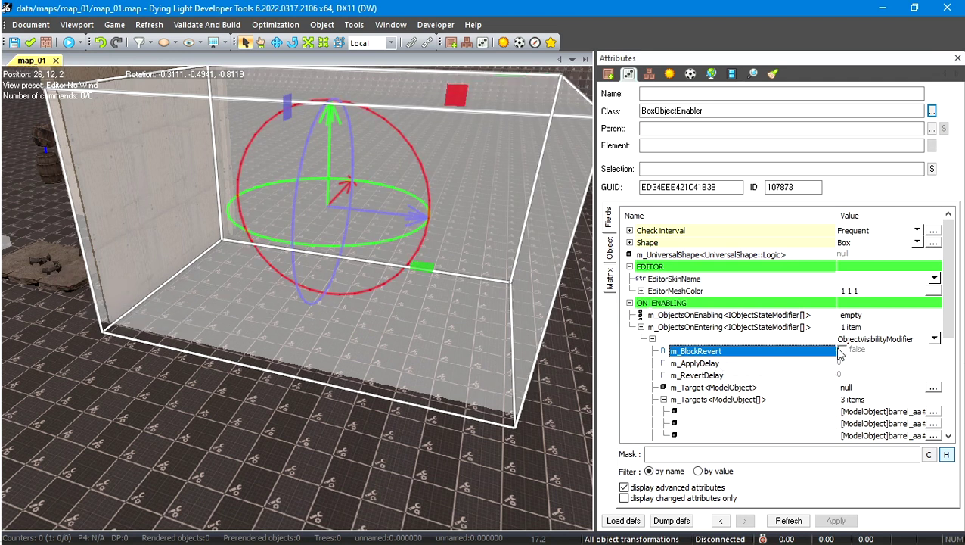
drag(953, 324, 951, 353)
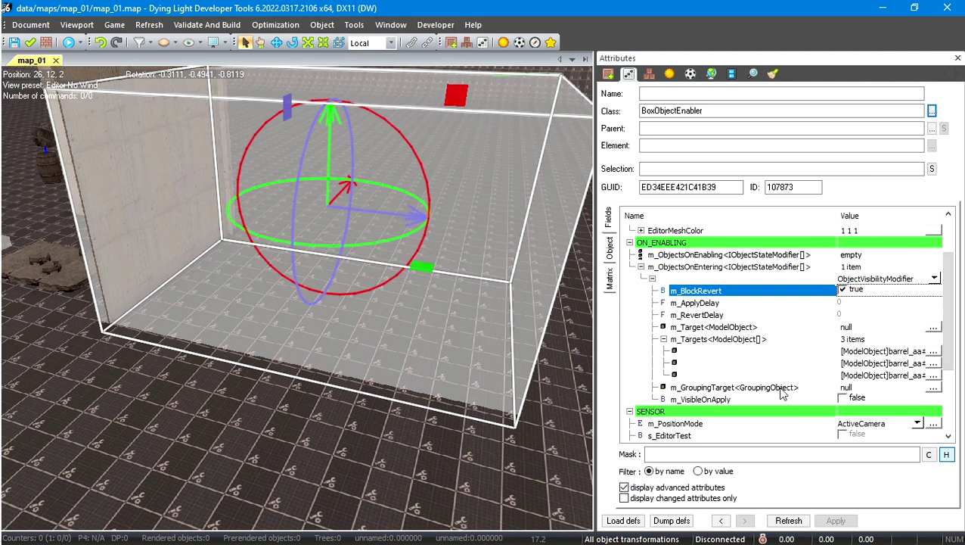
right_drag(442, 435, 450, 446)
key(s)
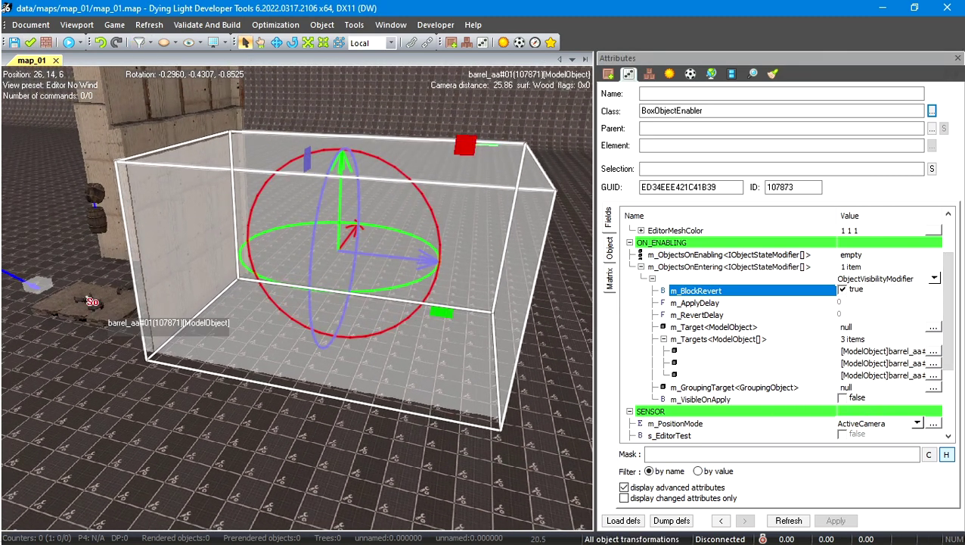
Step: Play-test the map by walking behind the concrete wall and back out to check the slab, then quit to the editor
click(69, 42)
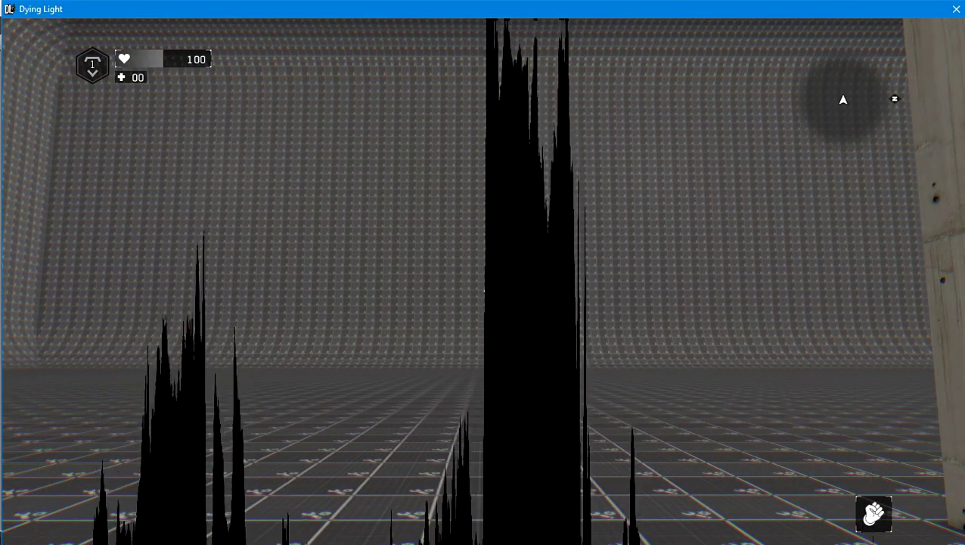
key(w)
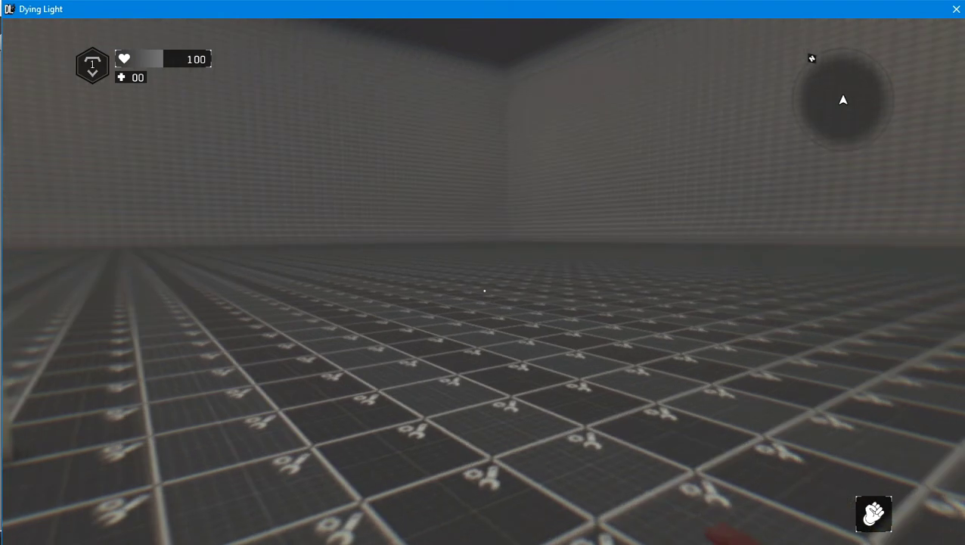
key(w)
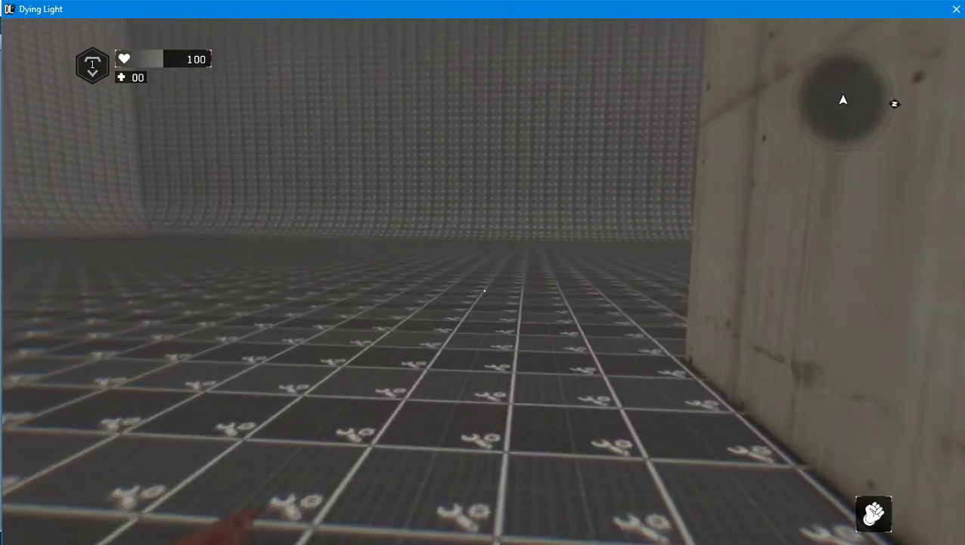
key(w)
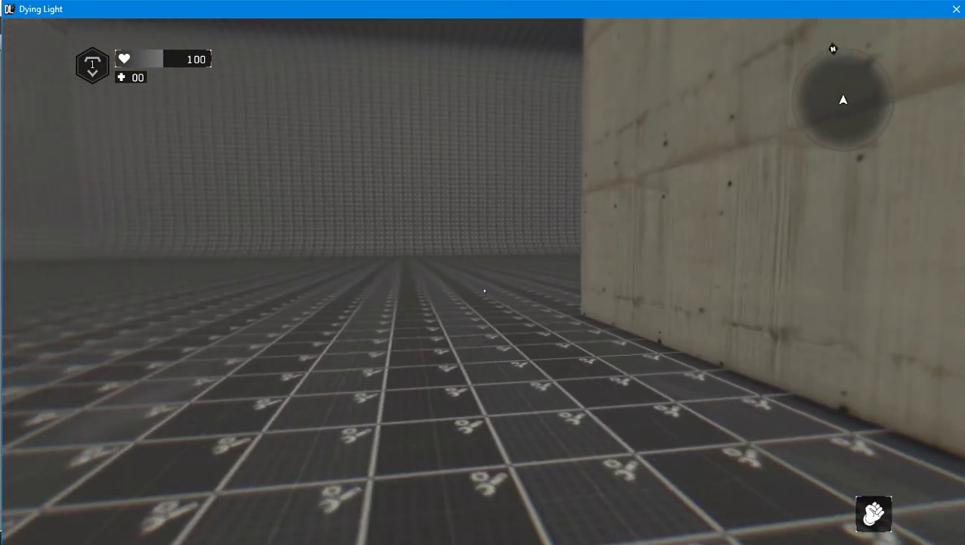
key(w)
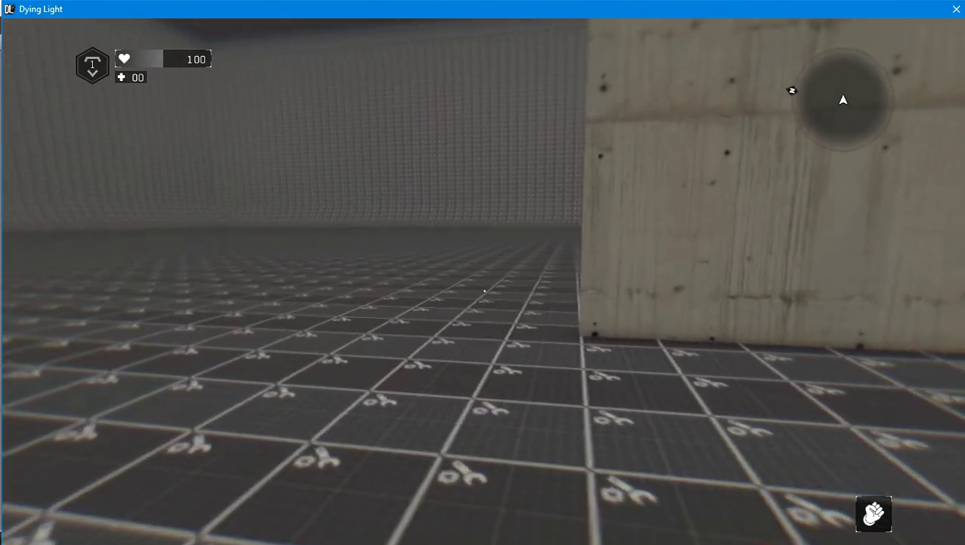
key(w)
key(a)
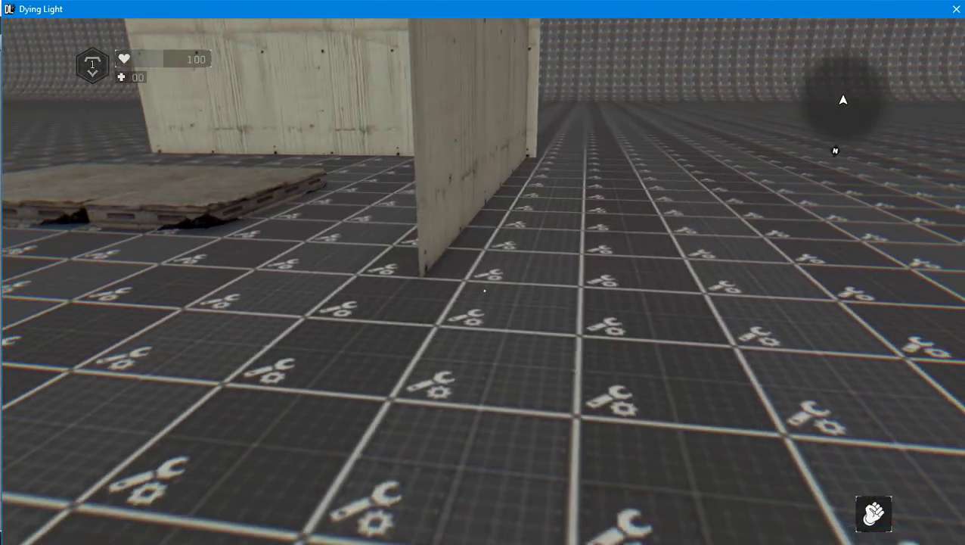
key(s)
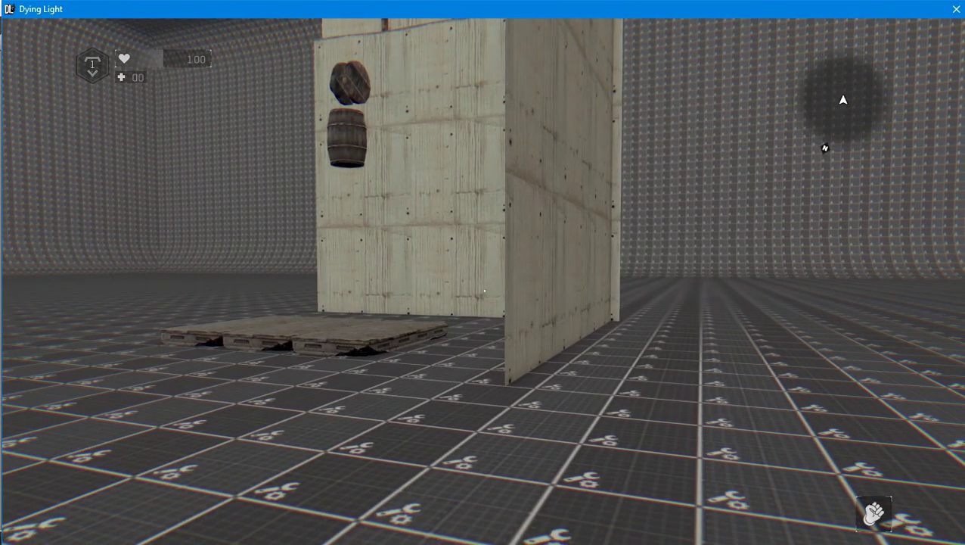
key(s)
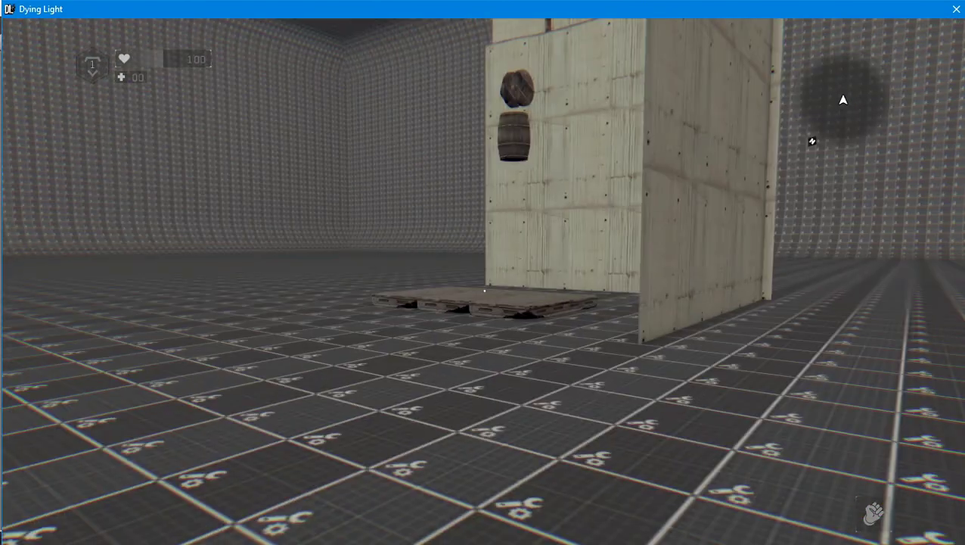
key(Escape)
key(Return)
key(Return)
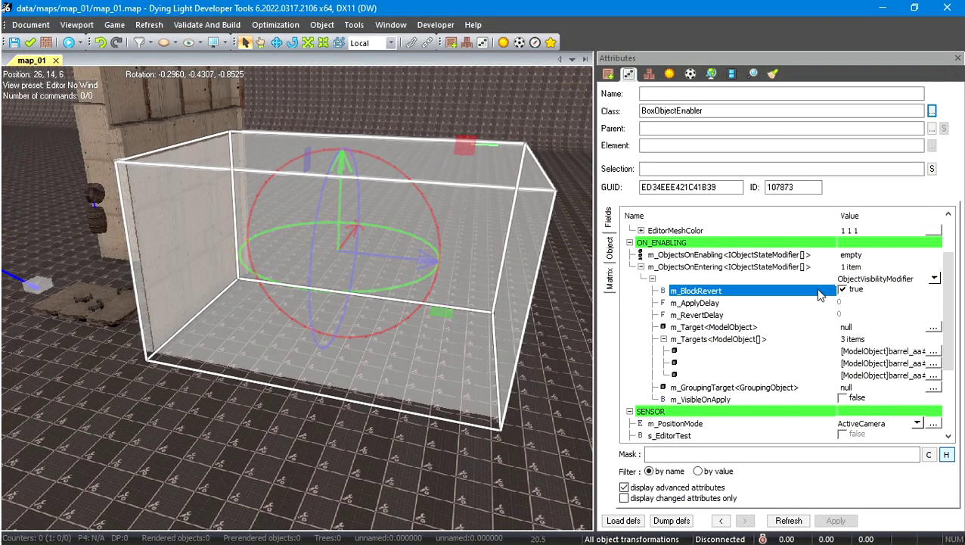
Step: Select the small BoxObjectEnabler beside the slab and enable m_BlockRevert on its second m_ObjectsOnEnabling visibility modifier
mouse_move(488, 321)
right_down()
mouse_move(470, 347)
mouse_move(485, 333)
right_up()
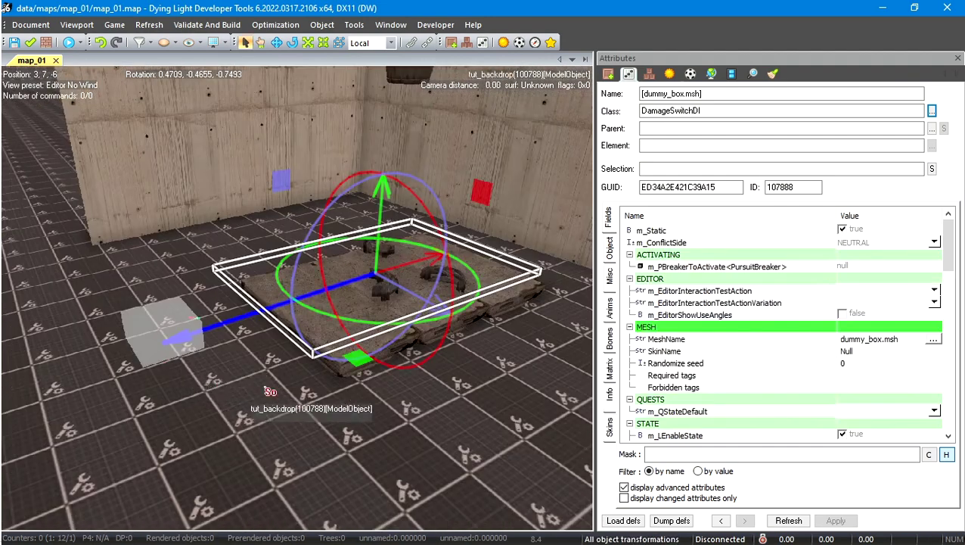
key(s)
right_drag(303, 398, 315, 393)
click(232, 353)
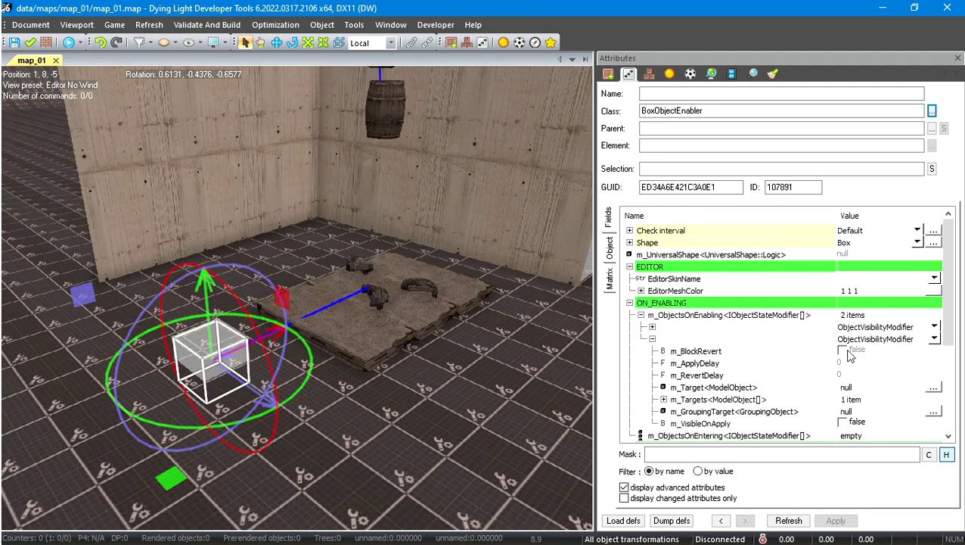
click(843, 351)
right_drag(499, 501, 488, 475)
key(w)
scroll(952, 324, down, 1)
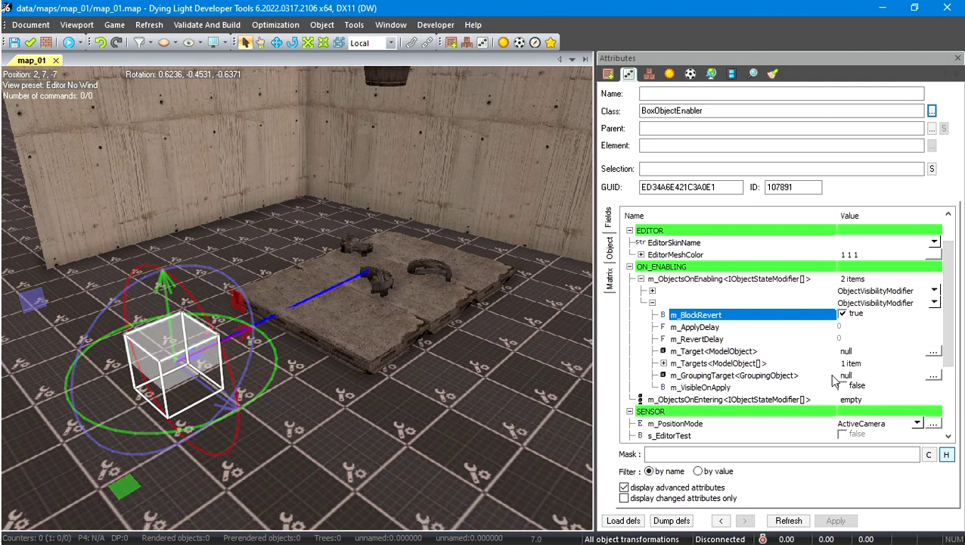
Step: Collapse the second m_ObjectsOnEnabling modifier of the small BoxObjectEnabler and enable m_BlockRevert on the first one
drag(950, 321, 953, 327)
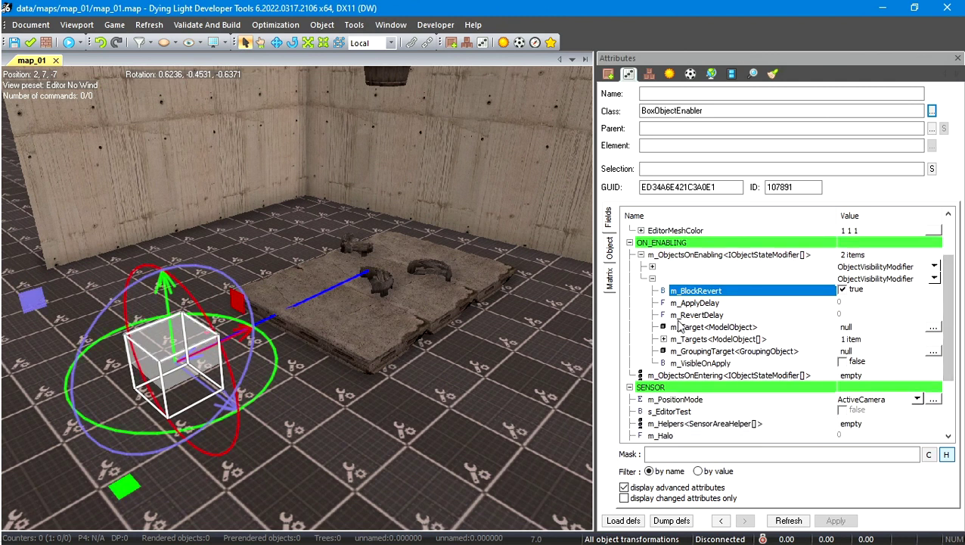
click(652, 278)
click(652, 266)
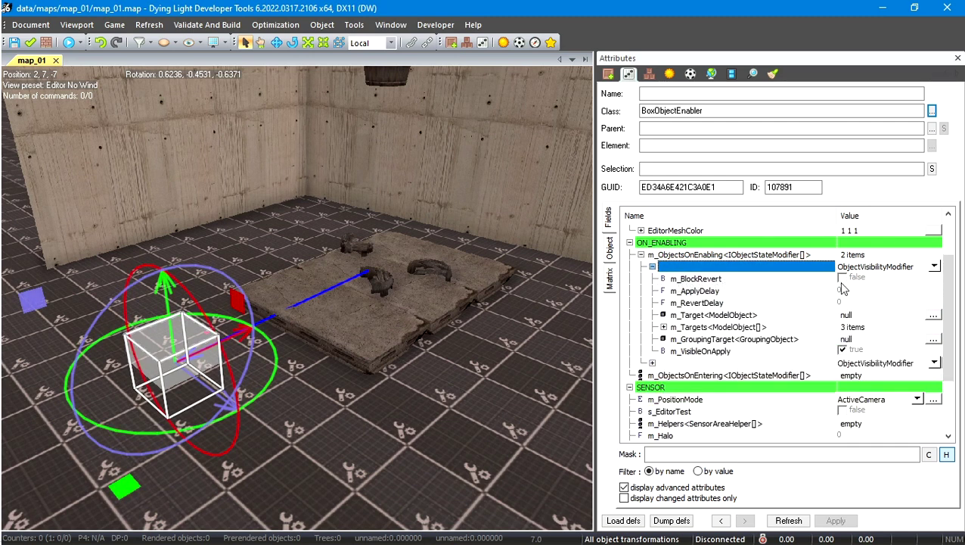
click(842, 281)
right_drag(454, 128, 492, 390)
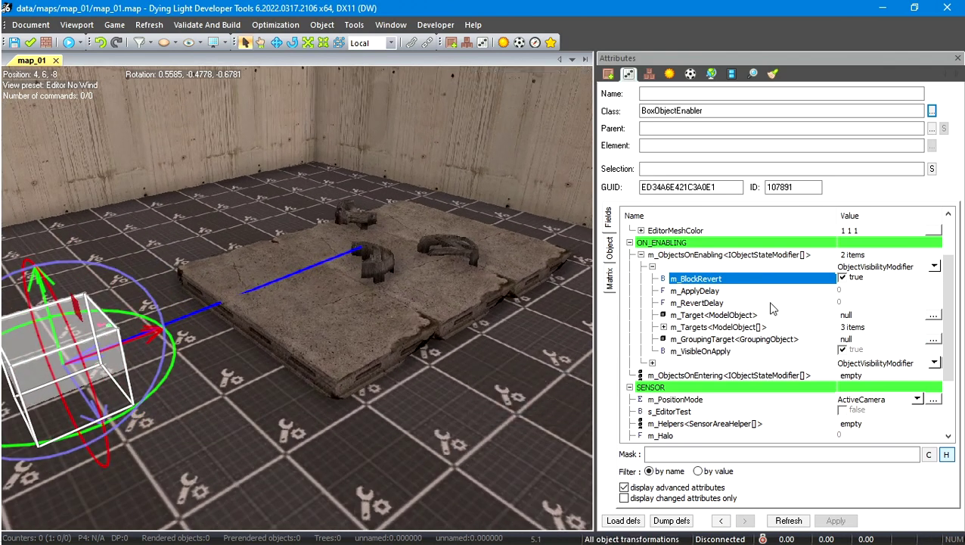
key(f)
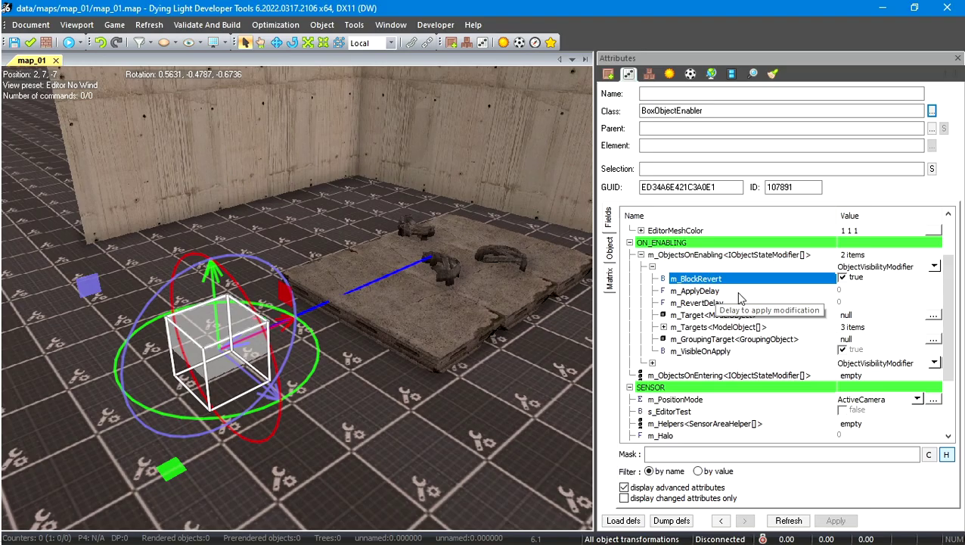
key(f)
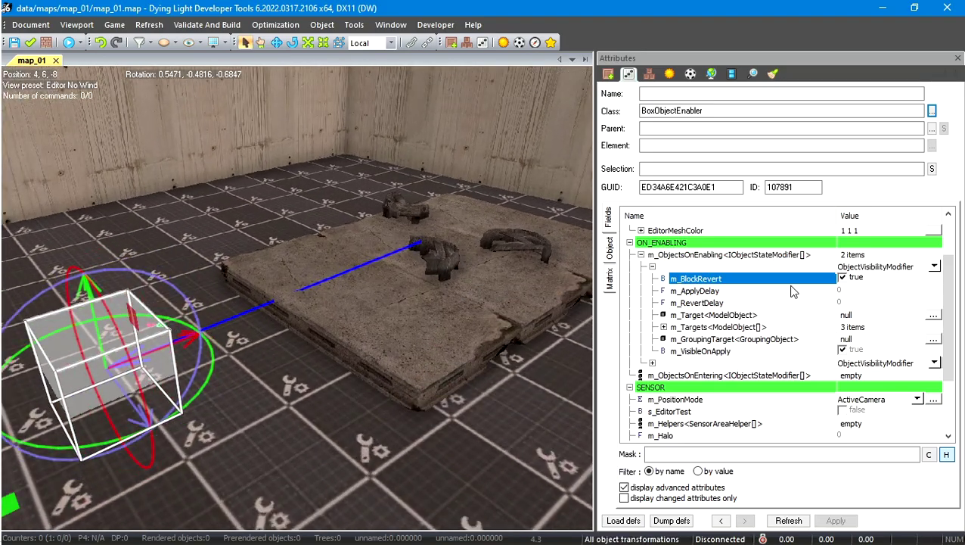
Step: Select the large BoxObjectEnabler volume beside the concrete wall to examine its on-entering visibility modifier
middle_drag(454, 355, 491, 272)
click(454, 270)
scroll(767, 401, down, 2)
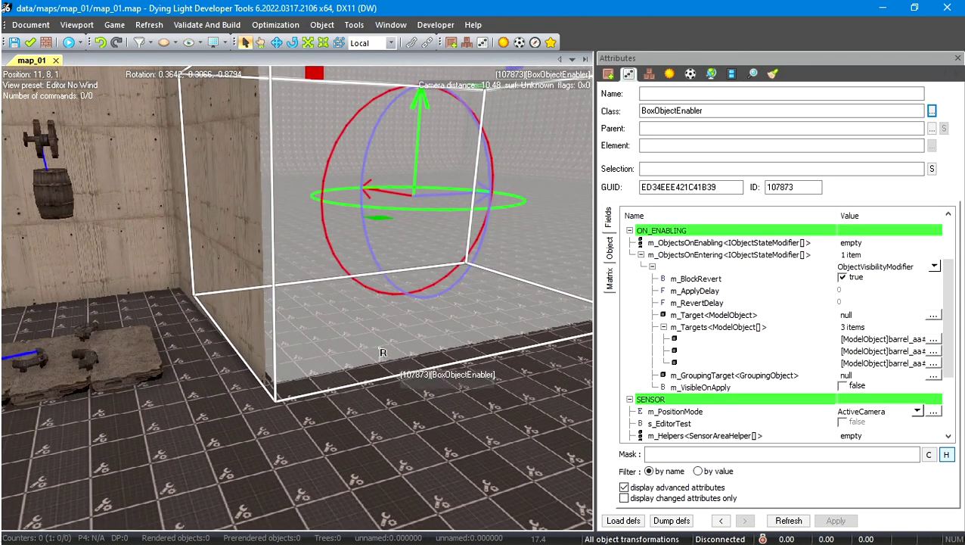
middle_drag(382, 353, 428, 354)
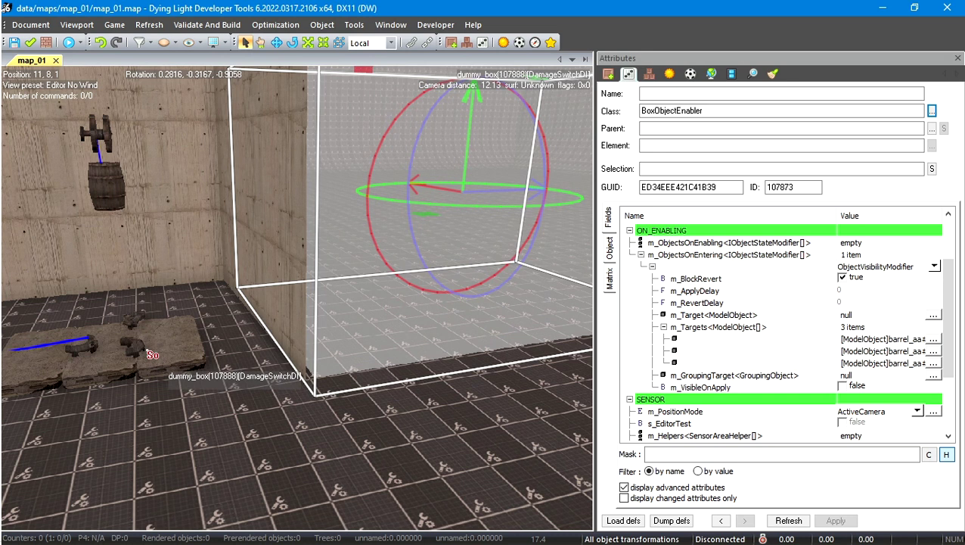
Step: Try an m_ApplyDelay of 5 on the large enabler's on-entering modifier and reset it to 0
click(853, 291)
text(5)
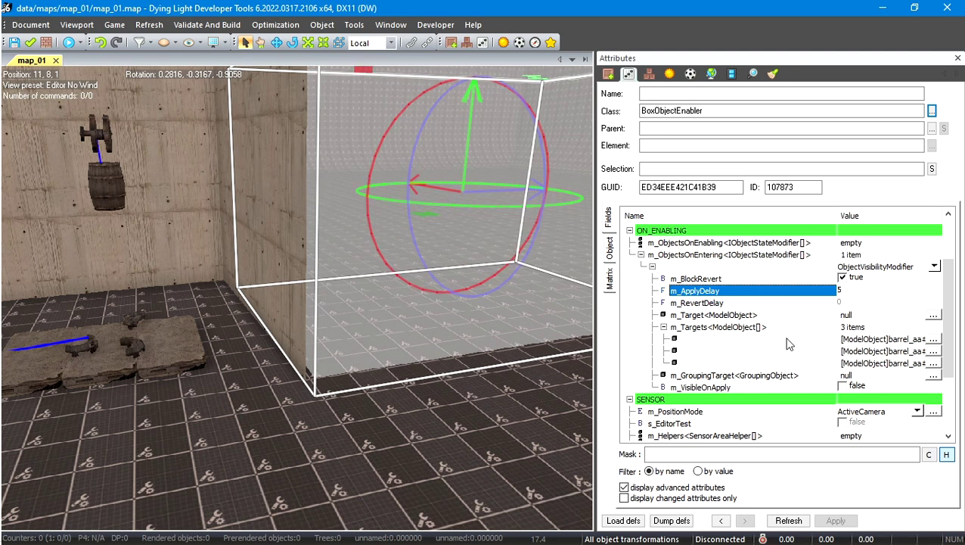
right_drag(522, 356, 464, 445)
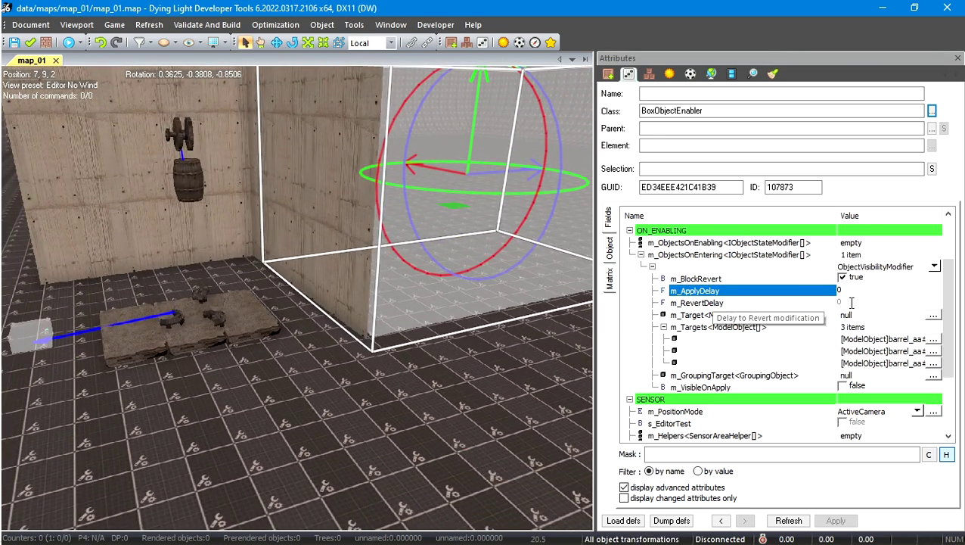
Step: Disable m_BlockRevert on the large enabler's on-entering modifier, with m_ApplyDelay set to 5 and m_RevertDelay set to 10
click(843, 278)
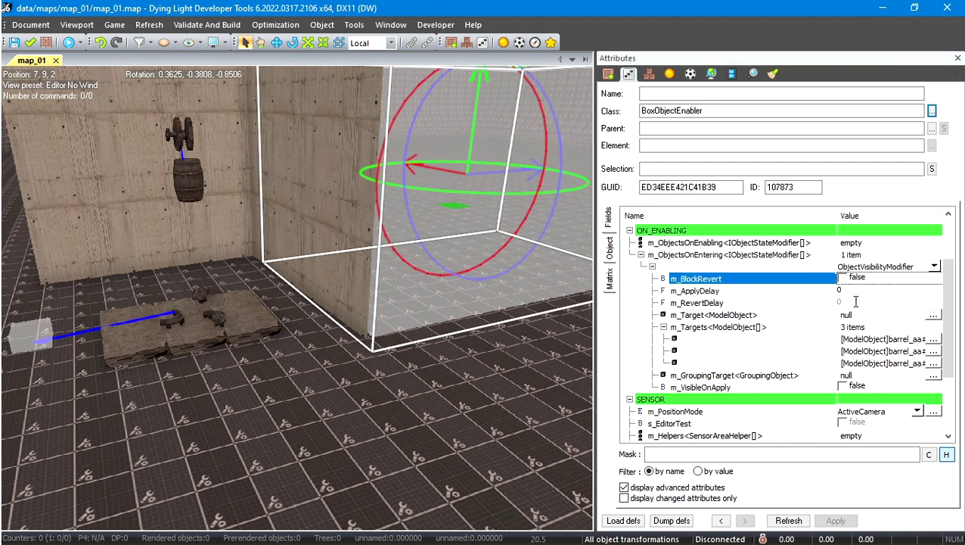
click(845, 290)
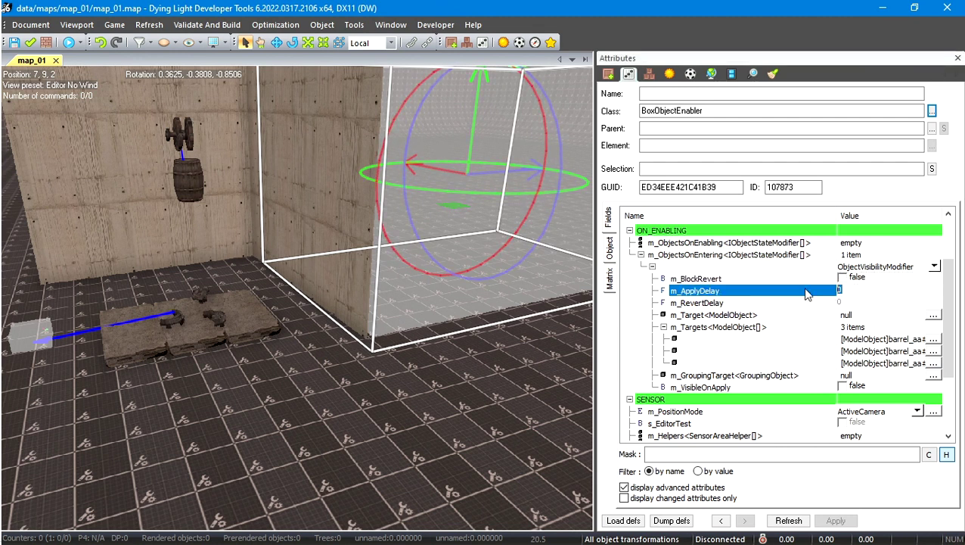
click(826, 303)
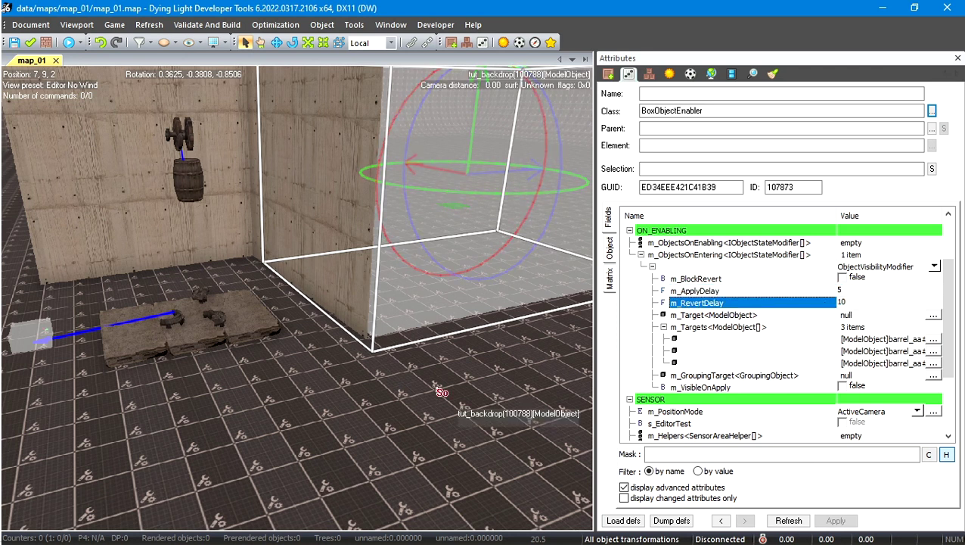
right_drag(458, 390, 479, 371)
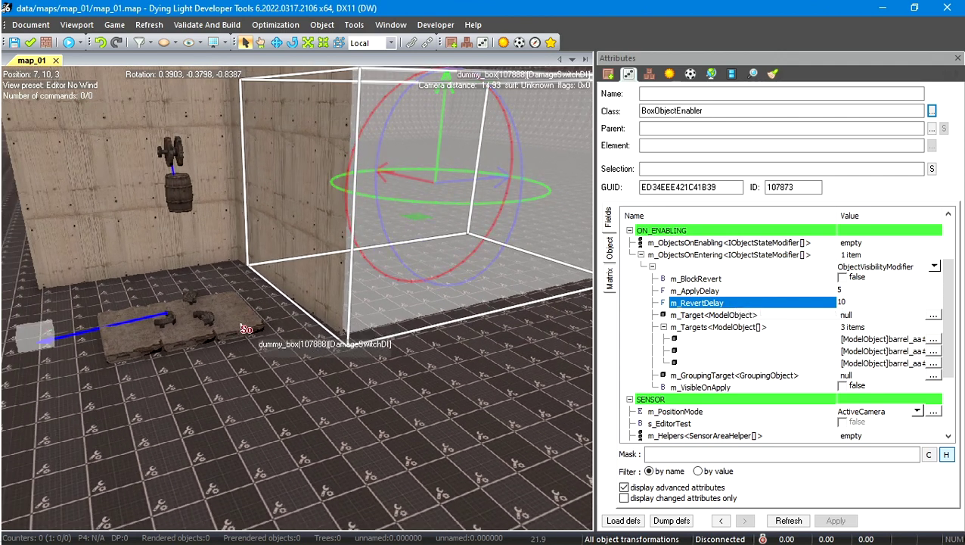
Step: Examine the apply and revert delay settings alongside the large enabler volume and the nearby platform
click(850, 292)
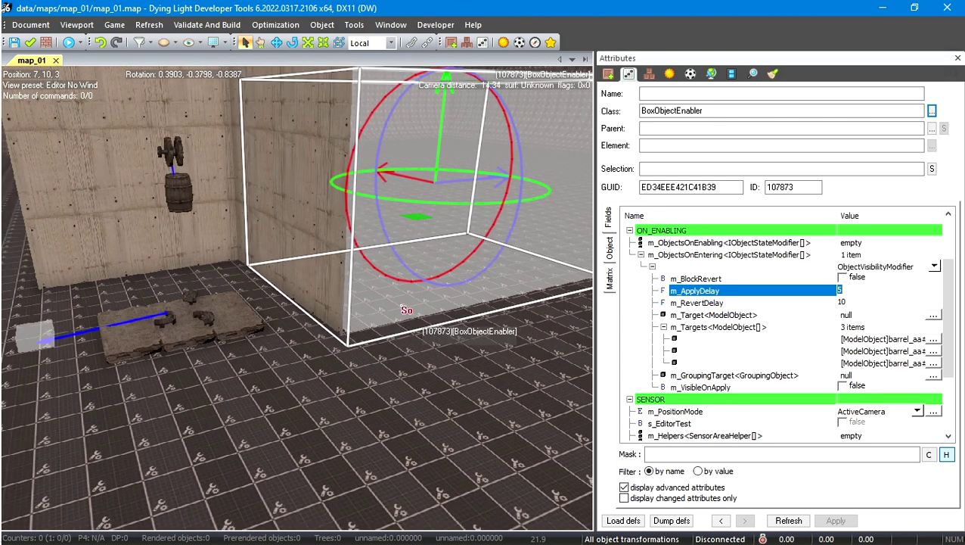
right_drag(428, 339, 433, 343)
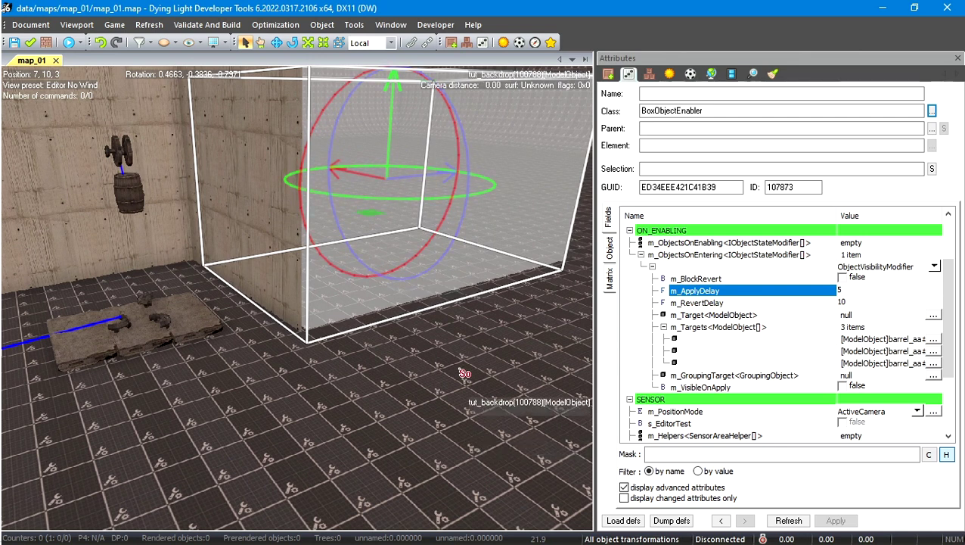
right_drag(330, 316, 326, 318)
key(s)
key(a)
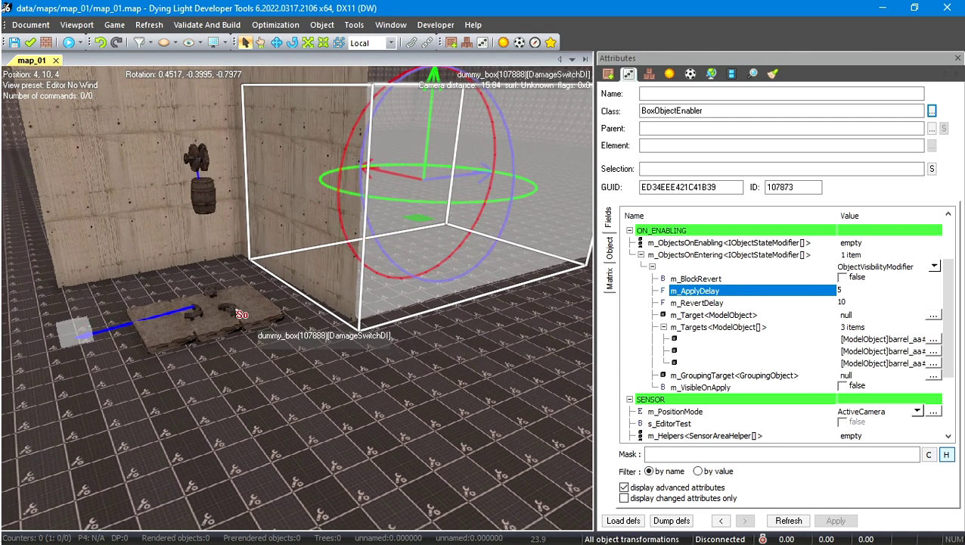
key(w)
right_drag(375, 392, 386, 389)
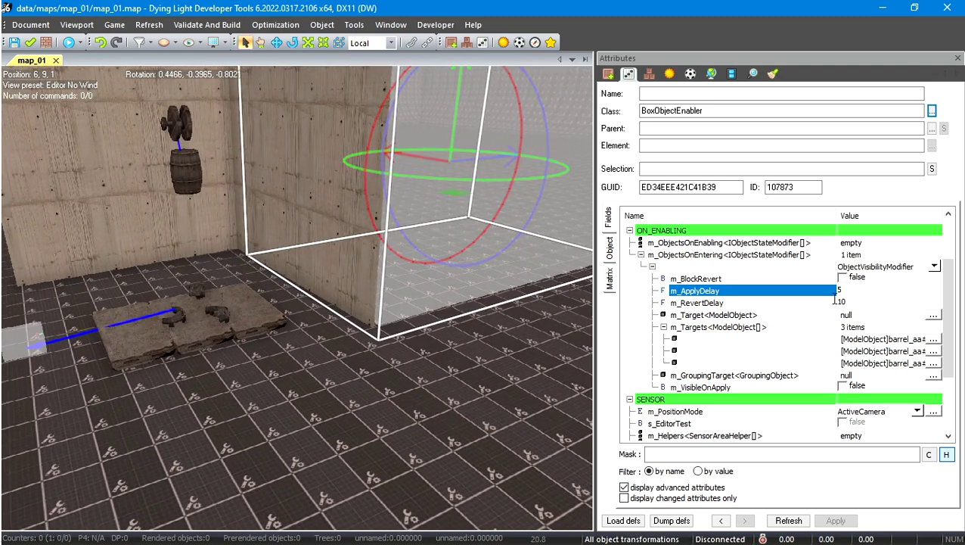
right_drag(448, 297, 412, 304)
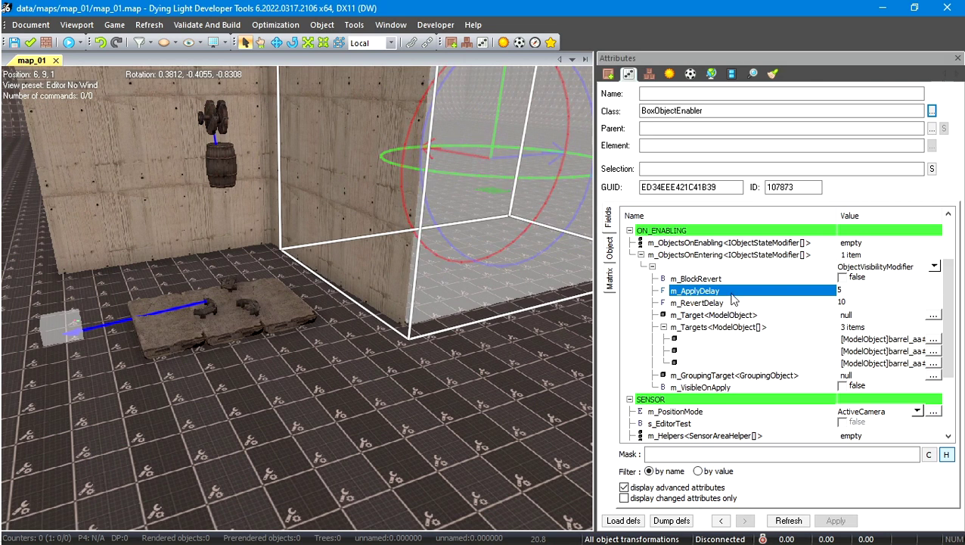
Step: Reset m_ApplyDelay and m_RevertDelay to 0 and enable m_BlockRevert on the on-entering modifier
click(807, 290)
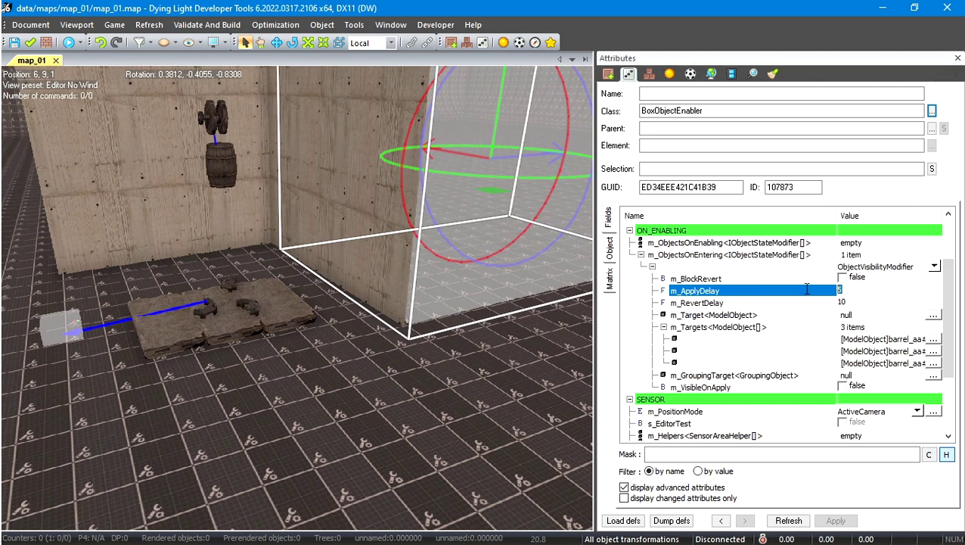
click(845, 302)
text(0)
click(842, 278)
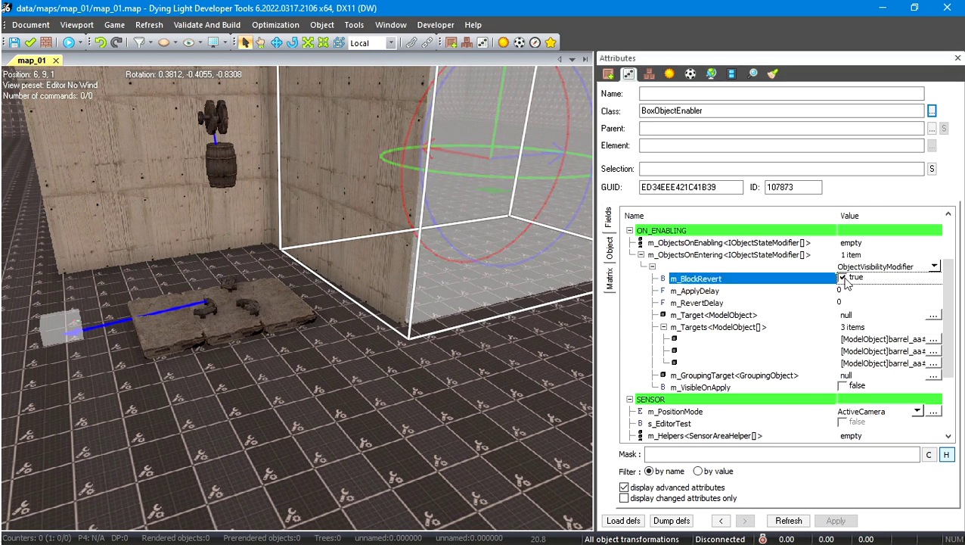
Step: Select the small BoxObjectEnabler beside the stone platform and collapse its m_ObjectsOnEnabling list
right_drag(487, 386, 485, 416)
key(s)
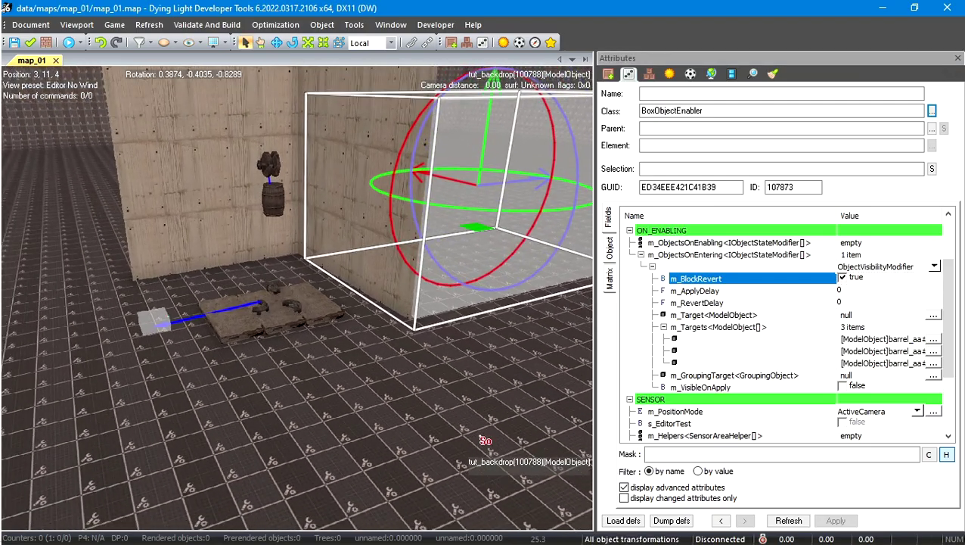
click(485, 422)
click(511, 215)
key(w)
right_drag(493, 363, 468, 389)
key(a)
click(265, 340)
key(w)
key(a)
right_drag(386, 397, 396, 401)
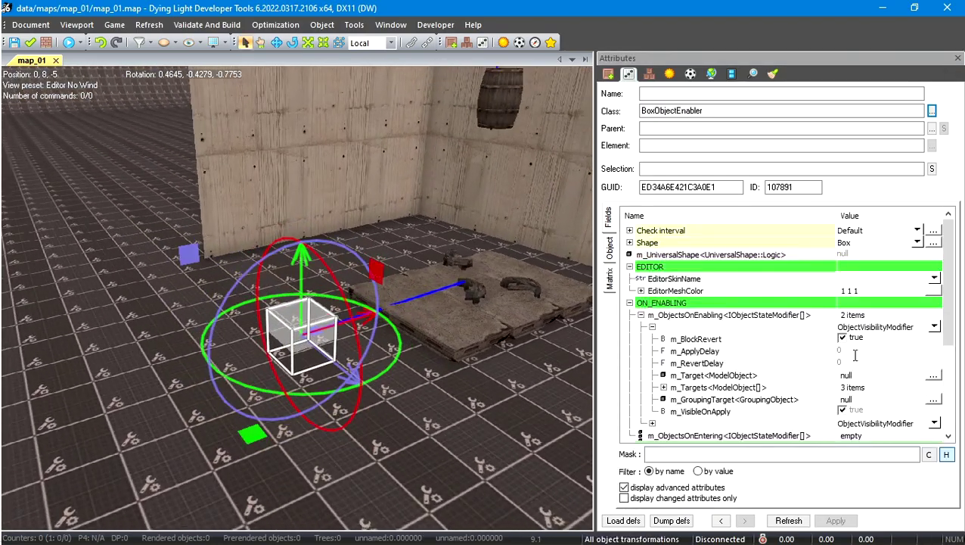
click(652, 327)
click(641, 316)
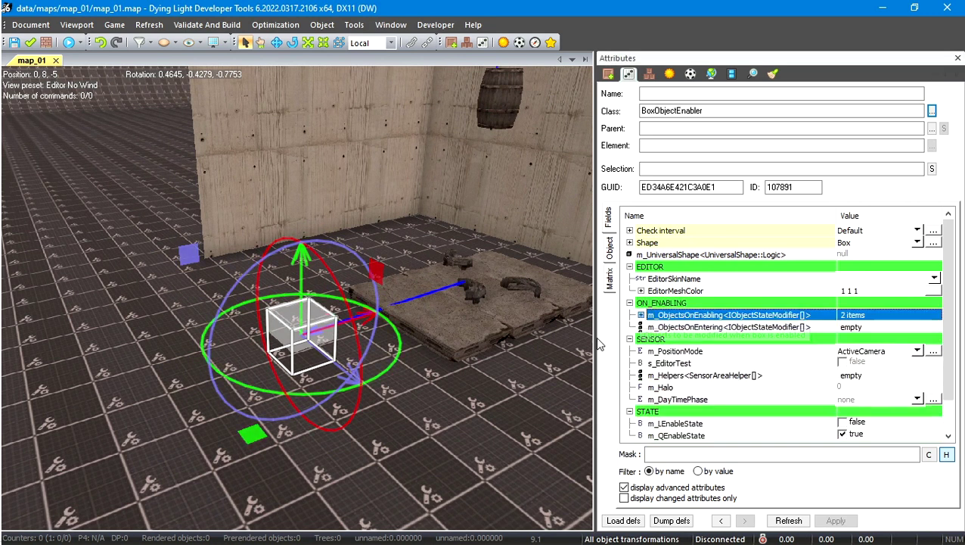
Step: Select the dummy_box.msh DamageSwitchDI over the stone platform and examine its attributes and link to the small enabler
click(478, 403)
key(d)
right_drag(447, 326, 481, 415)
key(s)
key(d)
right_drag(416, 376, 360, 363)
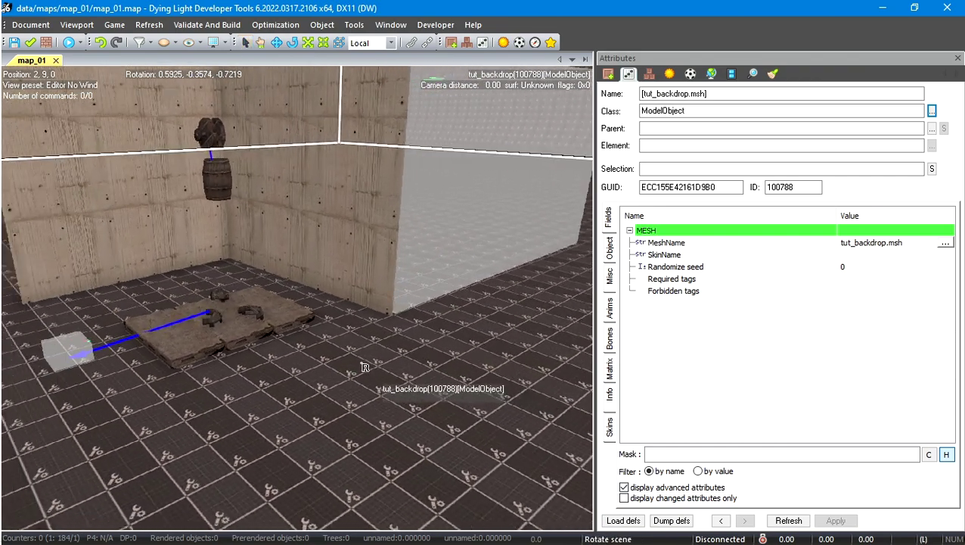
key(w)
key(a)
click(427, 307)
right_drag(432, 385, 434, 394)
key(d)
key(w)
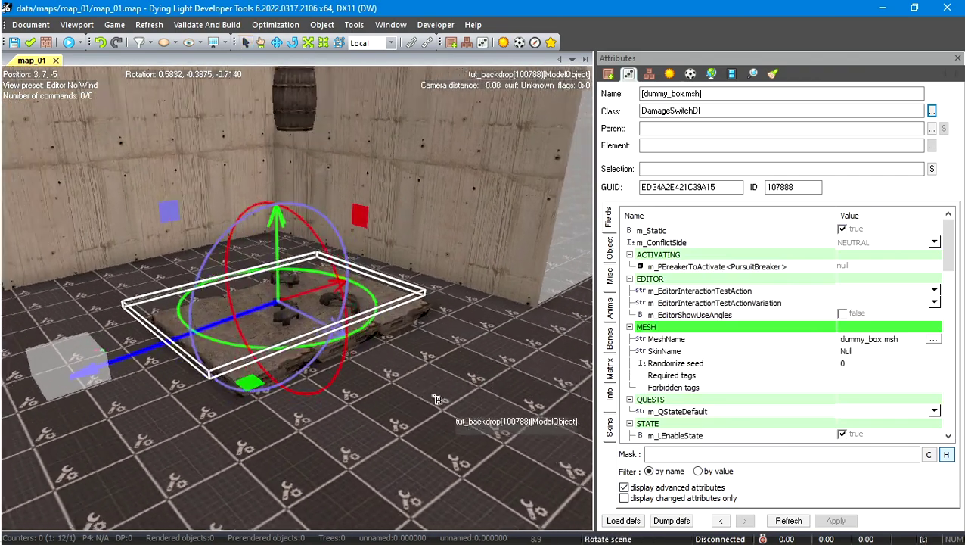
drag(952, 252, 948, 245)
right_drag(320, 410, 375, 386)
key(s)
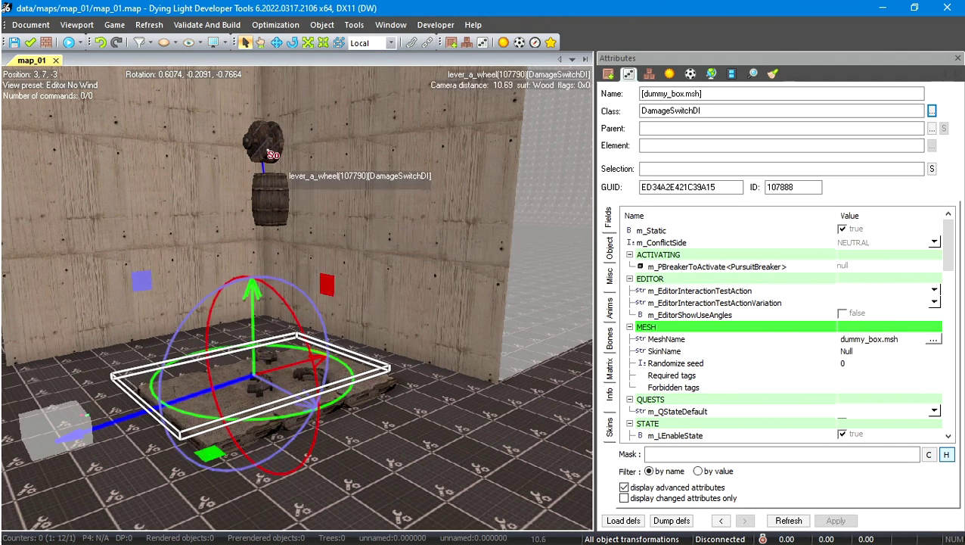
Step: Select the lever_a_wheel.msh DamageSwitchDI above the hanging barrel and display only its changed attributes
click(262, 140)
key(w)
key(a)
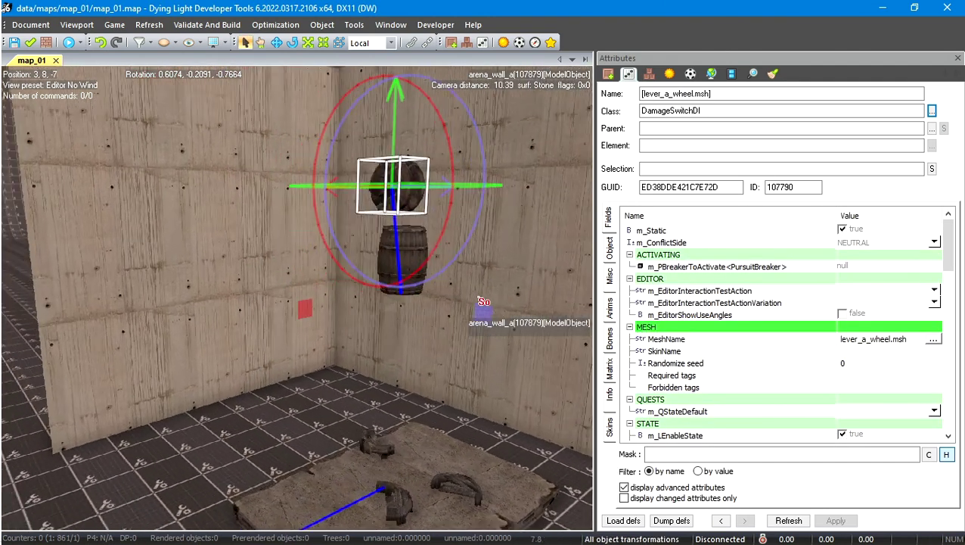
key(s)
key(d)
key(w)
middle_drag(416, 298, 407, 305)
key(w)
right_drag(407, 305, 385, 314)
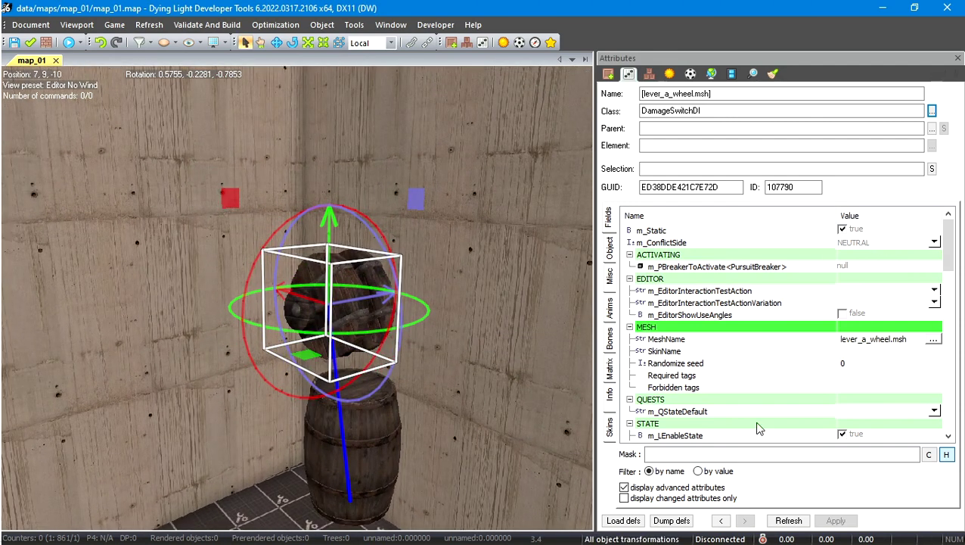
click(625, 498)
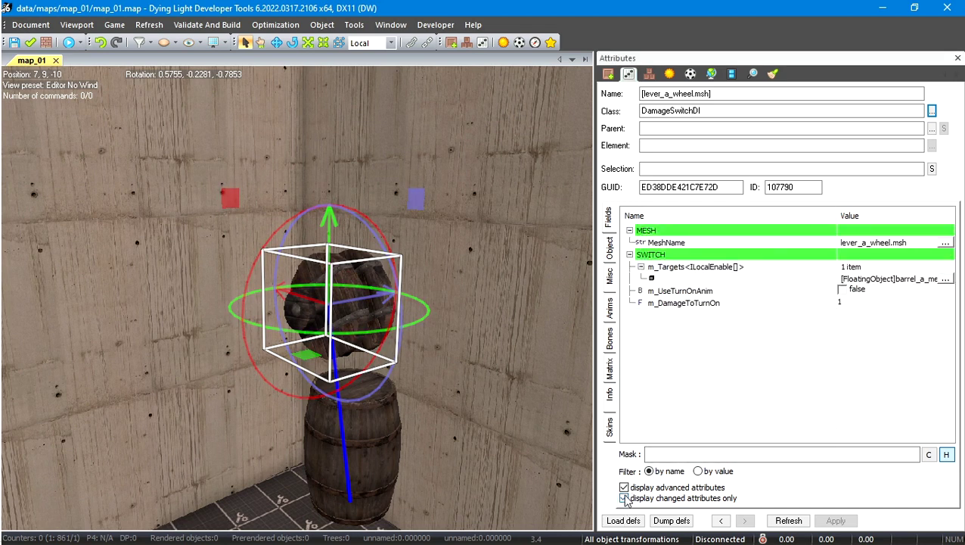
Step: Examine the wheel switch, its linked barrel and its switch settings from several angles, and display all its attributes again
scroll(385, 362, down, 5)
middle_drag(446, 427, 413, 393)
scroll(411, 389, up, 2)
middle_drag(402, 349, 403, 377)
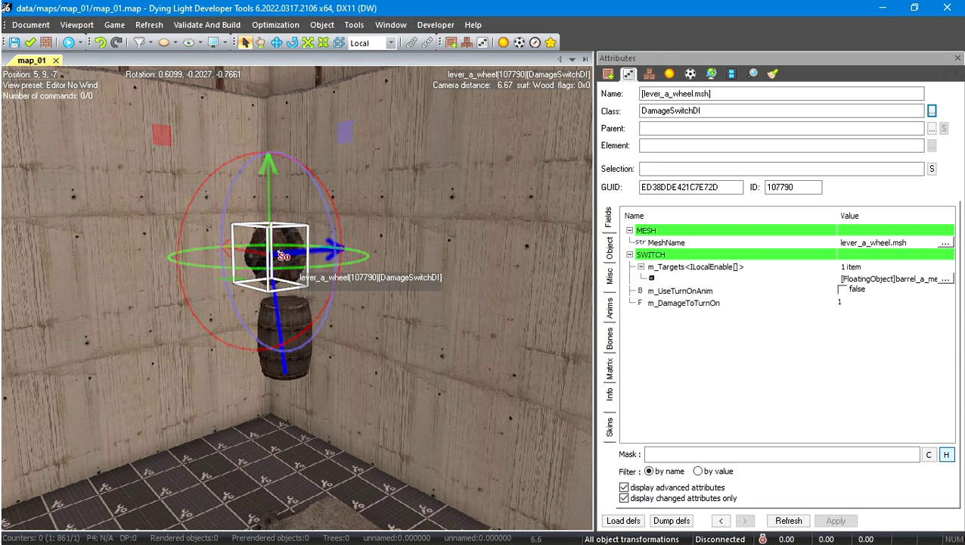
alt+middle_drag(356, 432, 397, 481)
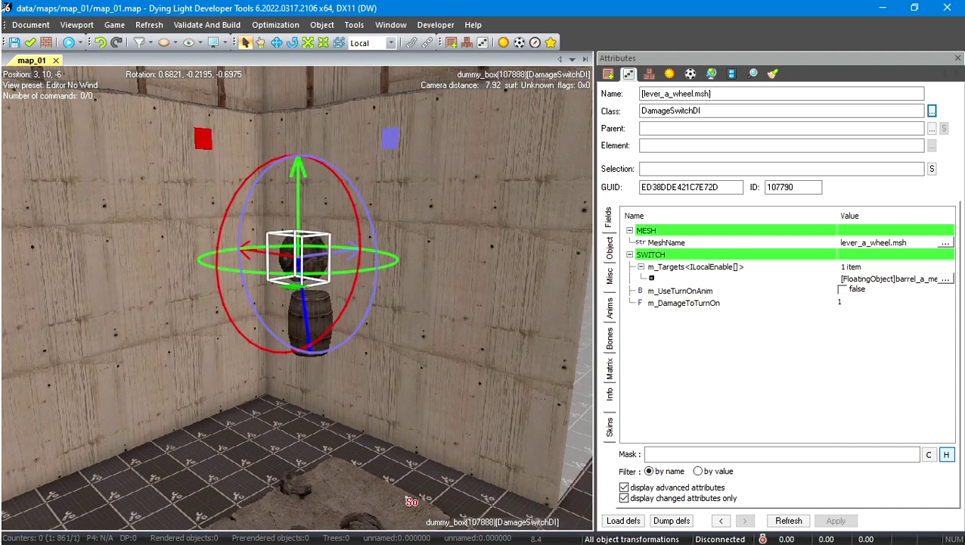
middle_drag(348, 441, 355, 423)
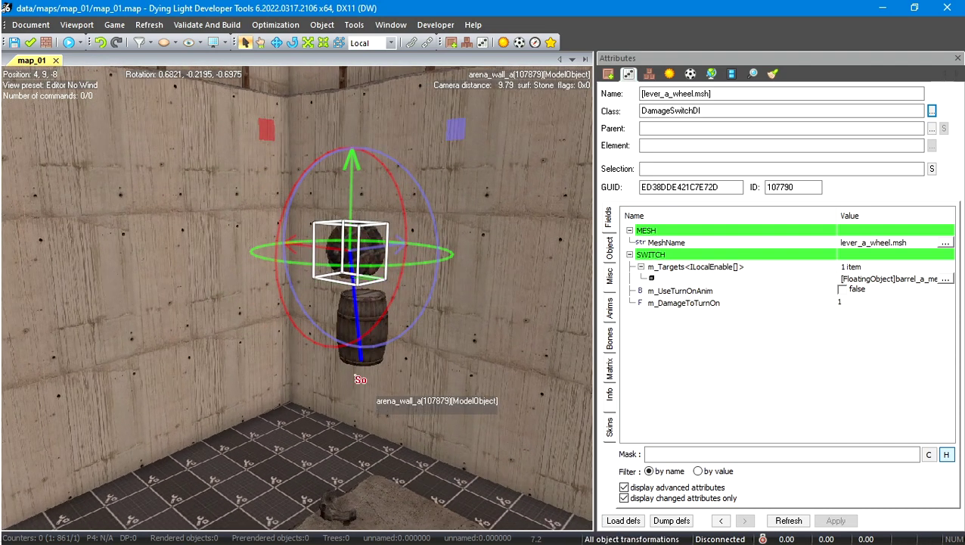
scroll(354, 341, down, 2)
alt+middle_drag(354, 342, 349, 371)
scroll(348, 371, down, 2)
mouse_move(343, 454)
alt+middle_down()
mouse_move(326, 445)
mouse_move(345, 469)
mouse_move(357, 456)
alt+middle_up()
scroll(345, 470, up, 3)
scroll(340, 444, down, 1)
alt+middle_drag(348, 266, 278, 329)
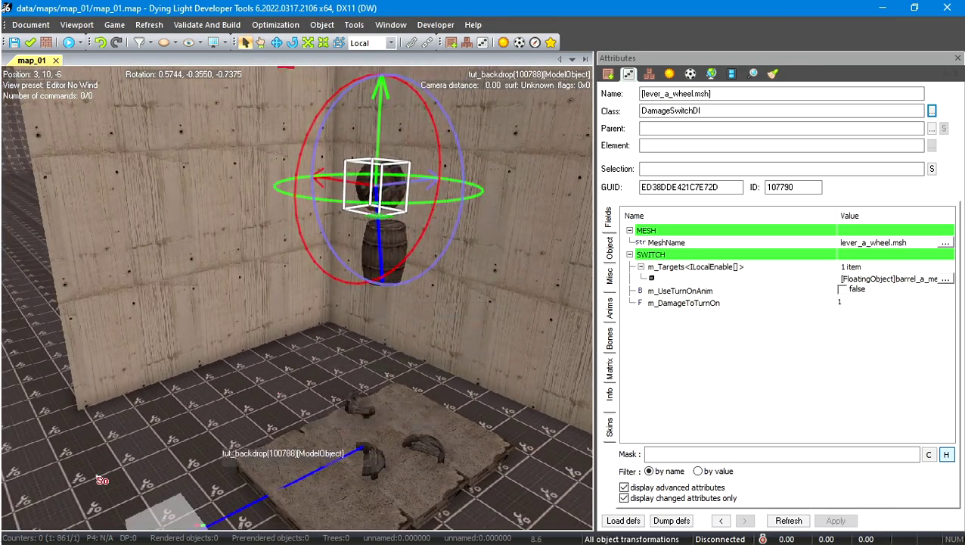
alt+middle_drag(420, 237, 357, 292)
scroll(434, 274, down, 2)
middle_drag(265, 244, 299, 372)
scroll(299, 372, up, 4)
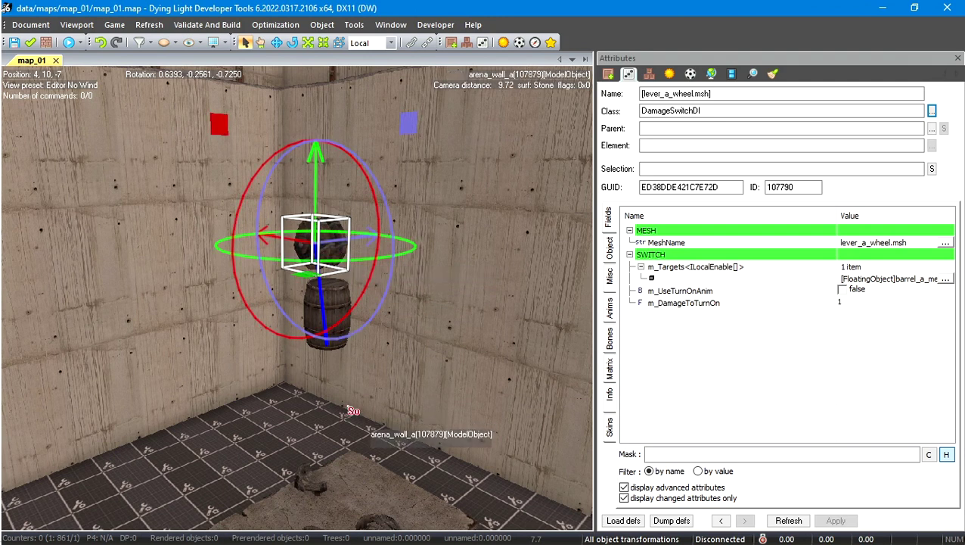
alt+middle_drag(349, 409, 355, 326)
scroll(355, 387, up, 2)
scroll(424, 446, down, 3)
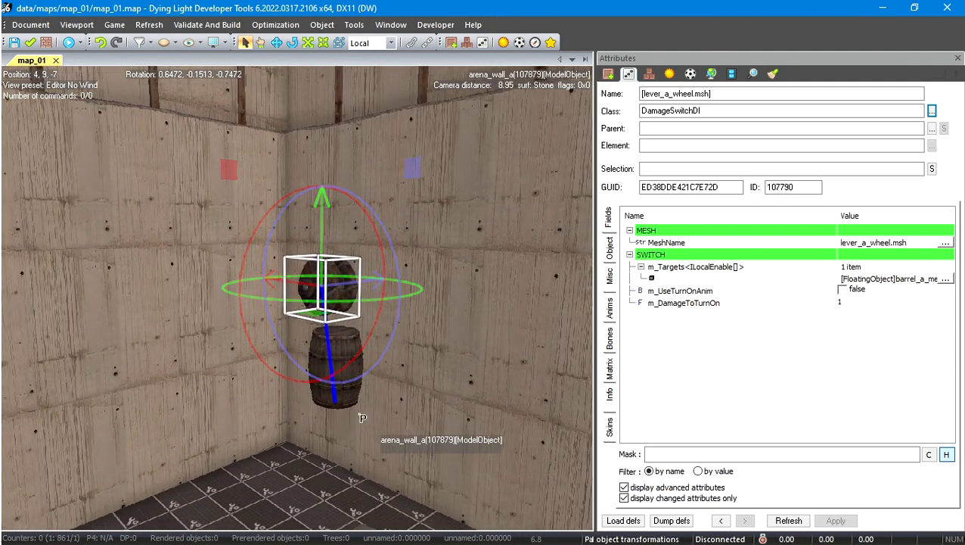
middle_drag(360, 417, 354, 414)
scroll(296, 295, up, 2)
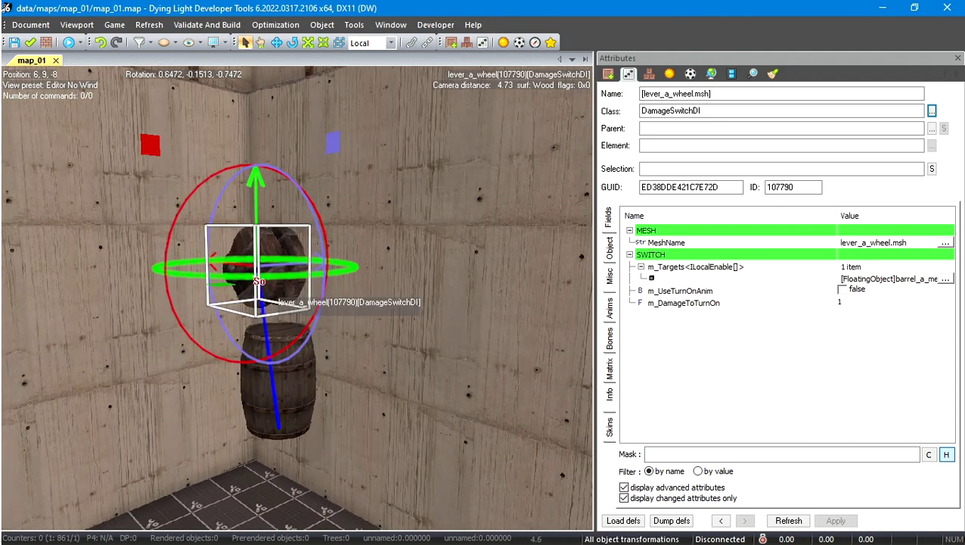
scroll(378, 336, down, 2)
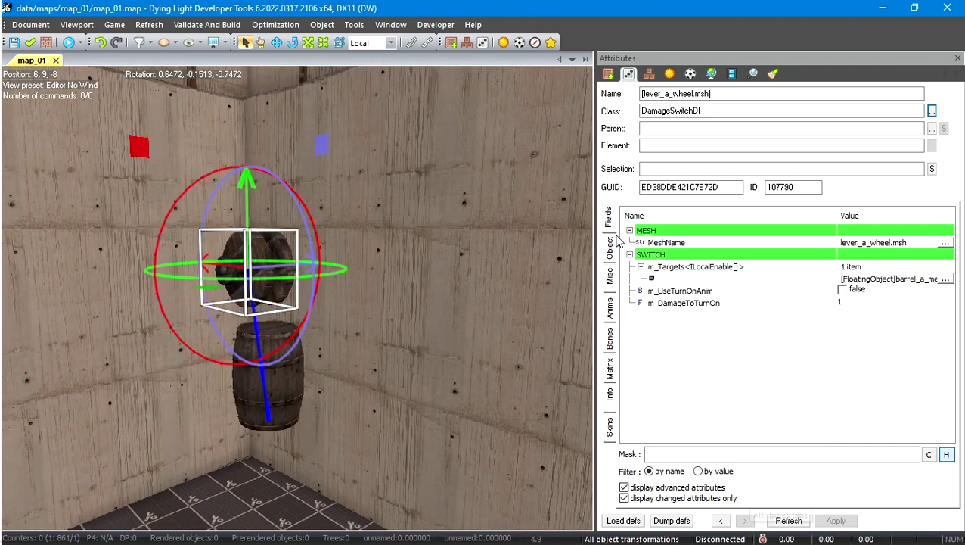
scroll(325, 283, up, 1)
right_drag(326, 283, 351, 282)
scroll(363, 299, down, 1)
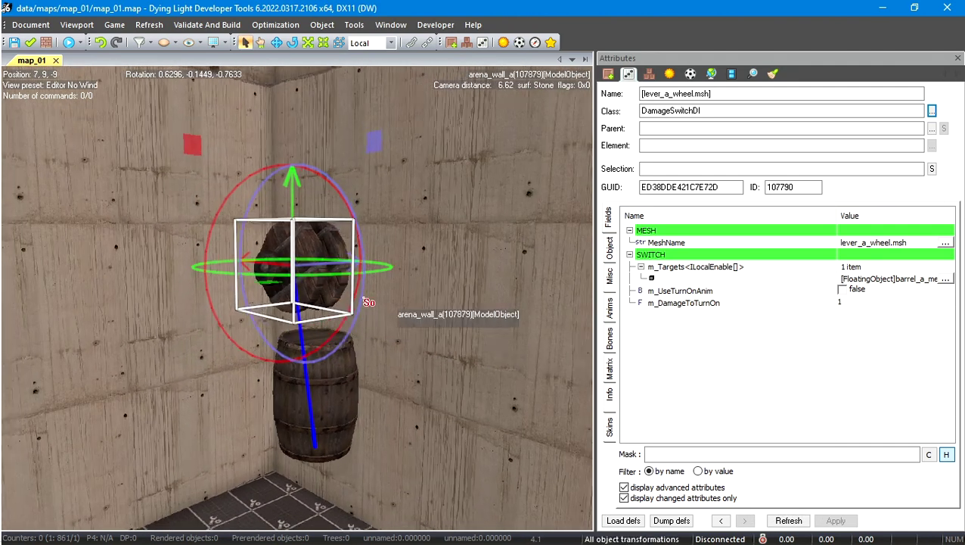
scroll(363, 298, down, 1)
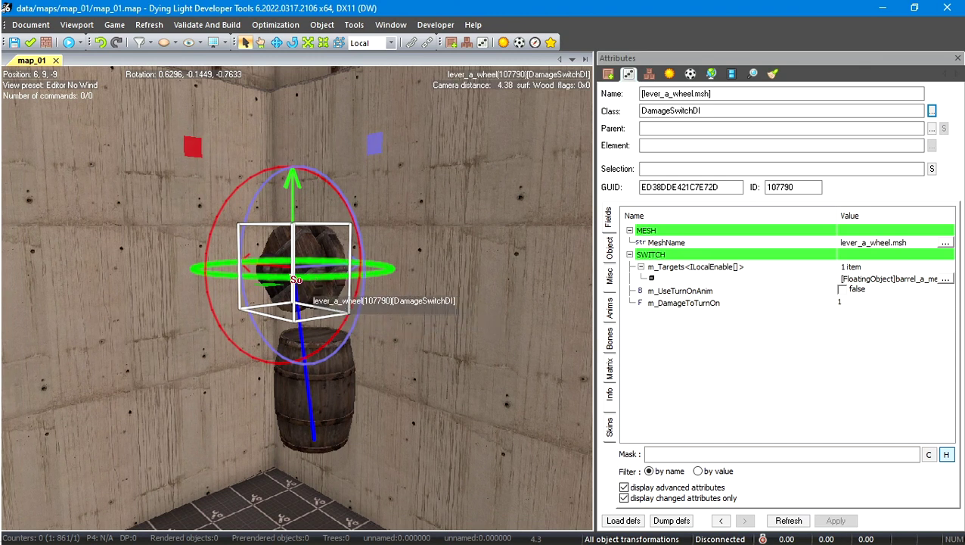
click(624, 497)
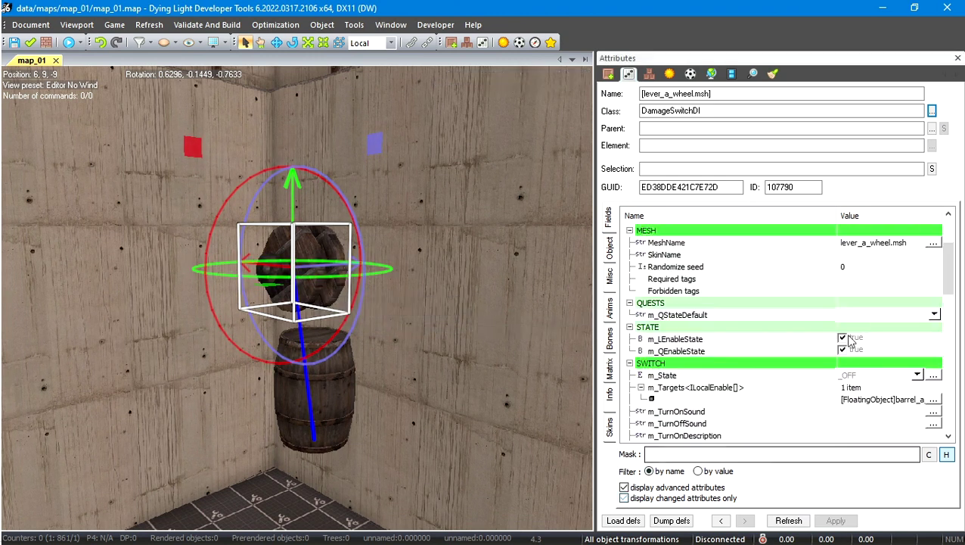
Step: Set m_ConflictSide of the lever_a_wheel.msh switch to COUNTER_PLAYER and review the other available conflict sides
drag(950, 283, 950, 252)
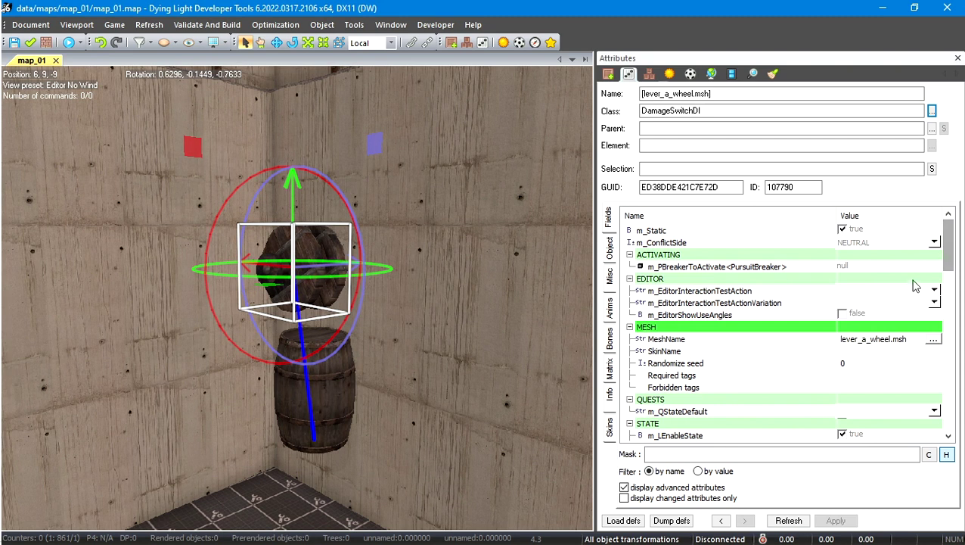
click(881, 243)
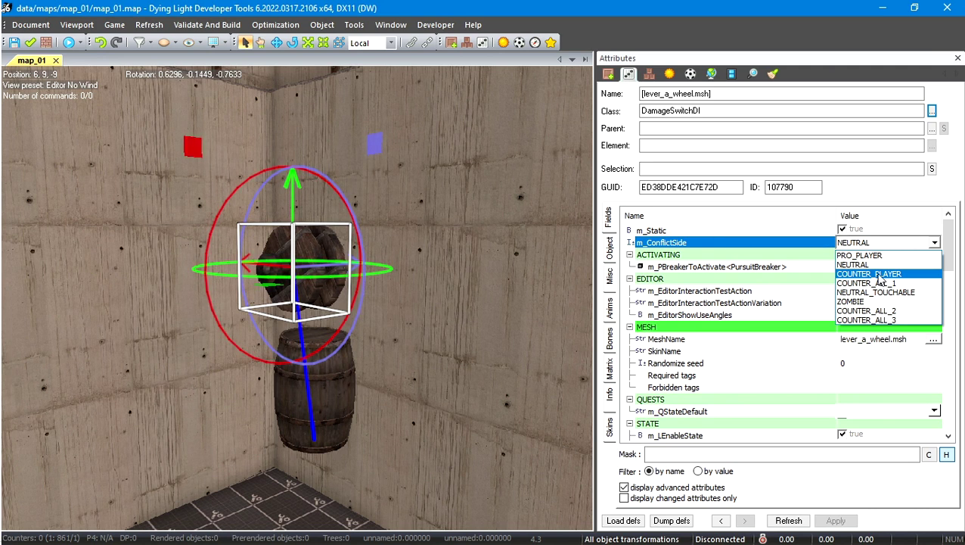
click(878, 273)
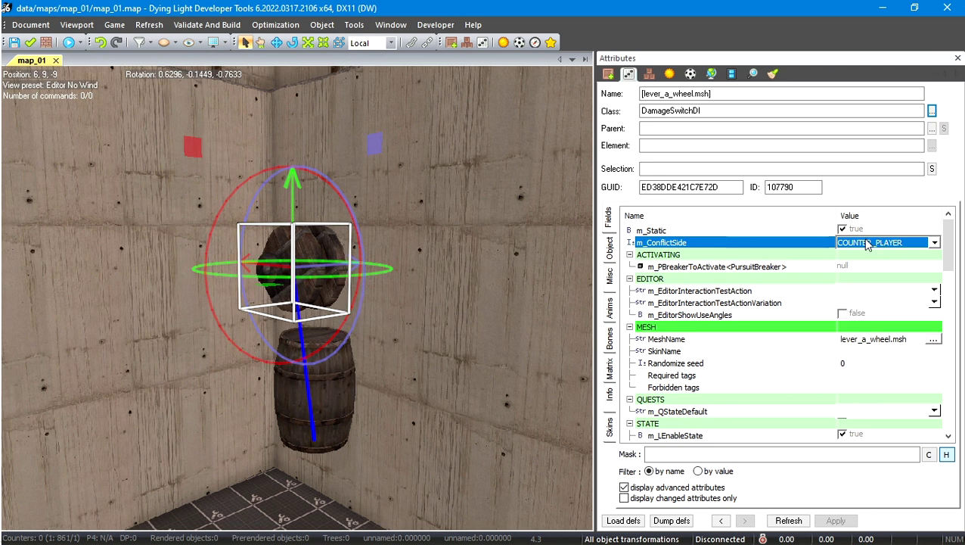
drag(949, 255, 946, 241)
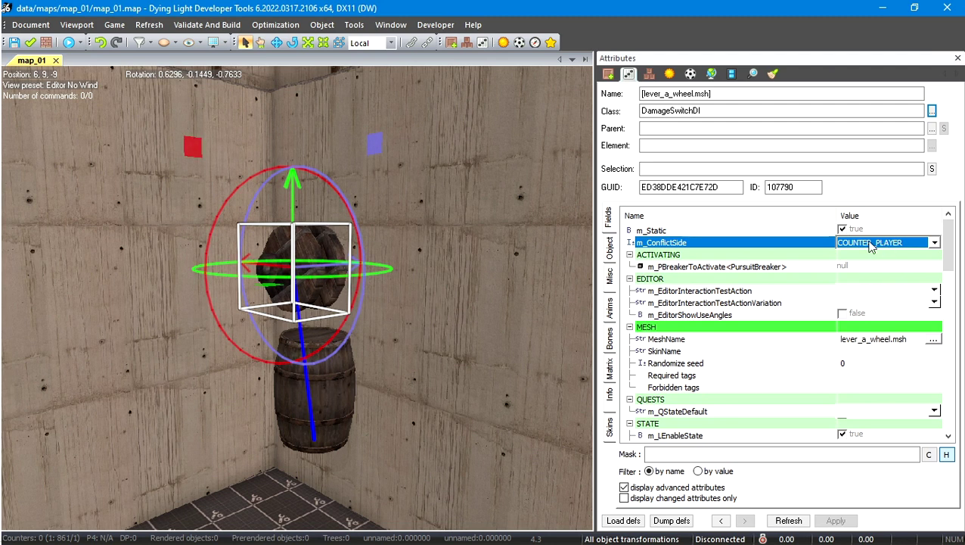
drag(950, 248, 947, 246)
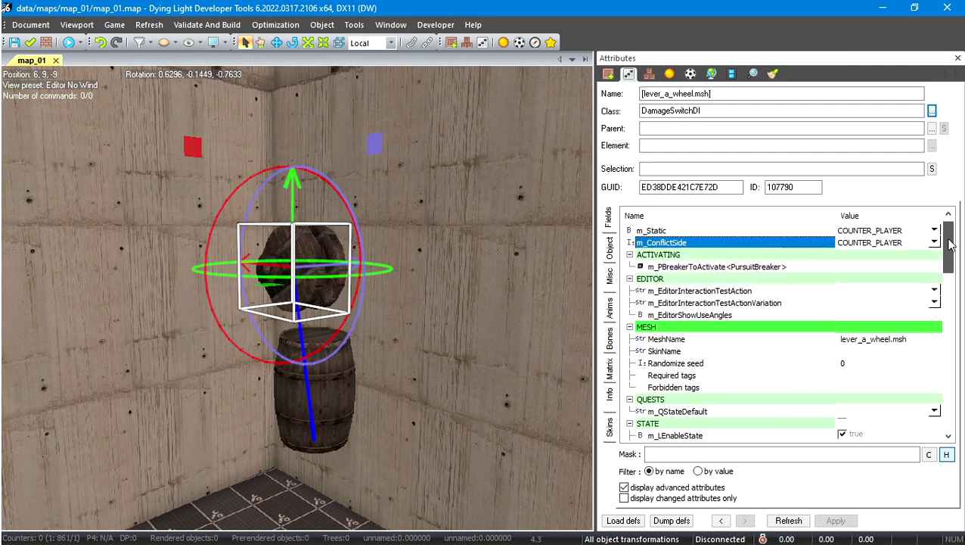
click(889, 243)
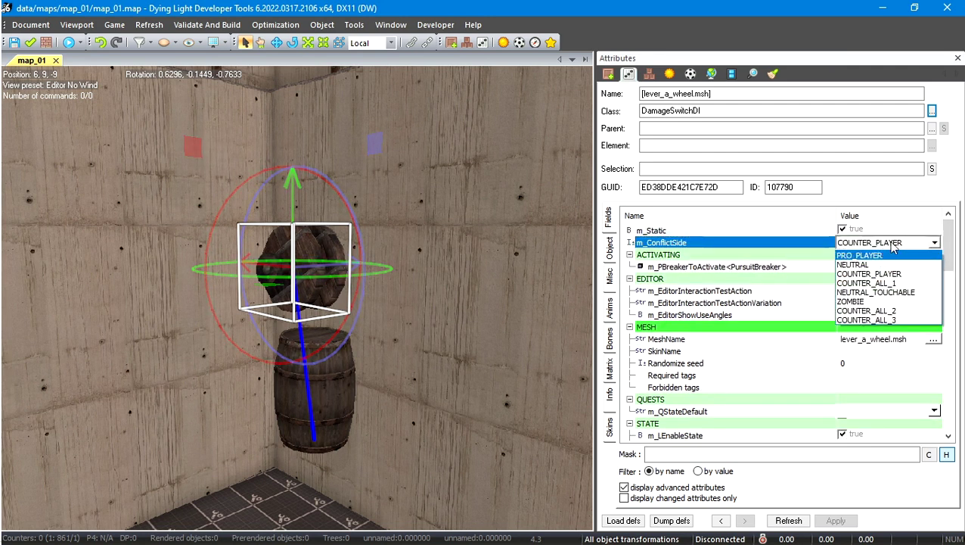
click(892, 244)
Step: Enable m_TriggeredOnlyByPlayerDamage on the lever_a_wheel.msh damage switch
drag(951, 242, 955, 315)
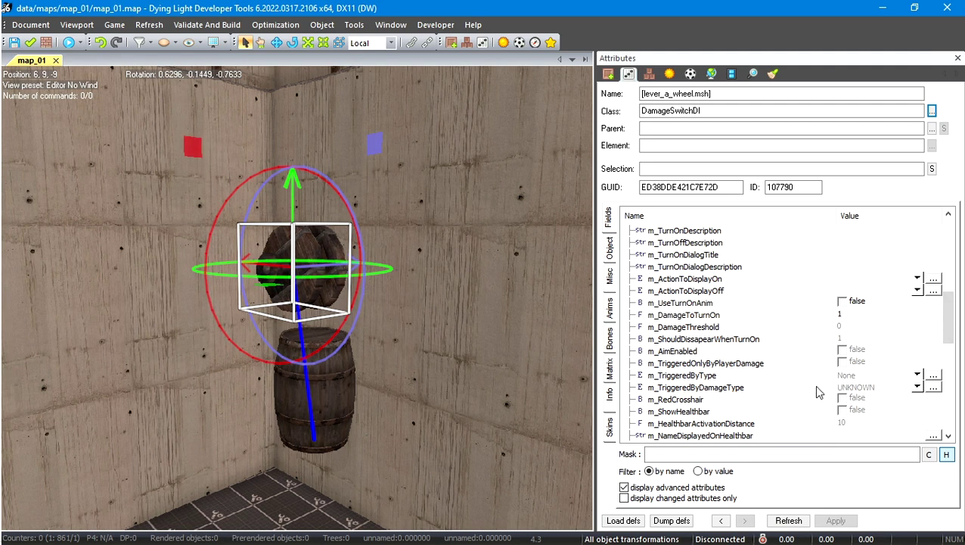
click(722, 370)
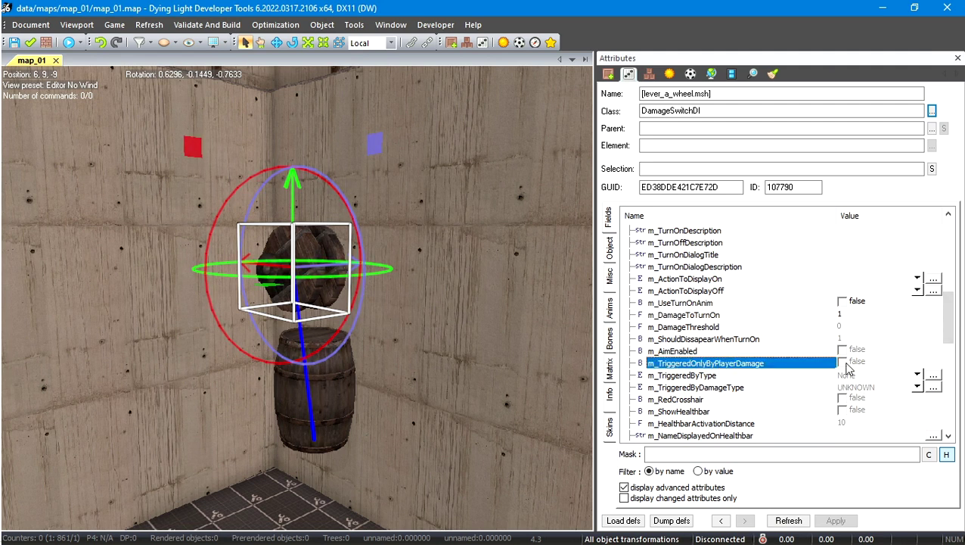
scroll(457, 366, down, 5)
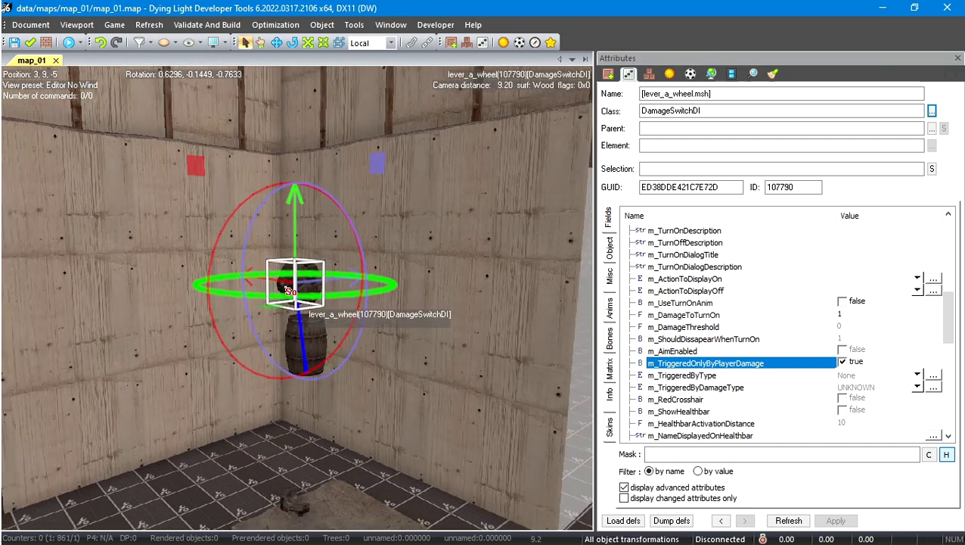
right_drag(297, 289, 306, 292)
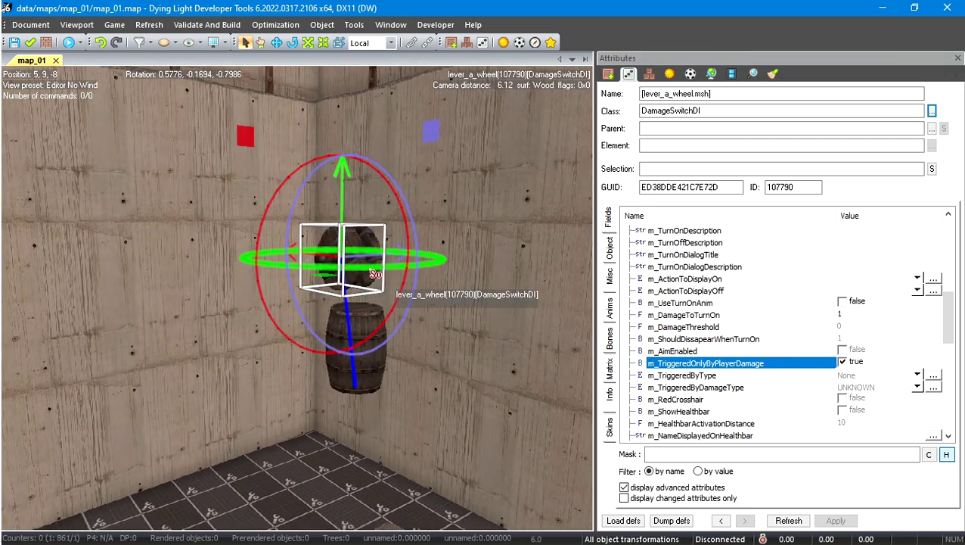
drag(950, 320, 952, 333)
Step: Select the dummy_box.msh DamageSwitchDI over the stone platform and view it together with the wheel and hanging barrel
click(379, 484)
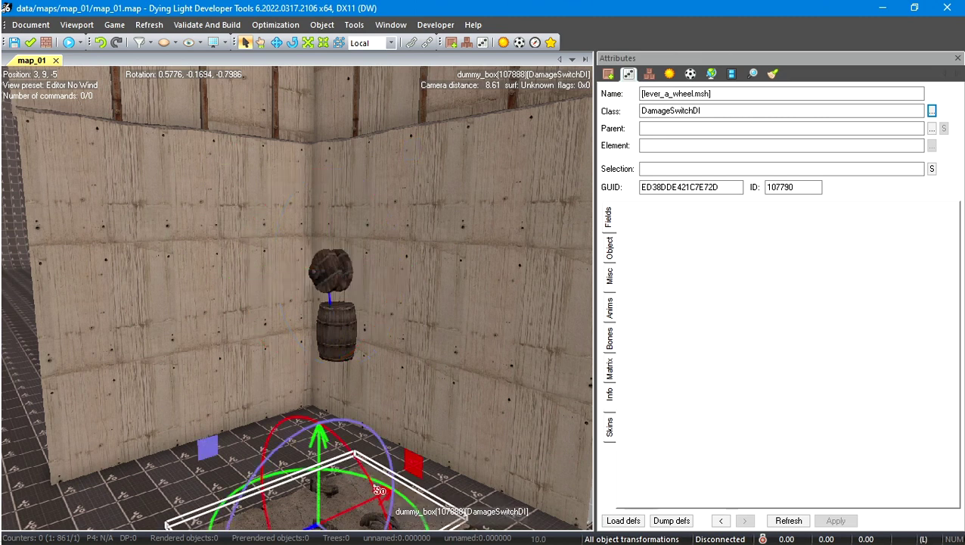
middle_drag(514, 454, 511, 414)
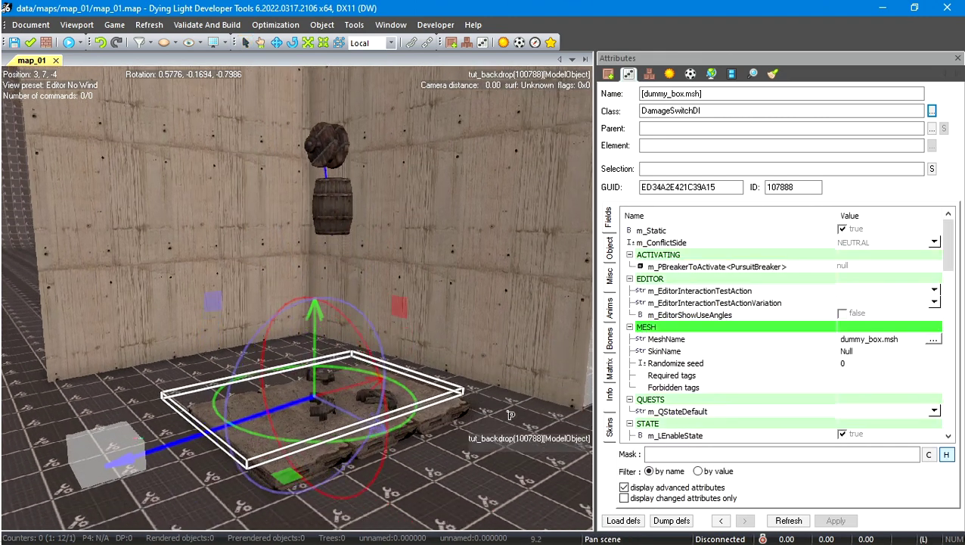
right_drag(511, 414, 427, 282)
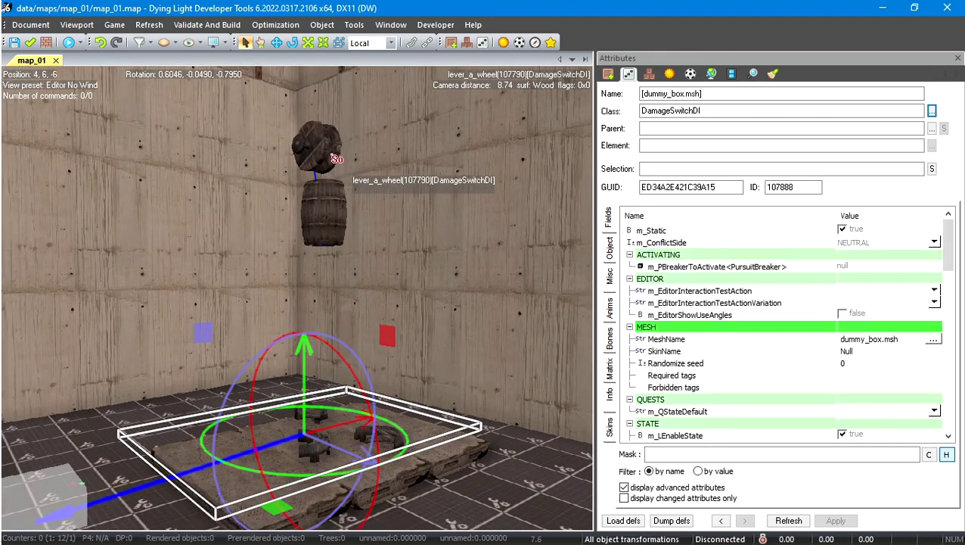
right_drag(412, 408, 312, 415)
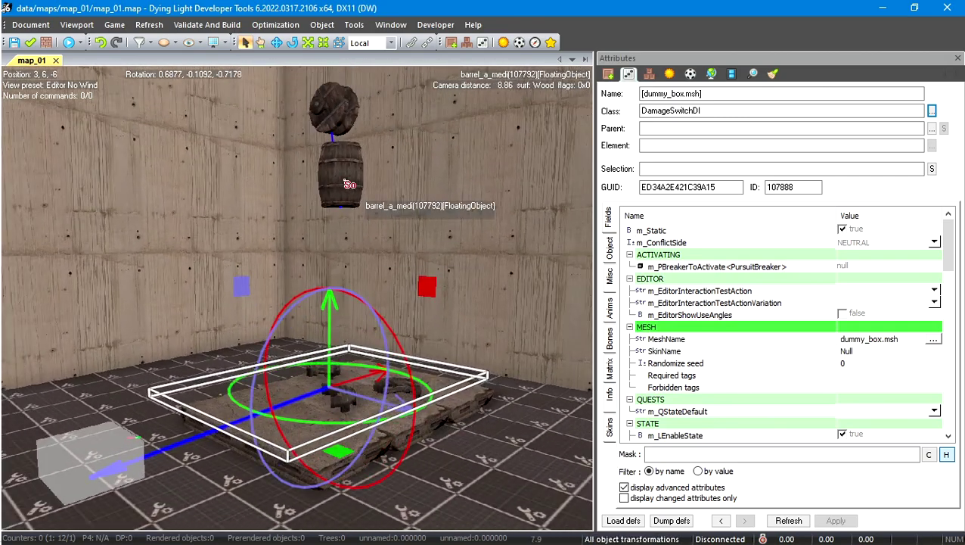
right_drag(314, 413, 377, 383)
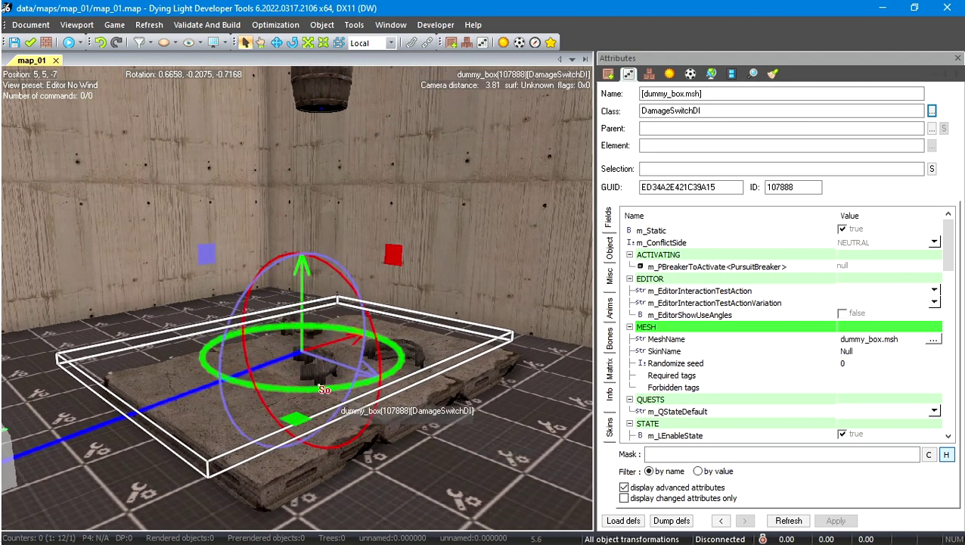
Step: Examine the dummy_box.msh switch's damage settings, including the choices for m_TriggeredByType and m_TriggeredByDamageType
drag(950, 257, 955, 352)
scroll(955, 351, up, 1)
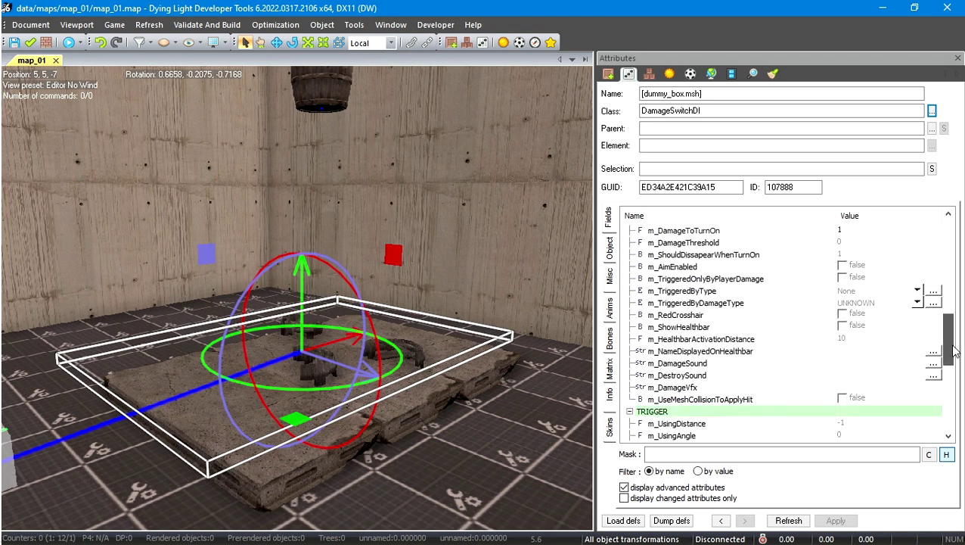
click(716, 279)
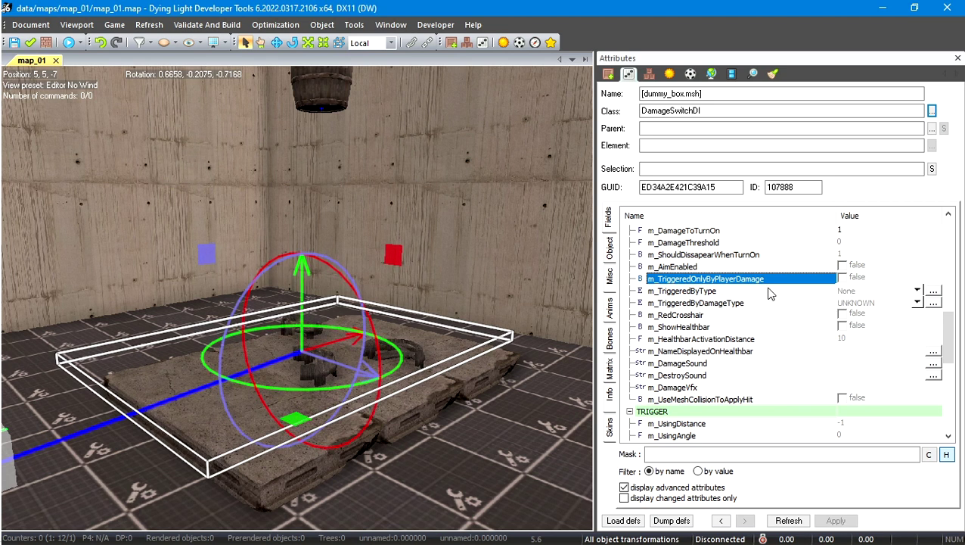
click(887, 292)
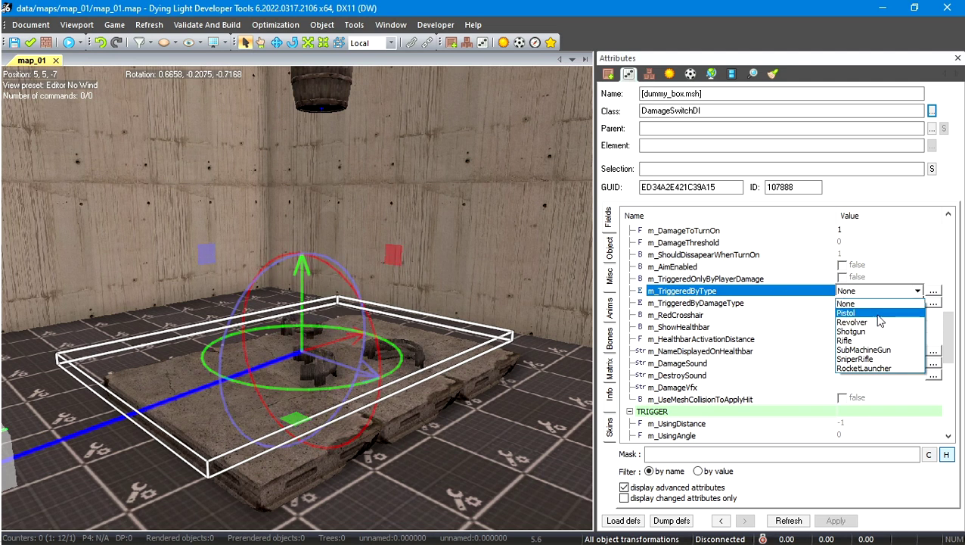
click(773, 294)
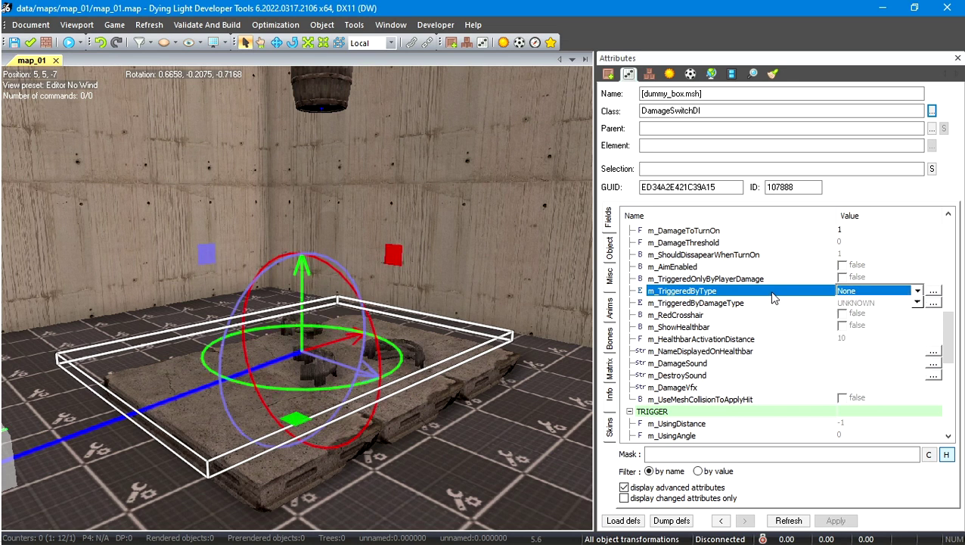
click(870, 303)
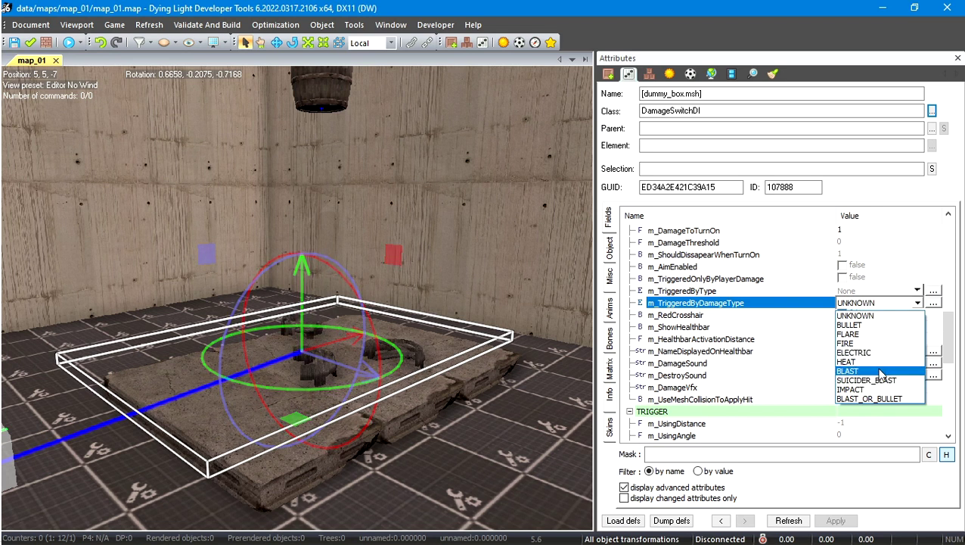
click(870, 311)
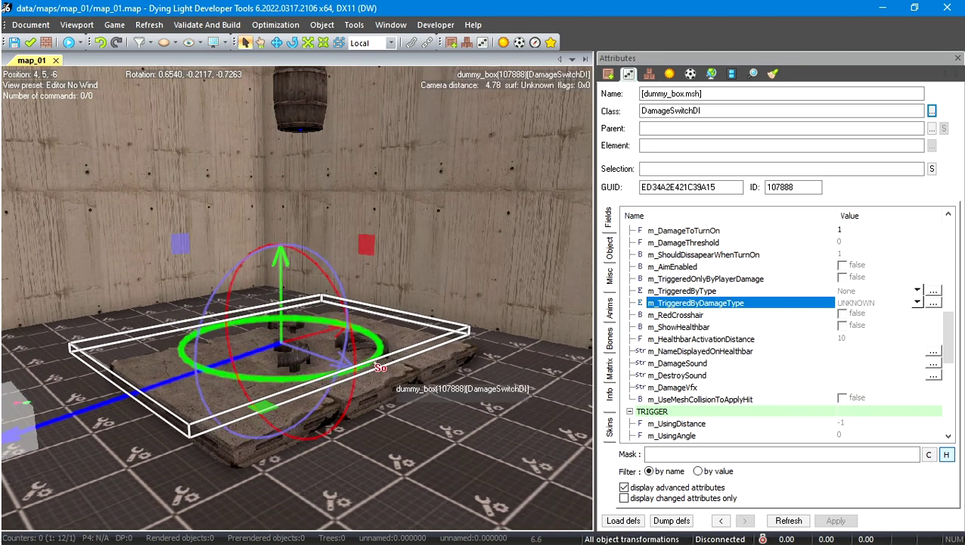
drag(947, 353, 949, 234)
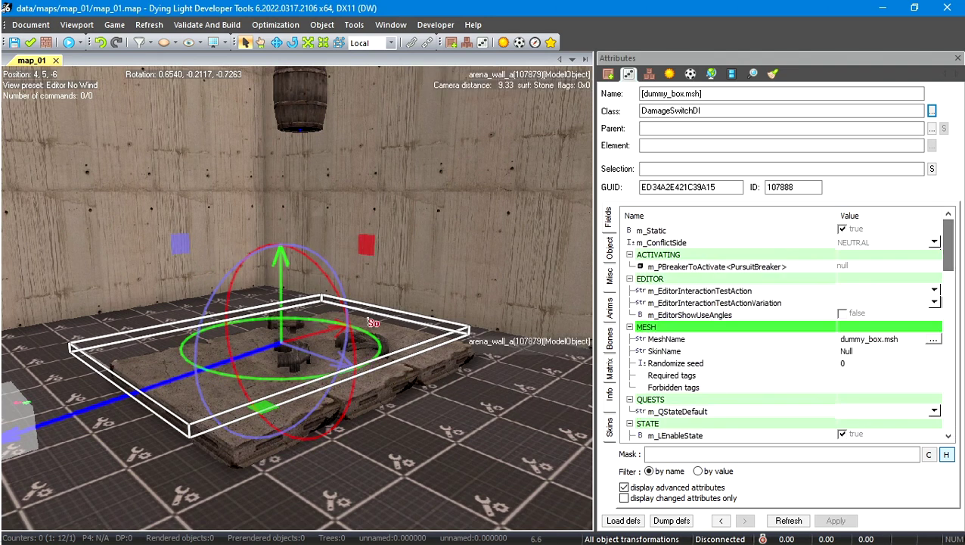
Step: Select the tut_backdrop.msh floor model instead of the damage switch and launch map_01 in the game
scroll(362, 323, down, 5)
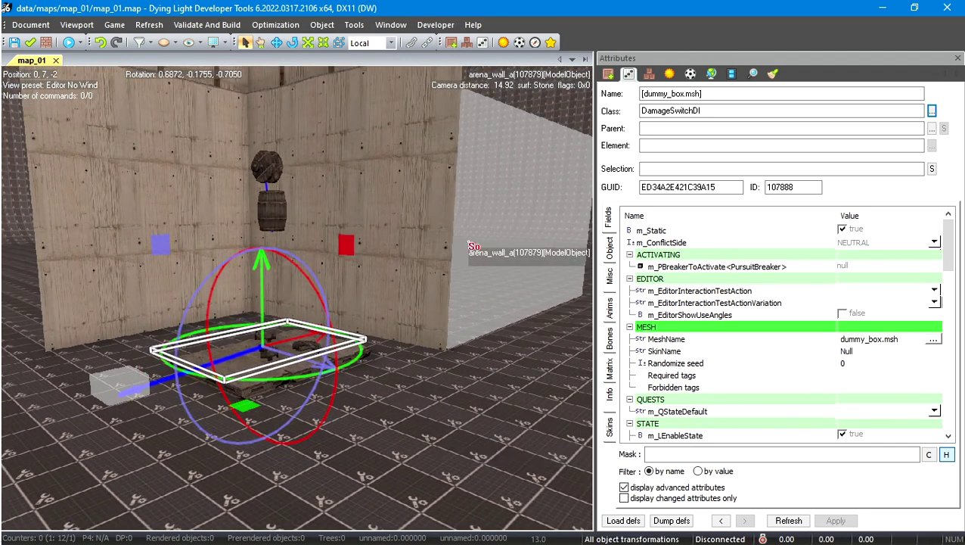
click(485, 376)
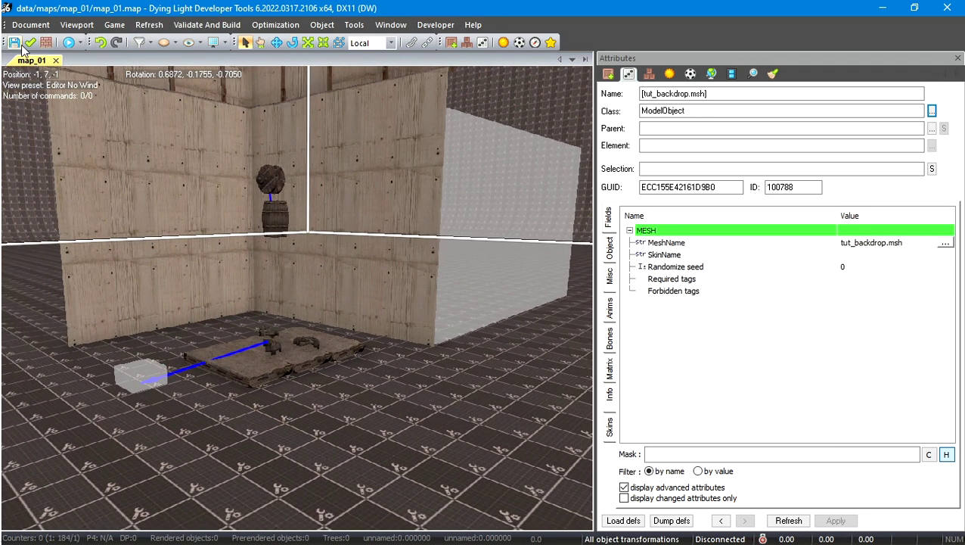
click(67, 44)
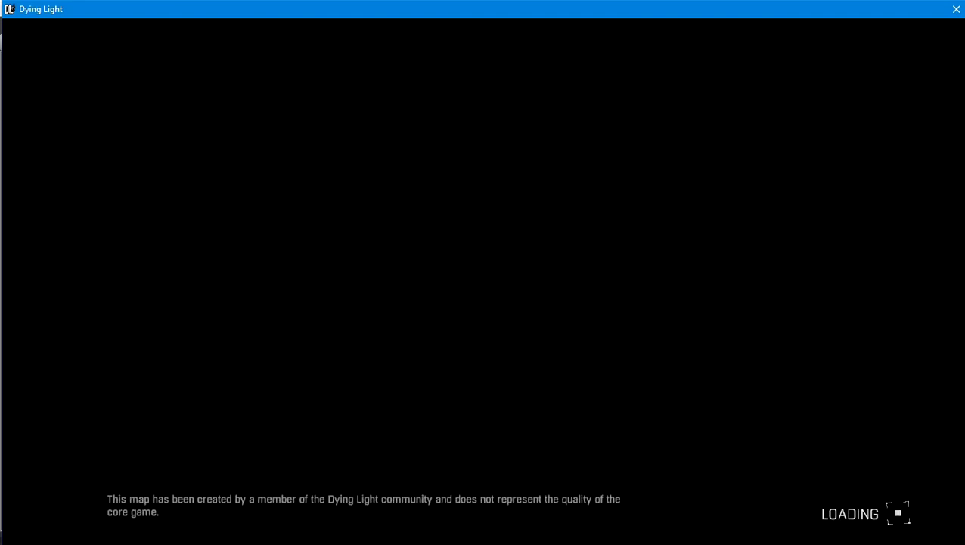
Step: Walk around the concrete wall in the running map to the stone platform beneath the hanging barrel
key(d)
key(w)
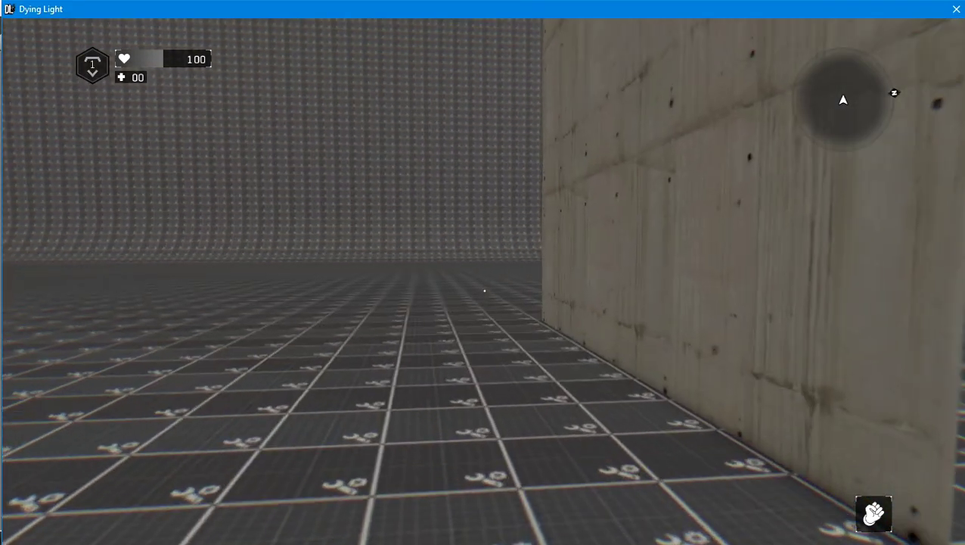
key(w)
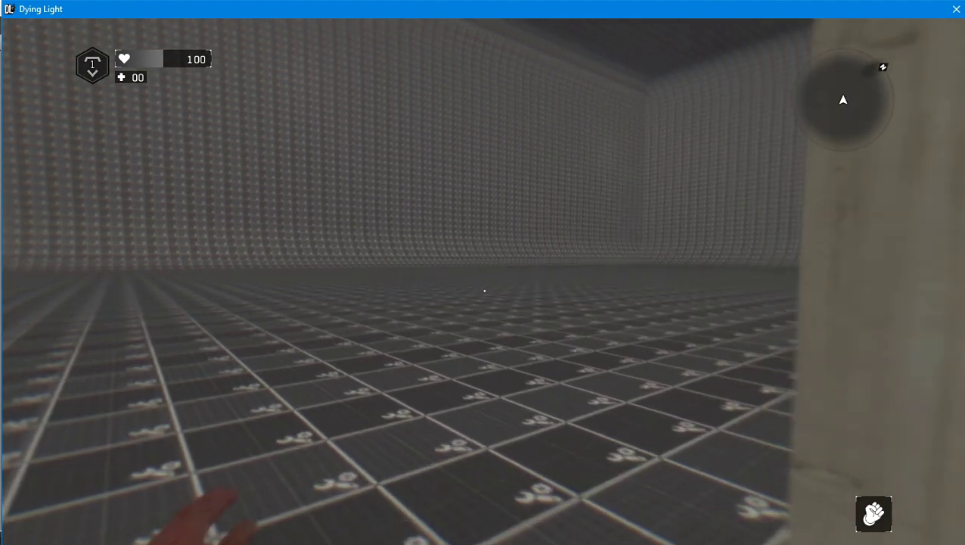
key(w)
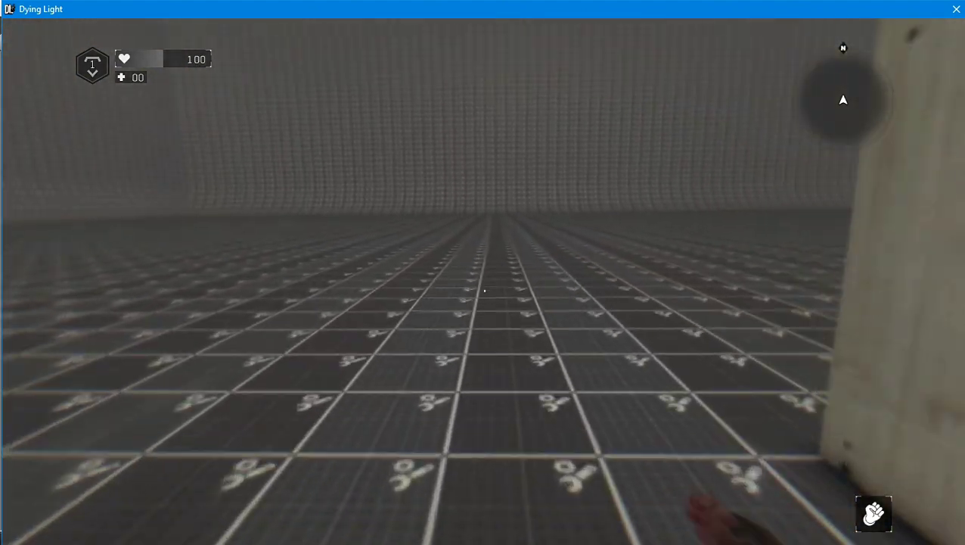
key(a)
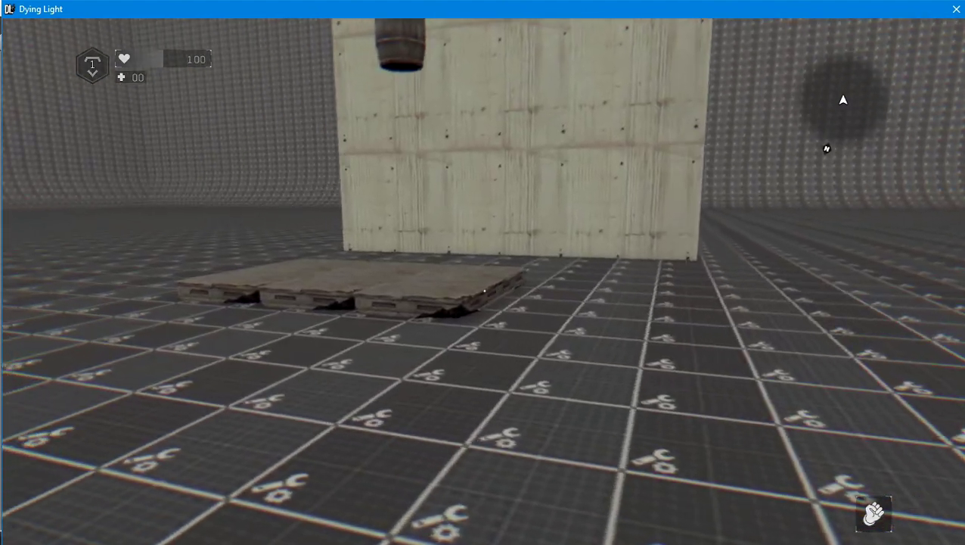
key(Escape)
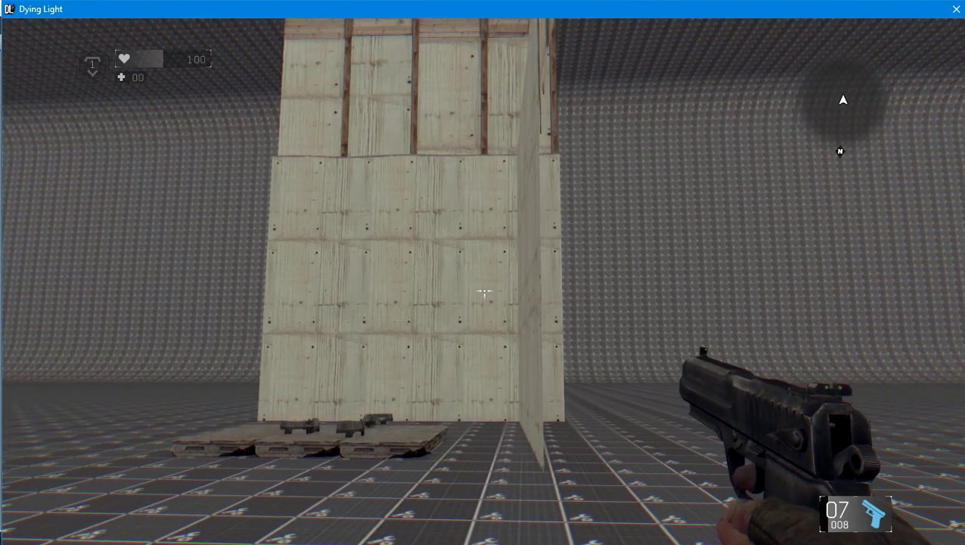
Step: Approach the stone platform with the pistol drawn, reload it, and finish the playtest back in the map editor
key(w)
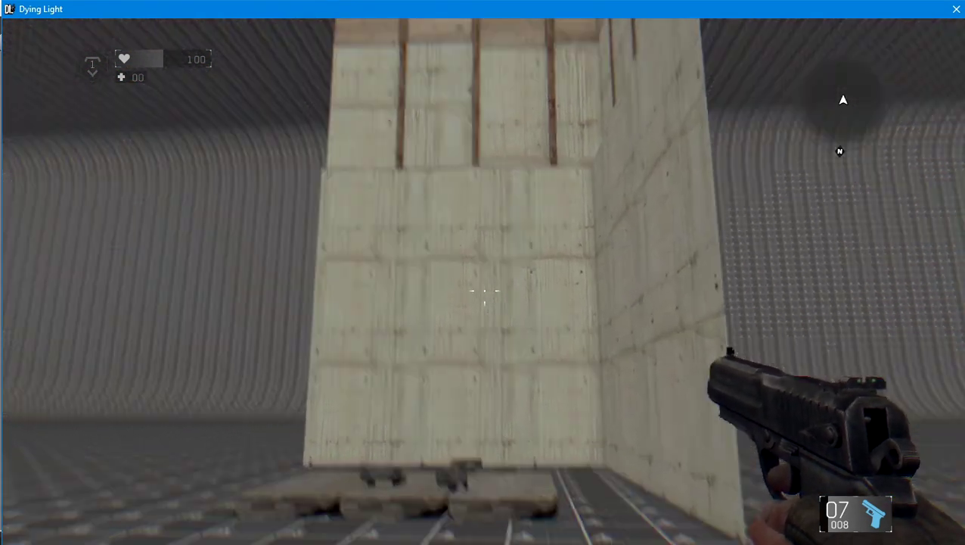
key(a)
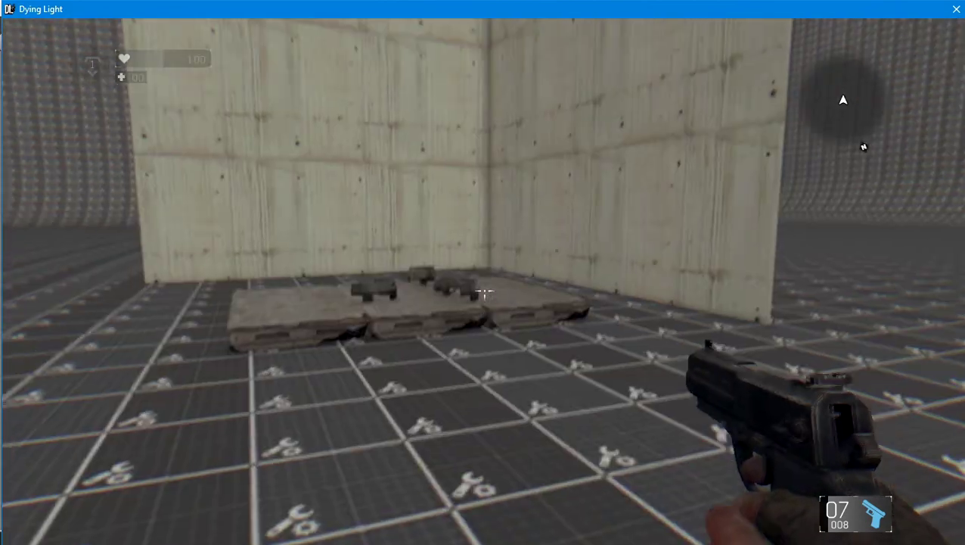
key(w)
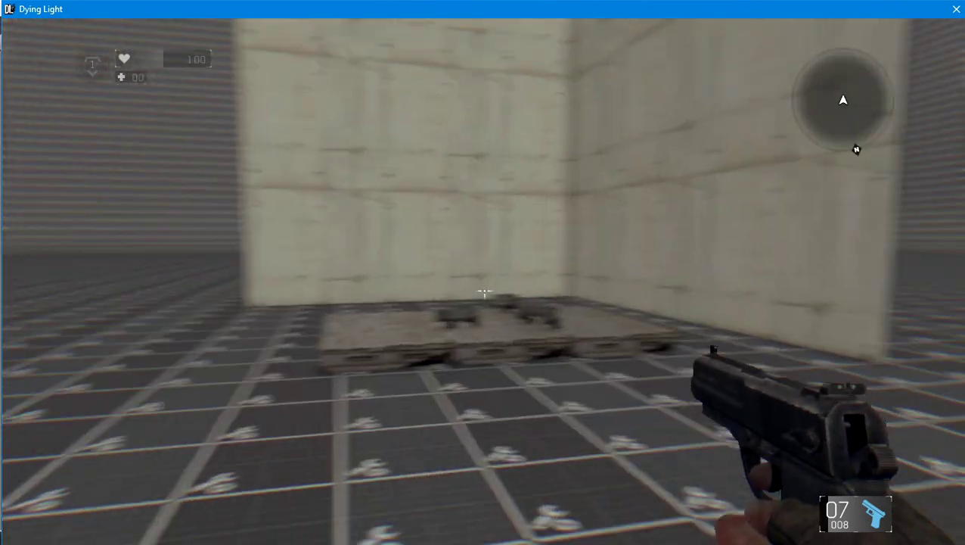
key(r)
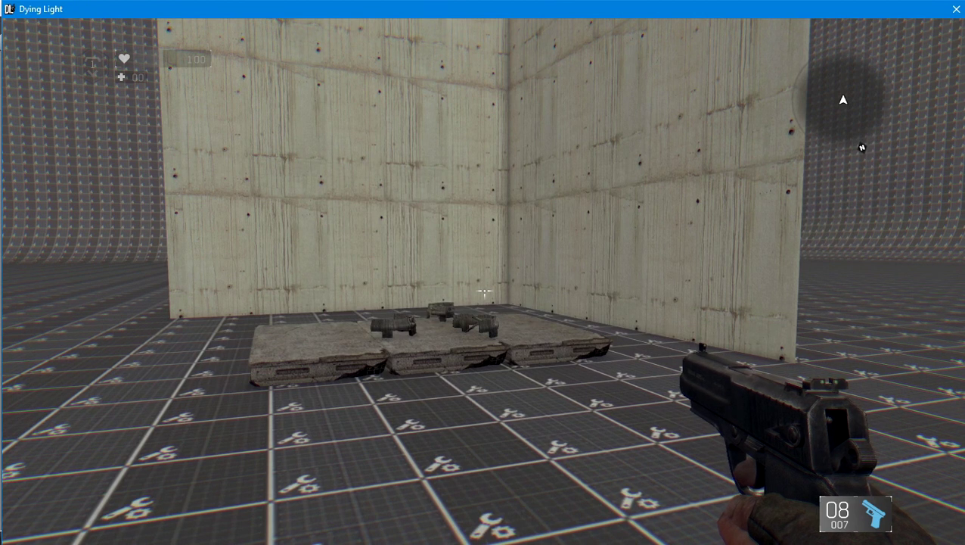
key(w)
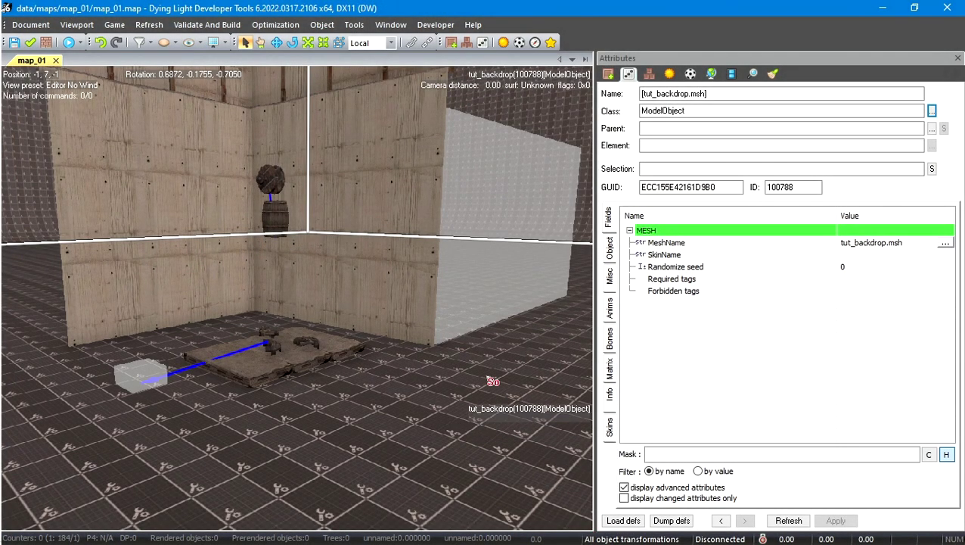
right_drag(488, 378, 478, 386)
key(Insert)
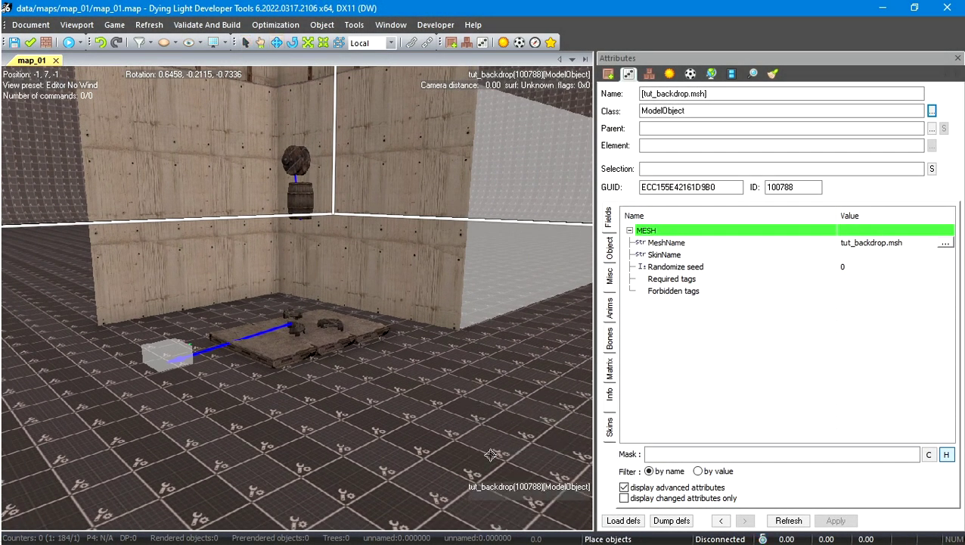
key(Escape)
right_drag(474, 357, 479, 531)
key(w)
key(s)
key(a)
key(w)
key(w)
key(s)
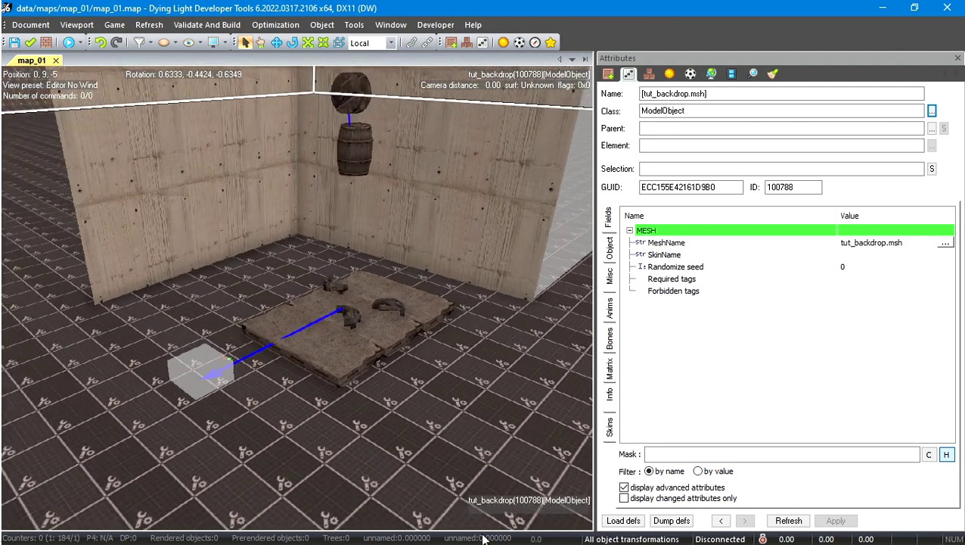
Step: Inspect the box object enabler beside the stone platform, and select the tut_backdrop.msh floor model instead
click(213, 377)
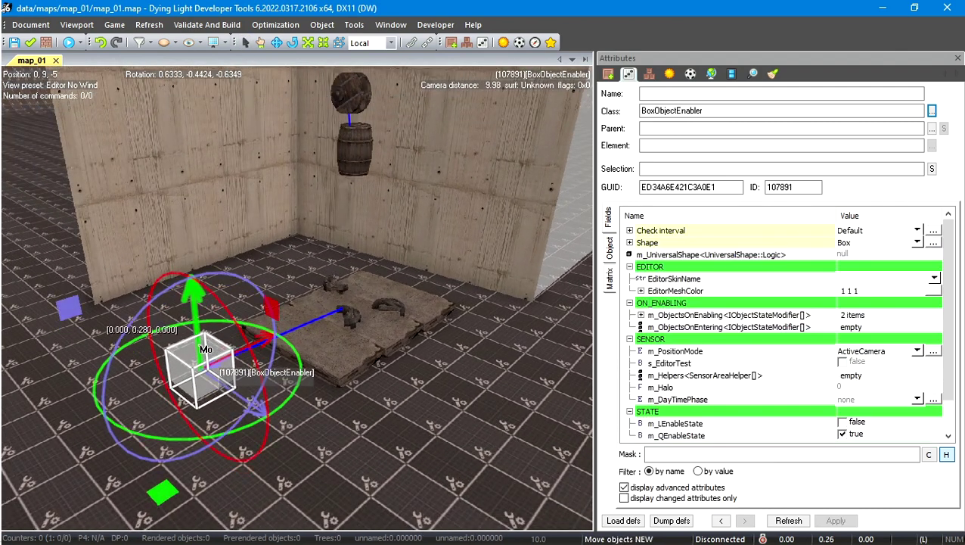
right_drag(490, 406, 507, 425)
key(w)
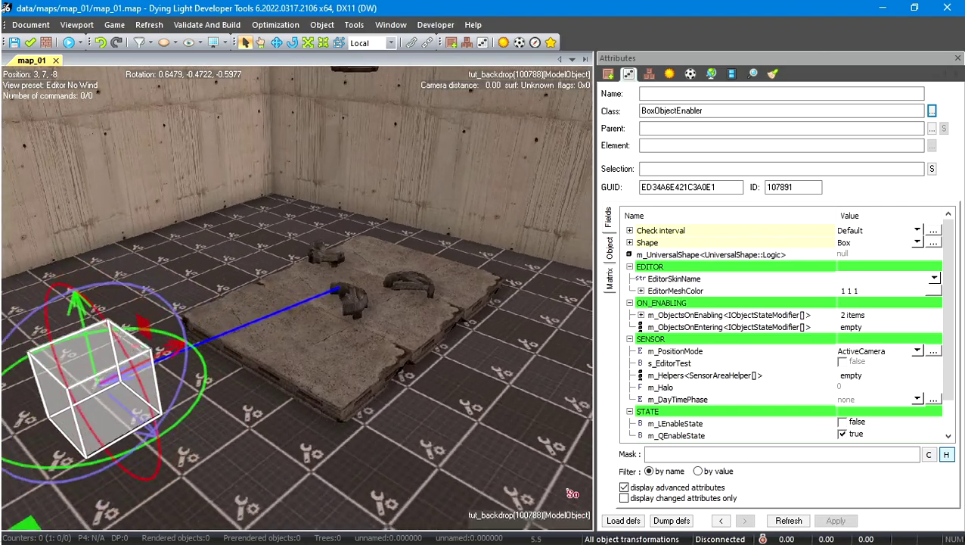
key(s)
key(s)
key(d)
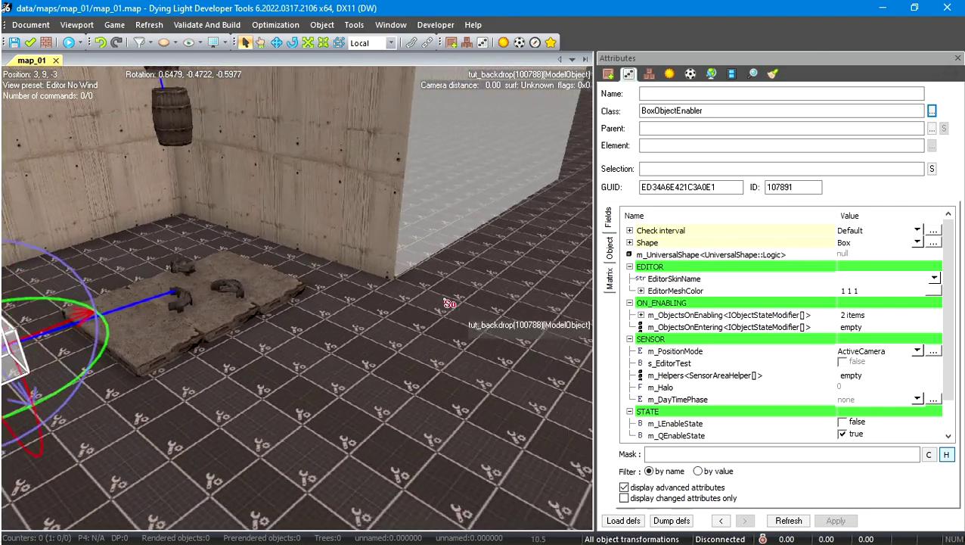
click(453, 303)
right_drag(453, 303, 392, 371)
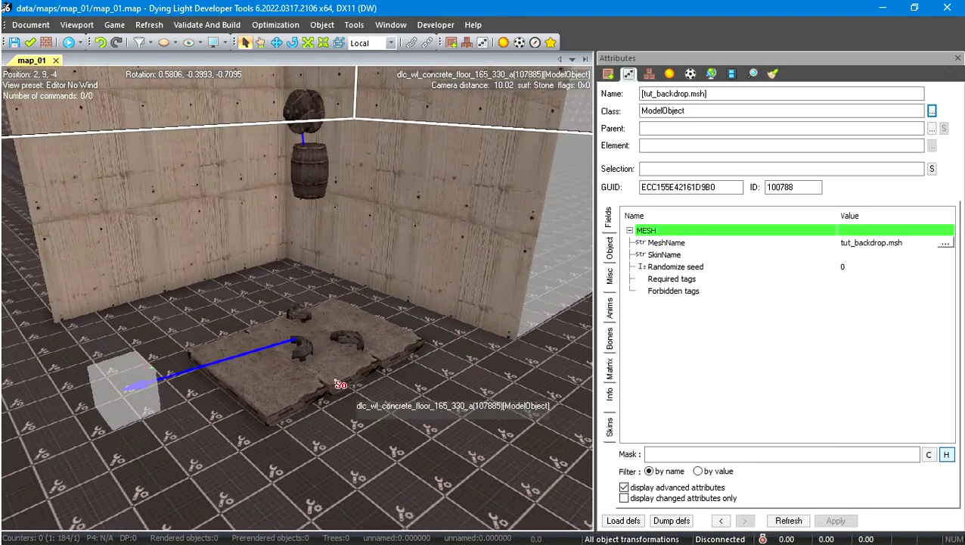
Step: Filter the object types by "fx" and place an FXEmitter slightly above the stone platform
click(608, 73)
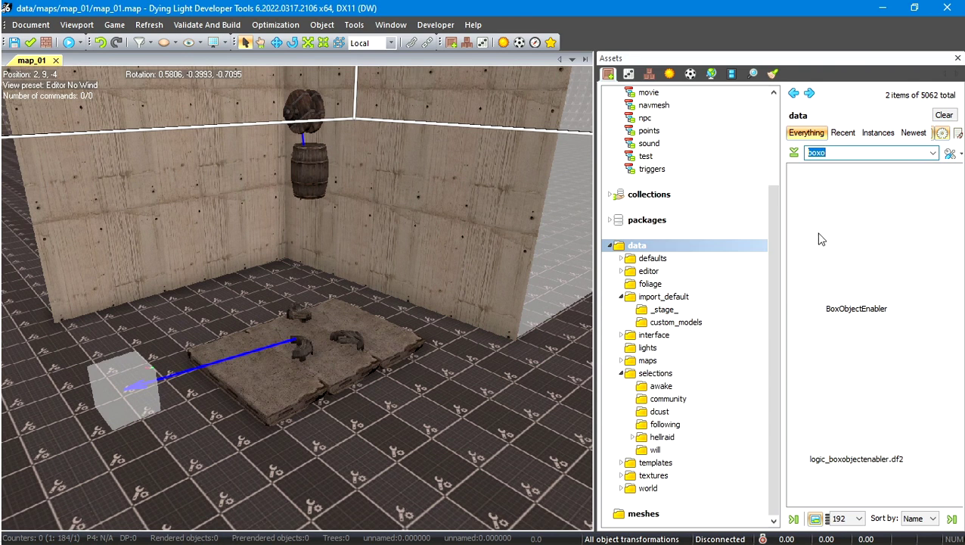
key(BackSpace)
drag(771, 273, 759, 138)
click(671, 92)
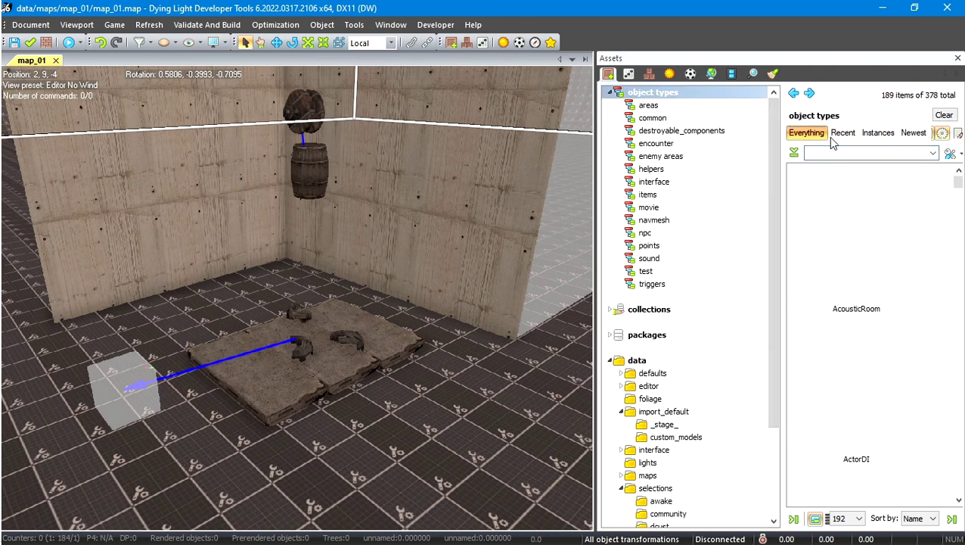
click(836, 152)
text(fx)
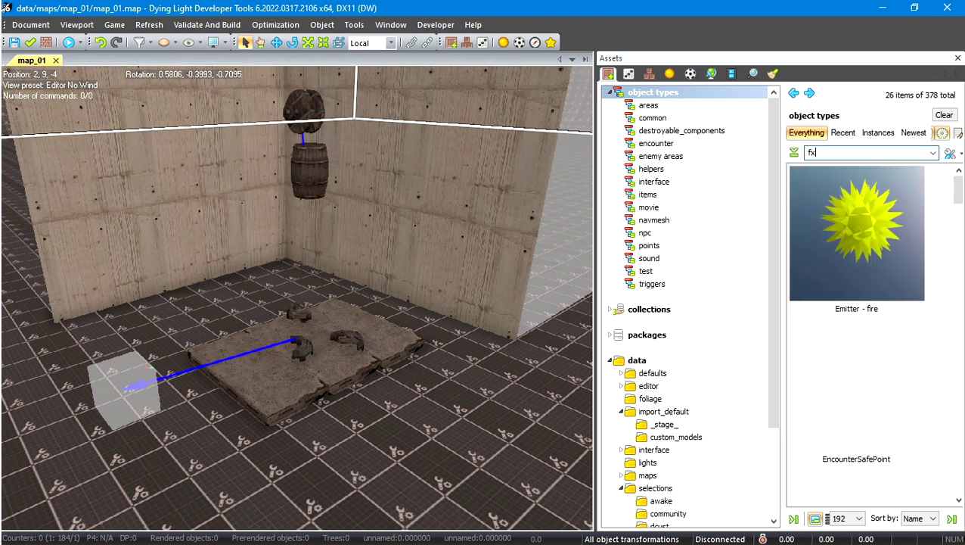
drag(858, 237, 283, 445)
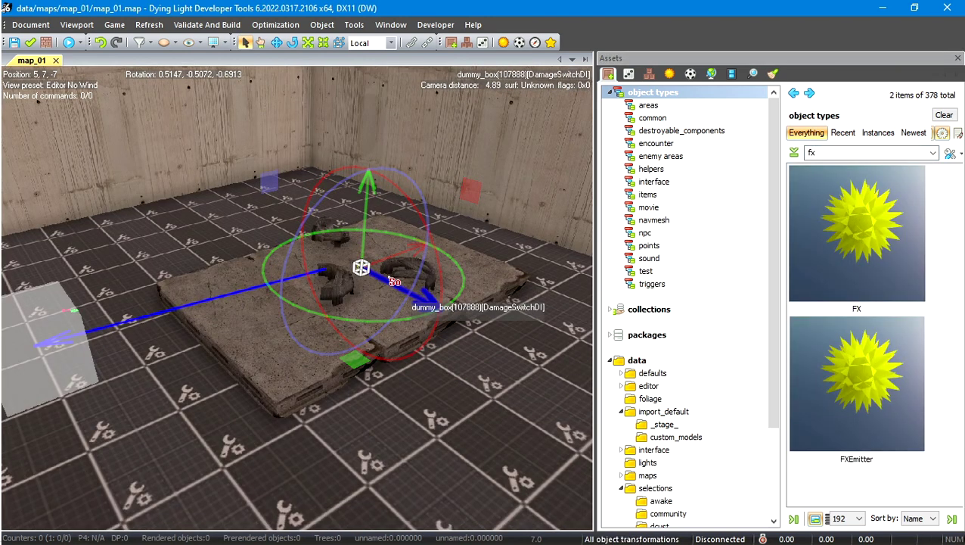
drag(364, 244, 365, 225)
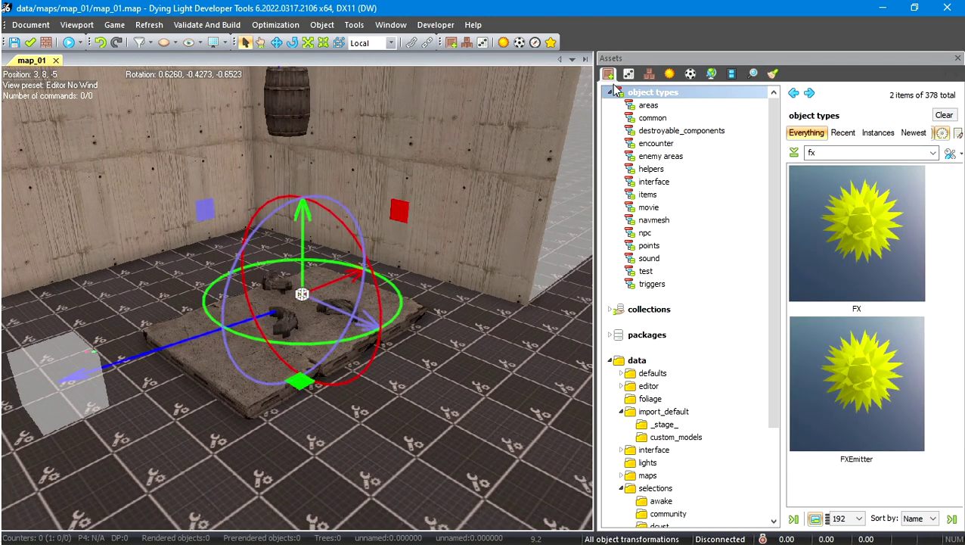
Step: Filter the emitter's FX type presets by "smoke" and try [Fire] Burning Building 1 (Large + smoke, continous)
click(629, 73)
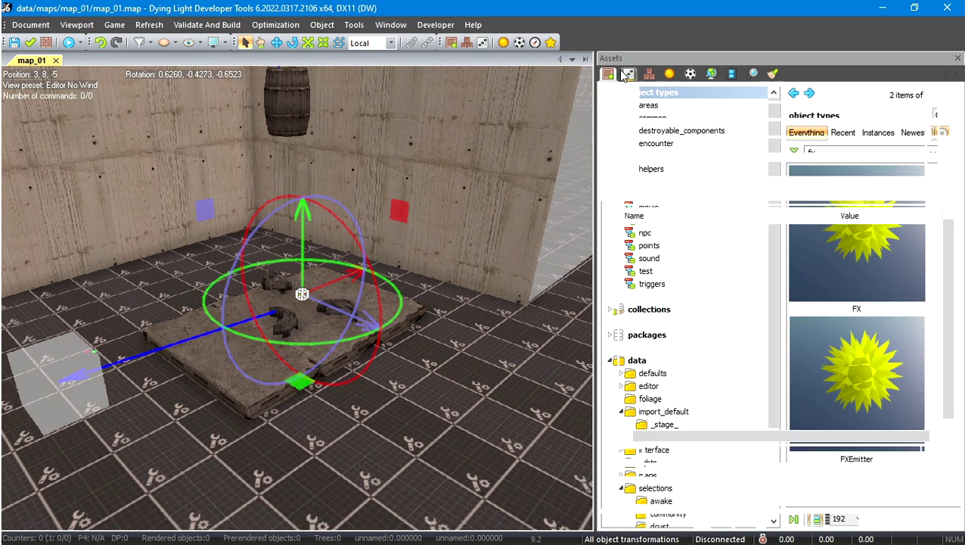
click(917, 232)
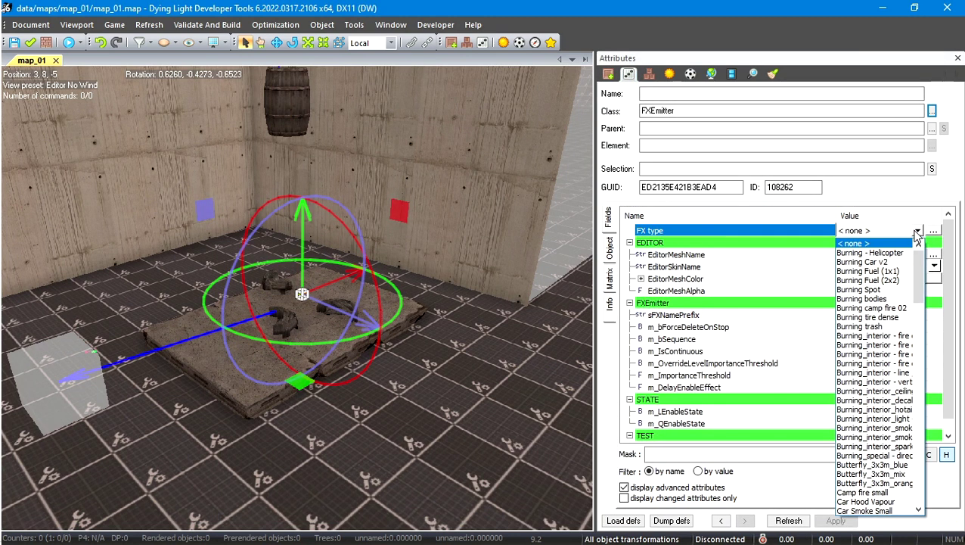
click(932, 234)
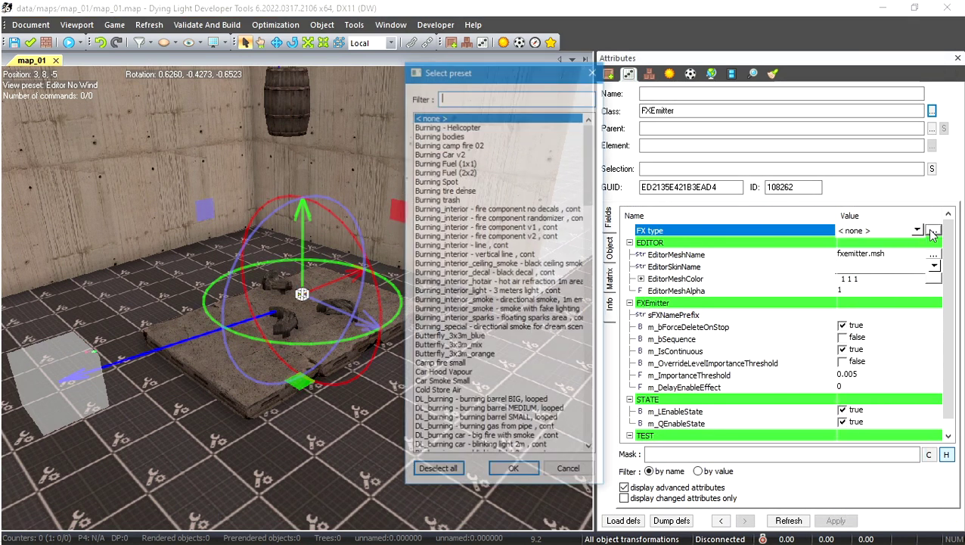
text(smoke)
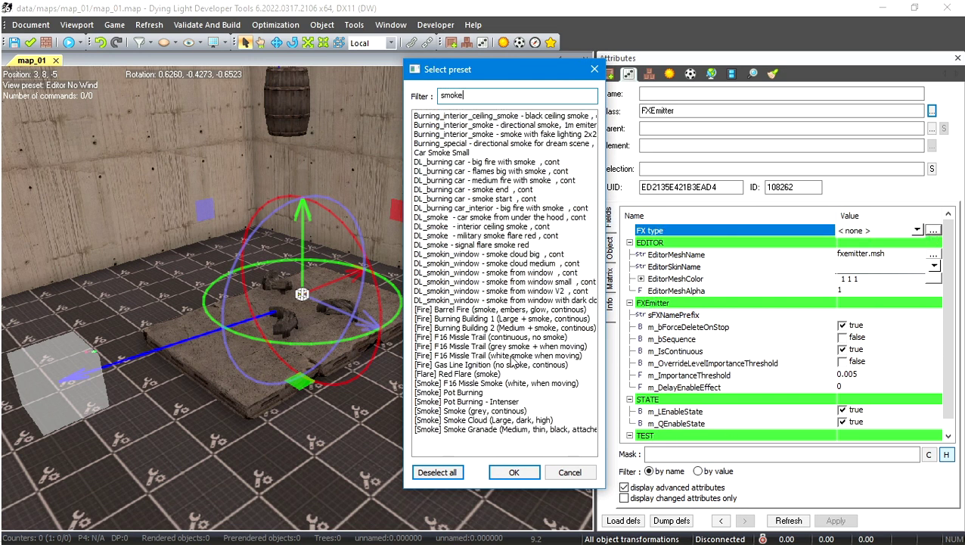
double_click(519, 319)
mouse_move(435, 382)
right_down()
mouse_move(424, 363)
mouse_move(454, 356)
mouse_move(439, 362)
right_up()
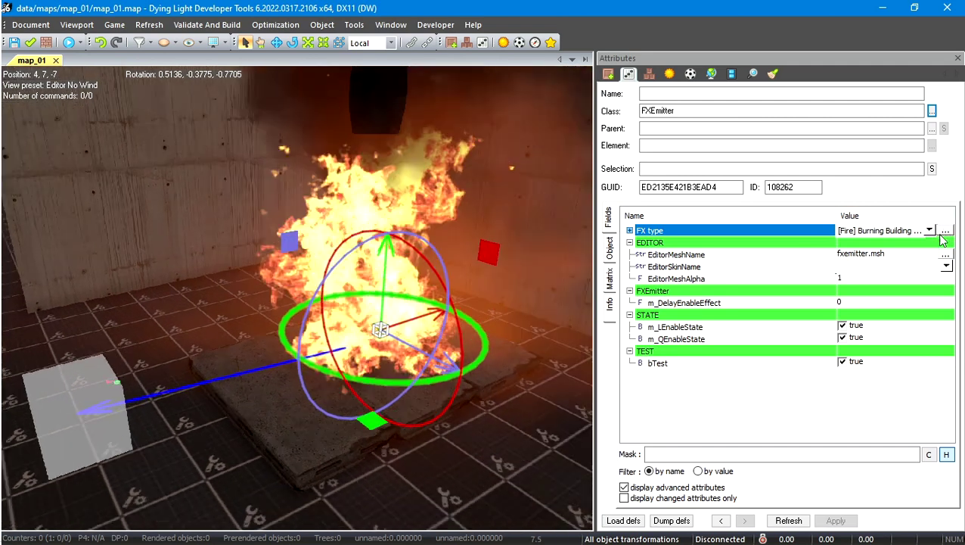
Step: Try the grey Smoke, Smoke Cloud and Smoke Granade presets one after another as the emitter's FX type
click(945, 232)
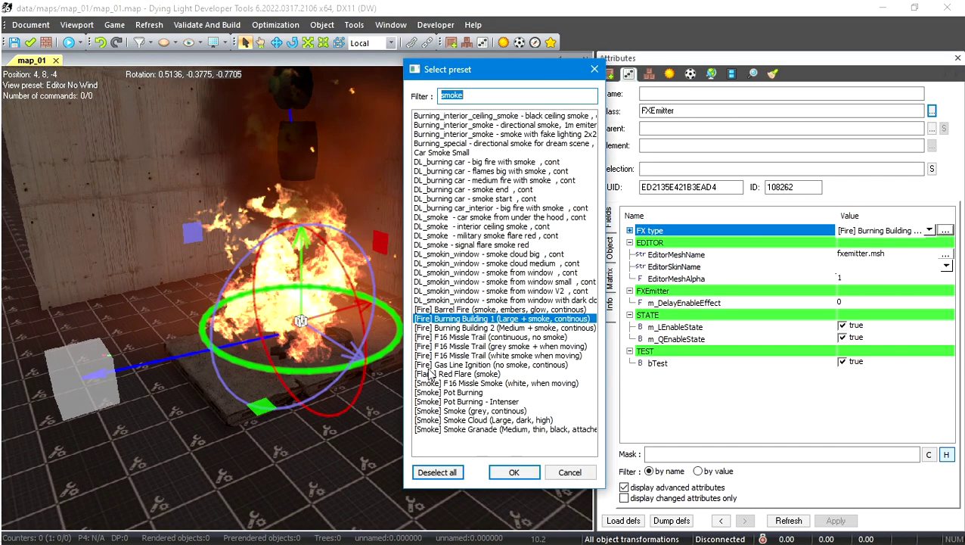
double_click(470, 415)
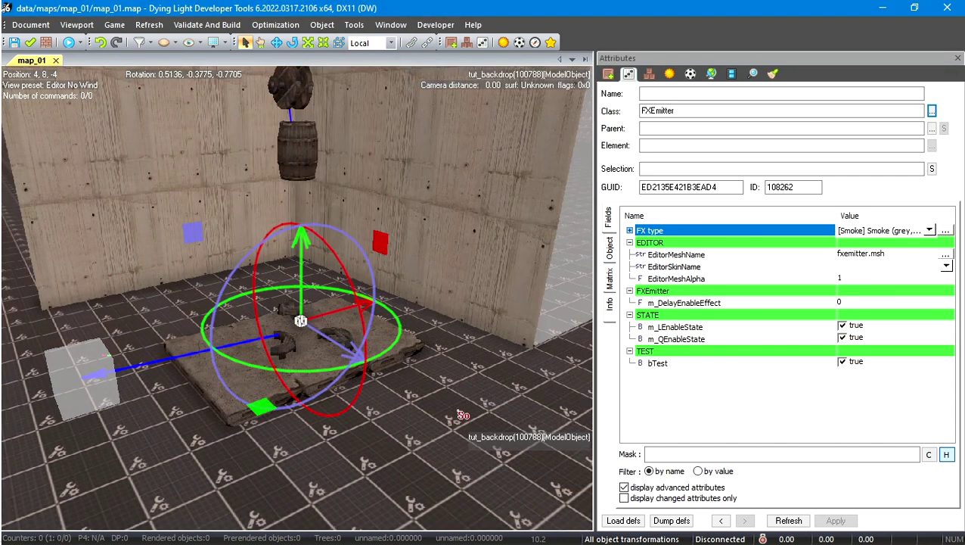
click(945, 230)
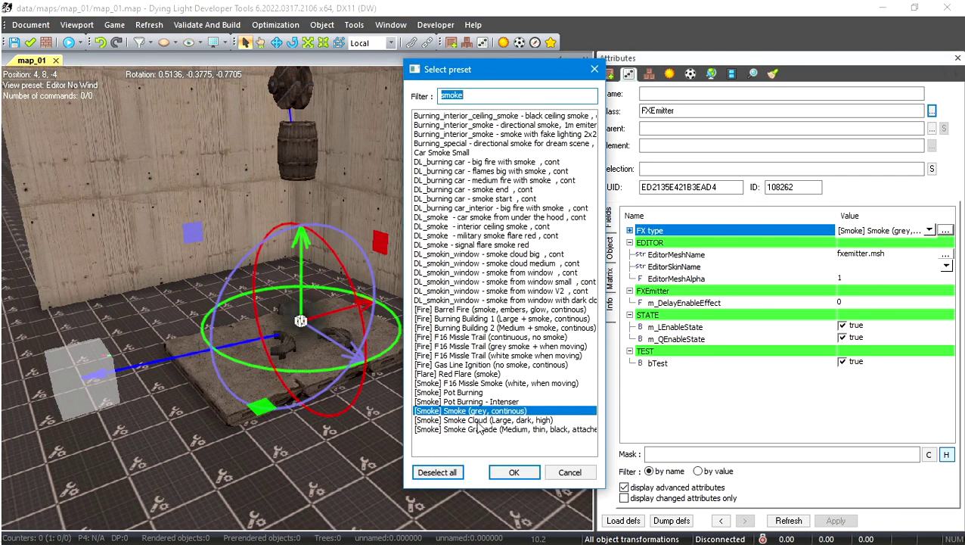
double_click(477, 421)
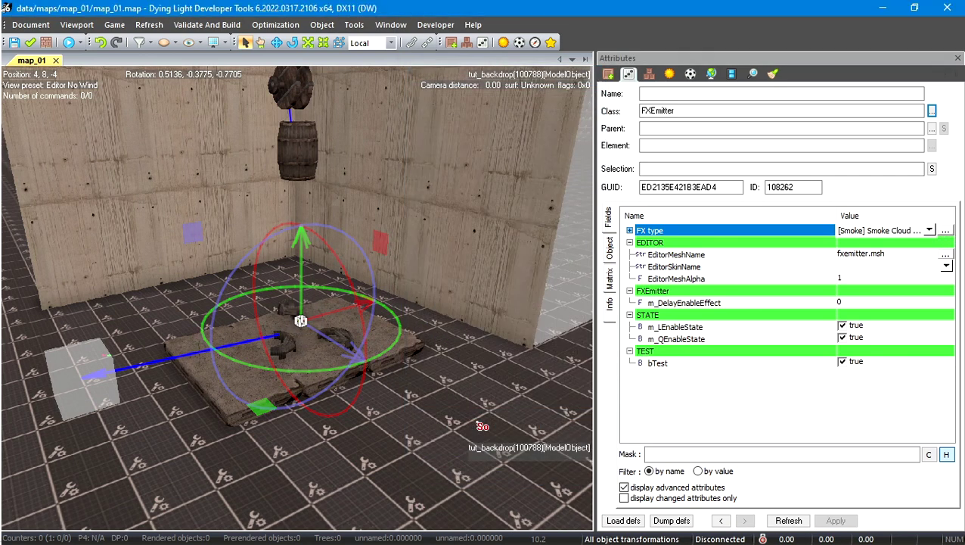
click(945, 230)
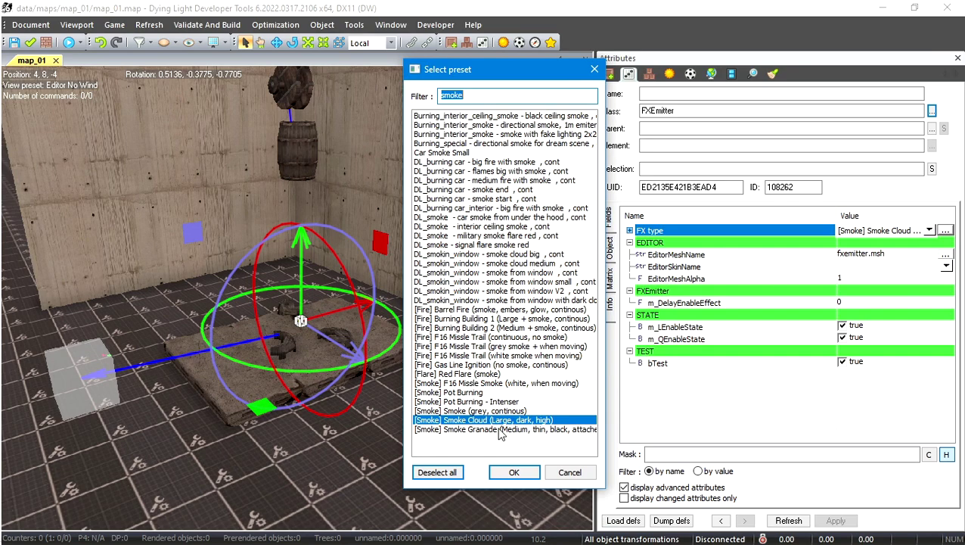
double_click(506, 429)
middle_drag(509, 436, 931, 218)
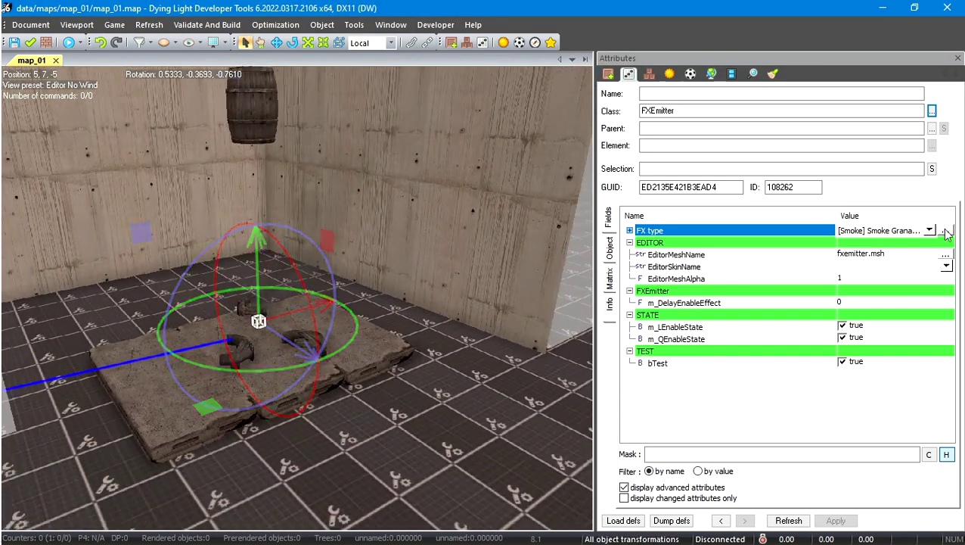
Step: Filter the FX presets by "explosion" and set the emitter's FX type to DL_explossions - INTERIOR intense car explosion
click(945, 230)
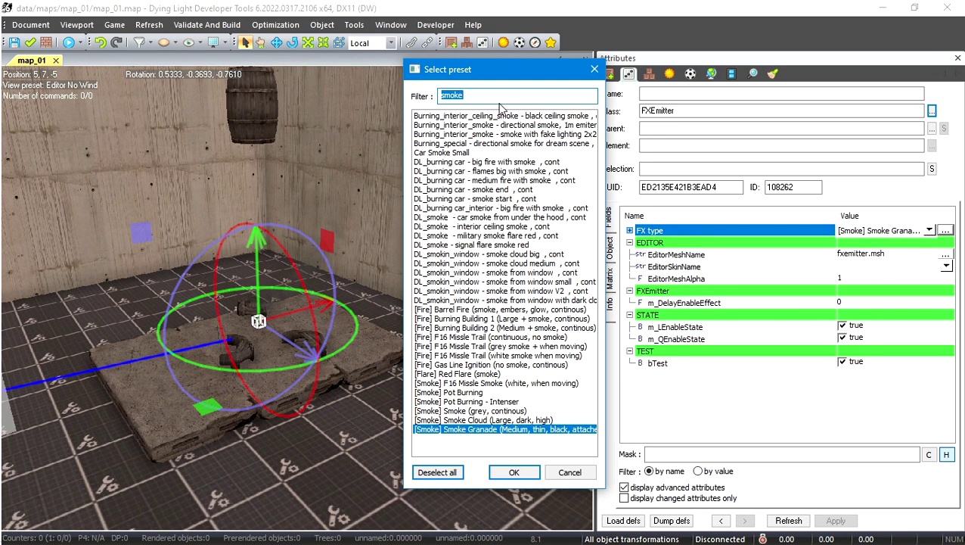
text(explosion)
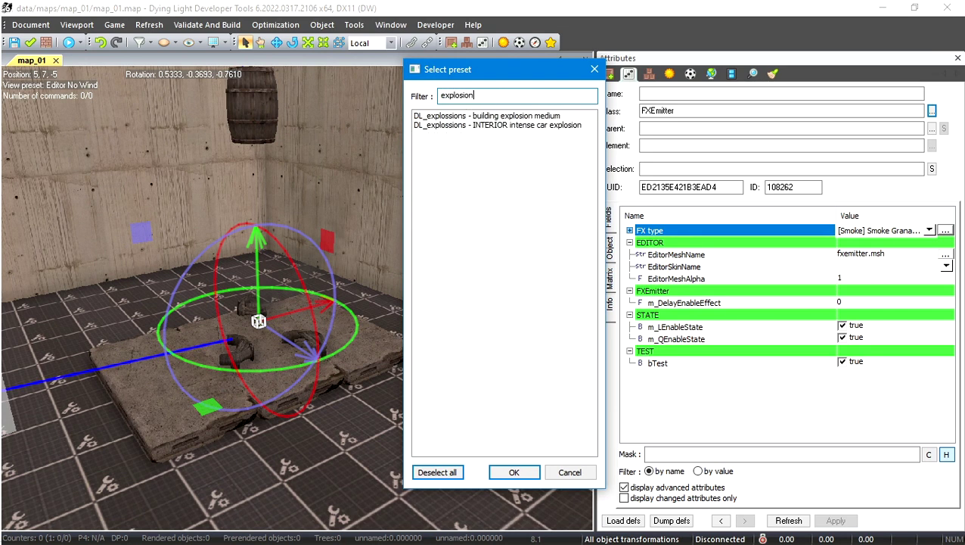
click(476, 125)
click(513, 472)
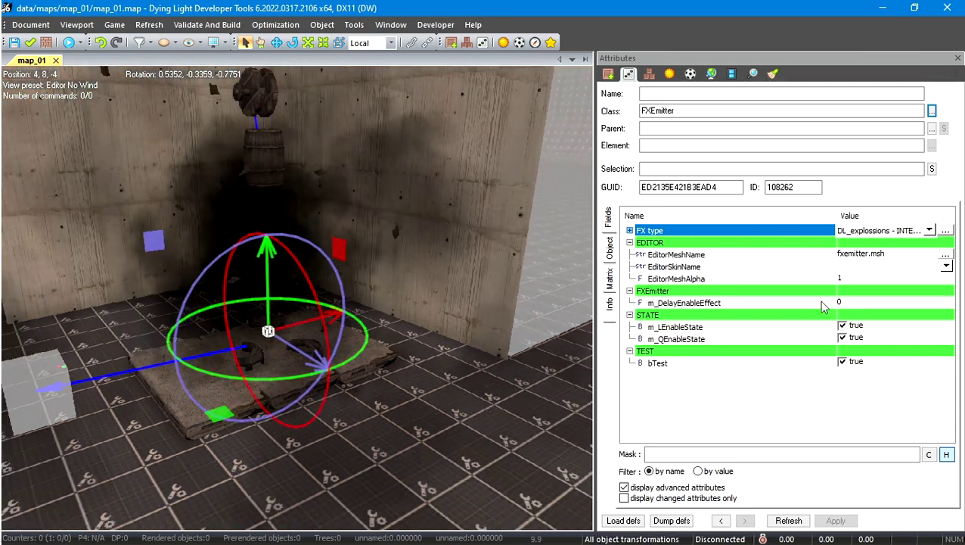
right_drag(356, 333, 397, 346)
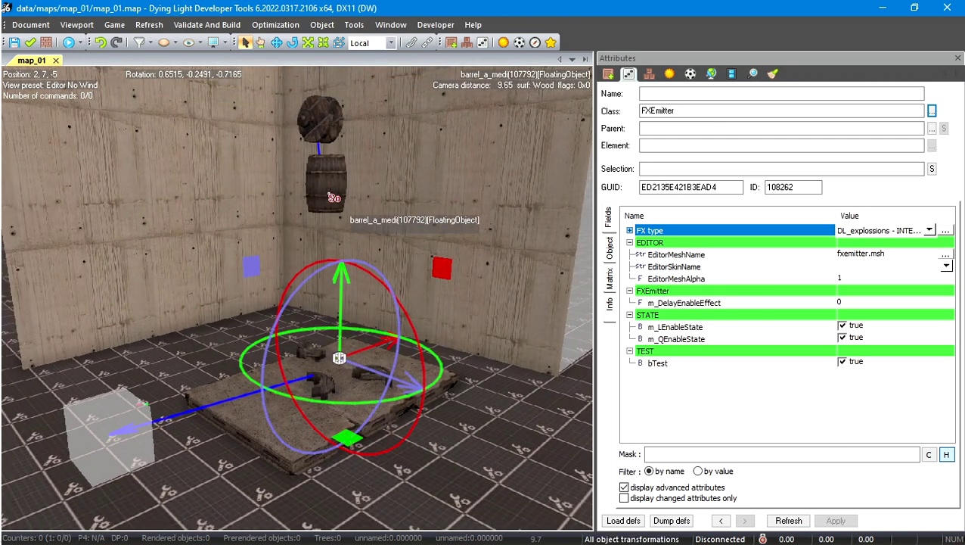
Step: Shift the explosion emitter slightly over the stone platform and set its m_LEnableState to false
right_drag(361, 153, 366, 215)
scroll(366, 215, down, 5)
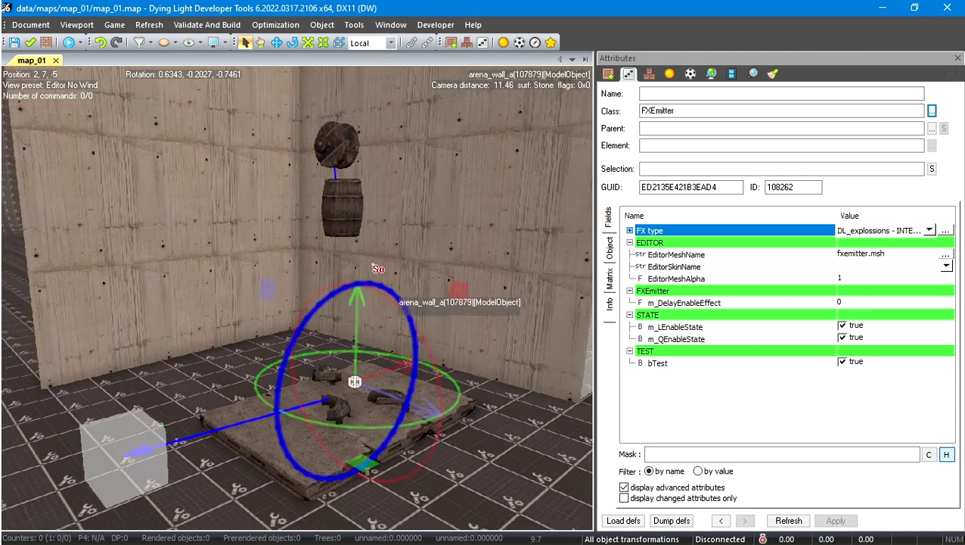
drag(356, 454, 352, 492)
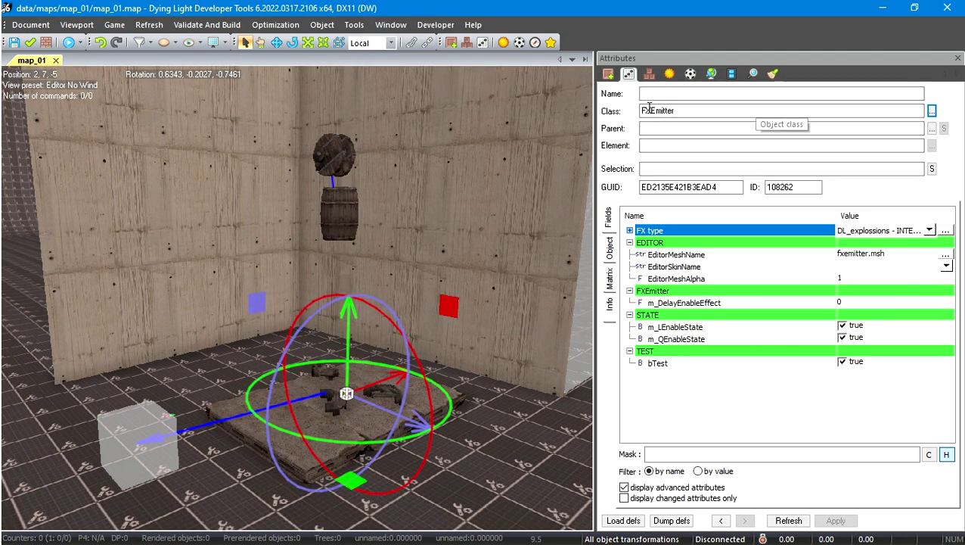
click(843, 326)
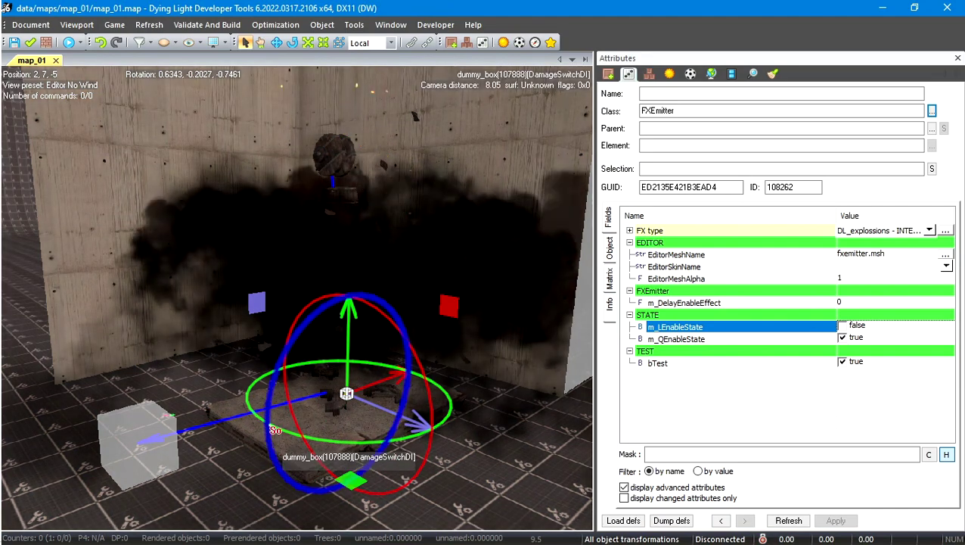
Step: Add a third item of type ObjectLocalEnableModifier to m_ObjectsOnEnabling of the box object enabler beside the stone platform
right_drag(356, 395, 345, 304)
key(a)
key(w)
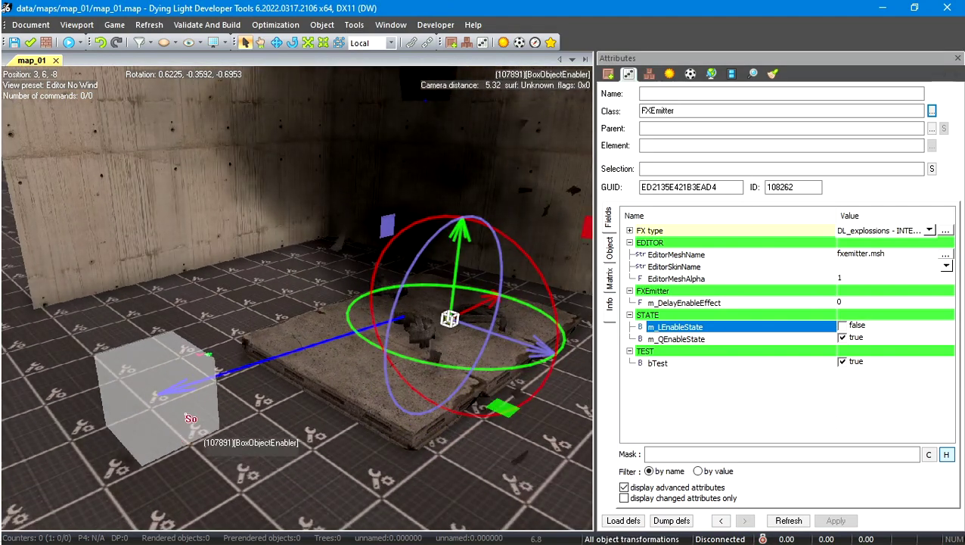
click(157, 395)
right_drag(504, 394, 473, 371)
scroll(473, 367, down, 4)
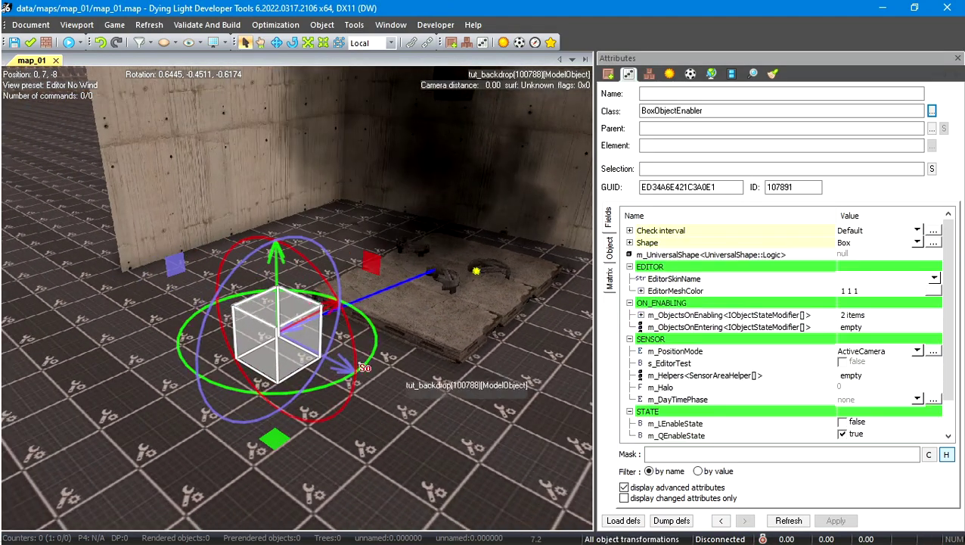
right_drag(311, 380, 369, 400)
scroll(368, 400, up, 4)
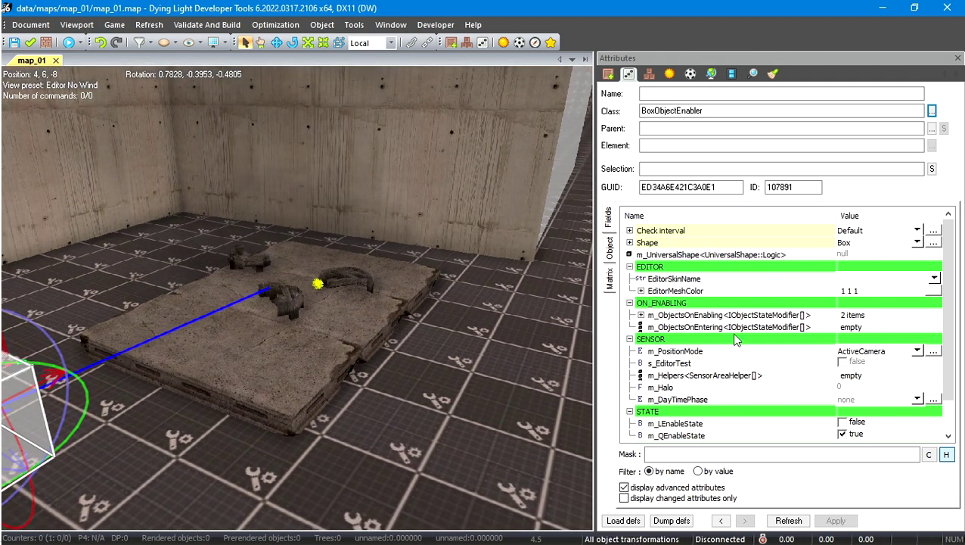
double_click(698, 315)
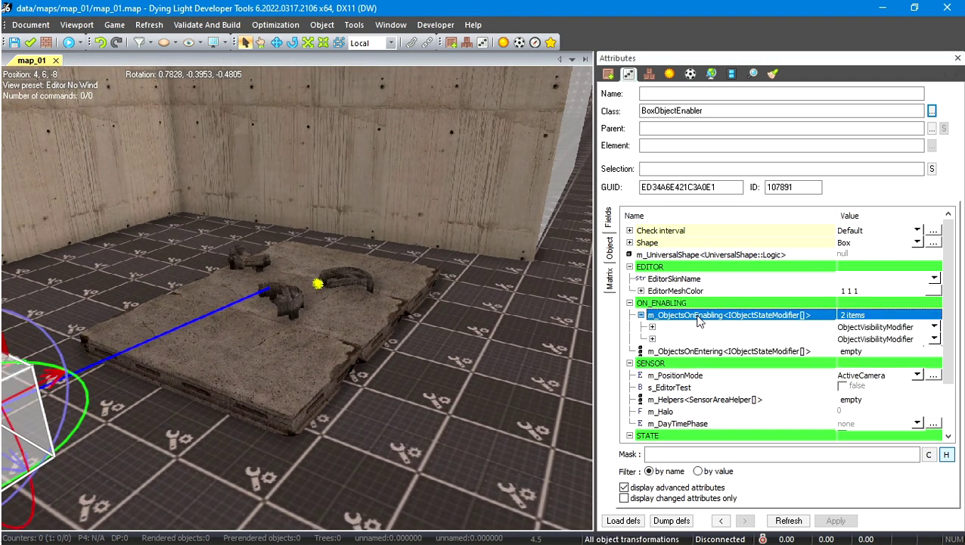
double_click(866, 315)
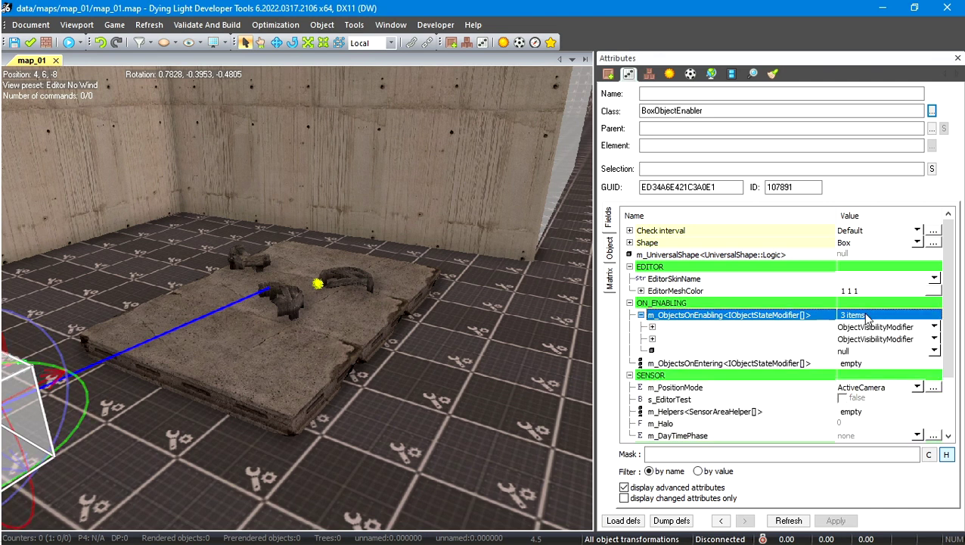
click(870, 352)
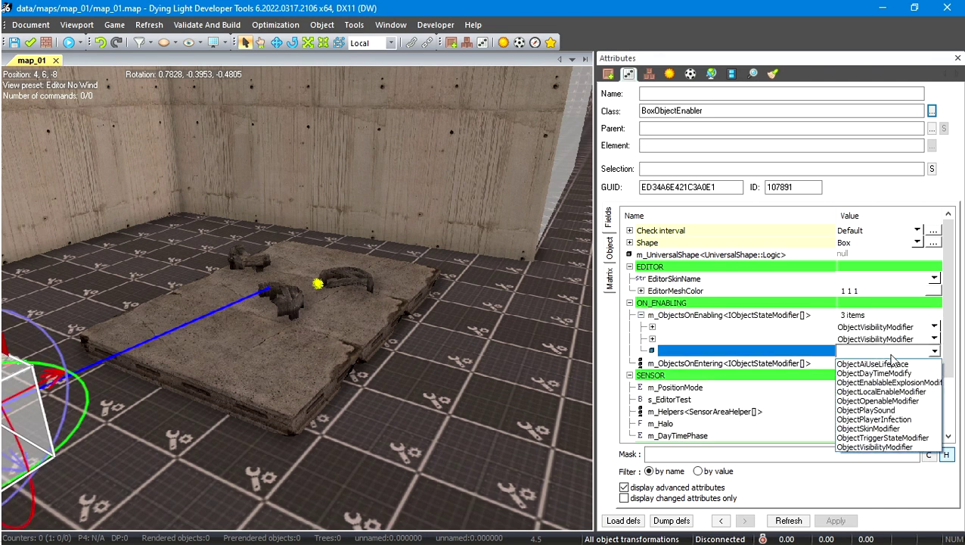
click(898, 392)
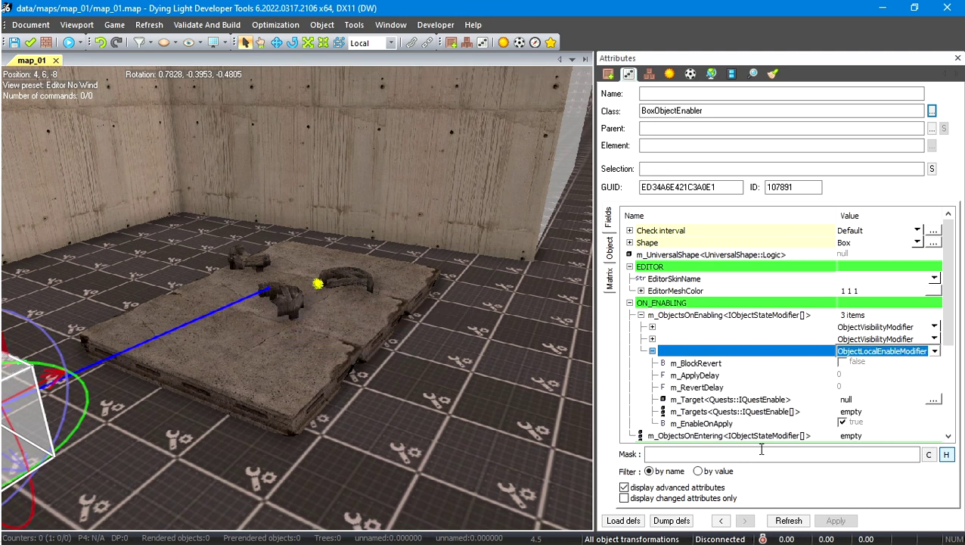
Step: Set the new modifier's m_BlockRevert to true and add the FXEmitter over the stone platform to its m_Targets
click(843, 363)
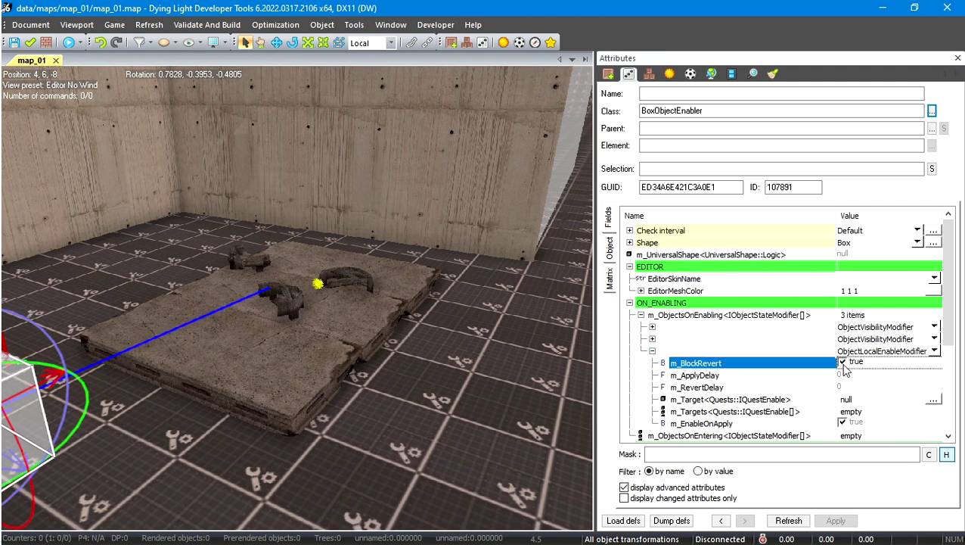
scroll(948, 335, down, 2)
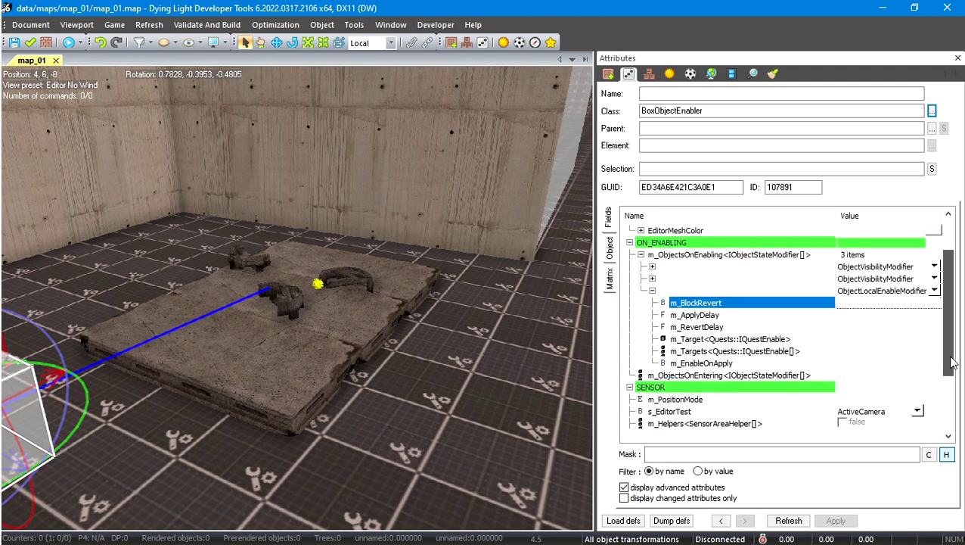
click(728, 353)
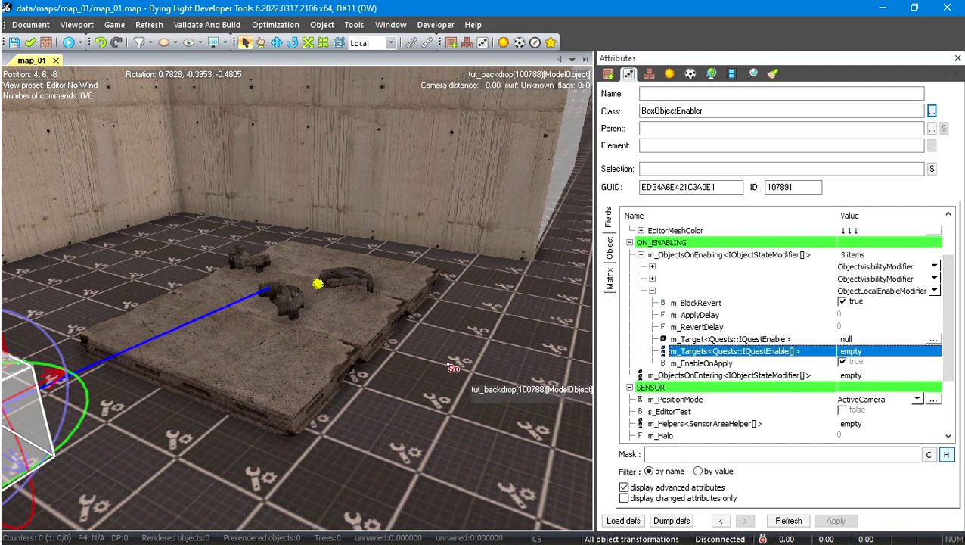
right_drag(529, 365, 502, 359)
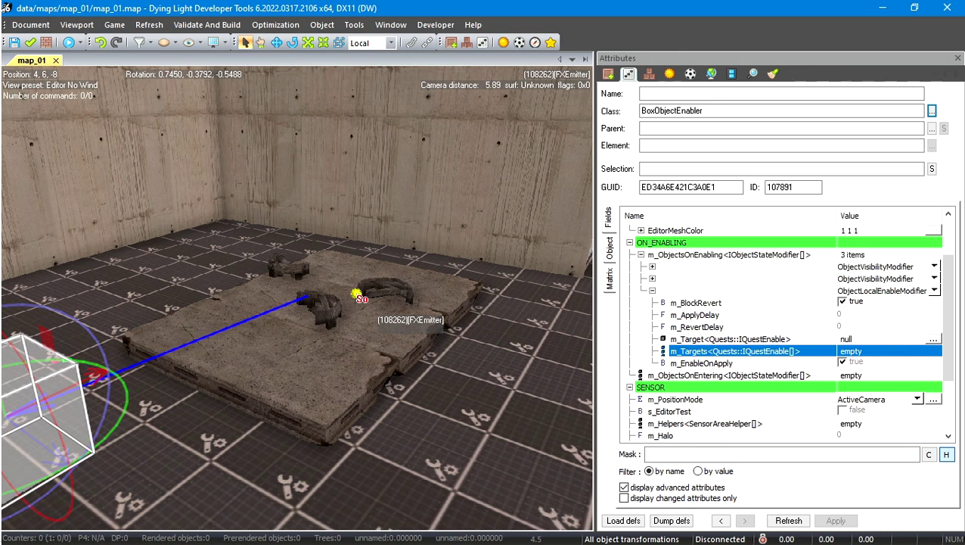
right_click(355, 293)
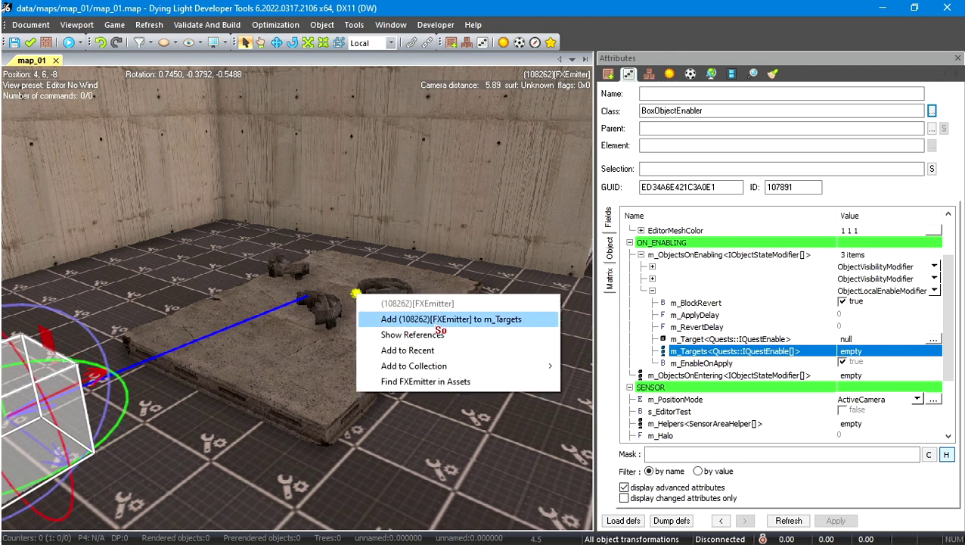
click(409, 319)
scroll(452, 460, down, 3)
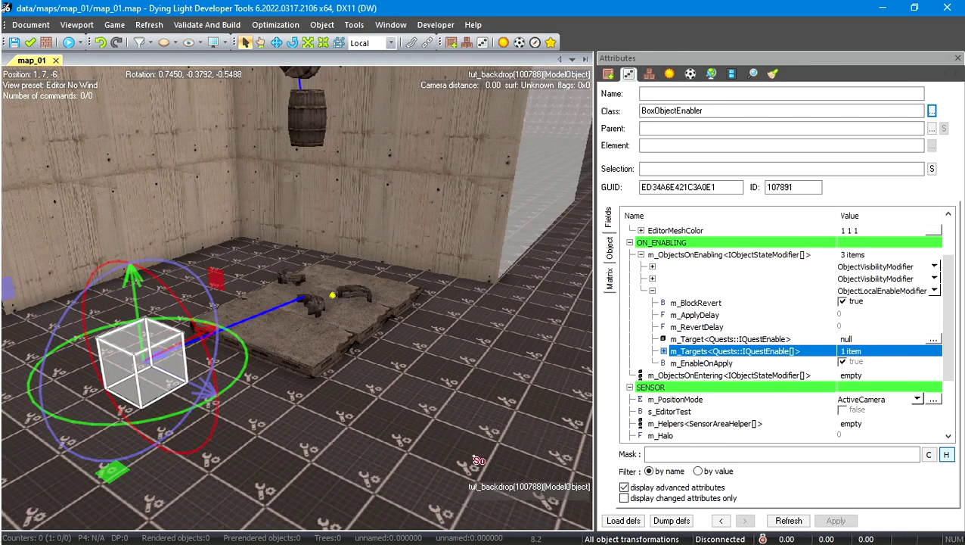
Step: Search the object types for "soundemit" and place a SoundEmitterSimple by the wheel above the hanging barrel
click(471, 307)
key(s)
right_drag(471, 307, 488, 334)
key(d)
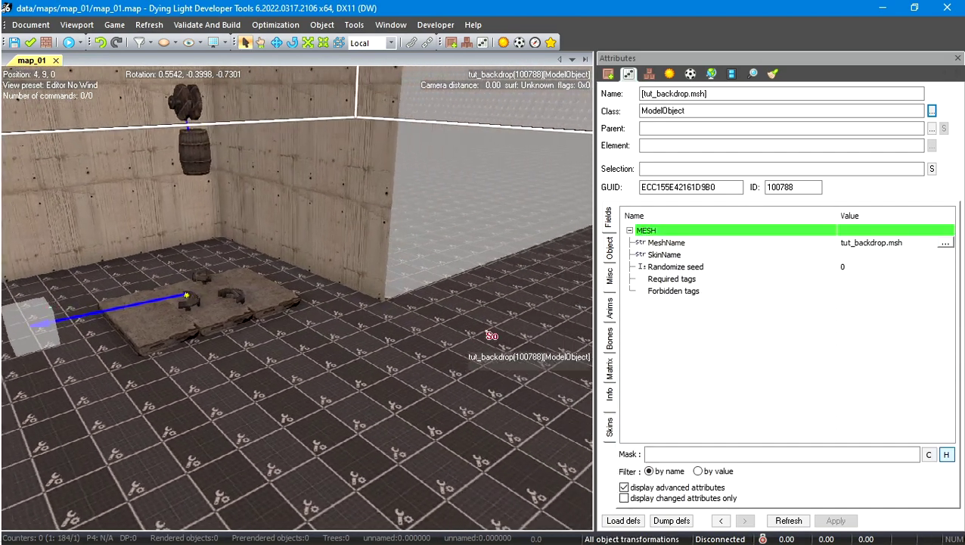
right_drag(360, 378, 469, 382)
key(a)
scroll(515, 386, up, 3)
scroll(524, 245, up, 1)
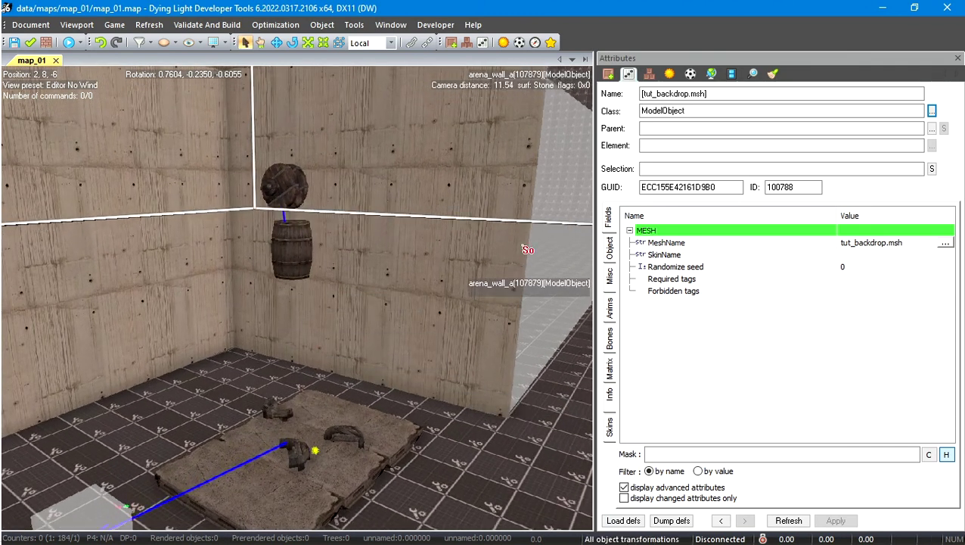
click(609, 74)
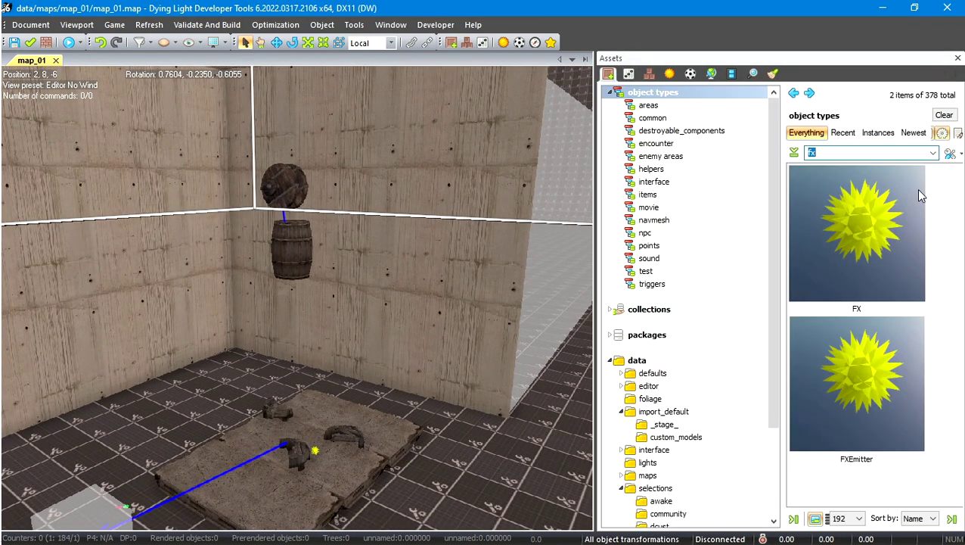
text(soundemit)
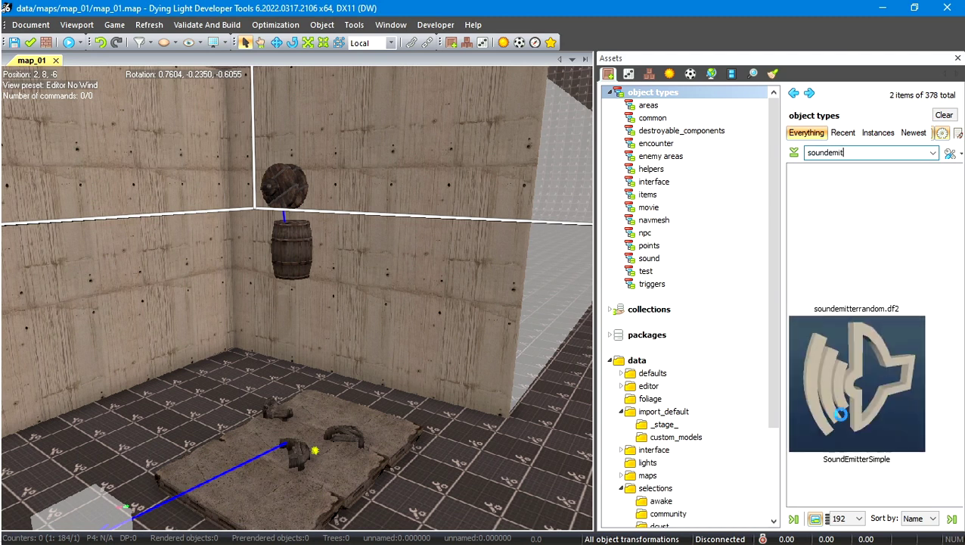
click(839, 412)
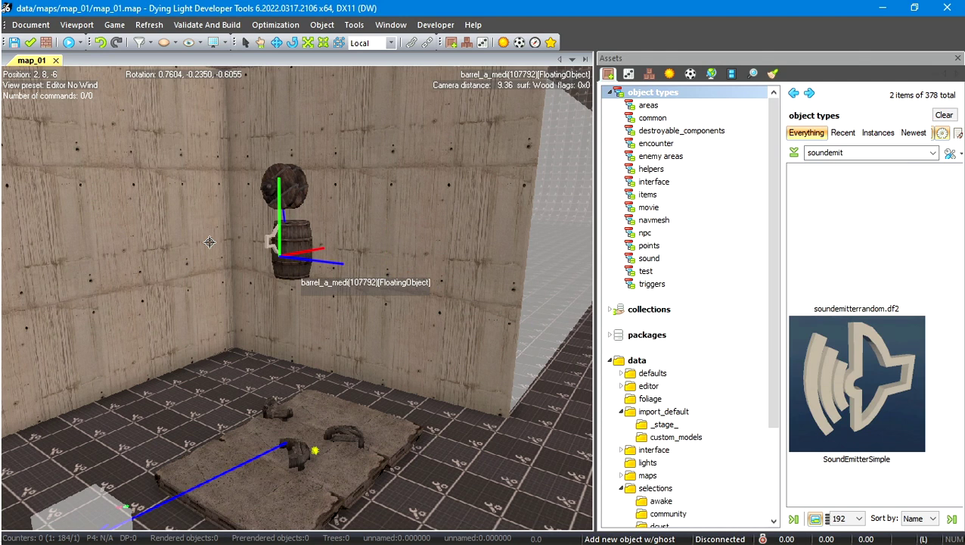
click(295, 217)
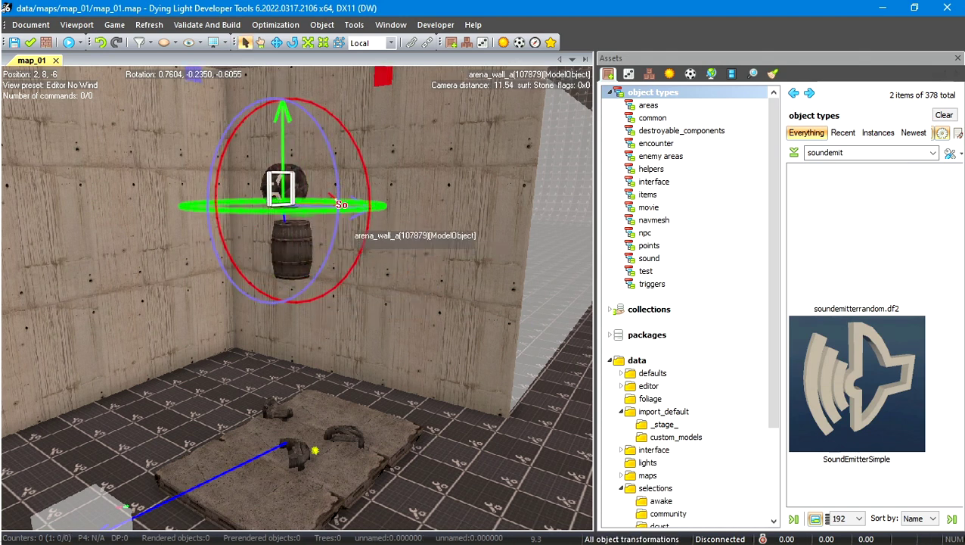
Step: Move the sound emitter off to the side of the wheel and barrel and set its m_LEnableState to false
middle_drag(334, 198, 364, 197)
right_drag(387, 228, 380, 298)
drag(323, 326, 269, 355)
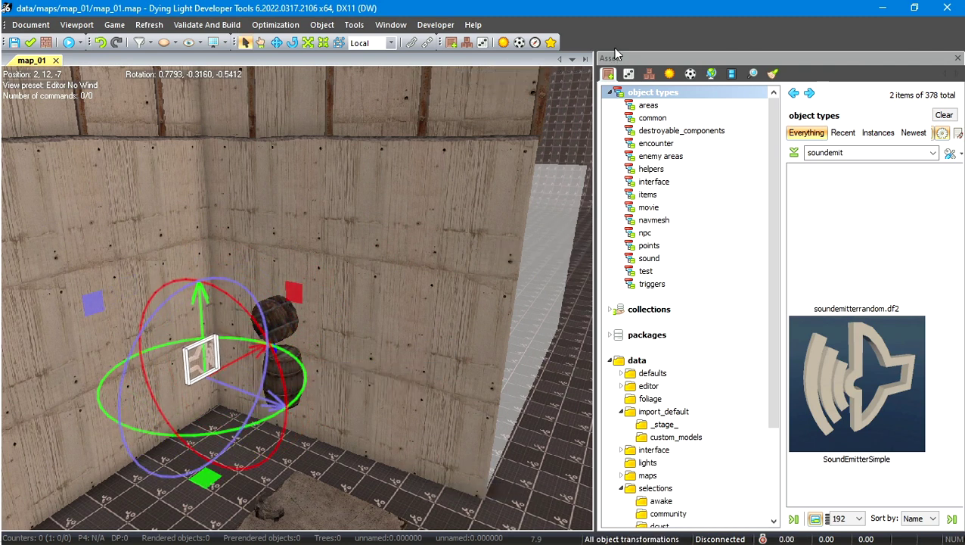
click(629, 74)
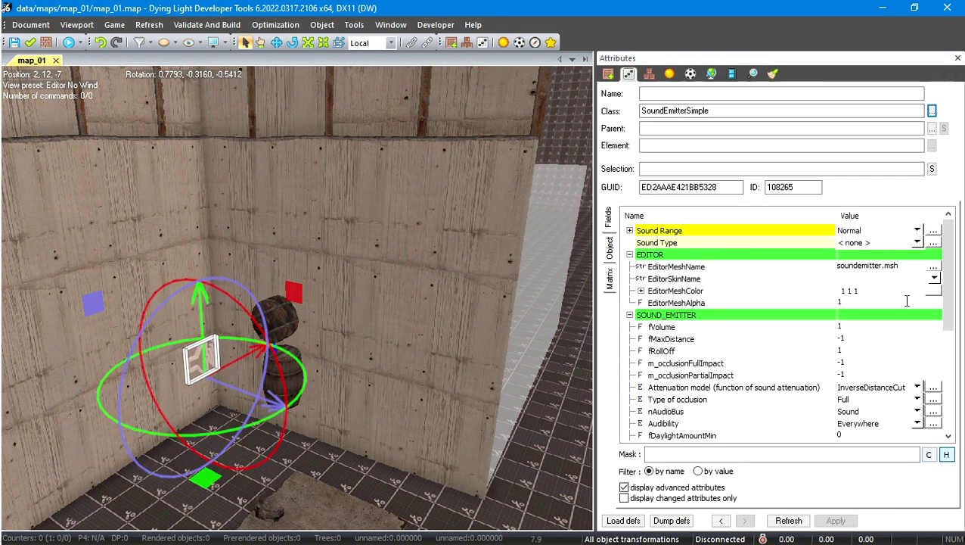
drag(948, 256, 951, 362)
click(849, 400)
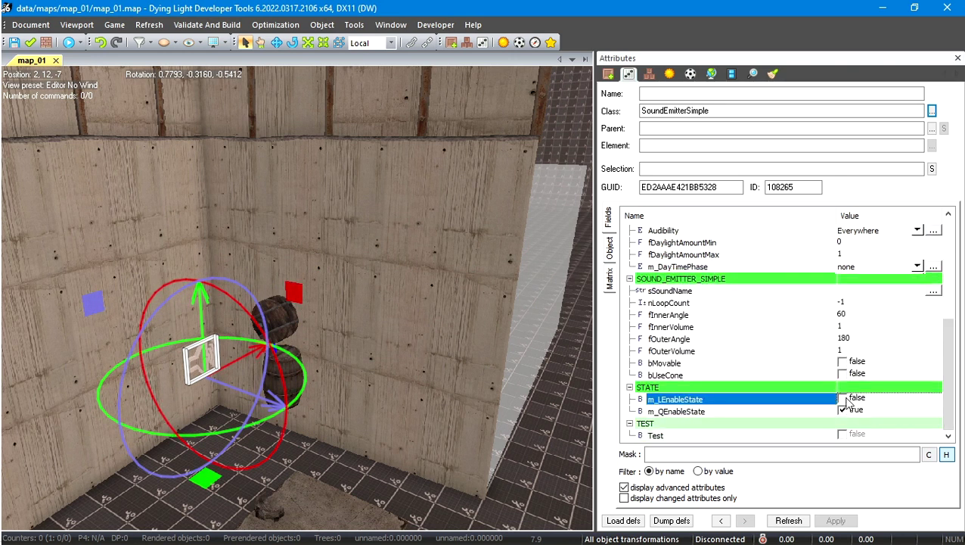
click(846, 400)
middle_drag(420, 409, 419, 384)
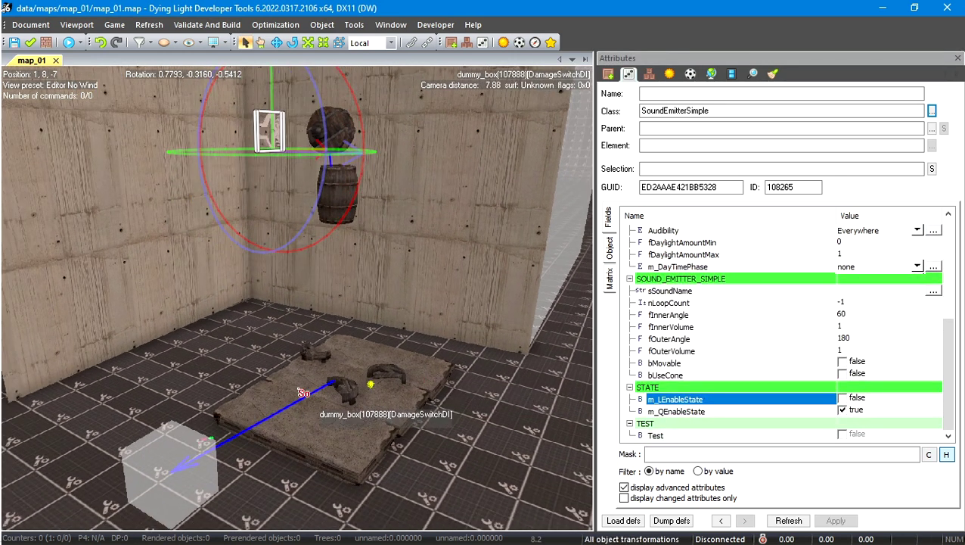
middle_drag(361, 342, 362, 360)
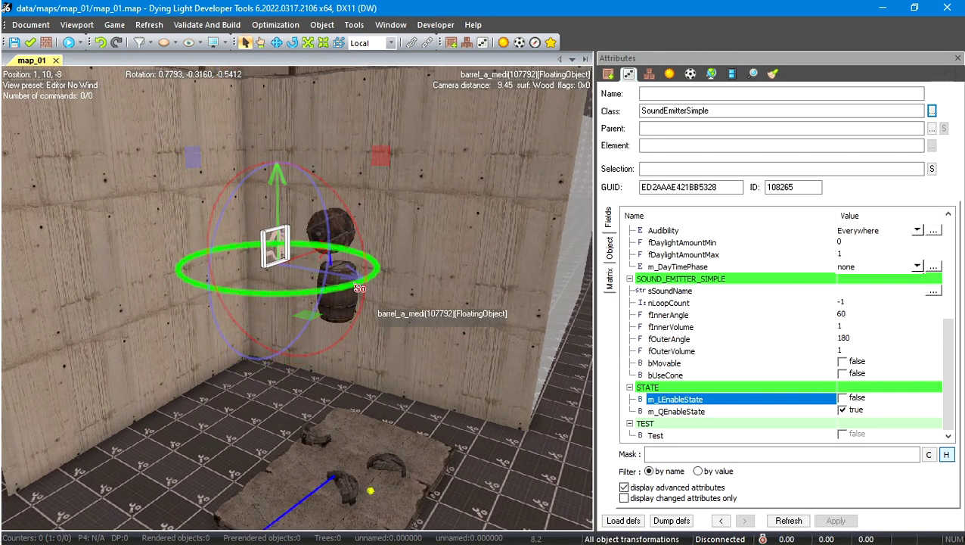
click(349, 231)
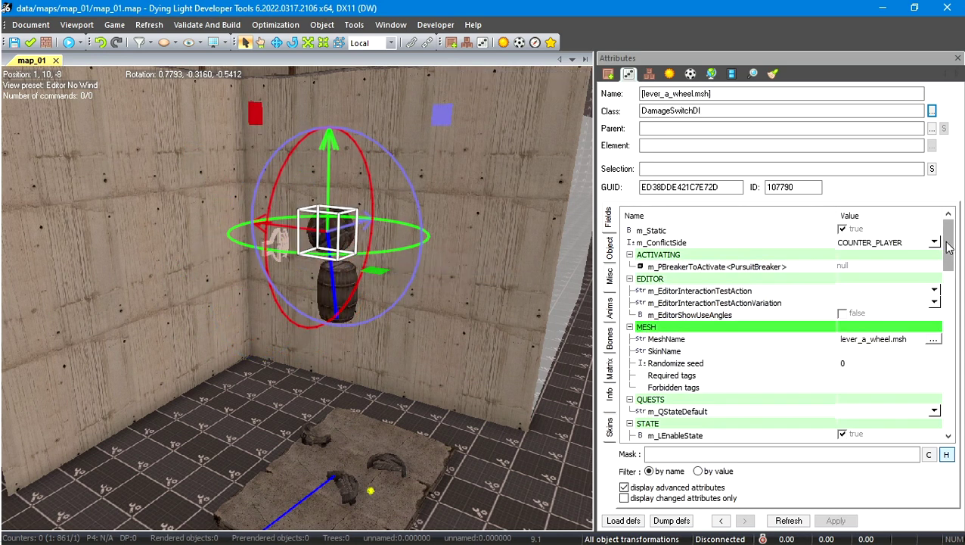
drag(951, 251, 934, 299)
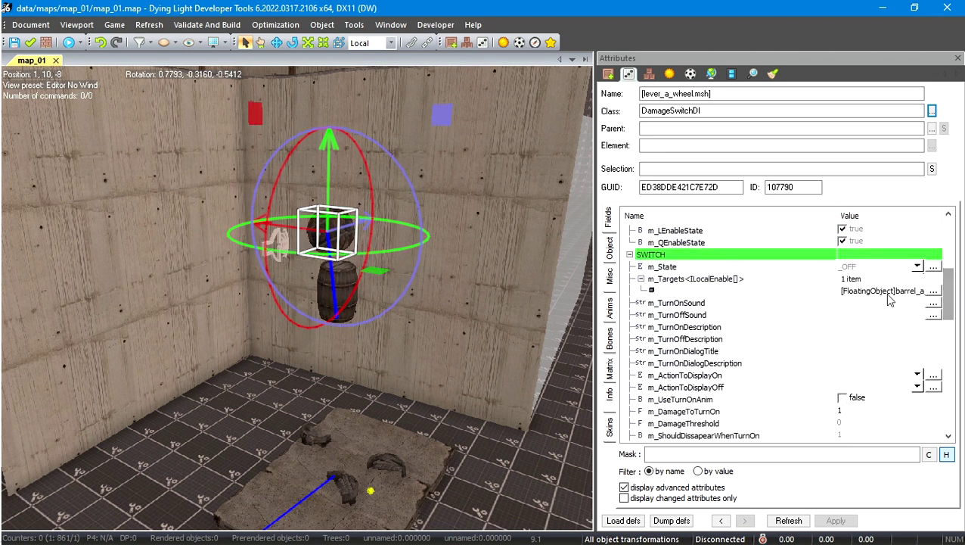
click(690, 280)
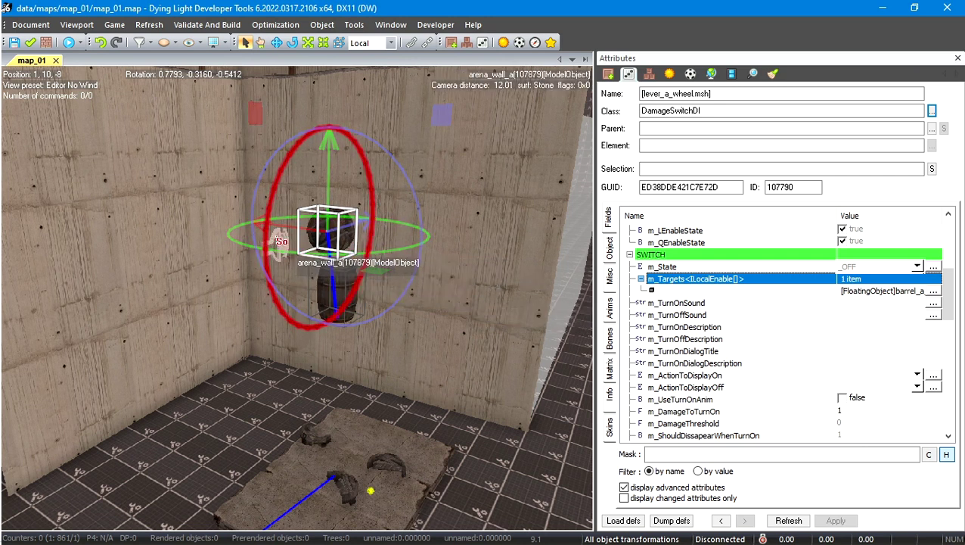
click(358, 254)
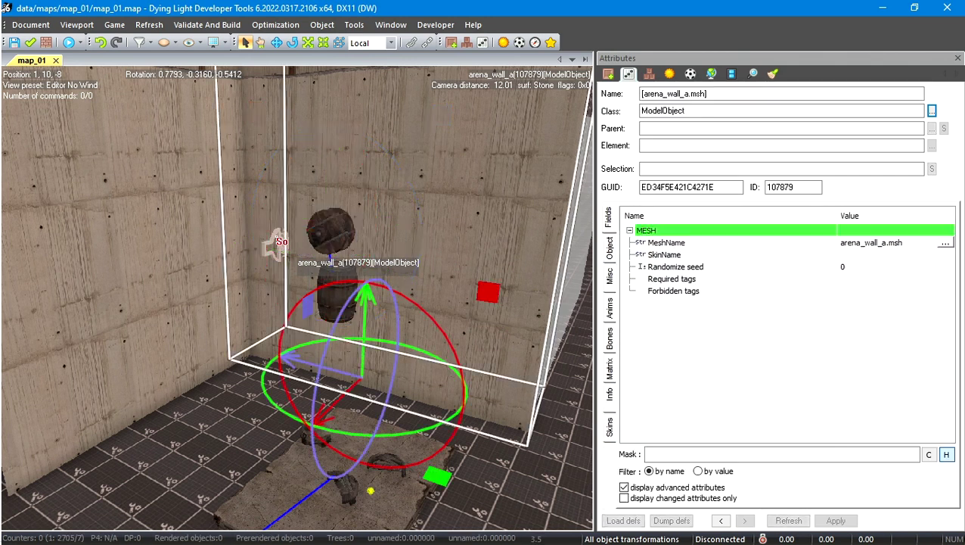
Step: Check the m_LEnableState setting of the sound emitter beside the wheel
click(272, 246)
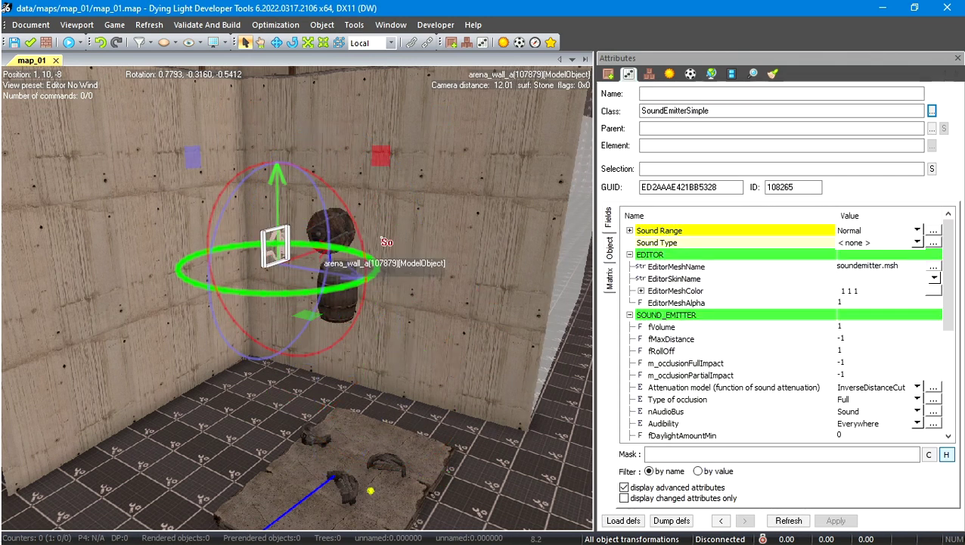
scroll(846, 401, down, 8)
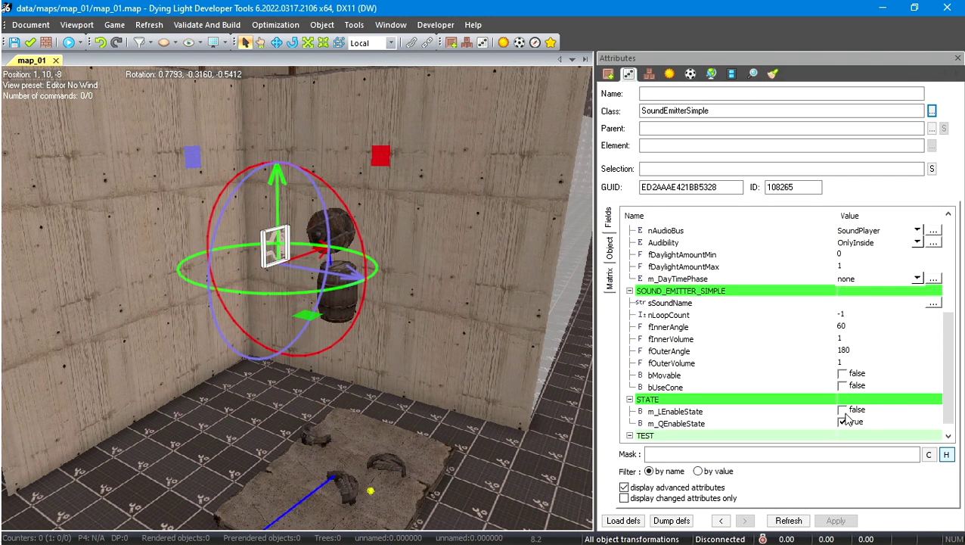
click(842, 411)
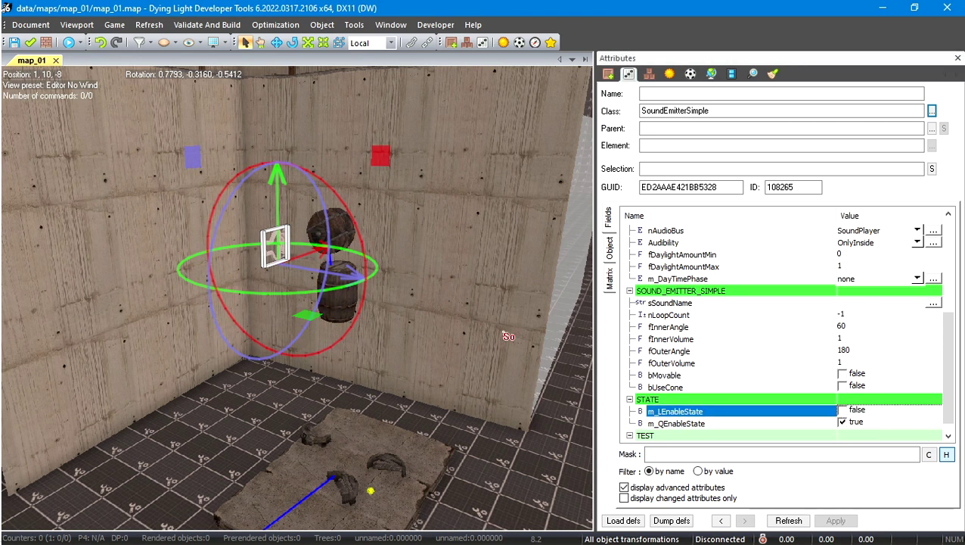
Step: Add the SoundEmitterSimple to the m_Targets of the lever_a_wheel.msh damage switch above the barrel
click(329, 231)
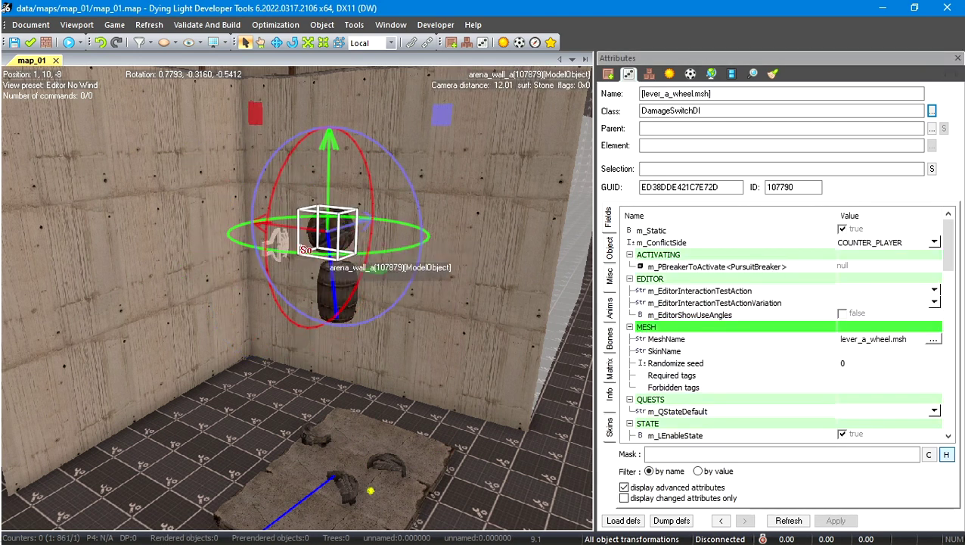
drag(952, 254, 950, 303)
click(675, 280)
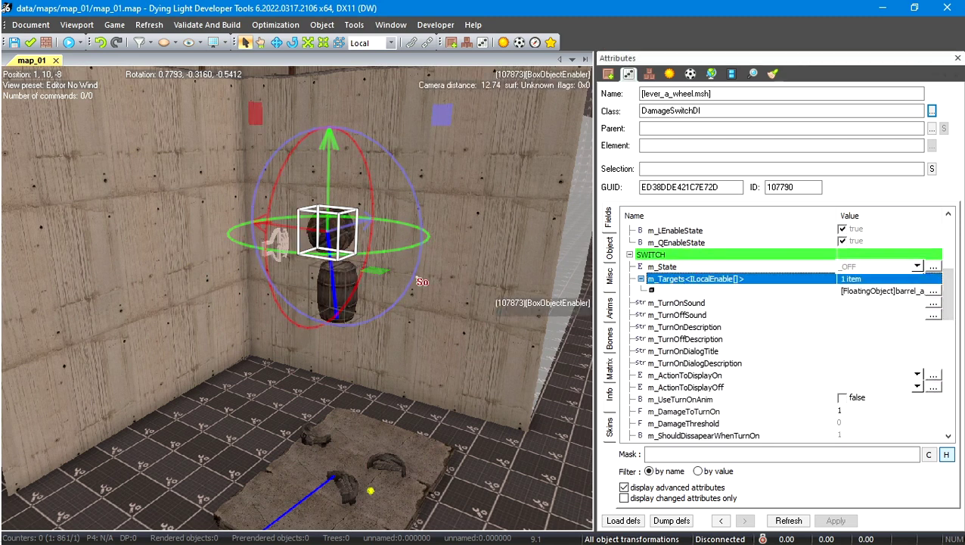
scroll(208, 180, up, 5)
scroll(207, 180, down, 5)
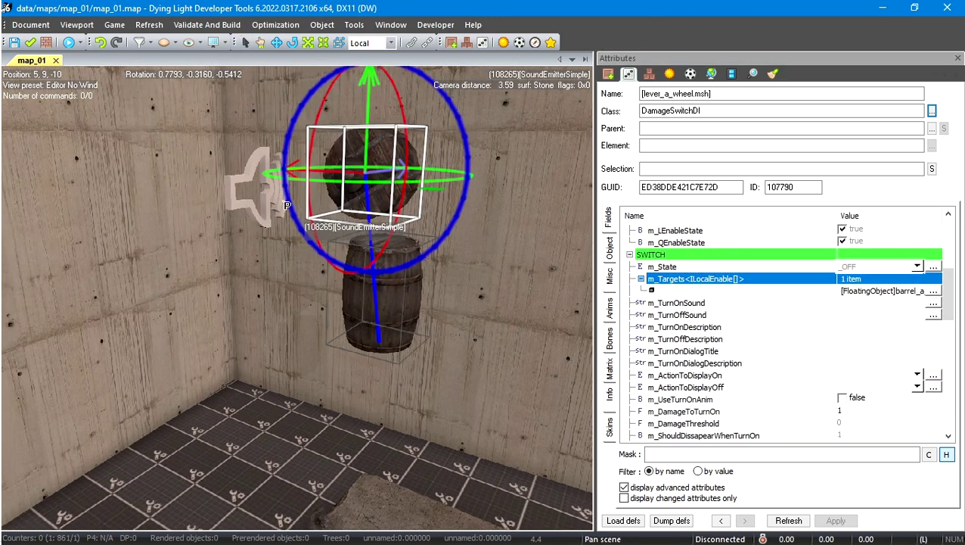
right_click(324, 311)
click(355, 323)
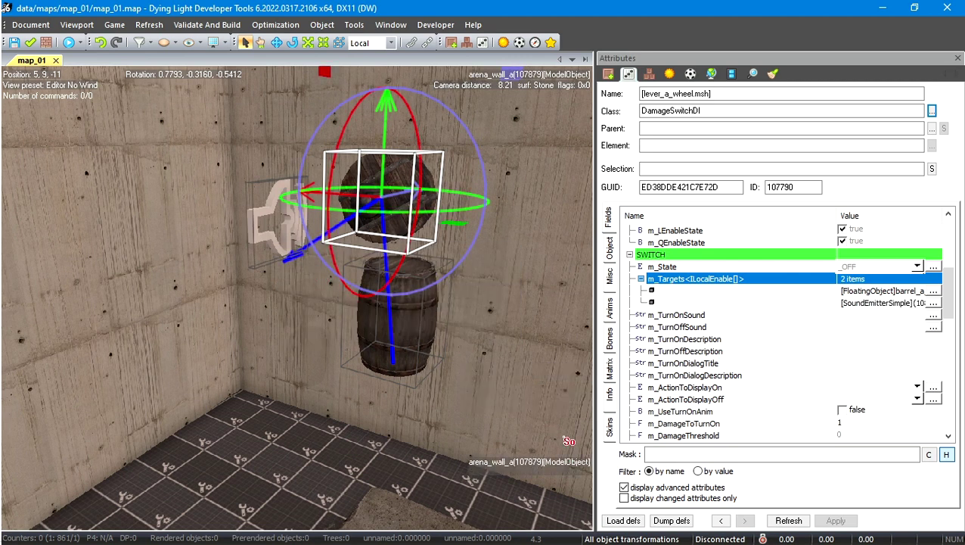
Step: Try canister_metal_collision_ground_00 as the sSoundName of the sound emitter beside the wheel and test its playback
scroll(296, 295, down, 2)
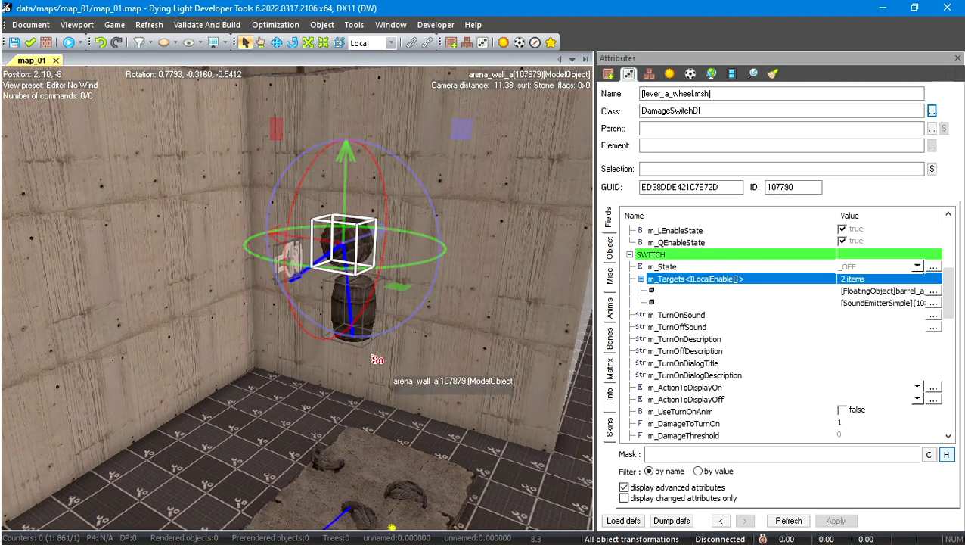
scroll(390, 378, up, 1)
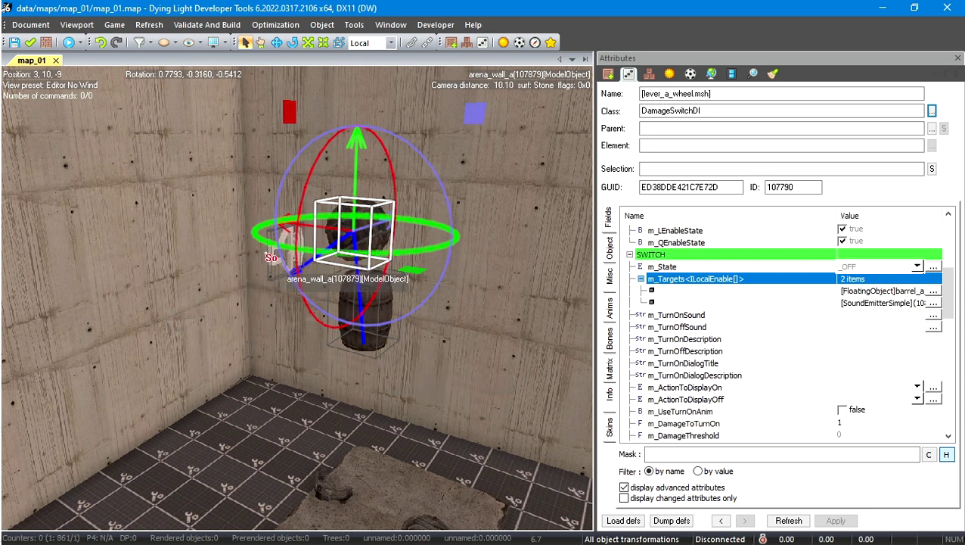
click(280, 253)
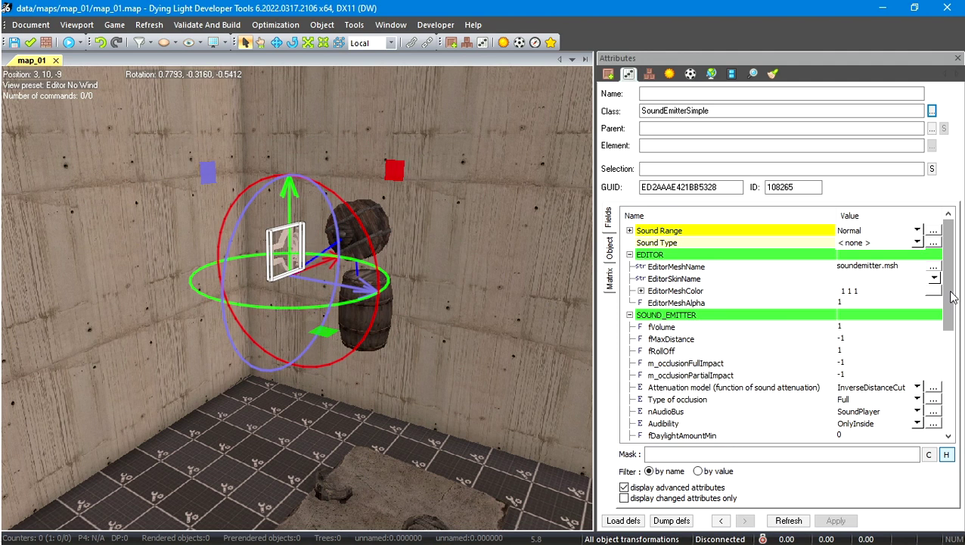
click(918, 243)
drag(947, 267, 958, 325)
scroll(957, 333, down, 3)
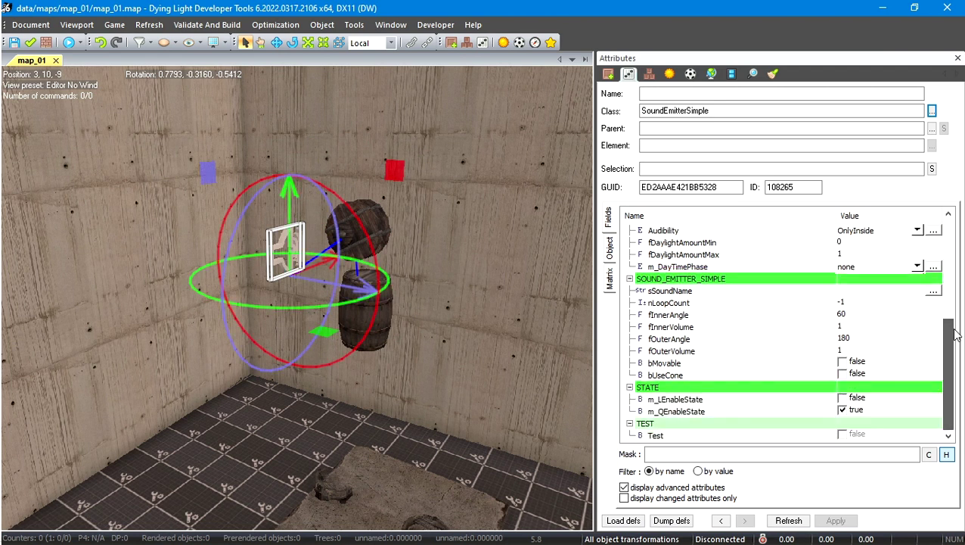
click(934, 295)
click(933, 292)
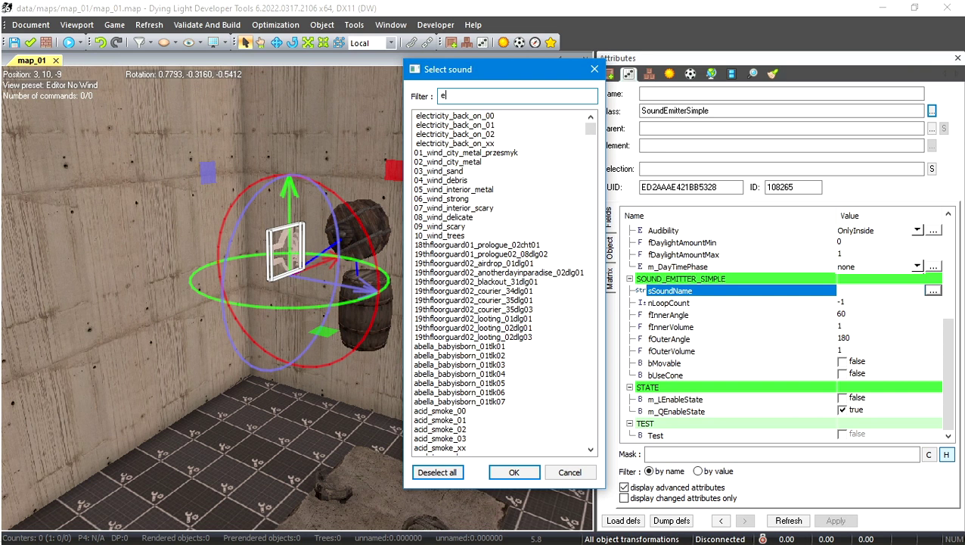
text(expl)
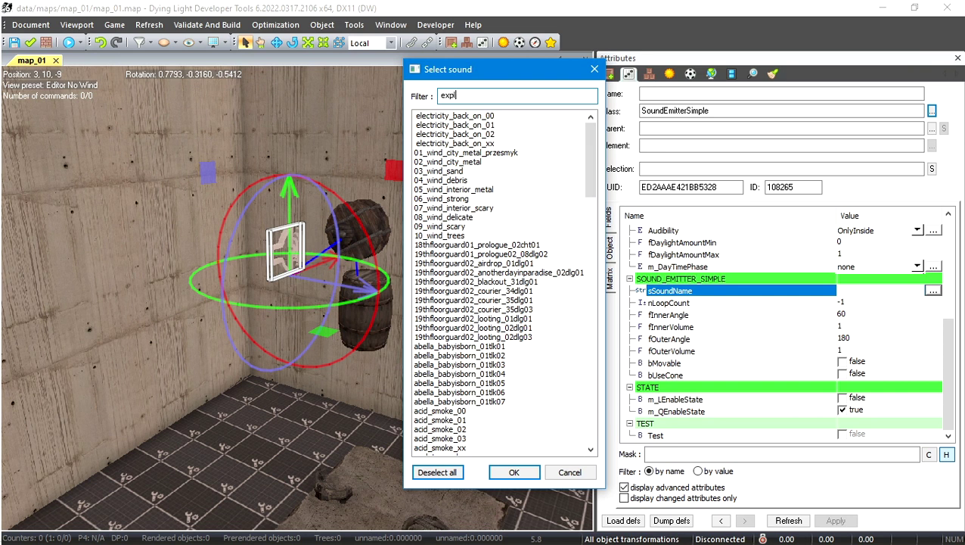
text(o)
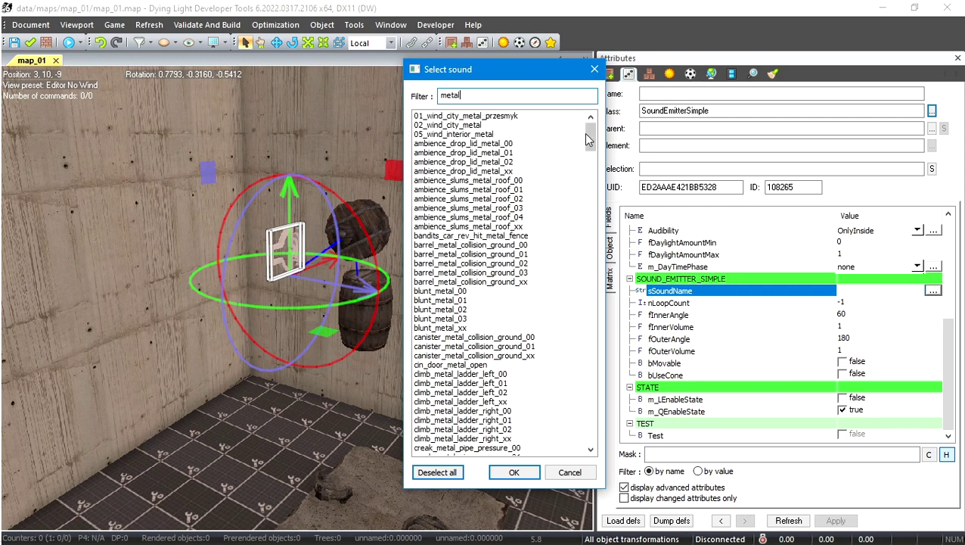
drag(593, 134, 596, 155)
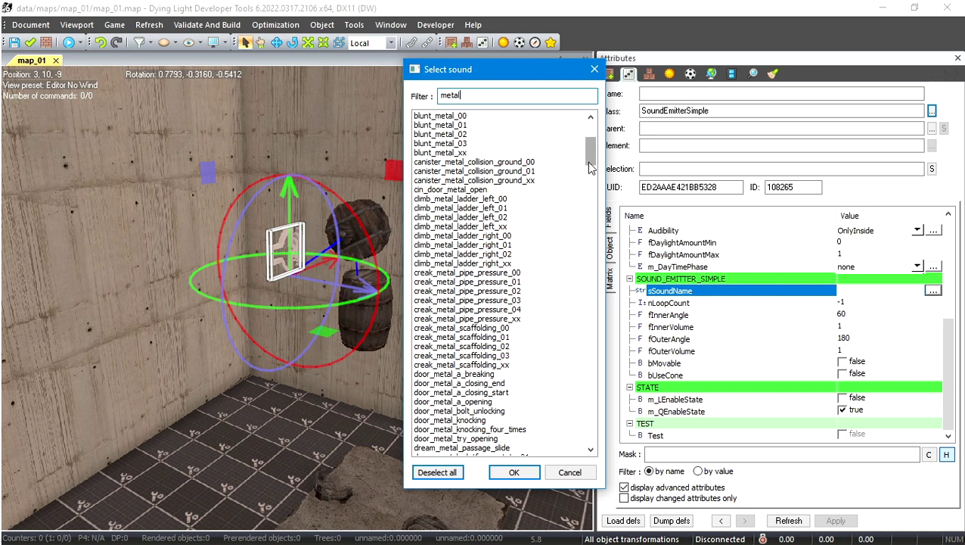
click(490, 163)
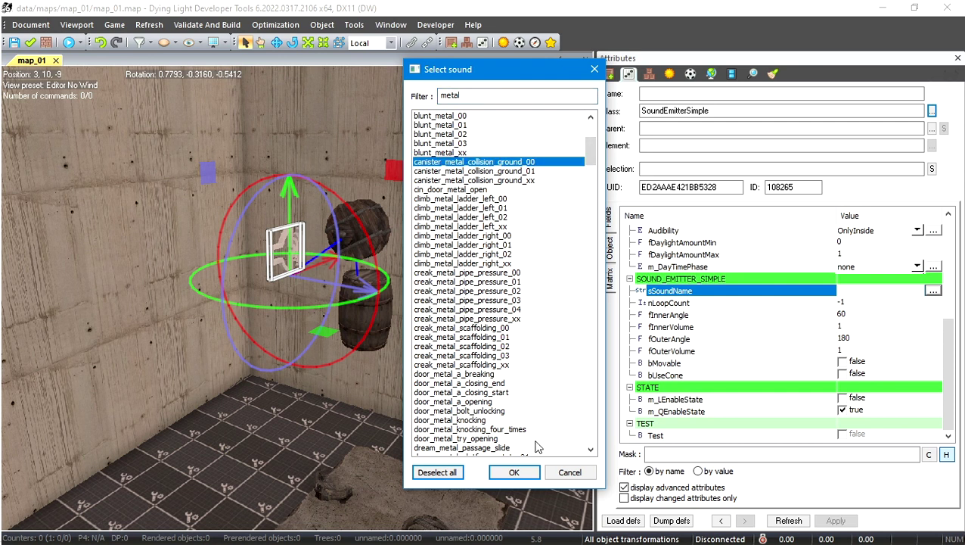
click(514, 473)
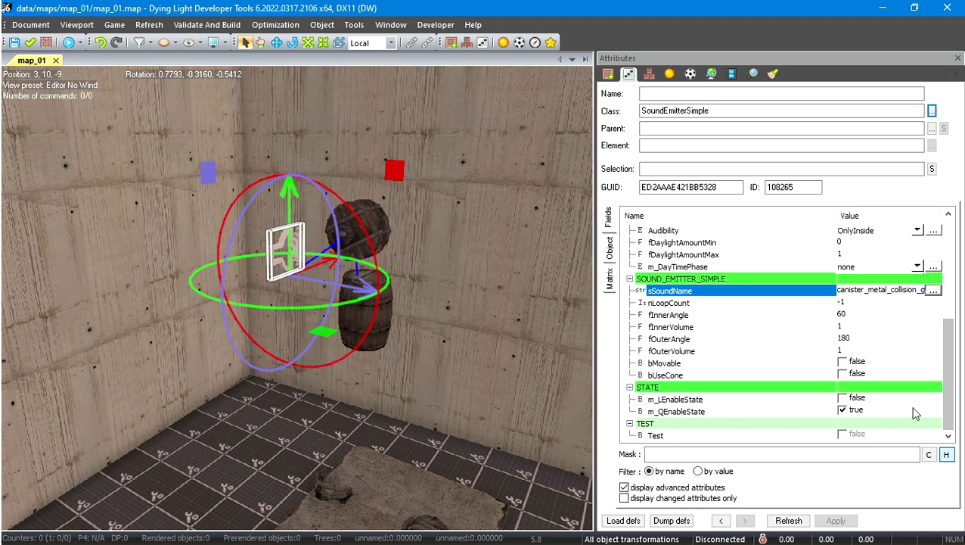
click(842, 435)
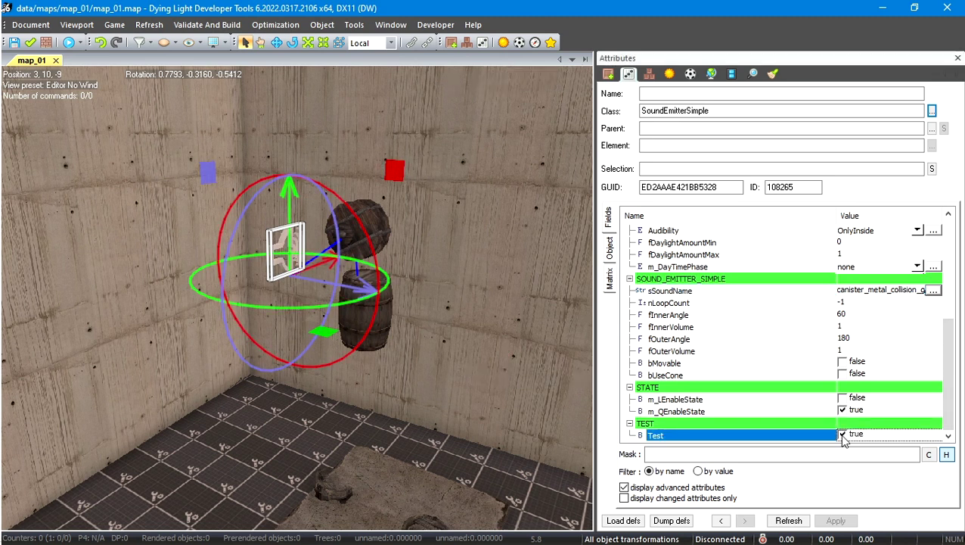
click(842, 434)
Step: Set the sSoundName of the emitter beside the wheel to creak_metal_pipe_pressure_01, filtering sounds by "metal", and test its playback
click(934, 292)
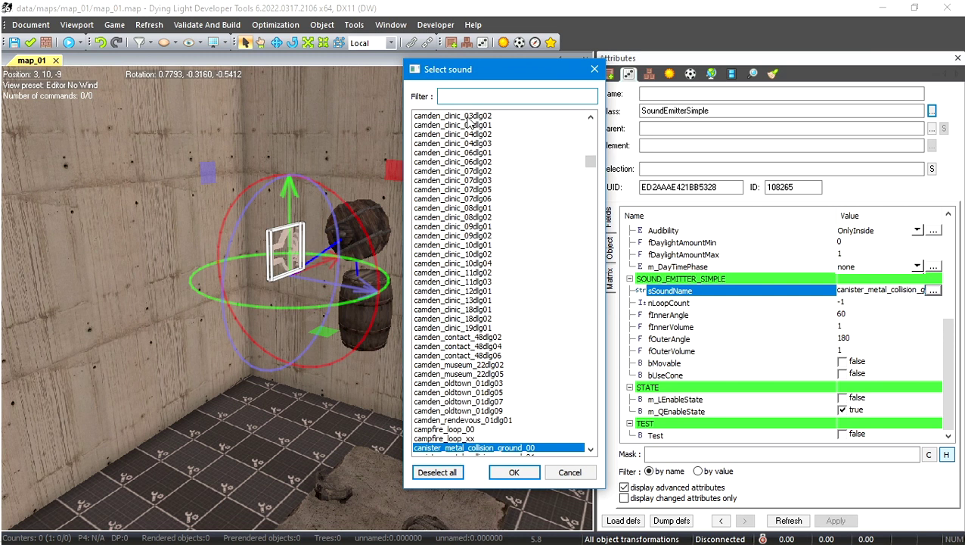
text(metal)
drag(594, 137, 597, 171)
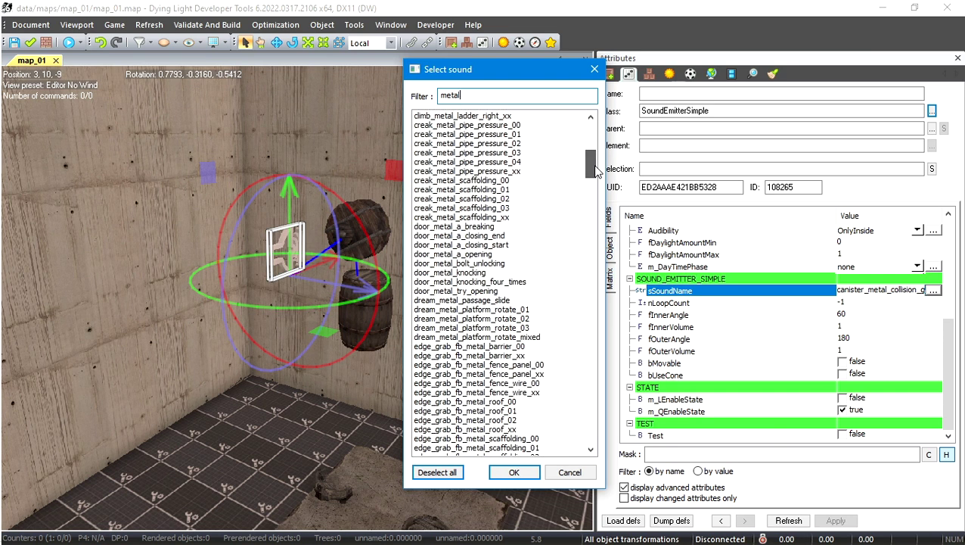
double_click(489, 133)
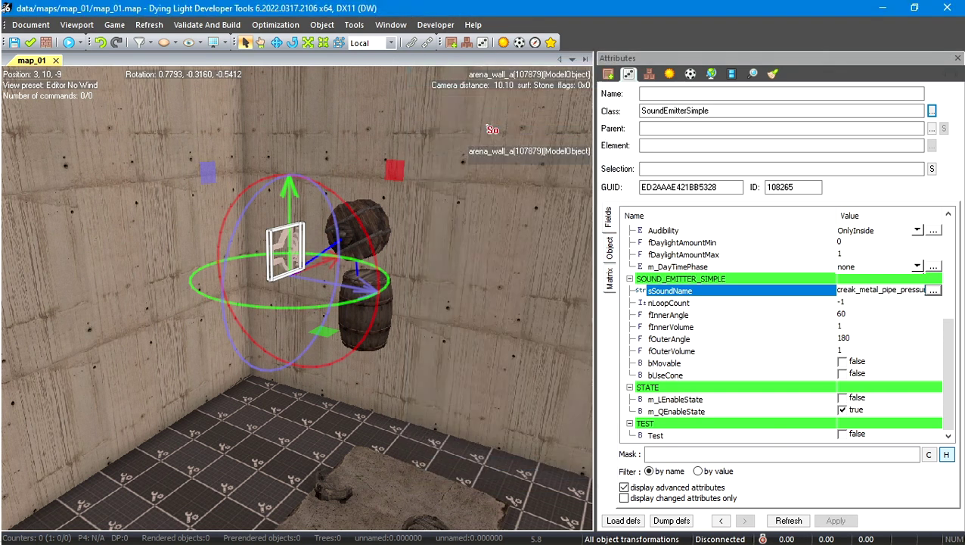
click(843, 434)
click(843, 434)
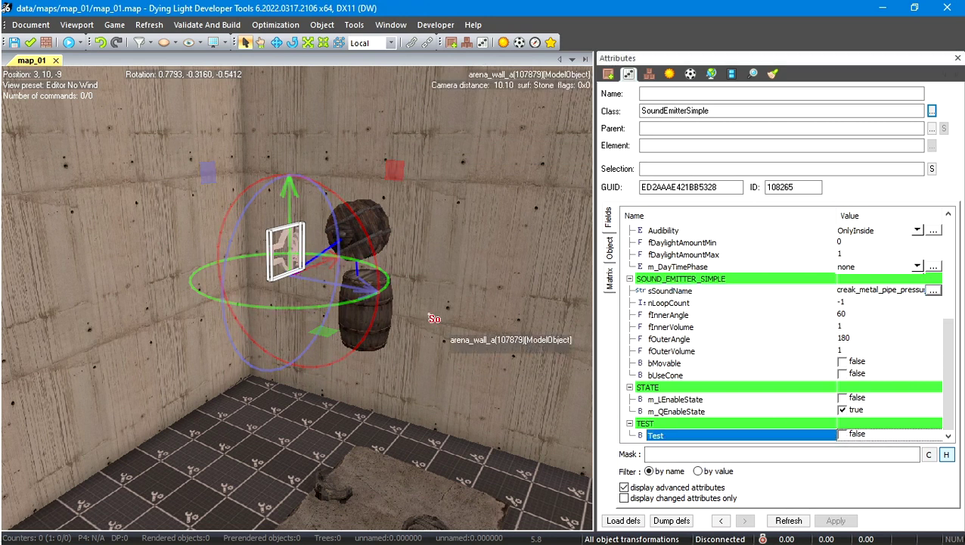
Step: Place another SoundEmitterSimple over the stone slab on the floor and set its m_LEnableState to false
middle_drag(536, 508, 507, 418)
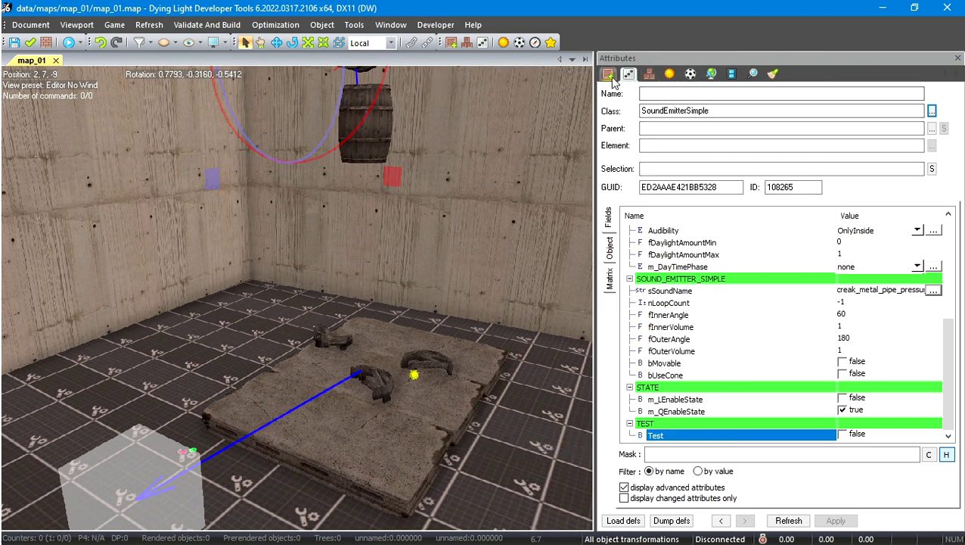
click(608, 73)
drag(858, 374, 339, 397)
middle_drag(339, 397, 342, 296)
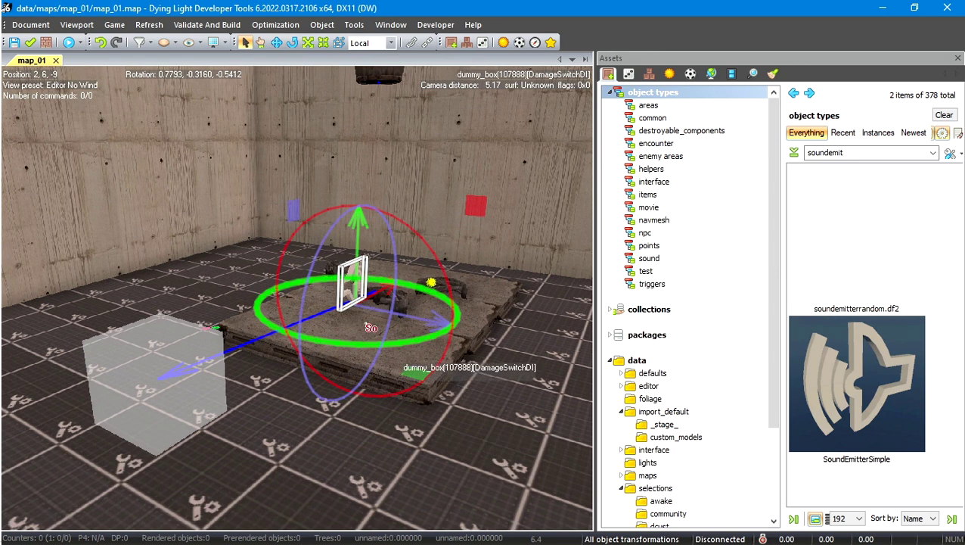
click(637, 73)
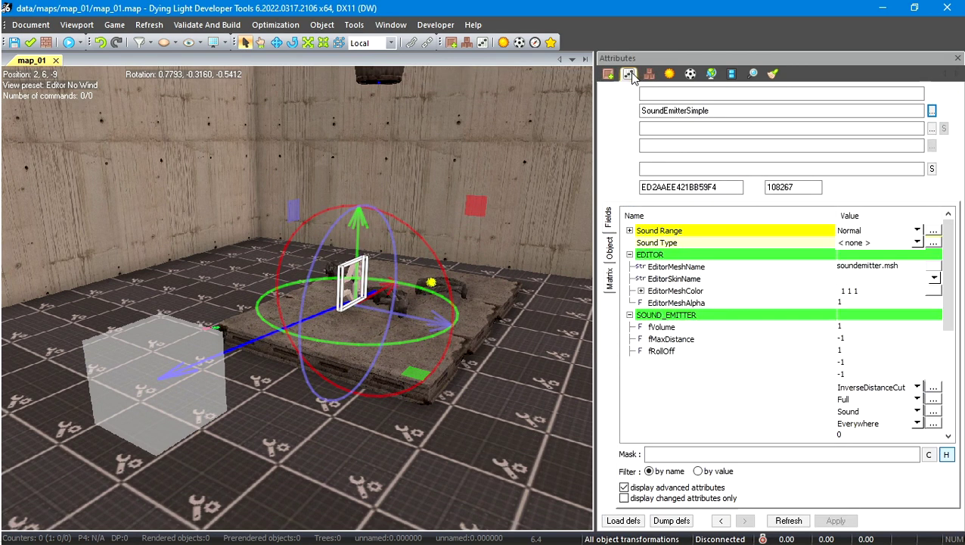
scroll(842, 396, down, 5)
click(848, 401)
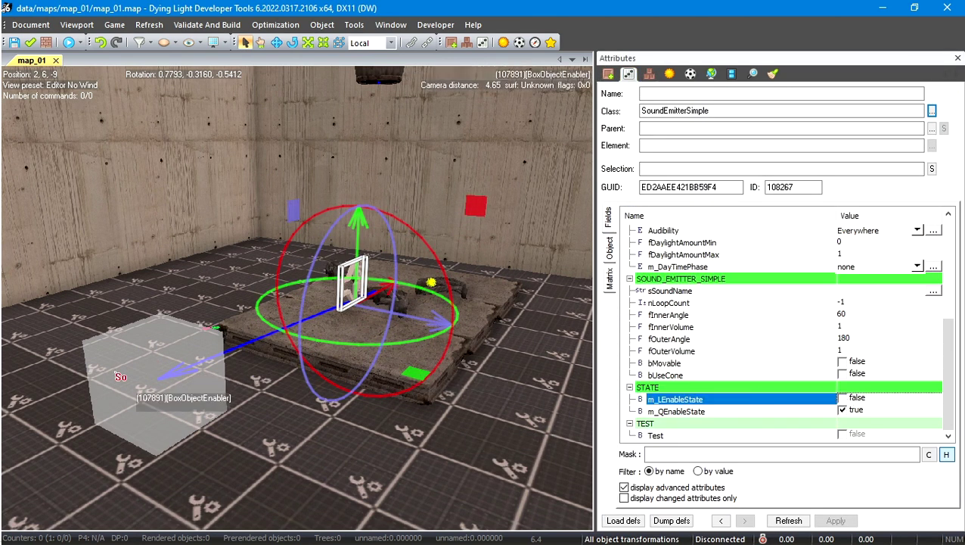
Step: Select the BoxObjectEnabler in front of the slab and go to the m_Targets of its ObjectLocalEnableModifier
click(158, 392)
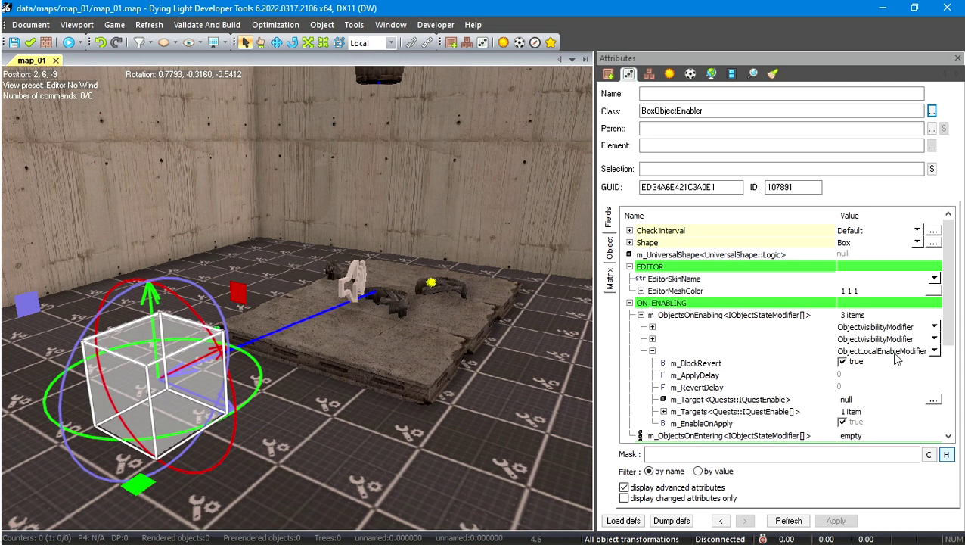
scroll(819, 370, down, 1)
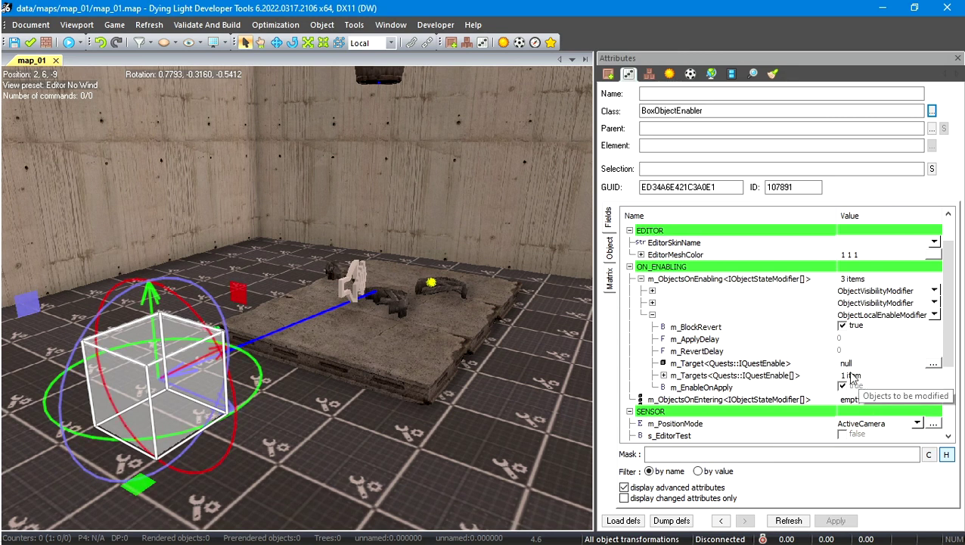
click(769, 376)
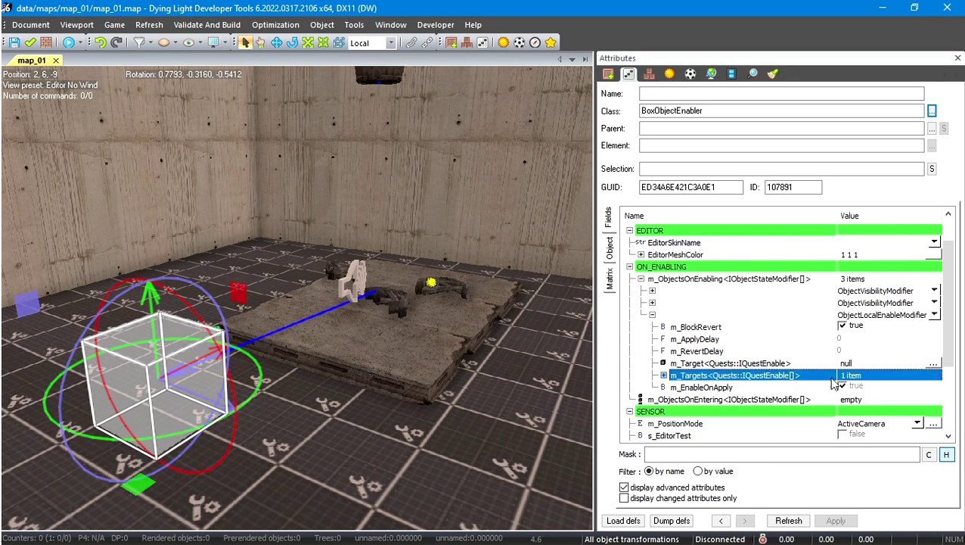
click(862, 280)
key(Insert)
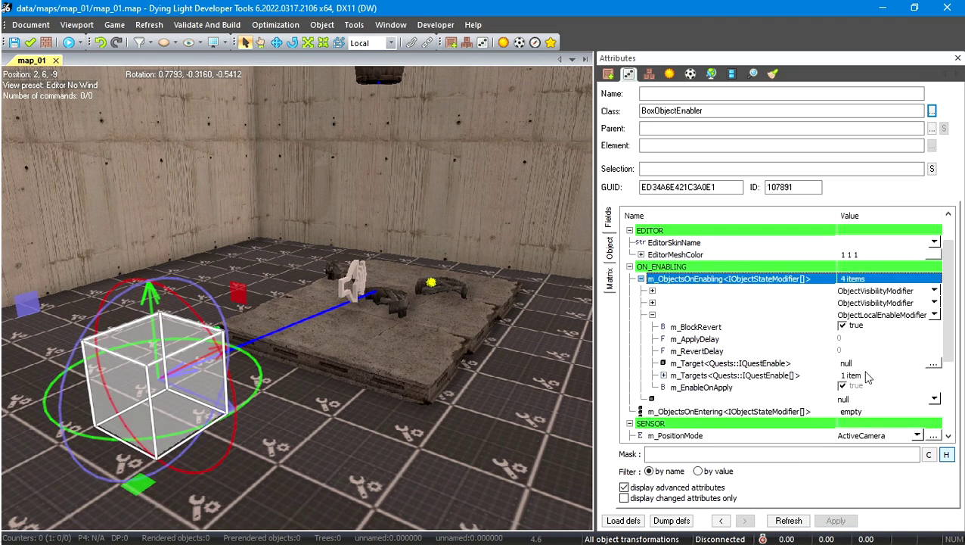
click(653, 315)
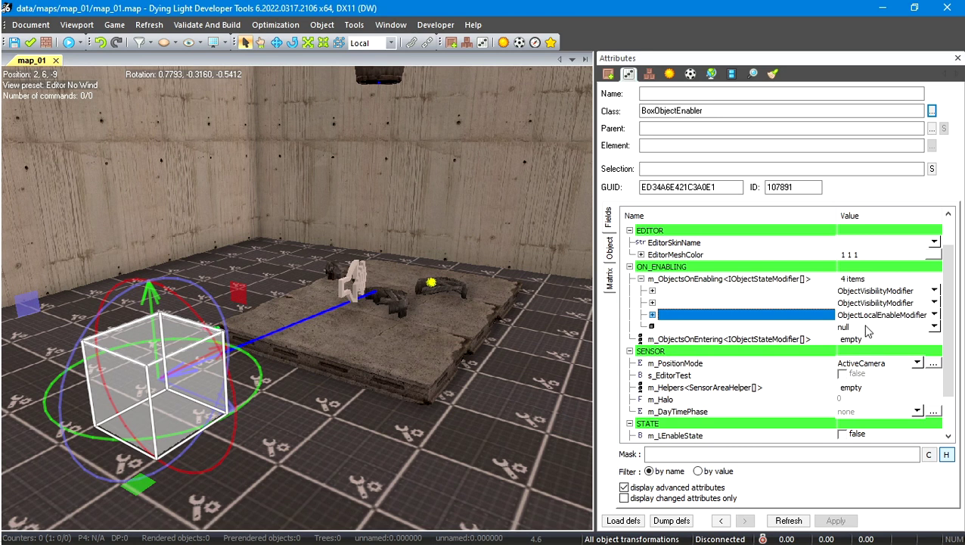
click(897, 328)
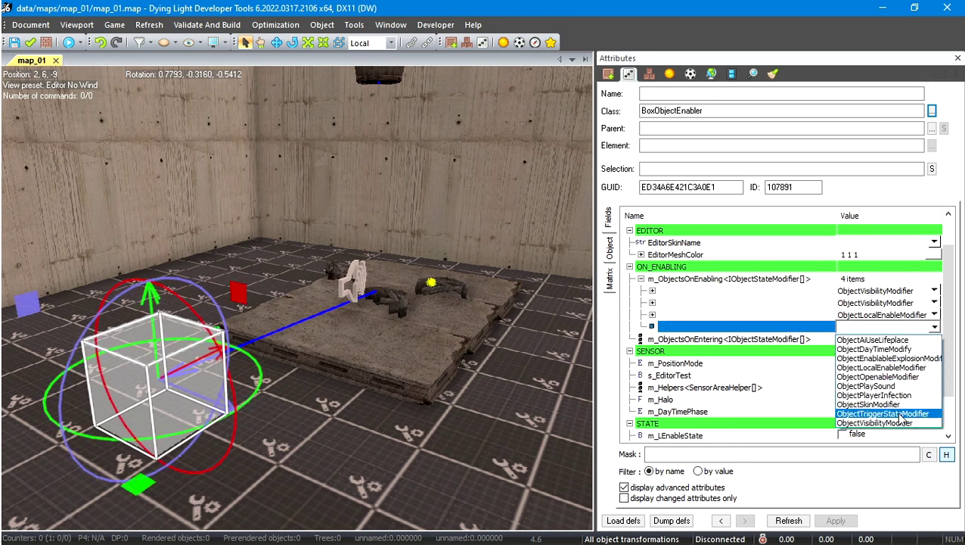
click(893, 369)
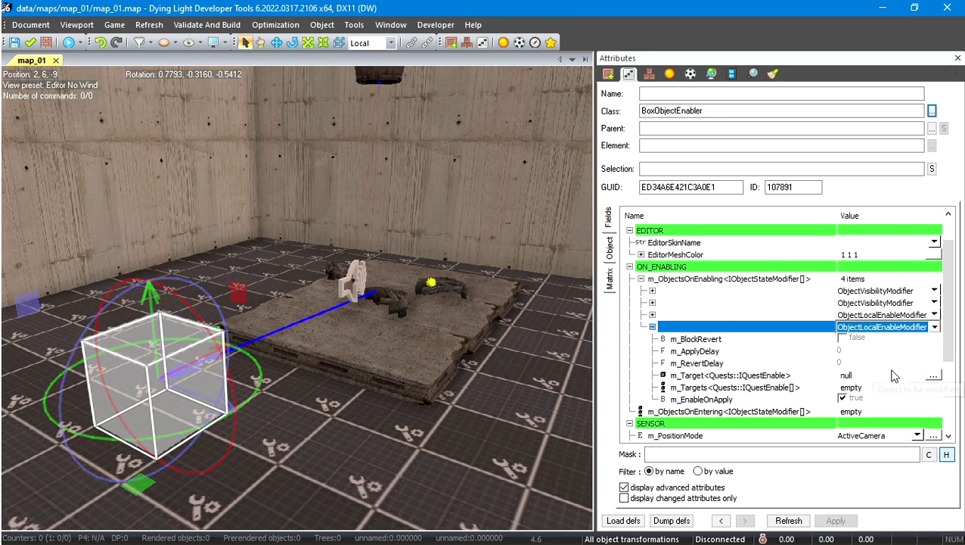
right_click(731, 327)
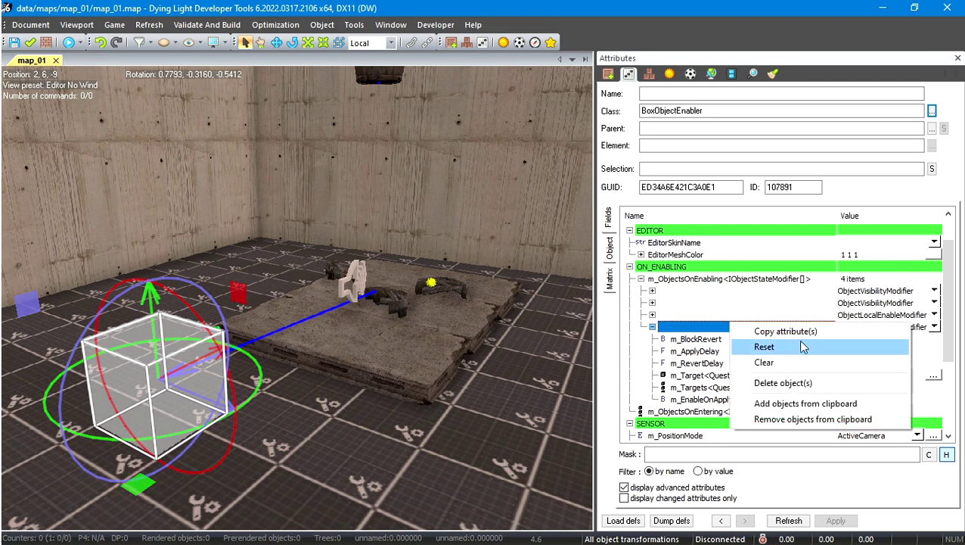
click(795, 382)
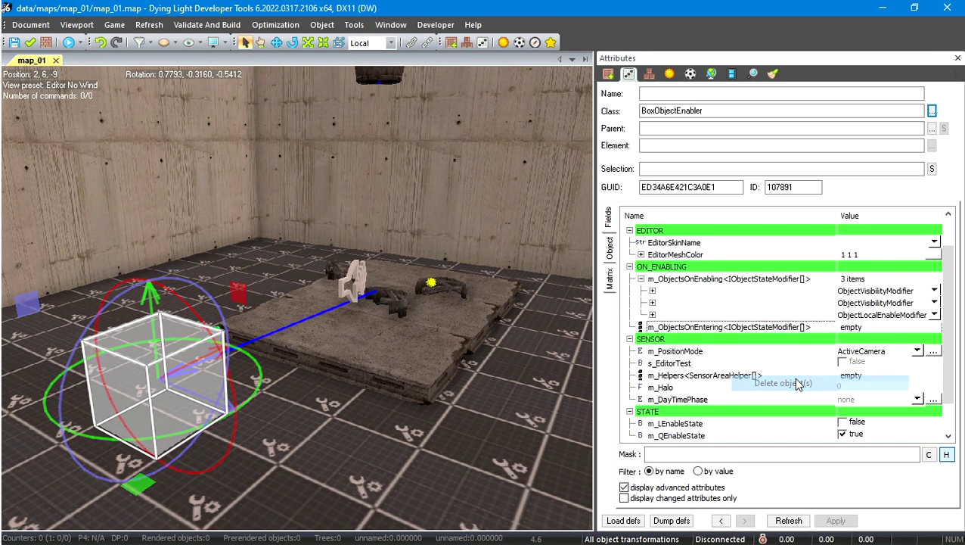
Step: Add the SoundEmitterSimple over the slab to the m_Targets of the box enabler's ObjectLocalEnableModifier, alongside the FXEmitter
click(654, 315)
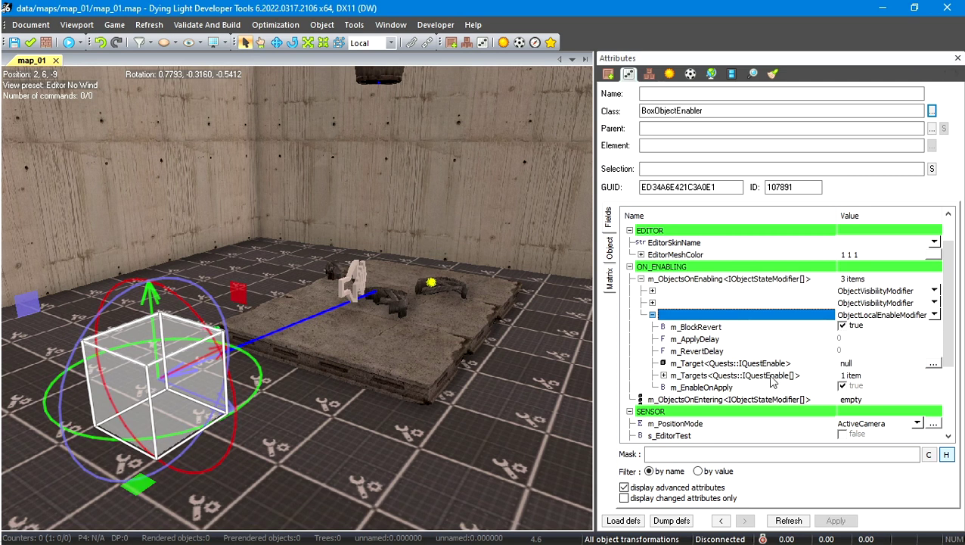
click(764, 376)
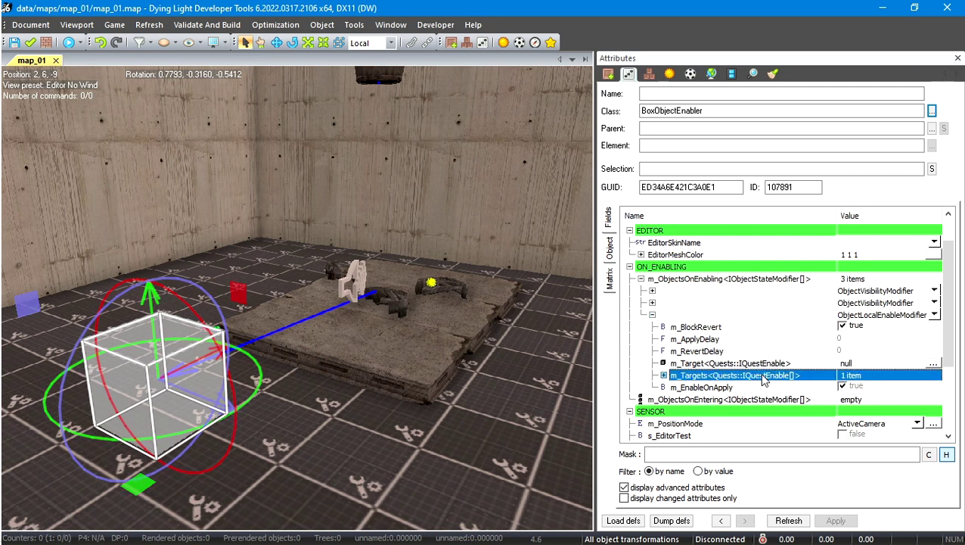
click(664, 375)
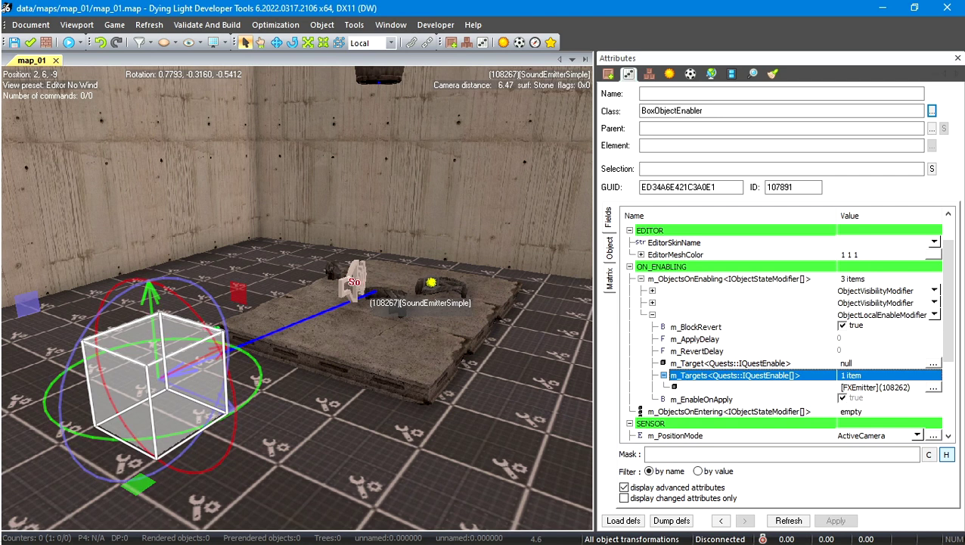
right_click(348, 278)
click(384, 302)
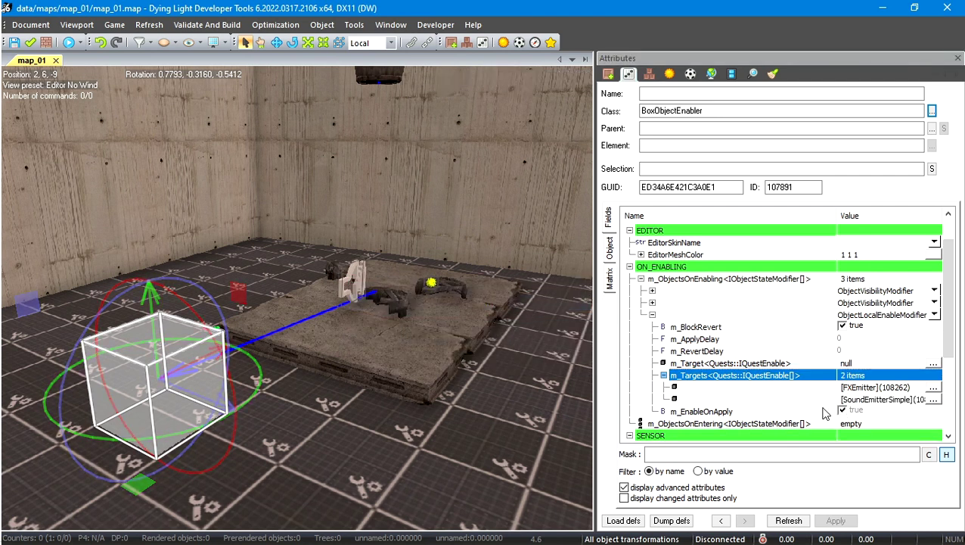
Step: Set the sSoundName of the sound emitter over the slab to blister_explosion, filtering sounds by "explosion", and test its playback
click(351, 288)
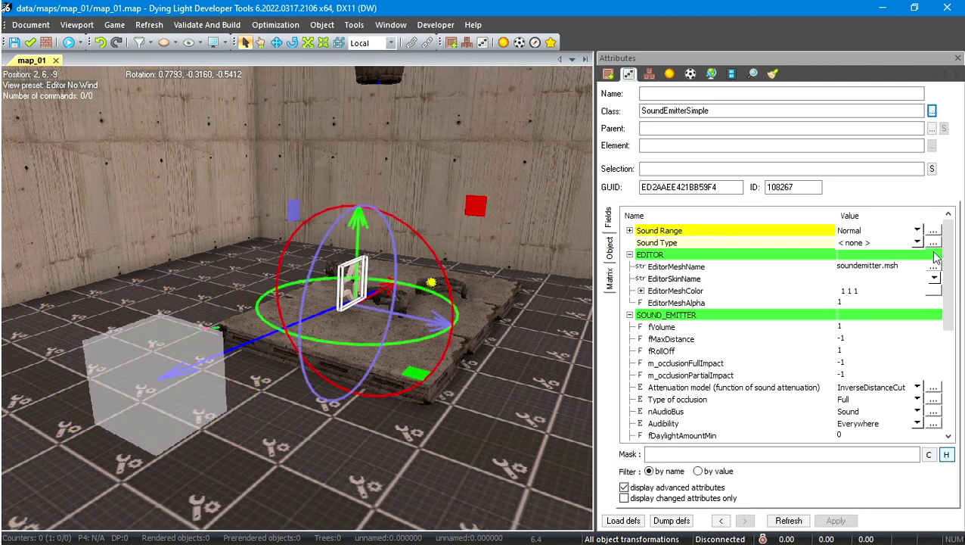
drag(945, 265, 955, 337)
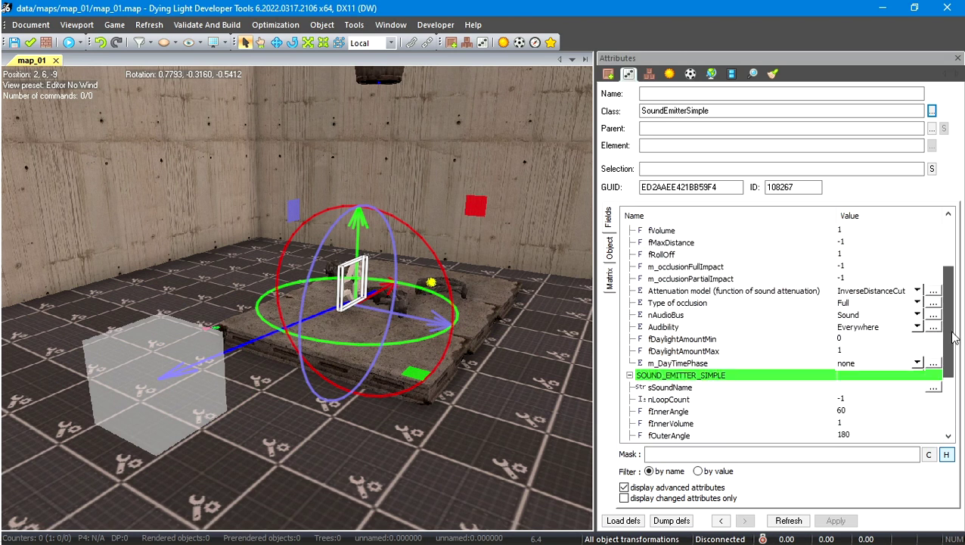
click(933, 388)
text(e)
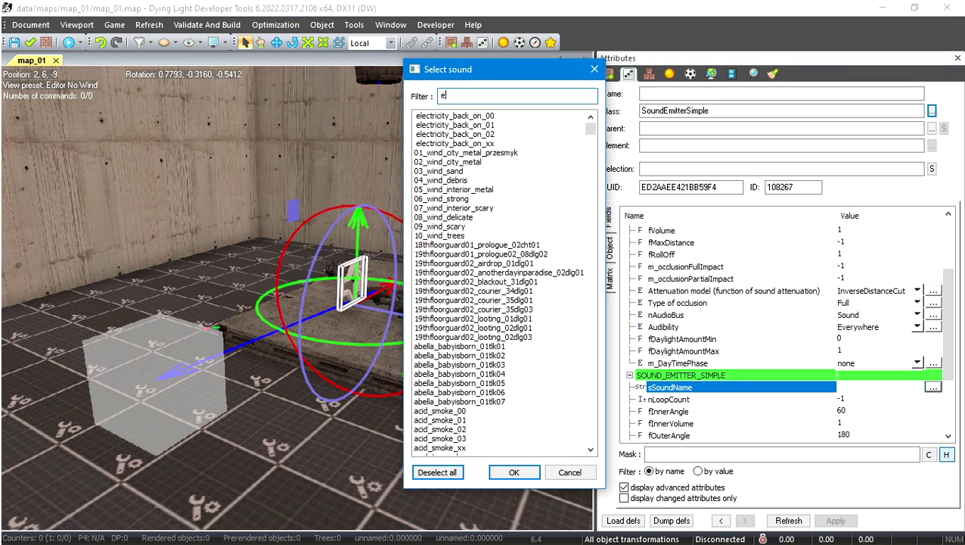
text(xplosion)
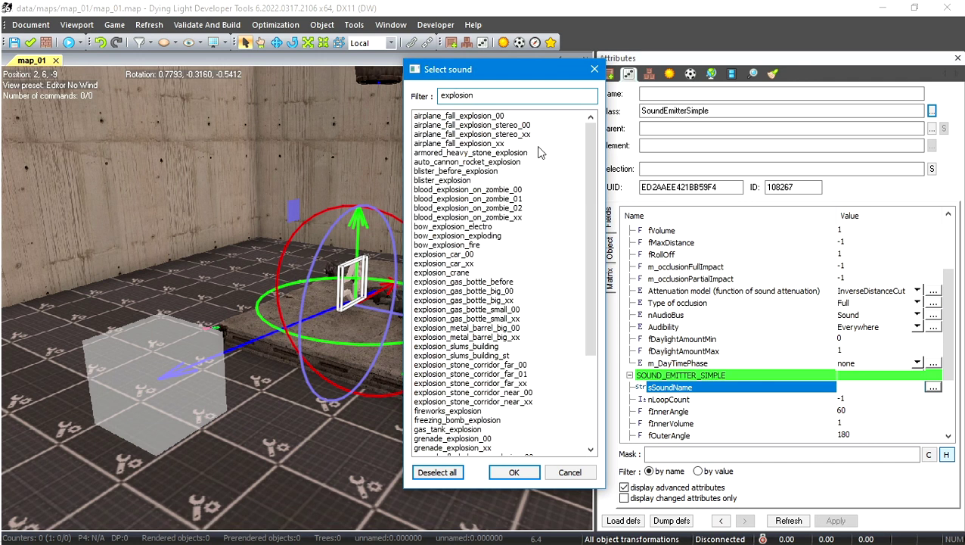
double_click(460, 181)
scroll(840, 408, down, 3)
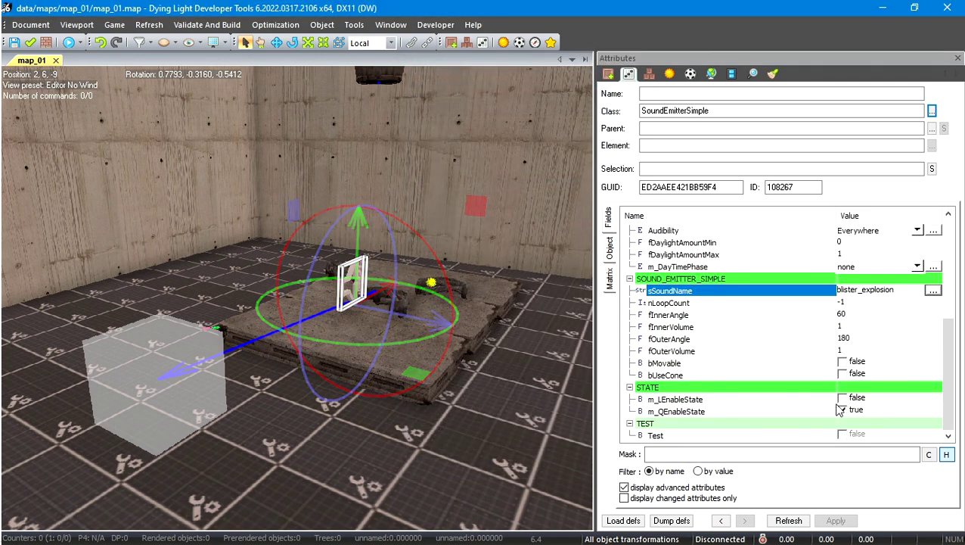
click(845, 439)
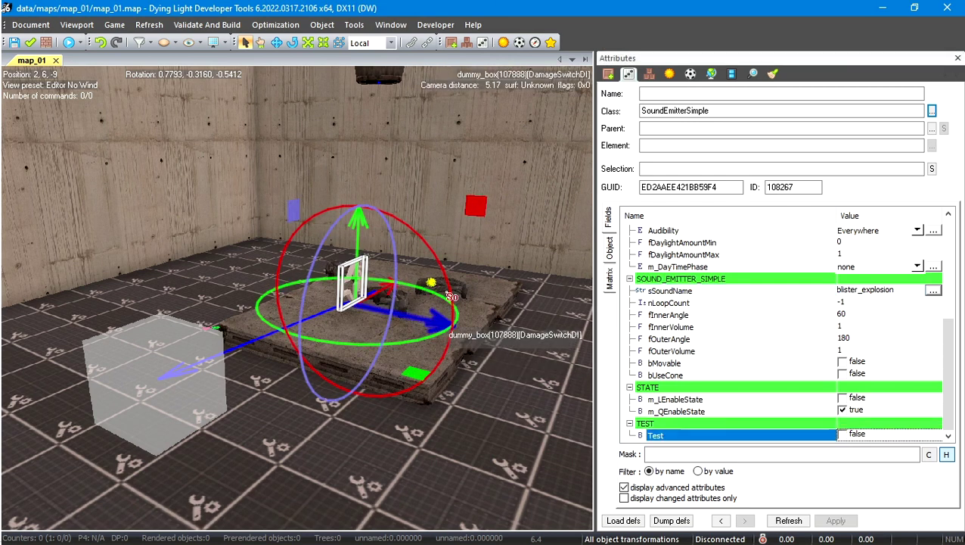
Step: Save the map and launch the game to playtest it
right_drag(521, 287, 522, 297)
key(s)
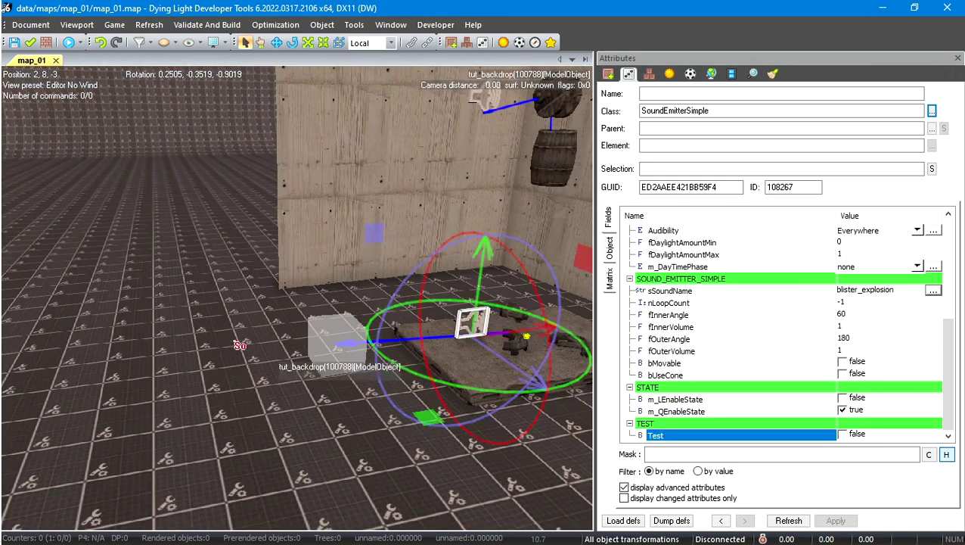
click(272, 346)
key(ctrl+s)
key(d)
key(s)
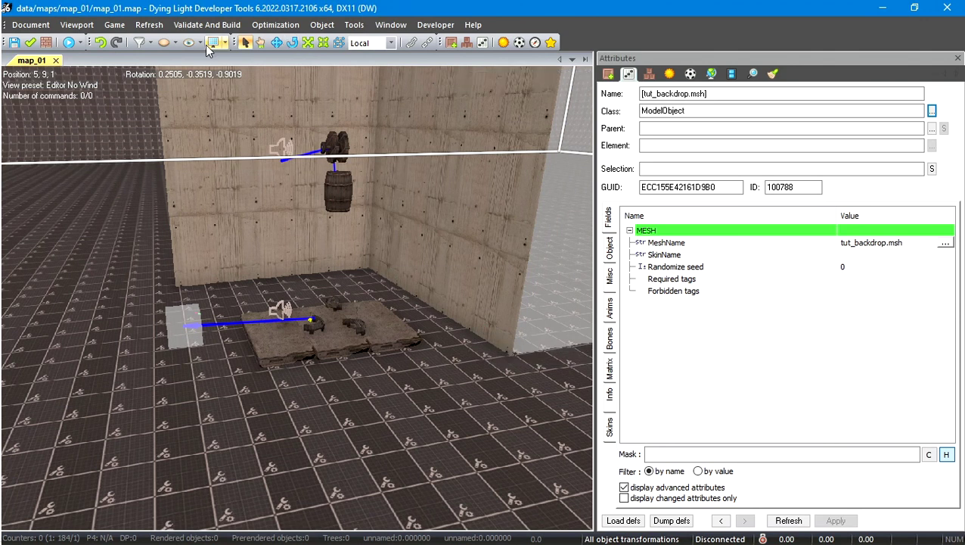
click(67, 43)
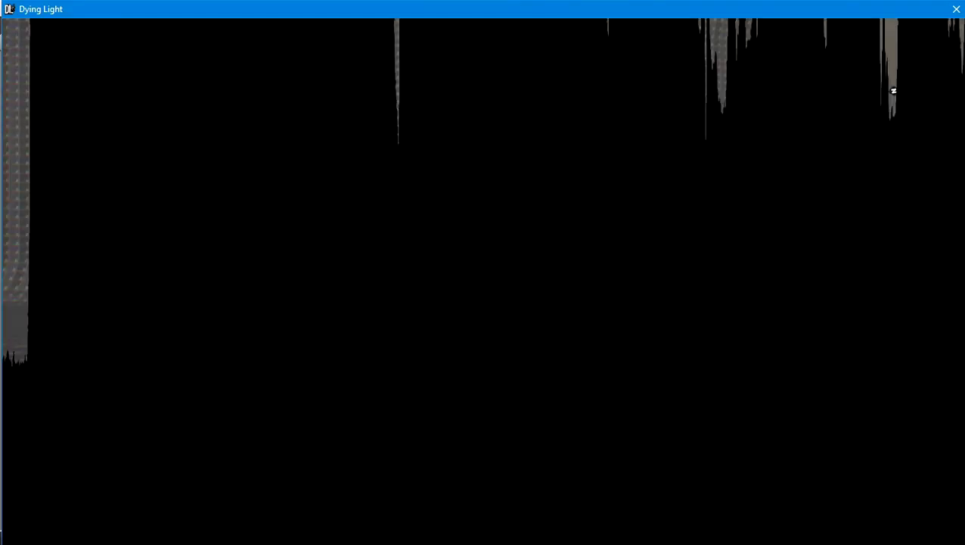
Step: Walk around the concrete walls in the playtest to face the hanging barrel and the slab
key(w)
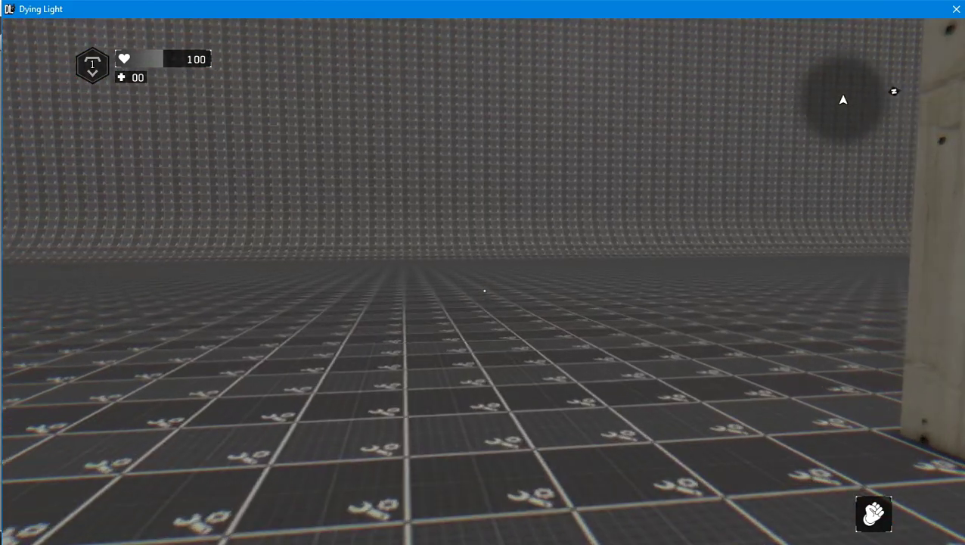
key(w)
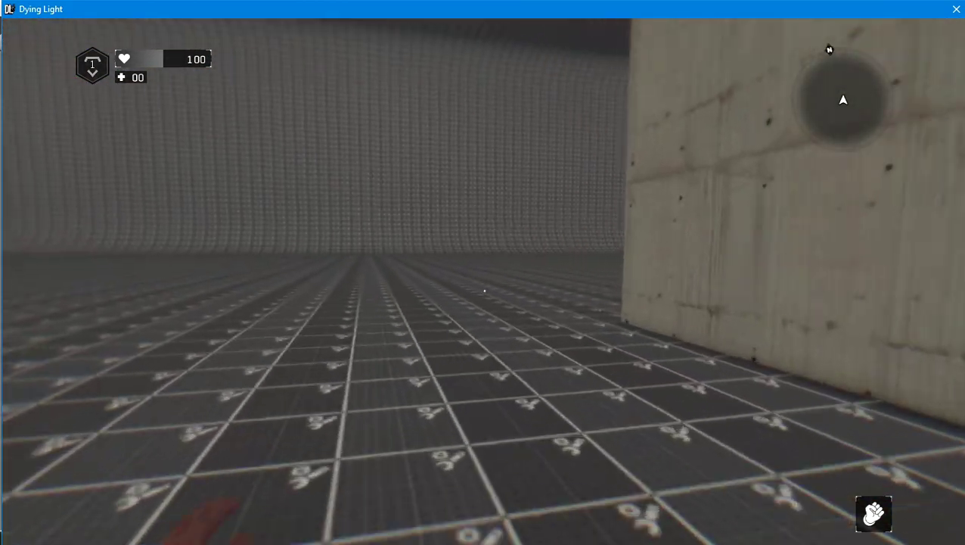
key(w)
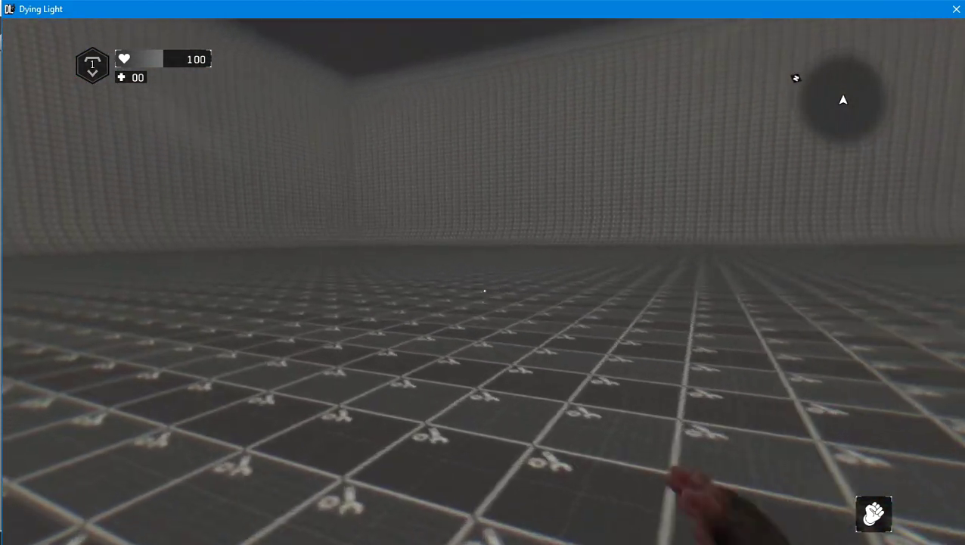
key(w)
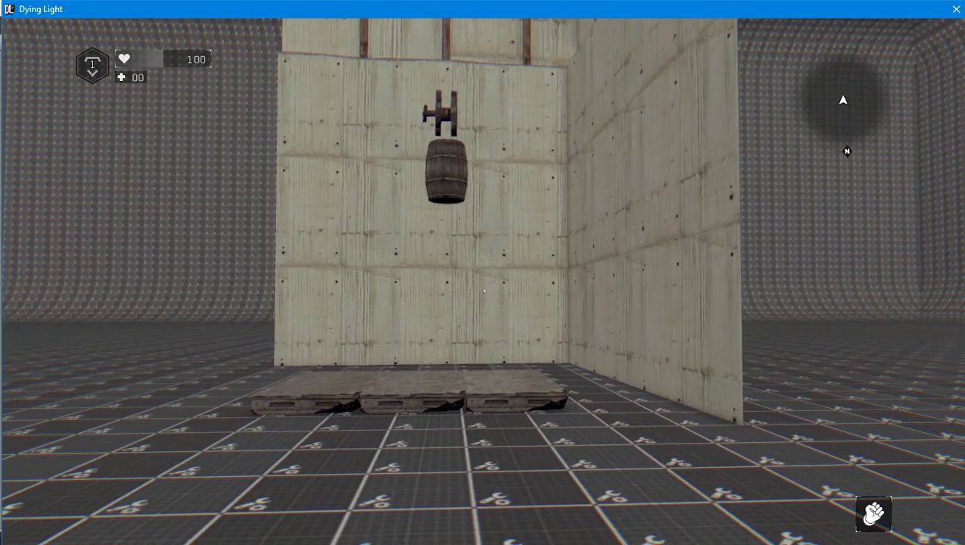
Step: Take the cheat items supply in the paused game and shoot the wheel above the barrel with the pistol
key(Escape)
key(Up)
key(Return)
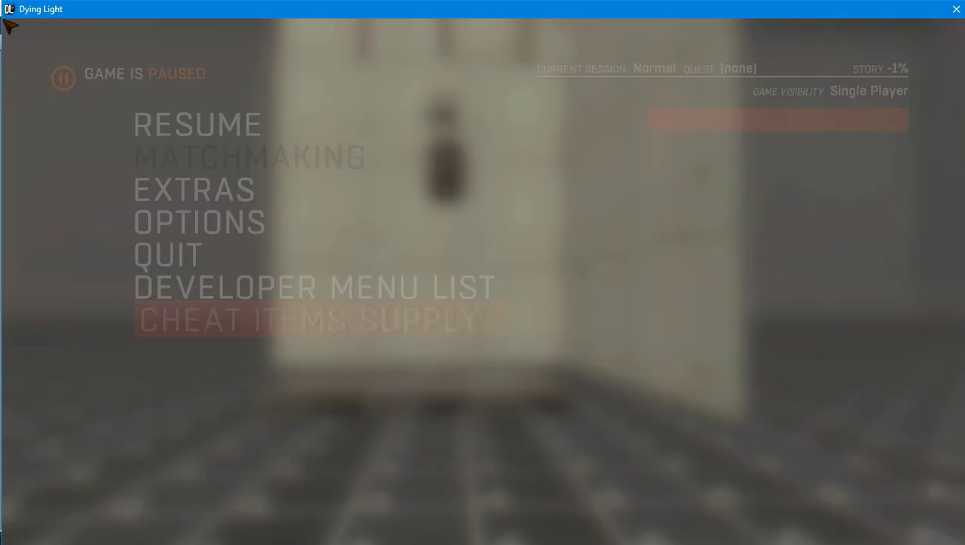
key(r)
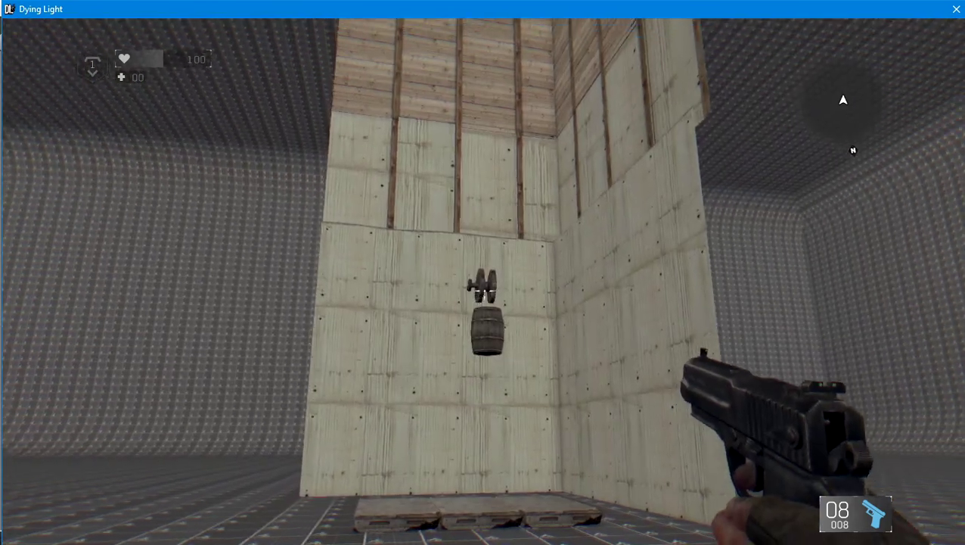
click(483, 292)
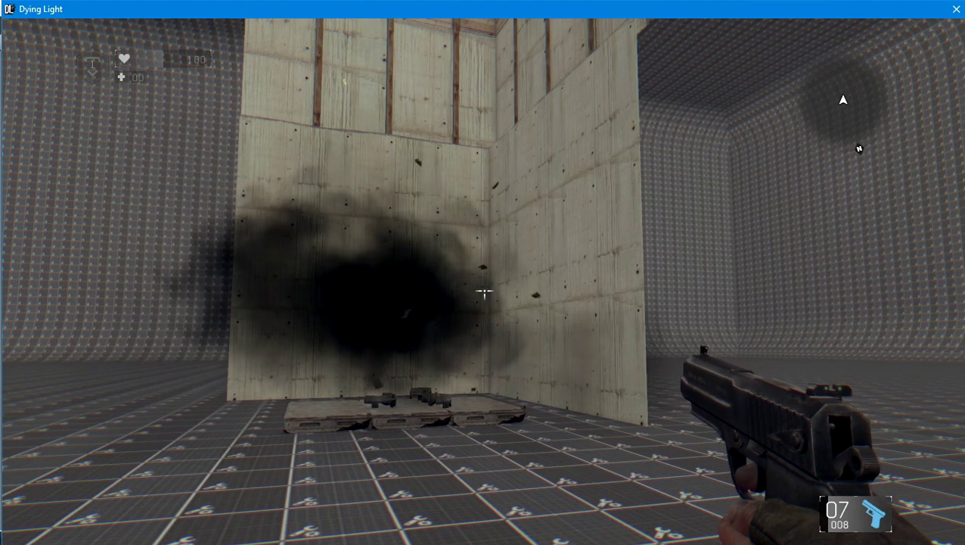
Step: Quit the playtest and return to the map editor
key(Escape)
key(Up)
key(Up)
key(Up)
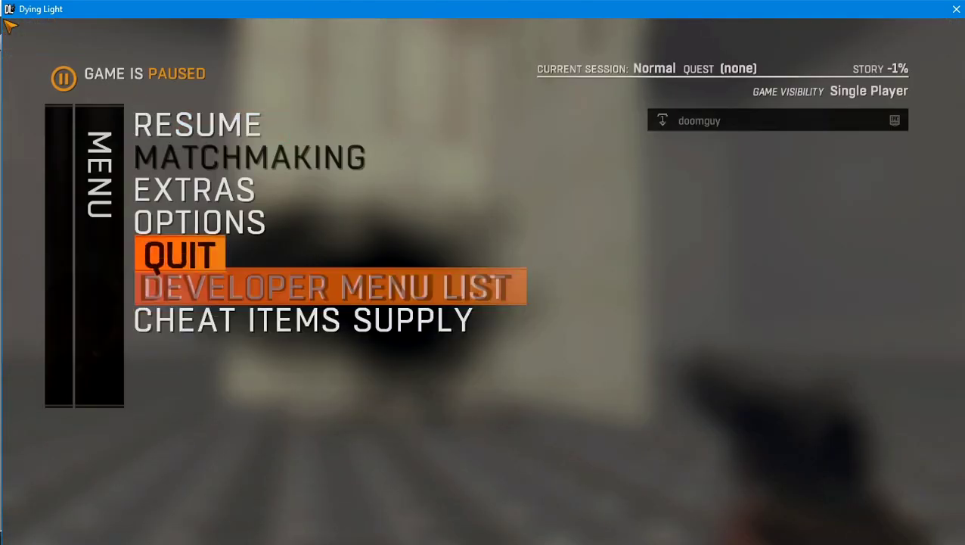
key(Return)
key(Return)
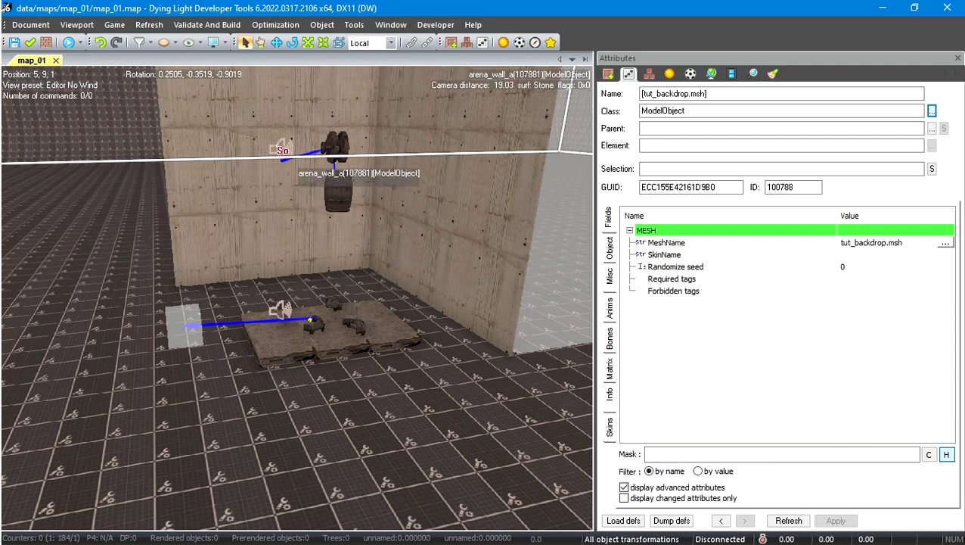
Step: Set the nLoopCount of the SoundEmitterSimple over the slab to 1
click(280, 149)
right_drag(450, 296, 561, 400)
key(w)
key(s)
click(298, 374)
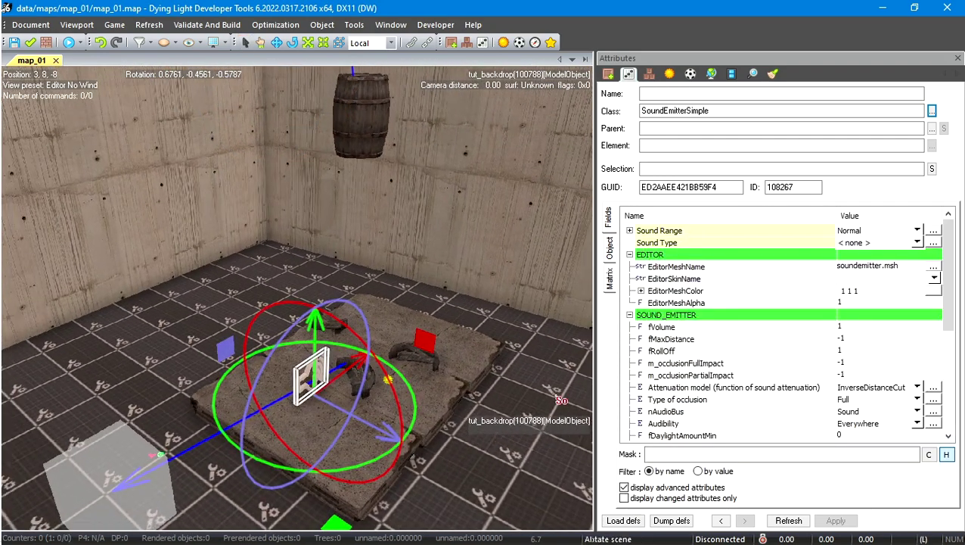
drag(951, 277, 952, 305)
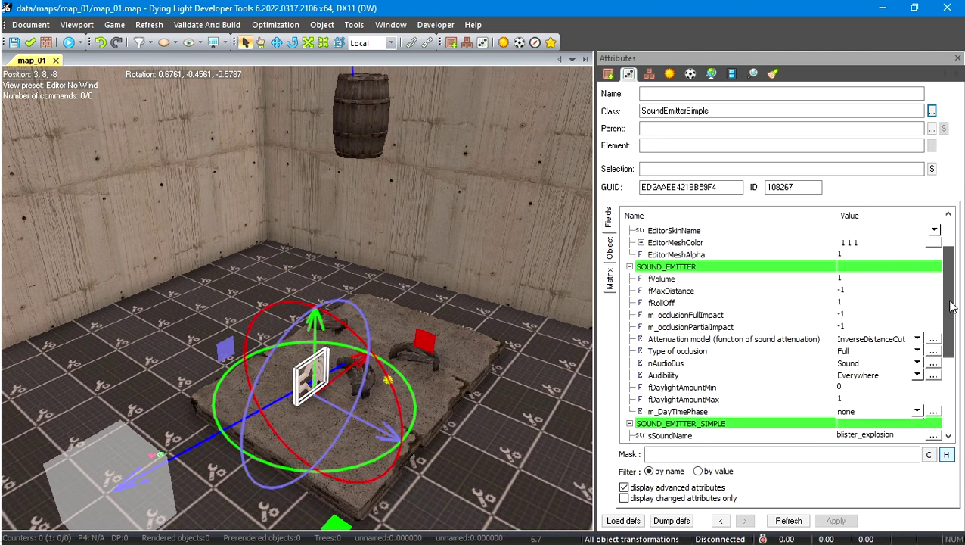
drag(947, 304, 951, 375)
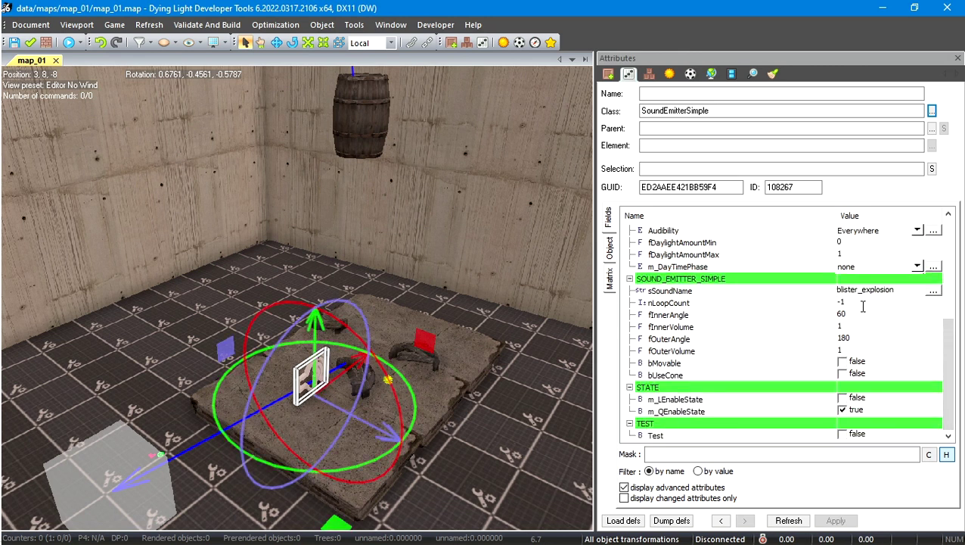
click(706, 304)
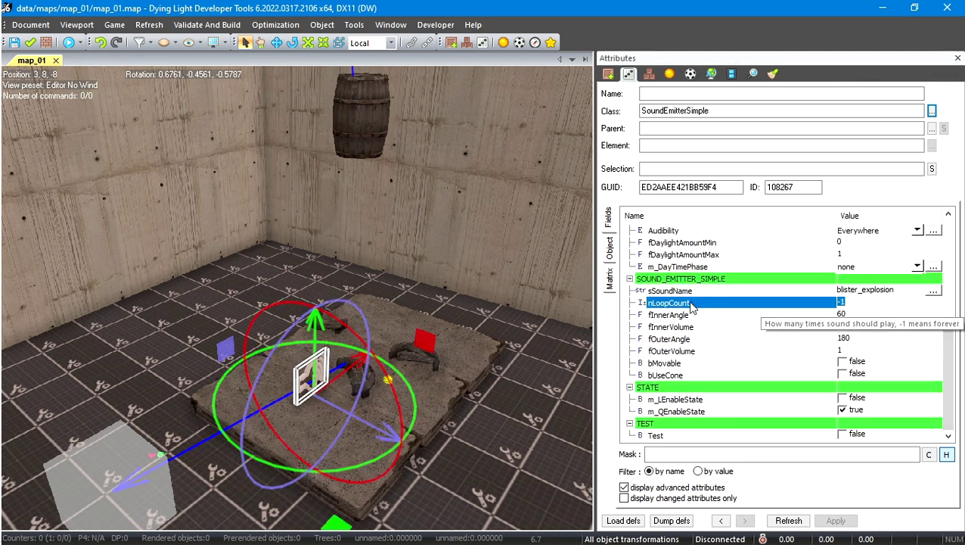
text(0)
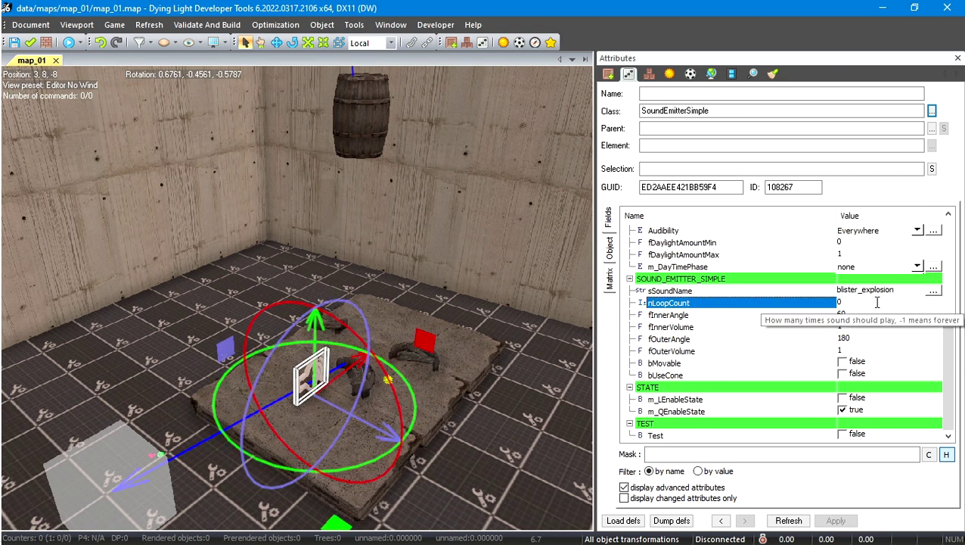
click(818, 305)
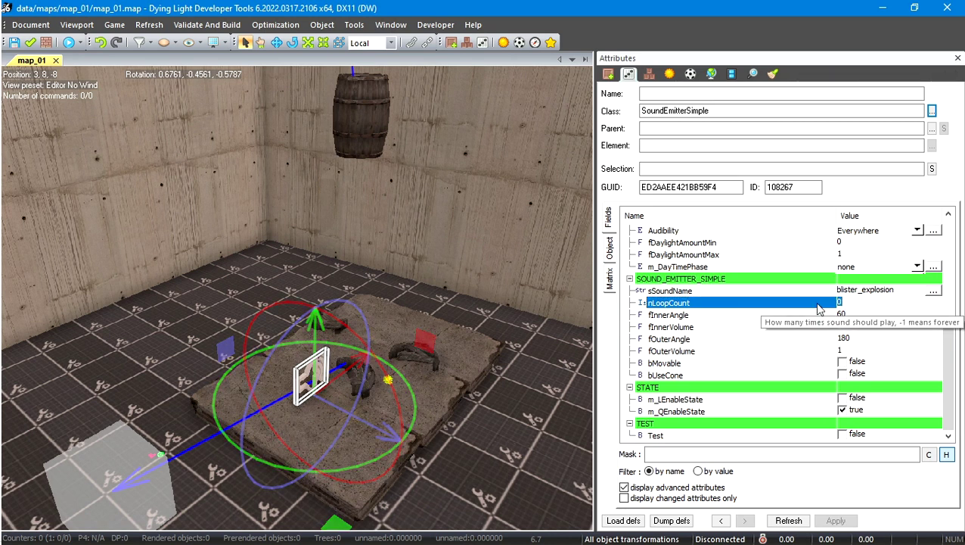
text(1)
key(Return)
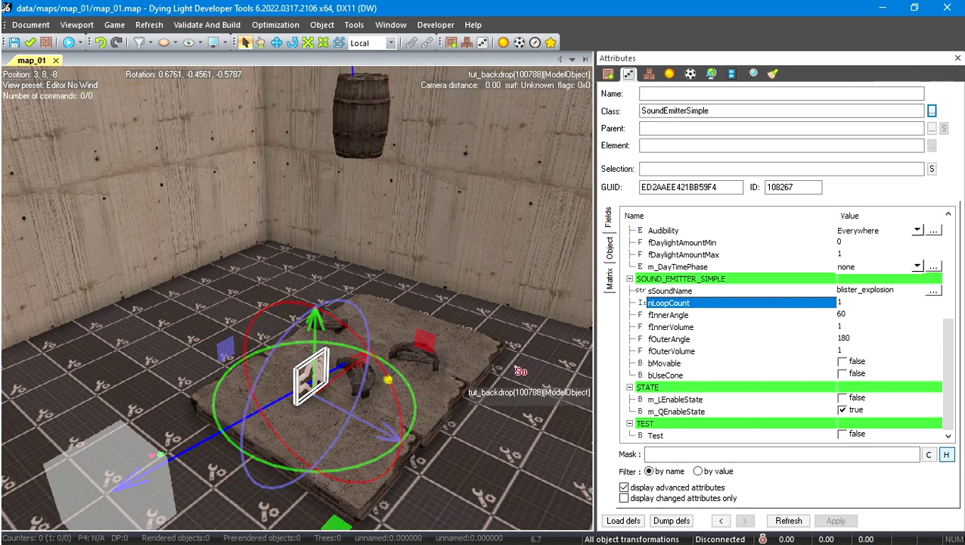
Step: Test the playback of the sound emitter beside the wheel and set its nLoopCount to 1
right_drag(521, 370, 527, 412)
scroll(333, 325, down, 3)
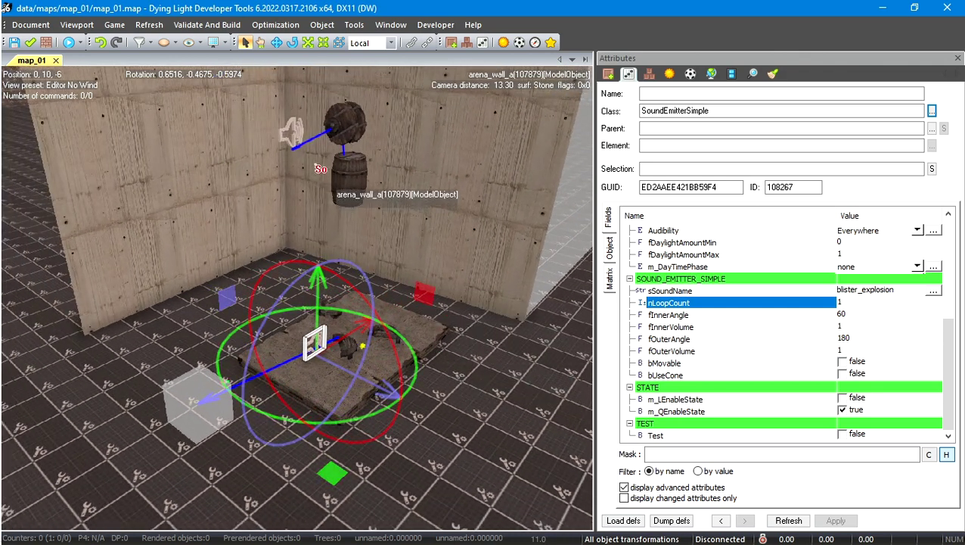
click(305, 136)
scroll(304, 137, up, 2)
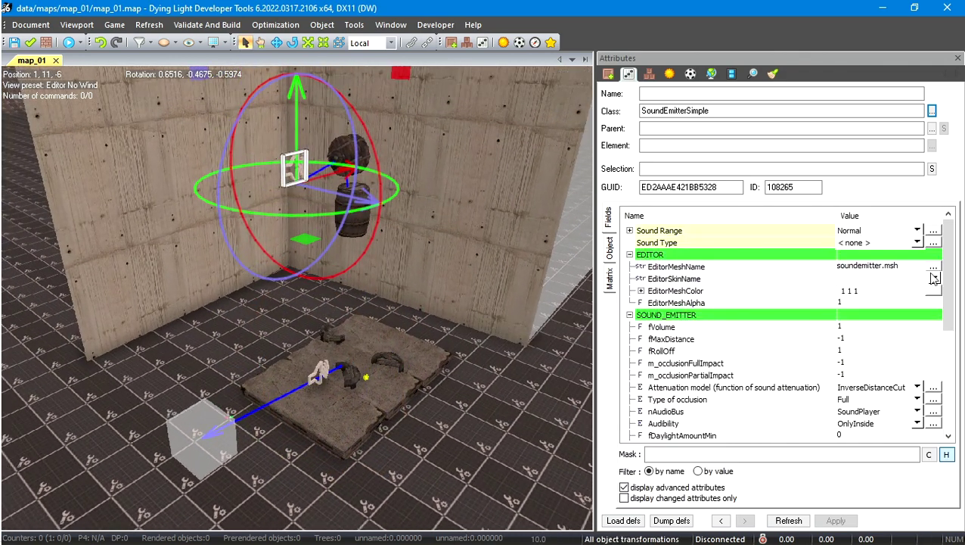
scroll(950, 264, down, 6)
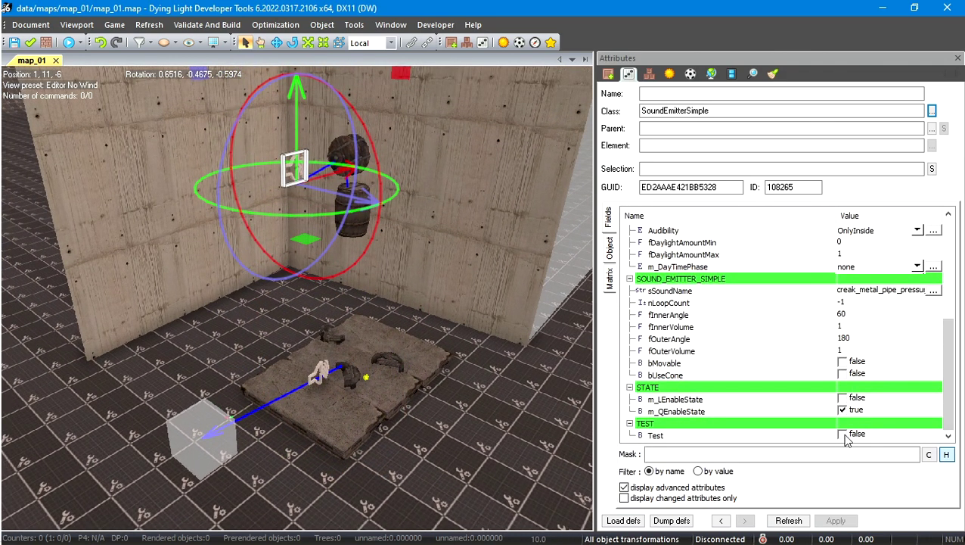
click(842, 434)
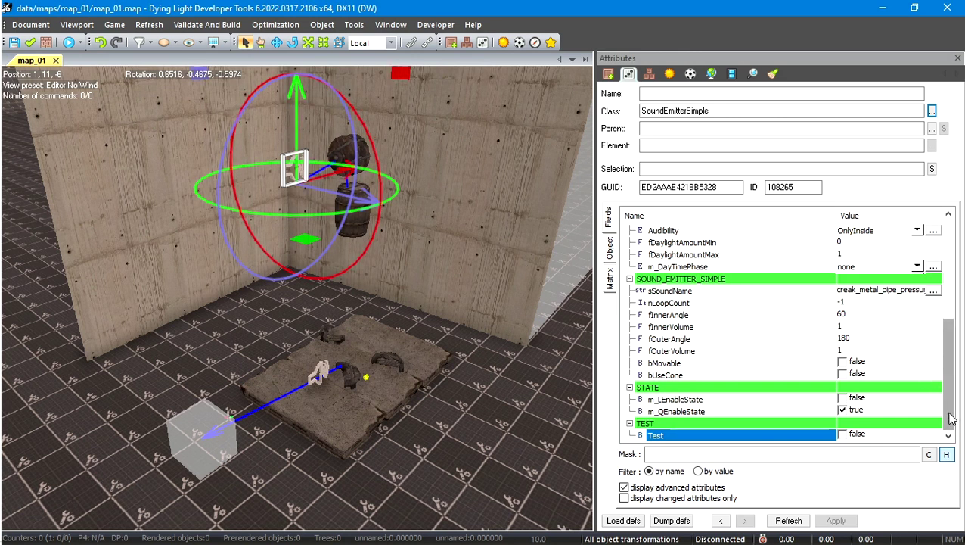
click(856, 305)
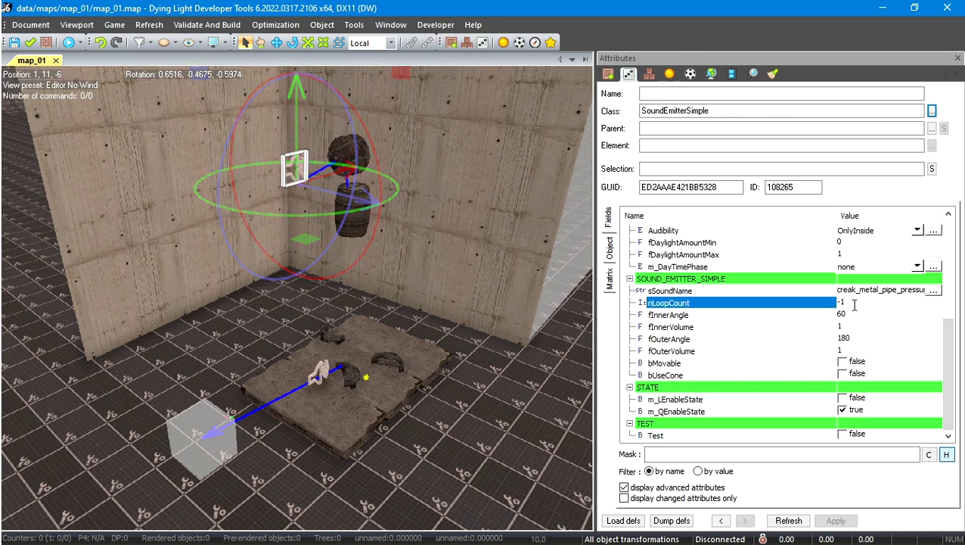
click(854, 305)
text(1)
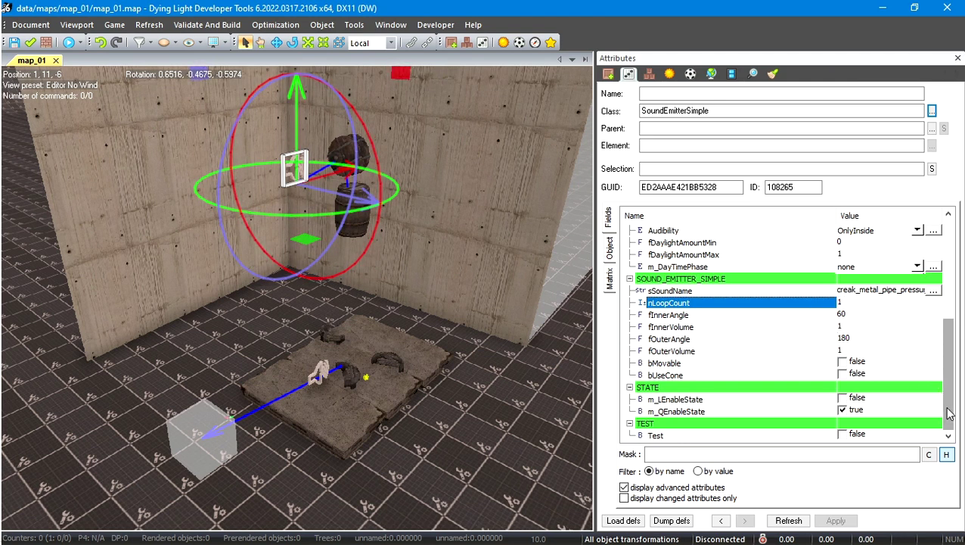
Step: Check the m_Targets of the wheel's DamageSwitchDI and review the attributes of the sound emitter beside the wheel
click(344, 151)
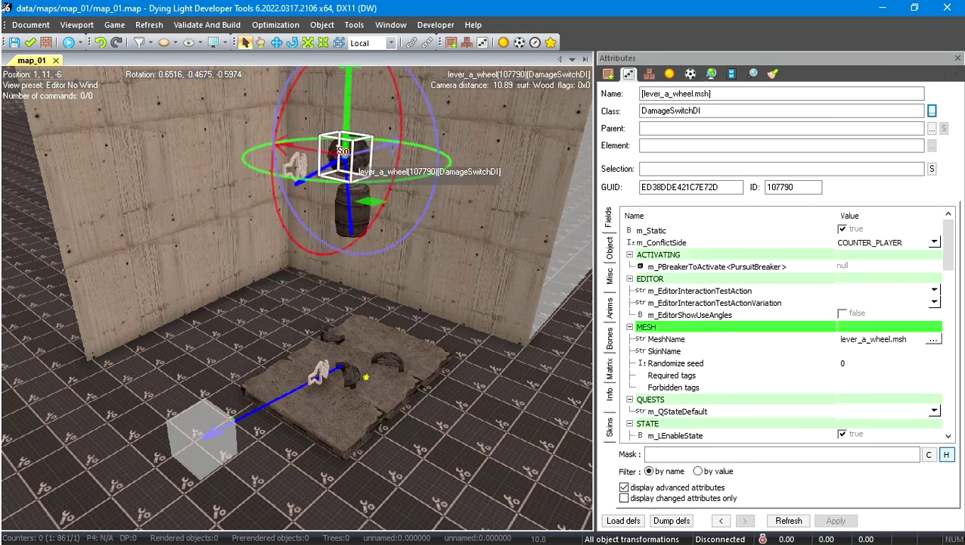
drag(958, 251, 956, 321)
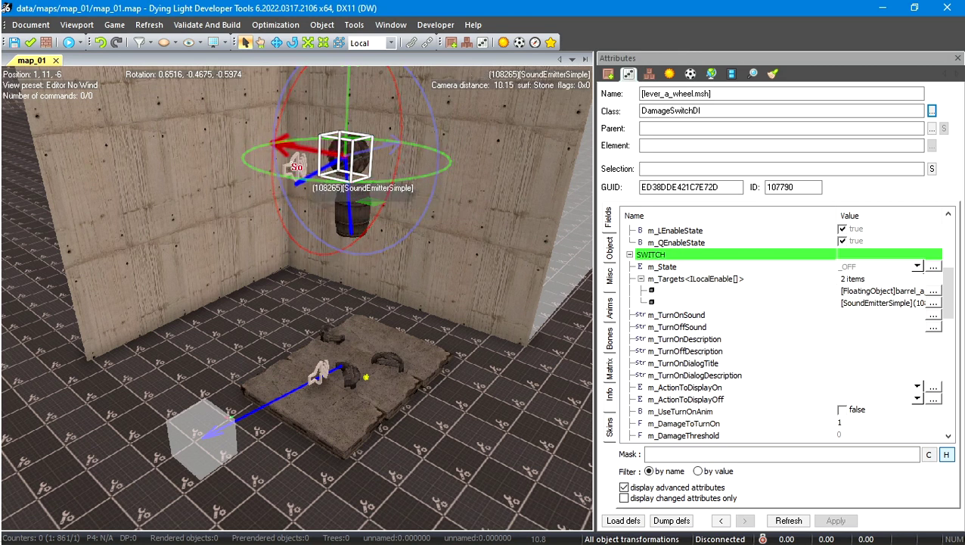
click(297, 167)
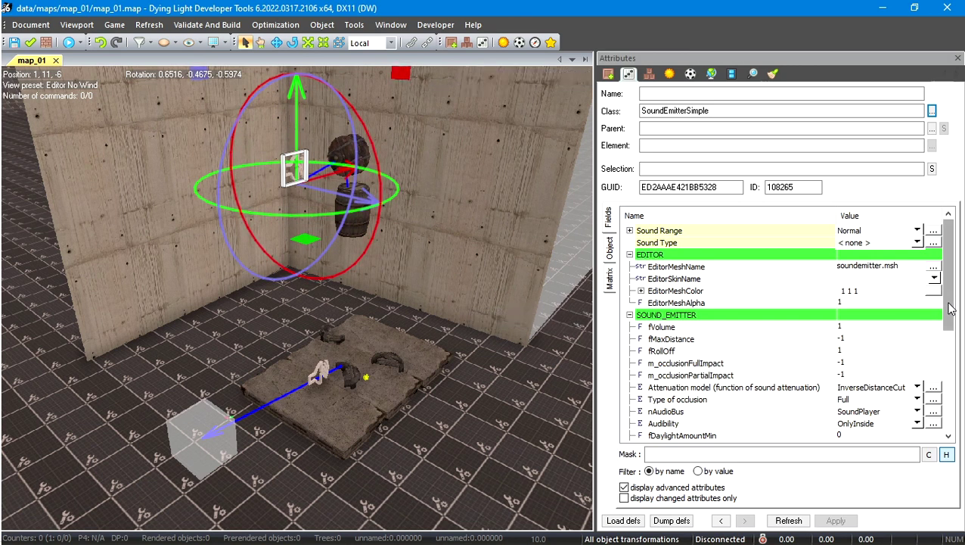
scroll(951, 308, down, 2)
scroll(951, 308, up, 2)
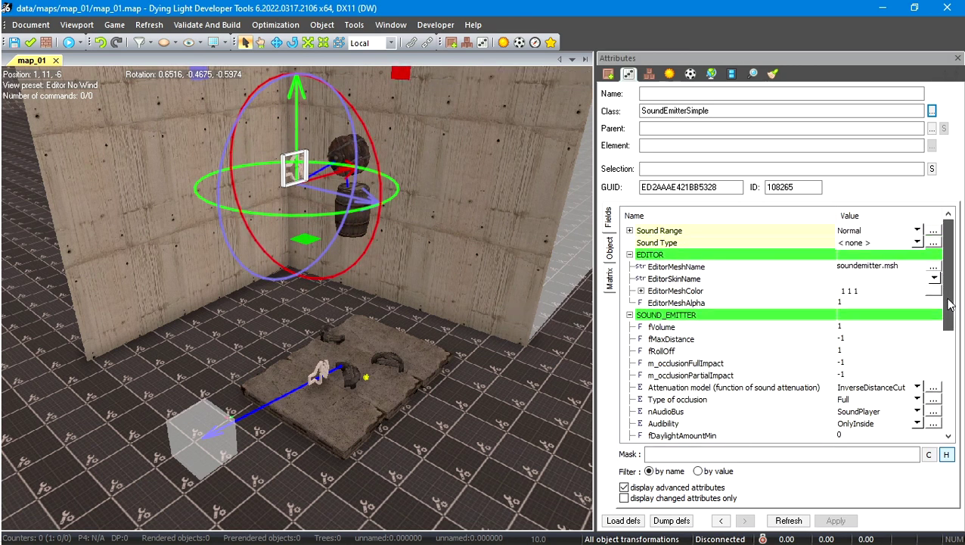
Step: Set the fVolume of the SoundEmitterSimple beside the wheel to 10
drag(951, 308, 951, 319)
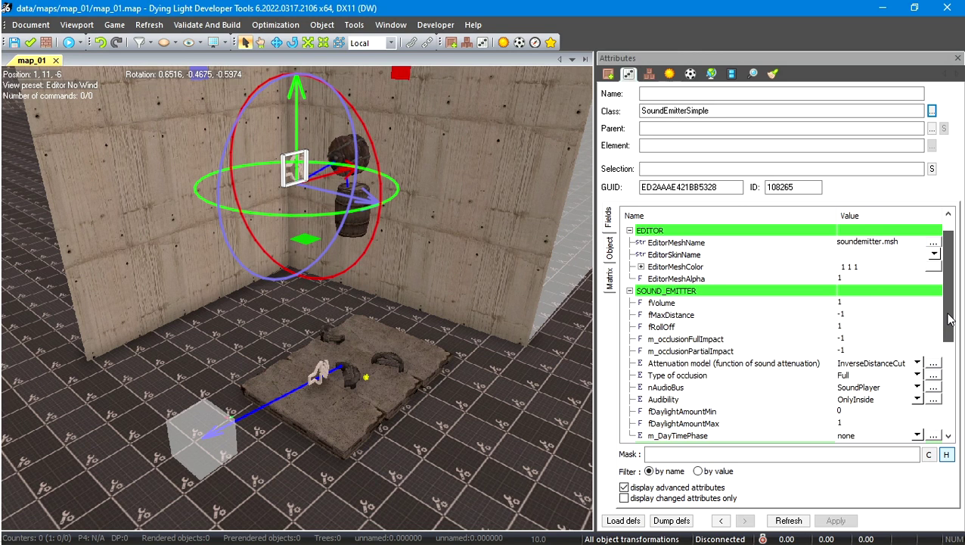
click(855, 302)
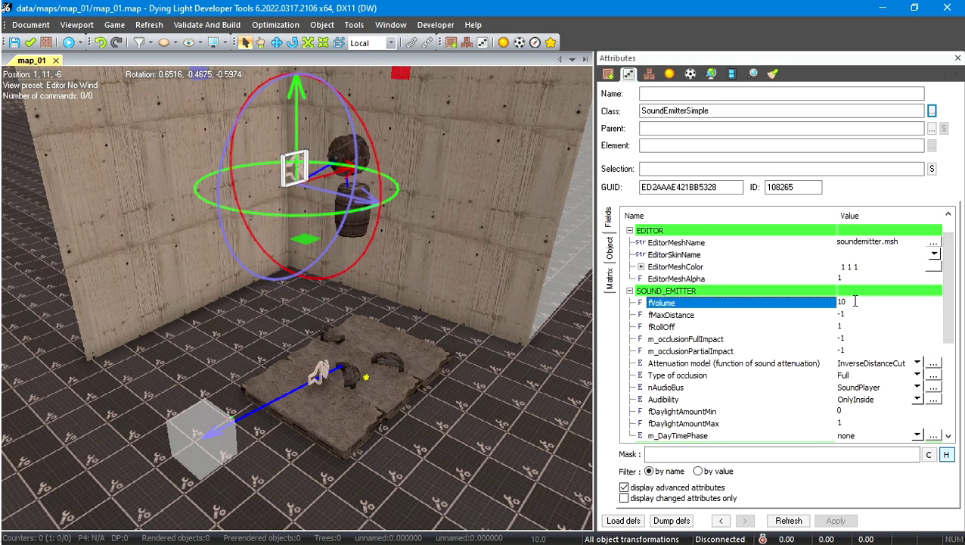
right_drag(446, 325, 450, 327)
middle_drag(458, 373, 482, 405)
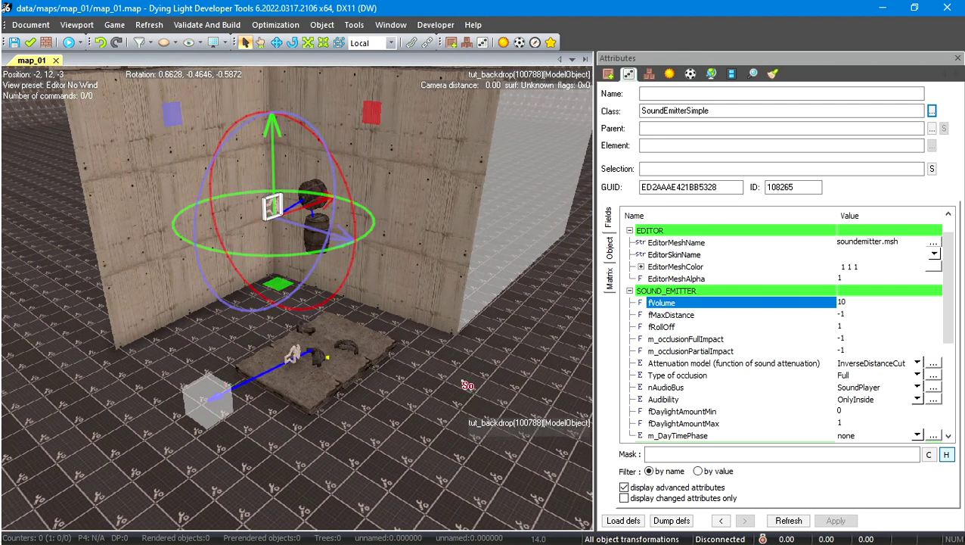
Step: Playtest the map by walking to the hanging barrel and setting off its wheel switch with the crossbow
click(68, 43)
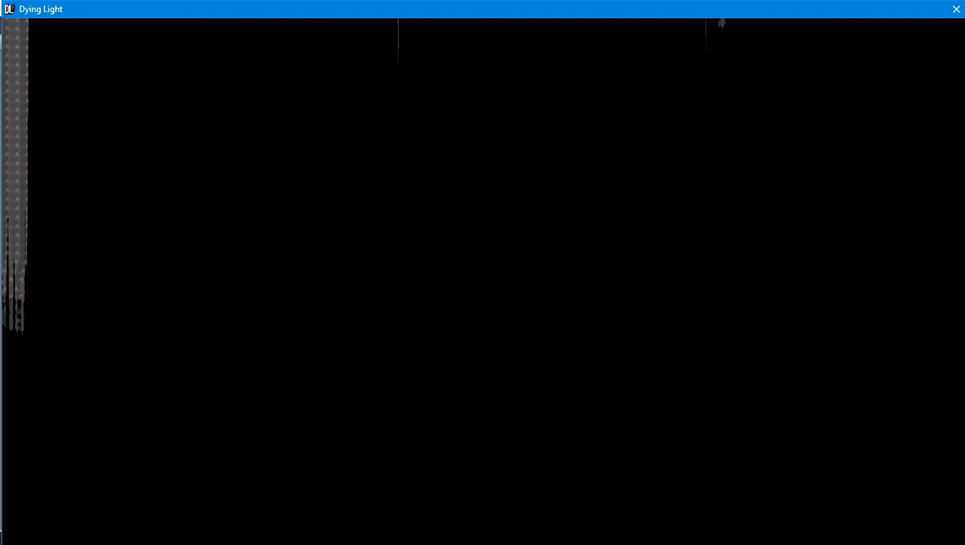
key(w)
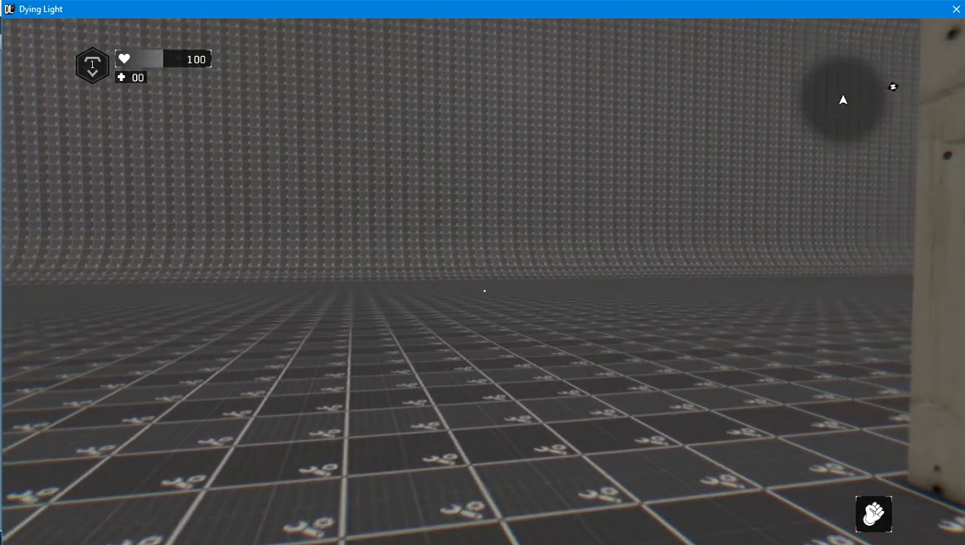
key(w)
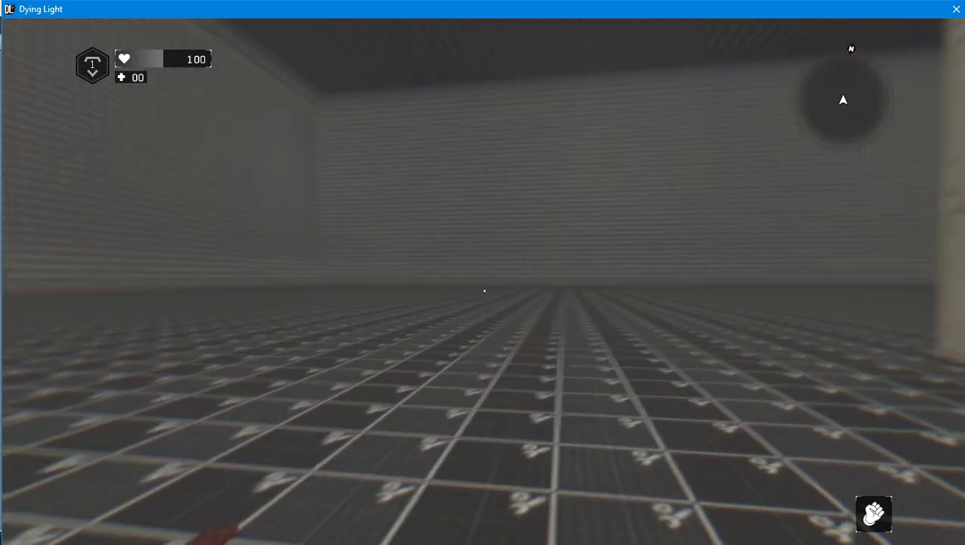
key(w)
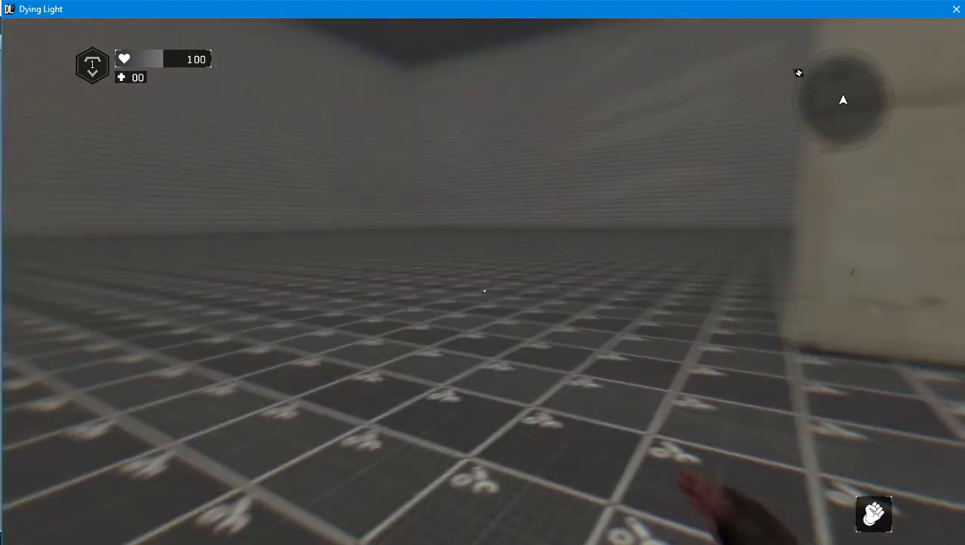
key(w)
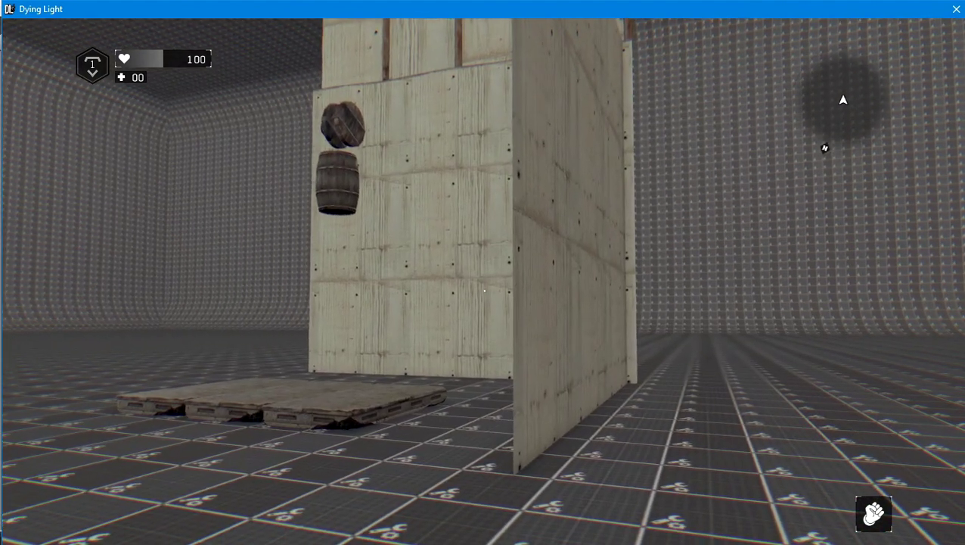
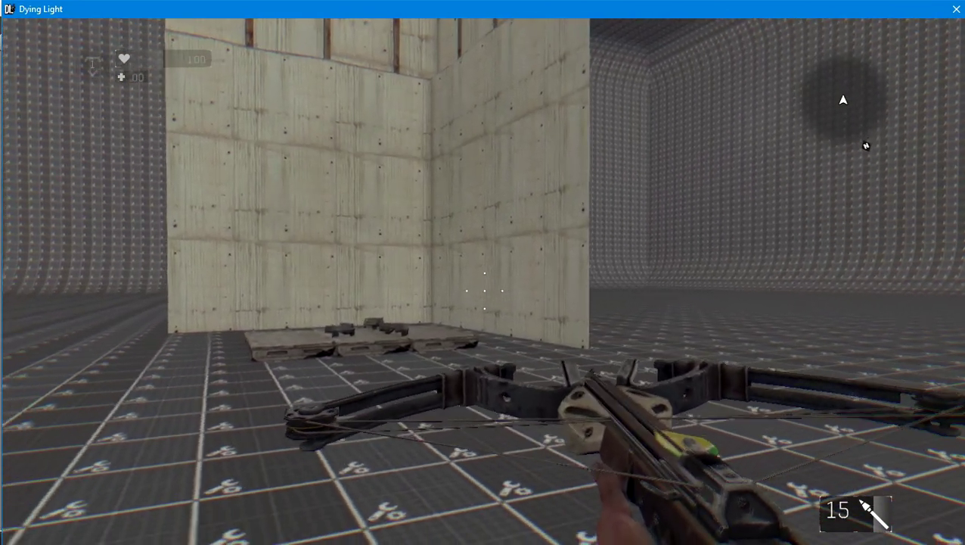
key(a)
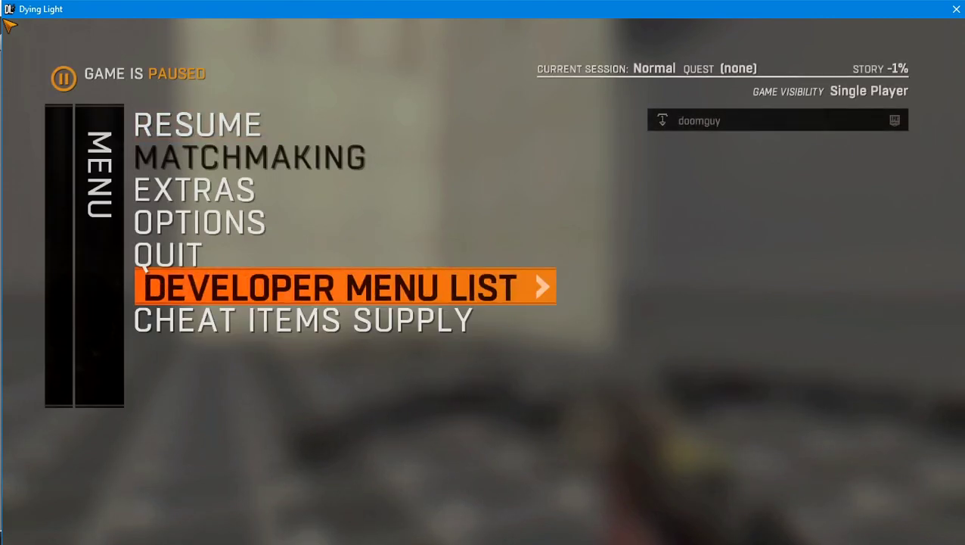
Step: Pause the game and quit the playtest to return to the map editor
key(Escape)
key(Up)
key(Return)
key(Return)
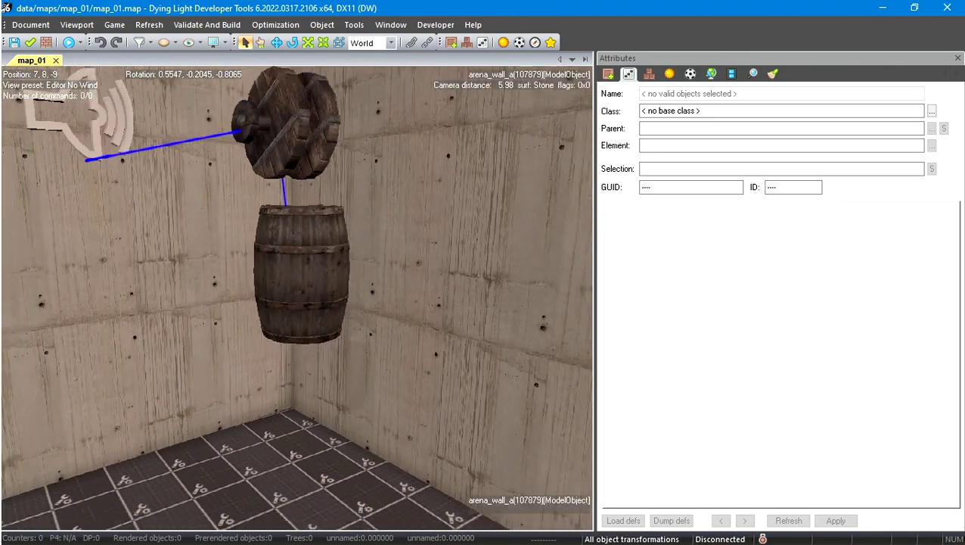
Step: Review the attributes of the hanging barrel_a_medi.msh and of the DamageSwitchDI box over the slab
scroll(443, 453, down, 5)
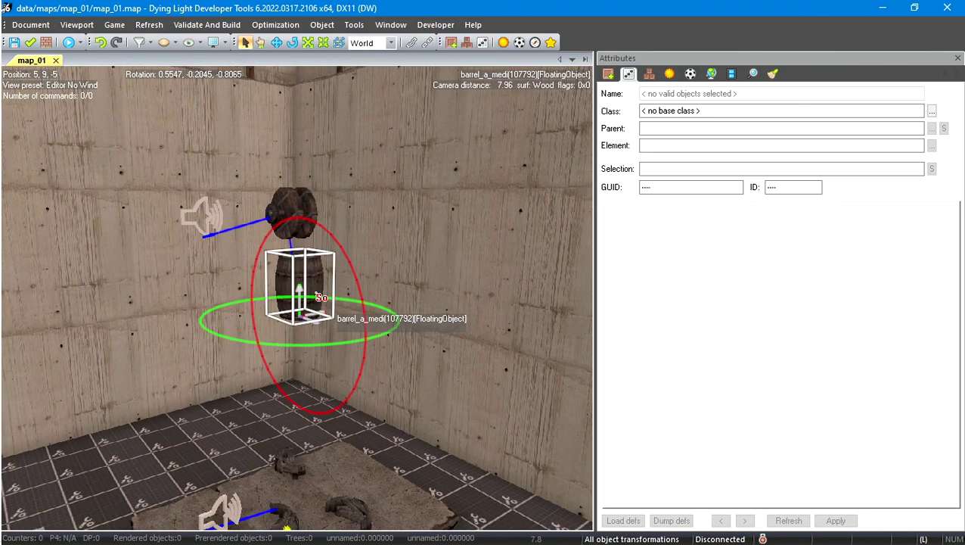
click(316, 294)
middle_drag(393, 413, 406, 393)
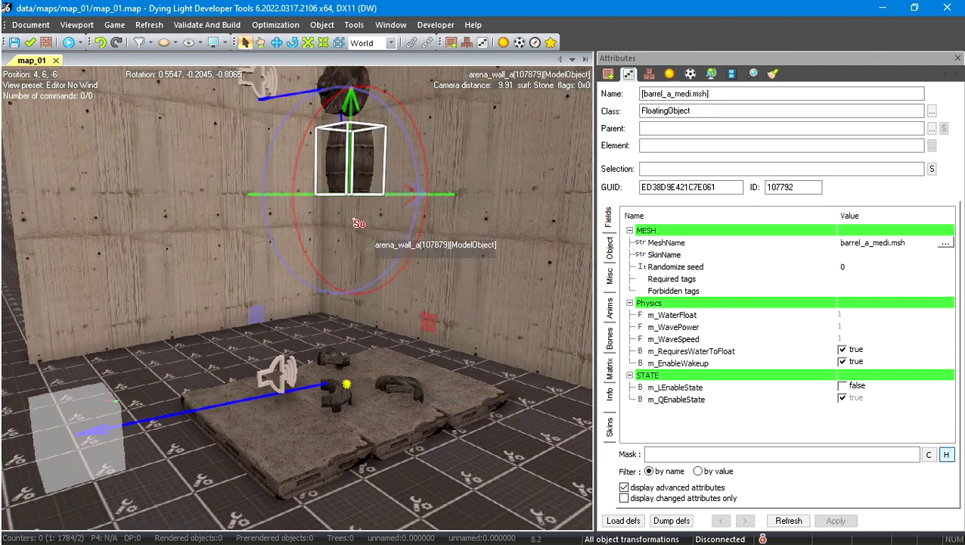
click(388, 363)
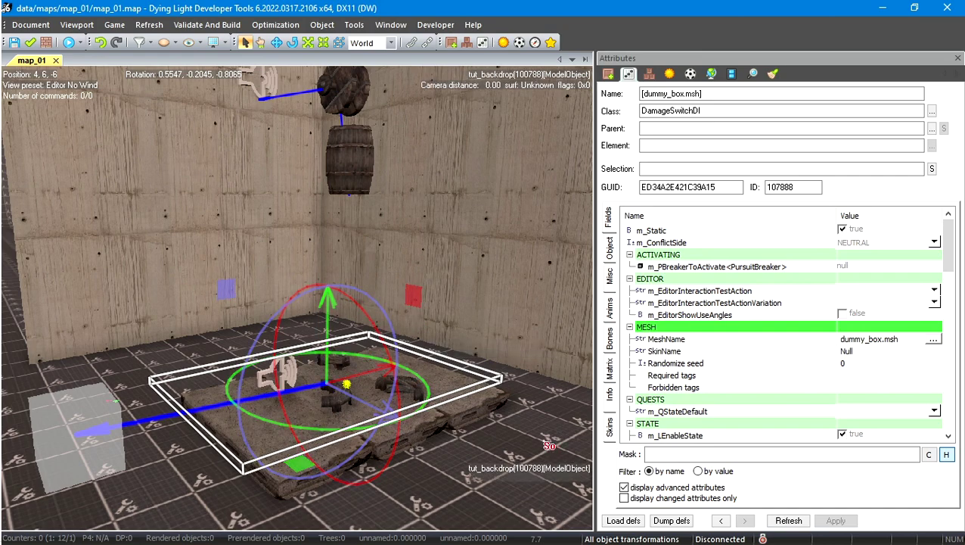
click(349, 136)
middle_drag(435, 204, 458, 244)
right_drag(459, 243, 459, 291)
key(w)
key(s)
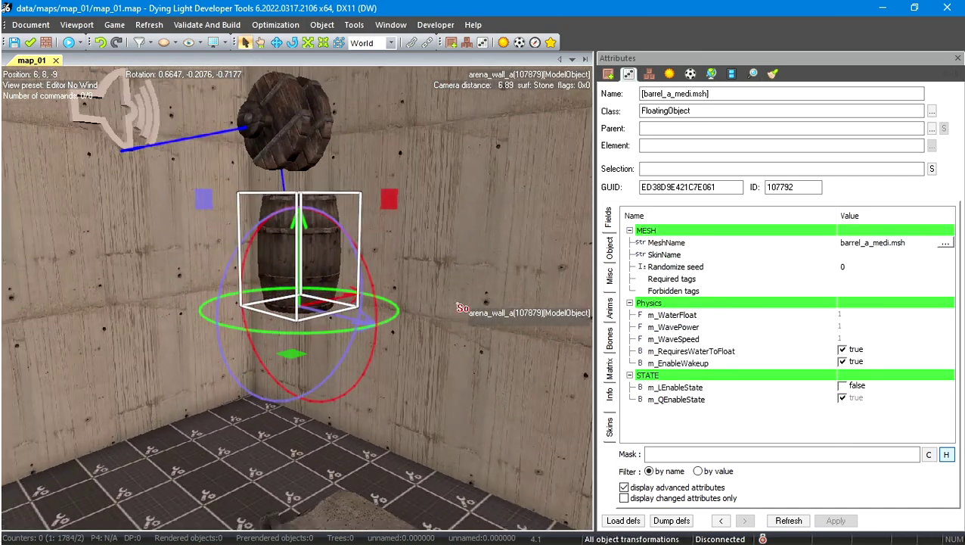
scroll(484, 378, down, 3)
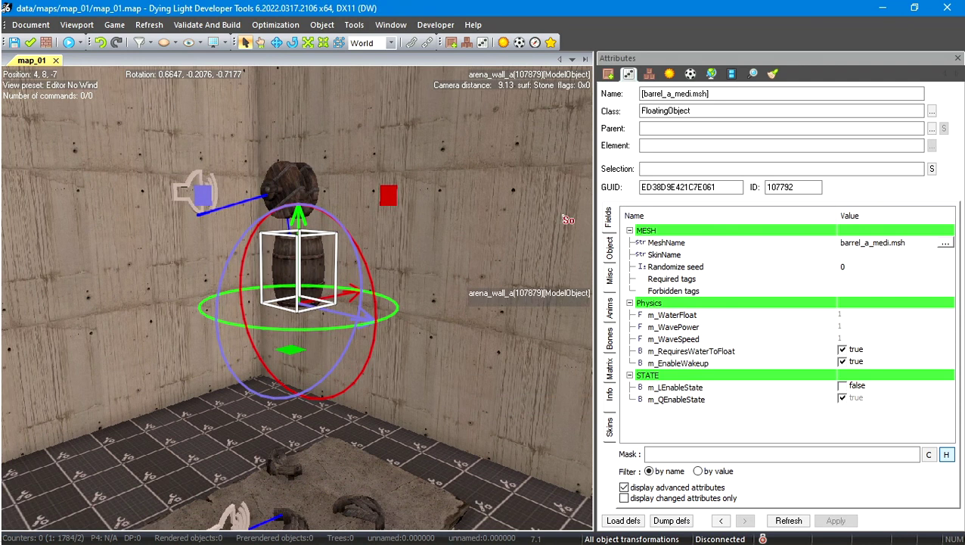
Step: Search the mesh assets for "platform"
click(608, 75)
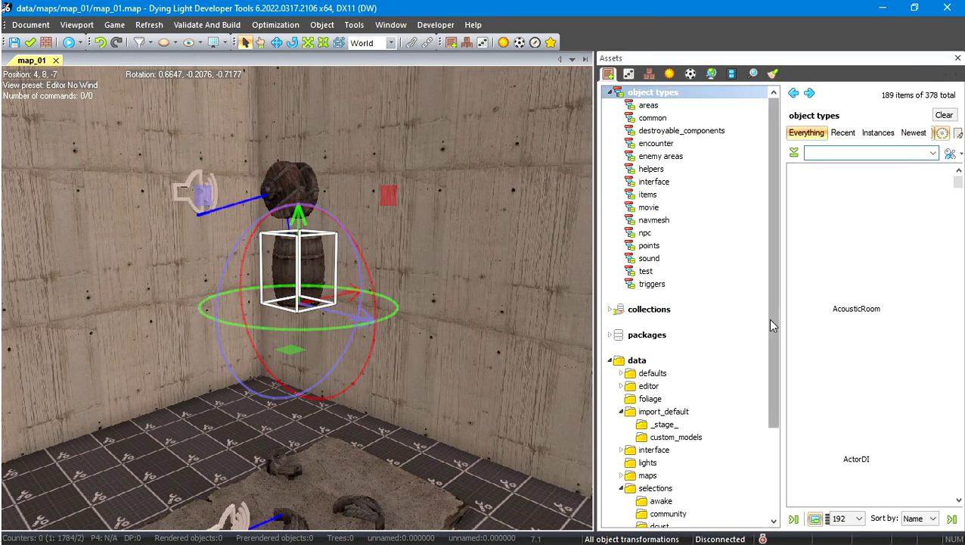
drag(772, 318, 771, 414)
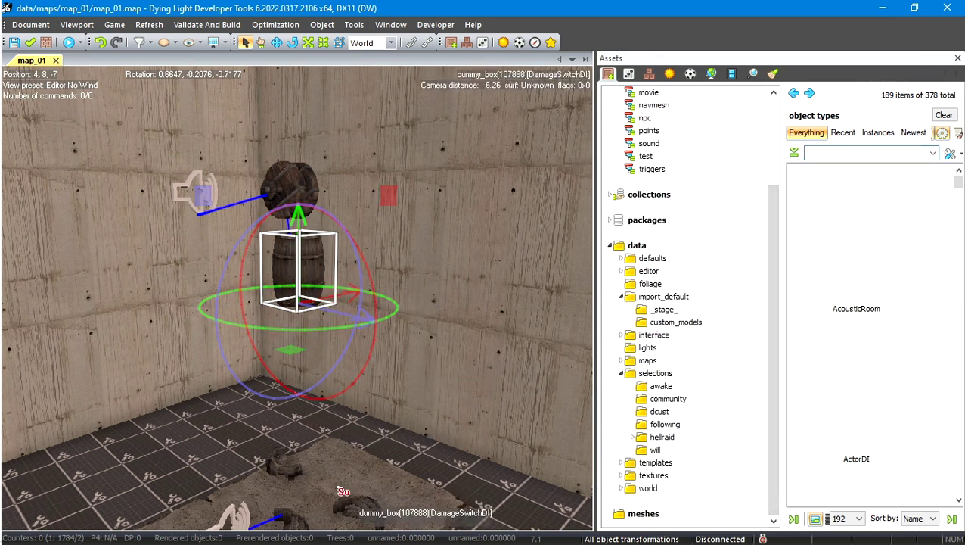
middle_drag(414, 344, 413, 389)
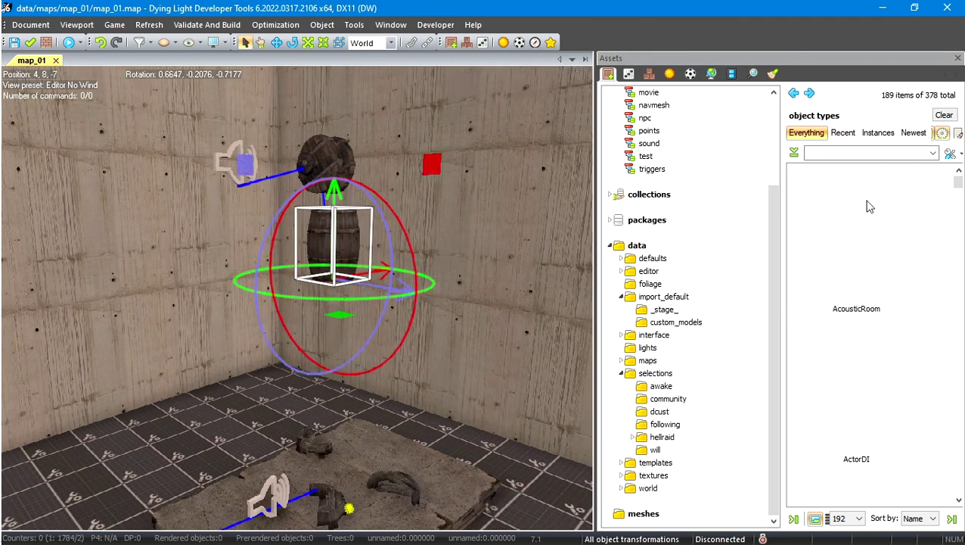
click(849, 153)
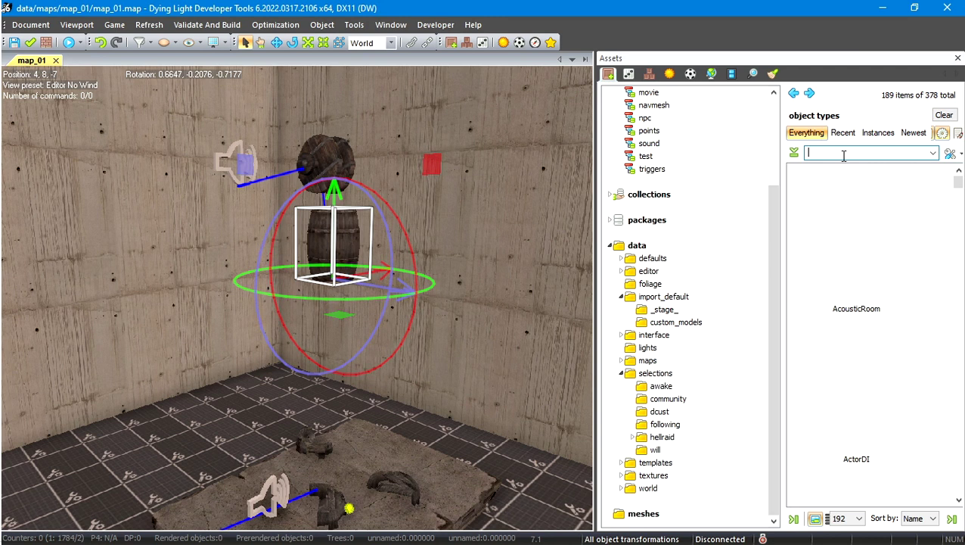
text(a)
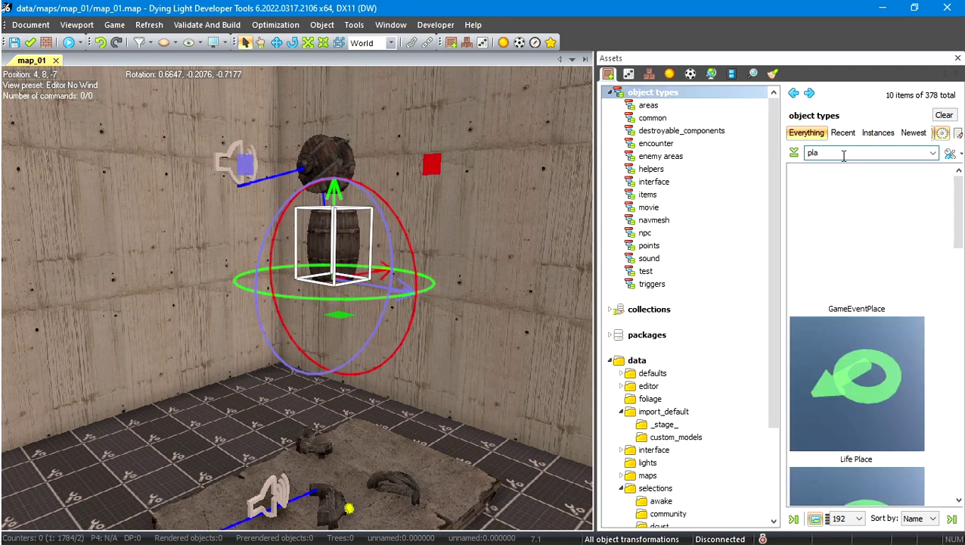
text(tform)
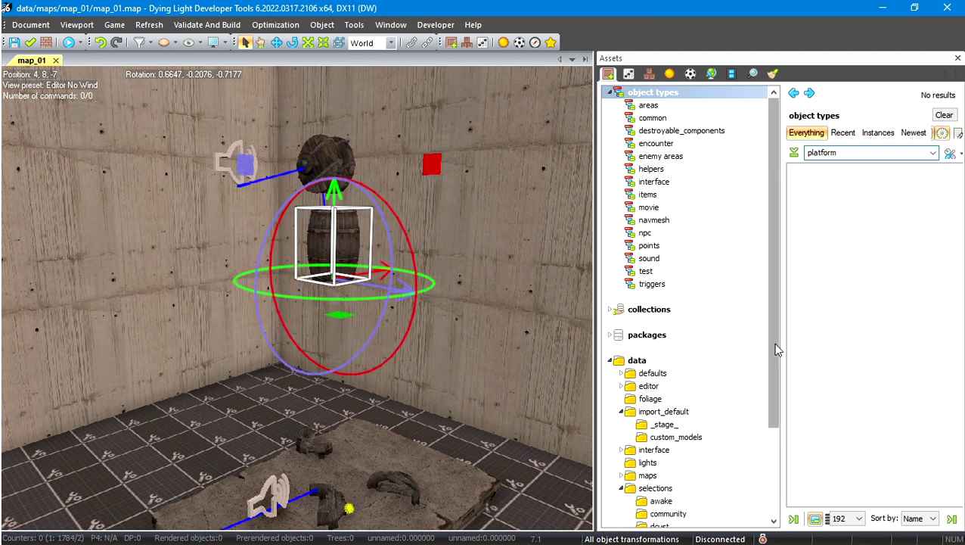
scroll(775, 349, down, 3)
click(697, 512)
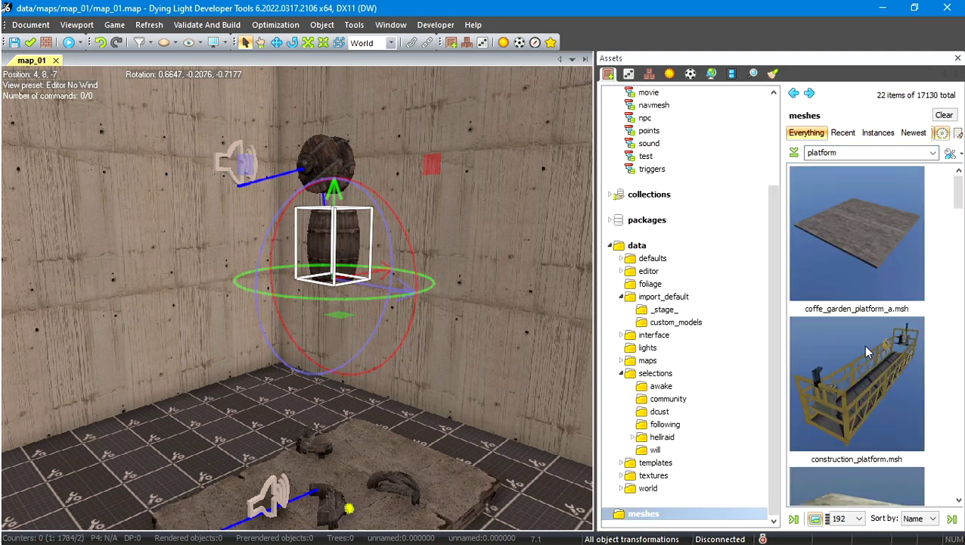
Step: Place military_cargo_platform.msh in the map and raise it directly beneath the hanging barrel
drag(958, 188, 959, 240)
drag(862, 318, 347, 491)
drag(341, 454, 334, 270)
middle_drag(463, 346, 446, 325)
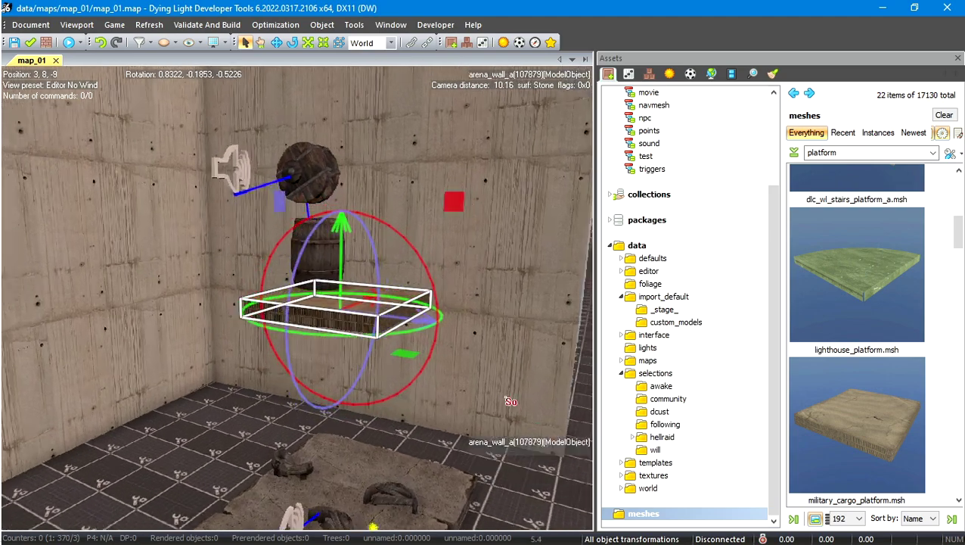
scroll(404, 274, up, 5)
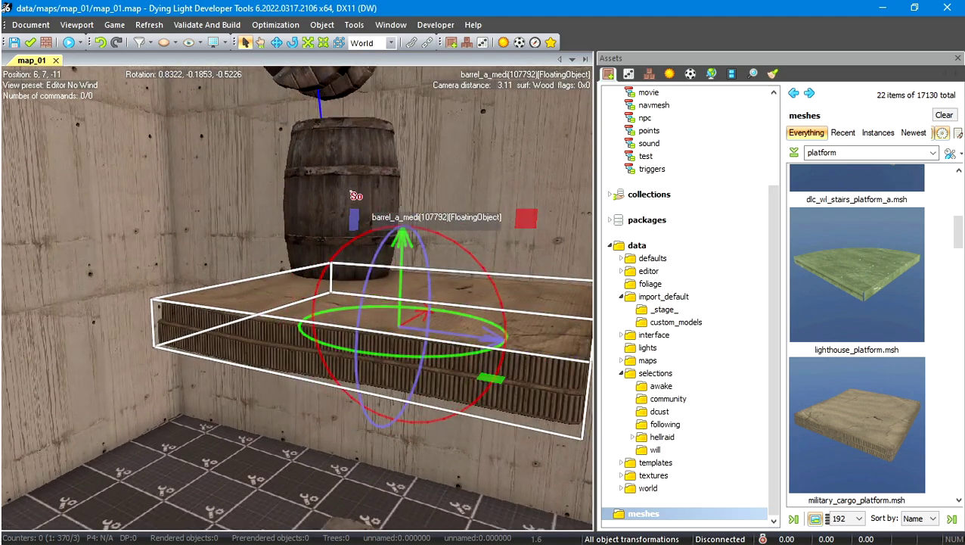
Step: Select the barrel and examine from several angles how it sits on the cargo platform
click(353, 190)
middle_drag(419, 390, 420, 388)
scroll(420, 388, down, 3)
scroll(340, 304, up, 4)
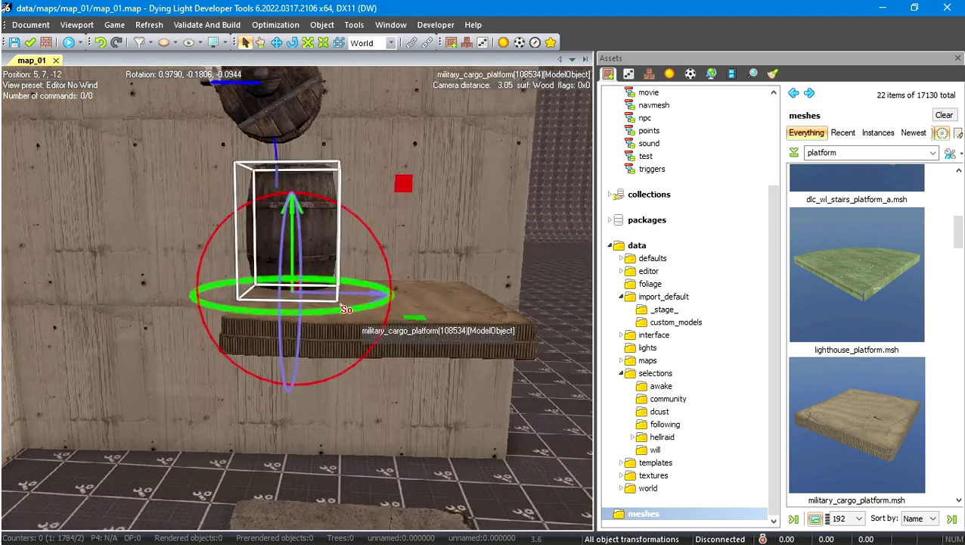
middle_drag(349, 265, 346, 260)
scroll(346, 257, down, 3)
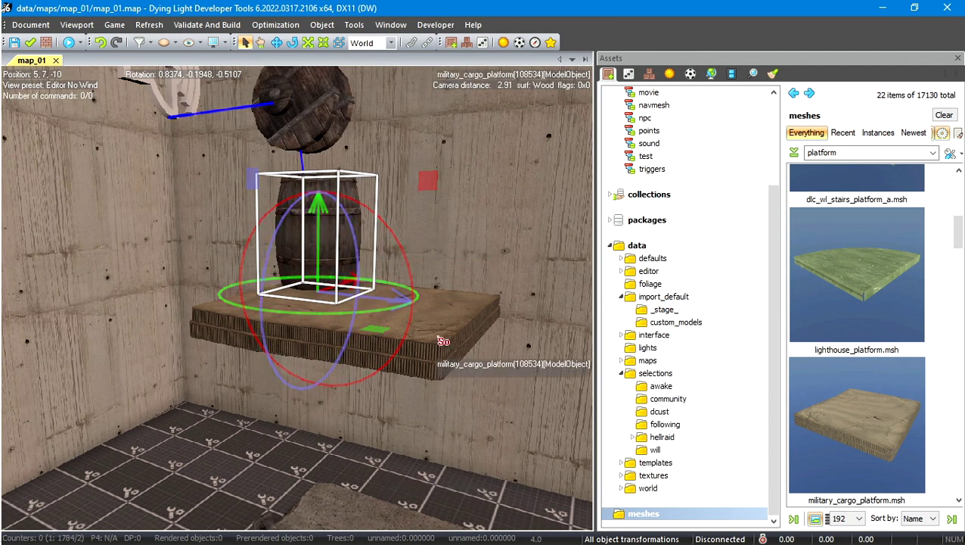
scroll(447, 335, down, 3)
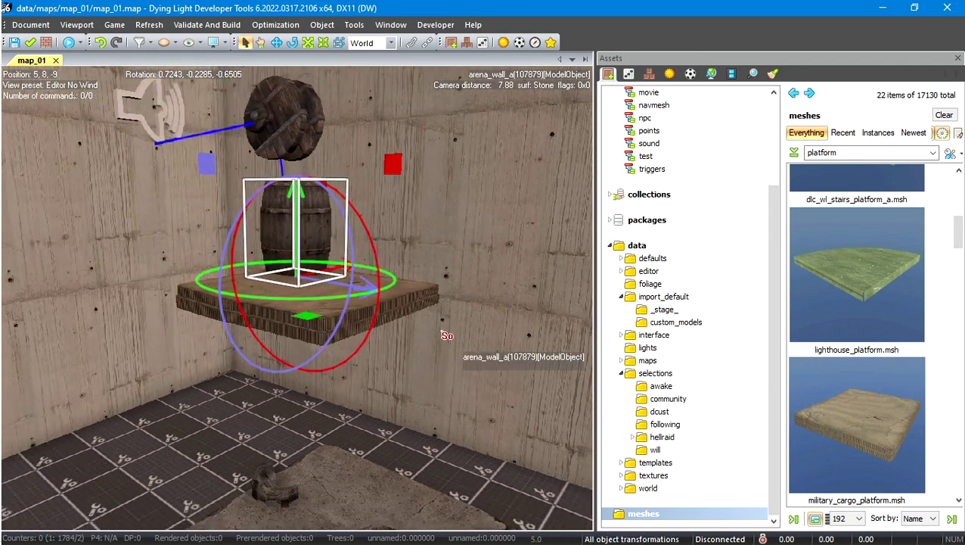
scroll(450, 424, up, 2)
Step: Link the military_cargo_platform to barrel_a_medi.msh so that the barrel is its parent
click(454, 421)
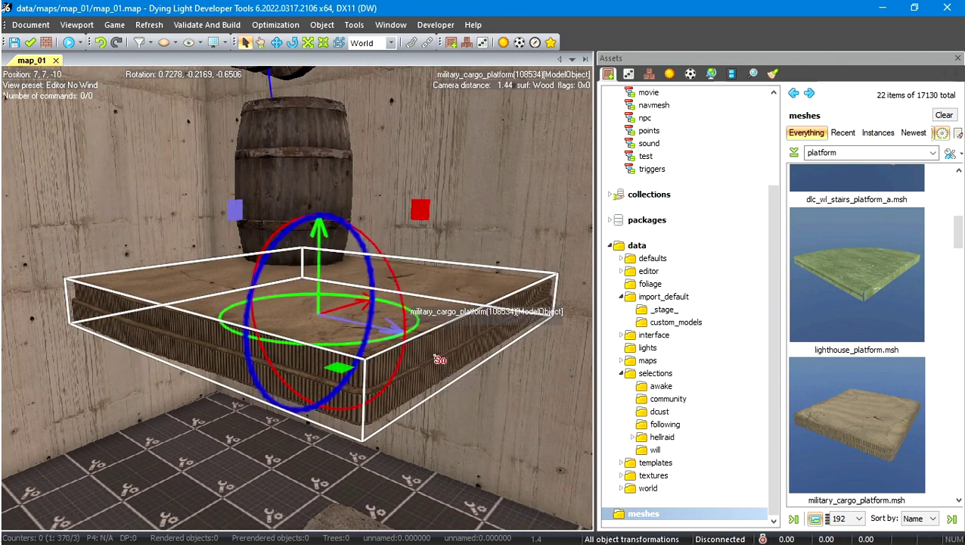
click(413, 44)
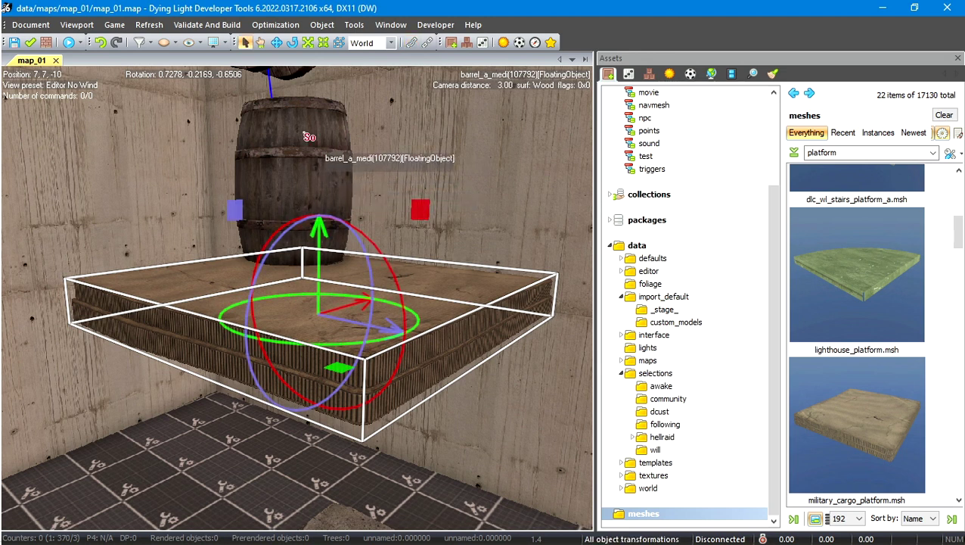
click(648, 74)
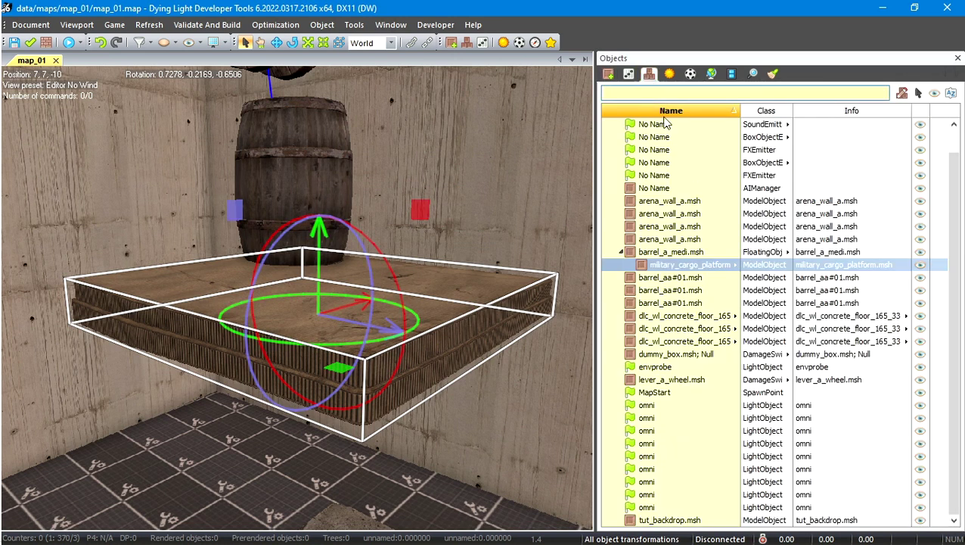
click(302, 163)
Step: Check the platform's link under barrel_a_medi.msh in the object list, and test moving the barrel vertically
click(690, 265)
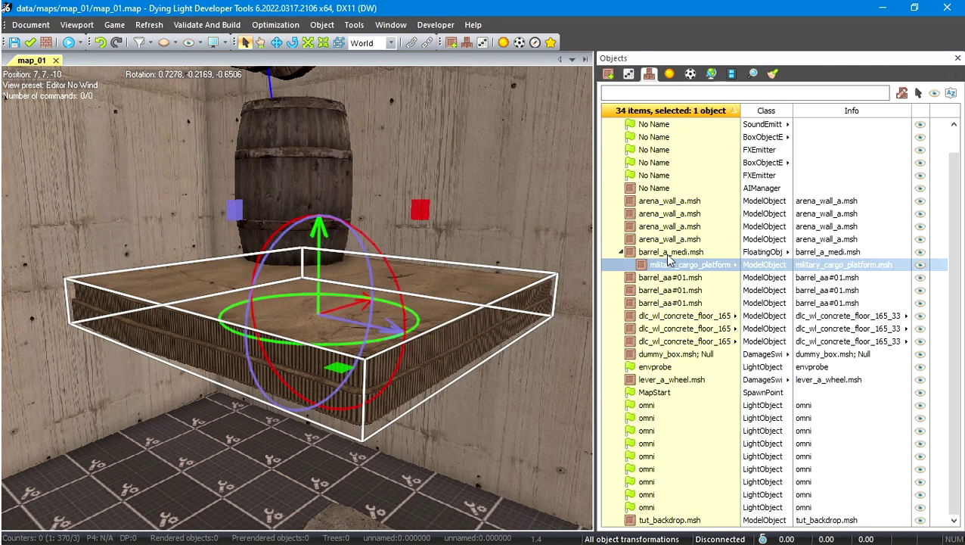
click(667, 253)
scroll(344, 242, down, 3)
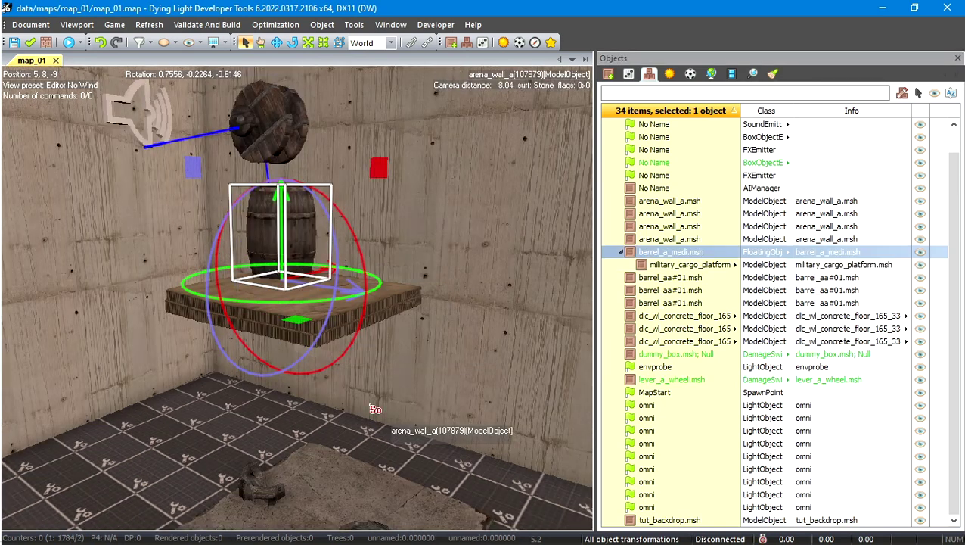
right_drag(332, 303, 333, 297)
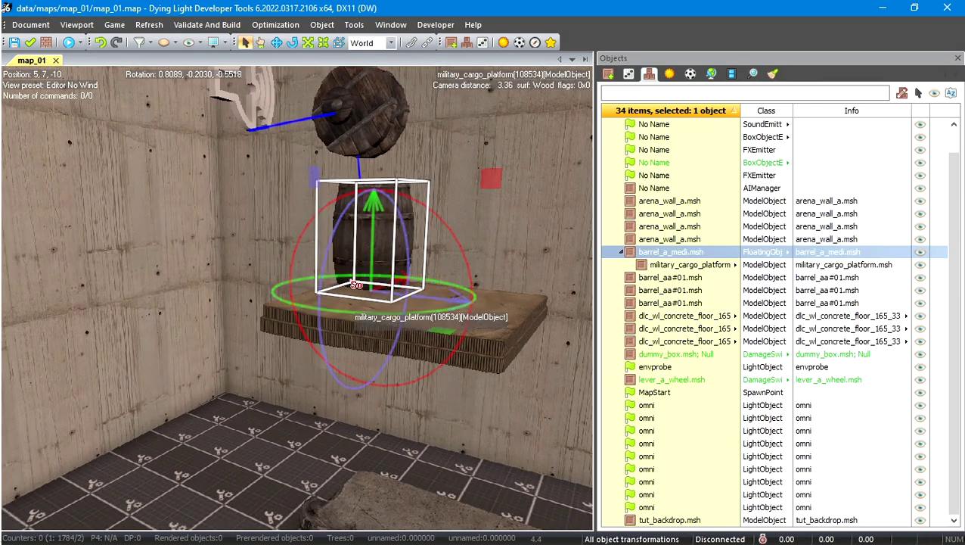
mouse_move(375, 248)
mouse_down()
mouse_move(374, 267)
mouse_move(373, 248)
mouse_up()
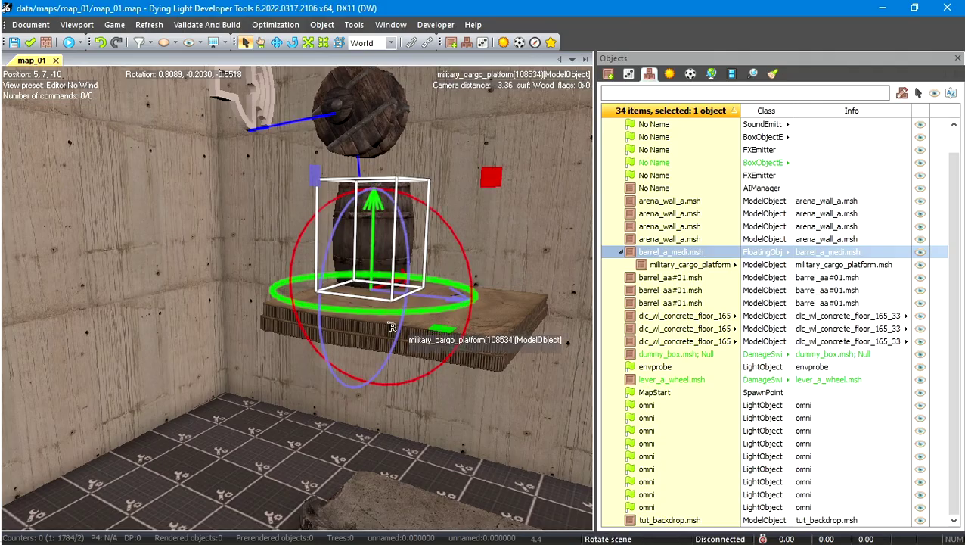
Step: Examine from several angles the cargo platform under the barrel and the dummy_box damage switch over the floor slab
right_drag(388, 314, 445, 432)
right_drag(367, 364, 418, 315)
click(387, 244)
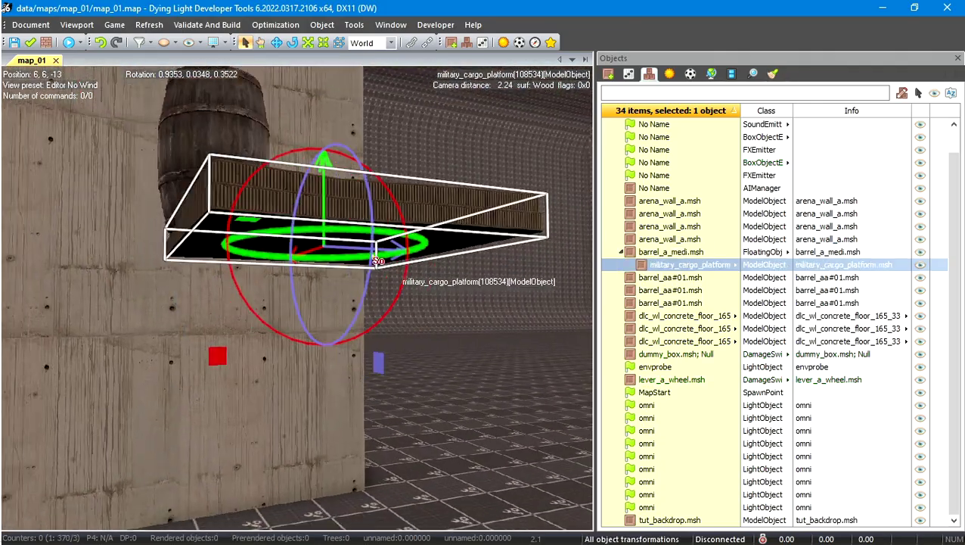
right_drag(350, 248, 338, 193)
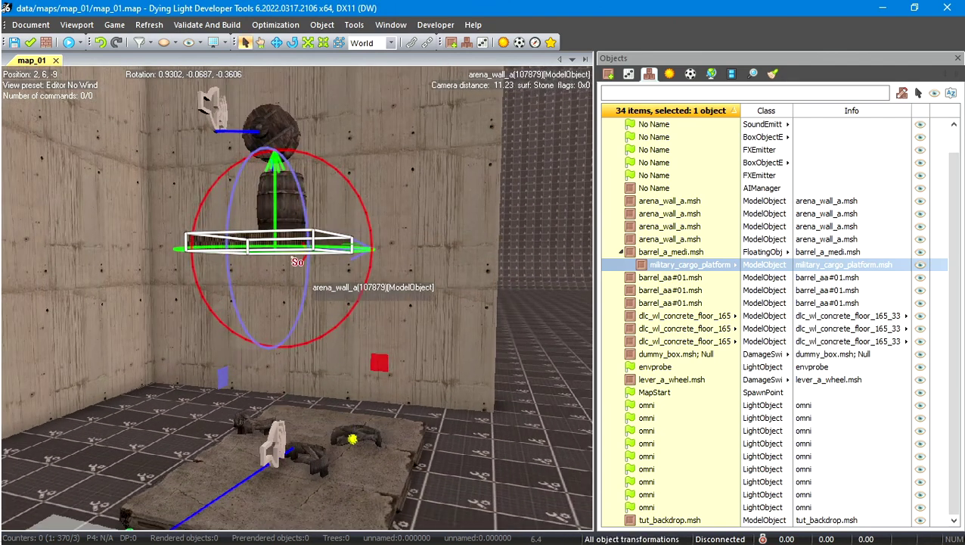
click(315, 435)
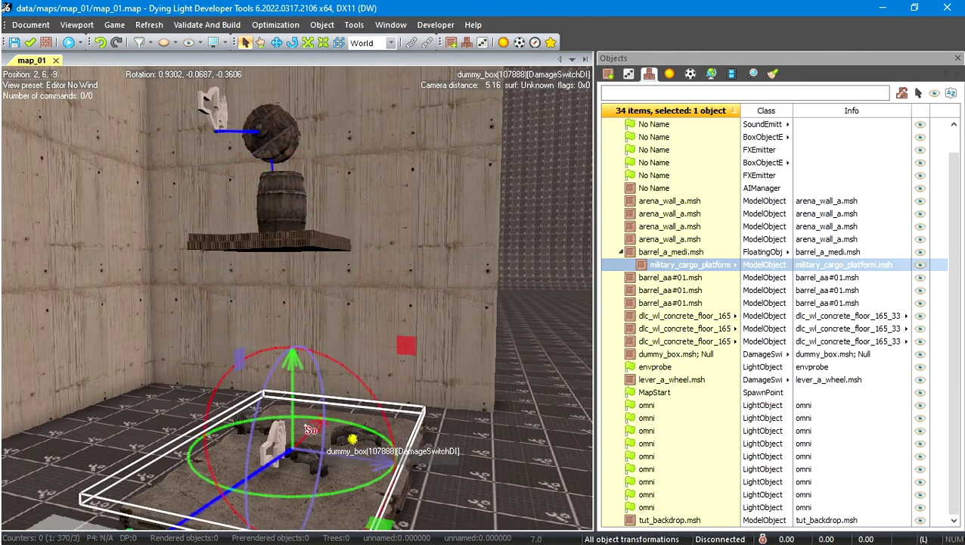
mouse_move(442, 338)
right_down()
mouse_move(475, 339)
mouse_move(460, 340)
right_up()
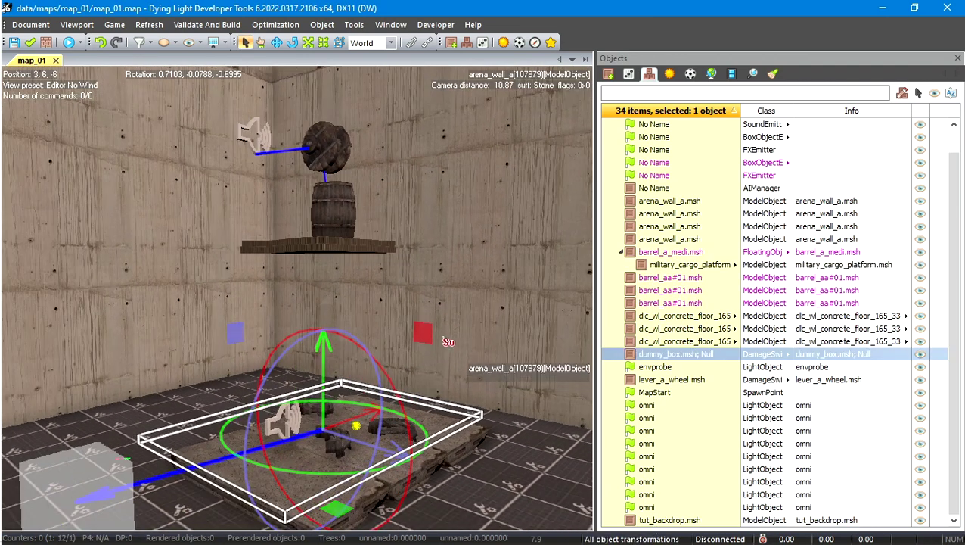
middle_drag(440, 336, 439, 351)
double_click(264, 291)
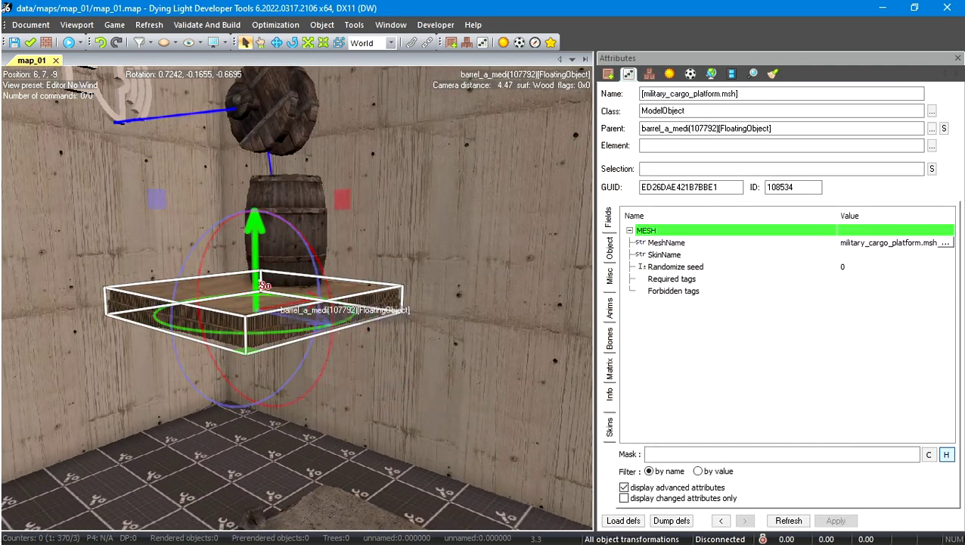
right_drag(403, 357, 342, 323)
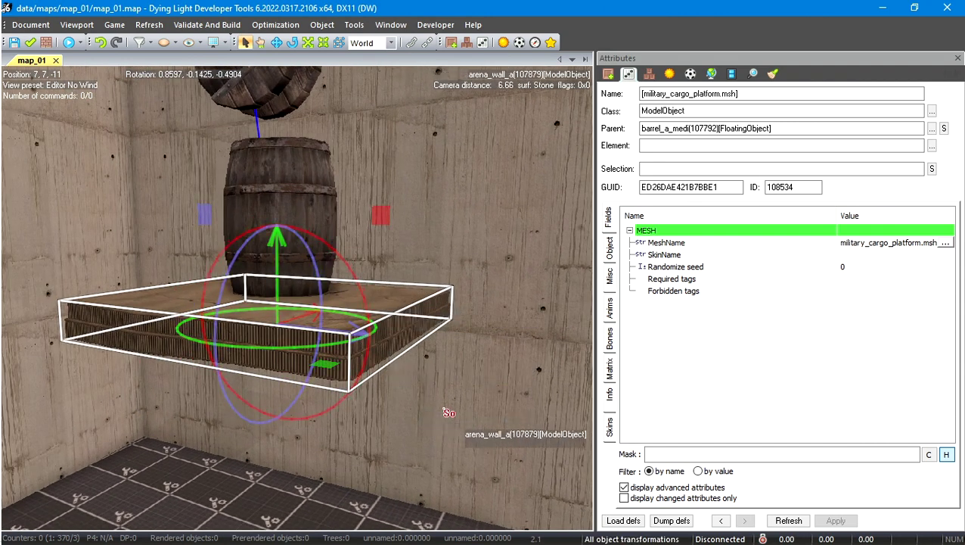
right_drag(458, 425, 424, 409)
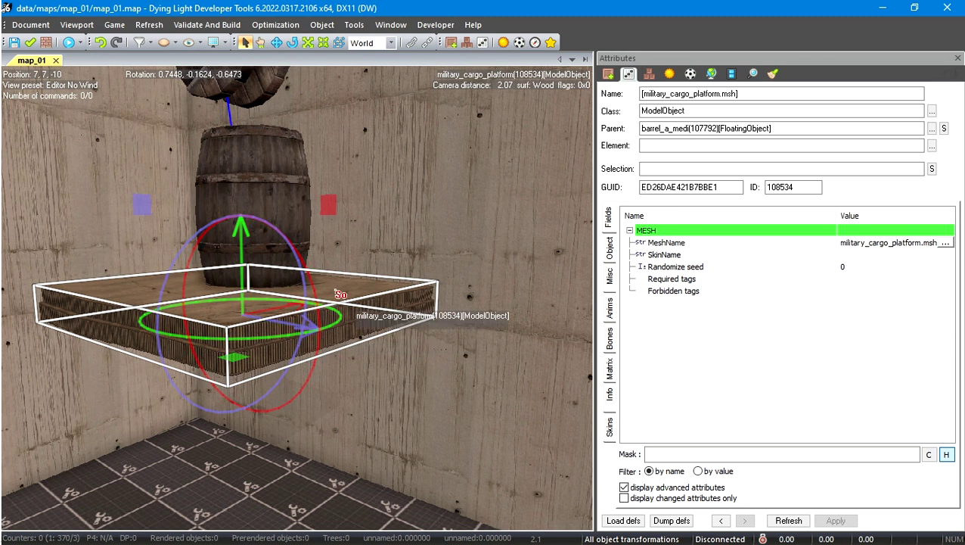
Step: Unlink military_cargo_platform from its parent barrel_a_medi.msh
click(294, 212)
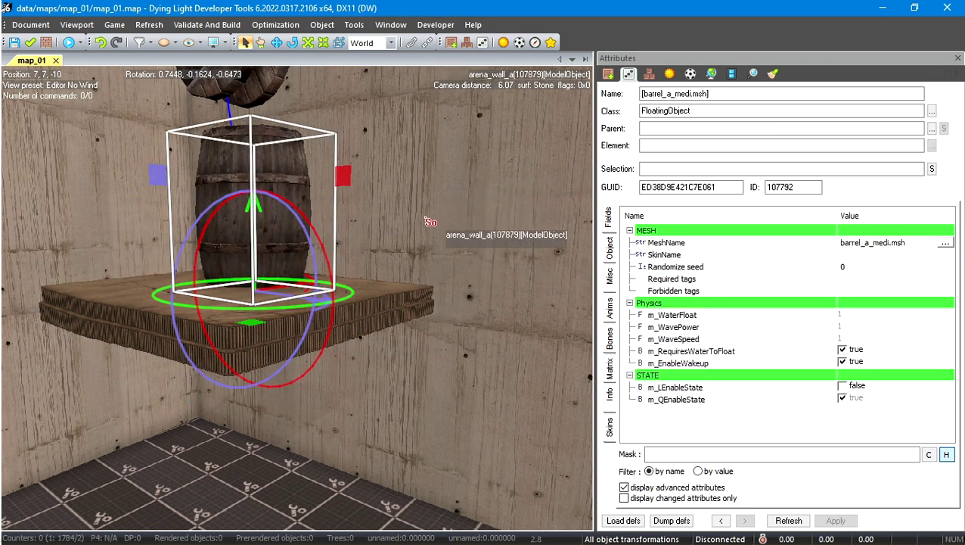
click(648, 75)
click(690, 265)
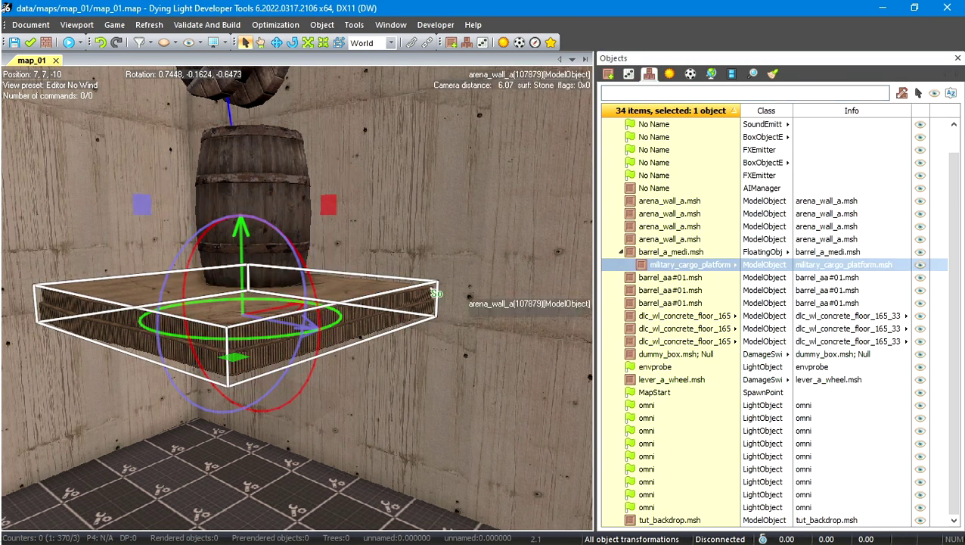
click(427, 43)
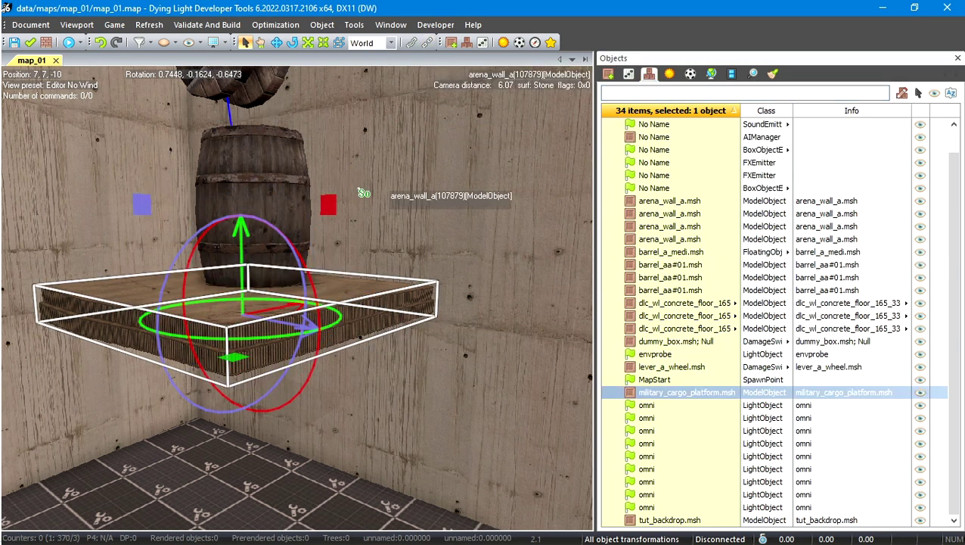
Step: Change the class of barrel_a_medi.msh to ModelObject
click(356, 181)
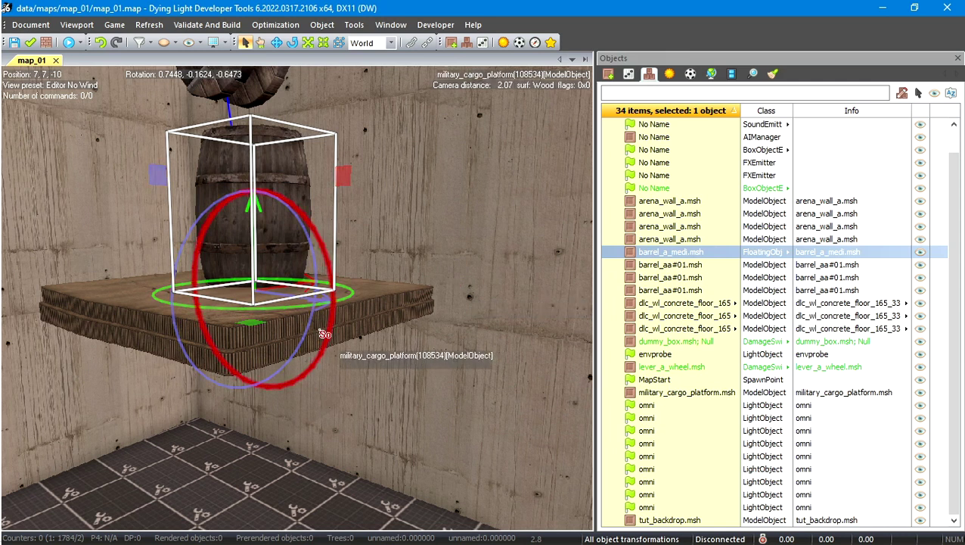
click(627, 76)
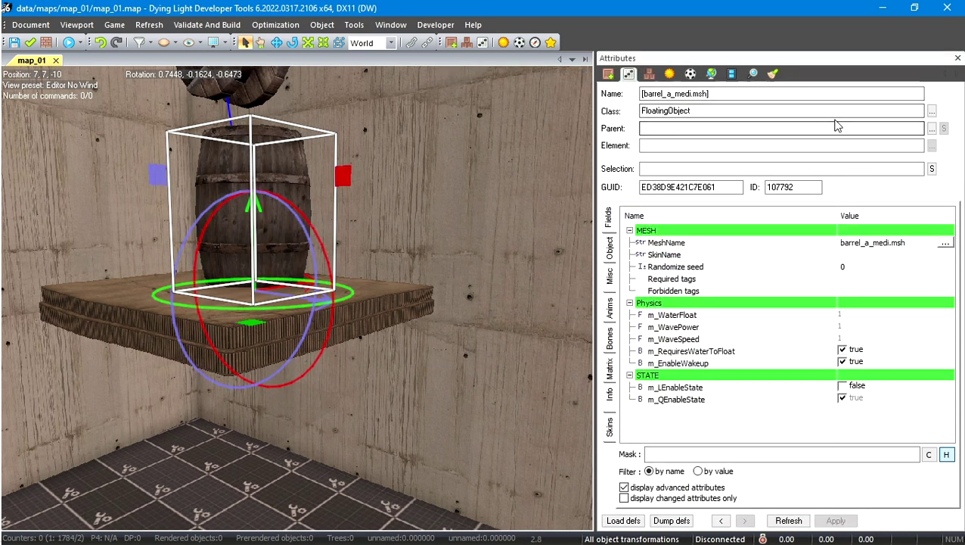
click(931, 111)
double_click(490, 191)
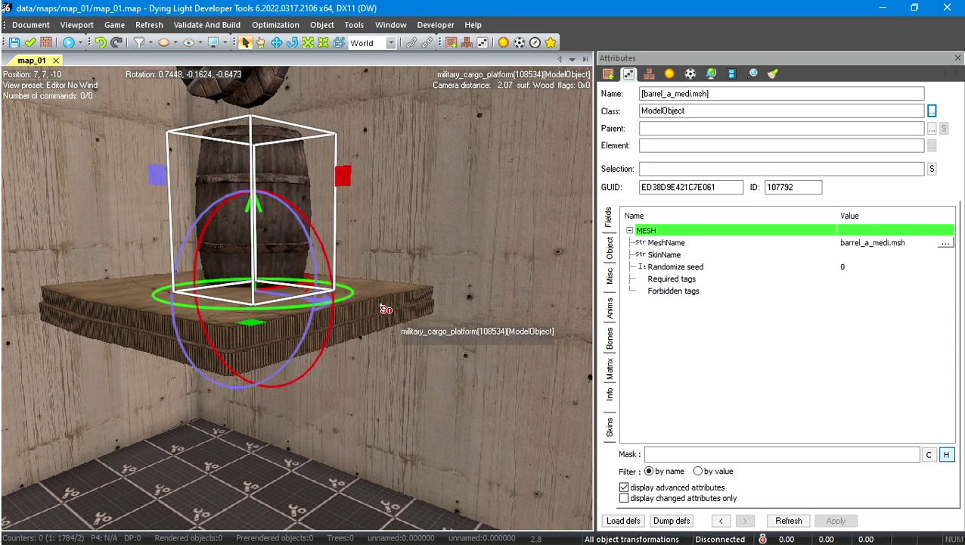
Step: Change the class of military_cargo_platform.msh to FloatingObject
click(386, 309)
scroll(356, 384, up, 3)
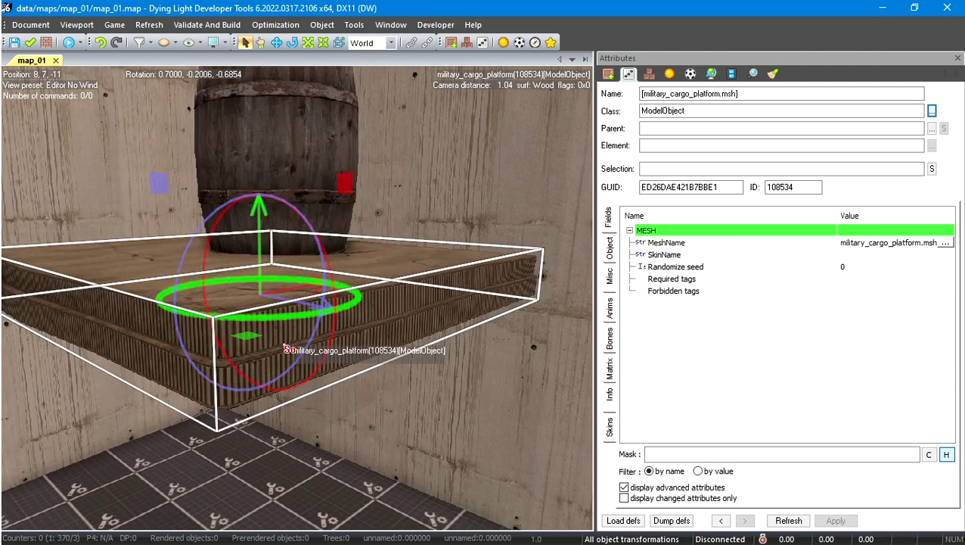
click(932, 111)
double_click(459, 180)
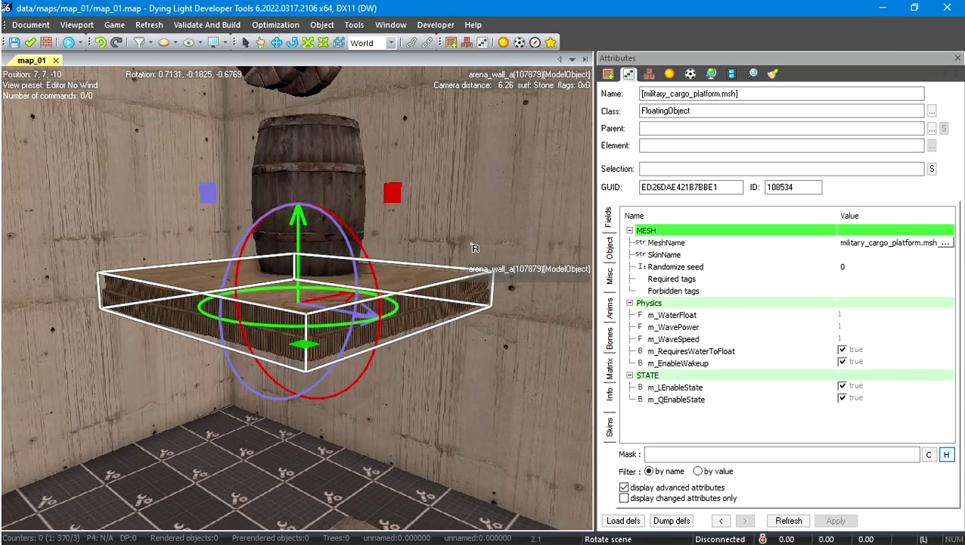
Step: Link barrel_a_medi.msh to military_cargo_platform.msh so that the platform is the parent
click(311, 174)
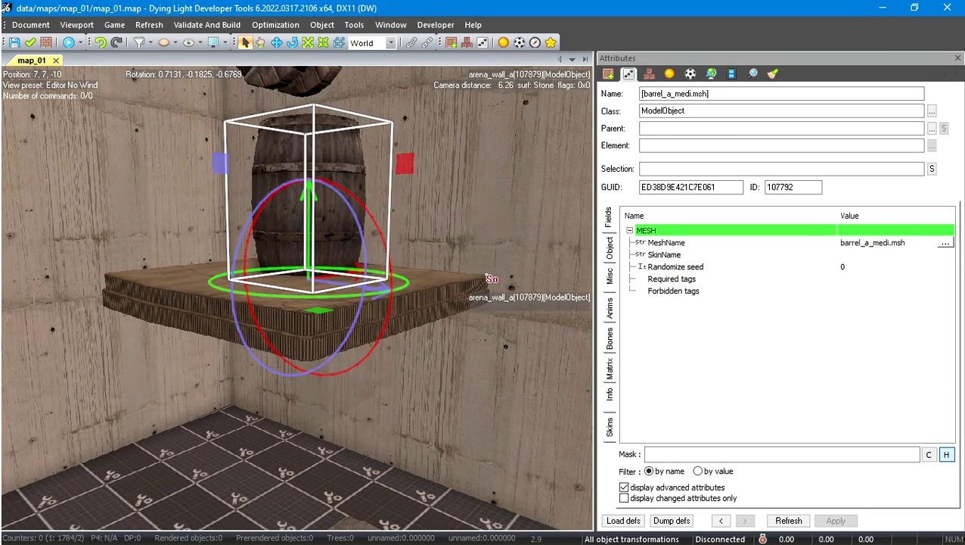
click(412, 43)
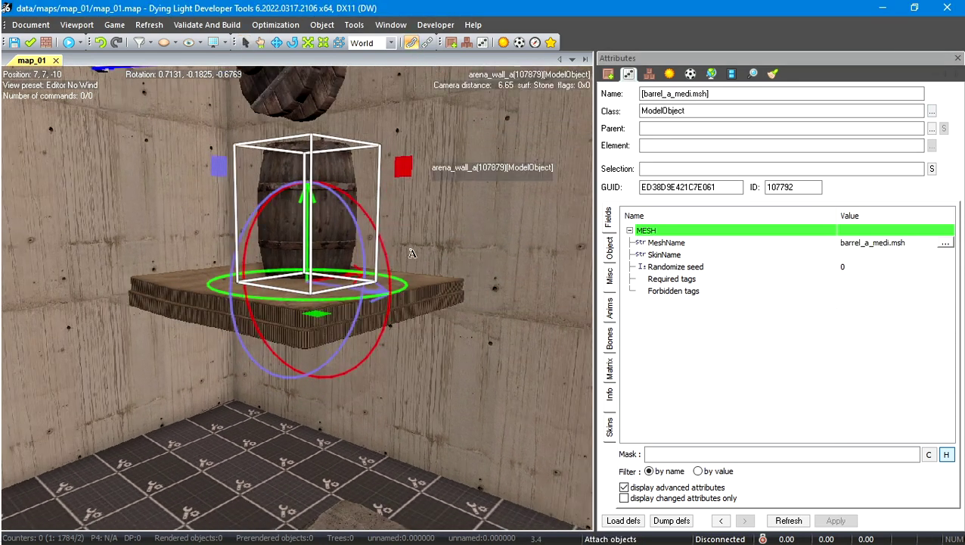
click(431, 298)
Step: Select the cargo platform and test moving it vertically to check that the barrel follows
click(431, 298)
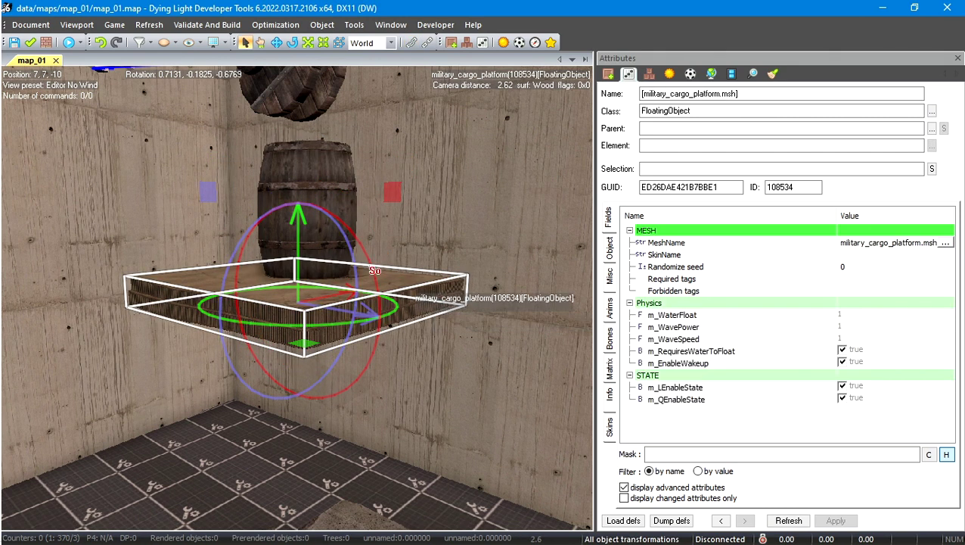
drag(302, 220, 299, 300)
key(q)
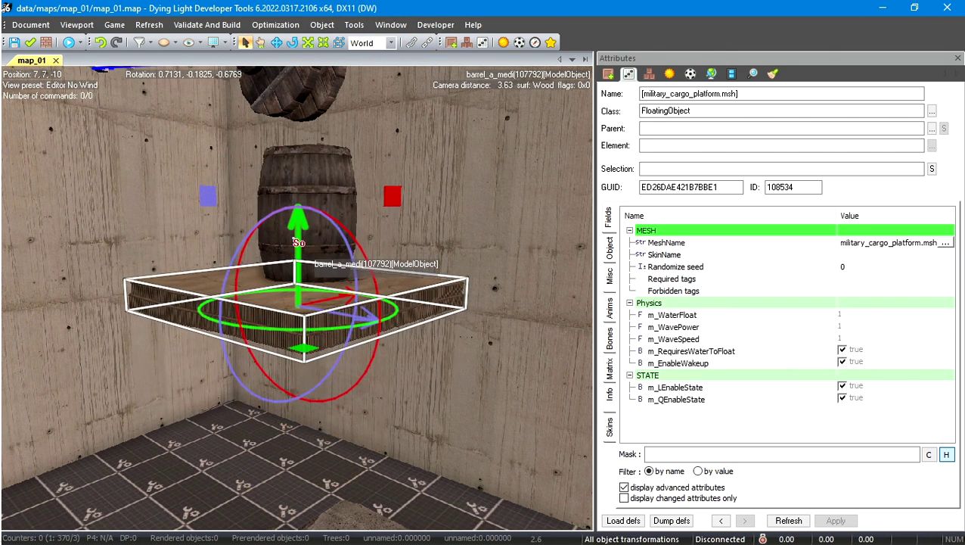
middle_drag(300, 301, 378, 363)
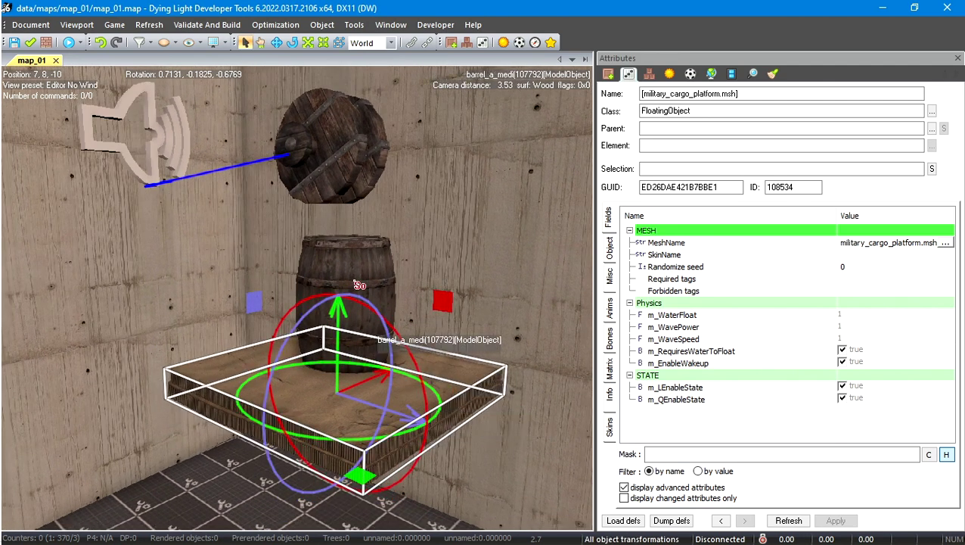
Step: Add the military_cargo_platform FloatingObject to the m_Targets of the lever_a_wheel.msh damage switch
click(314, 178)
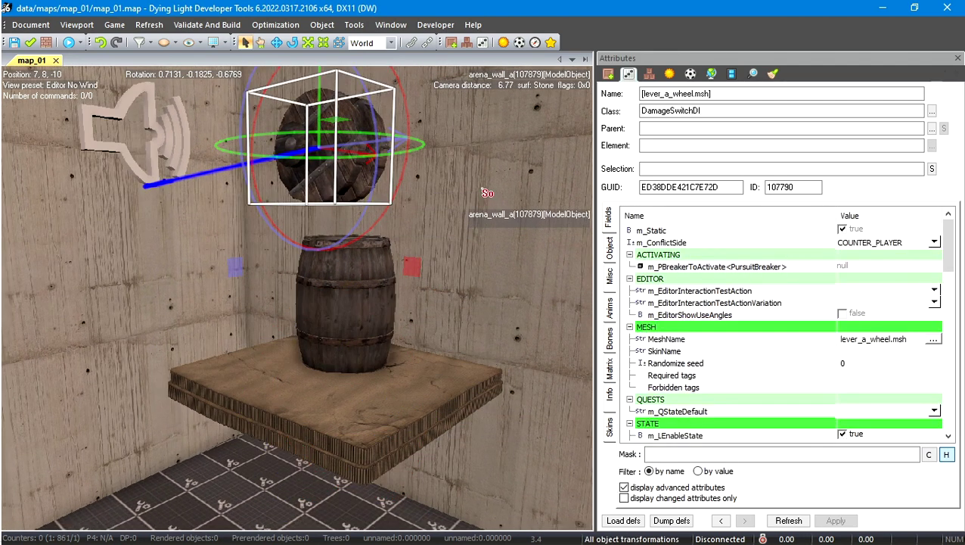
drag(948, 262, 949, 303)
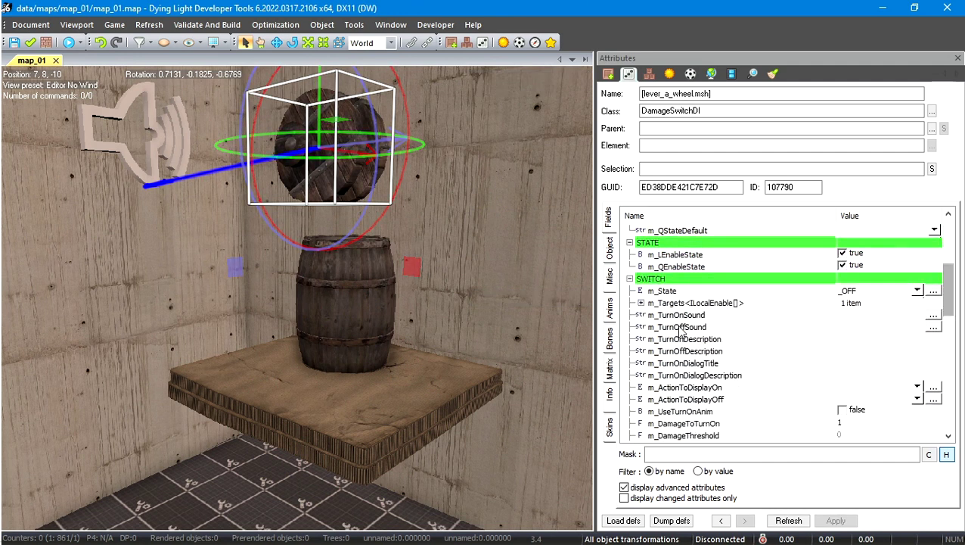
double_click(692, 303)
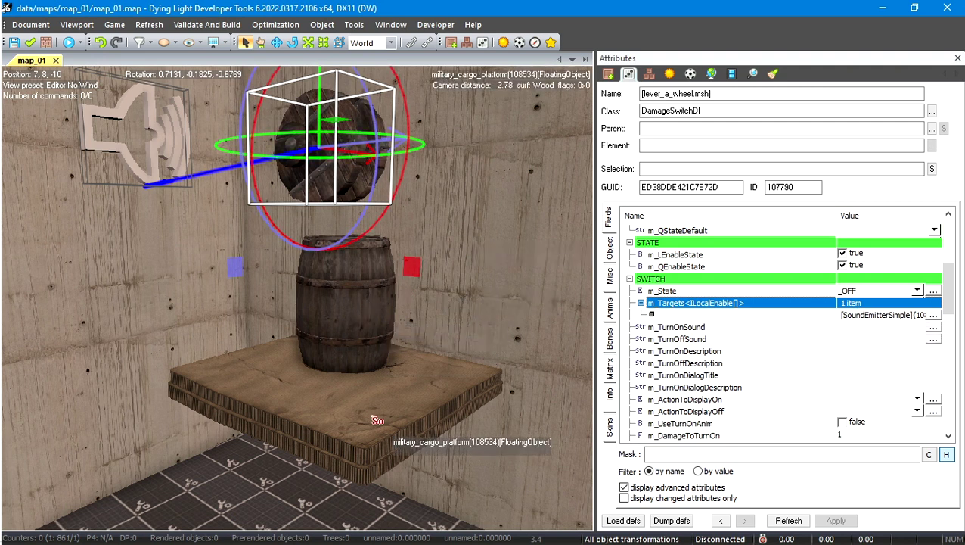
right_click(371, 416)
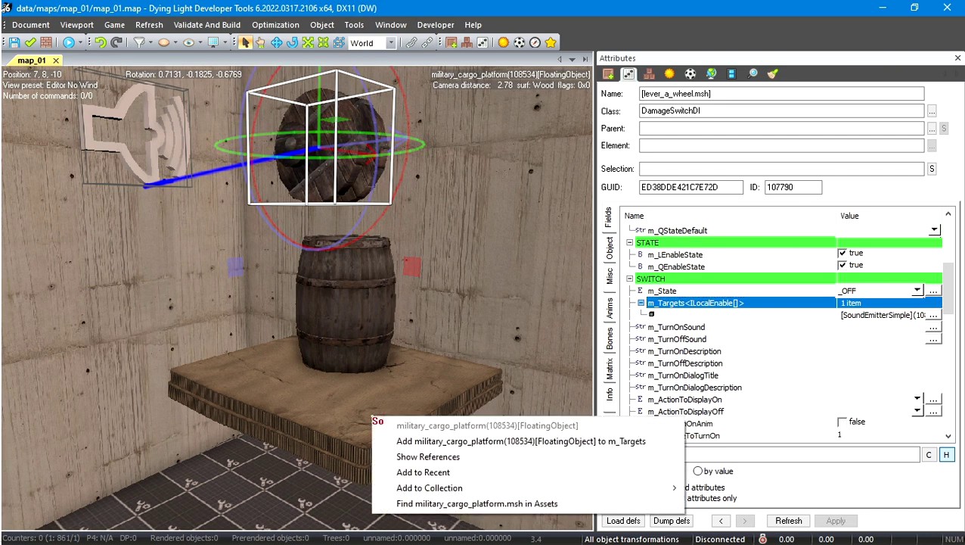
click(463, 442)
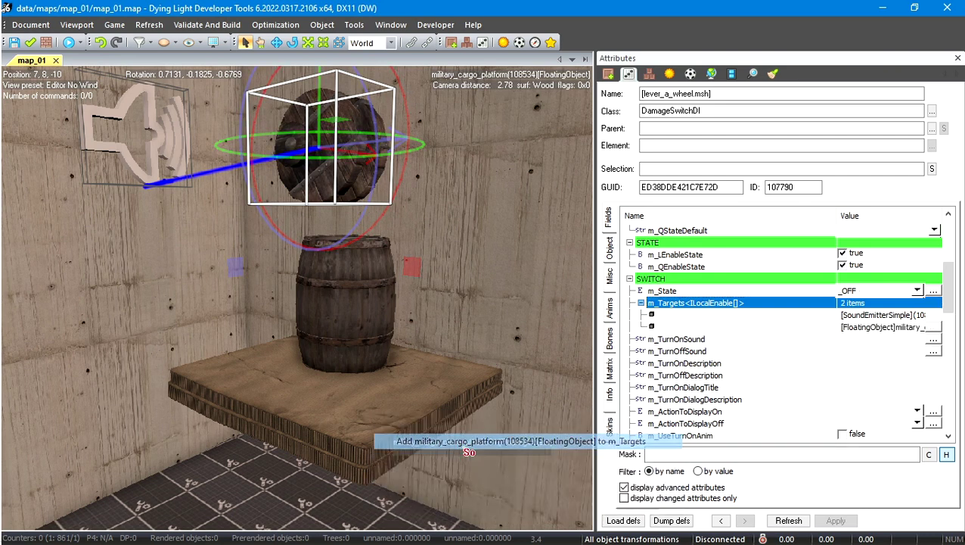
Step: Check the switch's target connections in the scene and start a playtest of the map
scroll(443, 354, down, 3)
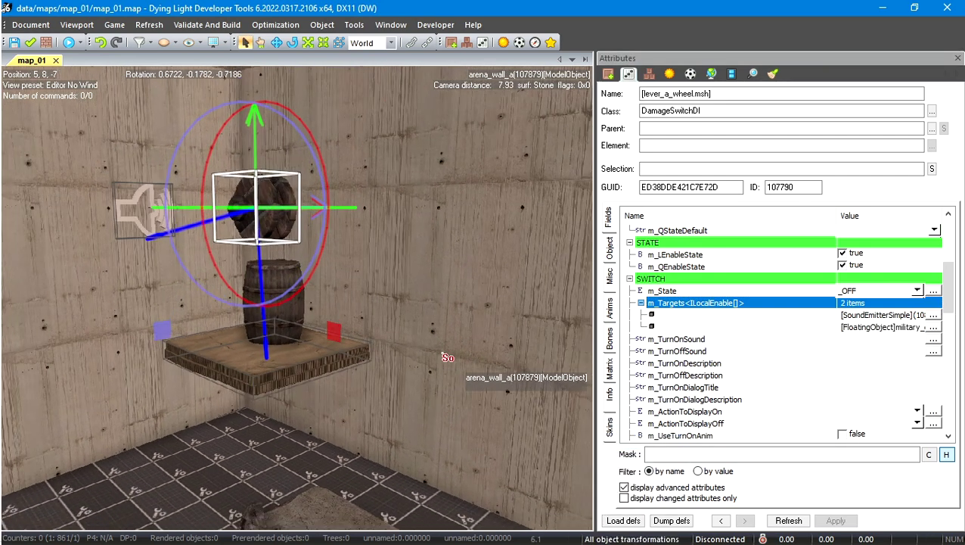
scroll(443, 354, down, 3)
mouse_move(443, 354)
middle_down()
mouse_move(401, 391)
mouse_move(437, 362)
middle_up()
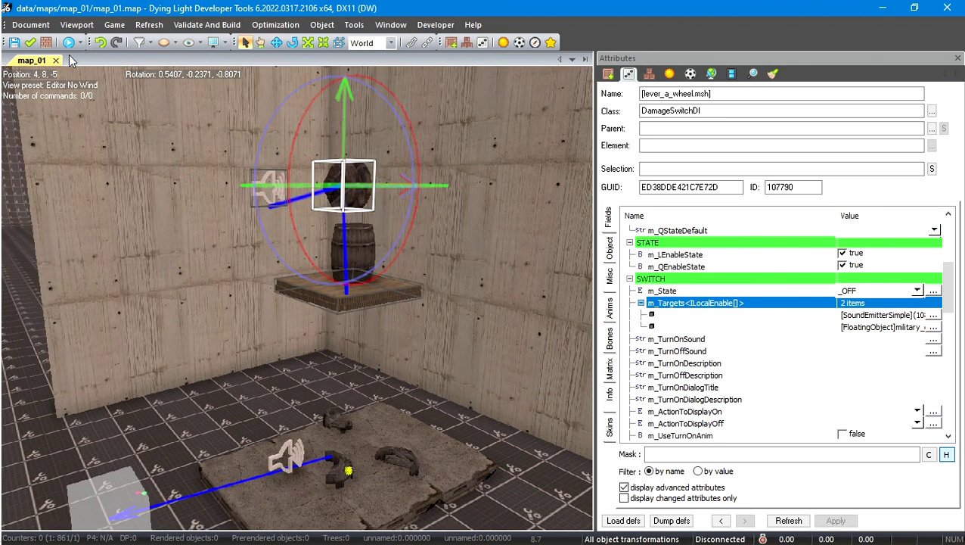
click(68, 43)
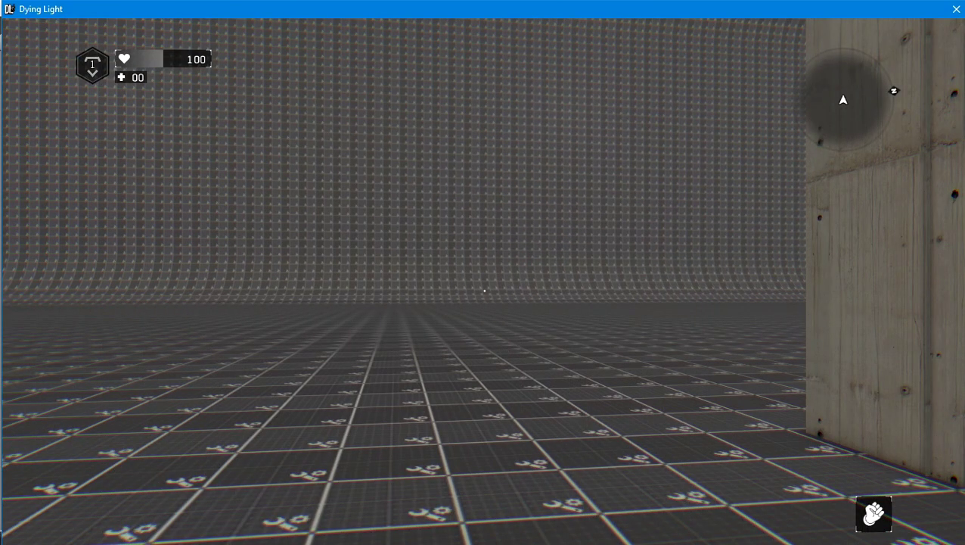
Step: Filter the Cheat Items Supply for bundle, give the player Bundle_Pistol_A in White, and reload the pistol in game
key(Escape)
key(Return)
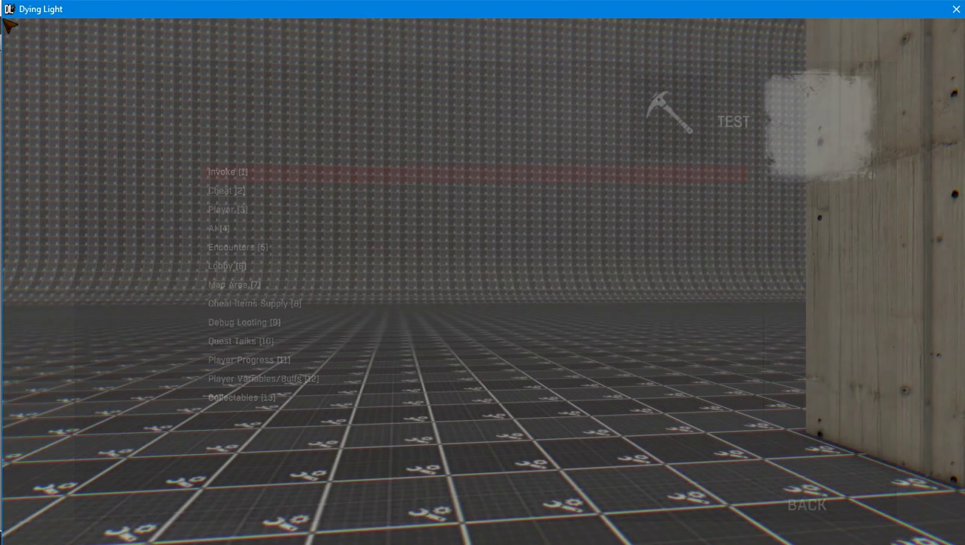
key(Escape)
key(Down)
key(Return)
text(bu)
key(Down)
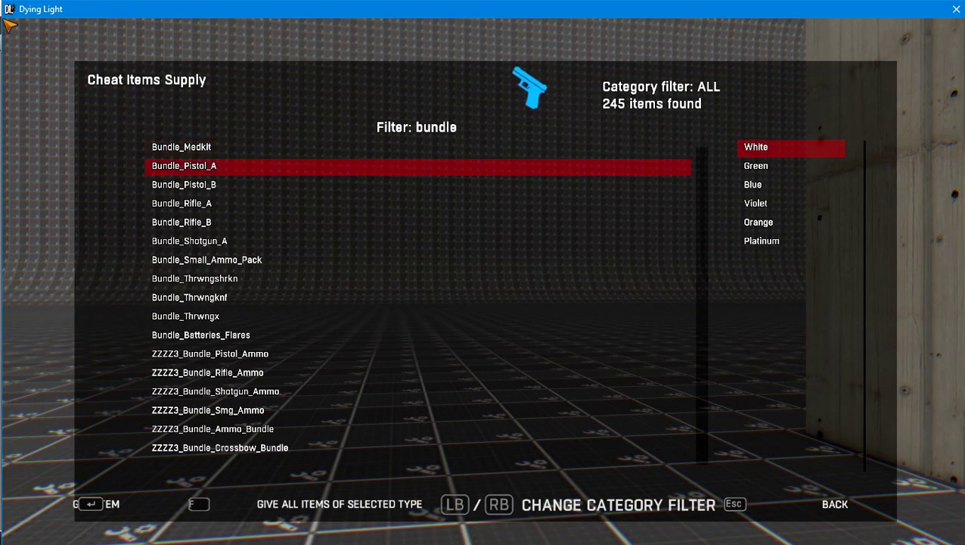
key(Return)
key(Escape)
key(Escape)
key(r)
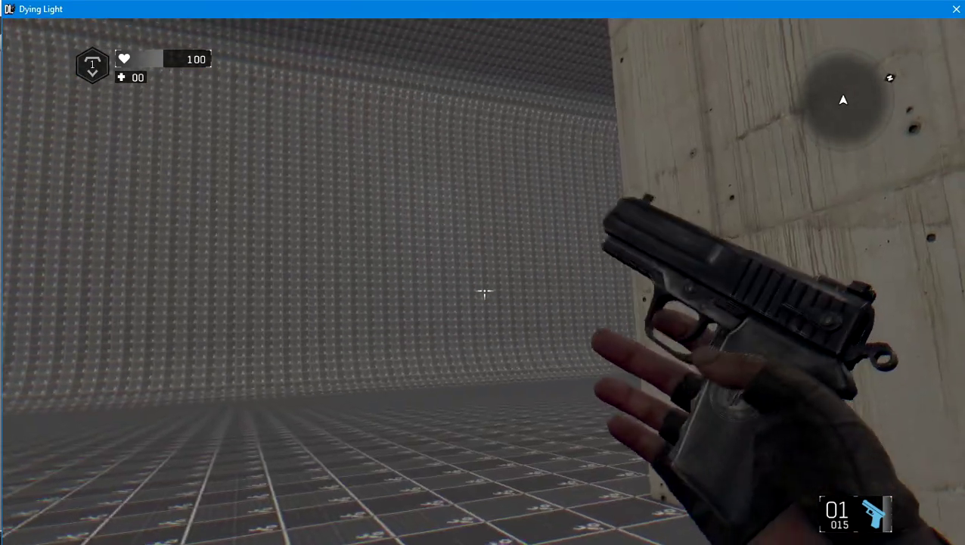
Step: Walk along the concrete wall with the pistol towards the hanging barrel setup
key(w)
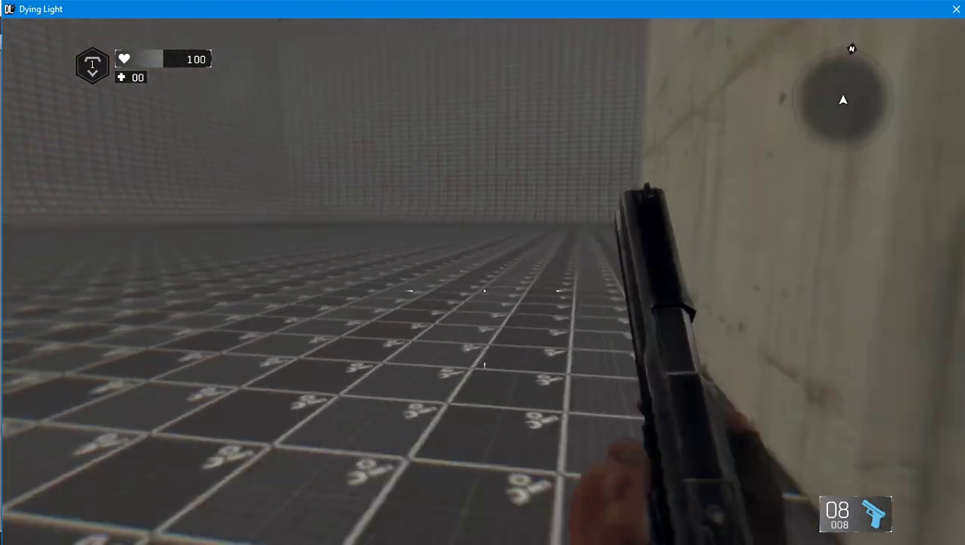
key(w)
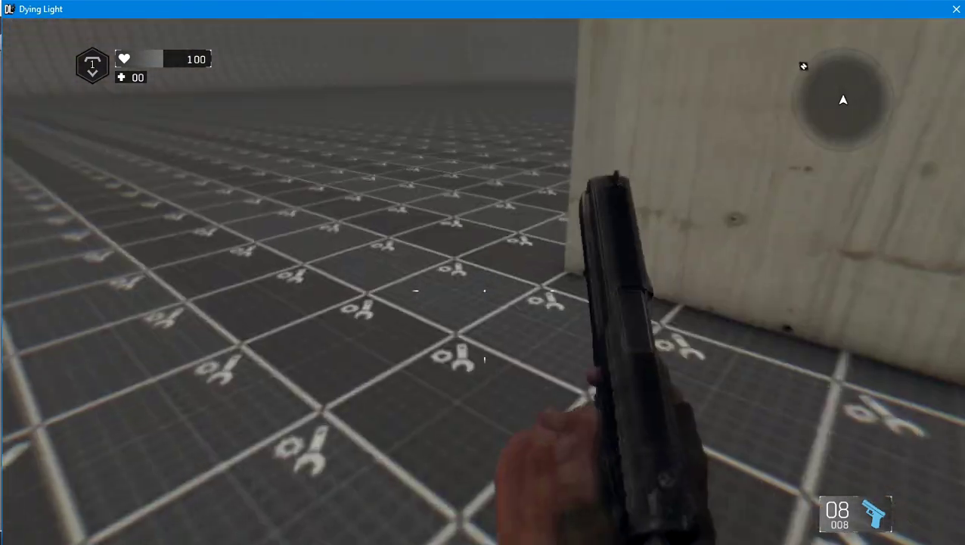
Step: Look over the lever wheel area in the running playtest, and quit back to the map editor
key(a)
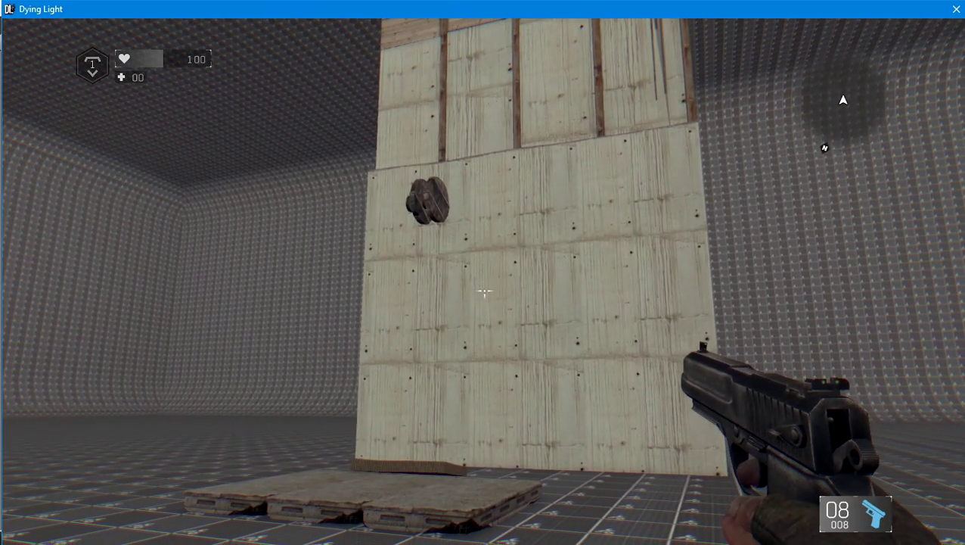
key(Escape)
key(Up)
key(Up)
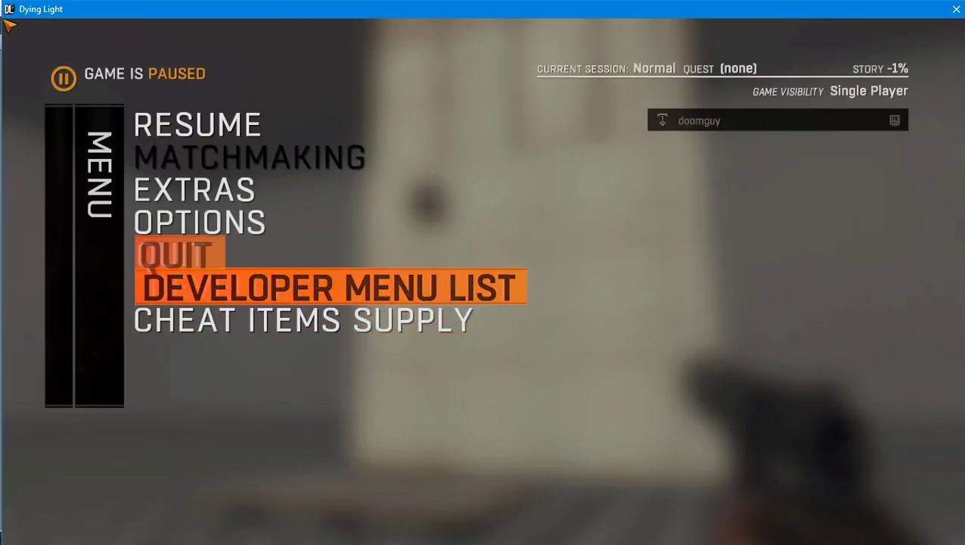
key(Return)
key(Return)
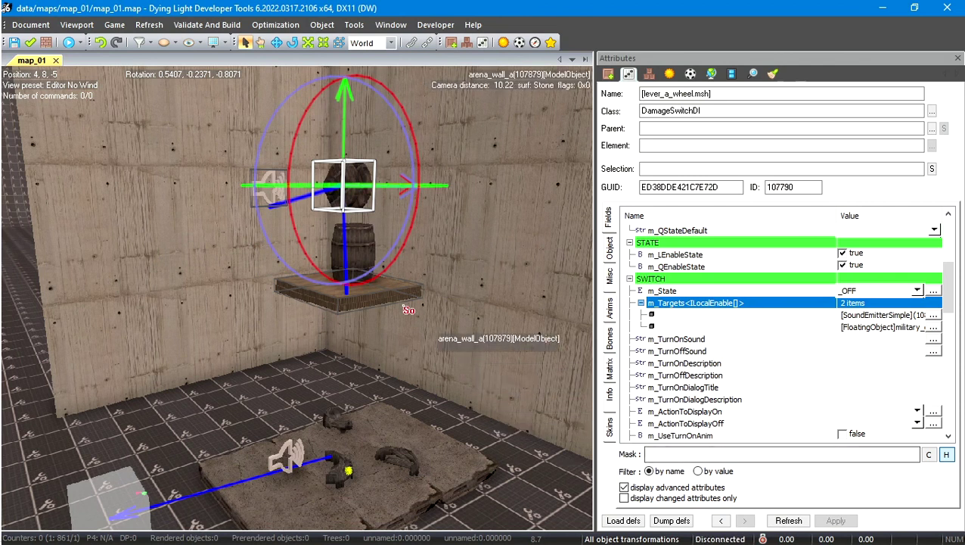
Step: Set m_LEnableState to false on the hanging military_cargo_platform floating object, and review the lever wheel's switch targets
click(337, 289)
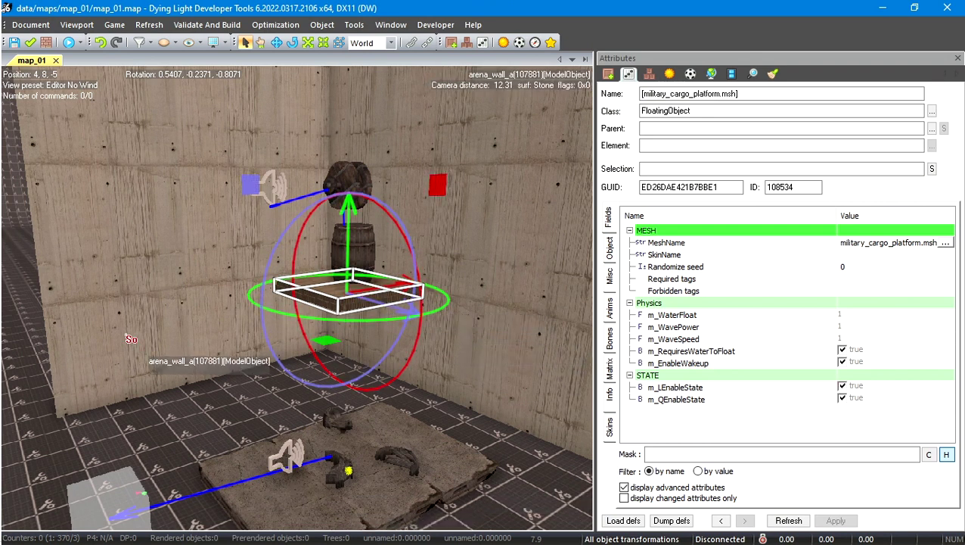
click(843, 388)
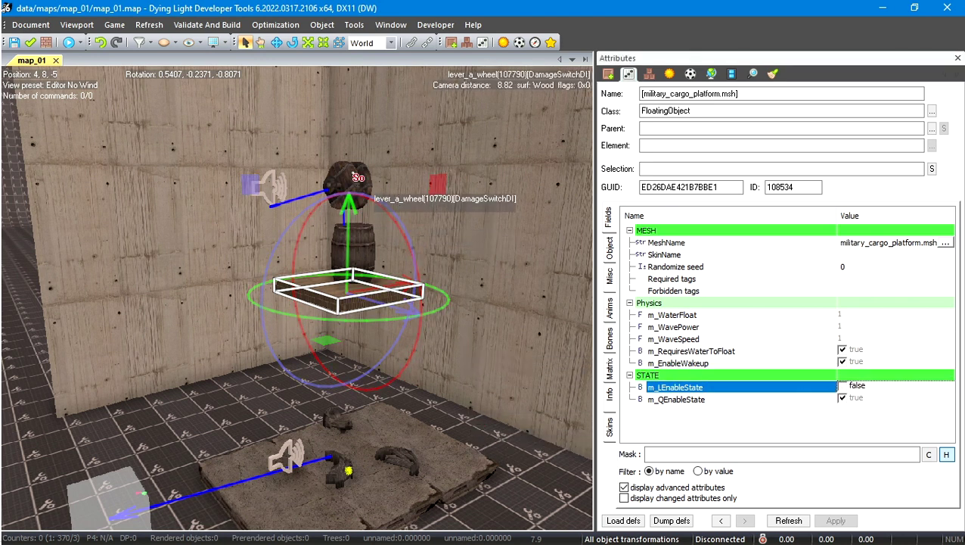
click(355, 177)
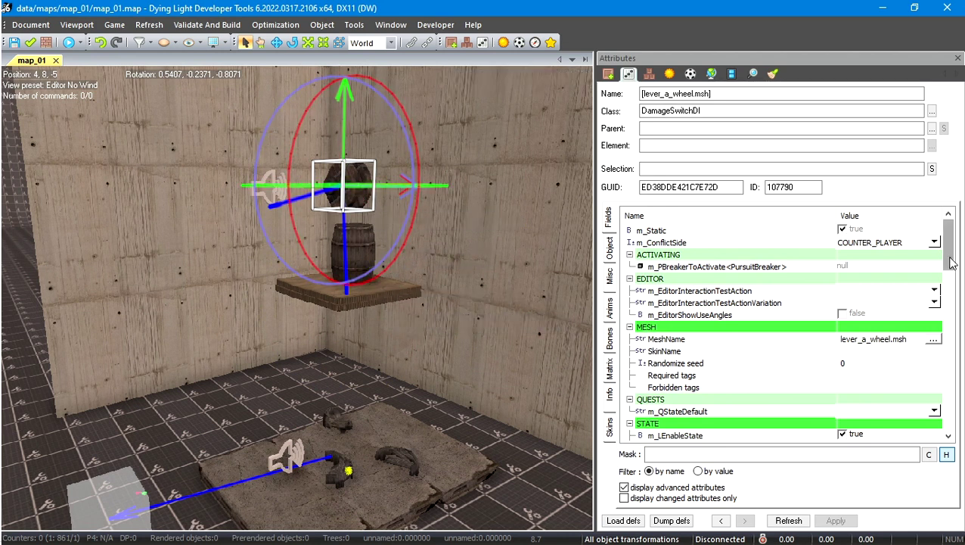
drag(952, 262, 952, 292)
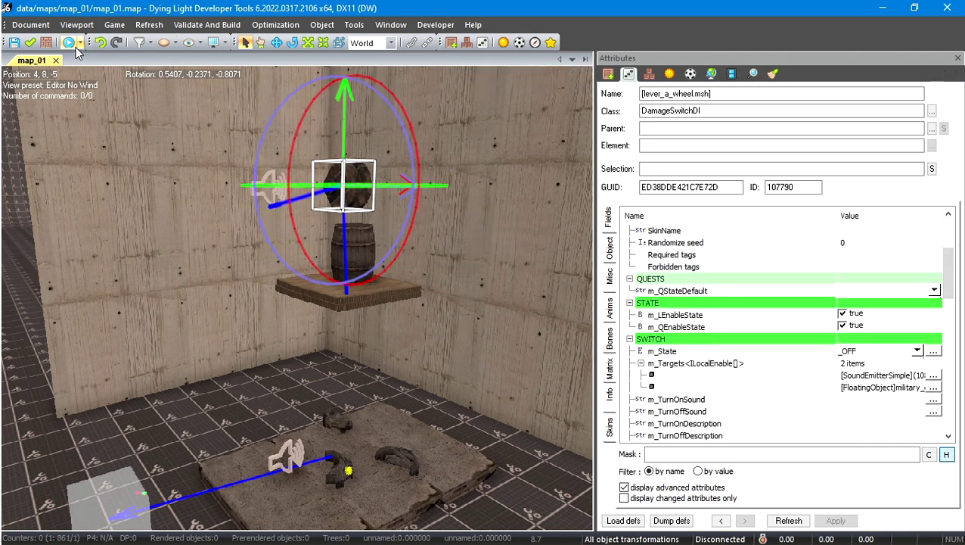
Step: Start a playtest of map_01 and supply the player with a pistol
click(77, 45)
key(Up)
key(Return)
text(bun)
key(Down)
key(Return)
key(Escape)
key(Escape)
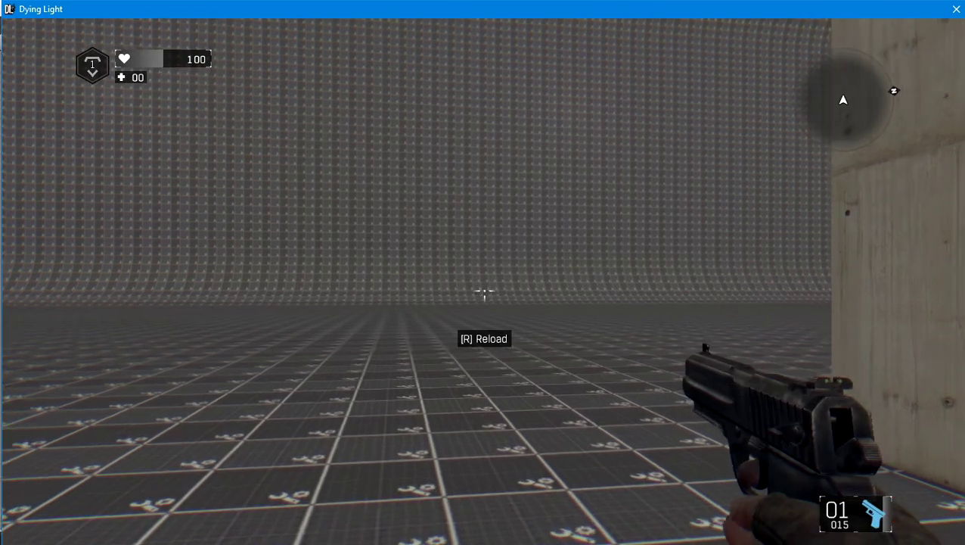
Step: Reload the pistol, shoot the lever wheel above the barrel platform and inspect the fallen platform
key(r)
key(w)
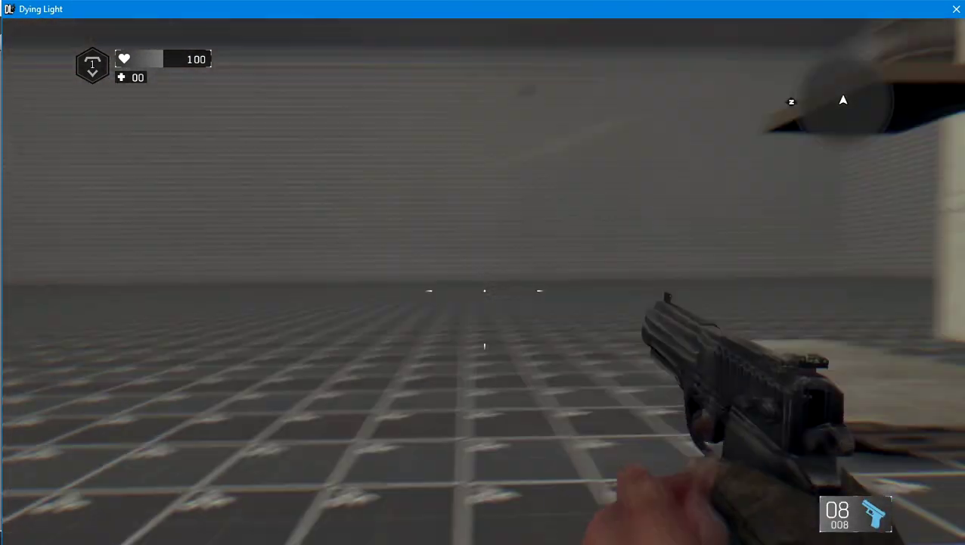
key(s)
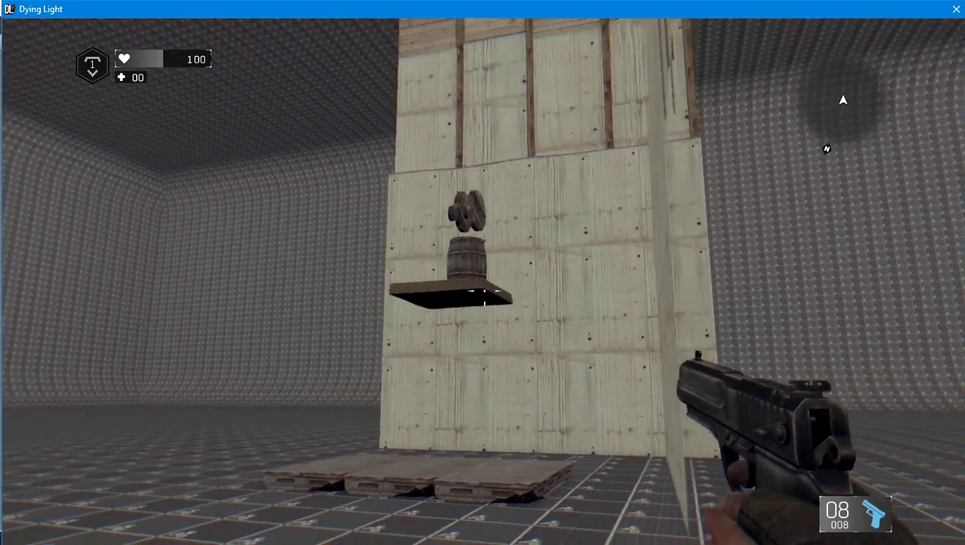
right_click(485, 291)
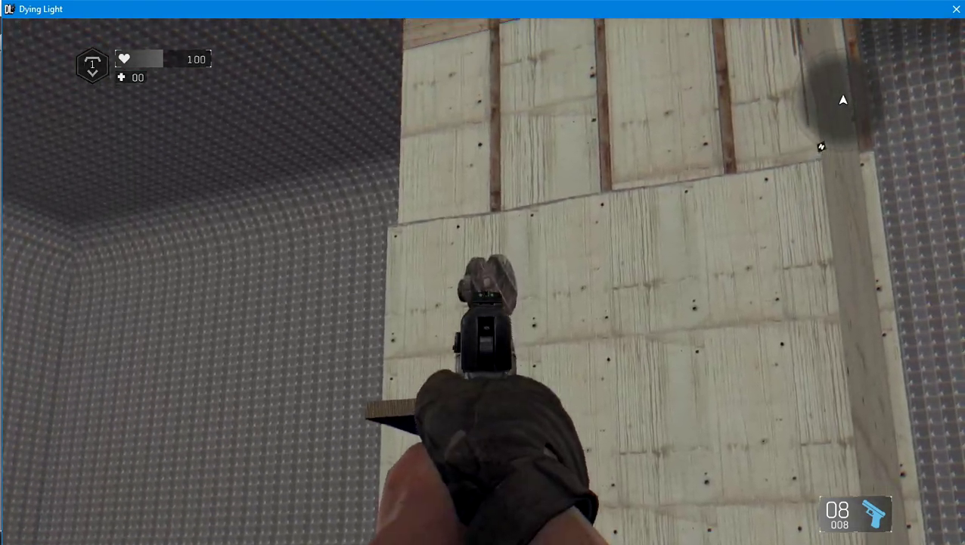
click(485, 291)
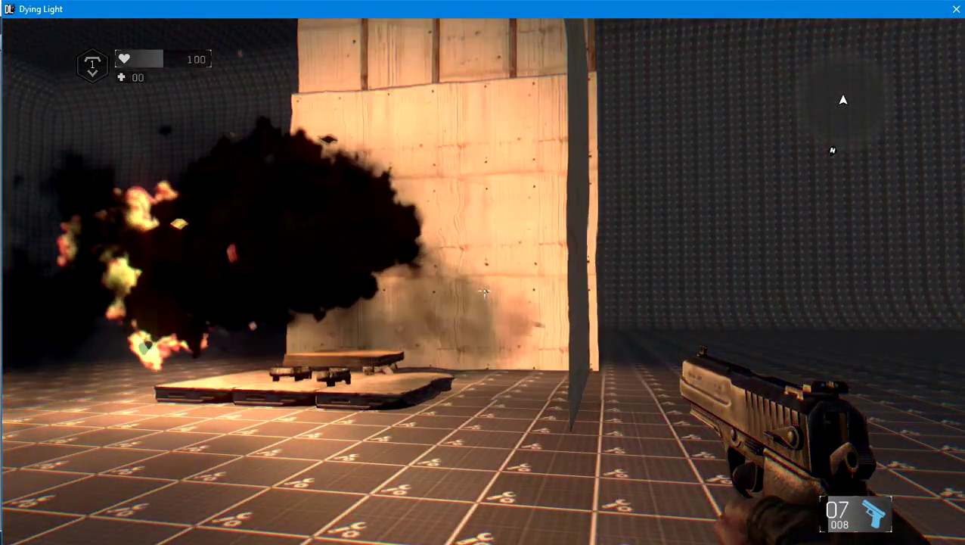
key(w)
key(a)
key(a)
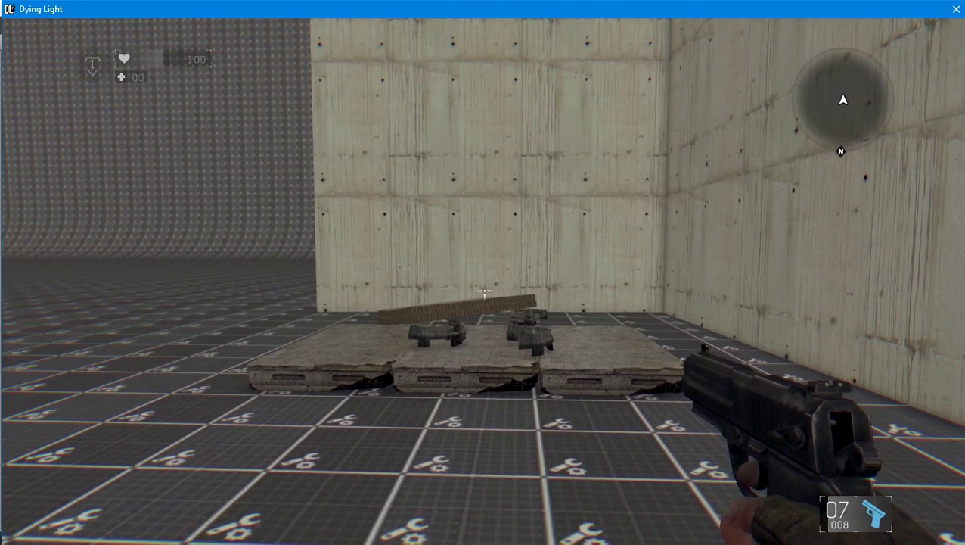
Step: Quit the playtest and confirm, going back to the map editor
key(Escape)
key(Up)
key(Up)
key(Up)
key(Return)
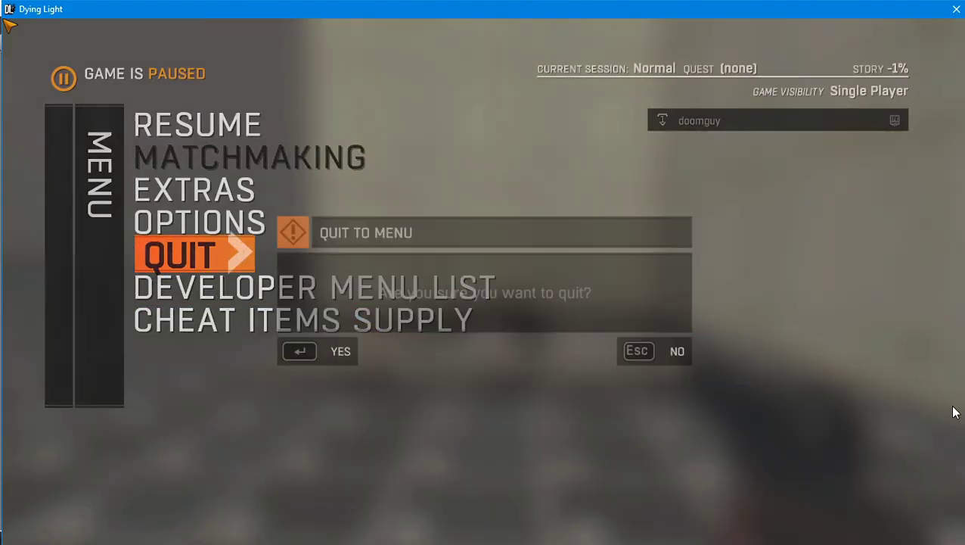
key(Return)
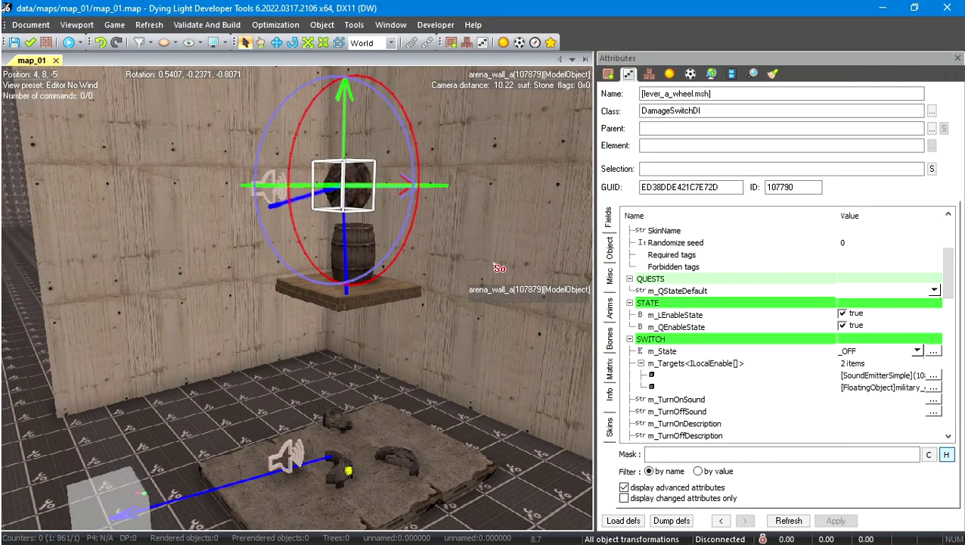
Step: Select the floating cargo platform, show the mesh assets and examine the platform from below and from the sides
key(w)
middle_drag(425, 304, 387, 230)
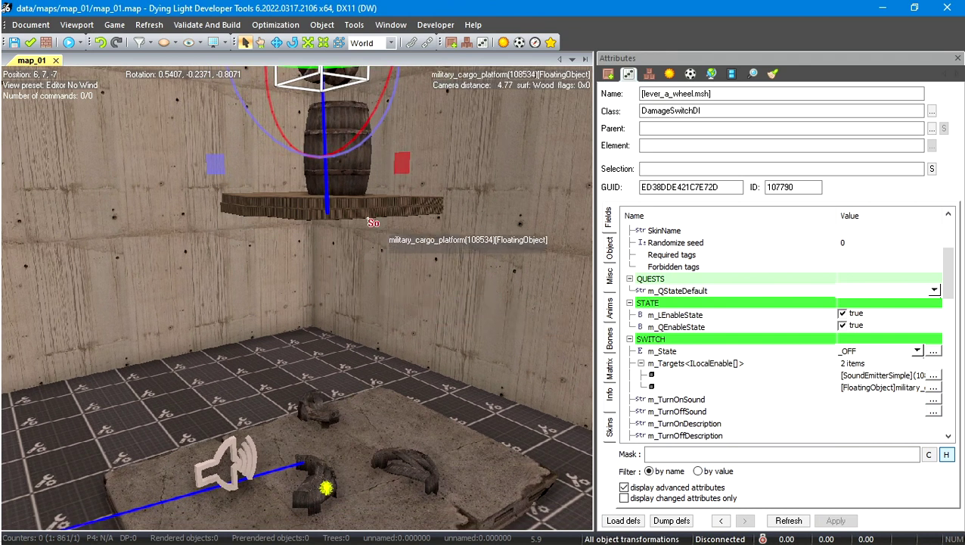
click(392, 227)
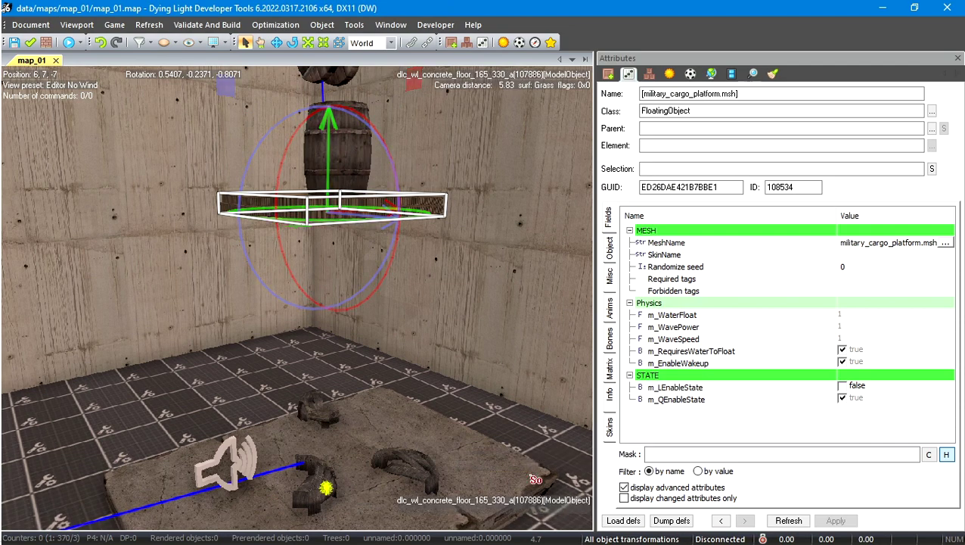
right_drag(469, 378, 444, 451)
key(w)
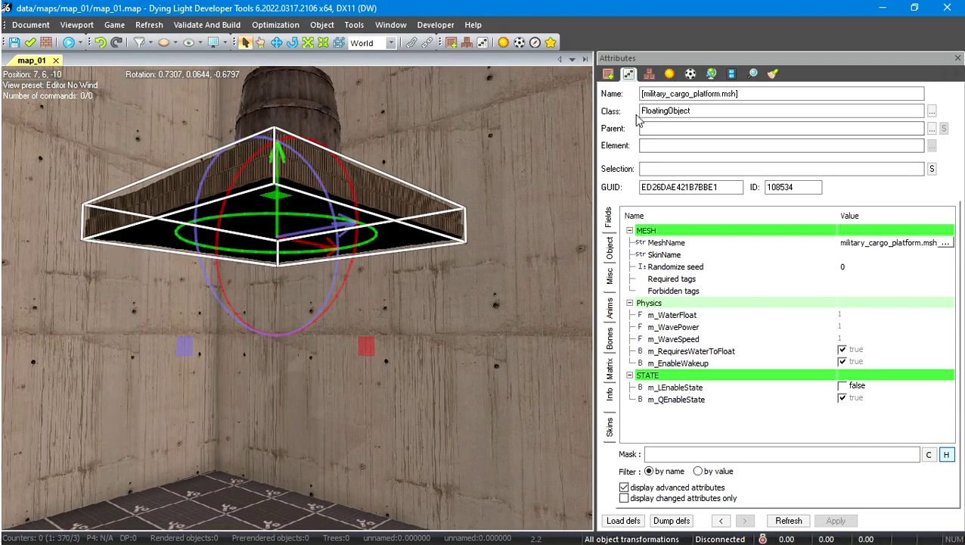
click(608, 73)
right_drag(351, 171, 328, 265)
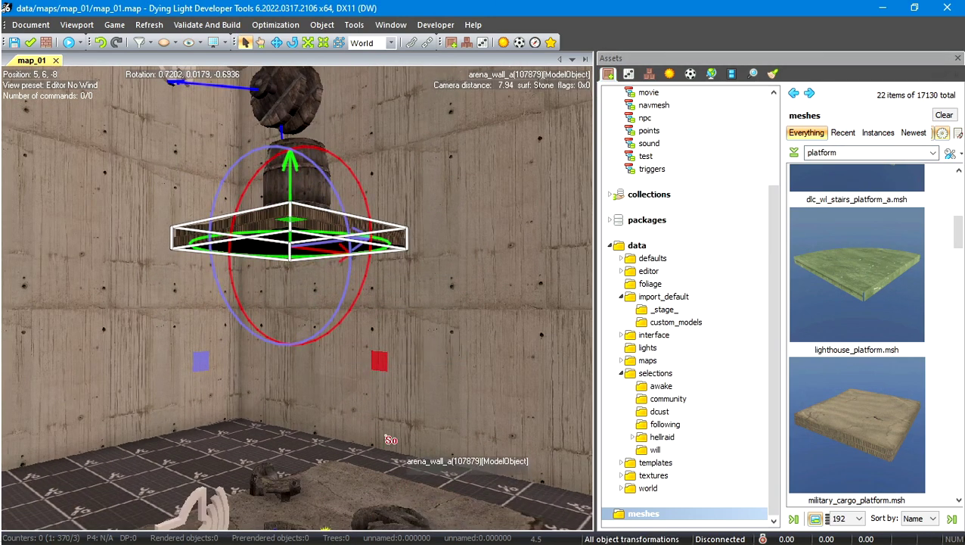
middle_drag(386, 435, 388, 430)
scroll(403, 411, up, 3)
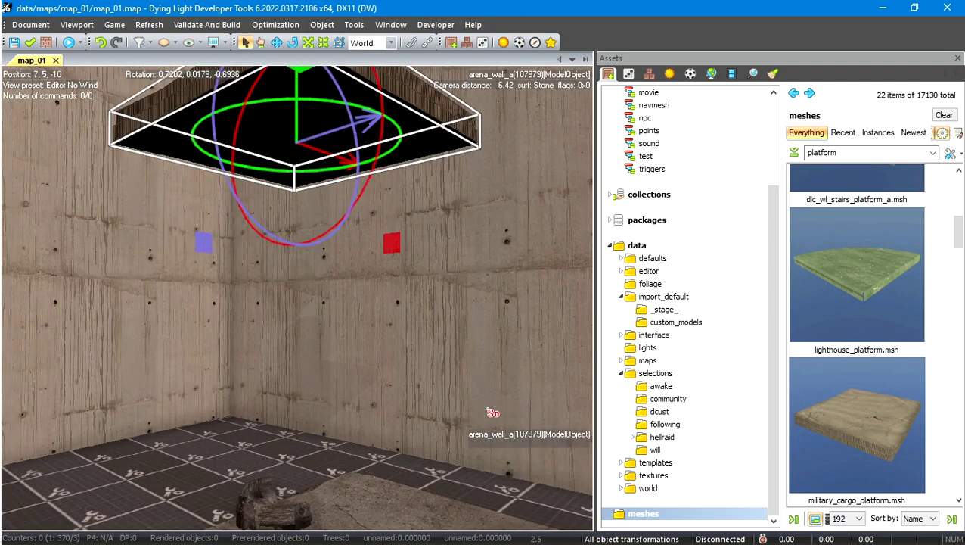
scroll(460, 394, down, 3)
scroll(459, 394, up, 2)
right_drag(459, 394, 454, 420)
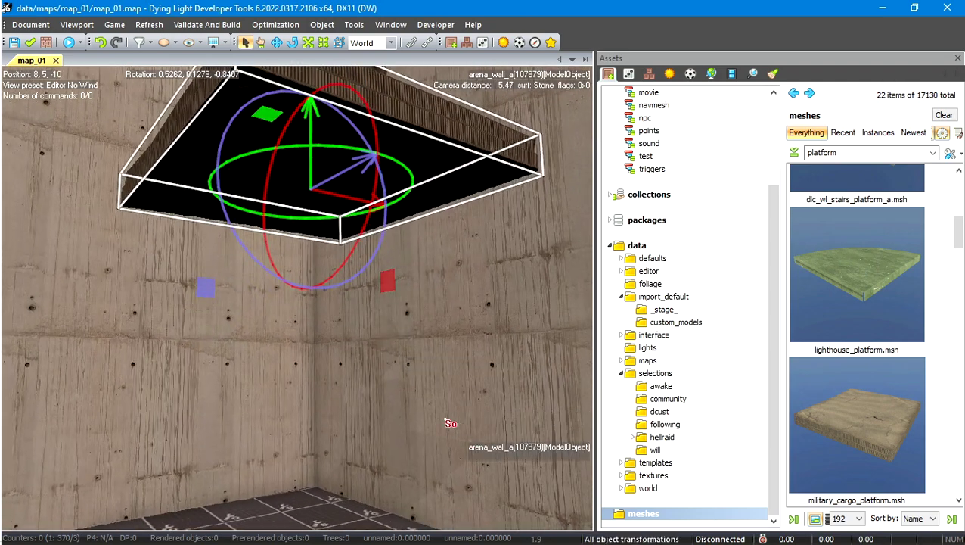
scroll(428, 414, down, 2)
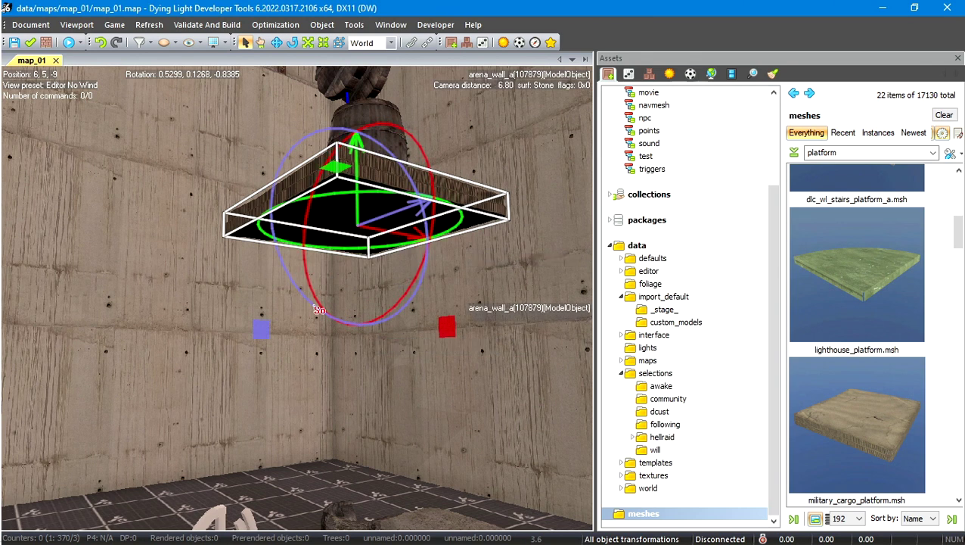
right_drag(431, 351, 441, 356)
scroll(442, 355, down, 2)
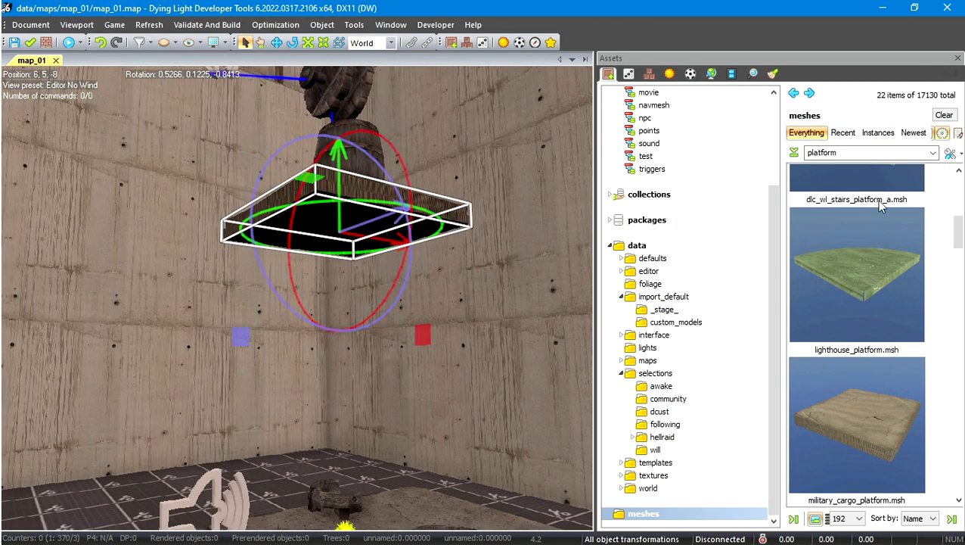
Step: Place a second military_cargo_platform.msh model beside the floating platform and rotate it about 42 degrees
click(853, 439)
middle_drag(339, 199, 347, 291)
right_drag(347, 290, 332, 224)
click(312, 287)
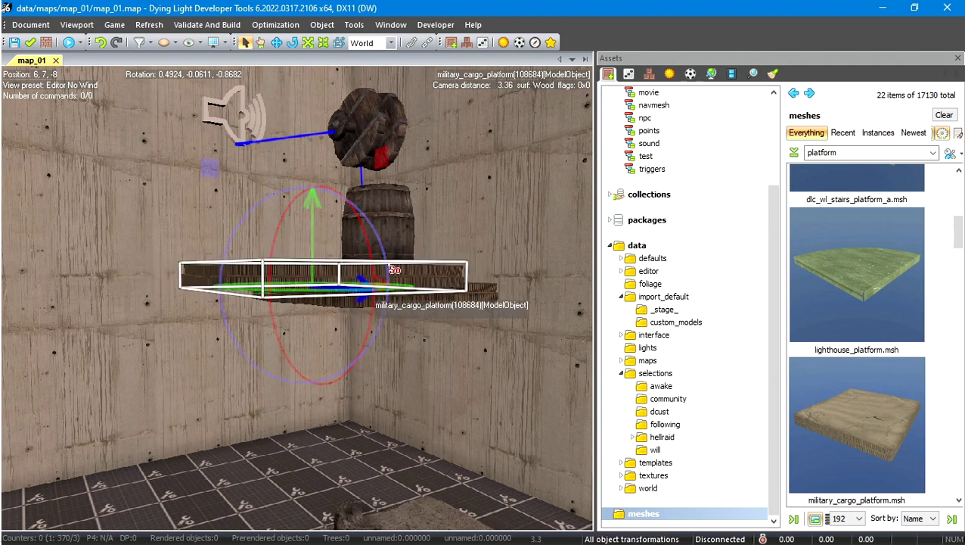
scroll(355, 227, down, 2)
drag(369, 193, 321, 171)
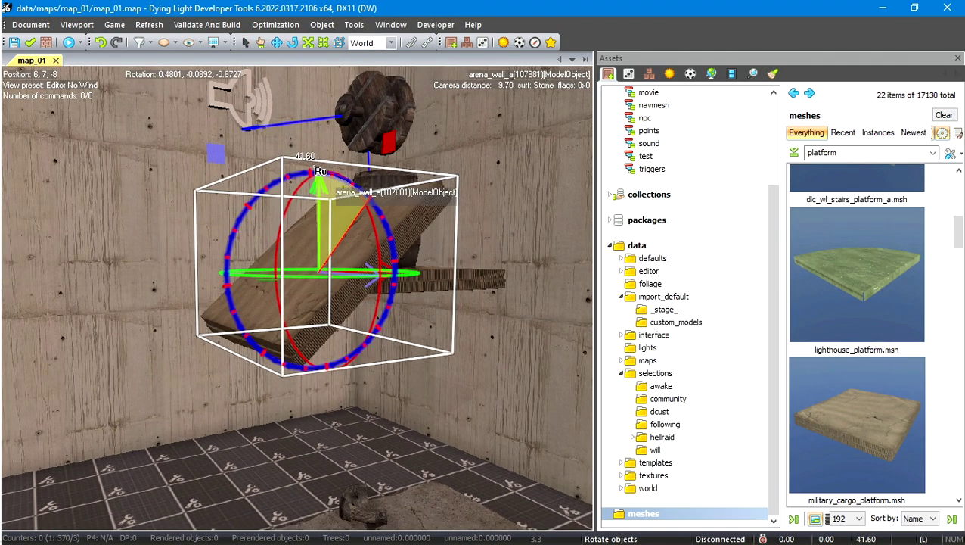
Step: Attach the tilted cargo platform to the floating platform so that the FloatingObject becomes its parent
right_drag(484, 295, 402, 255)
click(628, 74)
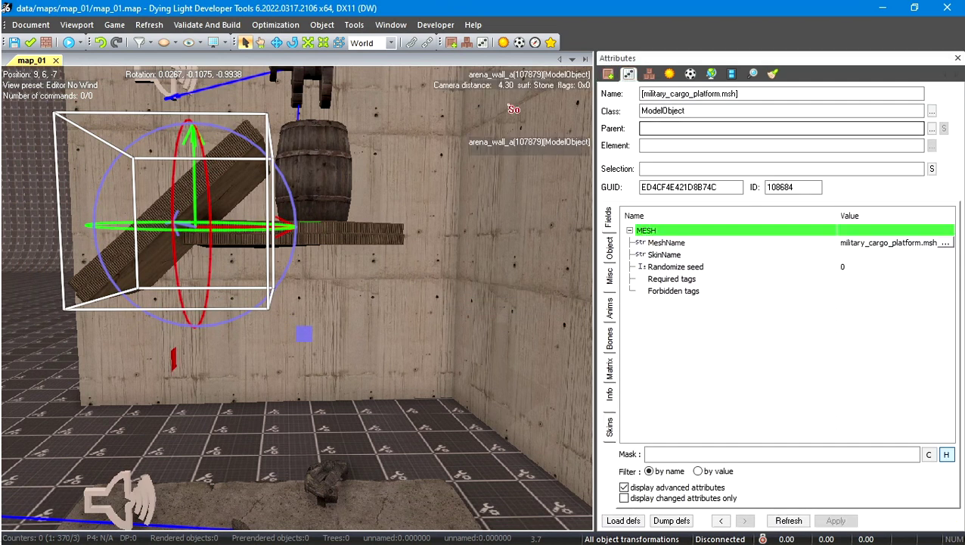
click(411, 43)
click(358, 239)
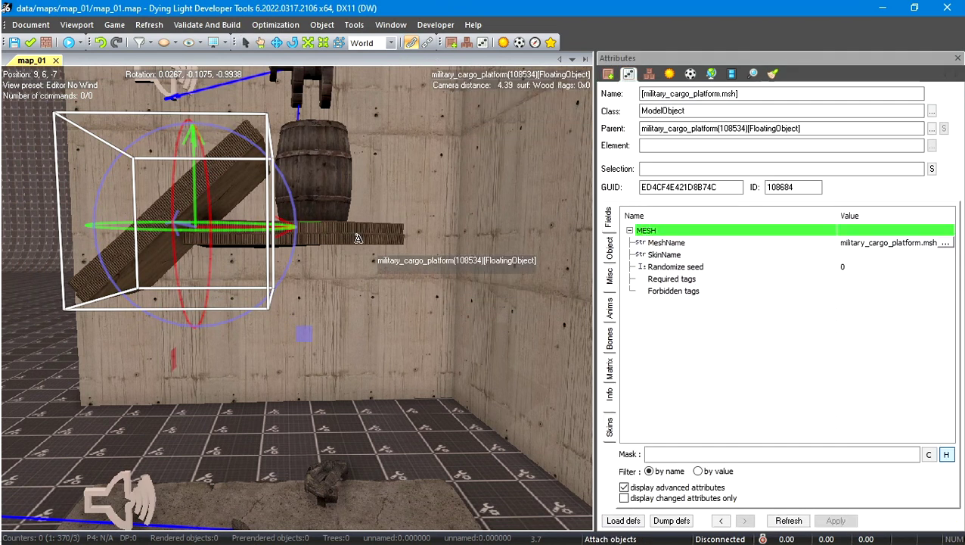
Step: Select the floating platform and lower it with its attached parts to just above the concrete floor slabs
right_drag(437, 339, 418, 316)
click(360, 163)
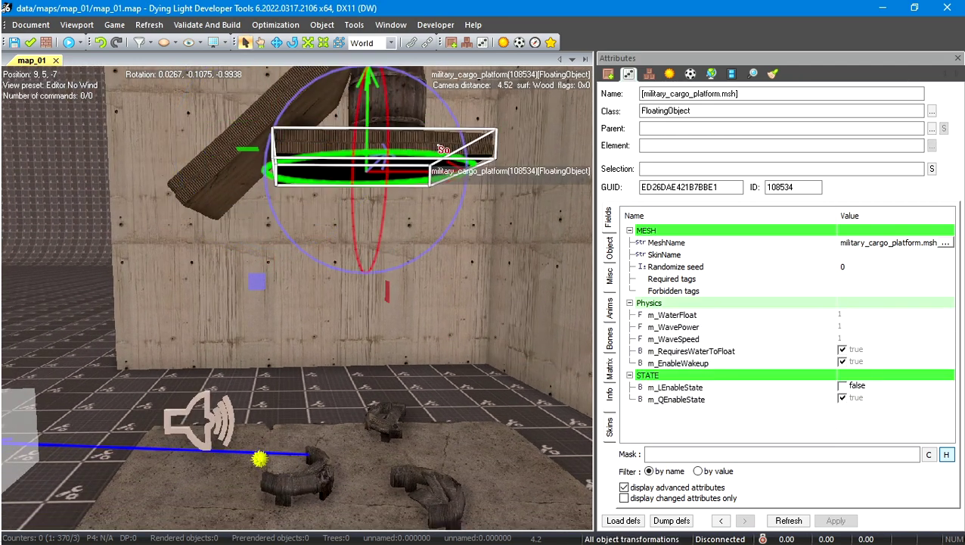
drag(372, 99, 383, 356)
middle_drag(501, 387, 505, 383)
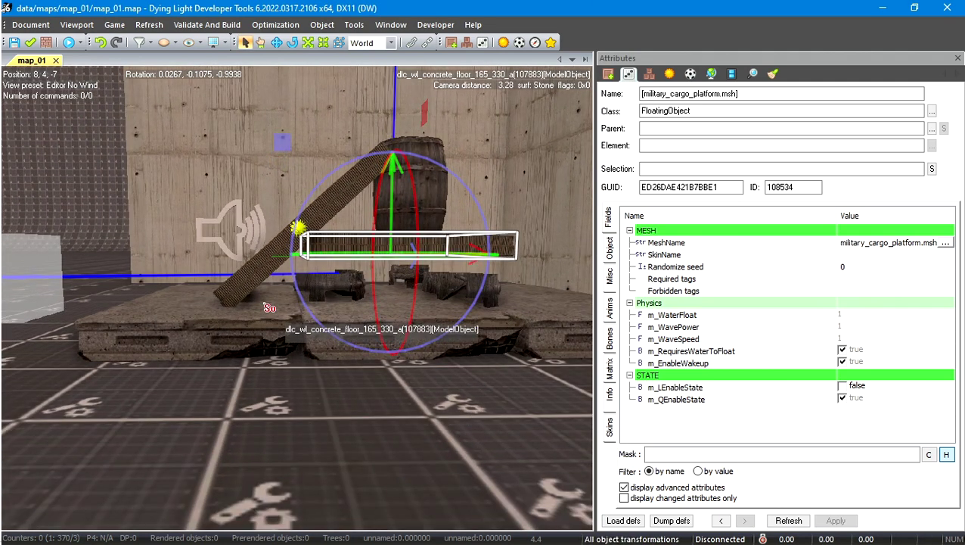
middle_drag(387, 249, 385, 253)
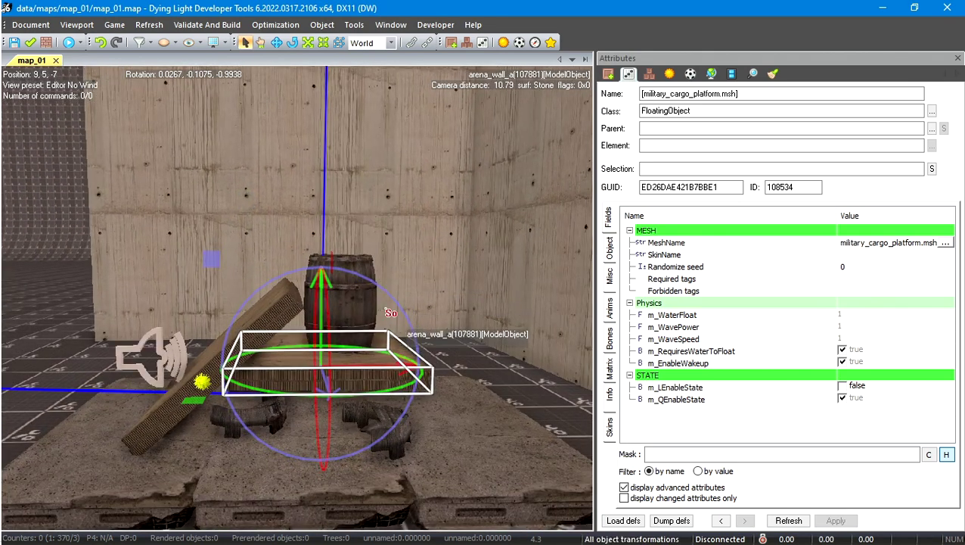
middle_drag(385, 308, 393, 274)
Step: Try tilting the floating platform with its attached parts, and rotate it back to roughly level
drag(401, 259, 404, 297)
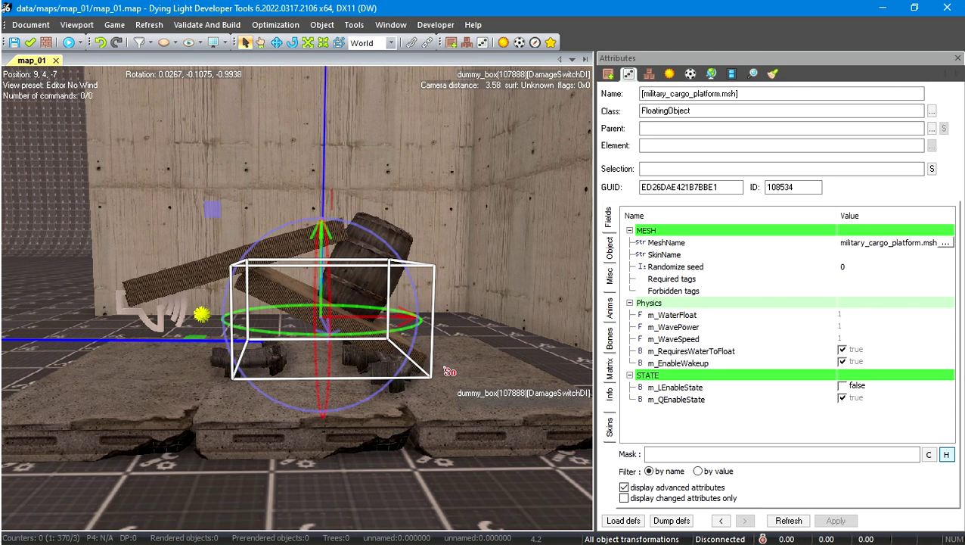
drag(441, 292, 409, 245)
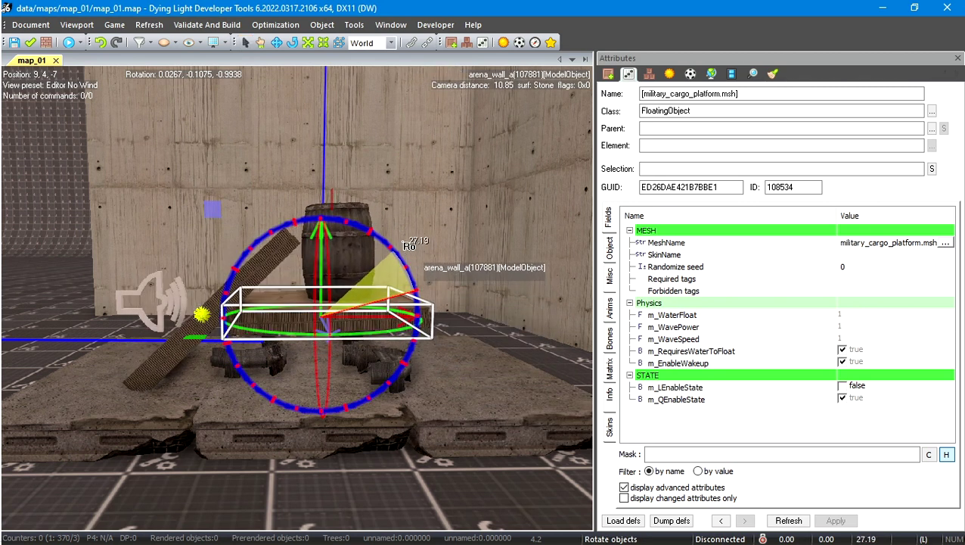
drag(409, 237, 408, 239)
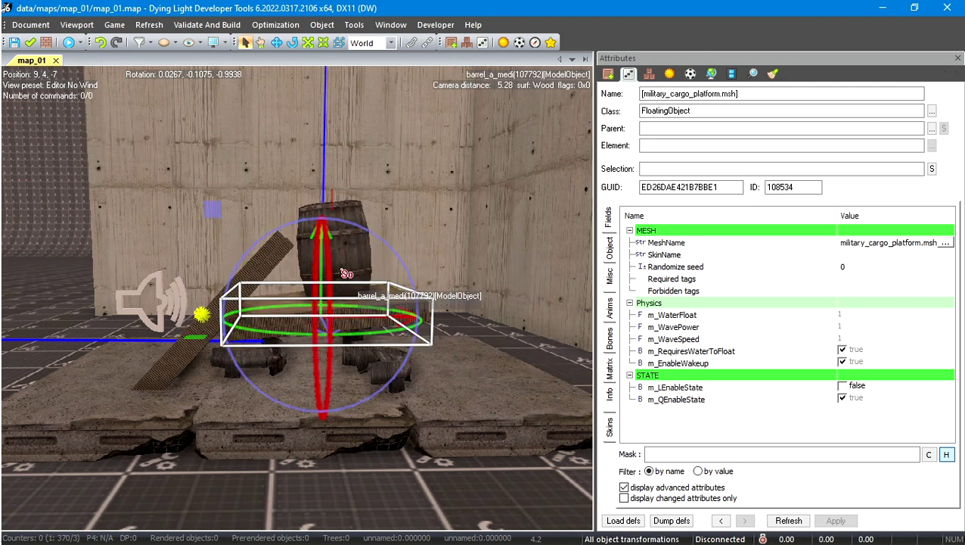
Step: Raise the floating platform off the floor toward the lever wheel, and select the tilted platform attached to it
middle_drag(362, 274, 331, 328)
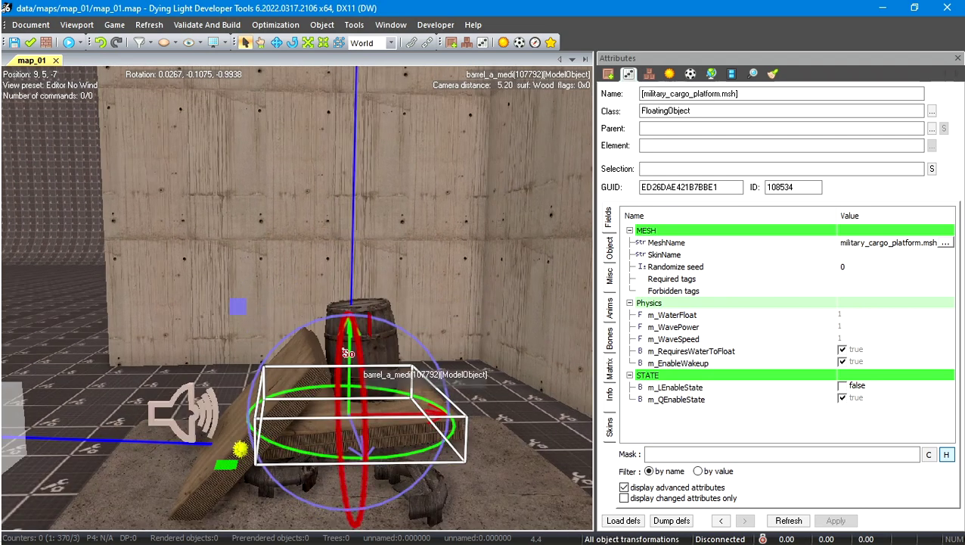
drag(348, 349, 371, 154)
middle_drag(396, 246, 317, 309)
click(318, 310)
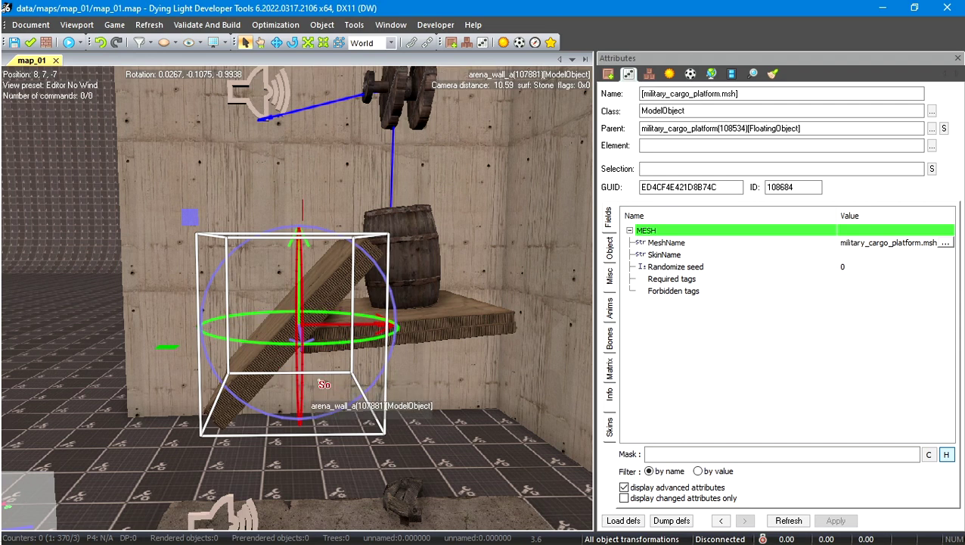
Step: Undo the changes to the extra tilted cargo platform and select the level floating platform carrying the barrel
drag(391, 286, 395, 296)
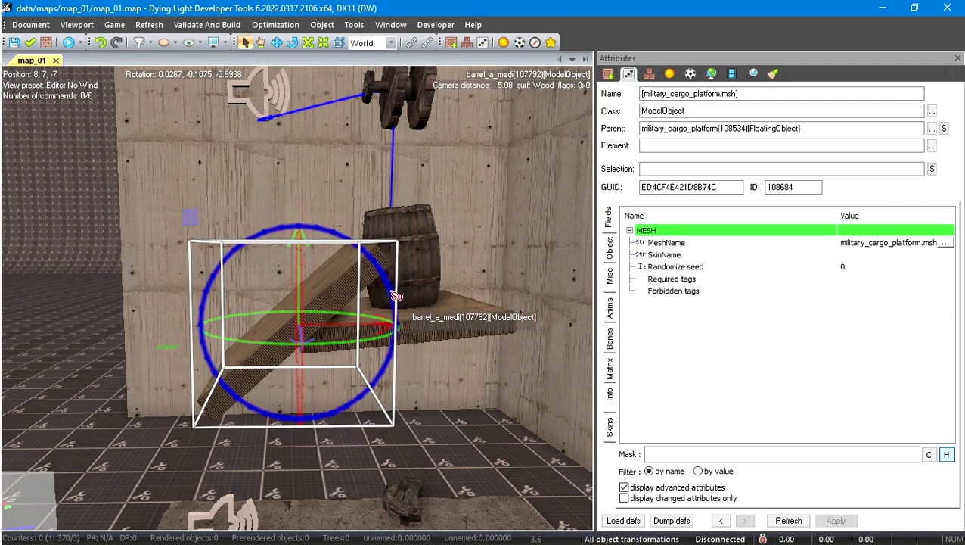
key(ctrl+z)
click(454, 322)
drag(481, 299, 478, 282)
Step: Search the mesh assets for "dummy" and place dummy_box.msh at the cargo platform, lowering it so it protrudes underneath
right_drag(478, 282, 493, 424)
click(608, 74)
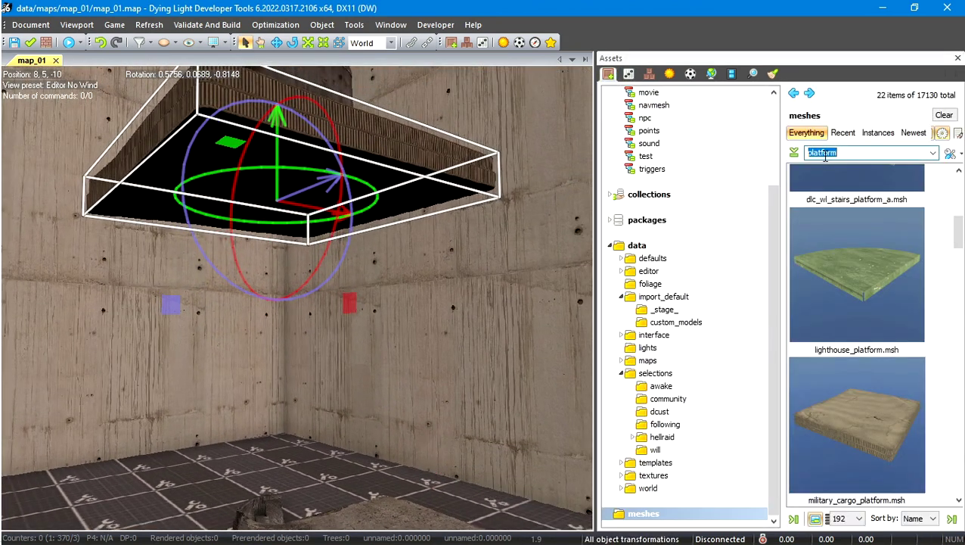
key(Return)
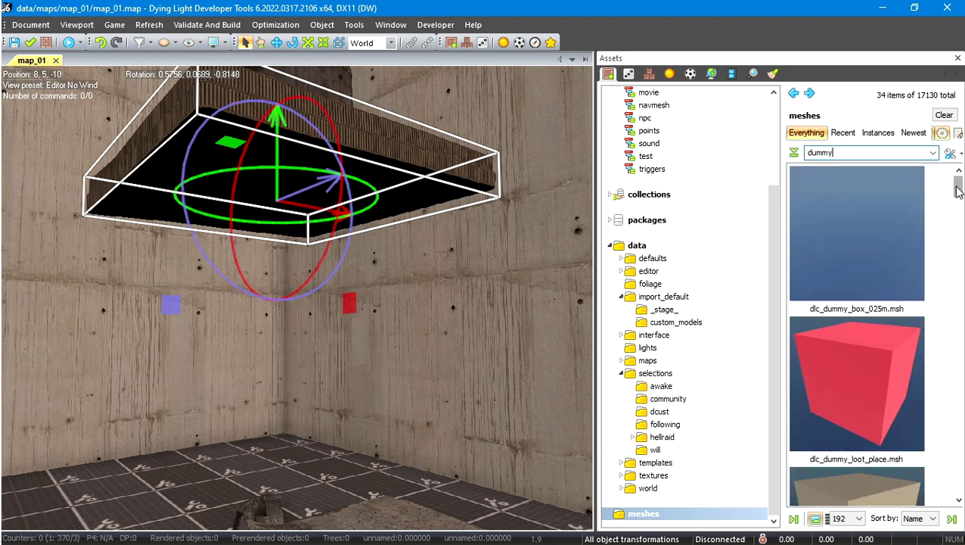
scroll(958, 205, down, 1)
drag(891, 433, 300, 205)
drag(288, 155, 287, 197)
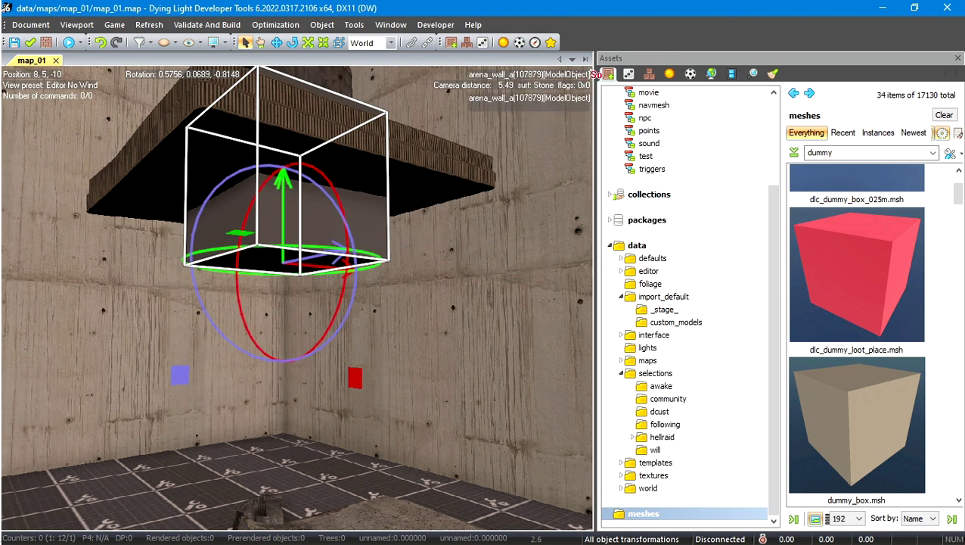
Step: Change the dummy box's class to FloatingObject and disable its m_LEnableState
click(629, 74)
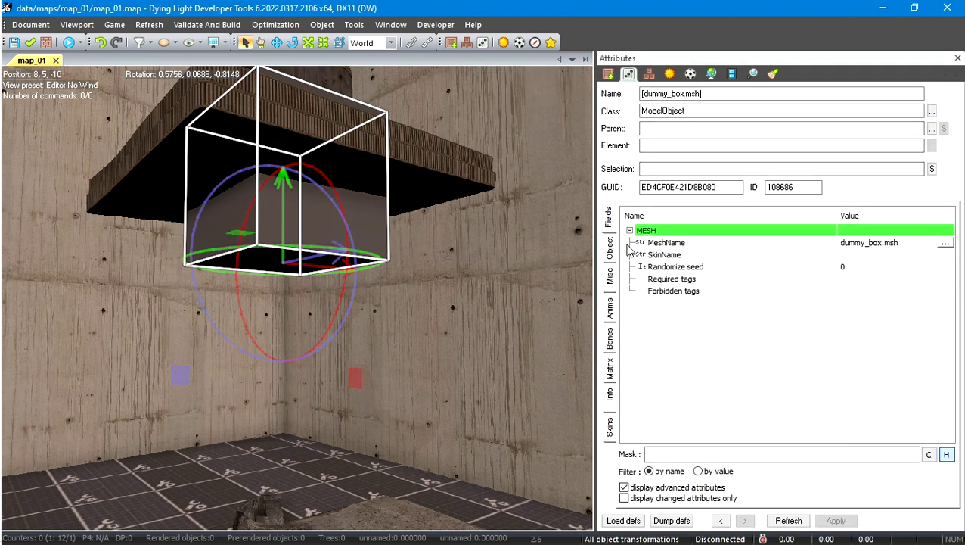
click(932, 110)
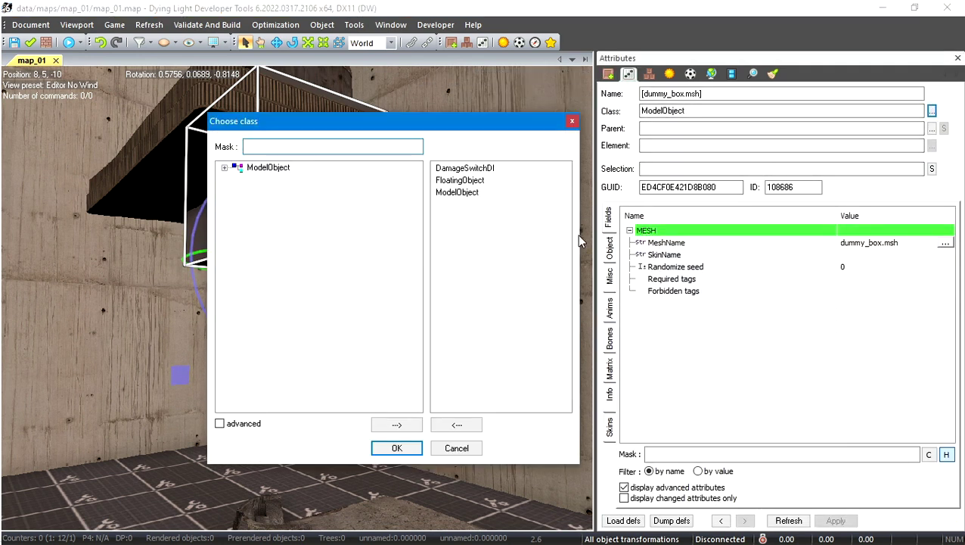
double_click(483, 181)
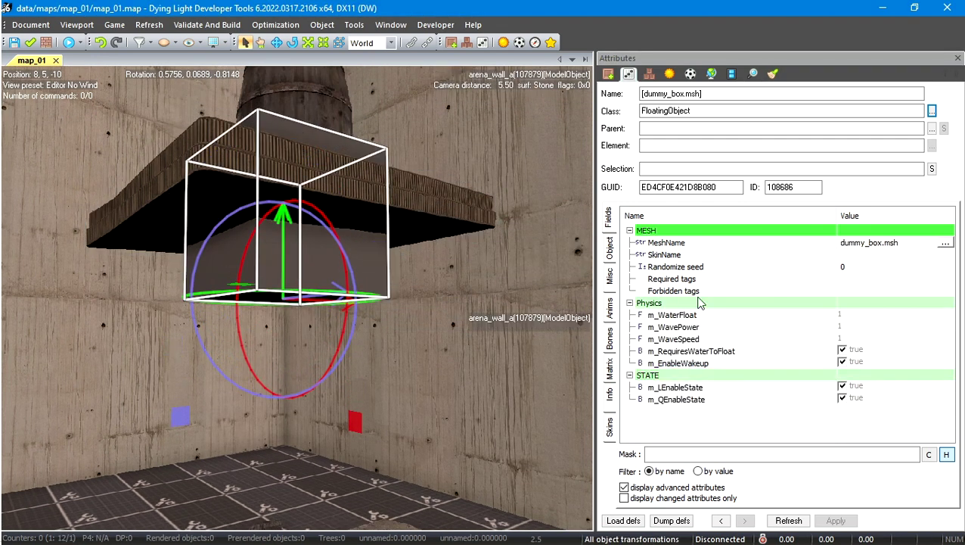
click(844, 387)
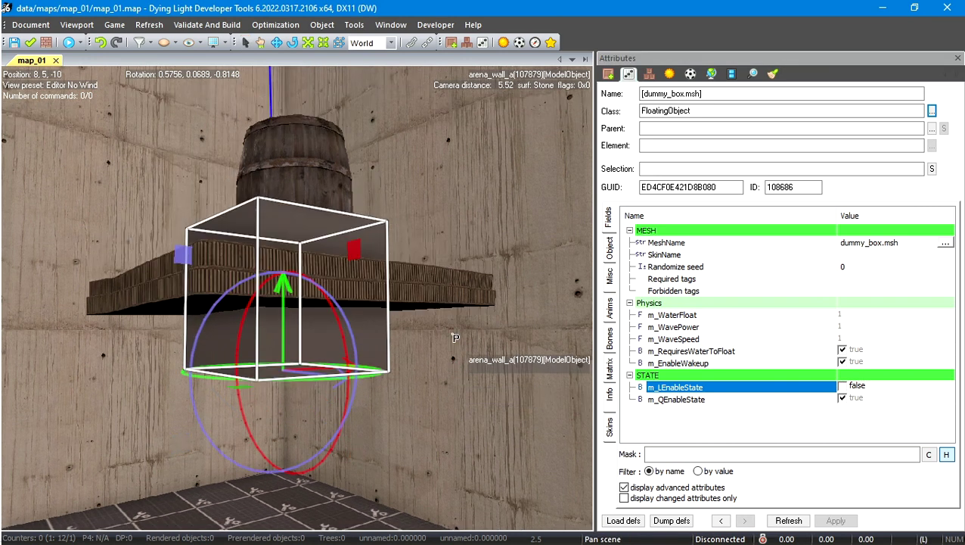
Step: Re-enable m_LEnableState on the military cargo platform and change its class back to ModelObject
click(843, 387)
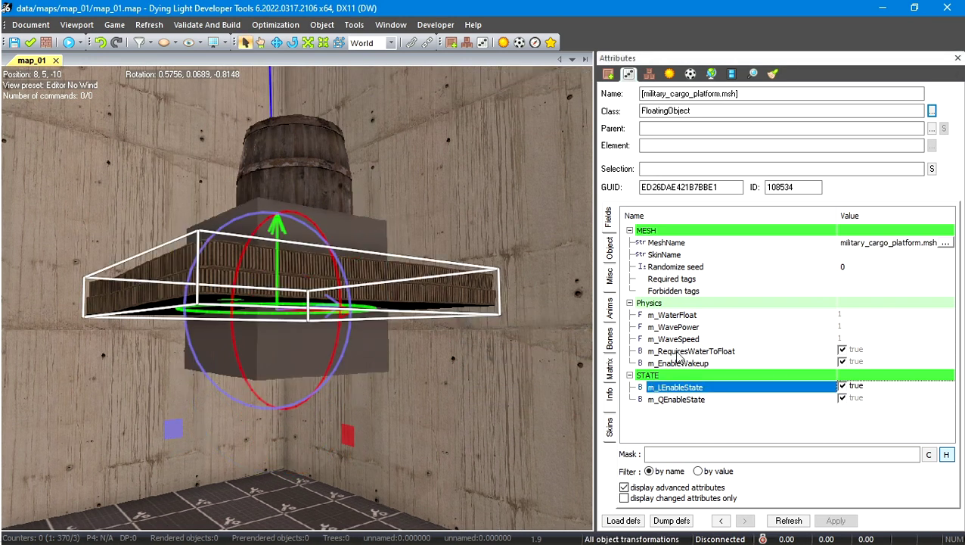
click(932, 111)
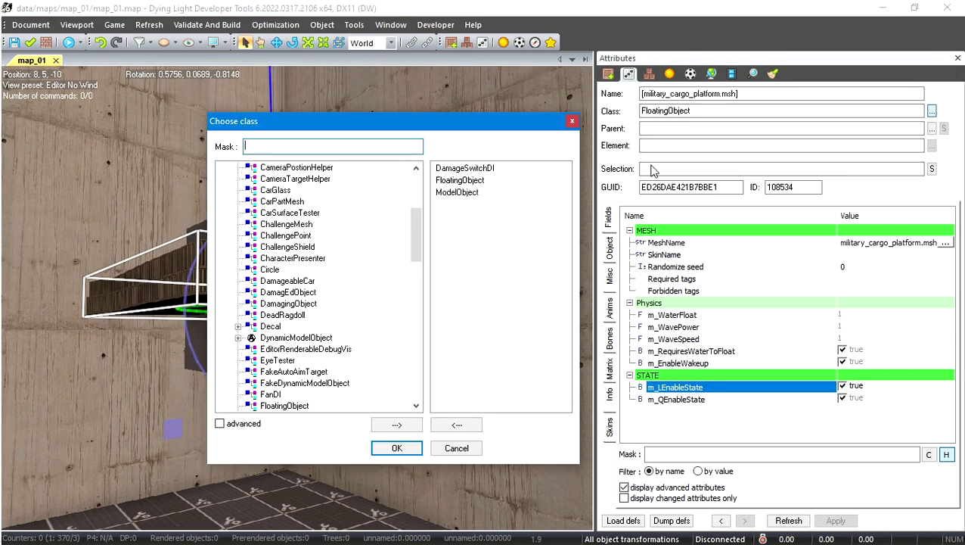
double_click(489, 194)
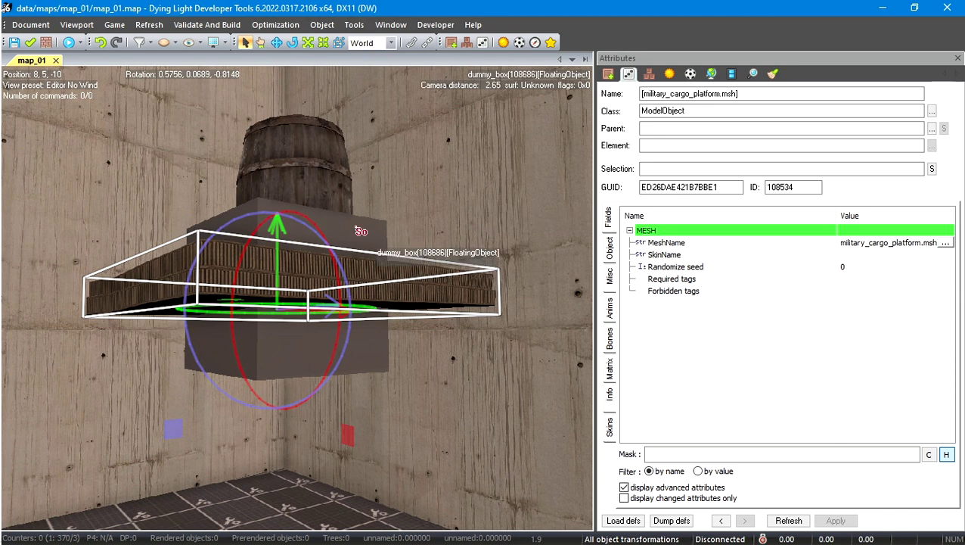
Step: Find the barrel_a_medi.msh nested under the military cargo platform in the object list and detach it from its parent
click(356, 325)
click(395, 382)
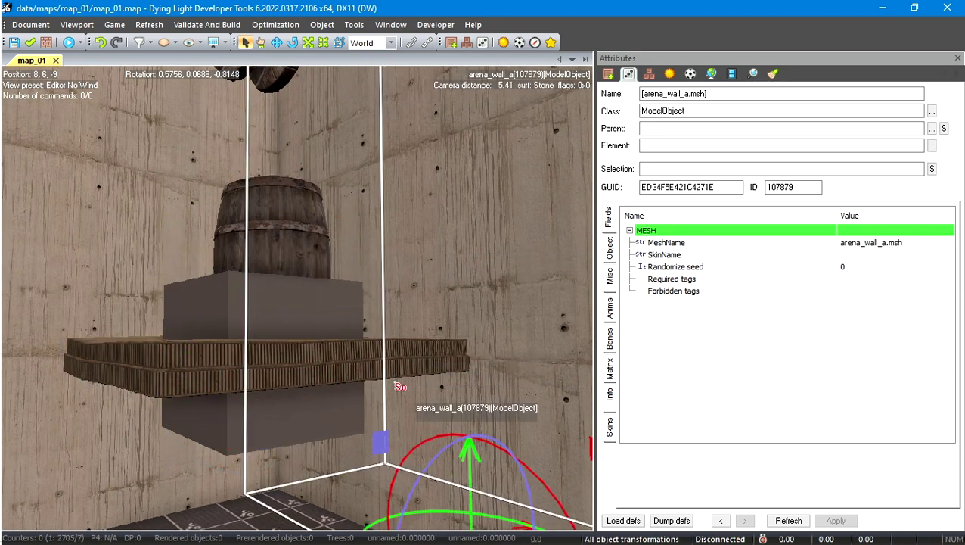
click(401, 380)
click(649, 74)
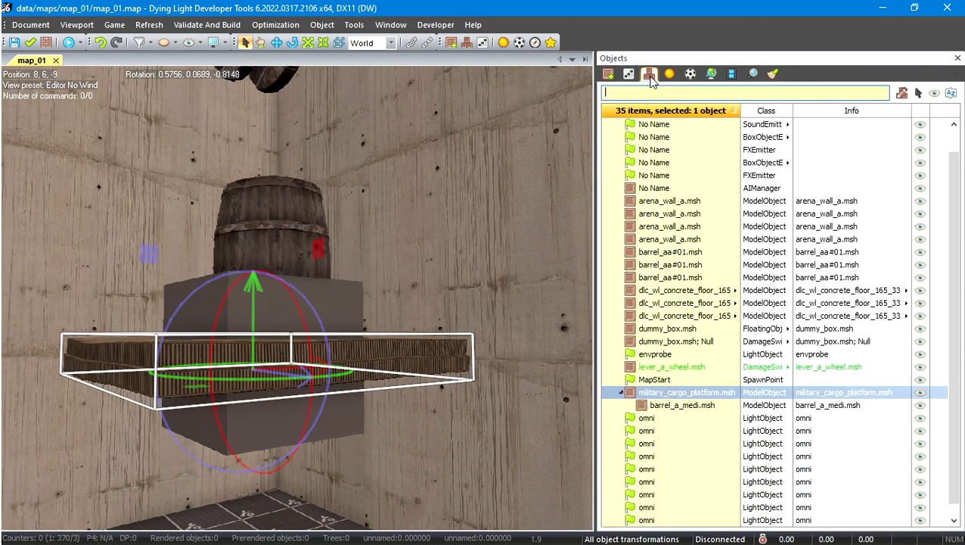
click(679, 406)
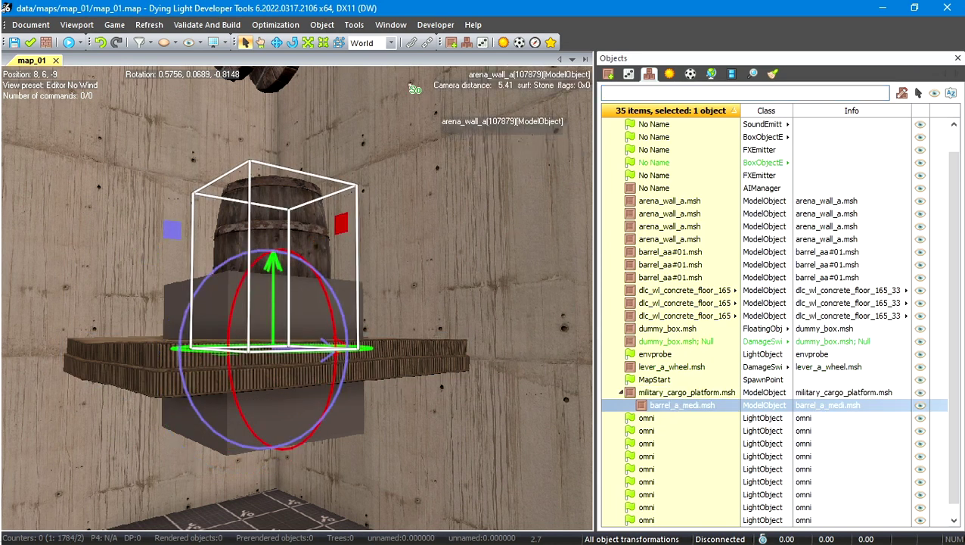
click(422, 45)
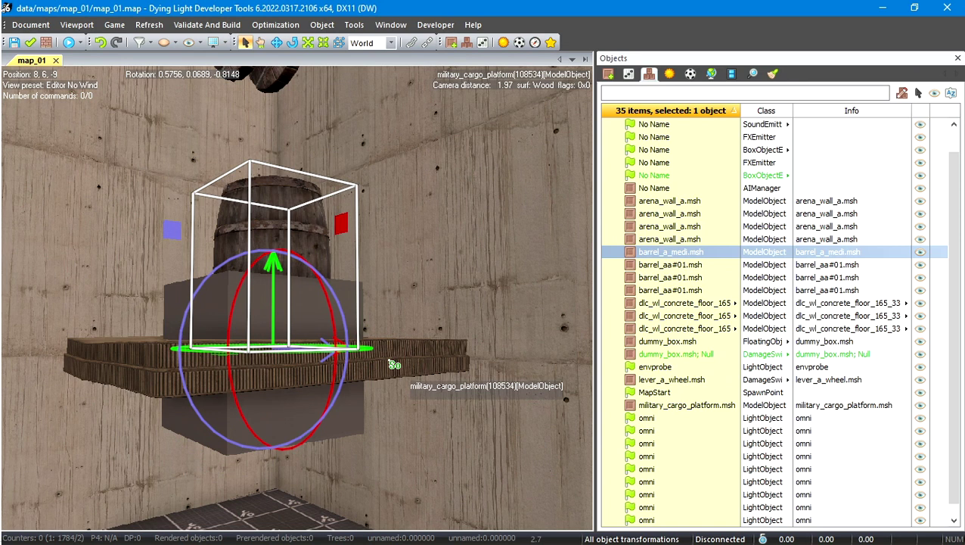
Step: Select the cargo platform and the barrel together and attach both to the floating dummy box as its children
scroll(390, 392, up, 2)
click(390, 393)
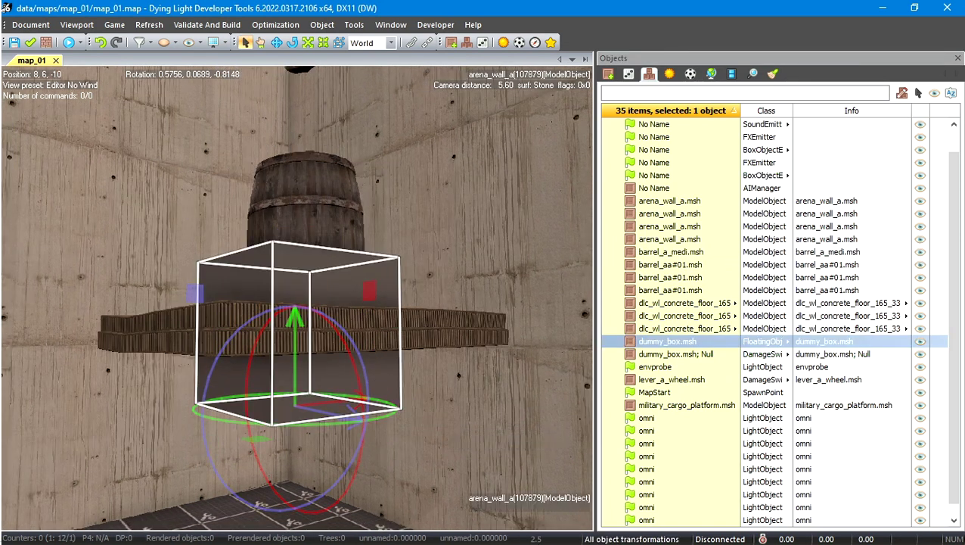
click(437, 346)
ctrl+click(306, 202)
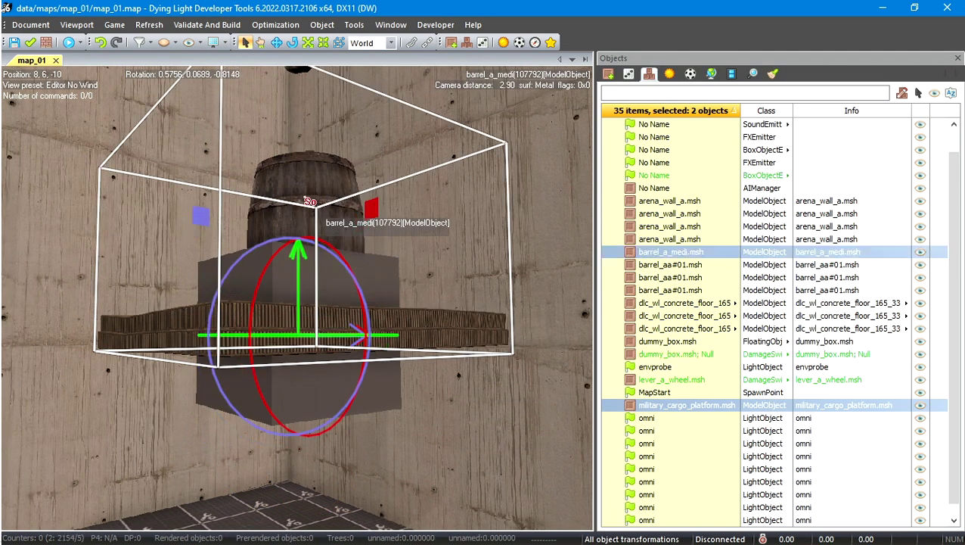
click(412, 43)
click(371, 394)
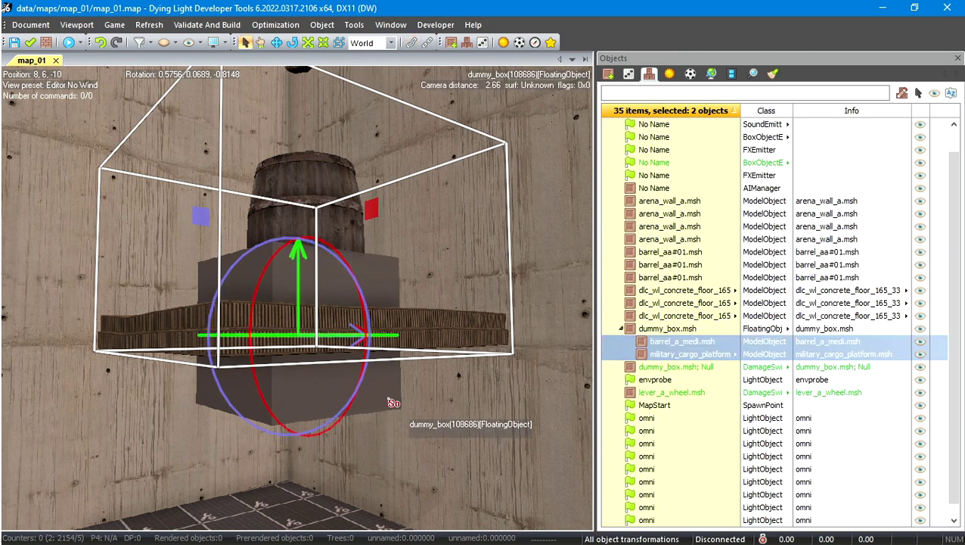
Step: Select the dummy box and examine its position under the platform, from close below and from farther back over the floor slabs
scroll(508, 442, down, 3)
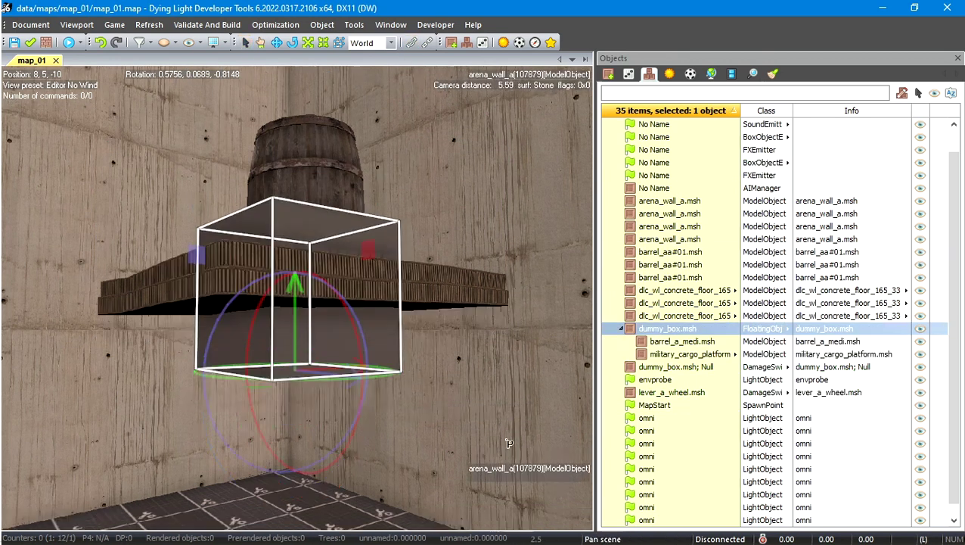
middle_drag(509, 442, 510, 437)
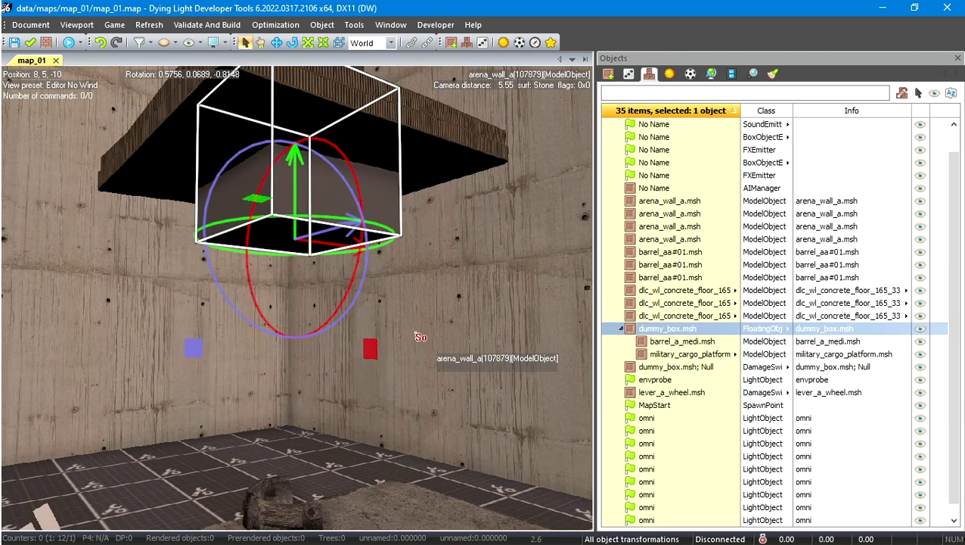
middle_drag(422, 339, 424, 349)
middle_drag(493, 414, 497, 390)
right_drag(496, 348, 519, 321)
scroll(518, 320, down, 3)
middle_drag(472, 265, 474, 272)
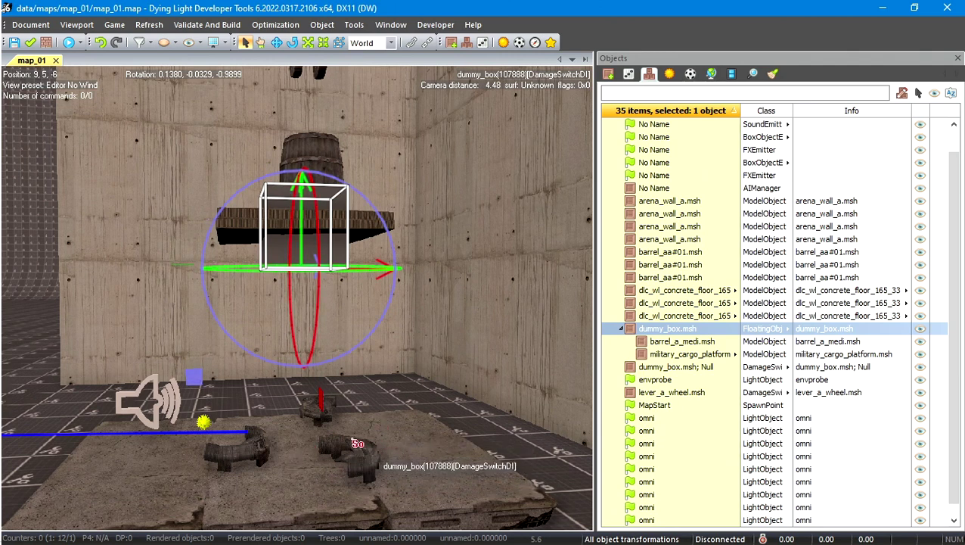
mouse_move(422, 433)
right_down()
mouse_move(443, 445)
mouse_move(423, 431)
right_up()
mouse_move(421, 398)
right_down()
mouse_move(454, 370)
mouse_move(428, 385)
right_up()
key(w)
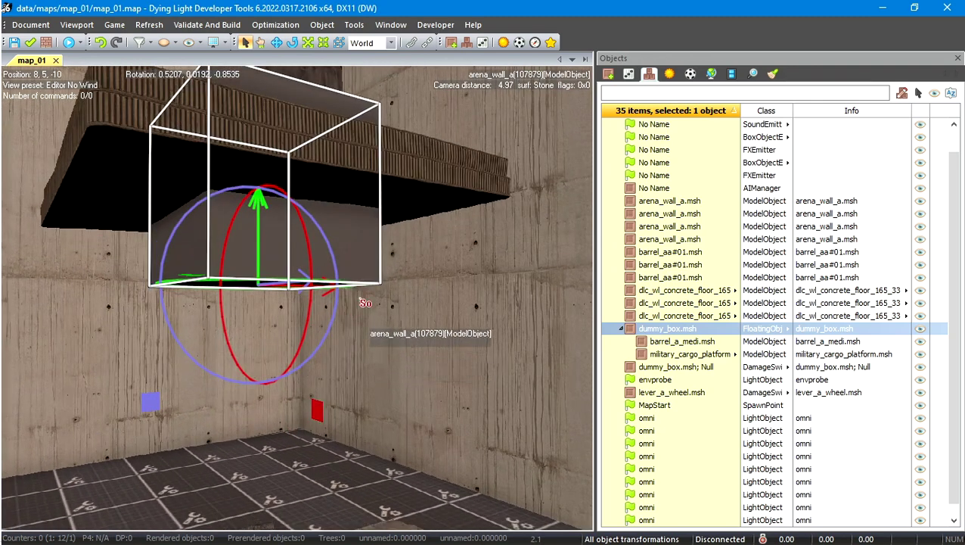
Step: Apply the Null skin to the floating dummy box
click(629, 74)
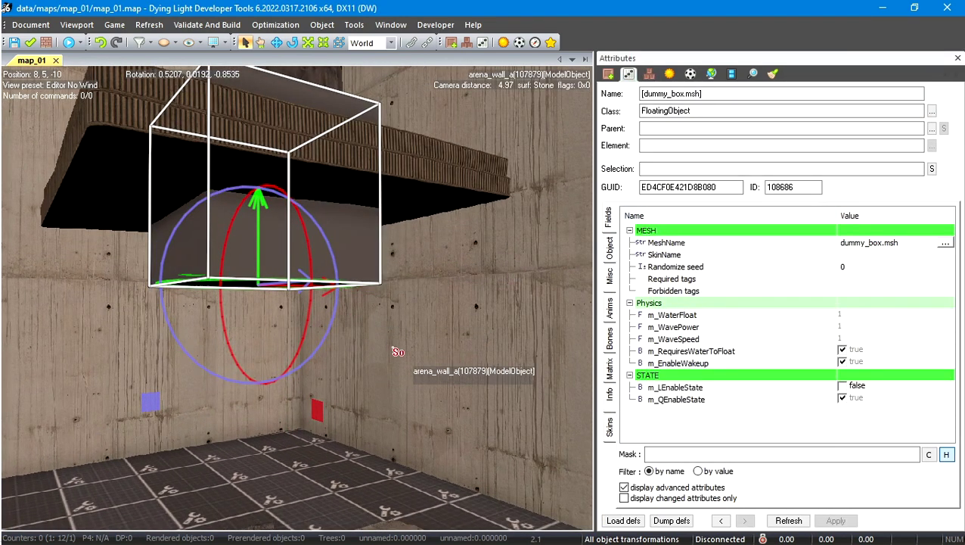
right_drag(392, 343, 399, 353)
right_drag(445, 296, 421, 295)
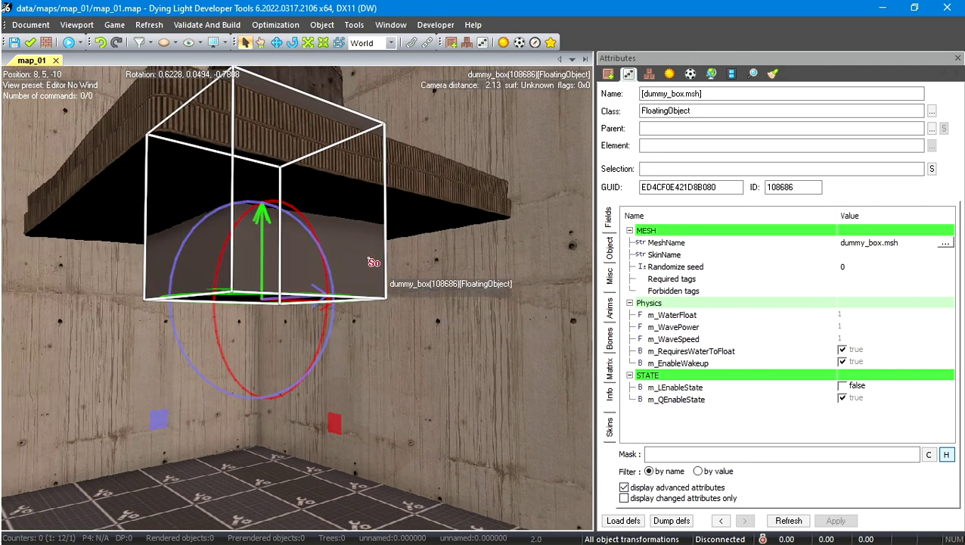
click(611, 256)
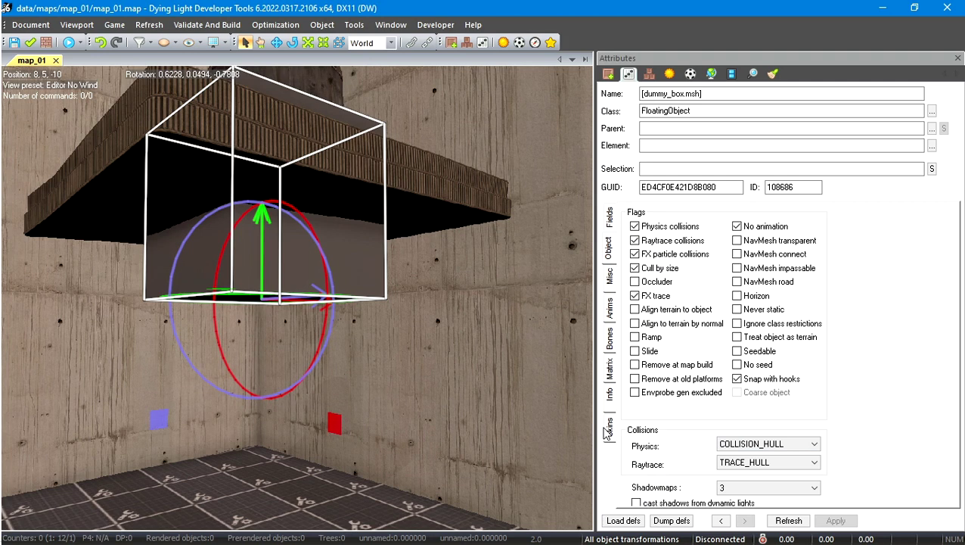
click(607, 431)
click(662, 341)
scroll(662, 350, down, 3)
scroll(661, 350, down, 4)
click(639, 296)
Step: Examine the trap from several viewpoints, selecting the invisible dummy box and the attached cargo platform to check how they sit
right_drag(444, 358, 376, 395)
scroll(377, 394, down, 3)
click(395, 398)
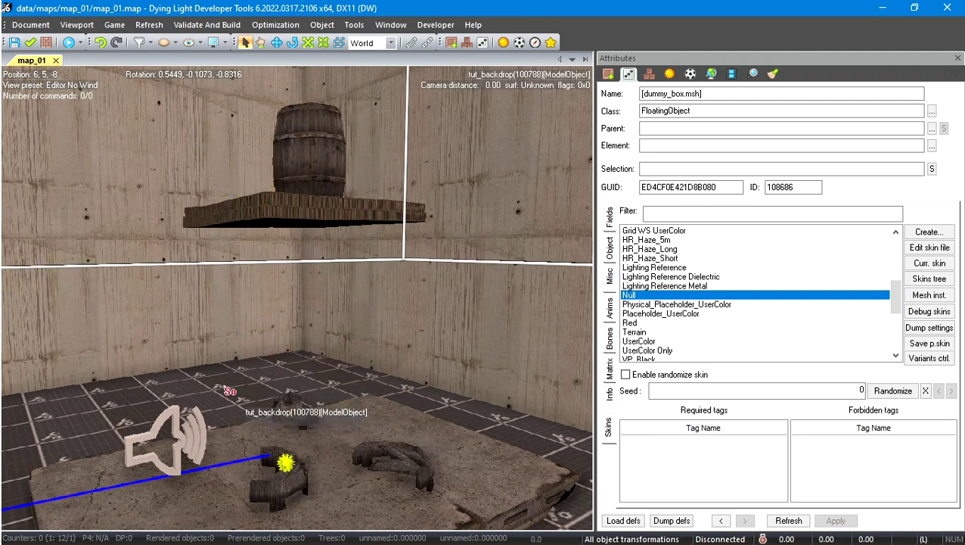
scroll(395, 398, up, 5)
right_drag(395, 398, 362, 382)
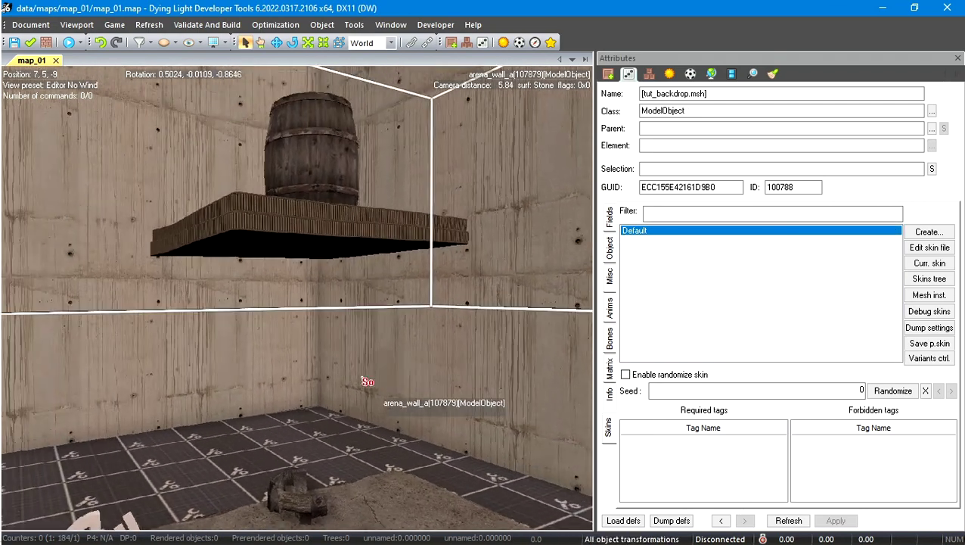
click(334, 269)
middle_drag(389, 355, 379, 358)
scroll(378, 357, down, 7)
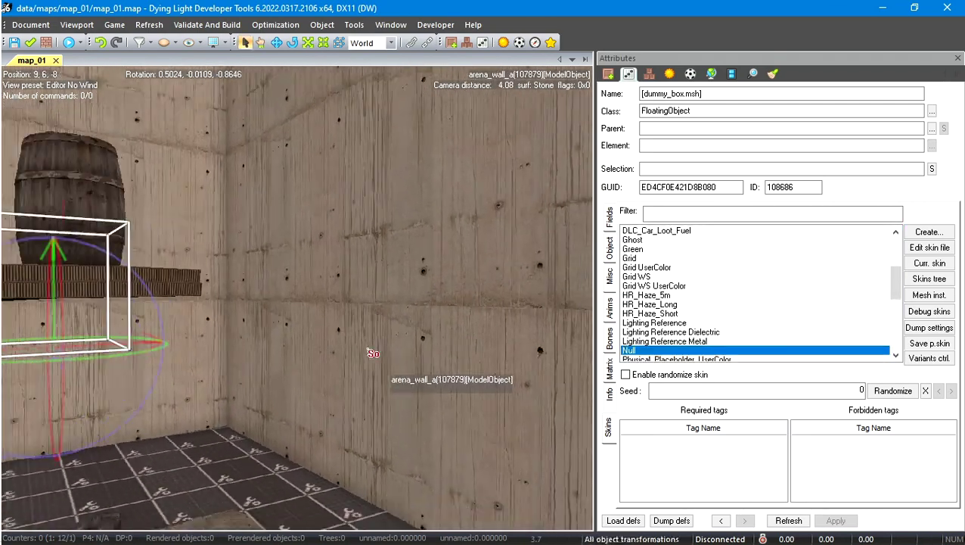
middle_drag(315, 358, 316, 354)
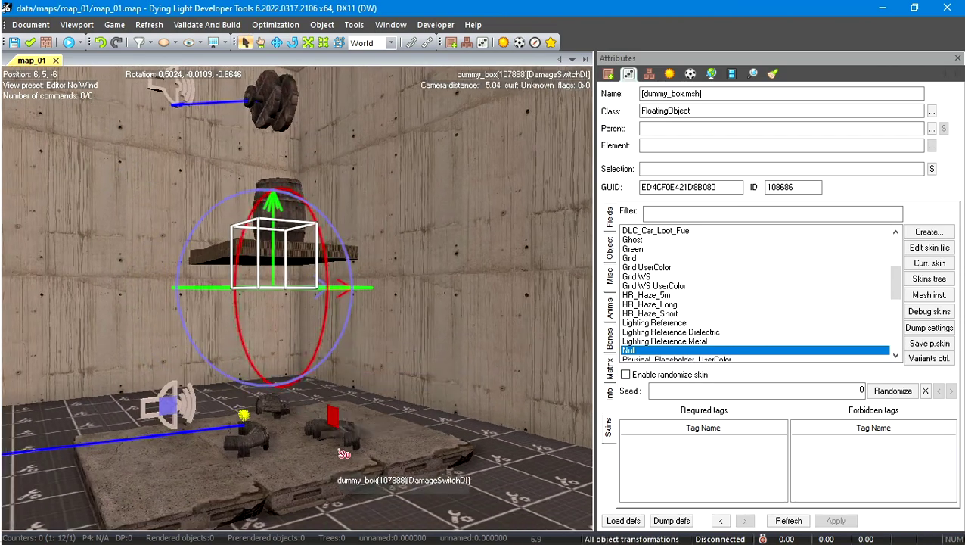
right_drag(347, 439, 378, 445)
middle_drag(378, 445, 401, 446)
scroll(403, 446, down, 3)
right_drag(403, 446, 389, 472)
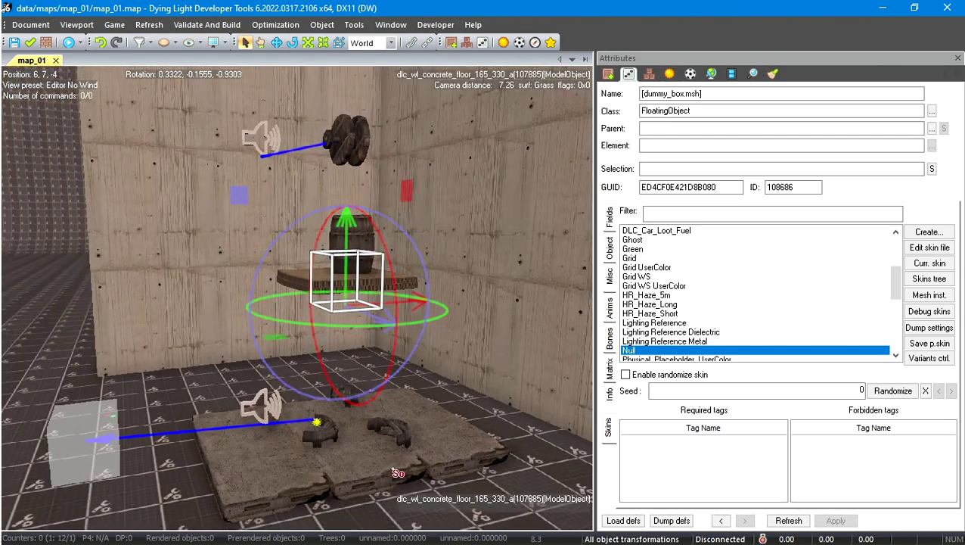
scroll(395, 454, up, 3)
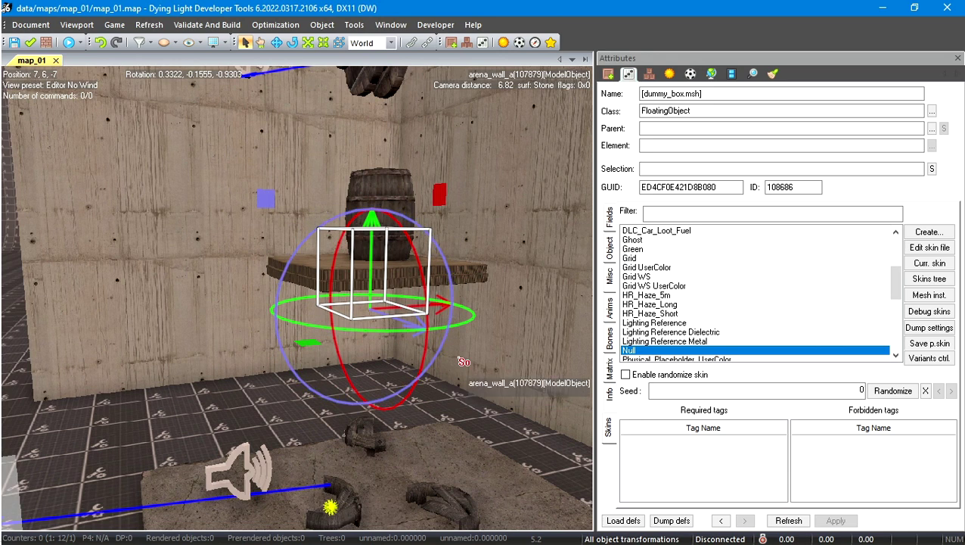
click(468, 272)
right_drag(443, 361, 463, 358)
right_drag(466, 402, 497, 450)
scroll(498, 450, down, 2)
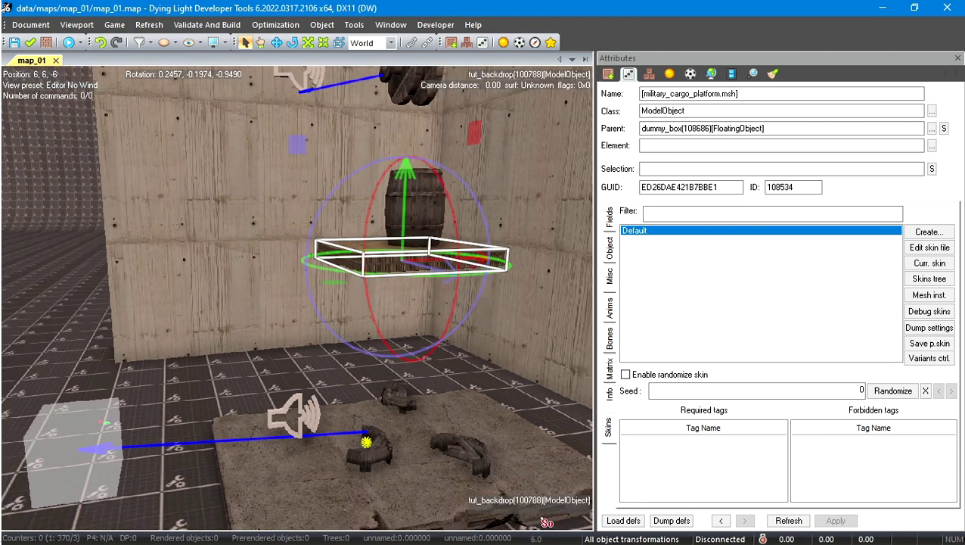
Step: Select the BoxObjectEnabler cube beside the concrete floor slabs and name it visibility_boxo
click(122, 440)
right_drag(382, 434, 360, 452)
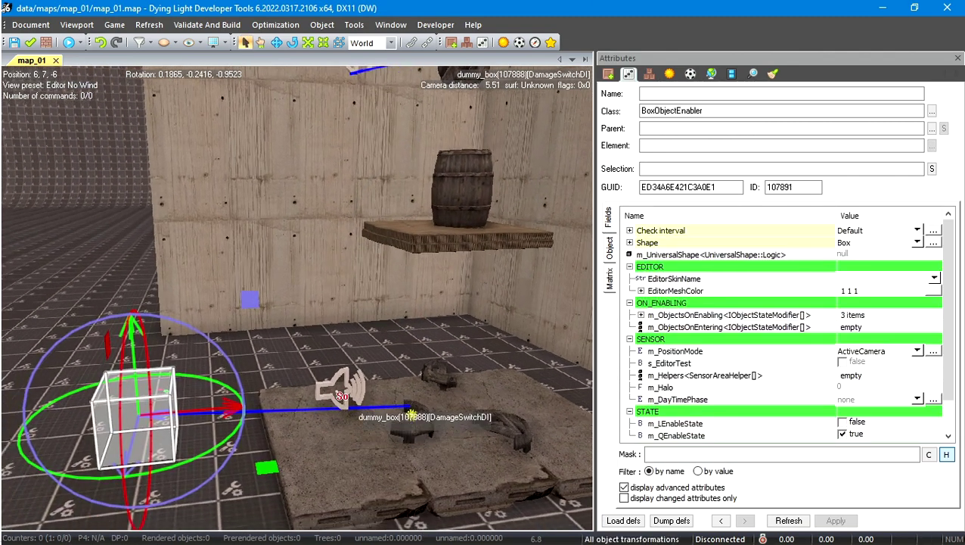
scroll(359, 451, down, 2)
click(710, 94)
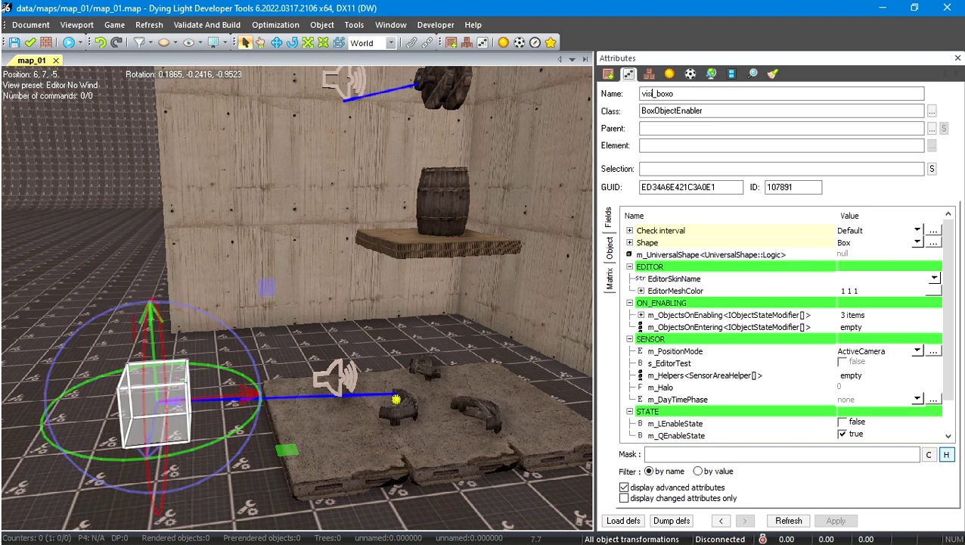
click(667, 94)
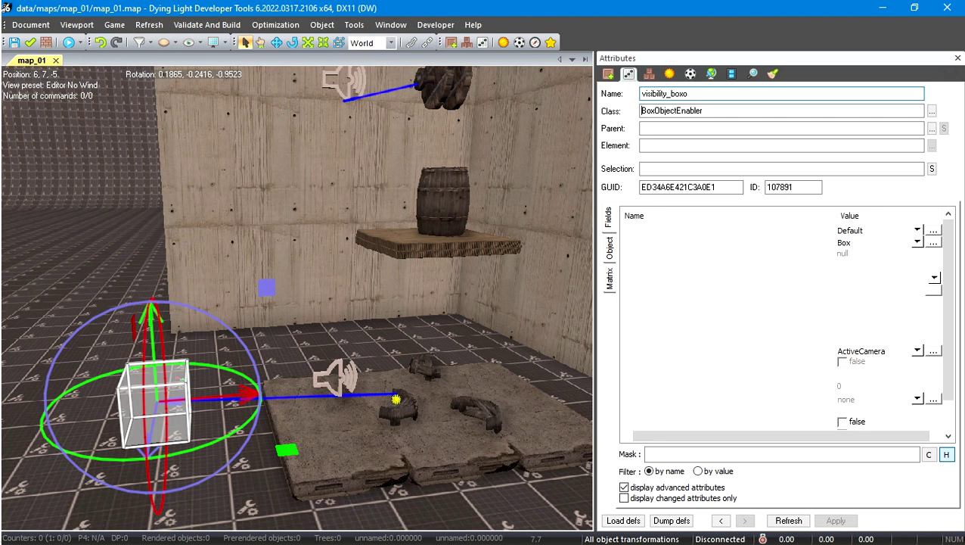
Step: Examine the visibility_boxo enabler's m_ObjectsOnEnabling modifiers, including the settings of the first ObjectVisibilityModifier
right_drag(459, 416, 434, 417)
key(s)
key(w)
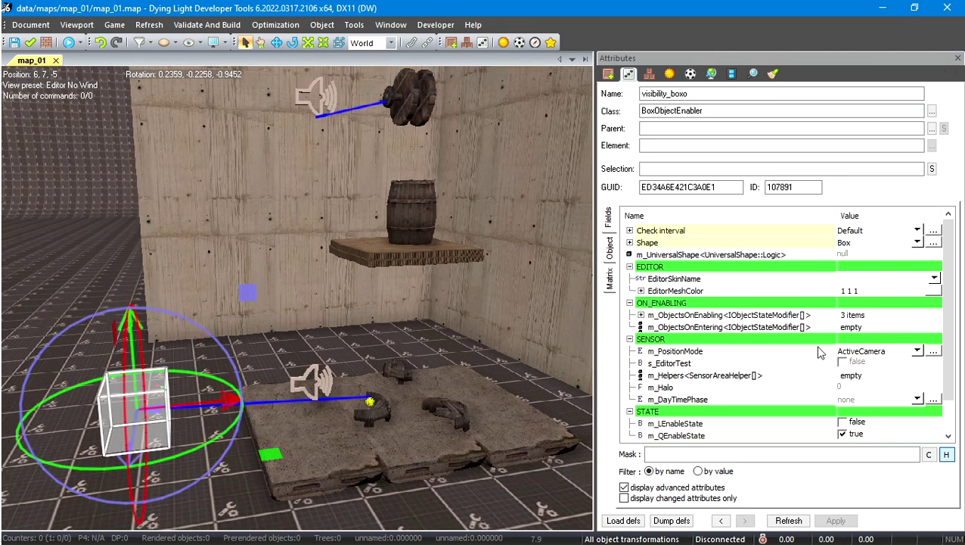
double_click(714, 317)
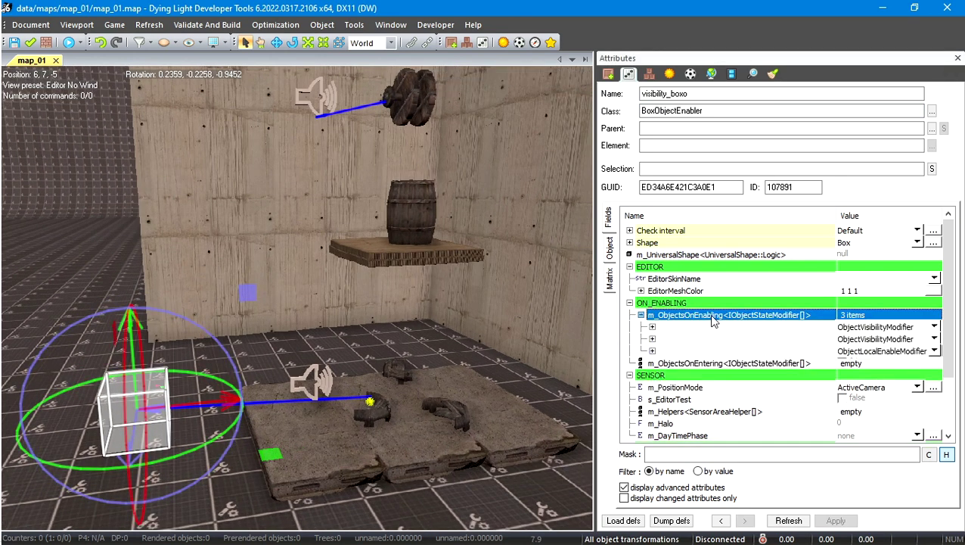
drag(947, 317, 950, 370)
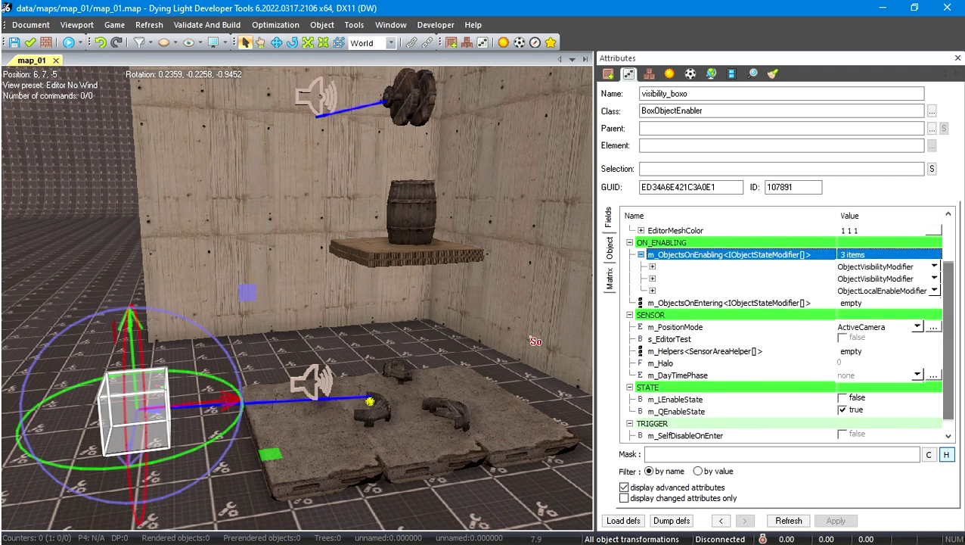
right_drag(424, 333, 449, 332)
key(w)
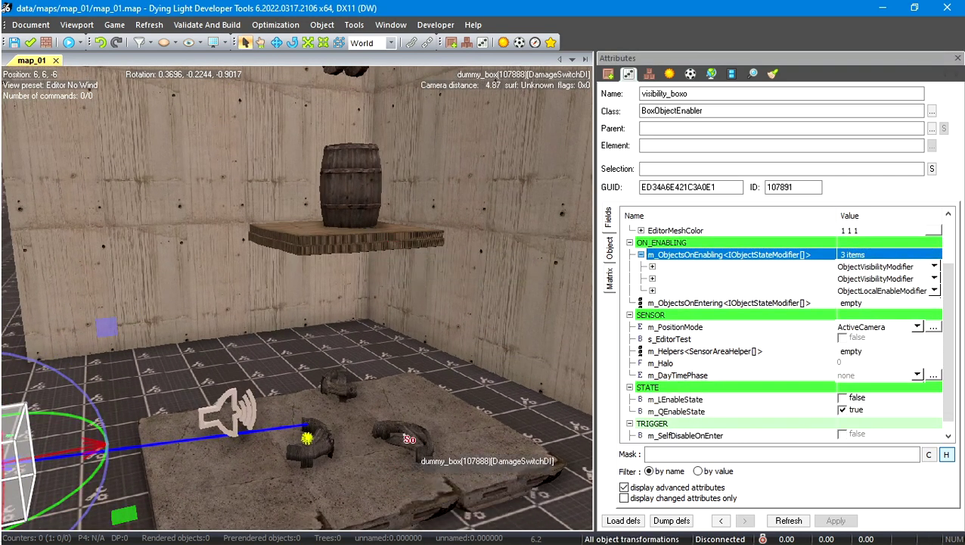
scroll(496, 474, down, 2)
middle_drag(497, 474, 529, 447)
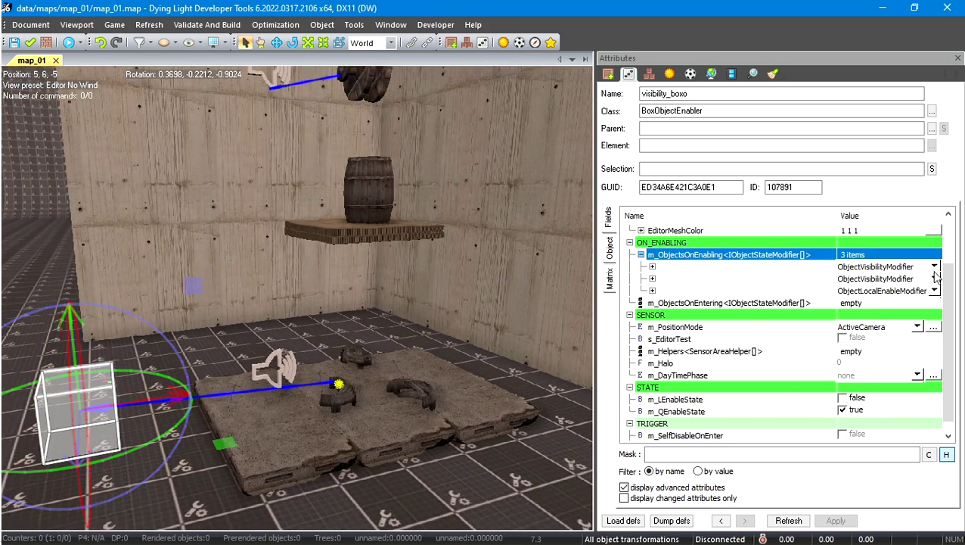
click(652, 267)
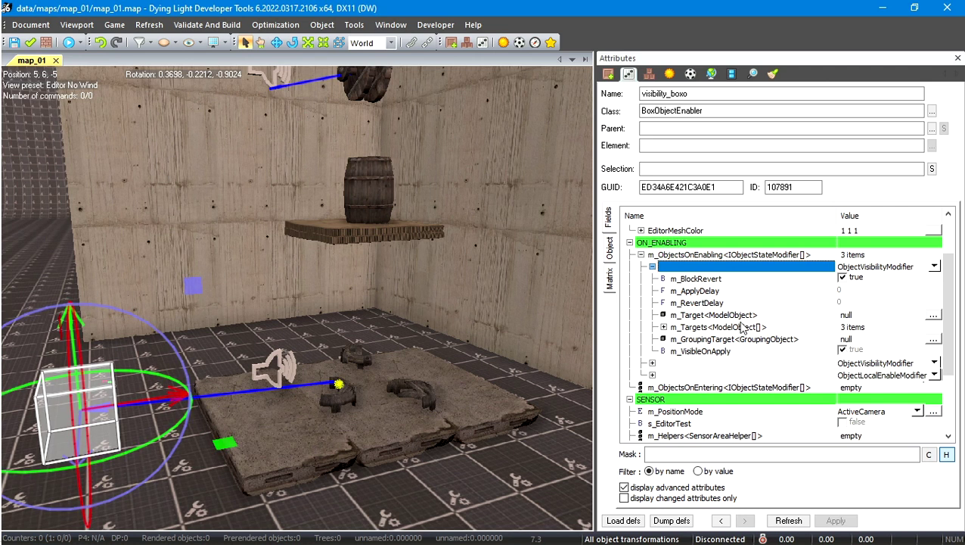
click(652, 267)
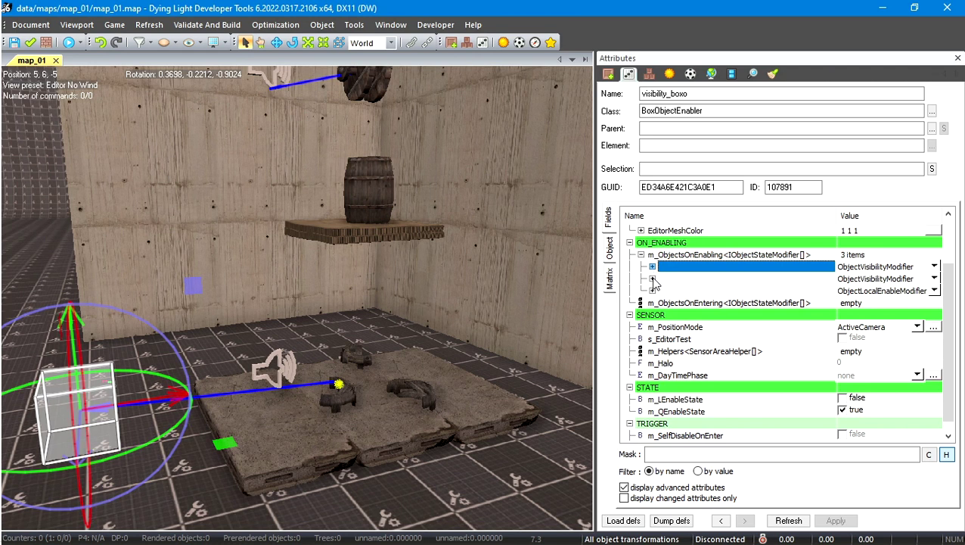
Step: Add the hanging military_cargo_platform to the m_Targets of visibility_boxo's second ObjectVisibilityModifier, alongside the barrel
click(652, 280)
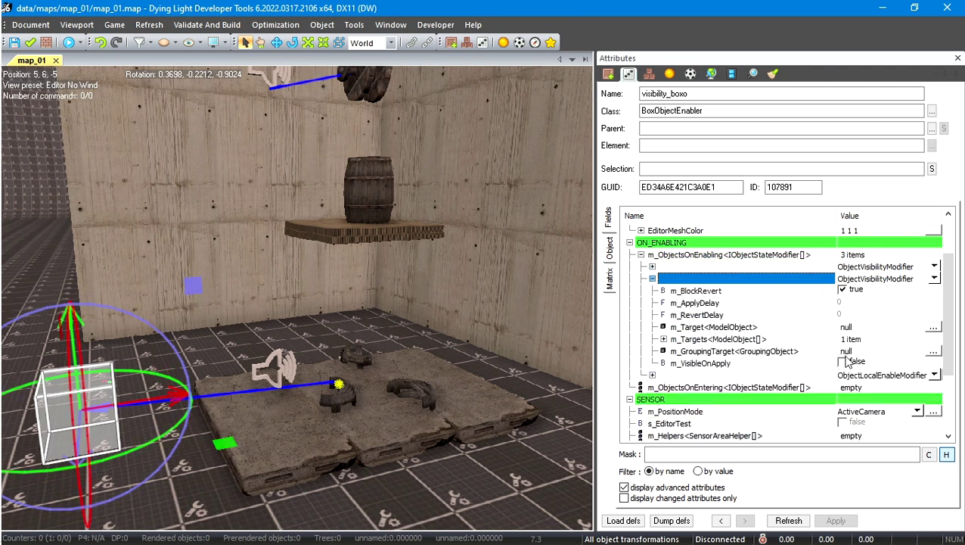
click(663, 340)
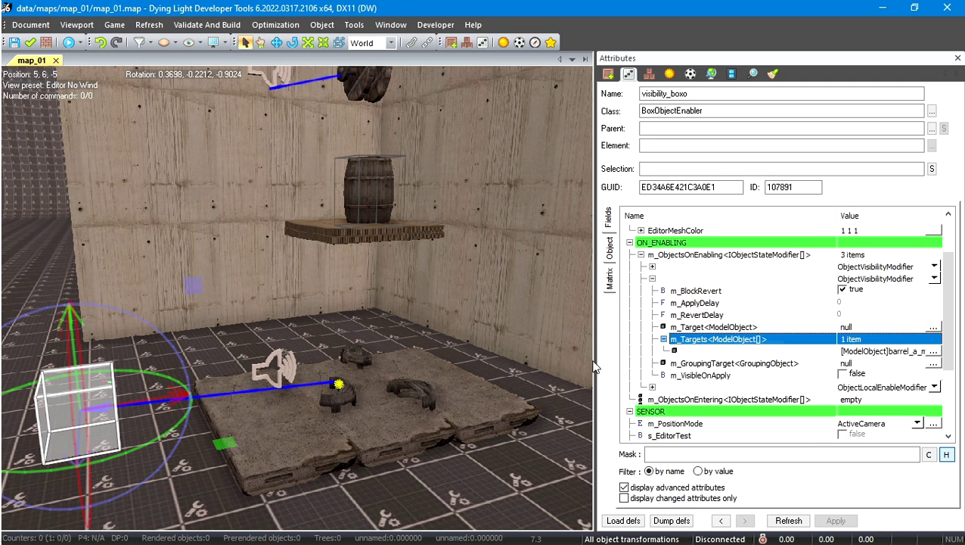
drag(546, 363, 540, 364)
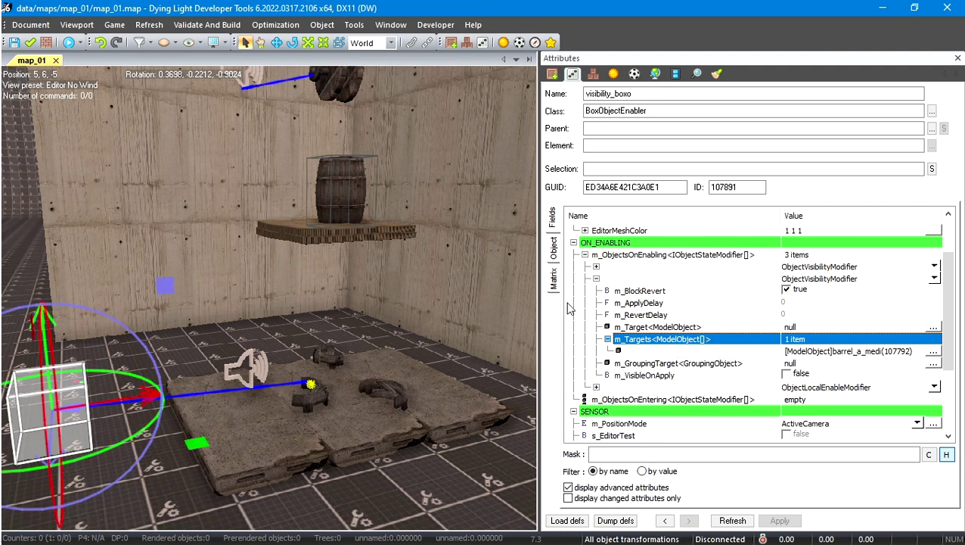
right_click(406, 236)
click(436, 260)
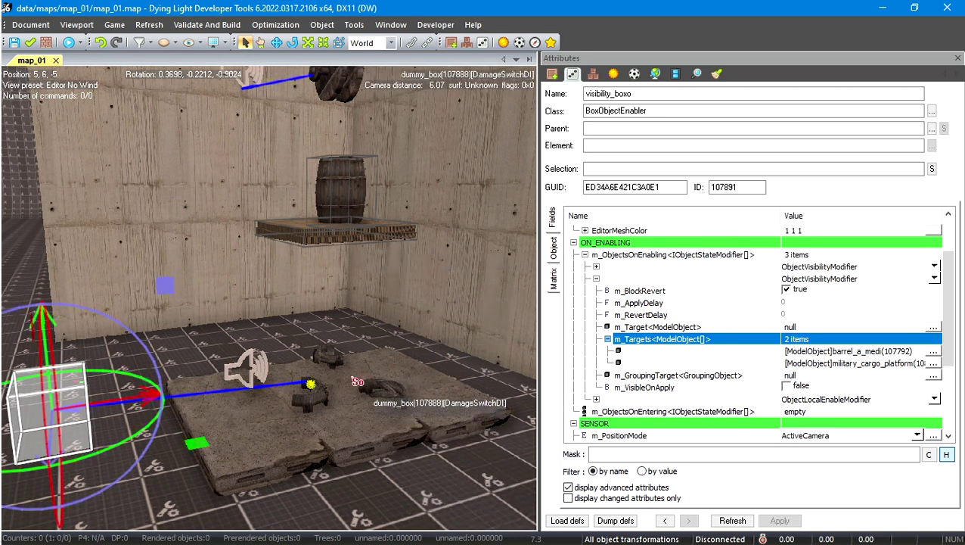
Step: Select the floating dummy box under the platform and examine the trap from several viewpoints beside the visibility_boxo cube
drag(401, 424, 466, 449)
middle_drag(466, 450, 332, 242)
scroll(447, 368, up, 3)
scroll(444, 392, down, 4)
scroll(439, 393, up, 3)
click(291, 202)
middle_drag(291, 203, 227, 412)
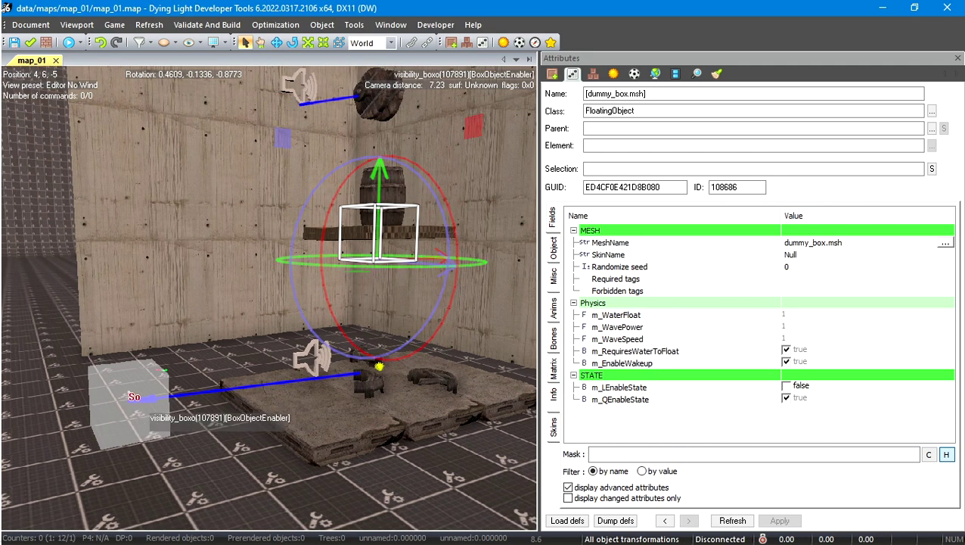
middle_drag(134, 396, 399, 446)
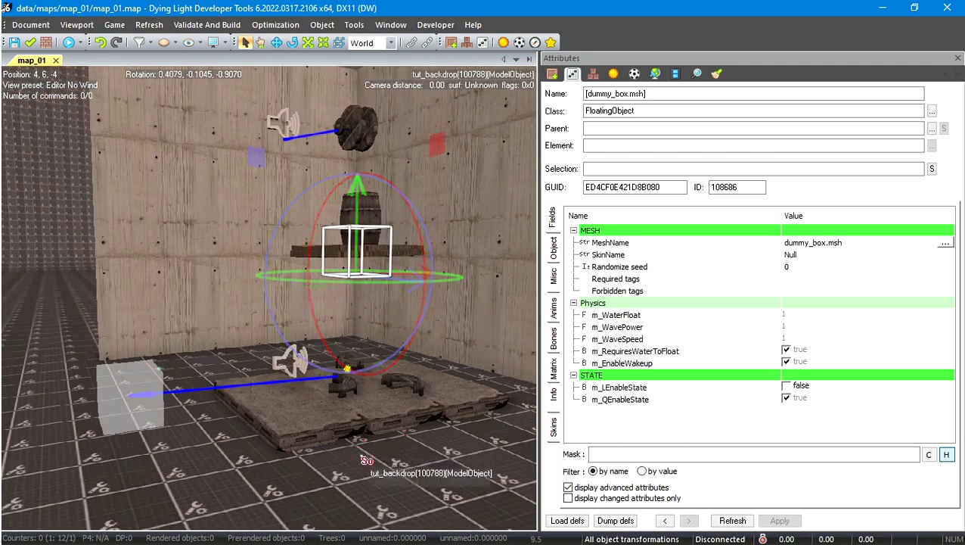
middle_drag(161, 407, 371, 450)
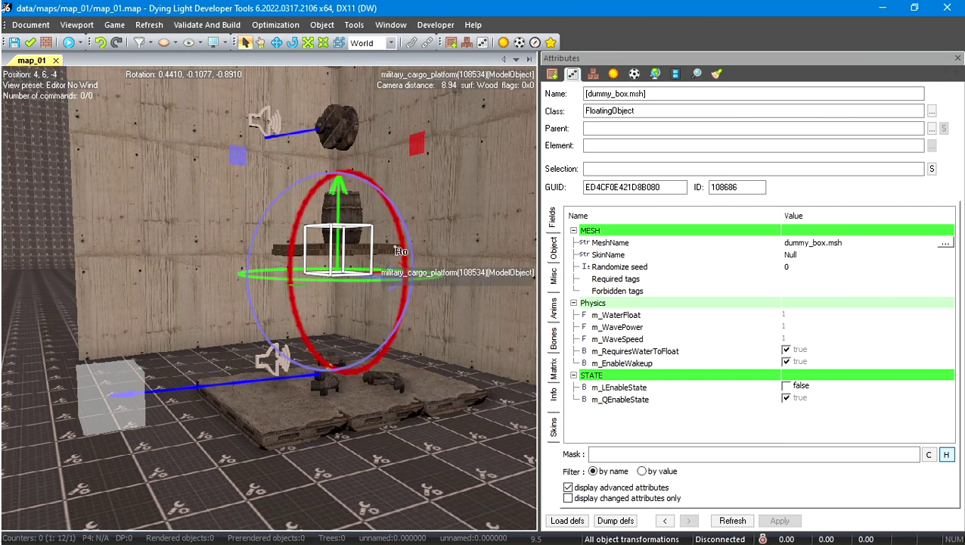
Step: Select the hanging cargo platform and inspect its parent object and its place in the map's object list
middle_drag(396, 247, 393, 279)
click(409, 281)
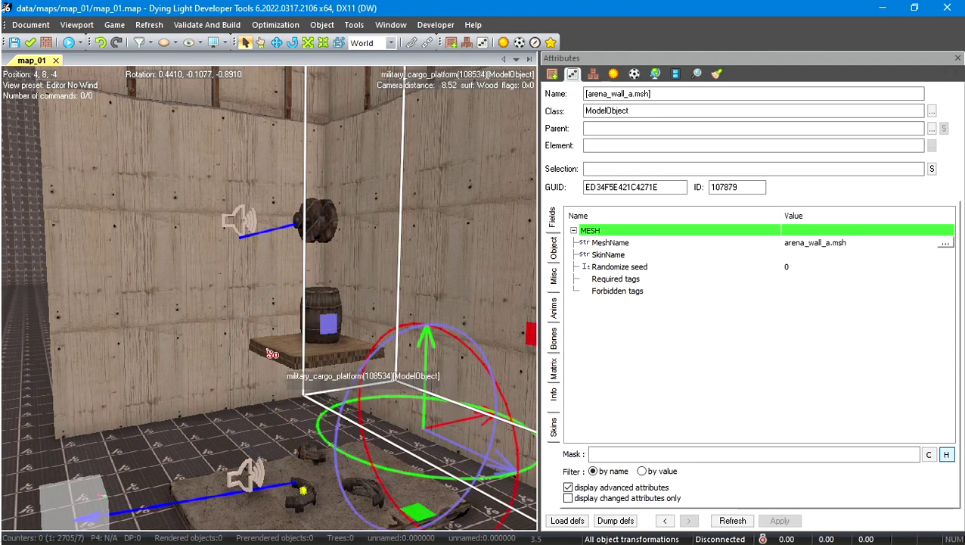
click(285, 356)
right_drag(432, 382, 522, 424)
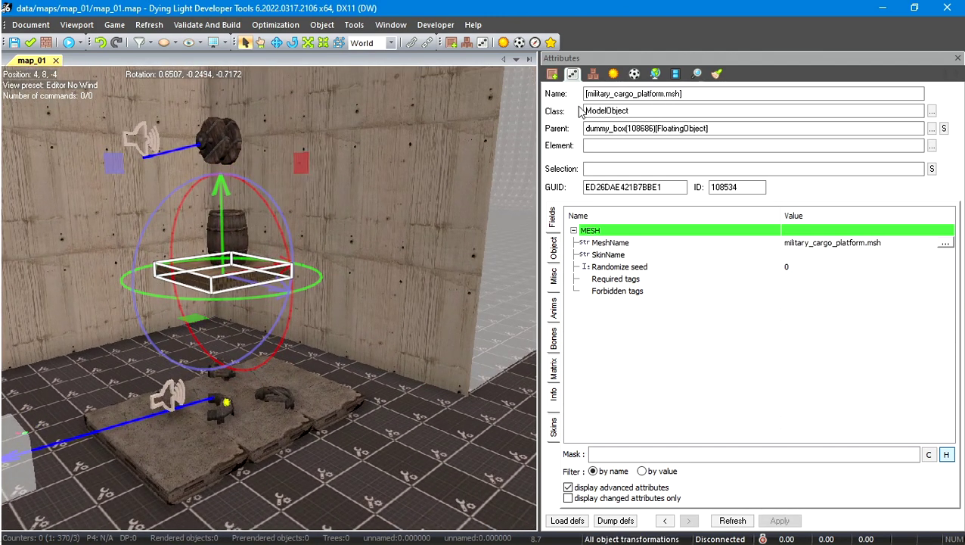
click(593, 74)
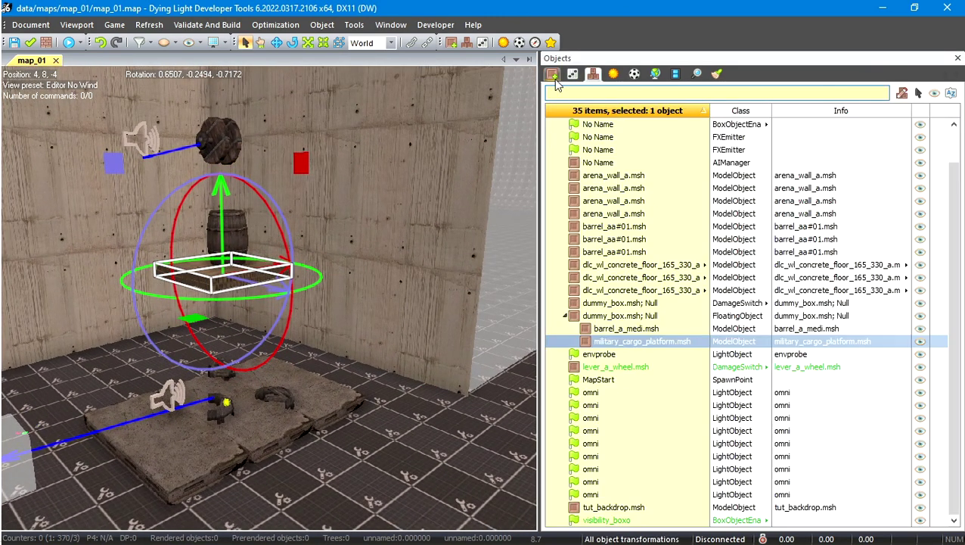
Step: Search the mesh assets for "platform" and place a second military_cargo_platform.msh on the concrete floor slabs below the barrel
click(553, 75)
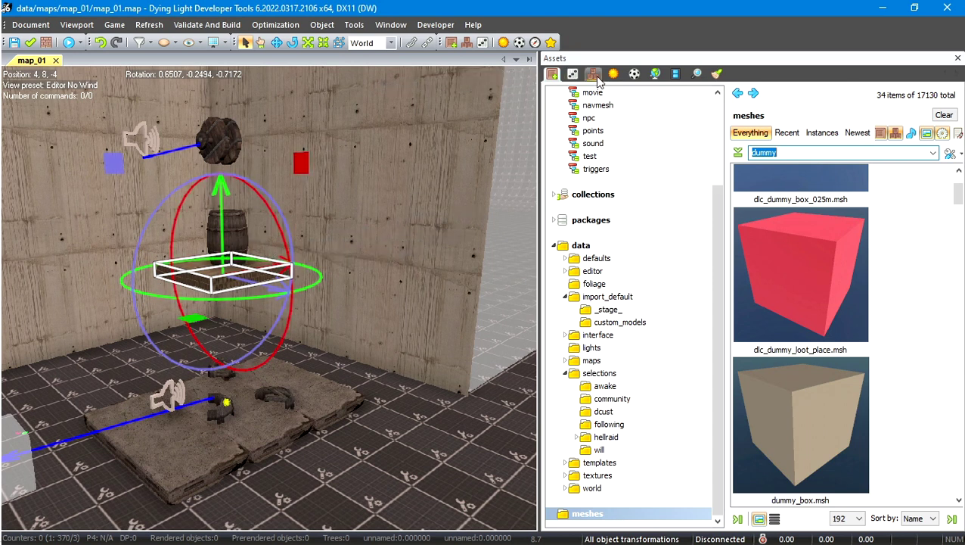
text(platfrom)
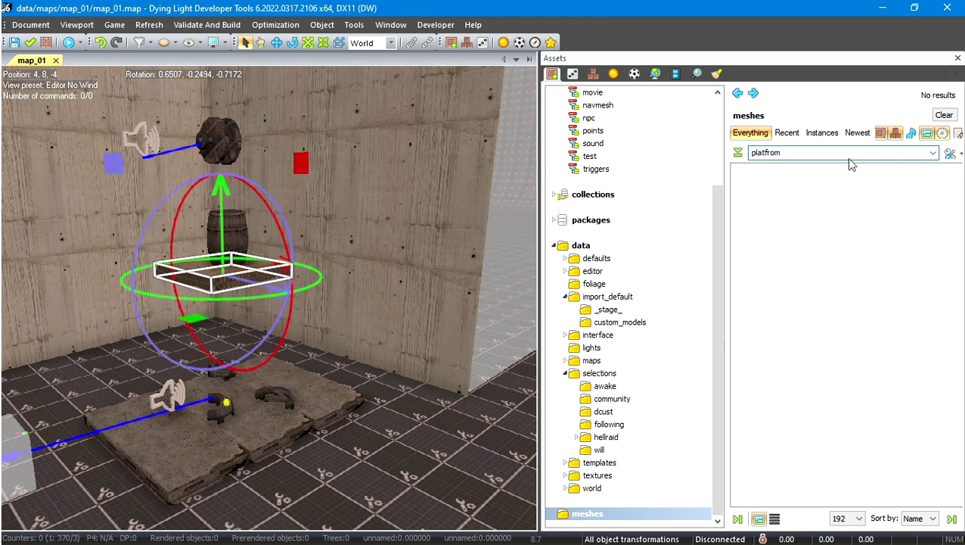
text(a)
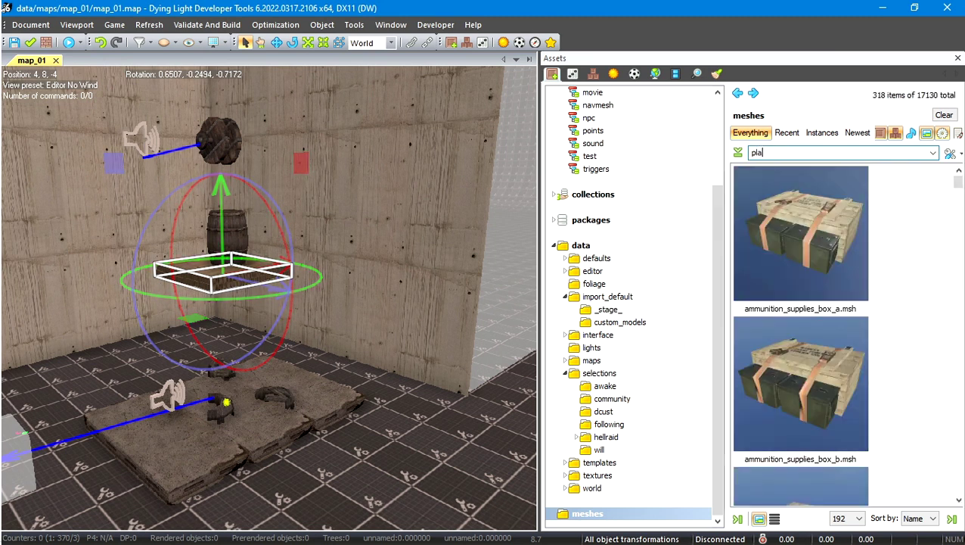
text(tform)
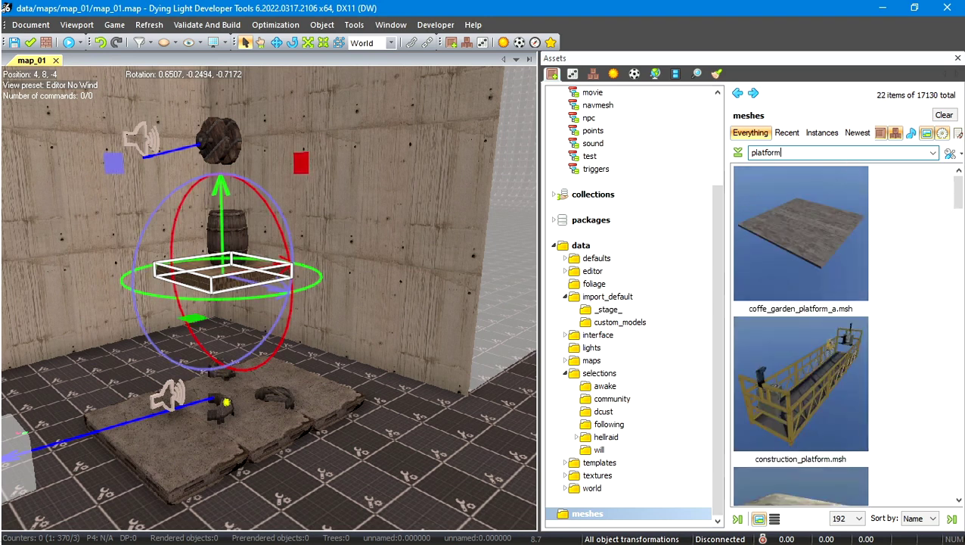
scroll(297, 361, up, 5)
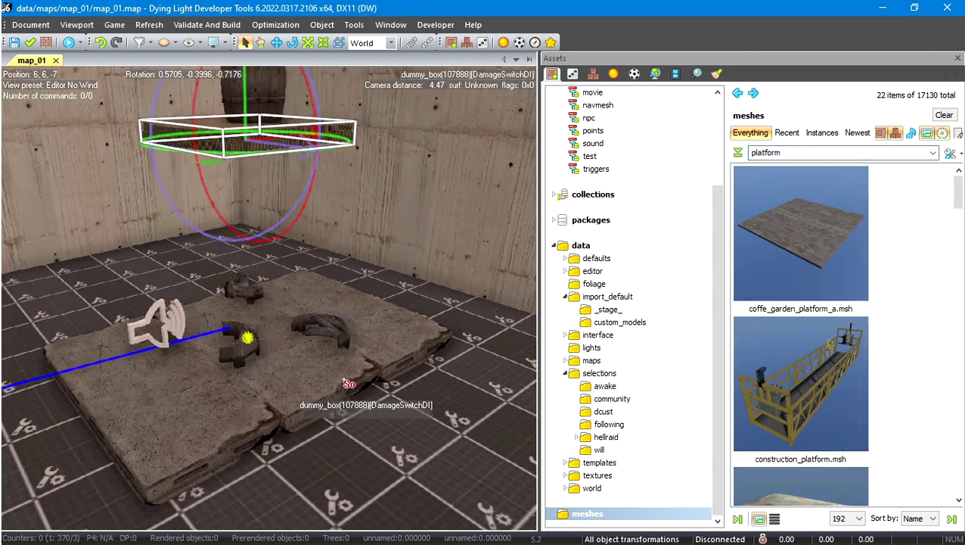
scroll(303, 371, down, 5)
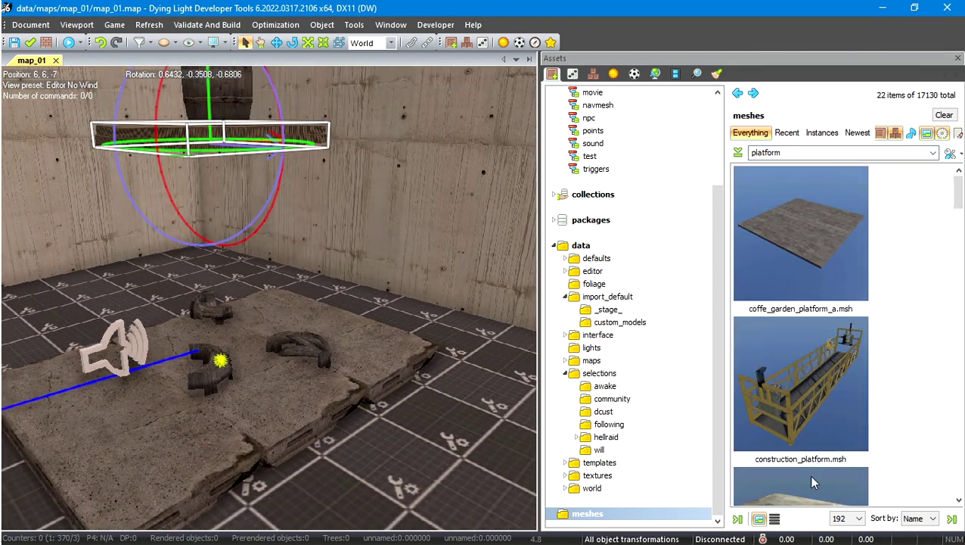
drag(960, 201, 959, 229)
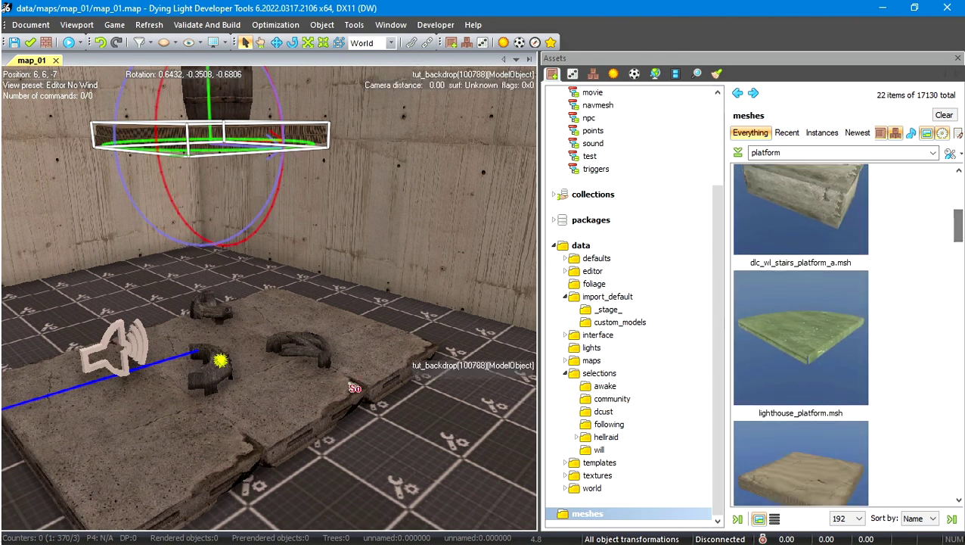
drag(795, 481, 358, 327)
Step: Tilt the new cargo platform so it lies slanted over the debris on the concrete slabs
right_drag(358, 326, 315, 295)
key(d)
key(w)
key(a)
key(s)
drag(331, 184, 343, 226)
right_drag(342, 225, 292, 277)
right_drag(421, 282, 327, 238)
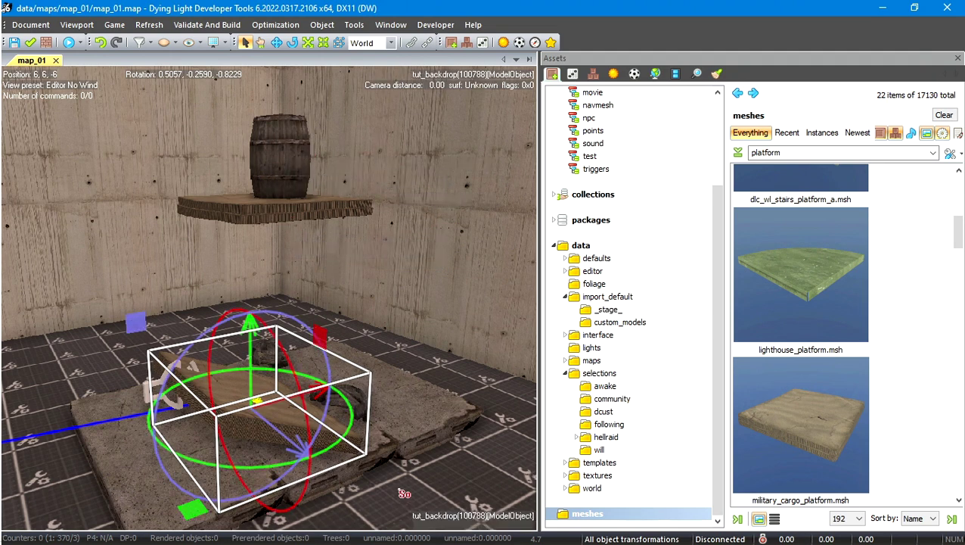
Step: Examine the tilted platform on the slabs against the hanging platform and barrel, from close up and from farther back
click(384, 401)
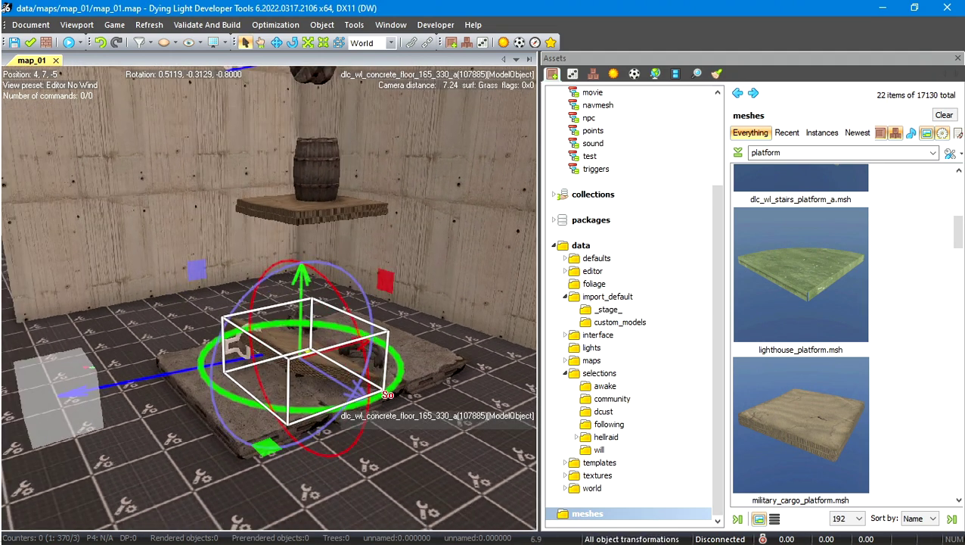
click(232, 377)
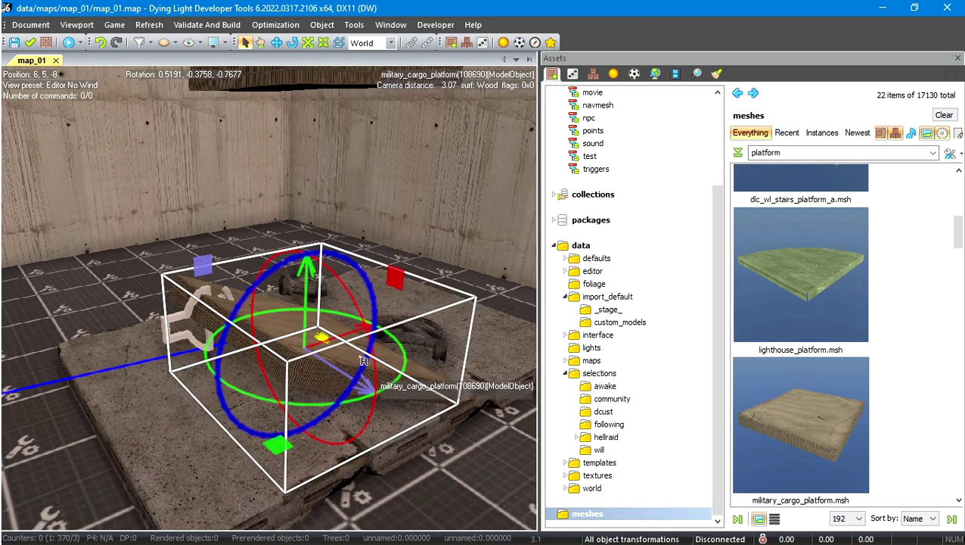
scroll(365, 364, down, 3)
right_drag(365, 361, 435, 426)
right_drag(401, 457, 402, 455)
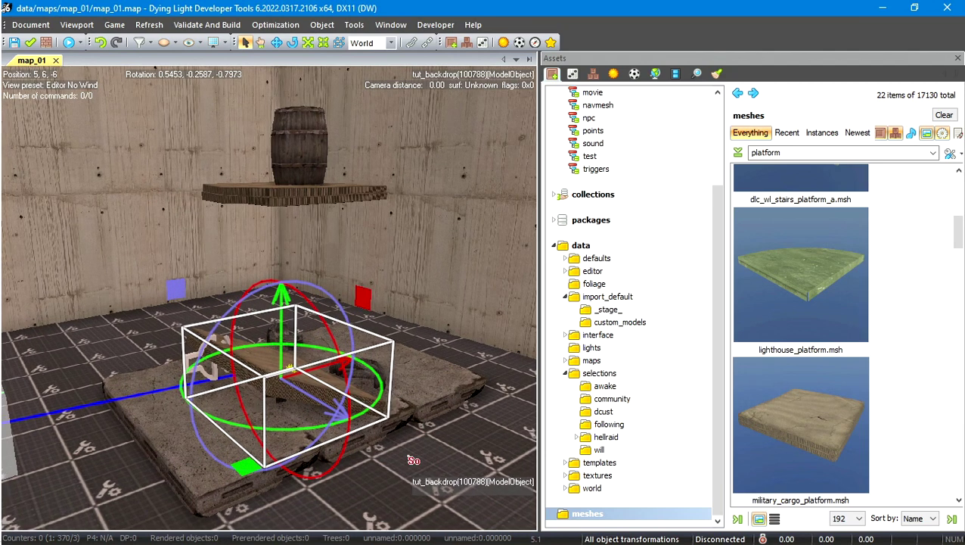
scroll(405, 463, down, 3)
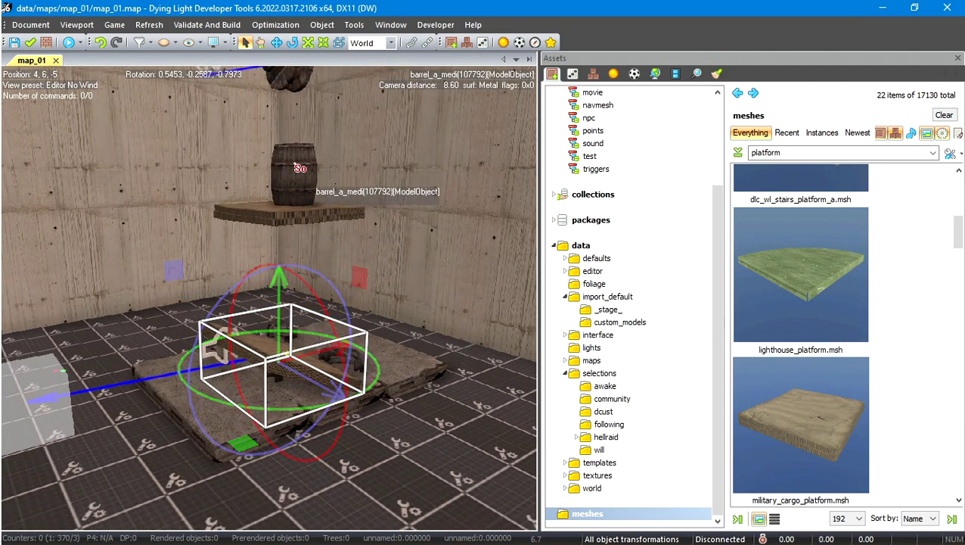
right_drag(363, 243, 365, 245)
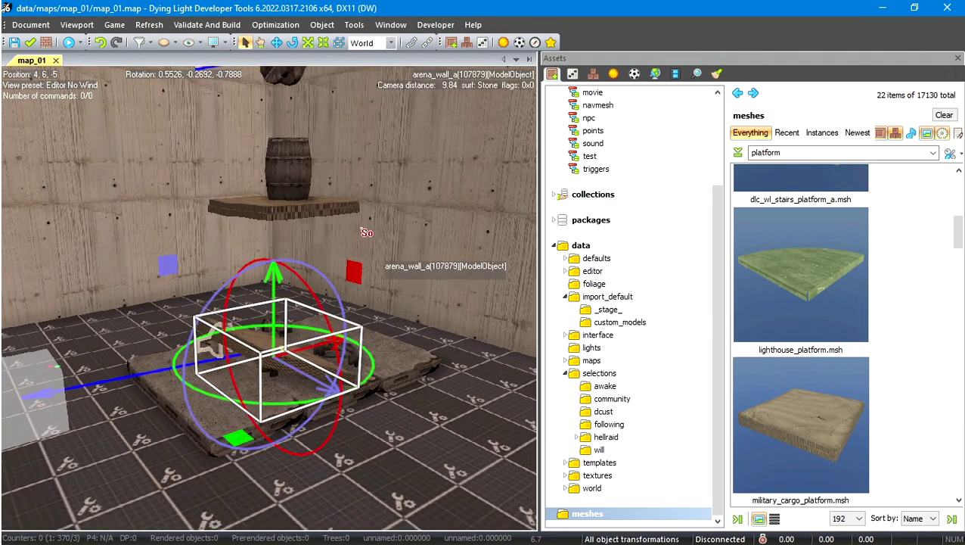
middle_drag(360, 226, 363, 236)
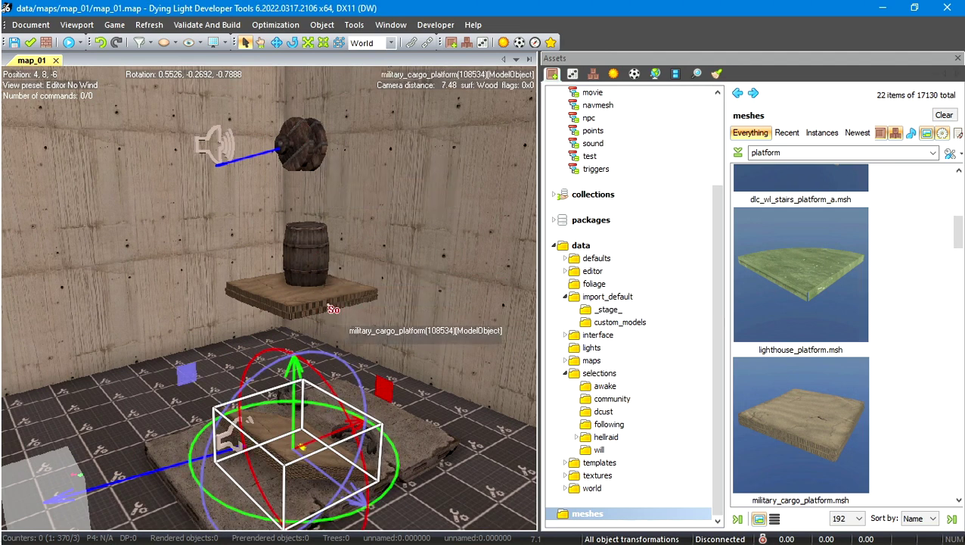
Step: Select the hanging platform to check it, and inspect the SWITCH attributes of the lever wheel above the barrel
click(342, 308)
scroll(371, 385, up, 3)
right_drag(354, 268, 360, 345)
scroll(360, 345, down, 3)
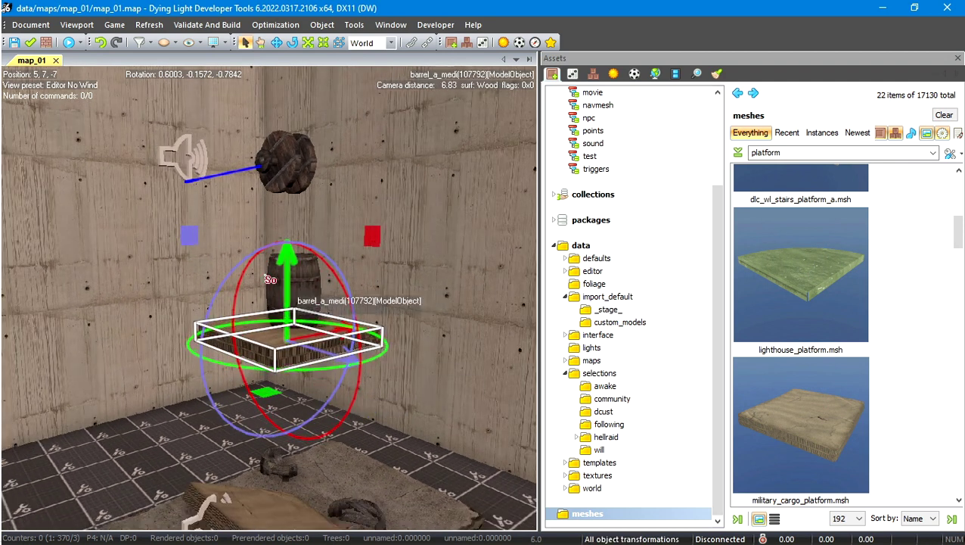
click(292, 156)
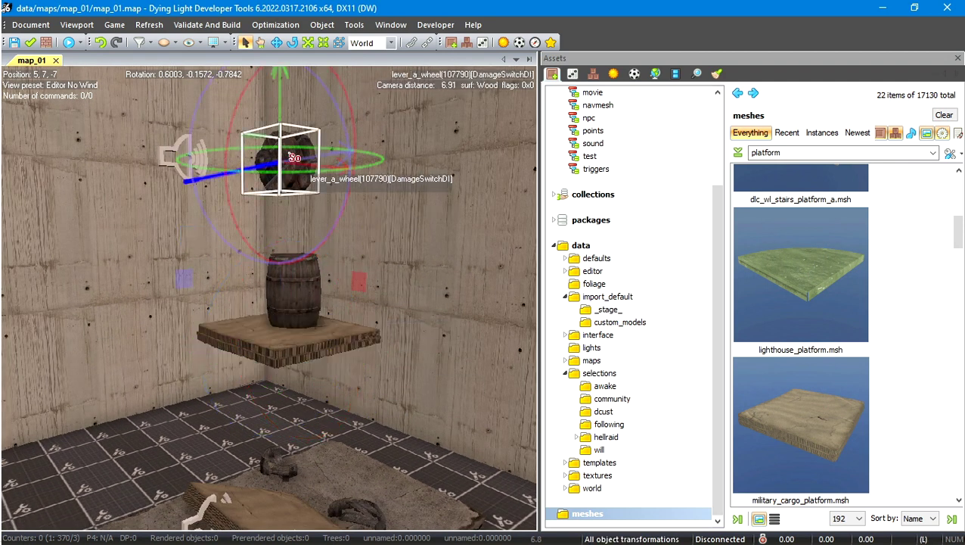
click(569, 75)
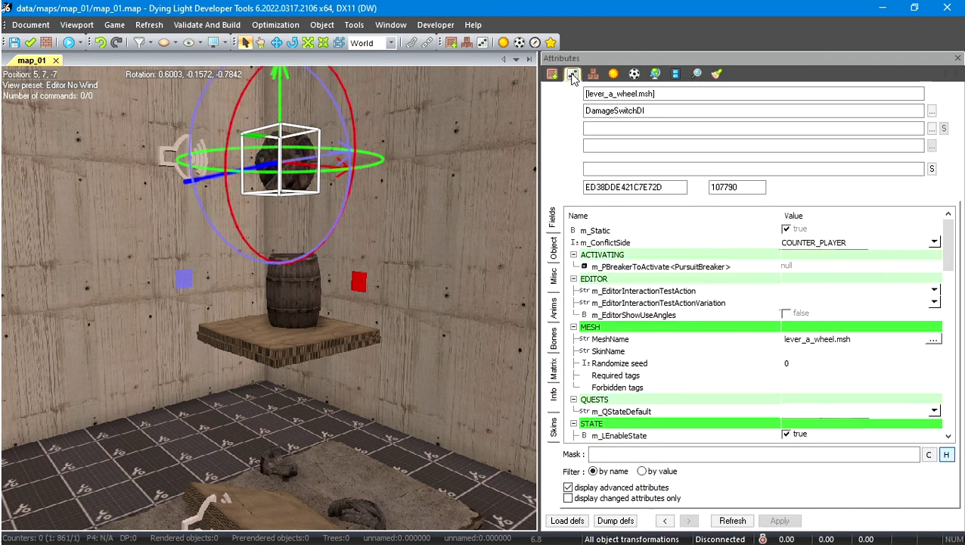
scroll(959, 252, down, 5)
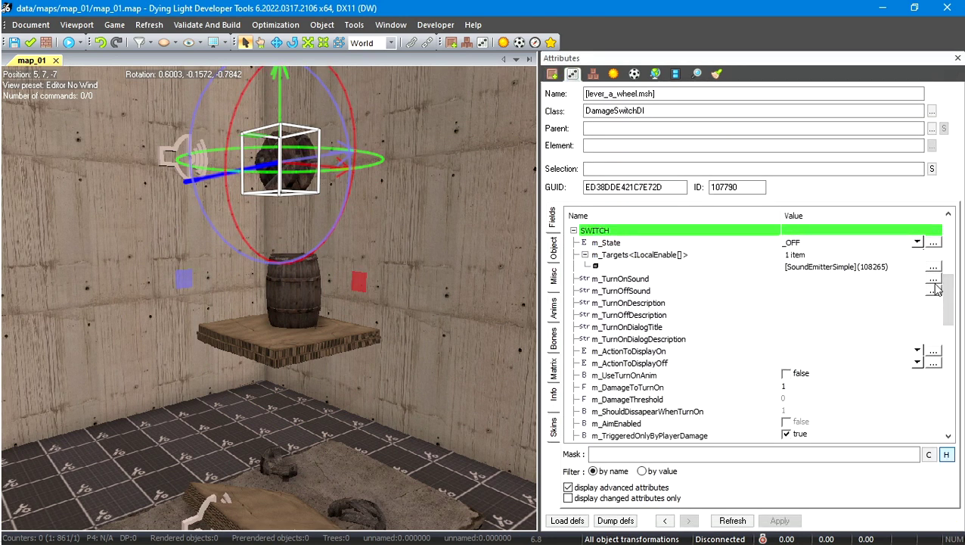
Step: Examine the lever wheel's m_Targets entry and how the hanging platform and barrel sit above the tilted platform and debris
scroll(950, 307, up, 3)
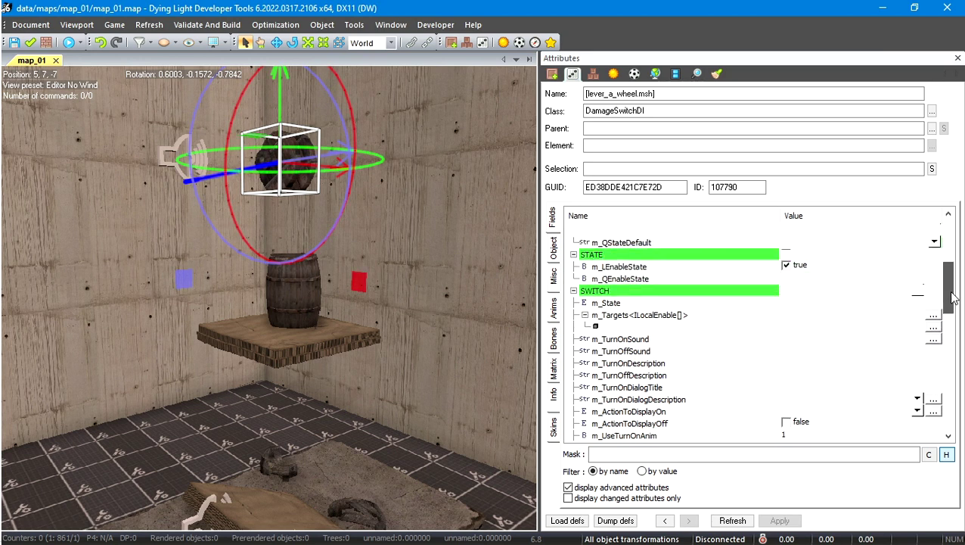
click(681, 315)
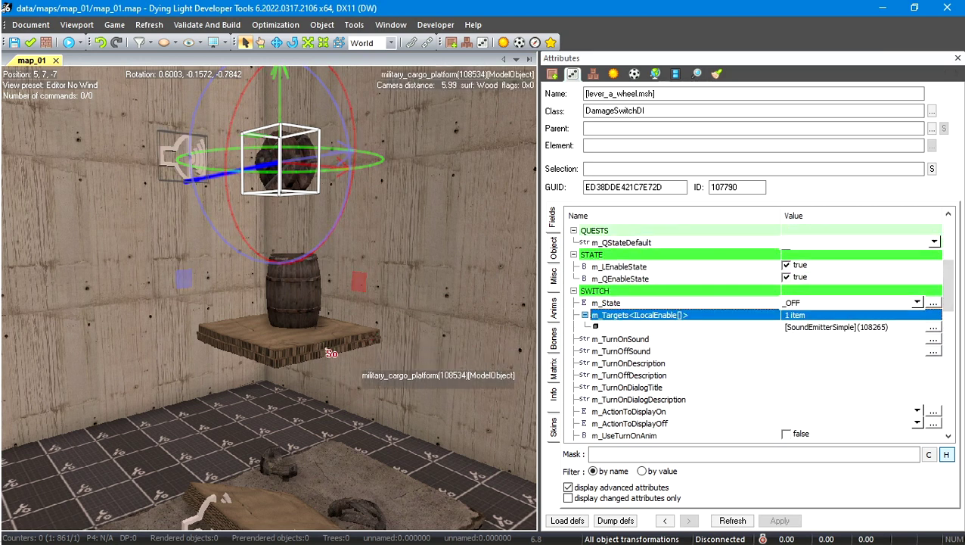
right_drag(432, 416, 433, 415)
key(s)
key(w)
right_drag(429, 362, 427, 359)
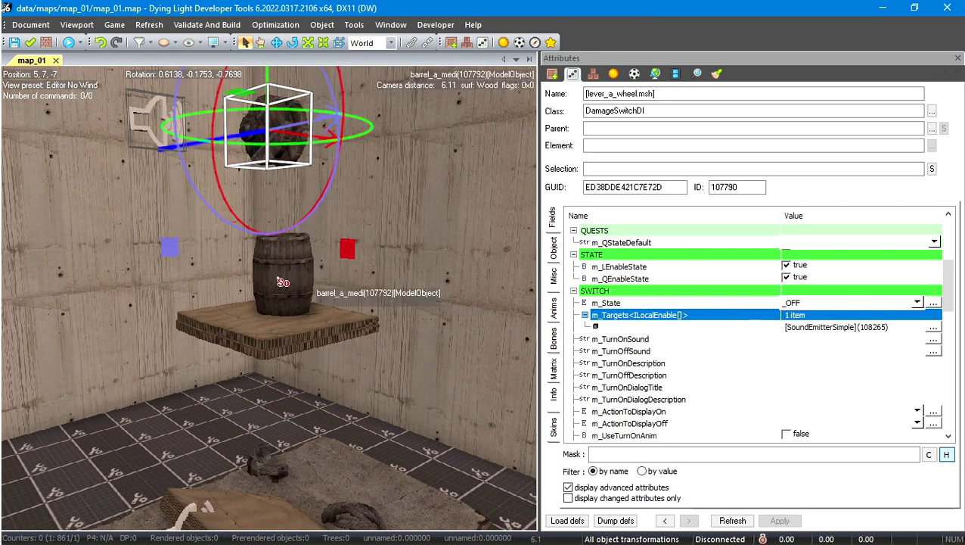
middle_drag(411, 437, 320, 352)
alt+middle_drag(366, 411, 302, 346)
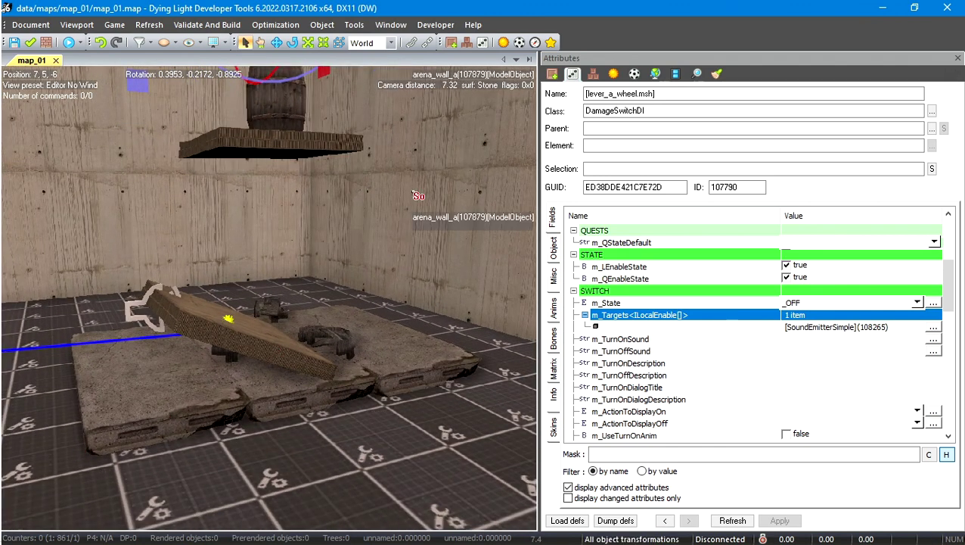
alt+middle_drag(369, 291, 422, 407)
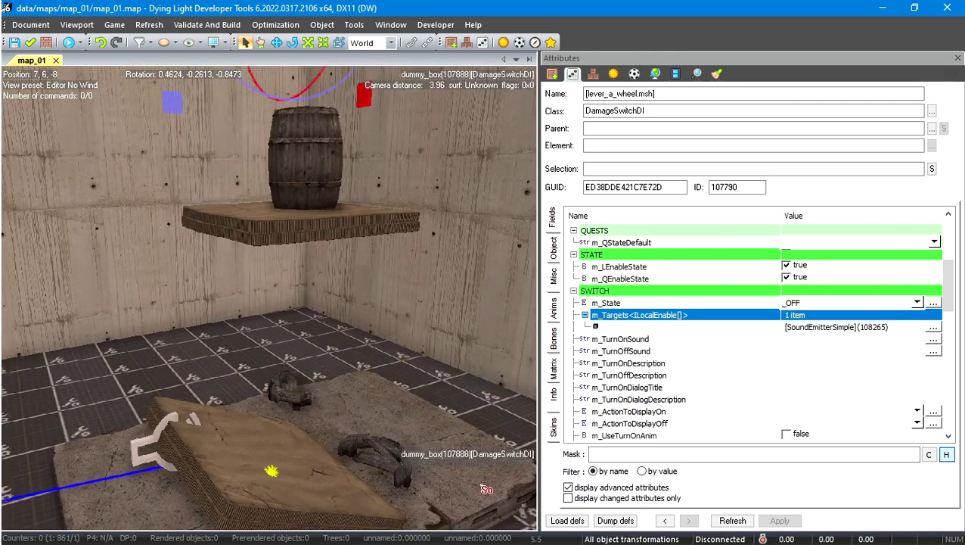
middle_drag(390, 302, 355, 387)
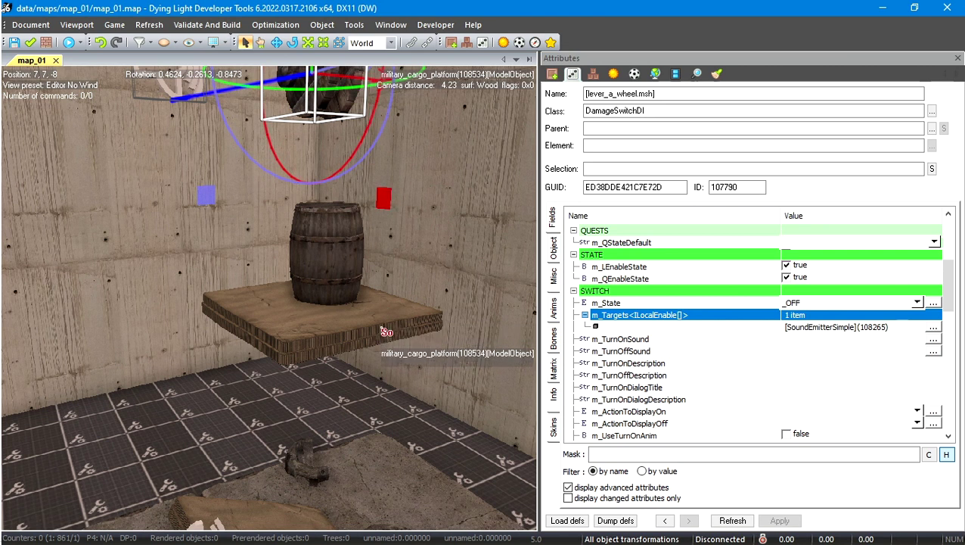
Step: Add the floating dummy_box under the hanging platform to the lever wheel's m_Targets
click(384, 329)
click(326, 113)
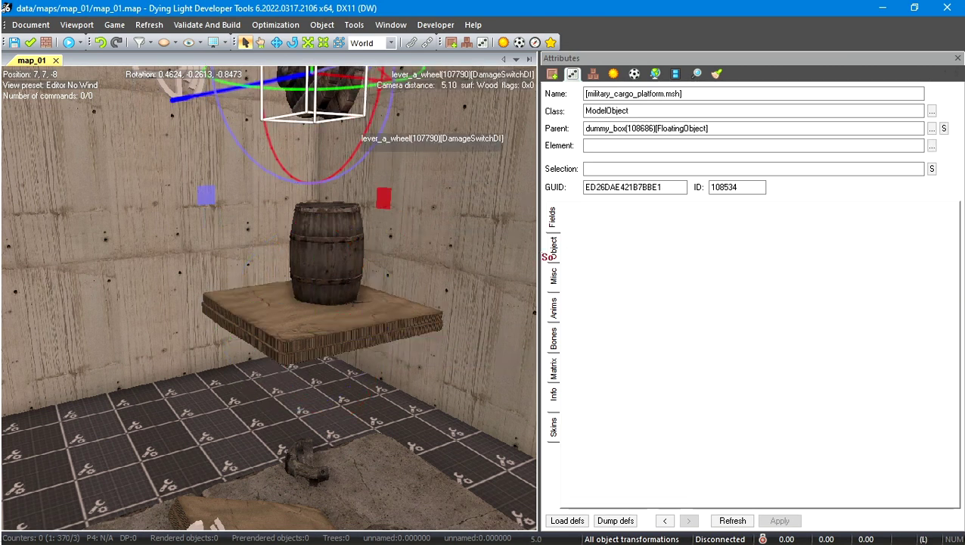
drag(951, 260, 951, 303)
middle_drag(467, 409, 454, 356)
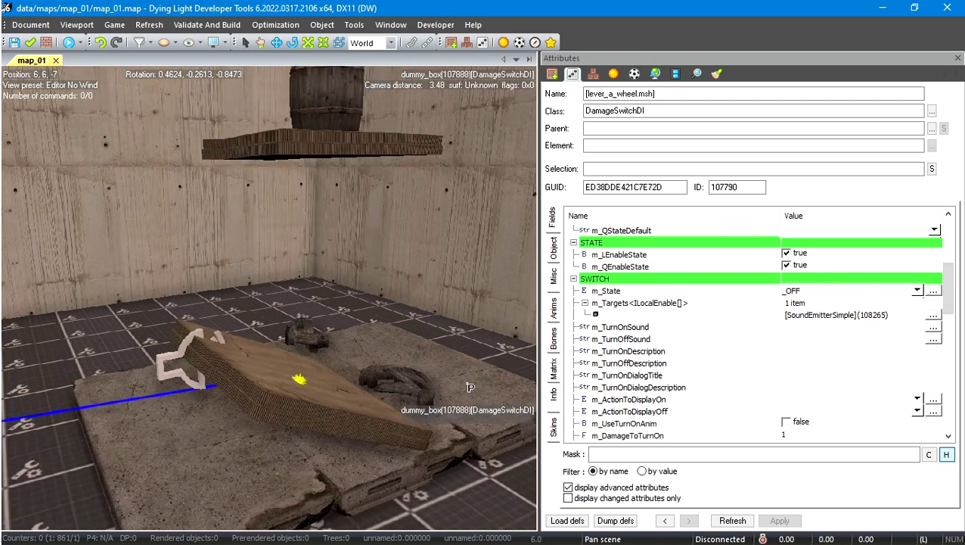
right_drag(454, 356, 414, 259)
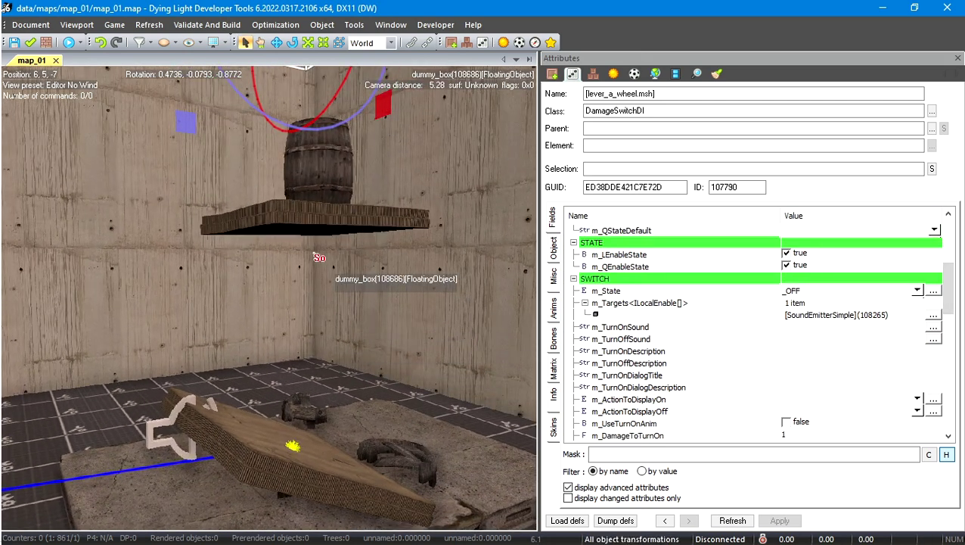
click(794, 303)
right_click(325, 250)
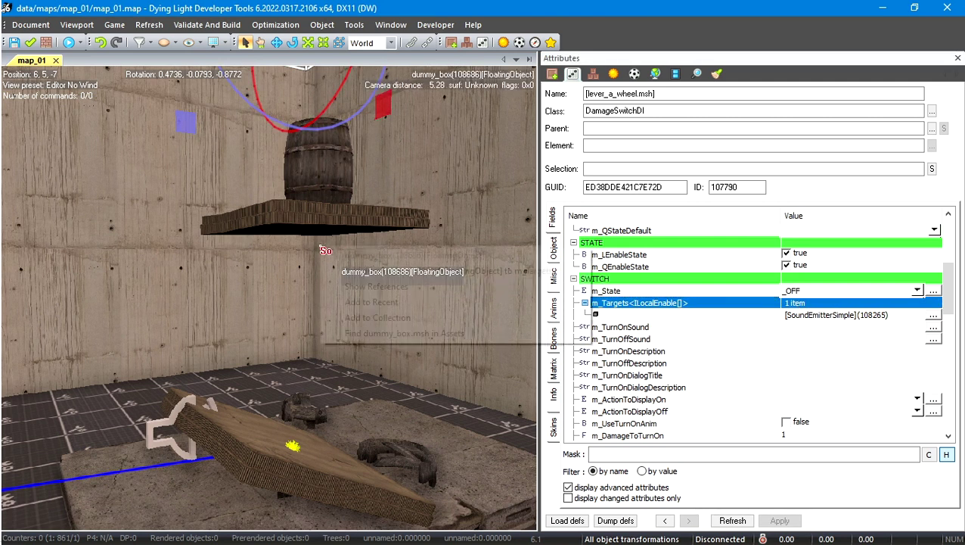
click(358, 273)
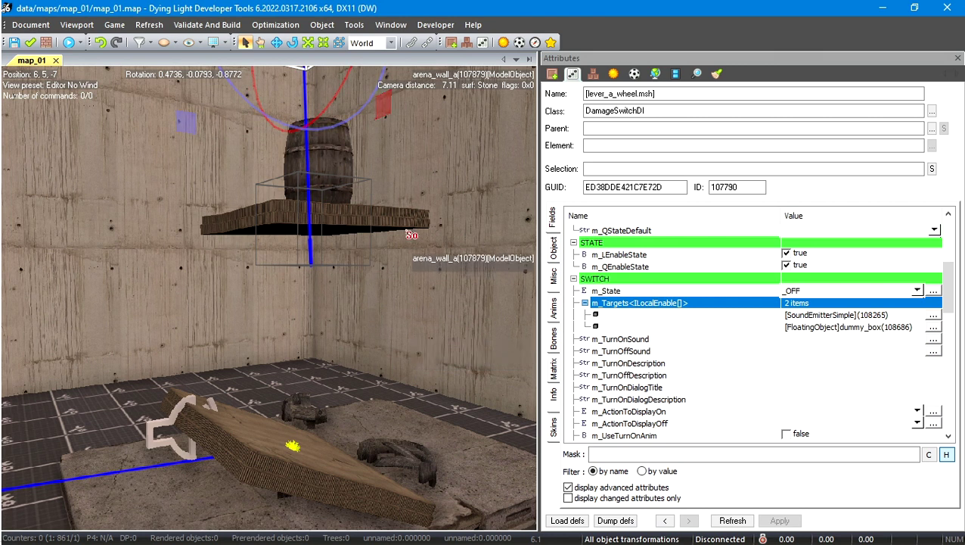
Step: Inspect the attributes of the floating dummy box, the hanging platform and the barrel, including their parent
click(337, 239)
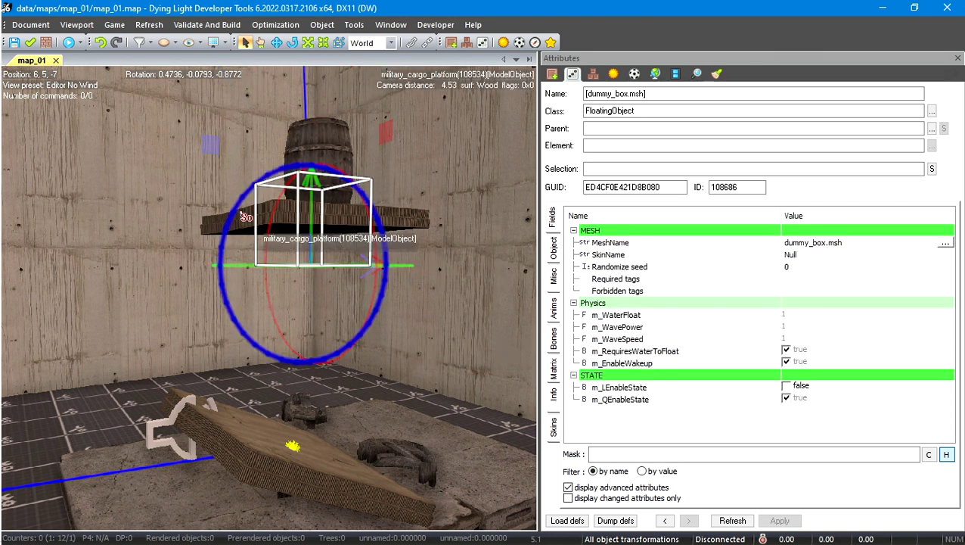
click(404, 227)
click(555, 248)
click(553, 219)
click(344, 174)
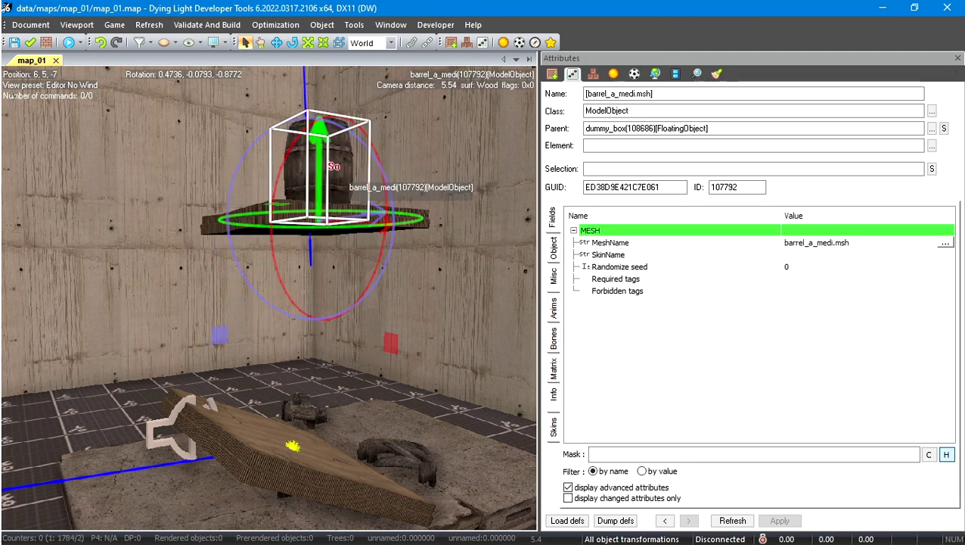
click(453, 298)
click(321, 256)
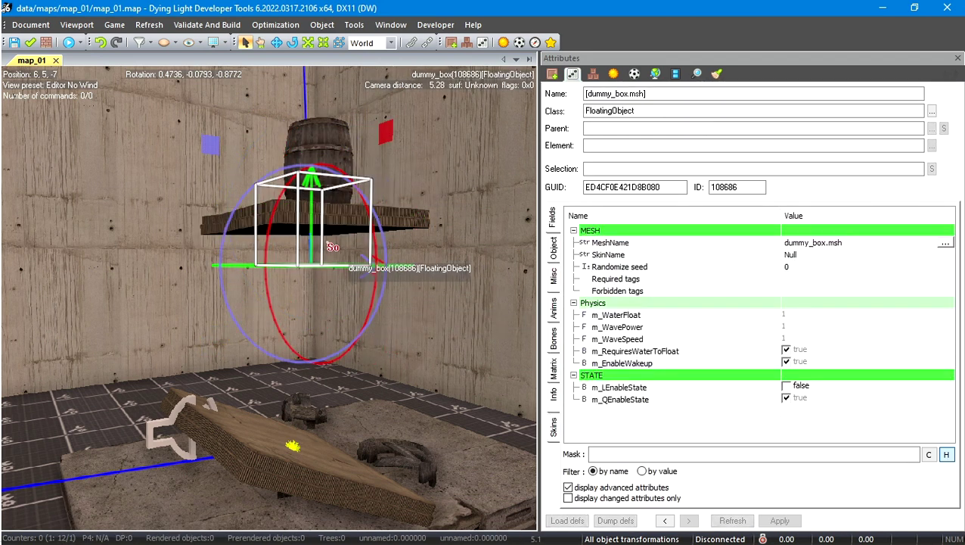
Step: Check in the object list that barrel_a_medi.msh and military_cargo_platform.msh are children of the FloatingObject dummy_box.msh
click(591, 74)
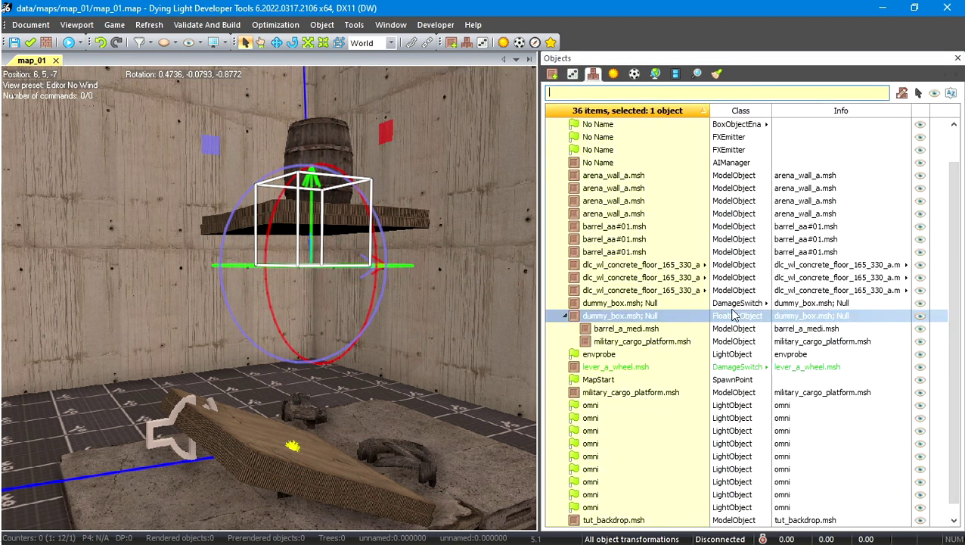
click(630, 342)
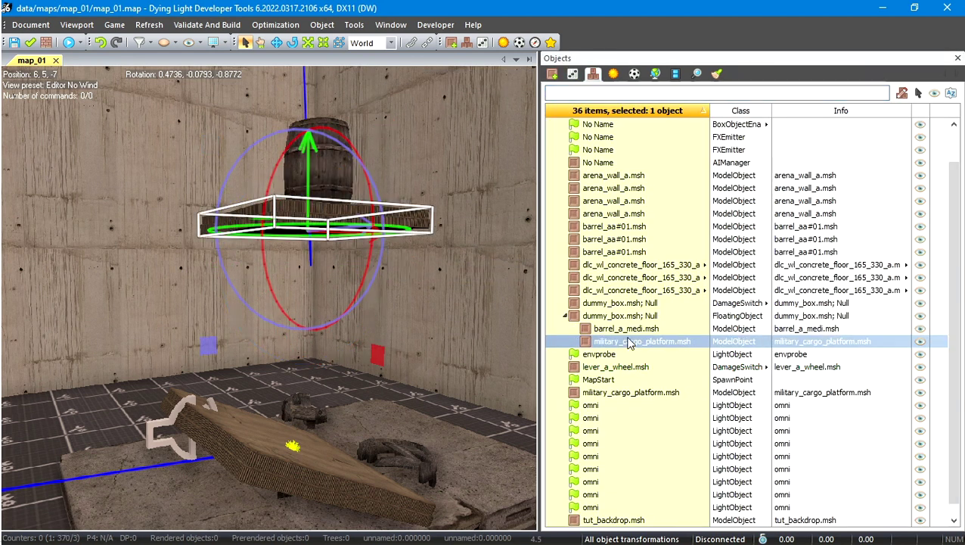
double_click(626, 329)
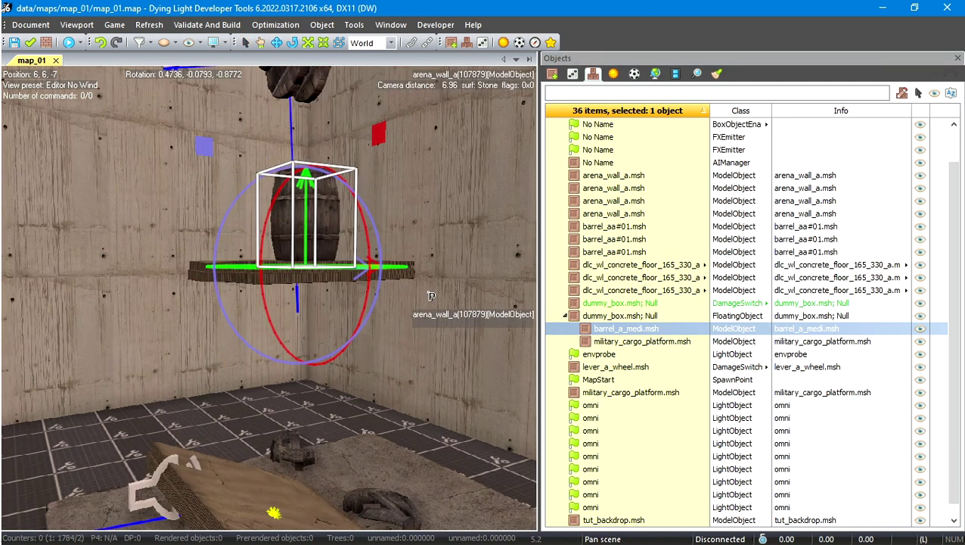
double_click(650, 317)
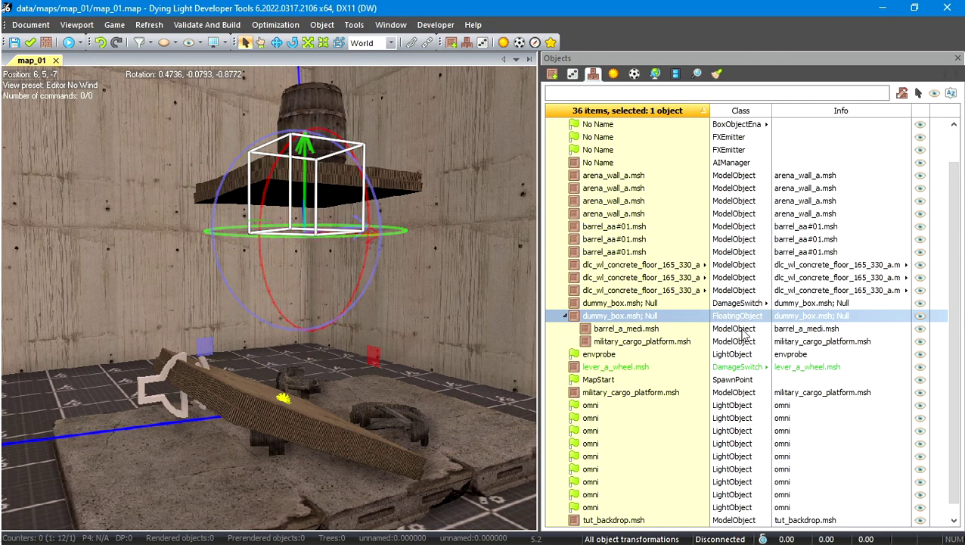
click(742, 330)
click(742, 342)
Step: Select the tilted cargo platform on the slabs and examine up close how it rests on the debris
middle_drag(414, 347, 415, 351)
scroll(415, 351, down, 3)
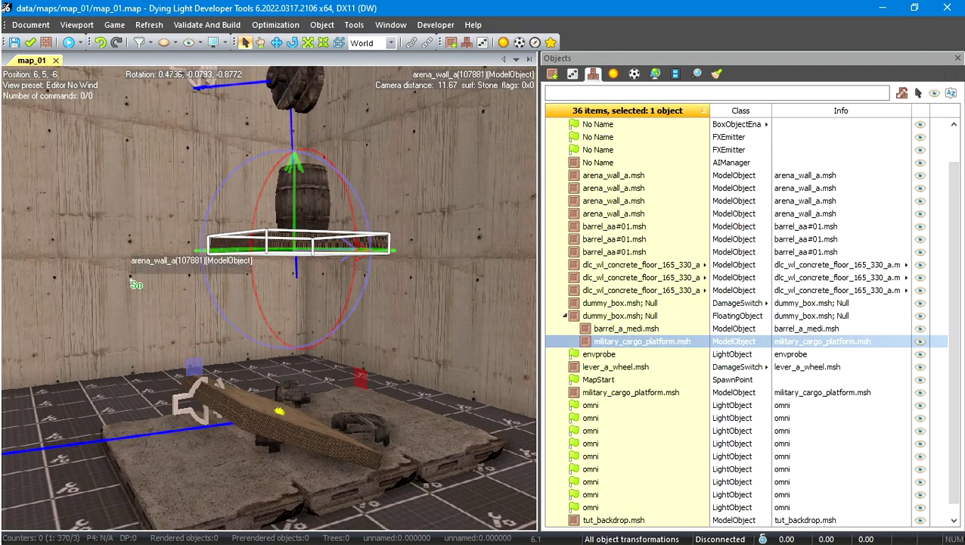
scroll(257, 450, up, 3)
click(355, 390)
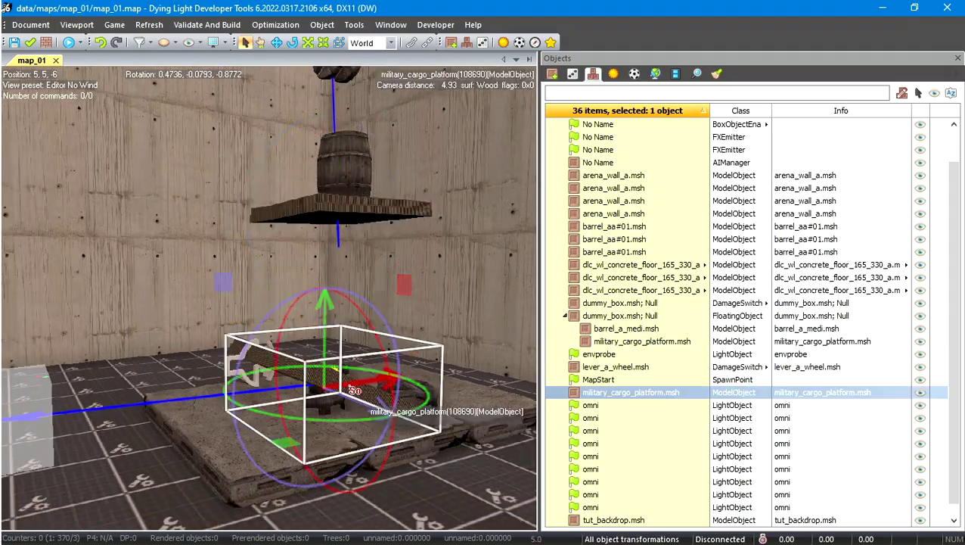
mouse_move(392, 378)
right_down()
mouse_move(484, 409)
mouse_move(401, 390)
right_up()
scroll(454, 401, up, 3)
right_drag(295, 428, 592, 487)
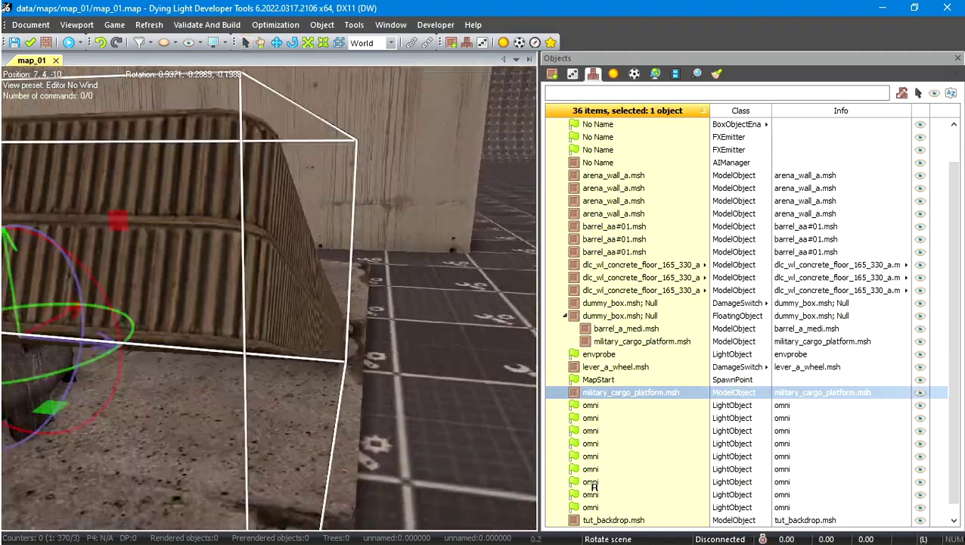
scroll(267, 362, down, 5)
scroll(287, 344, up, 5)
right_drag(266, 347, 318, 347)
scroll(316, 346, down, 3)
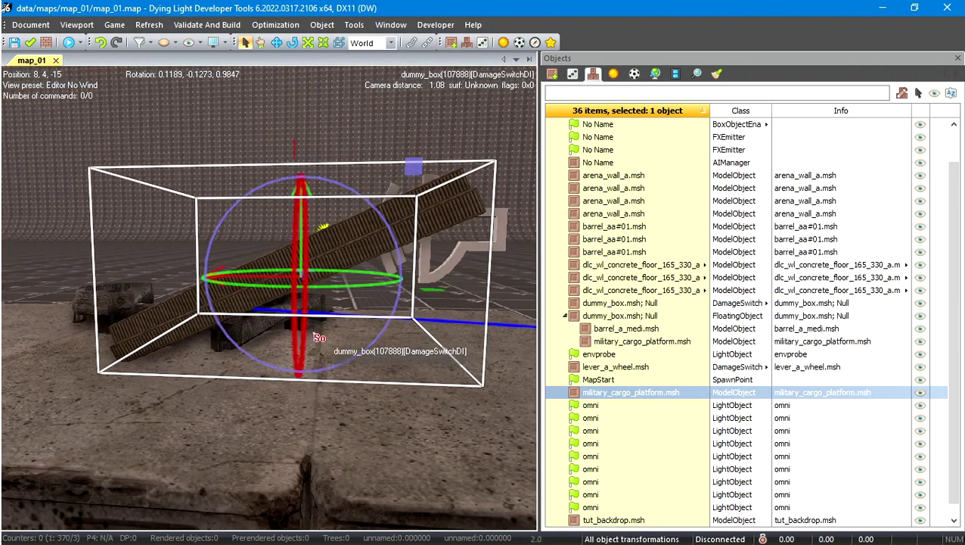
Step: Exclude the dummy_box damage switch from selection and move the barrel piece out from under the tilted cargo platform
click(251, 338)
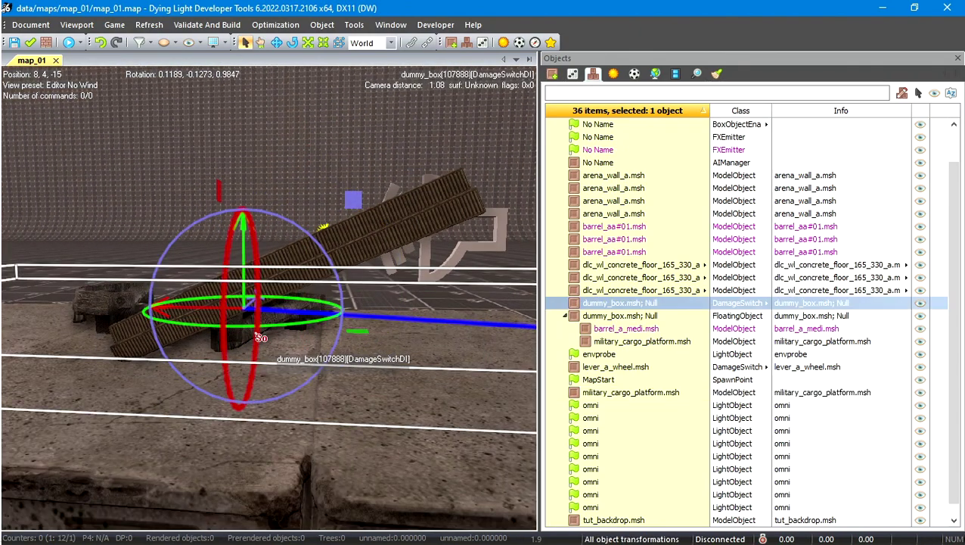
click(253, 338)
drag(243, 480, 375, 486)
Step: Reduce the tilt of the cargo platform on the slabs and lower it by about 0.3
click(418, 231)
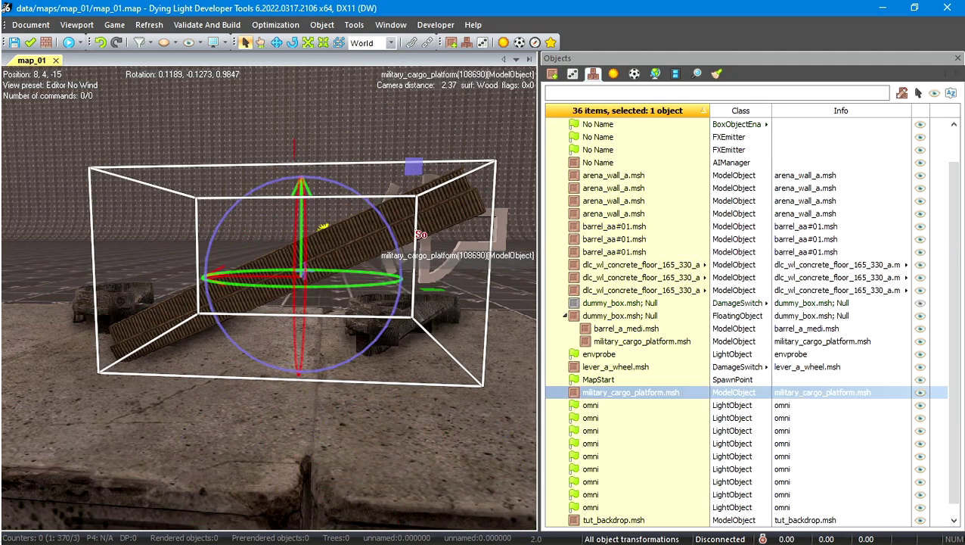
drag(396, 249, 402, 279)
middle_drag(368, 368, 443, 390)
scroll(303, 189, up, 2)
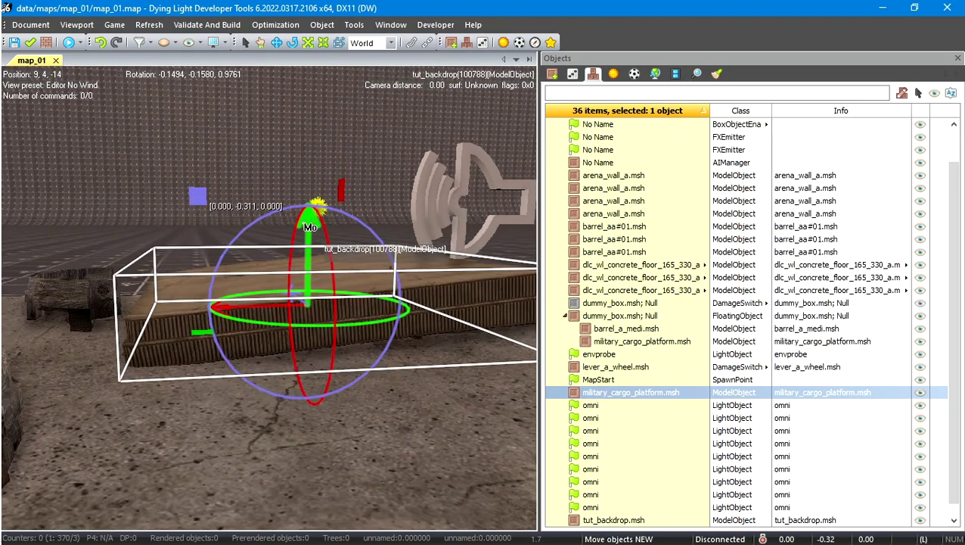
drag(310, 221, 309, 223)
Step: Examine from several sides and from farther back how the lower cargo platform rests on the concrete slabs and barrel debris
middle_drag(312, 224, 156, 286)
middle_drag(212, 256, 499, 250)
middle_drag(502, 484, 422, 410)
scroll(422, 410, up, 2)
scroll(422, 409, down, 2)
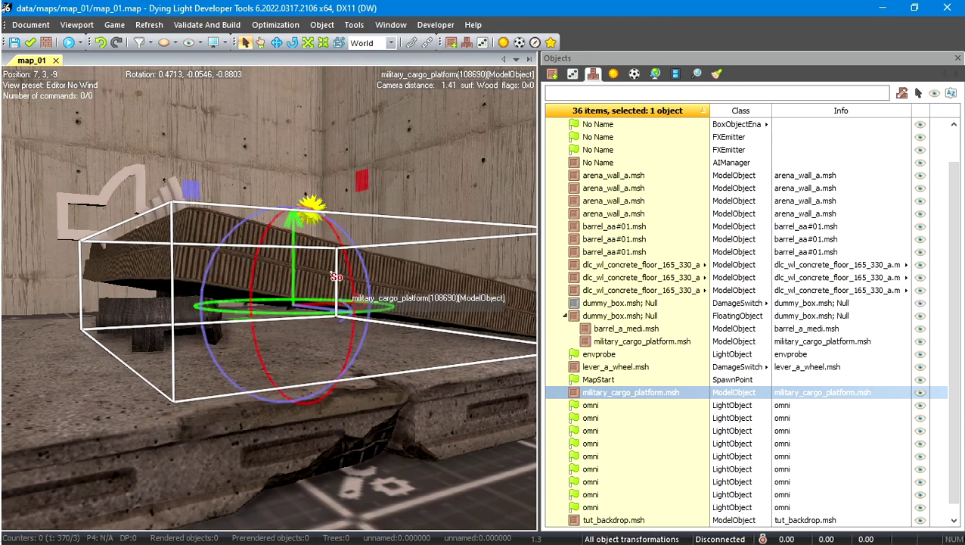
scroll(331, 274, down, 3)
click(395, 397)
mouse_move(347, 380)
middle_down()
mouse_move(321, 392)
mouse_move(349, 377)
middle_up()
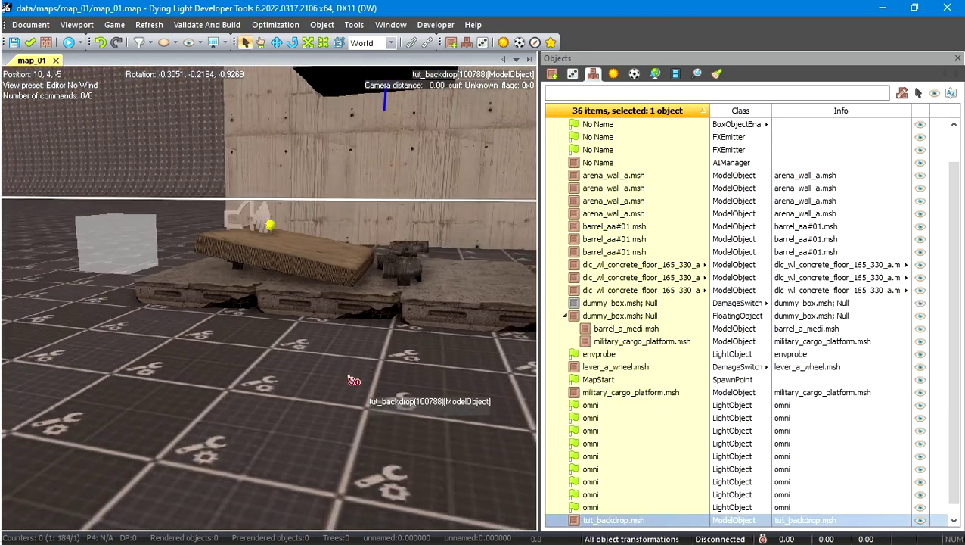
middle_drag(424, 290, 407, 303)
middle_drag(313, 376, 246, 325)
click(293, 290)
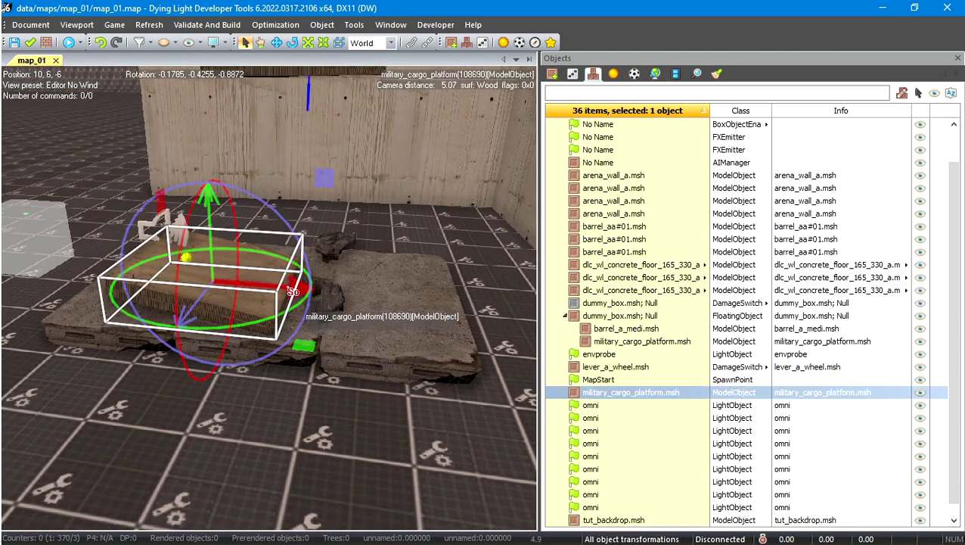
click(457, 218)
middle_drag(457, 219, 350, 383)
click(172, 299)
middle_drag(172, 300, 384, 283)
middle_drag(355, 379, 374, 212)
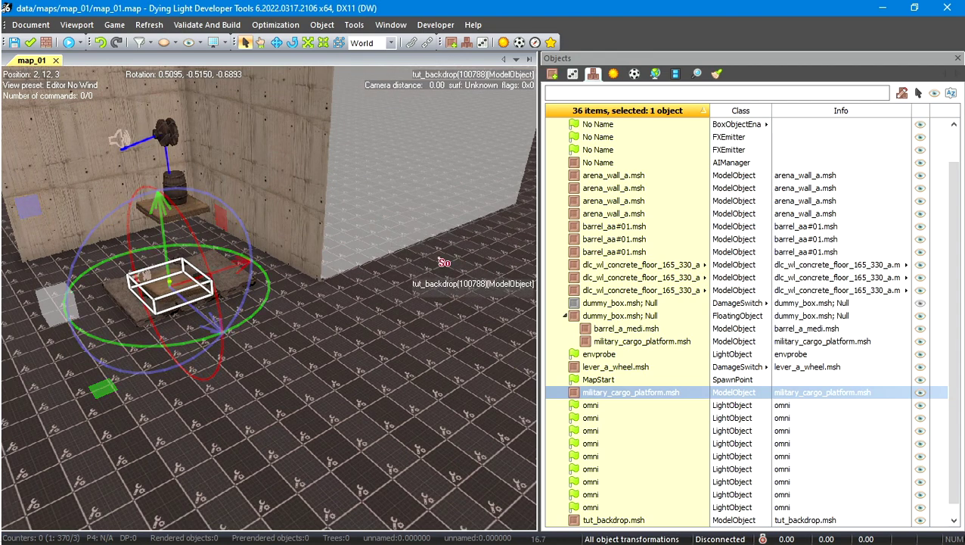
Step: Select the large BoxObjectEnabler volume beside the wall and name it hider_boxo
click(456, 154)
middle_drag(455, 155, 362, 291)
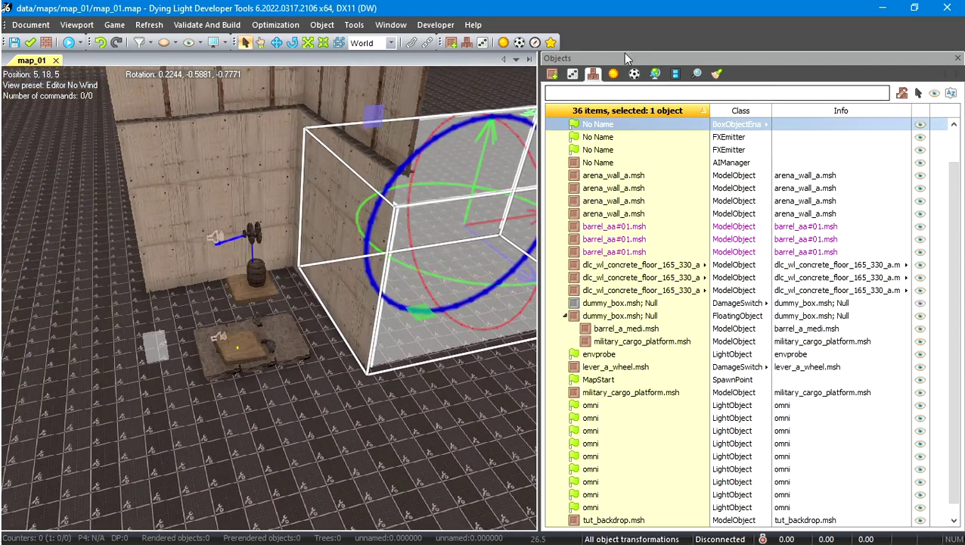
click(572, 74)
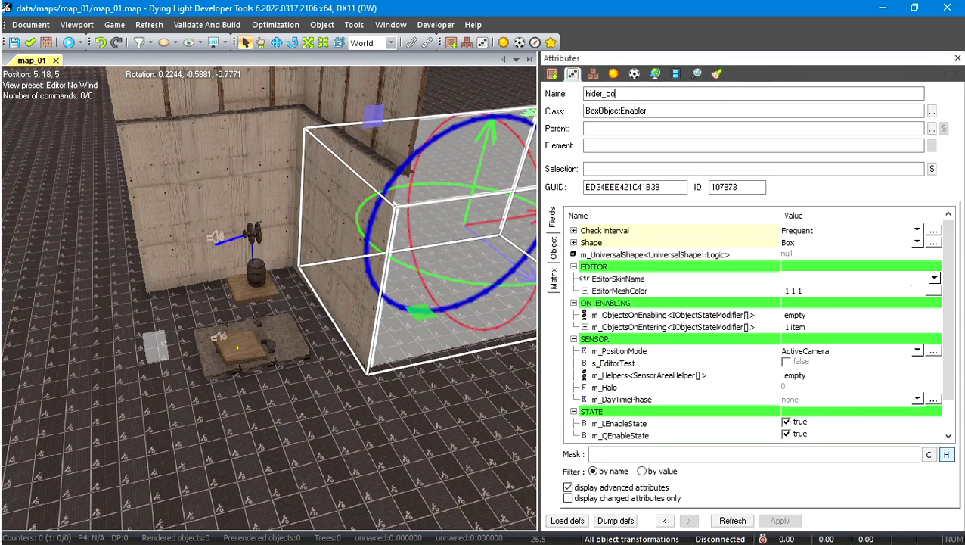
key(Tab)
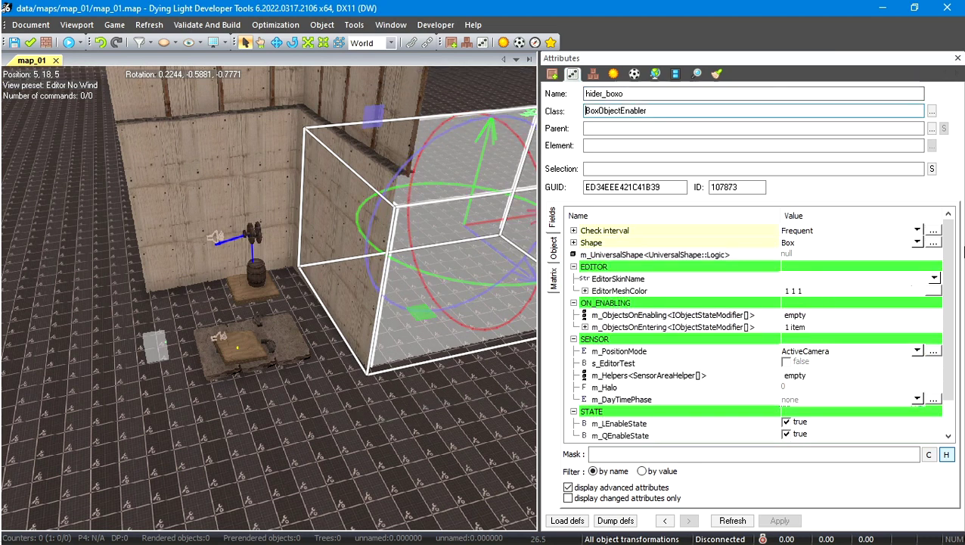
Step: Add the lower military_cargo_platform on the slabs to the m_Targets of hider_boxo's on-entering ObjectVisibilityModifier
scroll(954, 290, down, 1)
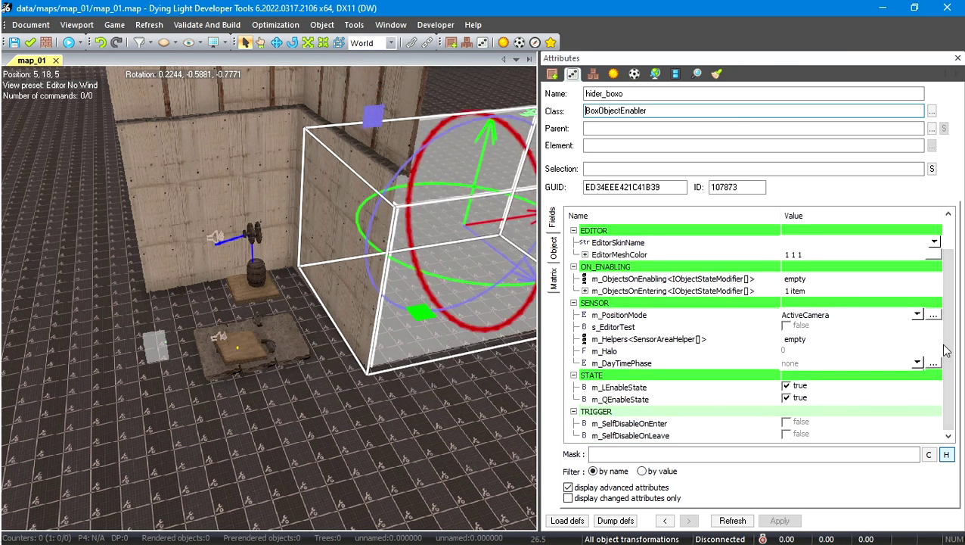
scroll(953, 351, up, 1)
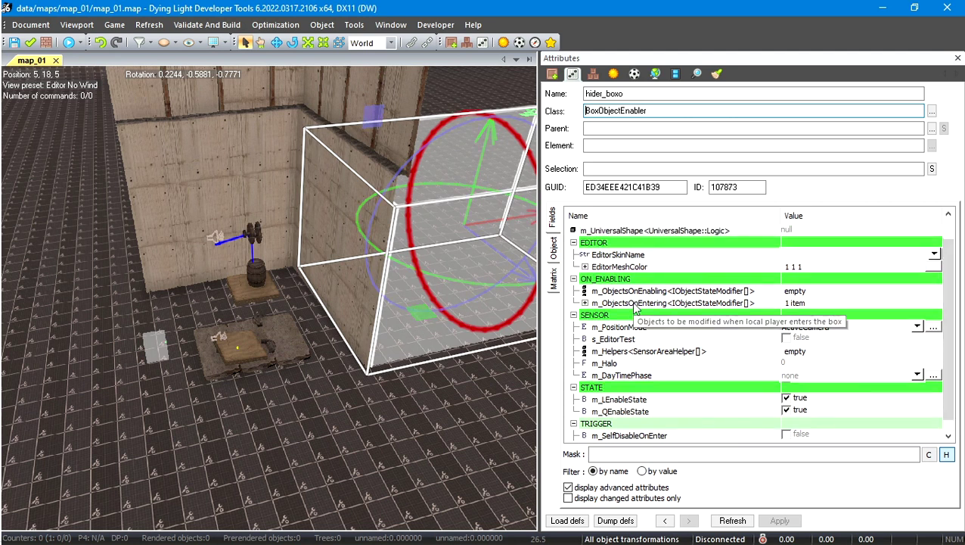
double_click(635, 303)
double_click(768, 316)
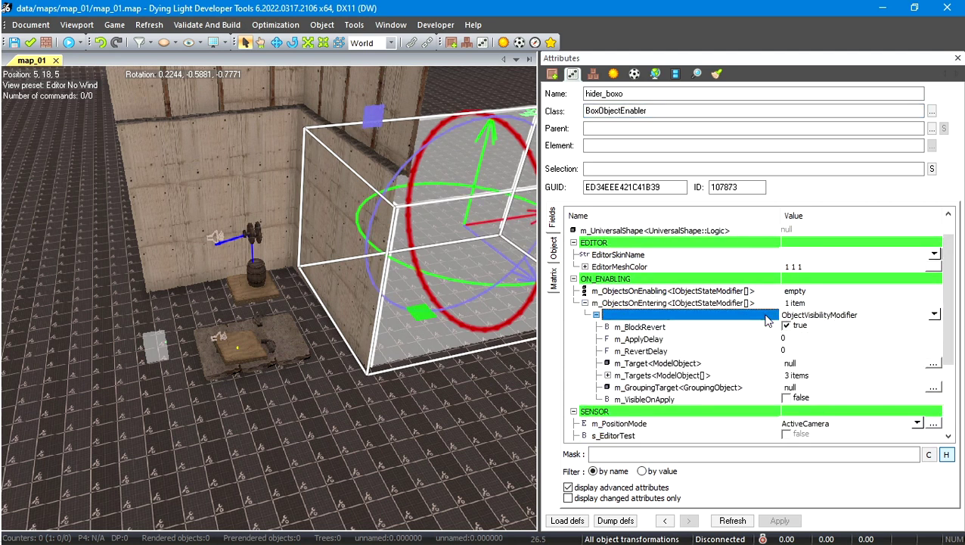
click(796, 377)
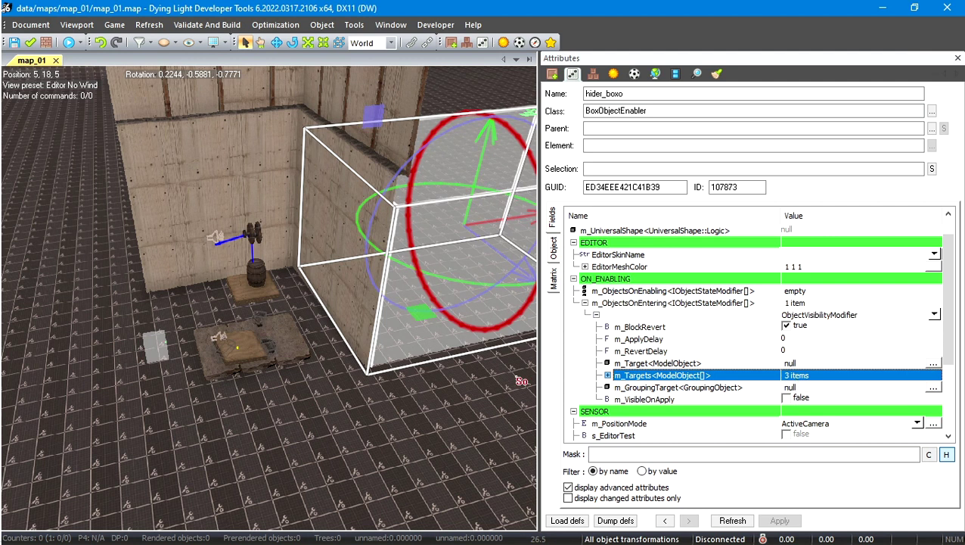
right_click(260, 357)
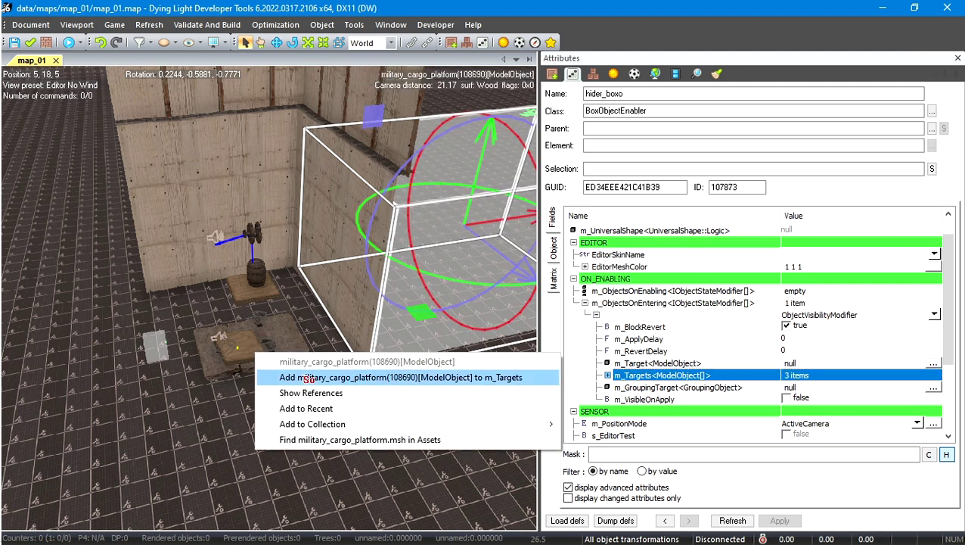
click(307, 378)
Step: Select visibility_boxo beside the slabs and expand the m_Targets of its first on-enabling ObjectVisibilityModifier
scroll(356, 386, down, 3)
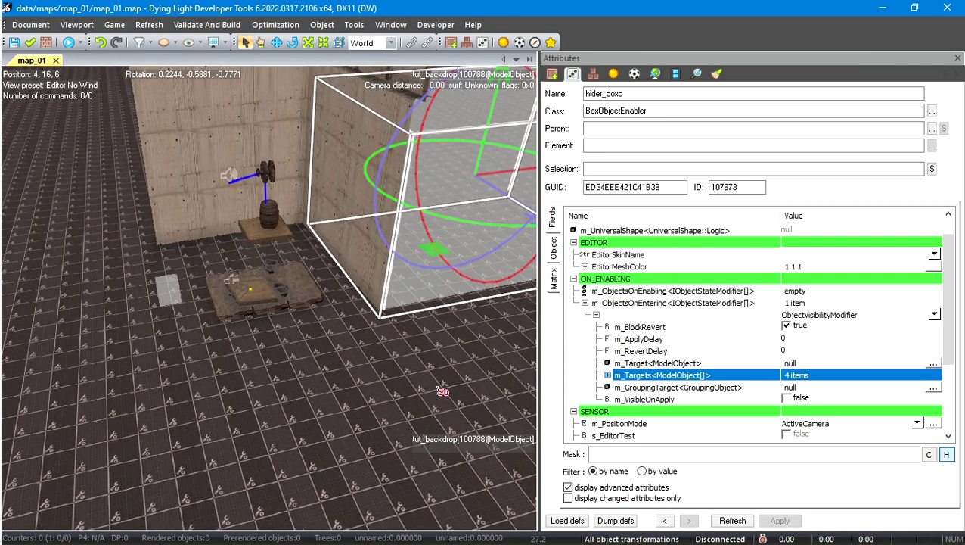
middle_drag(356, 325, 355, 401)
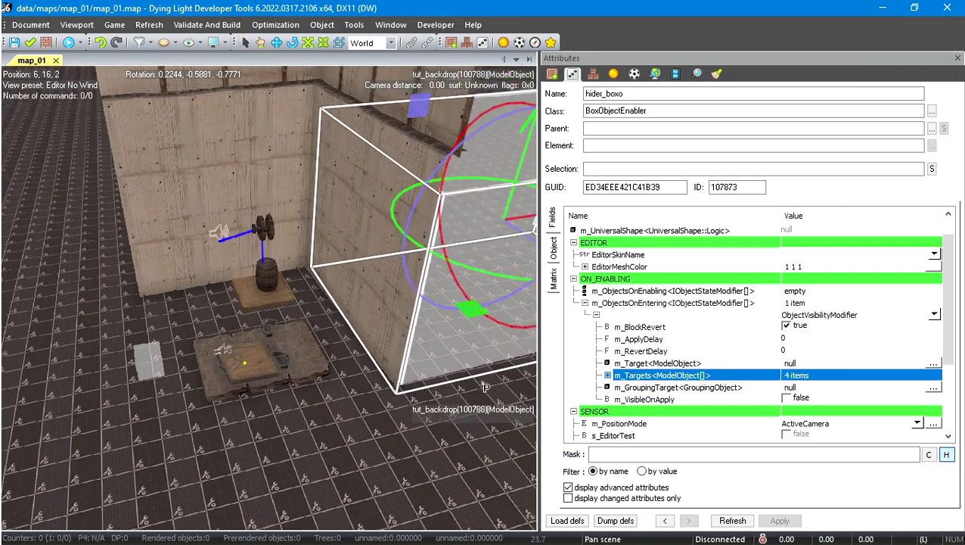
scroll(269, 295, up, 5)
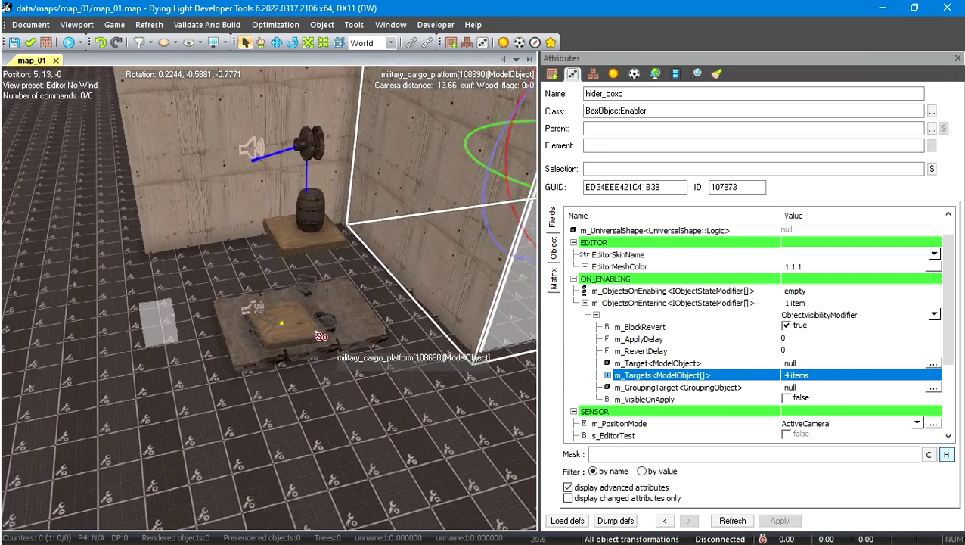
click(147, 327)
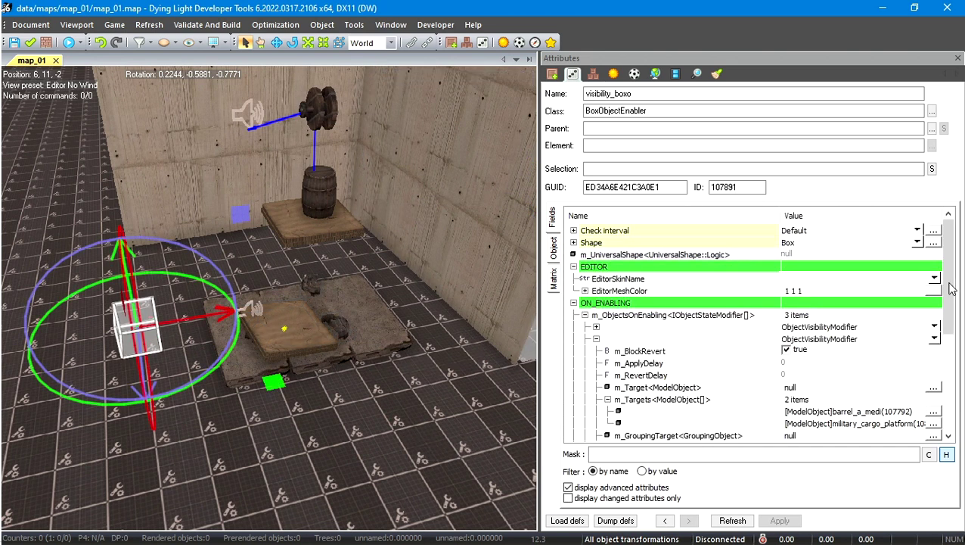
mouse_move(951, 311)
mouse_down()
mouse_move(952, 342)
mouse_move(954, 329)
mouse_up()
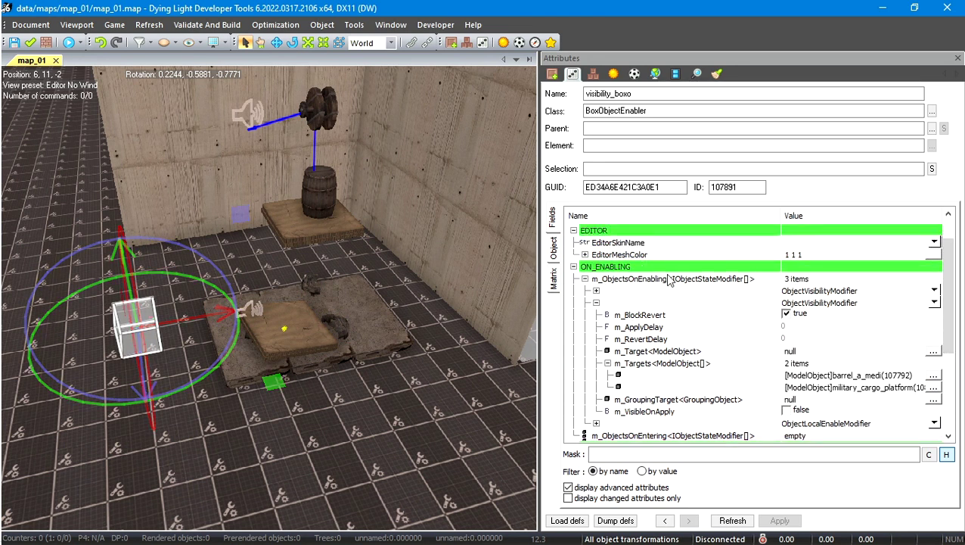
click(596, 291)
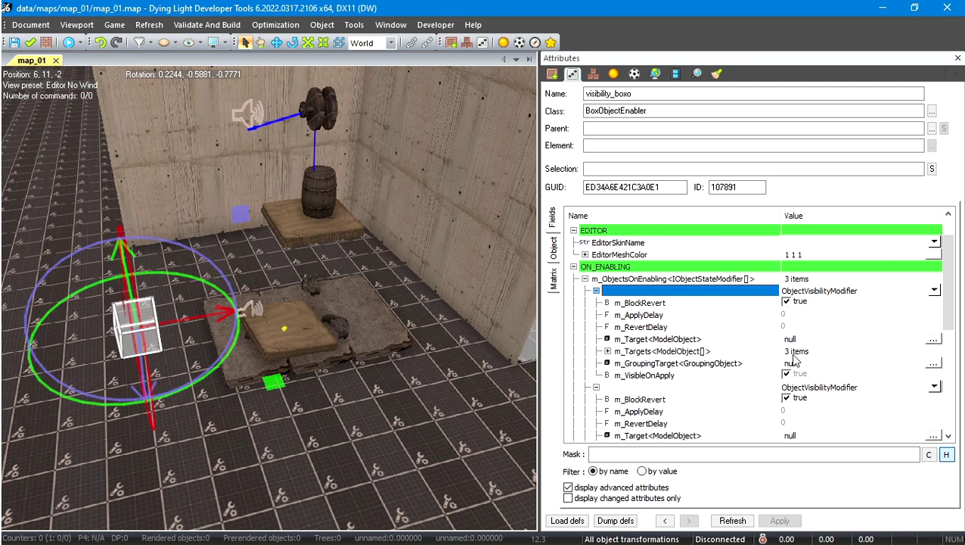
click(609, 352)
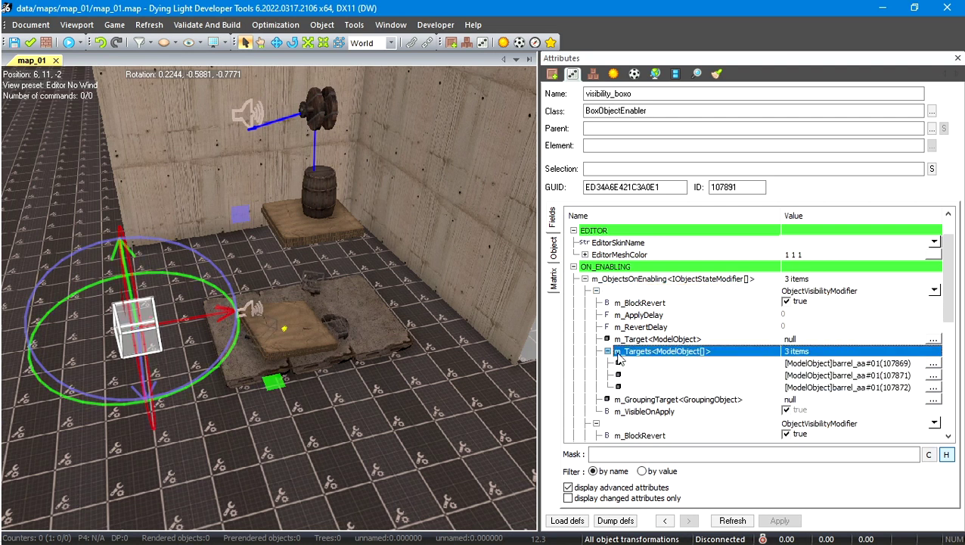
Step: Check which barrel pieces the first modifier targets and add the lower military_cargo_platform to its m_Targets
click(834, 364)
click(830, 378)
click(832, 400)
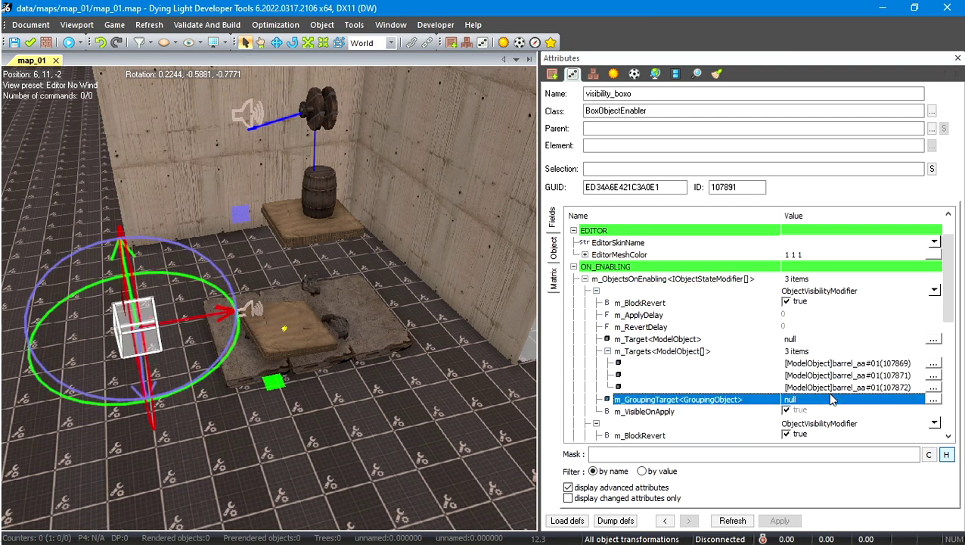
click(831, 366)
scroll(307, 308, up, 3)
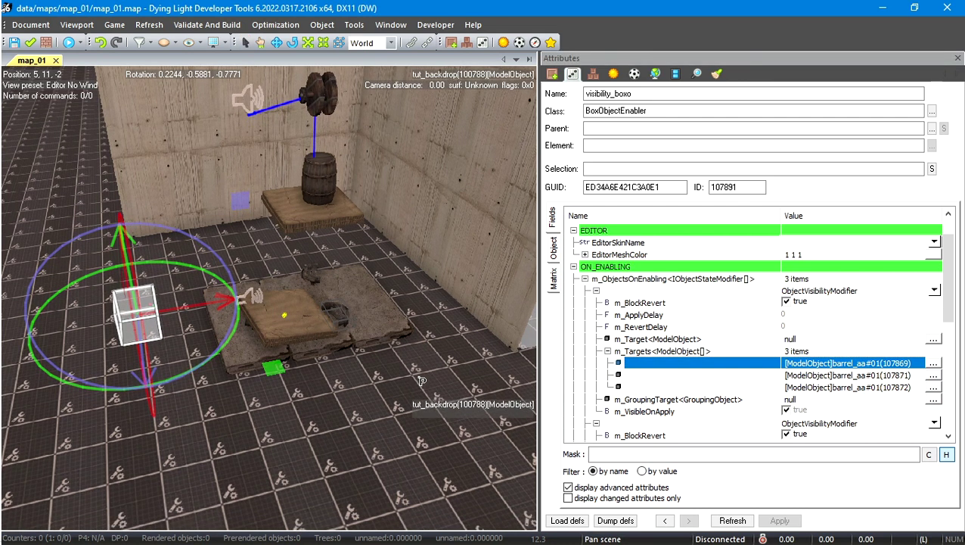
right_click(308, 307)
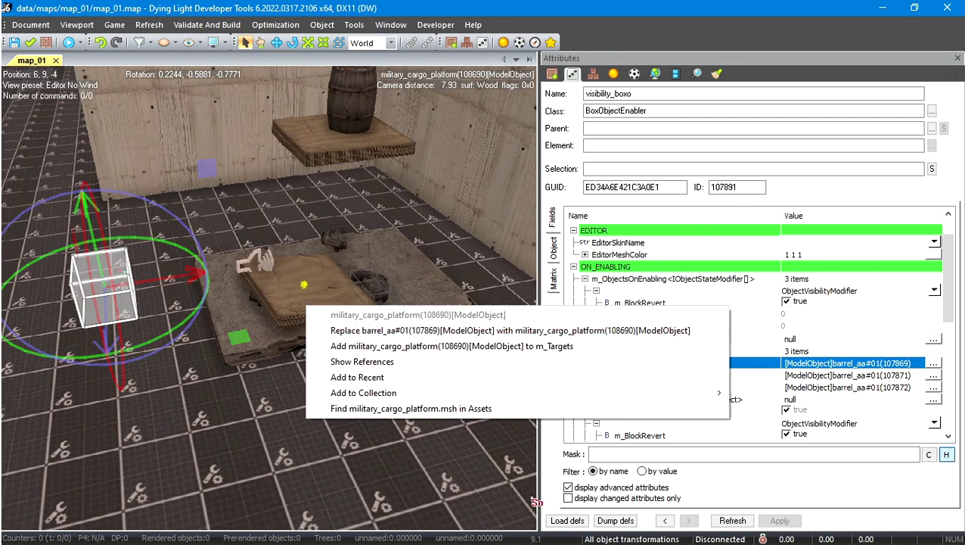
click(858, 349)
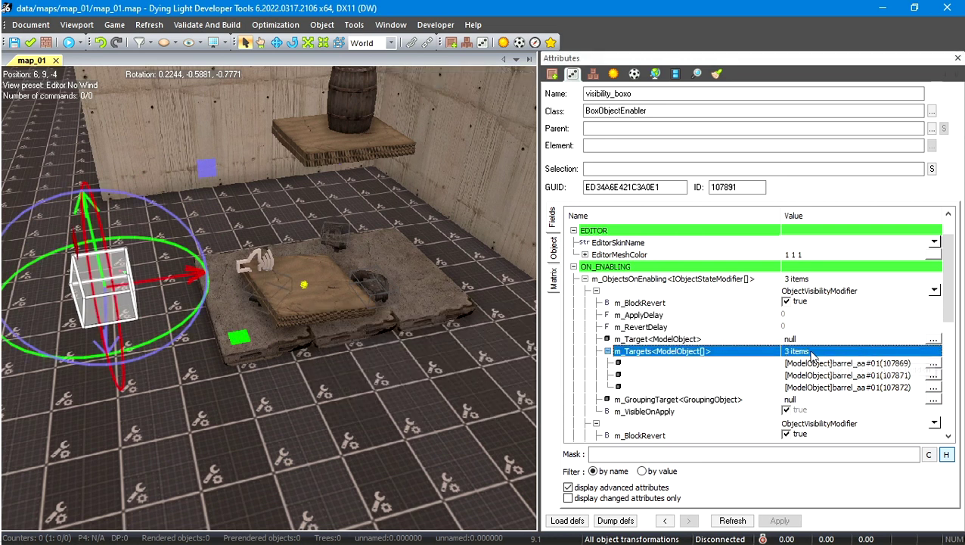
right_click(325, 306)
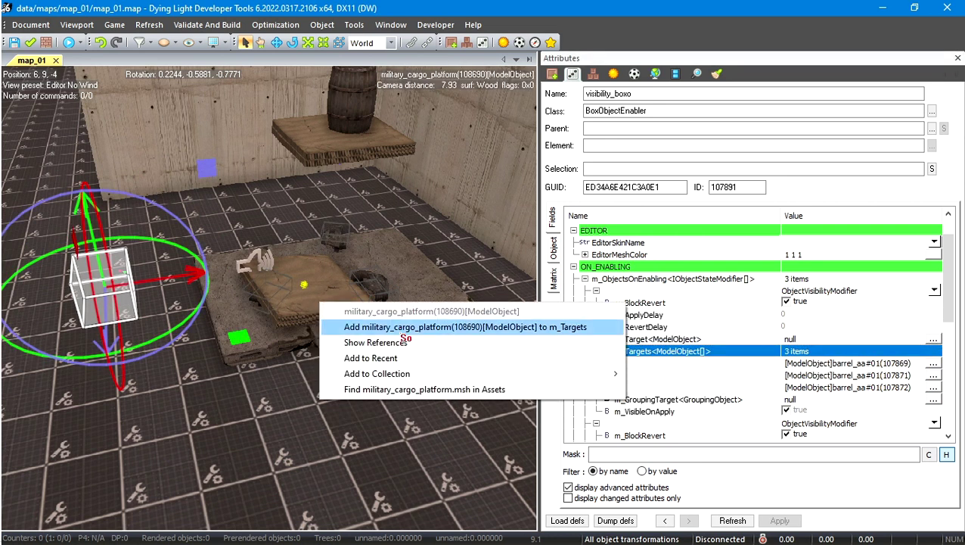
click(402, 329)
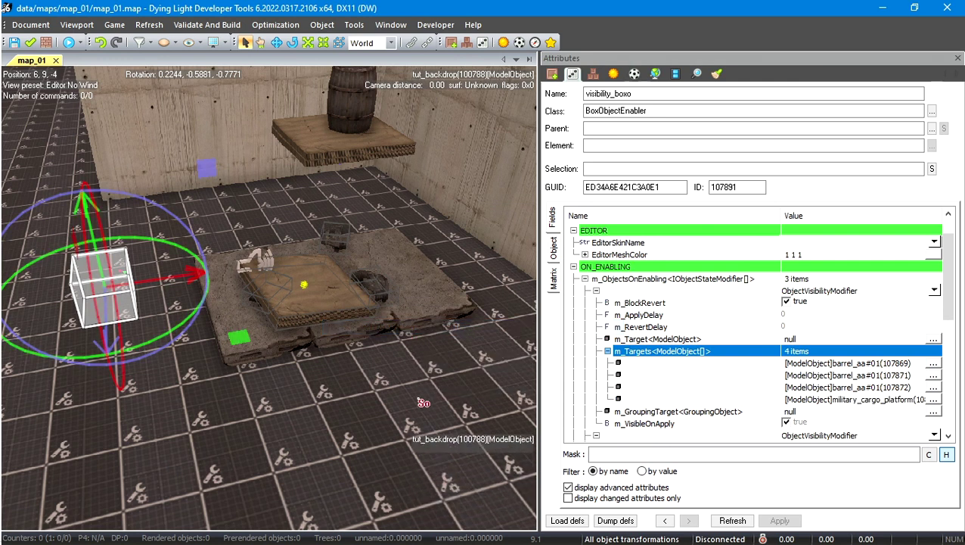
Step: Examine the second ObjectVisibilityModifier's targets on visibility_boxo and compare them with the hanging barrel and platform in the scene
scroll(413, 409, down, 3)
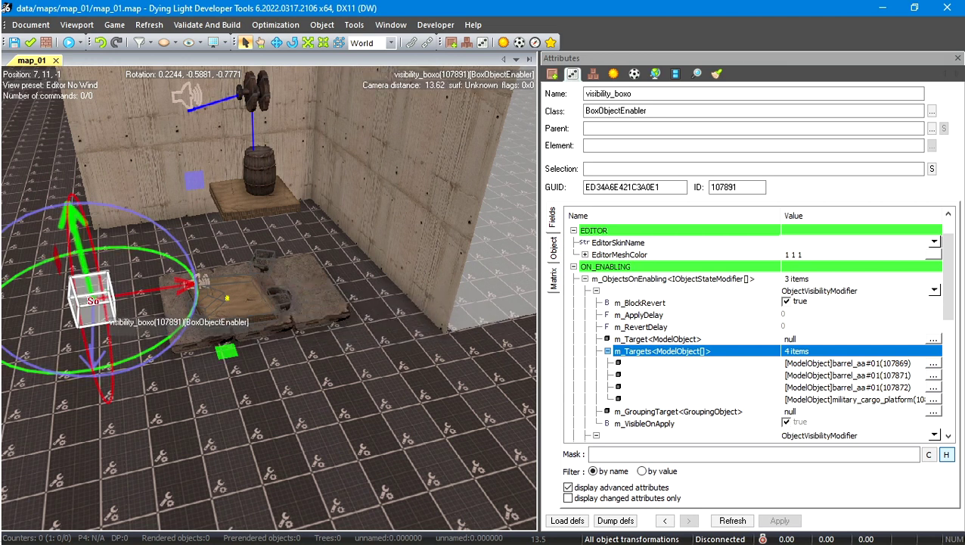
middle_drag(400, 408, 420, 390)
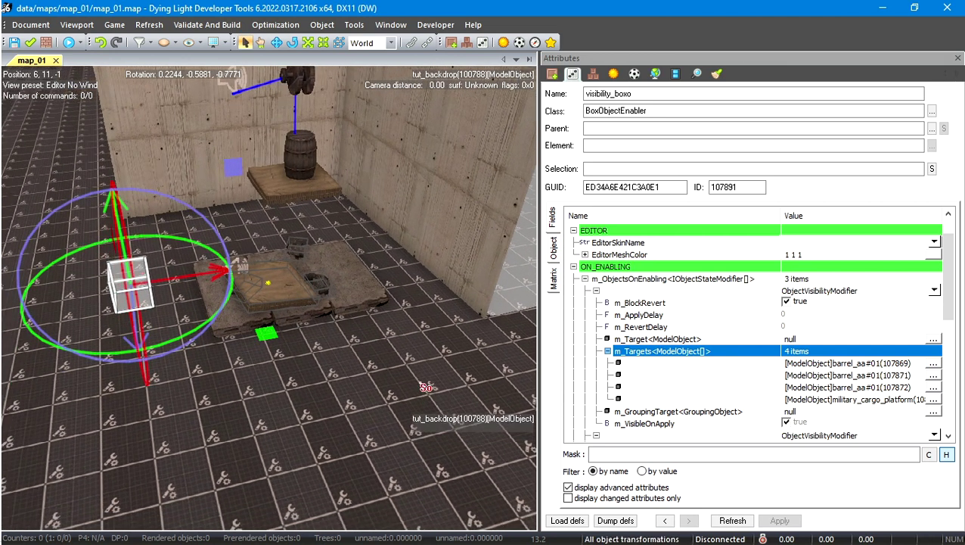
click(597, 291)
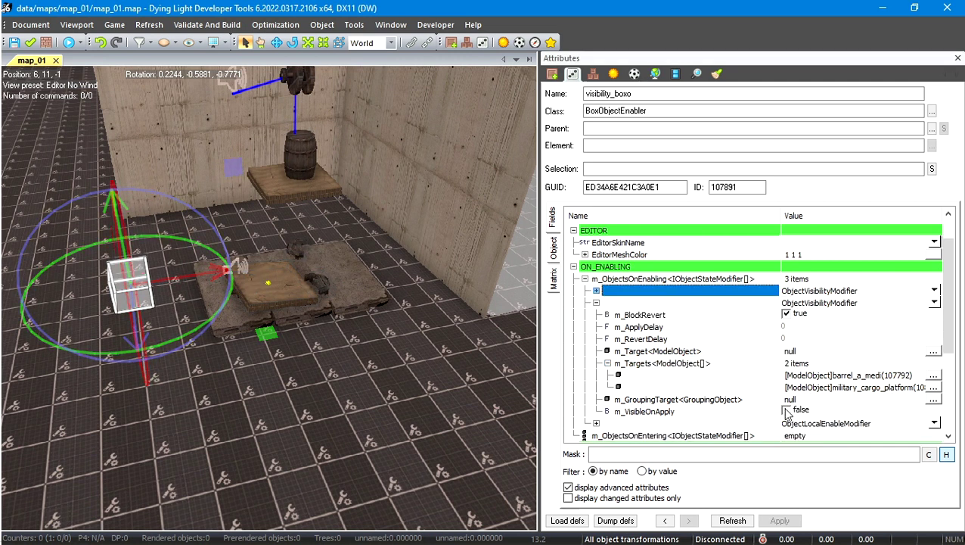
click(805, 376)
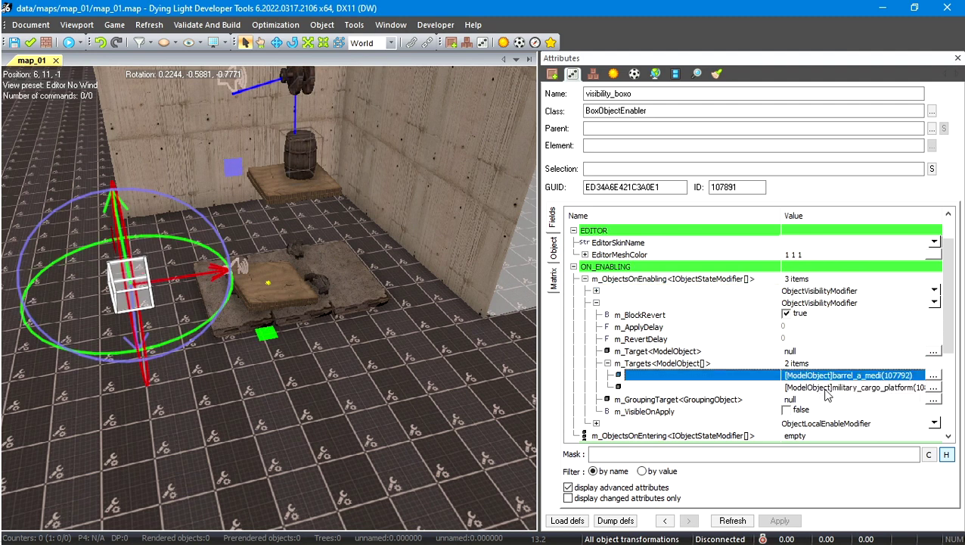
click(827, 388)
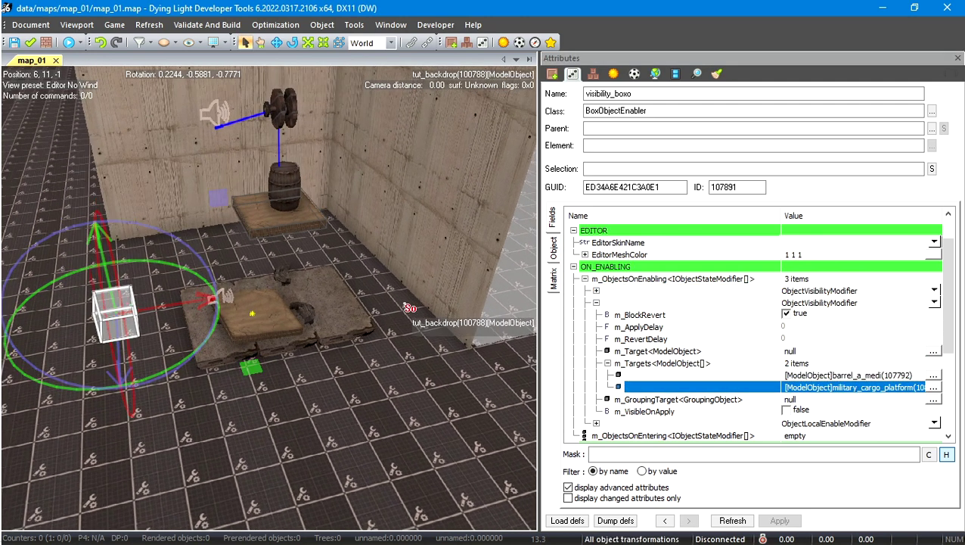
scroll(378, 339, up, 1)
scroll(408, 398, up, 3)
mouse_move(333, 393)
middle_down()
mouse_move(345, 382)
mouse_move(335, 391)
middle_up()
alt+middle_drag(272, 284, 346, 408)
middle_drag(345, 450, 365, 440)
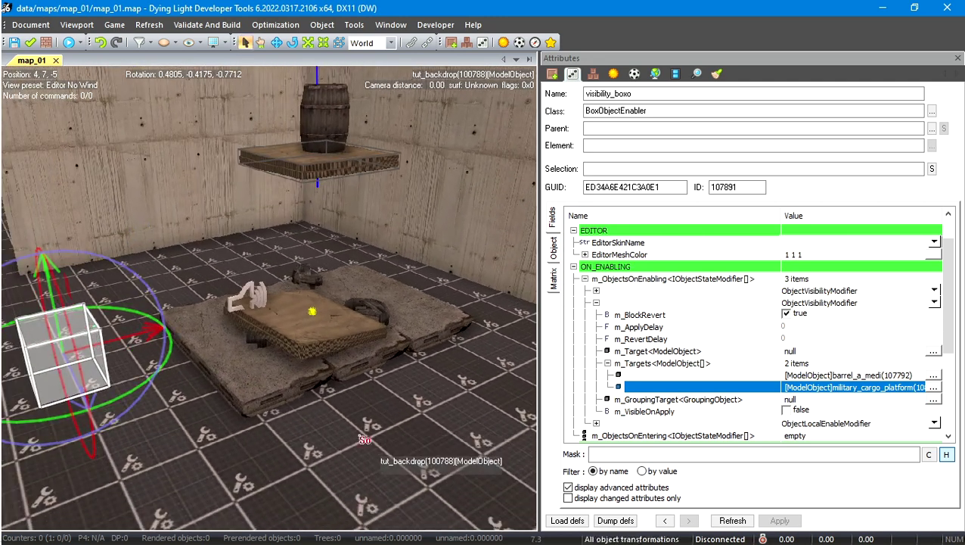
Step: Review the target objects of visibility_boxo's ObjectLocalEnableModifier
click(45, 364)
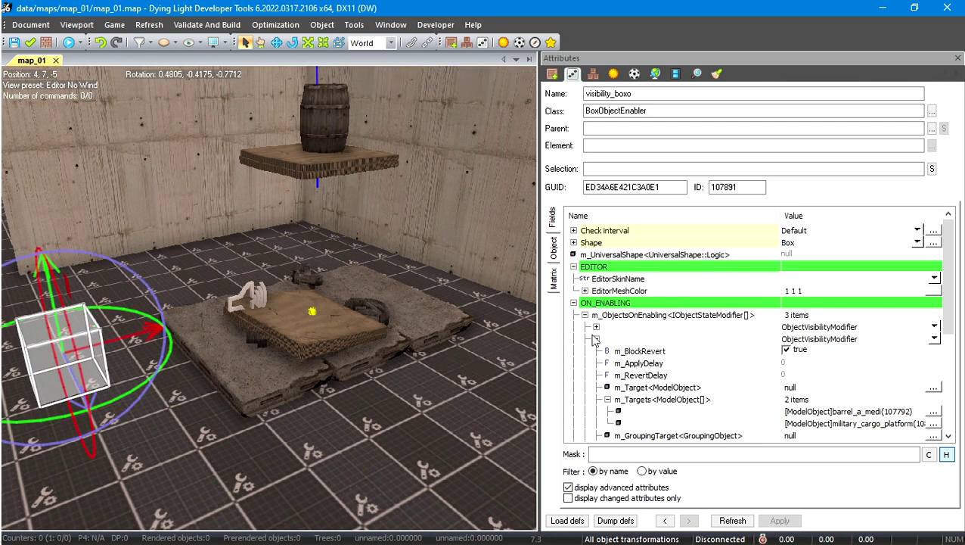
double_click(609, 342)
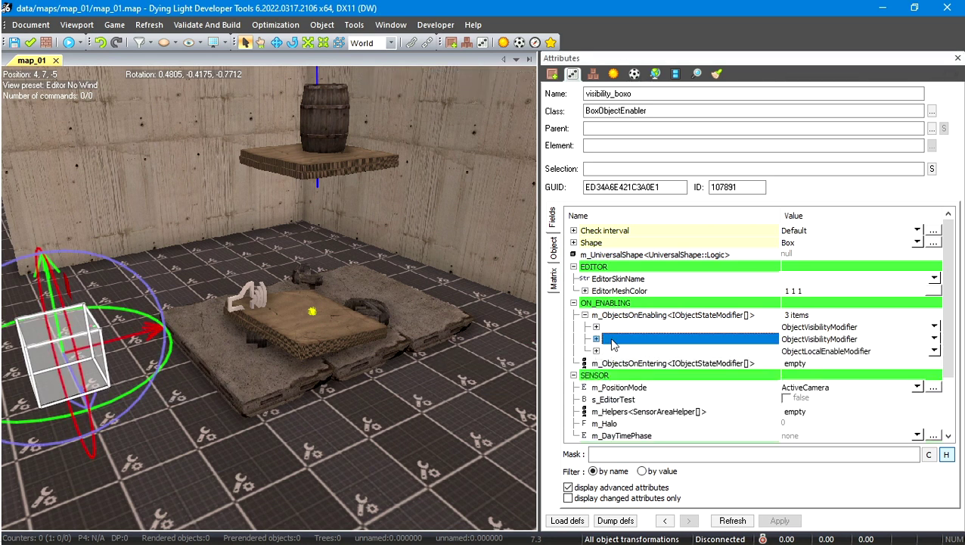
double_click(735, 351)
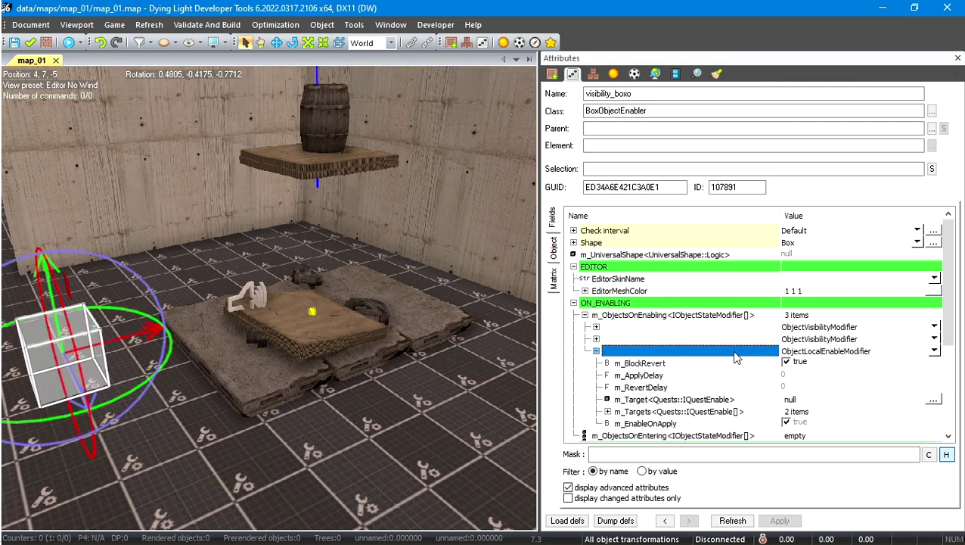
drag(948, 328, 948, 368)
double_click(635, 340)
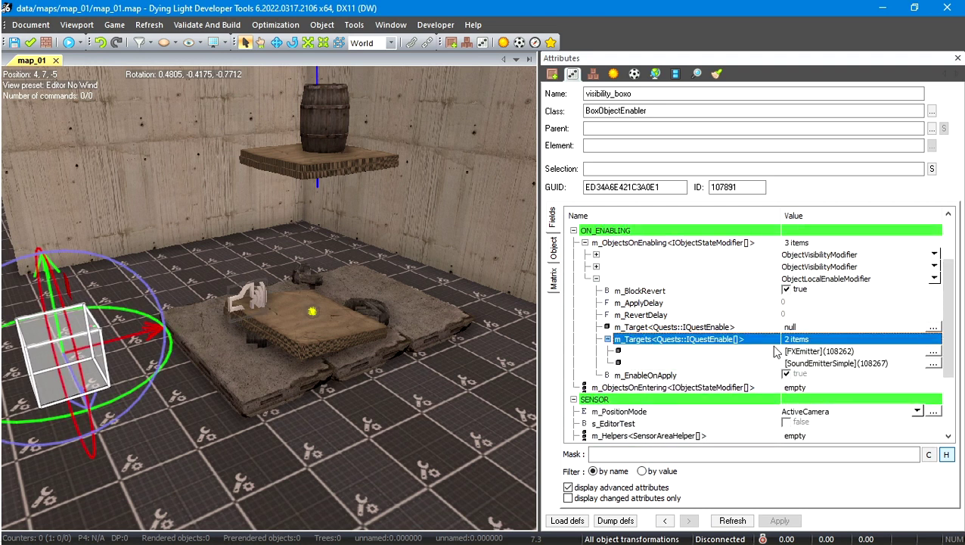
click(810, 353)
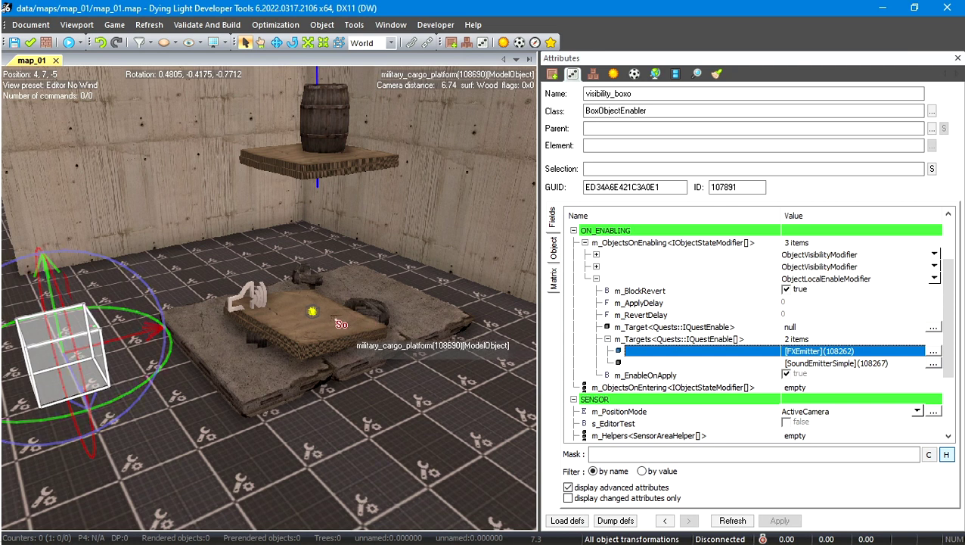
click(819, 365)
Step: Select the lever wheel and check its m_Targets, locating the targeted SoundEmitterSimple in the scene
middle_drag(413, 241, 460, 290)
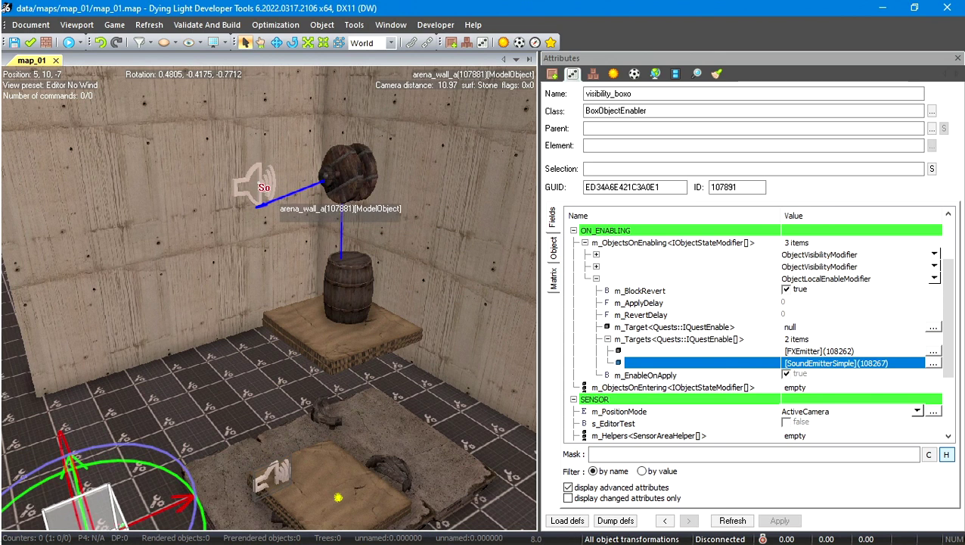
middle_drag(340, 358, 335, 306)
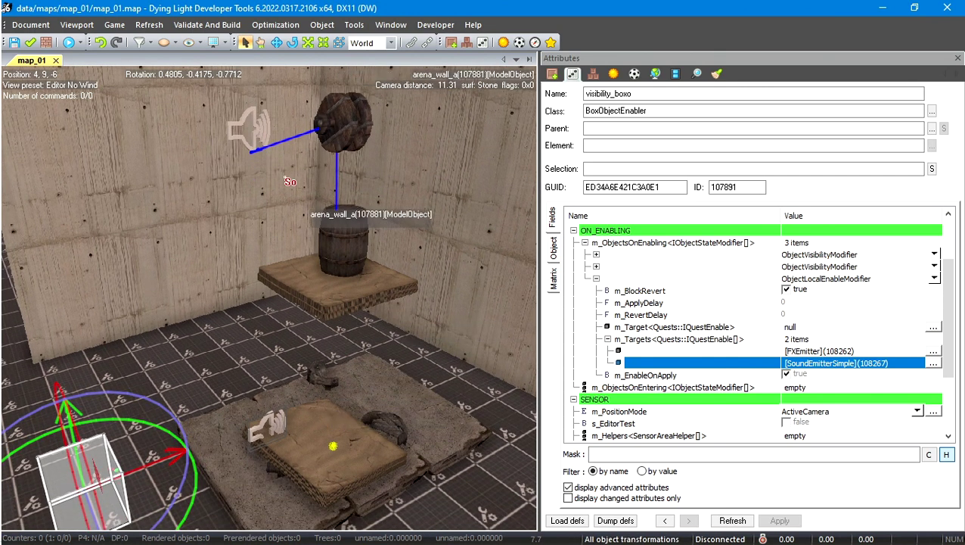
click(263, 142)
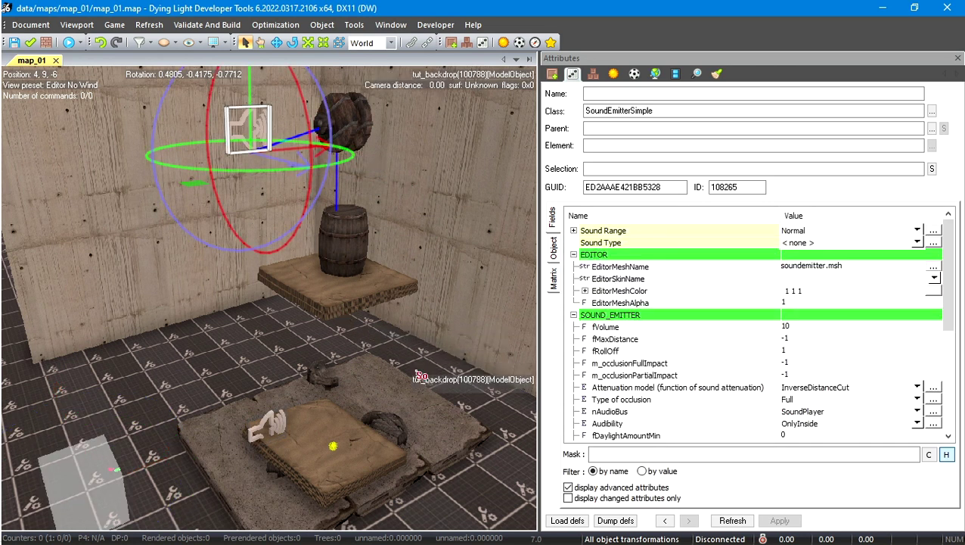
click(358, 132)
key(f)
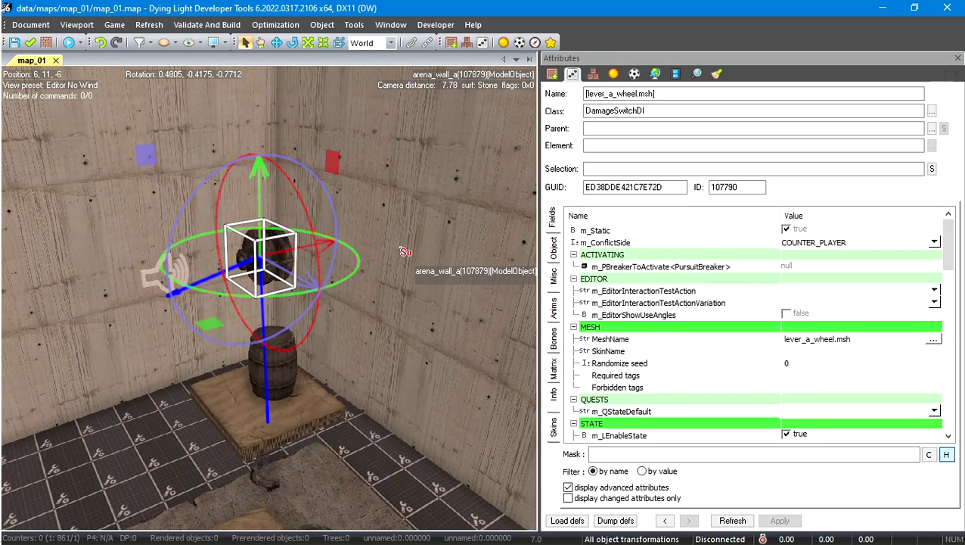
drag(952, 243, 957, 286)
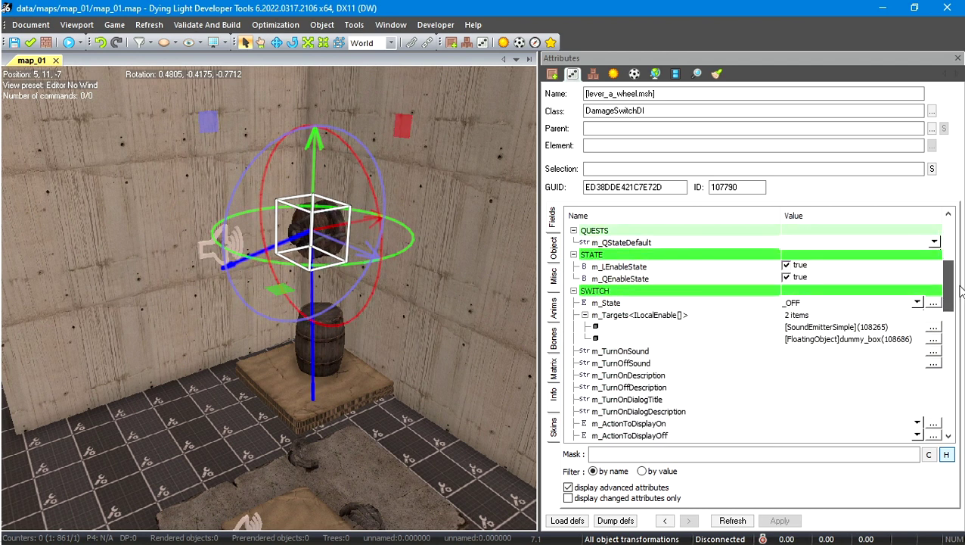
click(839, 328)
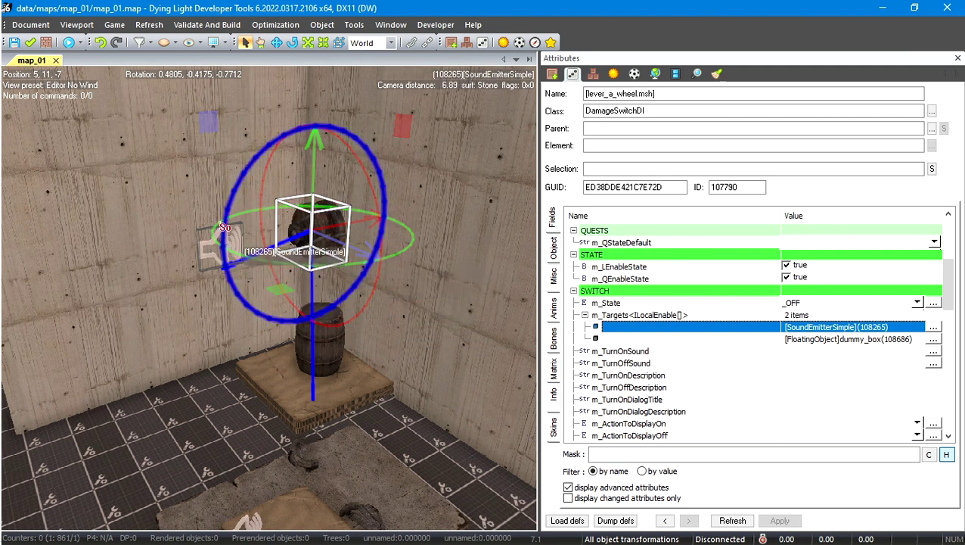
scroll(220, 229, up, 3)
scroll(219, 233, down, 1)
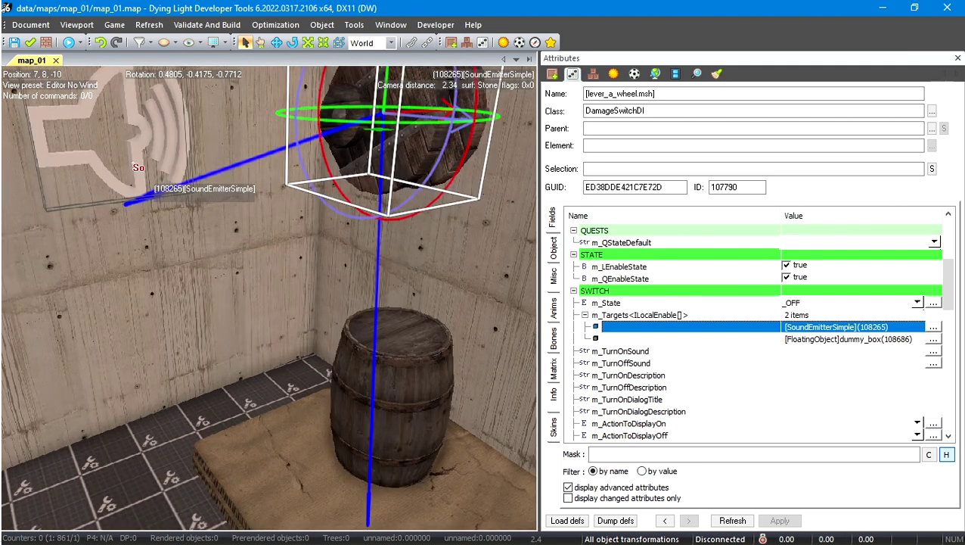
Step: Select the SoundEmitterSimple beside the lever wheel and preview its sound with the Test attribute
click(130, 166)
scroll(772, 321, down, 1)
scroll(772, 325, down, 5)
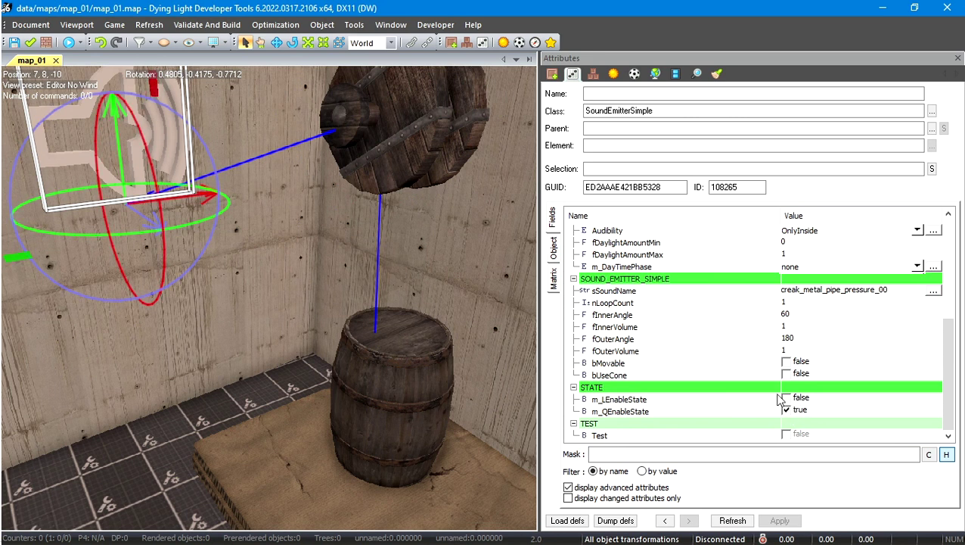
click(786, 434)
click(787, 435)
click(787, 434)
click(786, 435)
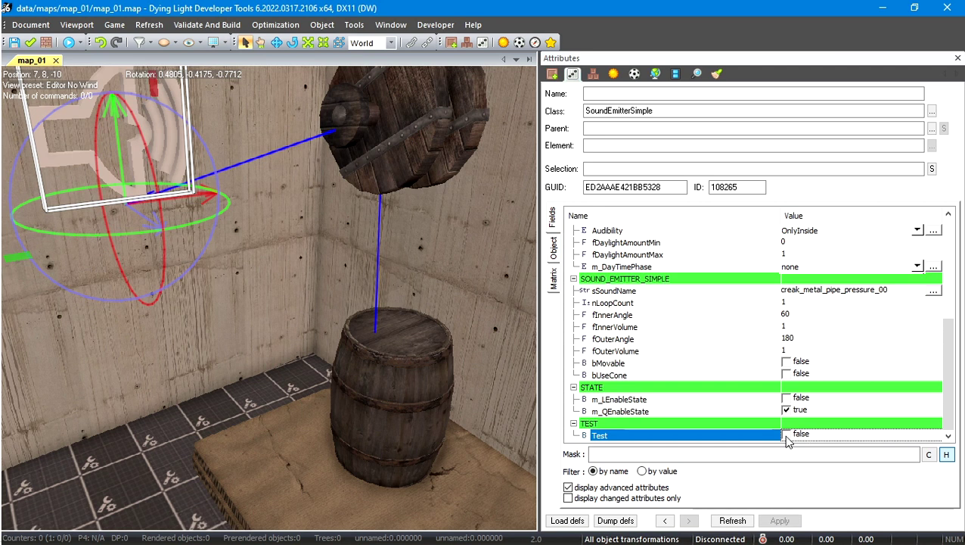
Step: Find explosion sounds for this emitter's sSoundName and assign explosion_gas_bottle_big_00
drag(950, 419, 960, 319)
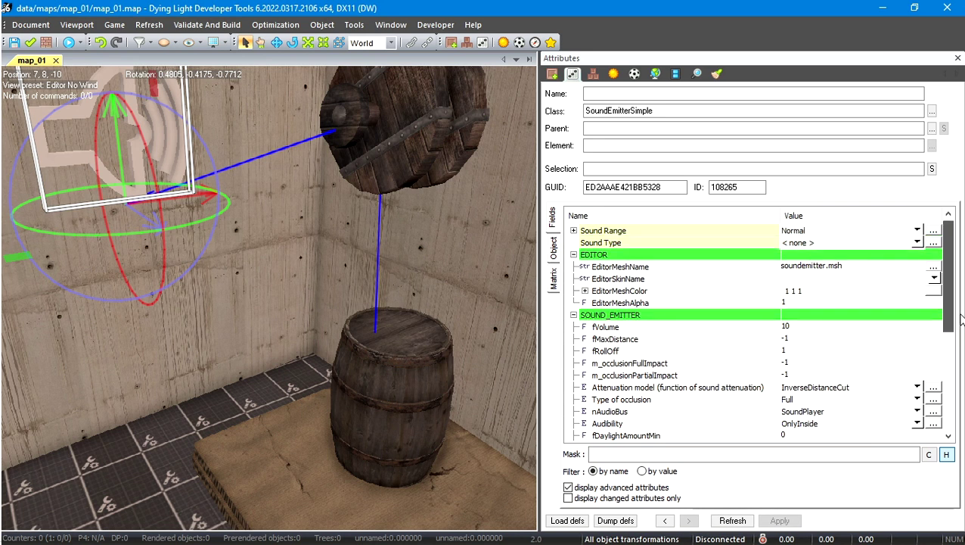
drag(961, 296, 960, 298)
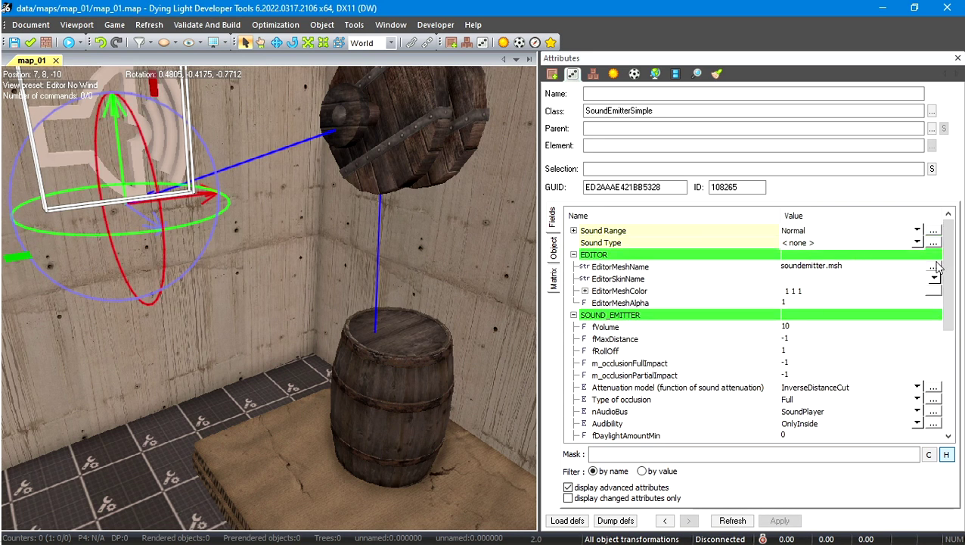
drag(953, 261, 955, 300)
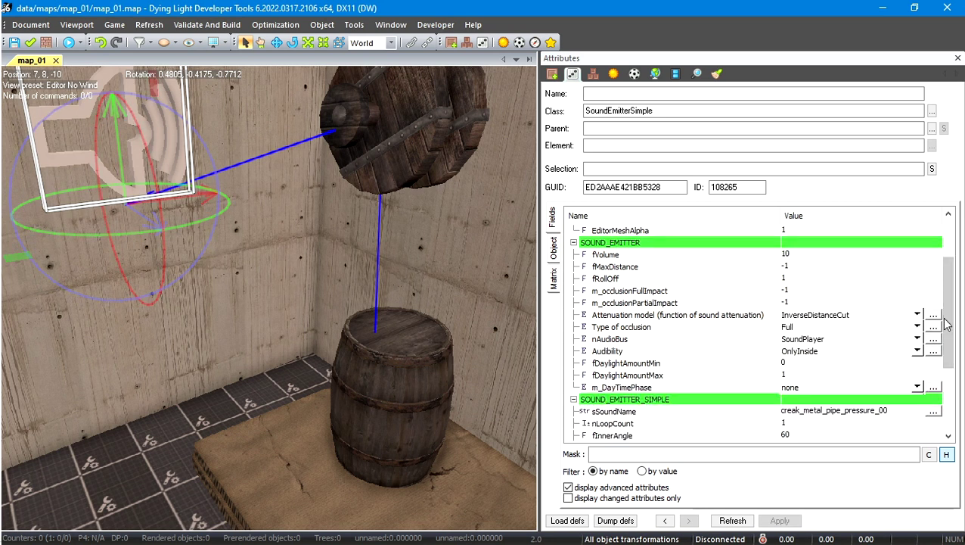
scroll(933, 294, down, 4)
click(932, 292)
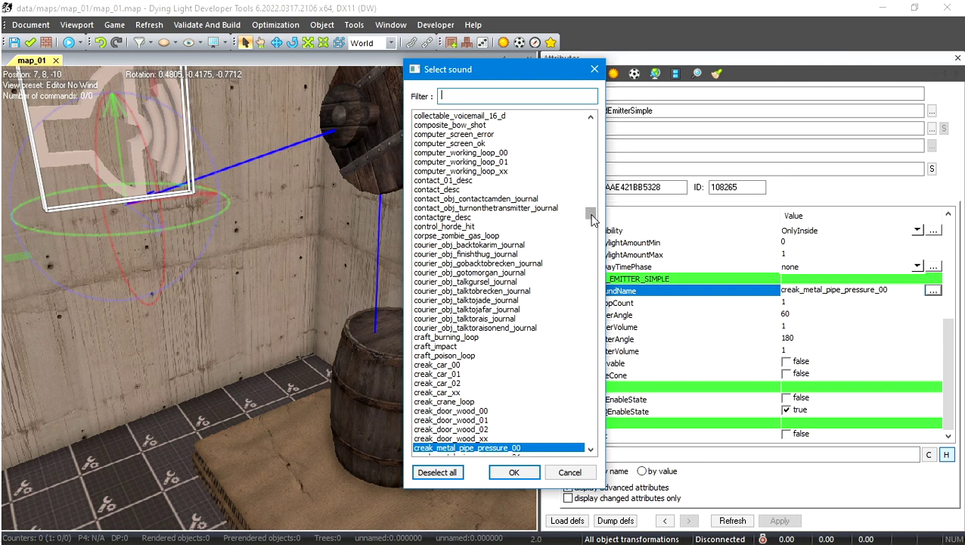
drag(591, 214, 591, 217)
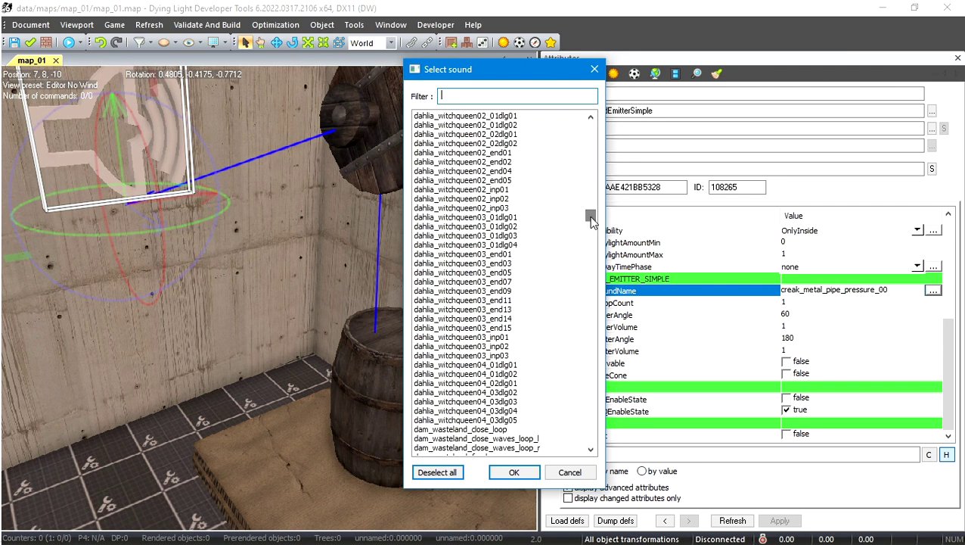
click(462, 93)
text(explosion)
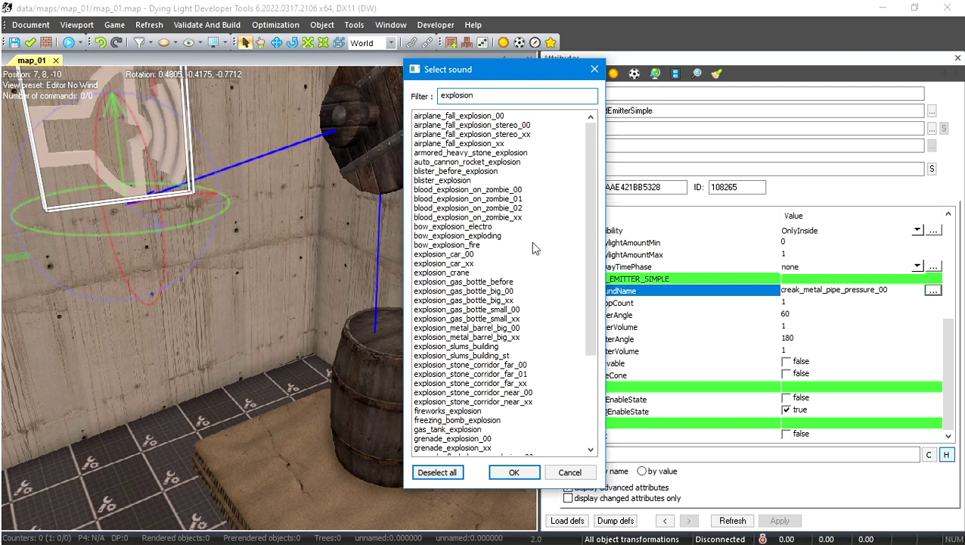
click(508, 292)
click(515, 473)
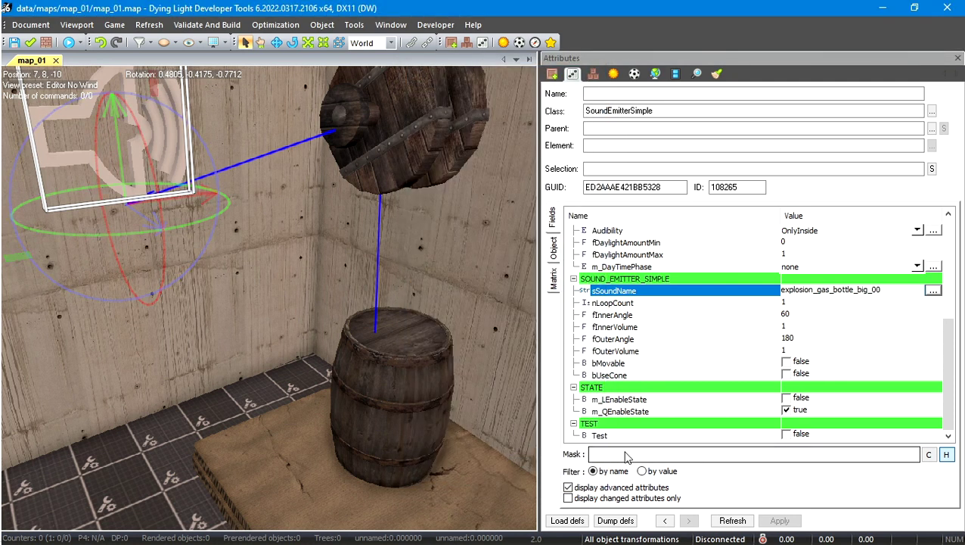
Step: Preview the newly assigned explosion sound with the Test attribute and switch the test off
click(786, 434)
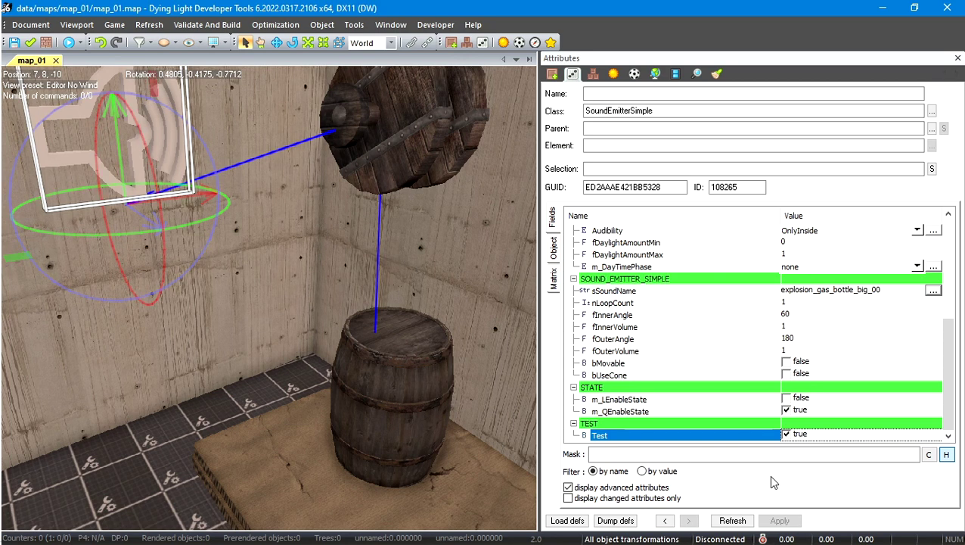
click(786, 434)
scroll(327, 334, down, 10)
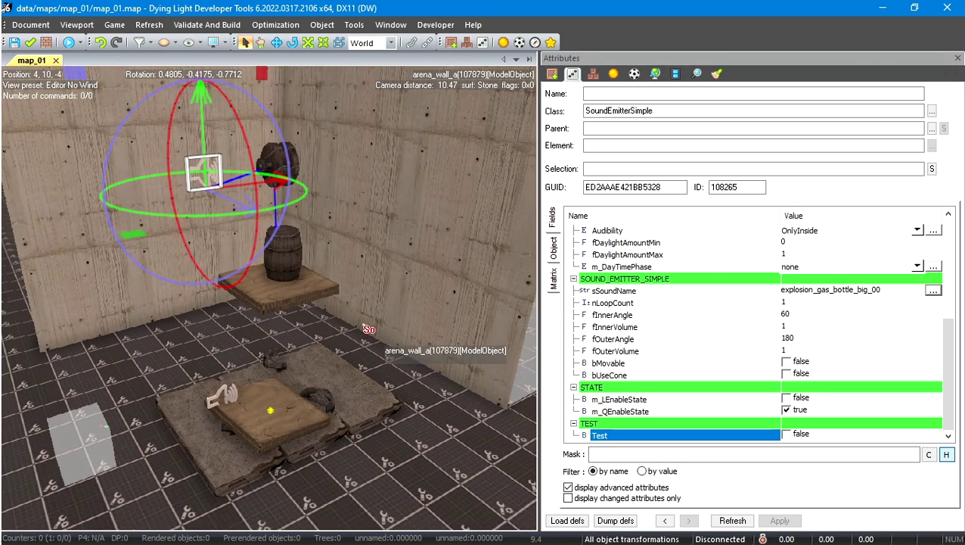
key(a)
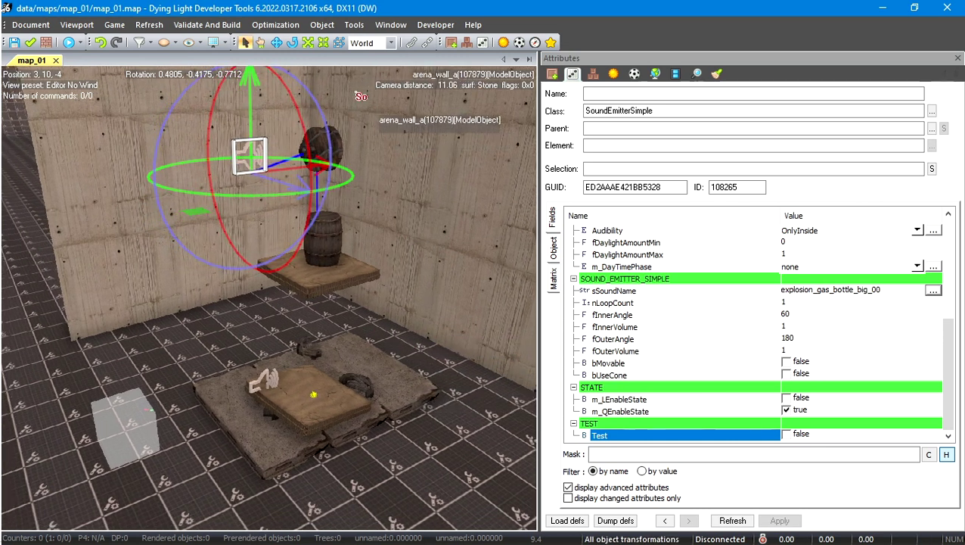
middle_drag(424, 375, 356, 382)
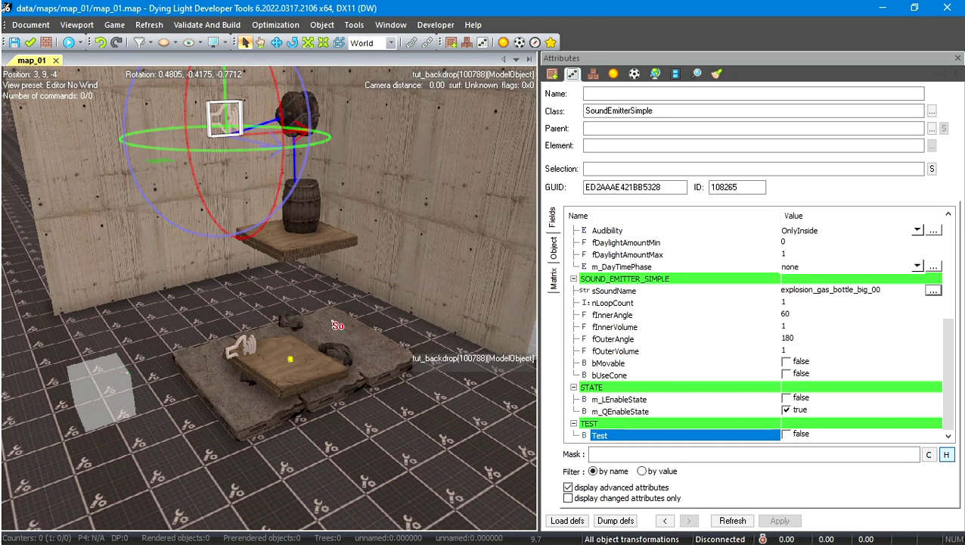
Step: Examine the hanging cargo platform, its parent dummy_box FloatingObject and the barrel pieces and platform on the slabs below
click(339, 247)
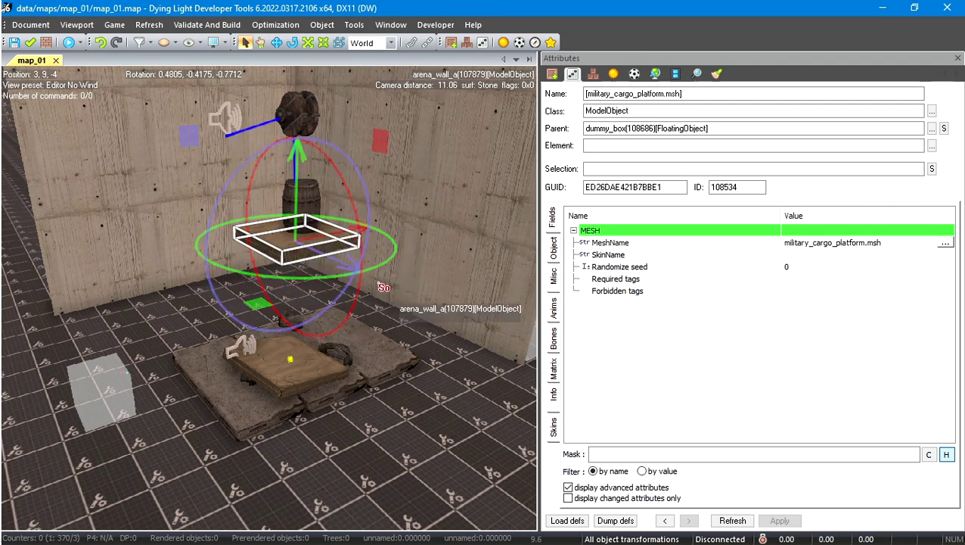
scroll(382, 287, up, 10)
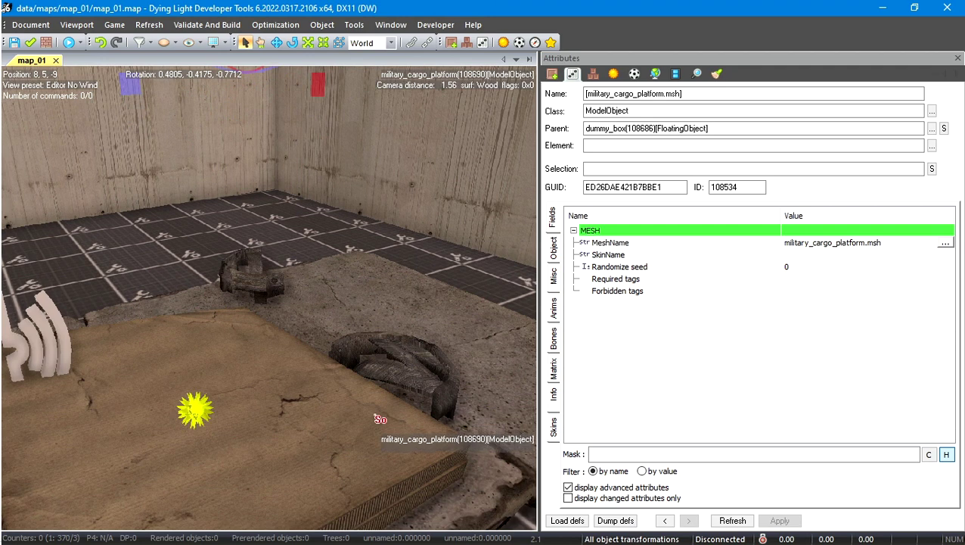
scroll(377, 418, down, 3)
click(267, 214)
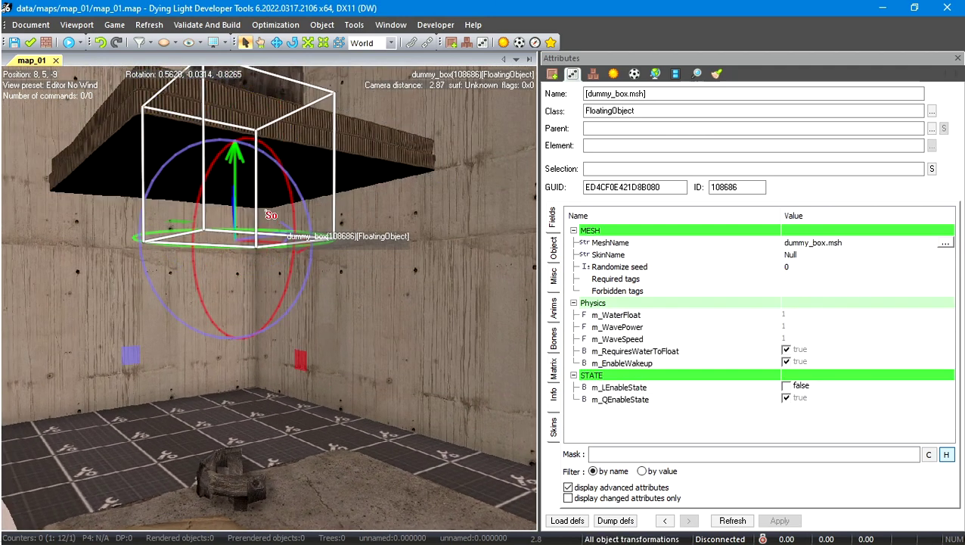
scroll(283, 250, up, 3)
scroll(318, 393, down, 3)
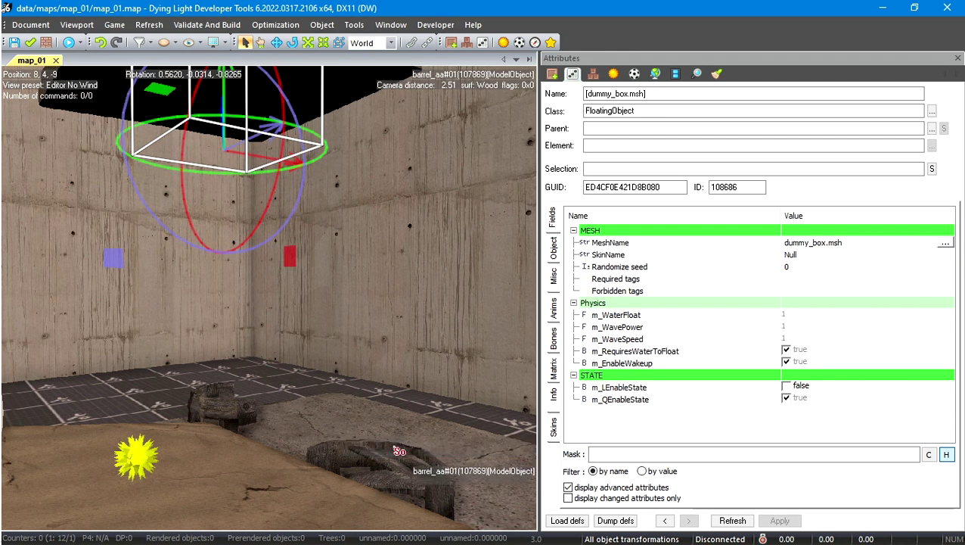
scroll(399, 453, up, 2)
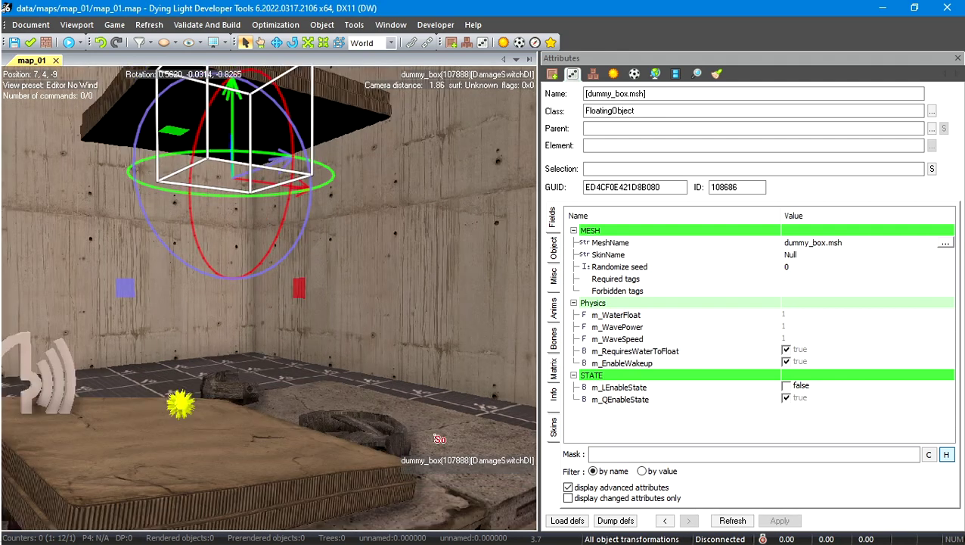
click(438, 439)
scroll(432, 421, up, 3)
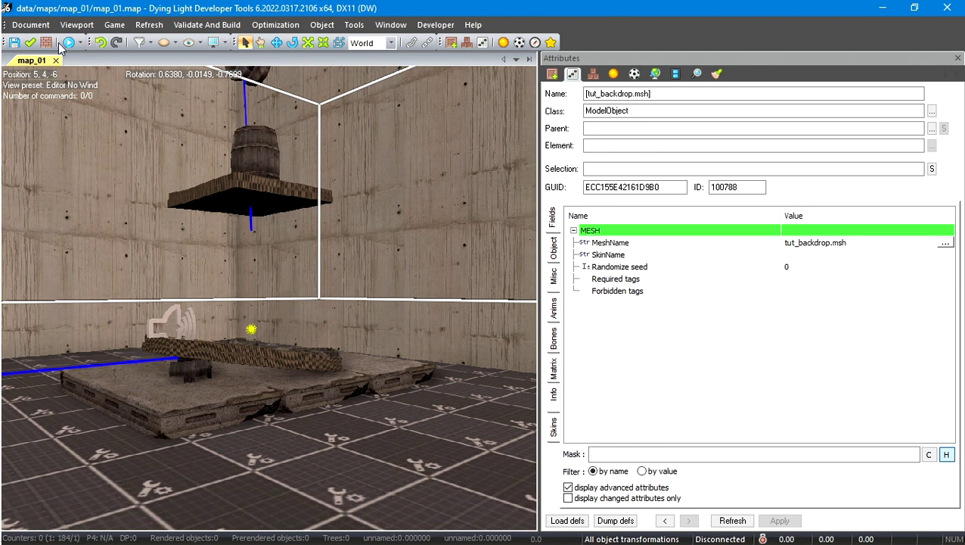
Step: Run the map in the game and give the player Bundle_Pistol_A from the Cheat Items Supply
click(67, 43)
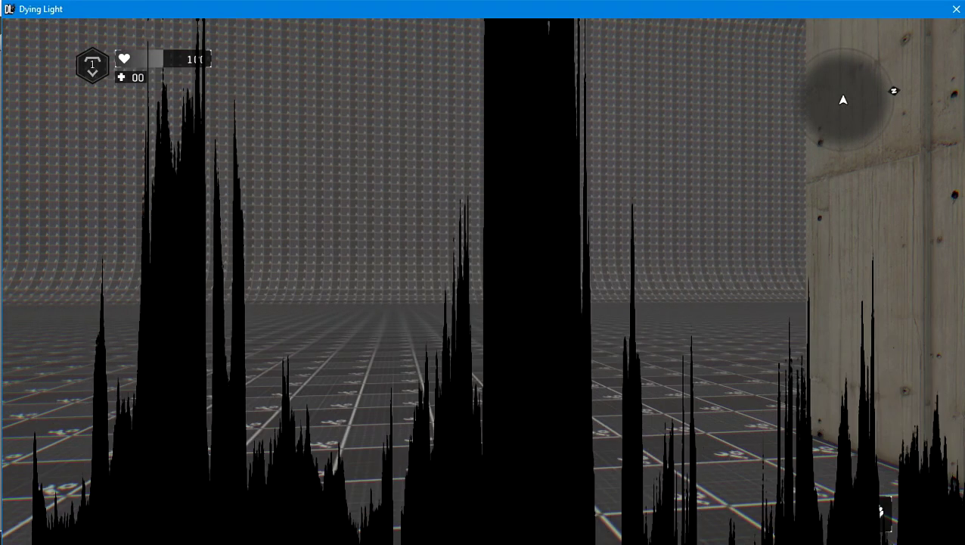
key(Escape)
key(Up)
key(Return)
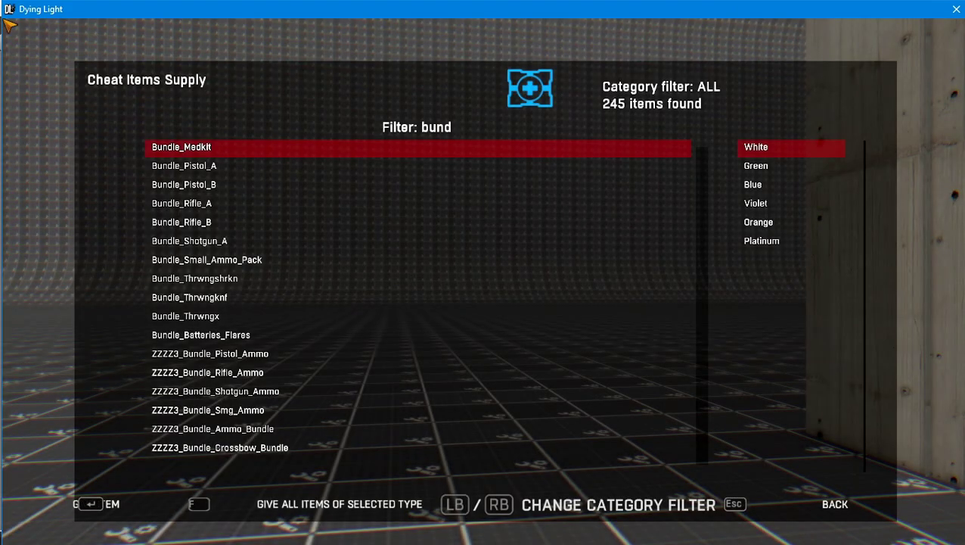
key(Down)
key(Return)
key(Escape)
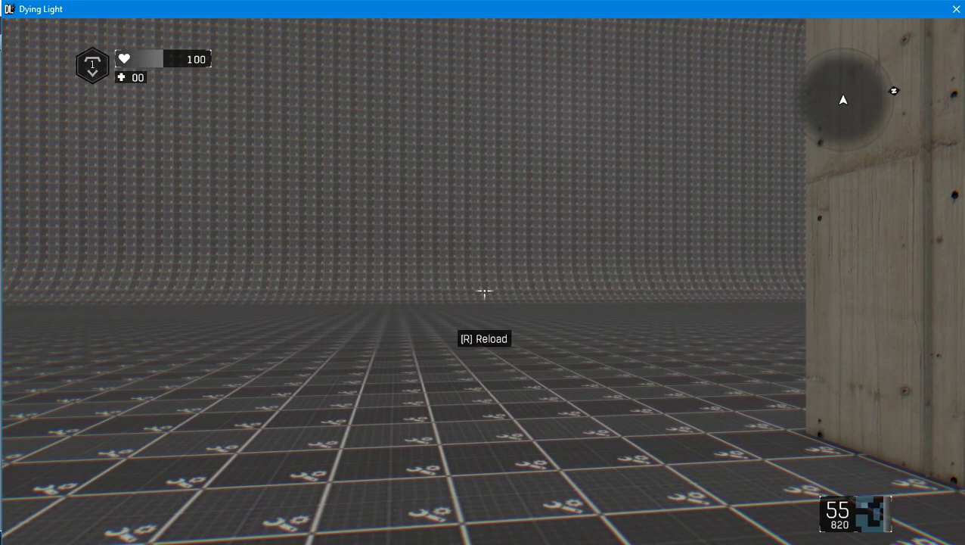
Step: Play-test the wheel trap with a weapon and inspect the fallen platform and barrel pieces on the slabs
key(r)
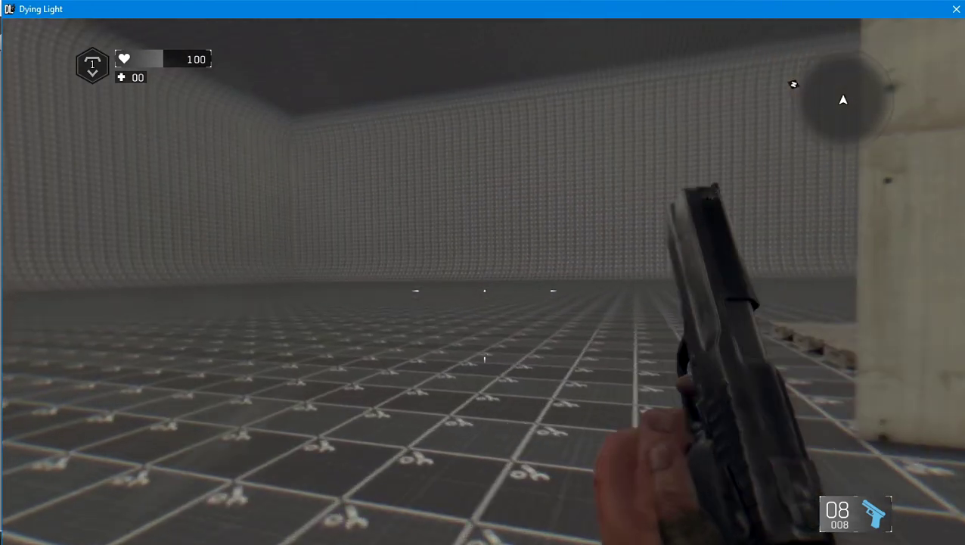
key(a)
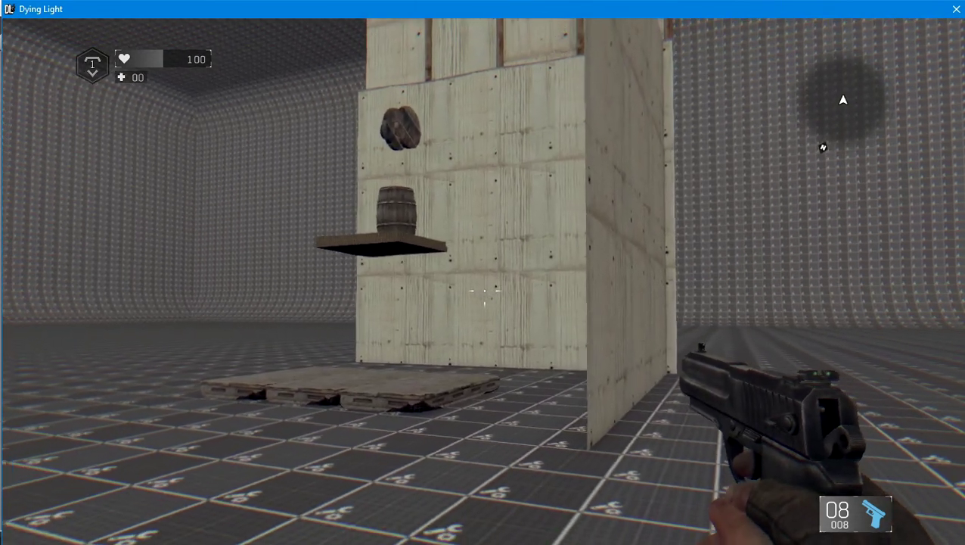
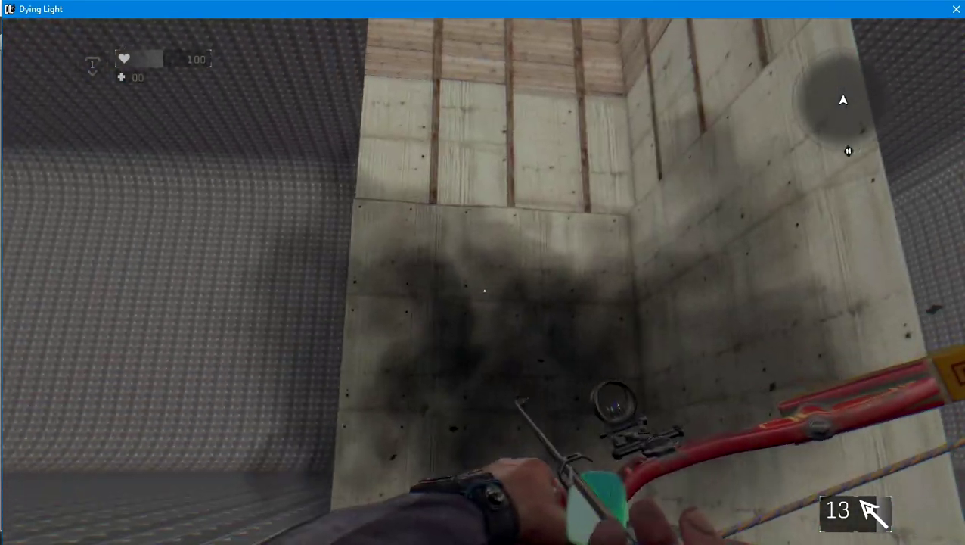
key(s)
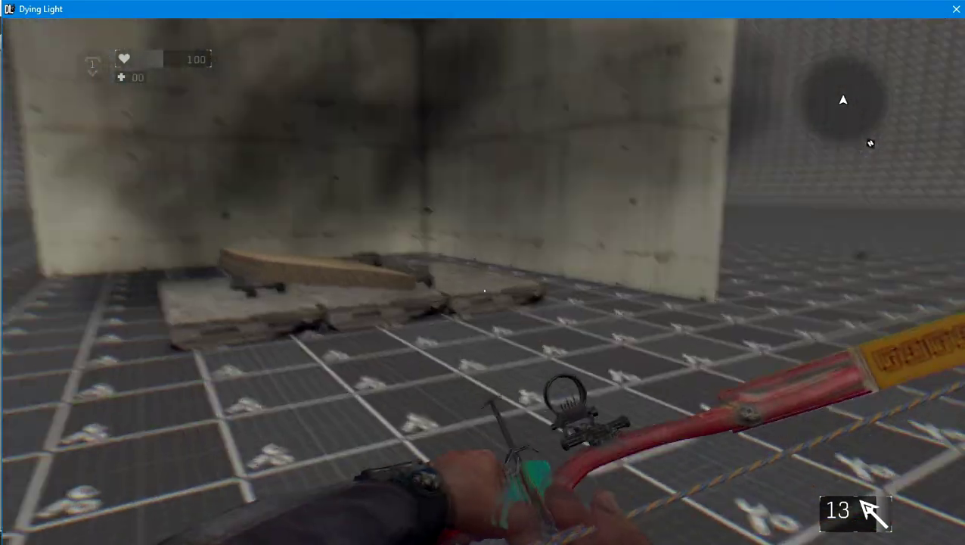
Step: Switch back to the map editor and select the lever wheel above the hanging barrel
key(alt+Tab)
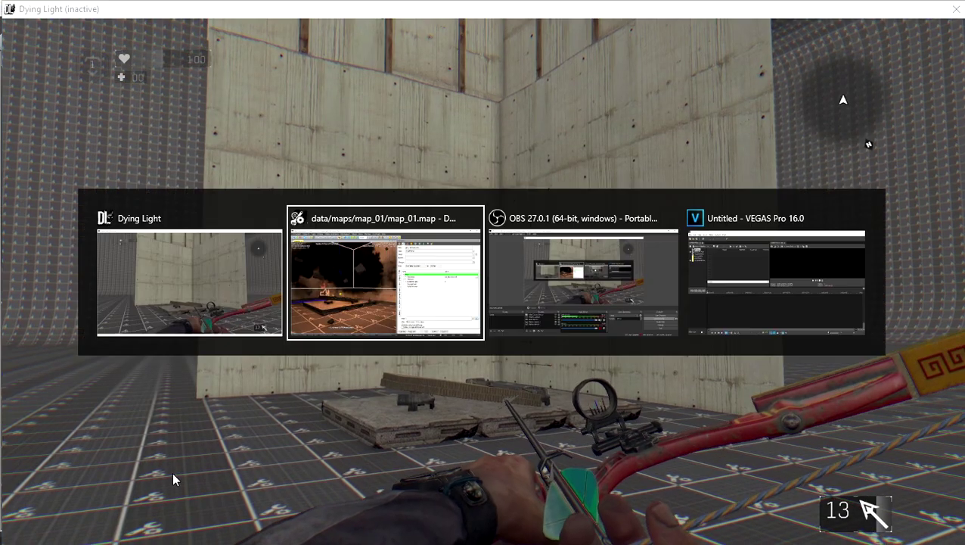
middle_drag(249, 198, 249, 227)
click(163, 243)
click(252, 249)
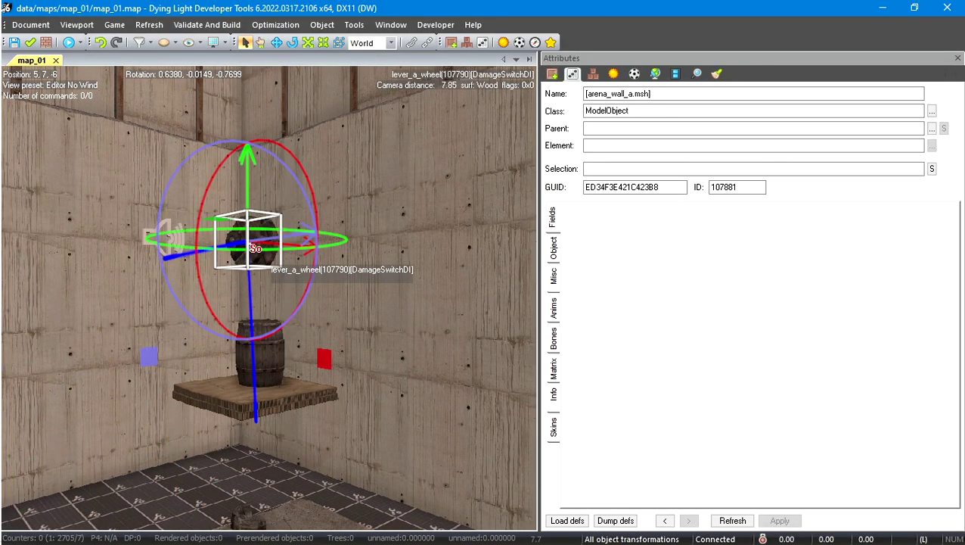
Step: Search the data assets for boxo and place a BoxObjectEnabler by the wall beside the lever wheel
right_drag(331, 295, 265, 342)
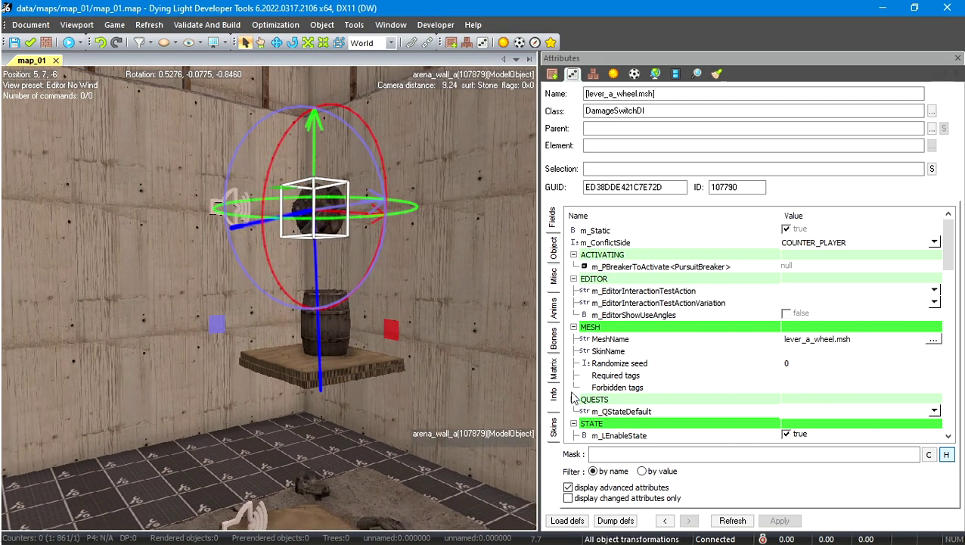
middle_drag(488, 297, 476, 312)
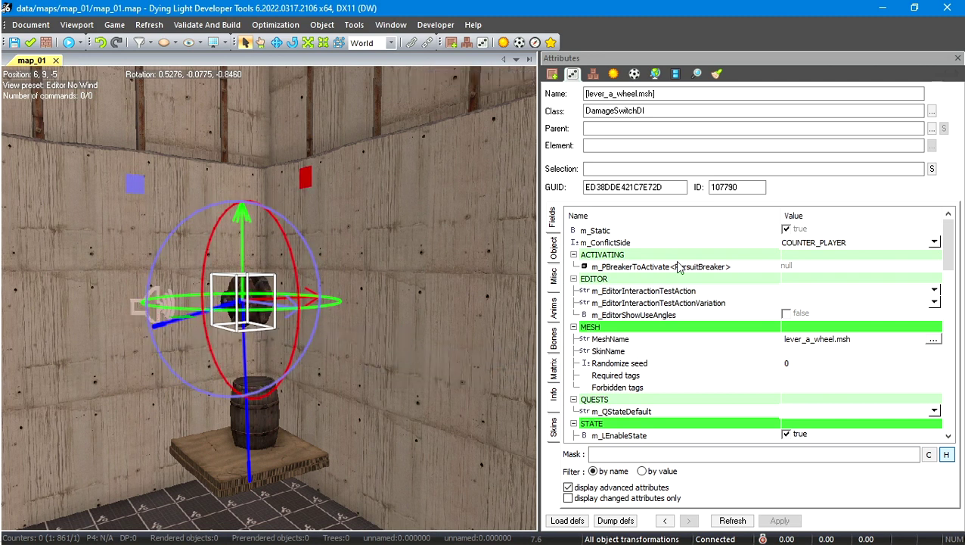
click(593, 73)
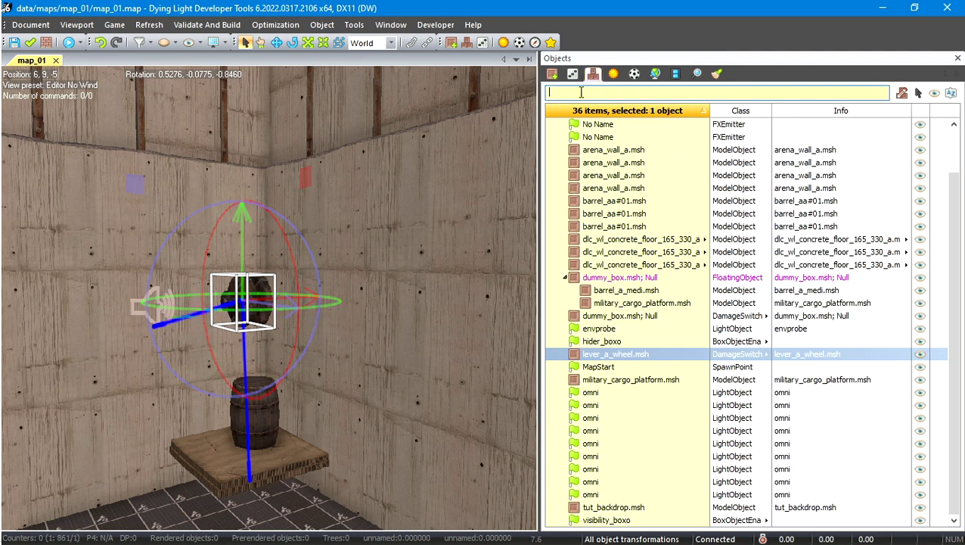
click(553, 74)
text(boxo)
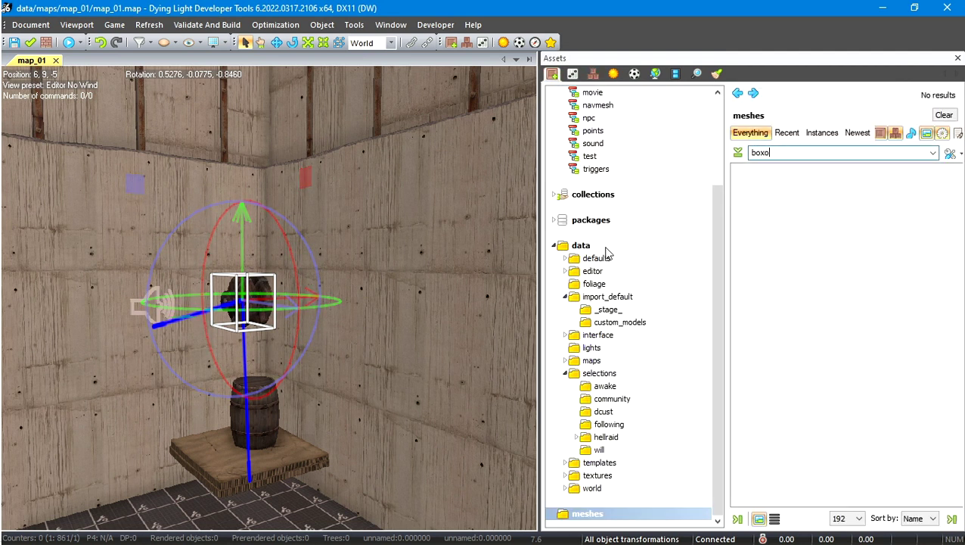
click(606, 248)
click(808, 236)
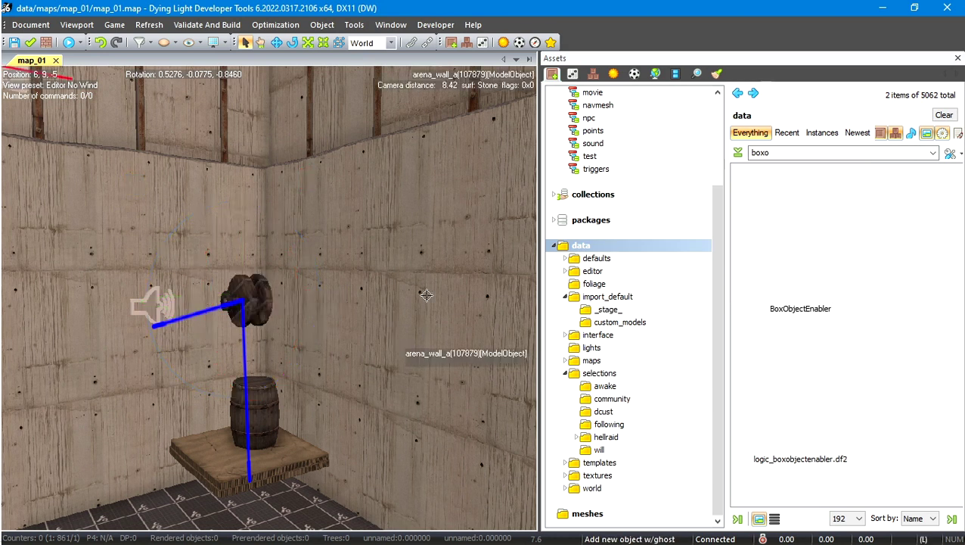
click(406, 310)
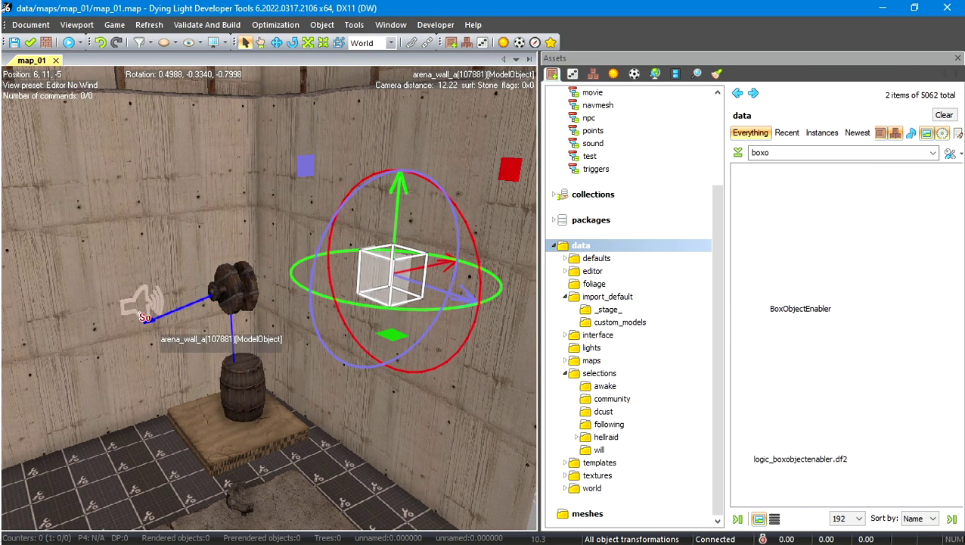
Step: Remove the SoundEmitterSimple object from the lever wheel's m_Targets list
drag(391, 350, 361, 381)
middle_drag(440, 422, 442, 391)
scroll(442, 392, down, 3)
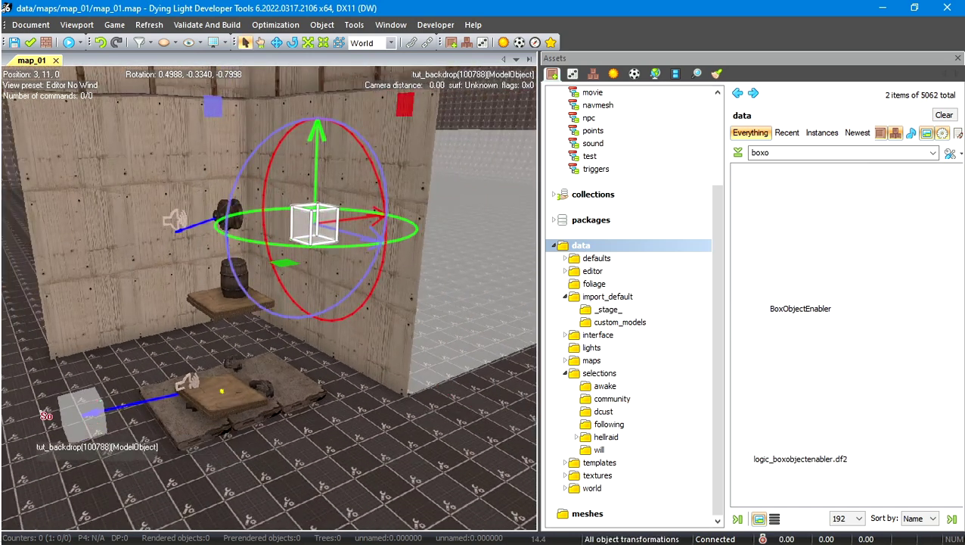
scroll(379, 369, up, 3)
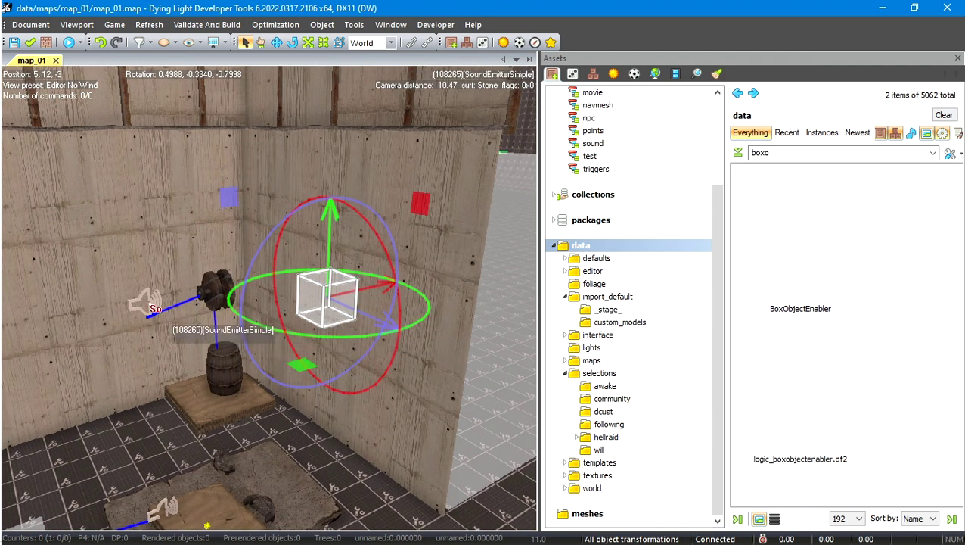
click(216, 292)
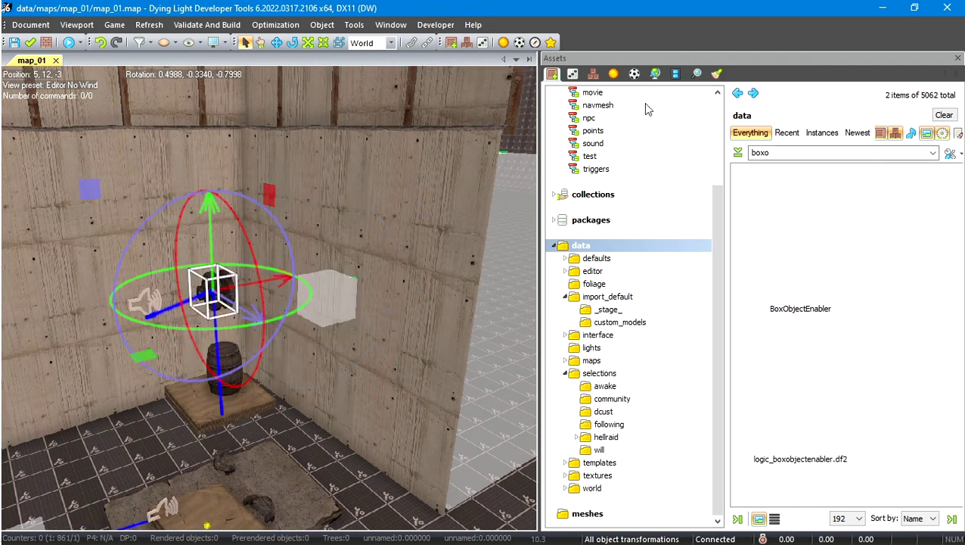
click(572, 75)
scroll(950, 304, down, 5)
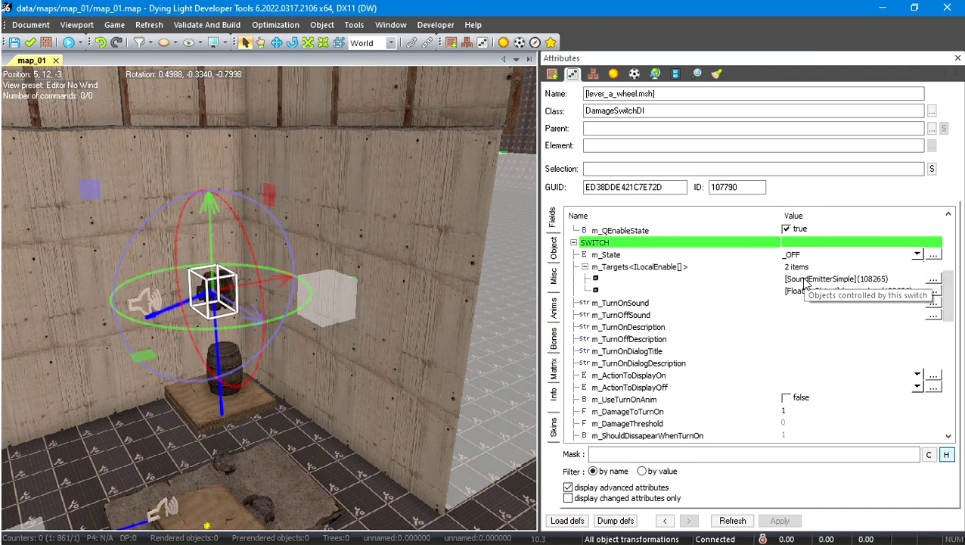
click(806, 280)
middle_drag(343, 327, 385, 288)
scroll(386, 289, up, 2)
right_click(787, 280)
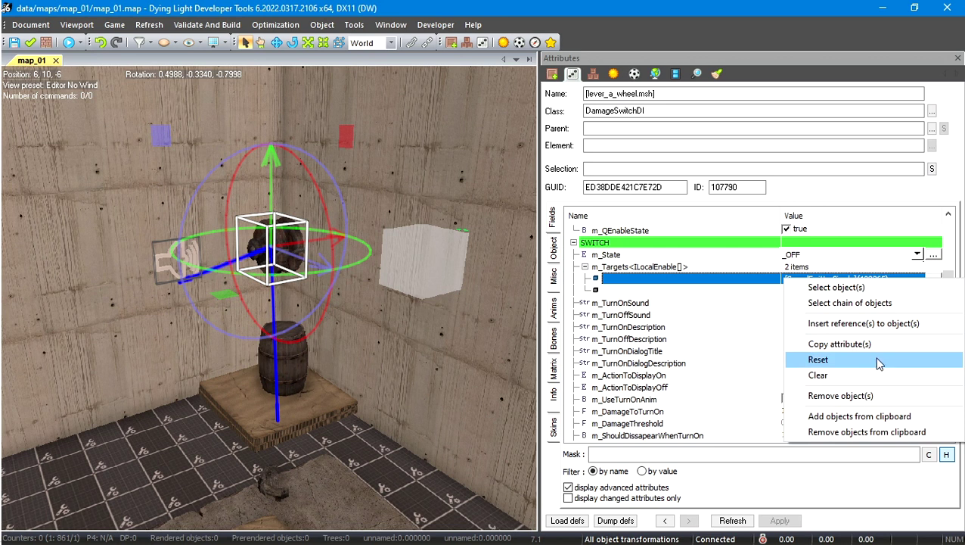
click(852, 396)
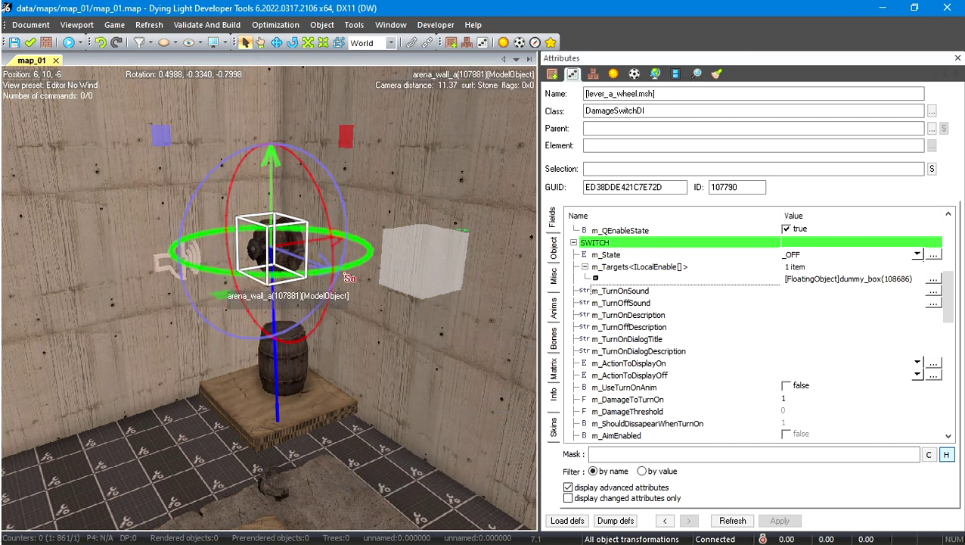
Step: Set m_LEnableState to false on the BoxObjectEnabler beside the wheel
click(423, 250)
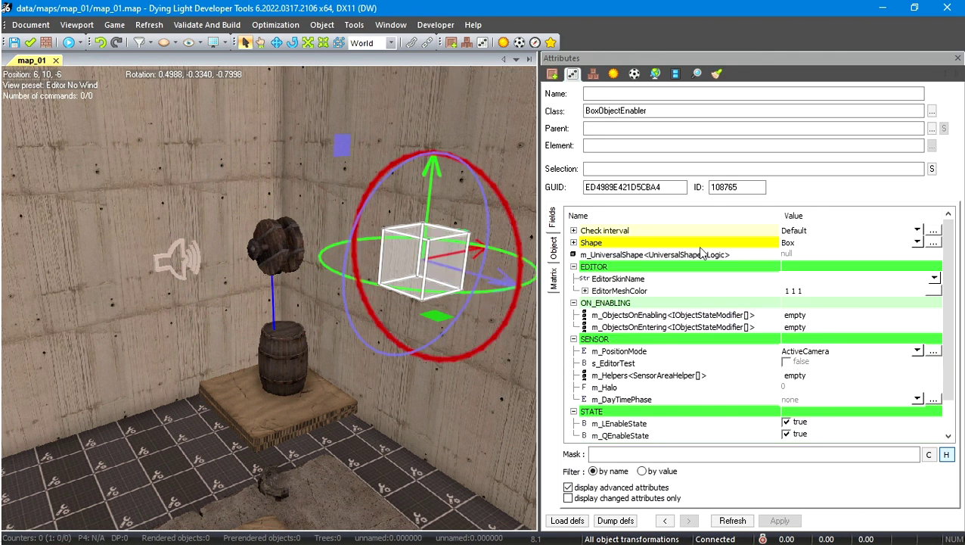
scroll(938, 340, down, 1)
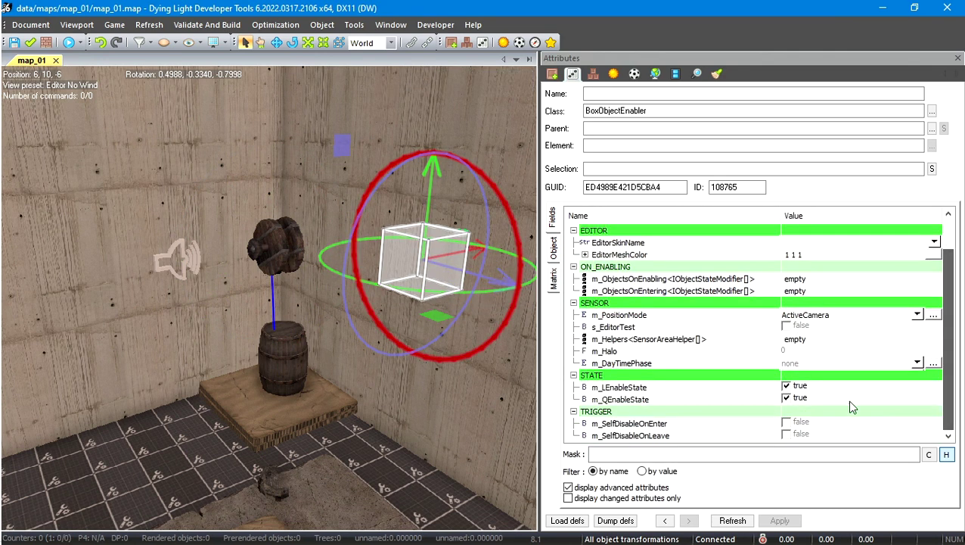
click(786, 387)
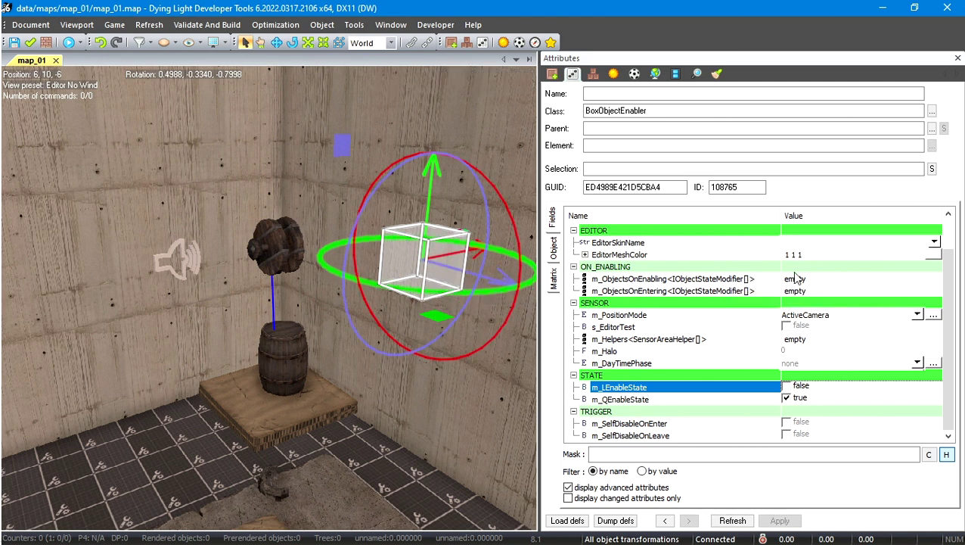
Step: Add an ObjectPlaySound modifier to the box enabler's m_ObjectsOnEnabling list, with m_BlockRevert left false
click(757, 281)
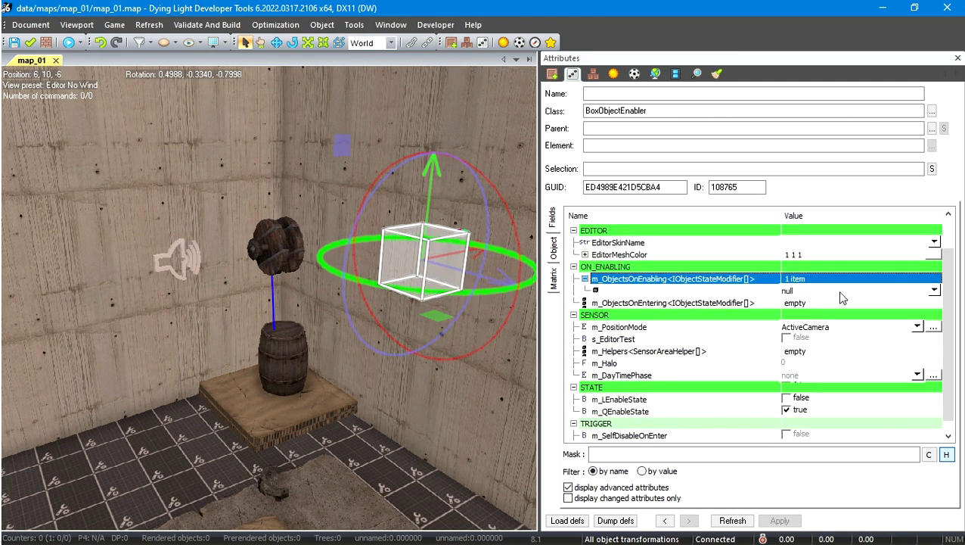
click(839, 292)
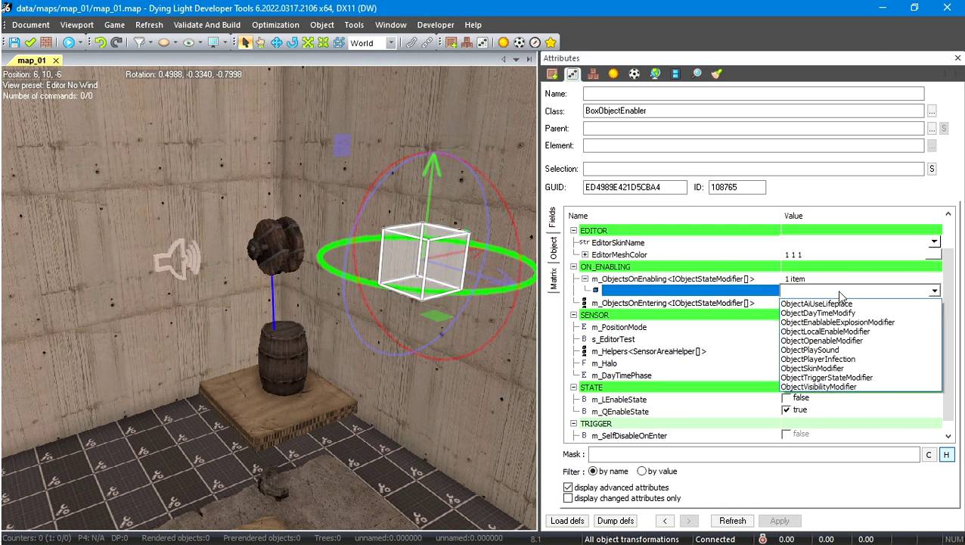
click(836, 351)
right_drag(399, 281, 416, 280)
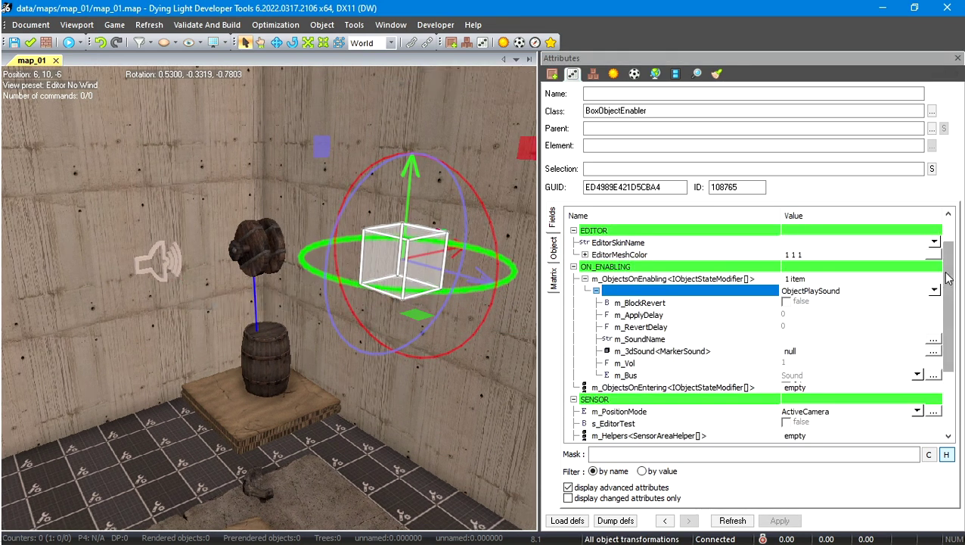
click(788, 302)
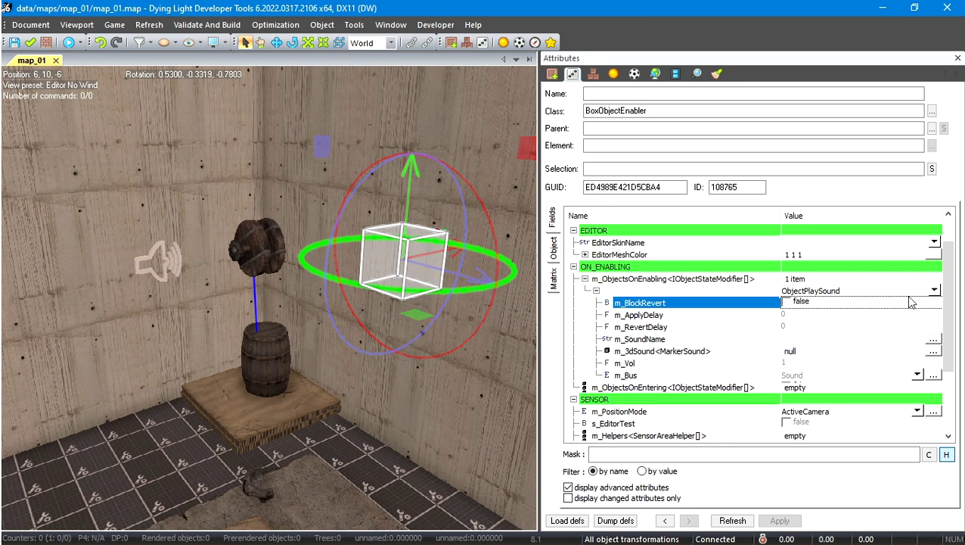
Step: Filter the sounds by explosion and assign auto_cannon_rocket_explosion as the modifier's m_SoundName
drag(944, 301, 949, 333)
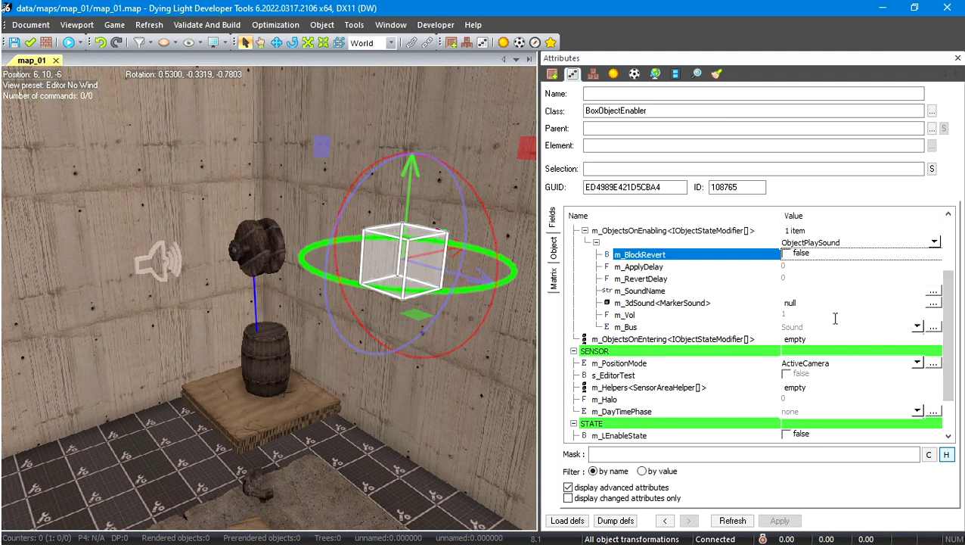
mouse_move(950, 307)
mouse_down()
mouse_move(951, 344)
mouse_move(954, 304)
mouse_up()
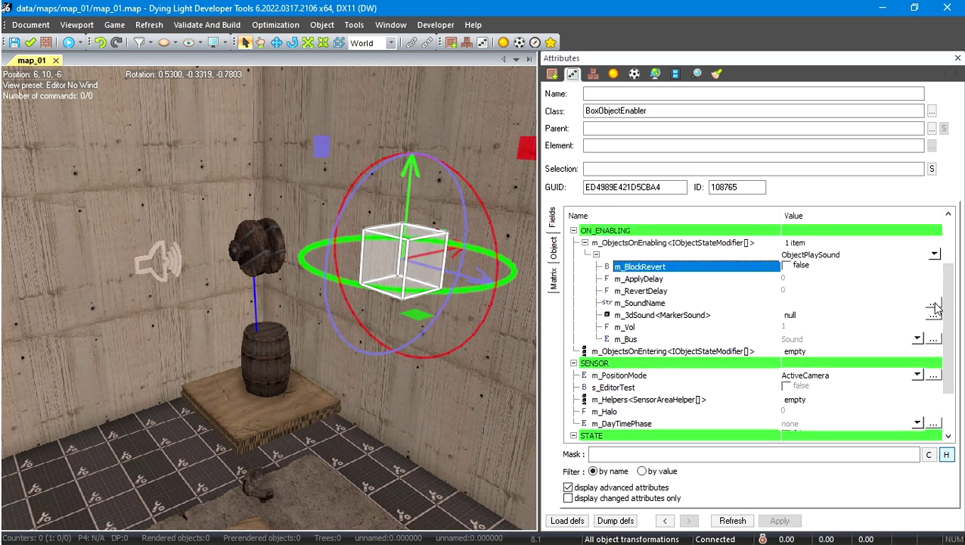
click(688, 303)
double_click(688, 304)
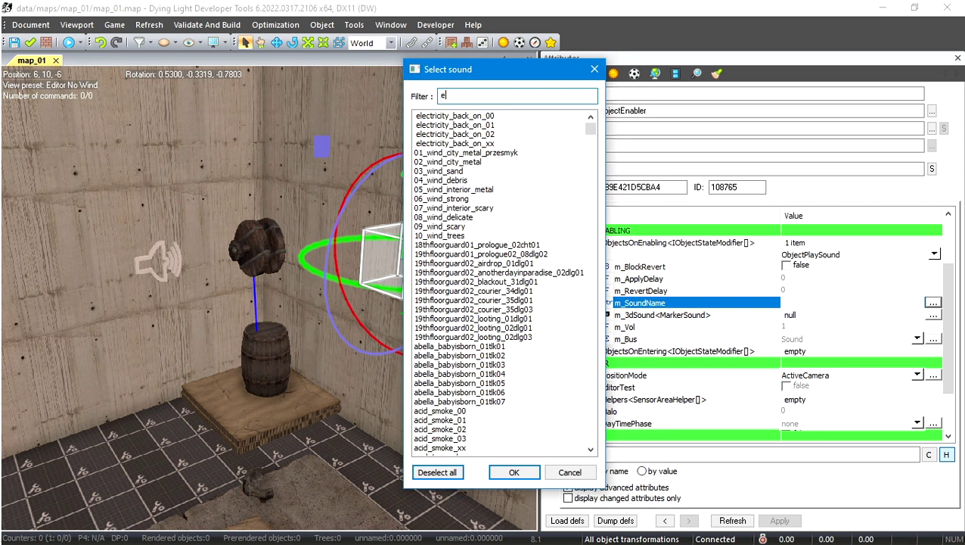
text(explosion)
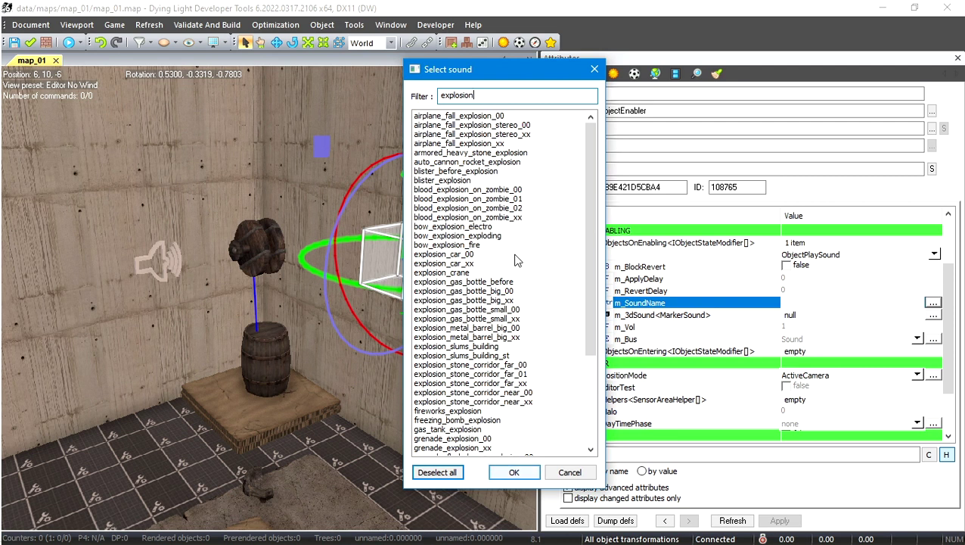
double_click(459, 163)
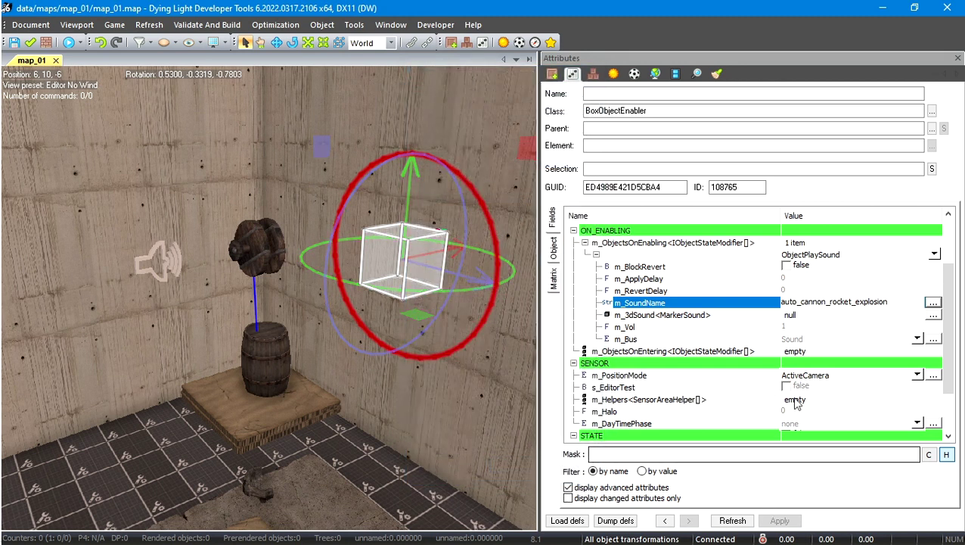
drag(949, 352, 949, 399)
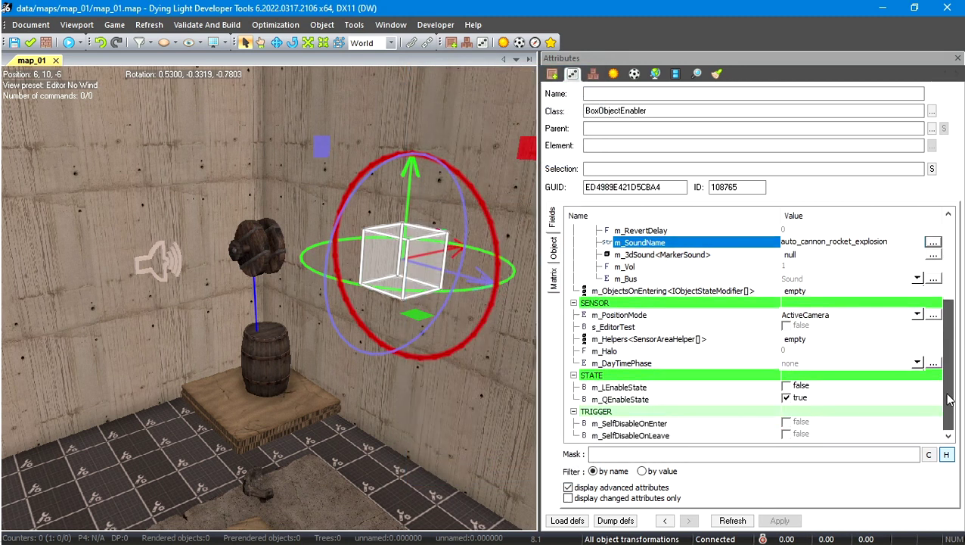
drag(953, 401, 957, 322)
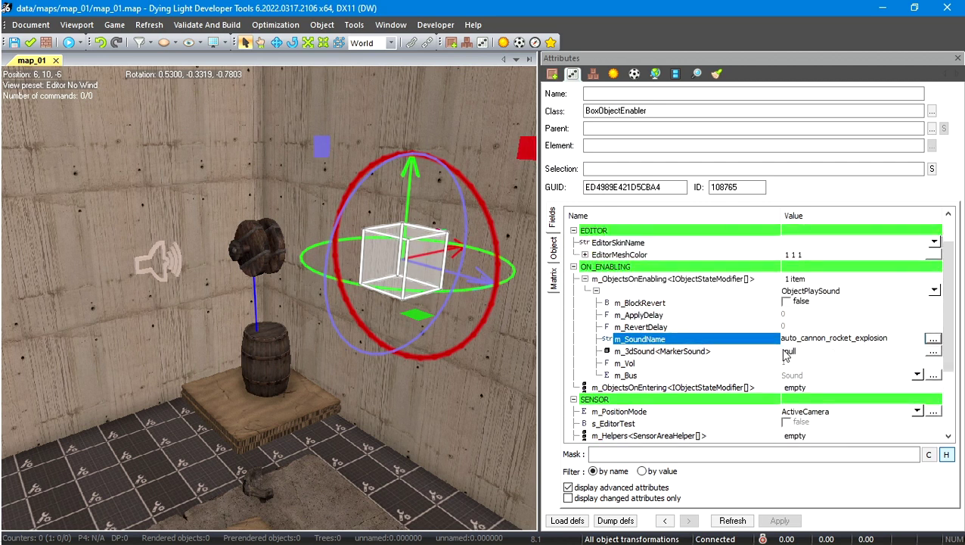
Step: Copy the box enabler's sound name and set the attenuation model of the sound emitter beside the wheel to InverseDistance
right_drag(415, 345, 408, 371)
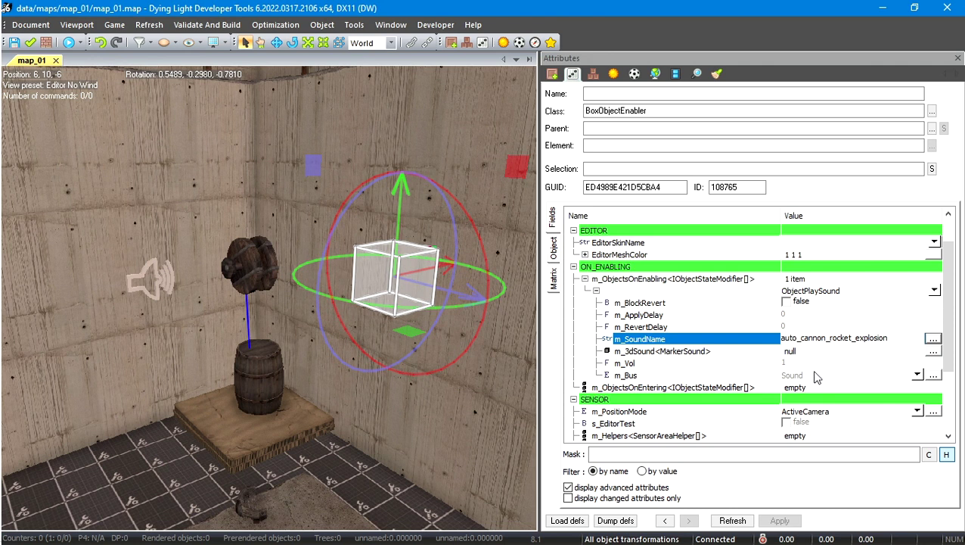
right_drag(499, 353, 494, 363)
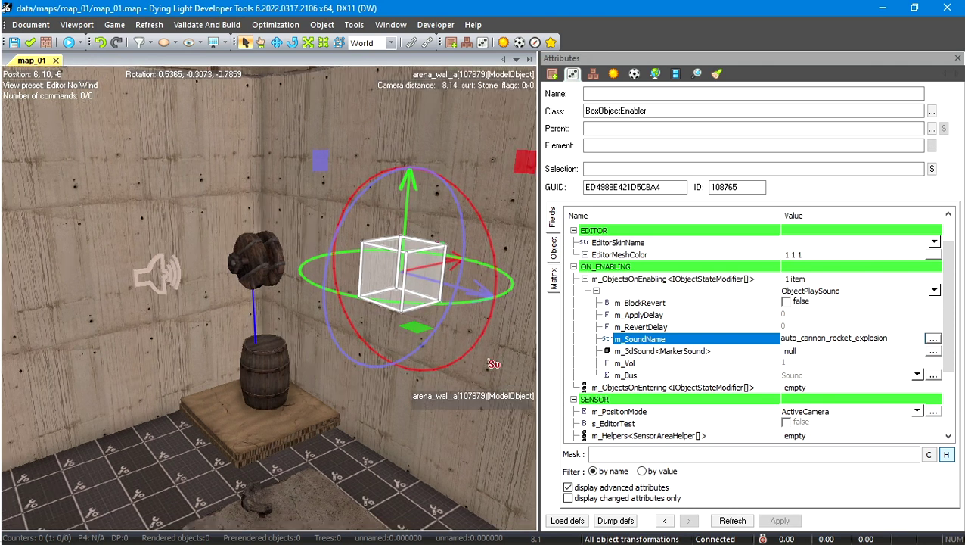
click(870, 340)
key(ctrl+c)
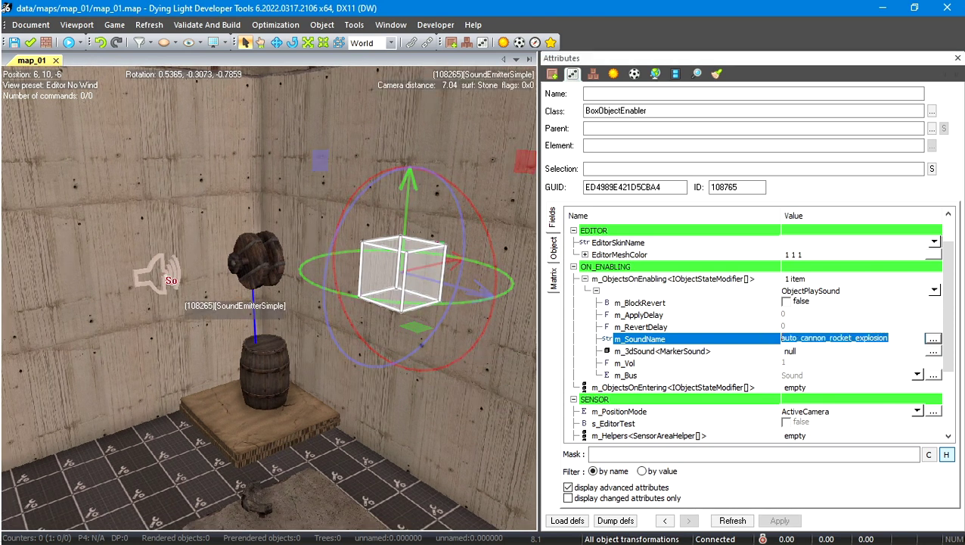
click(157, 277)
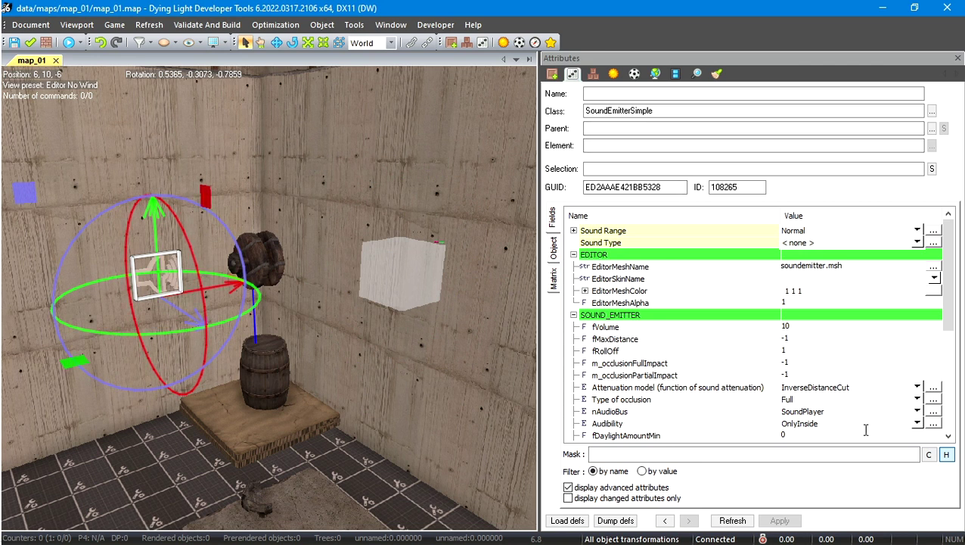
click(918, 387)
click(917, 353)
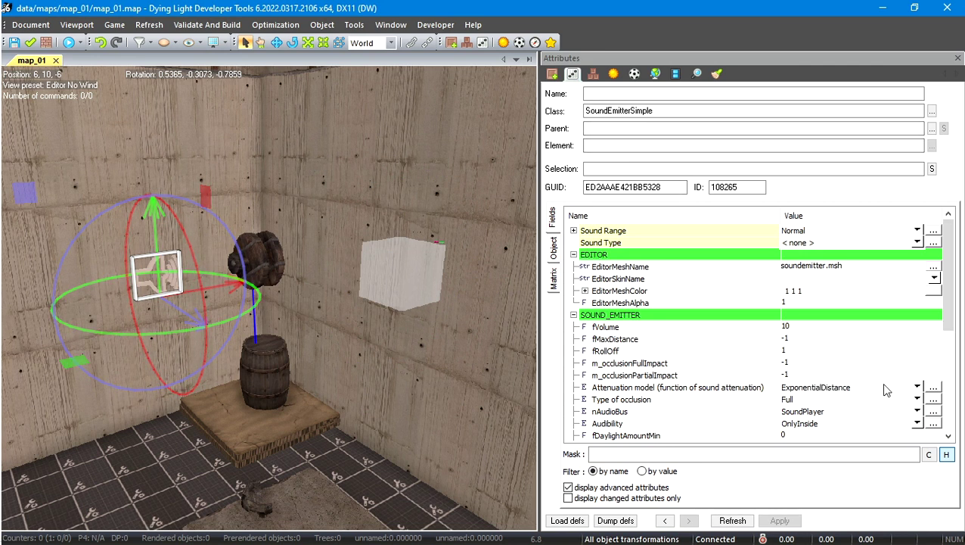
click(918, 387)
click(828, 407)
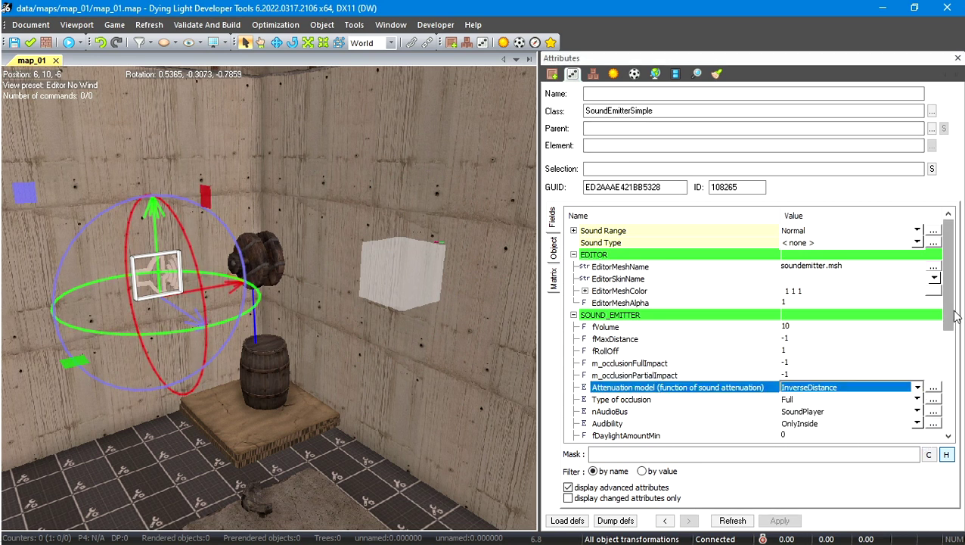
Step: Replace the sound emitter's sSoundName with the copied auto_cannon_rocket_explosion and enable its Test option
scroll(955, 320, down, 5)
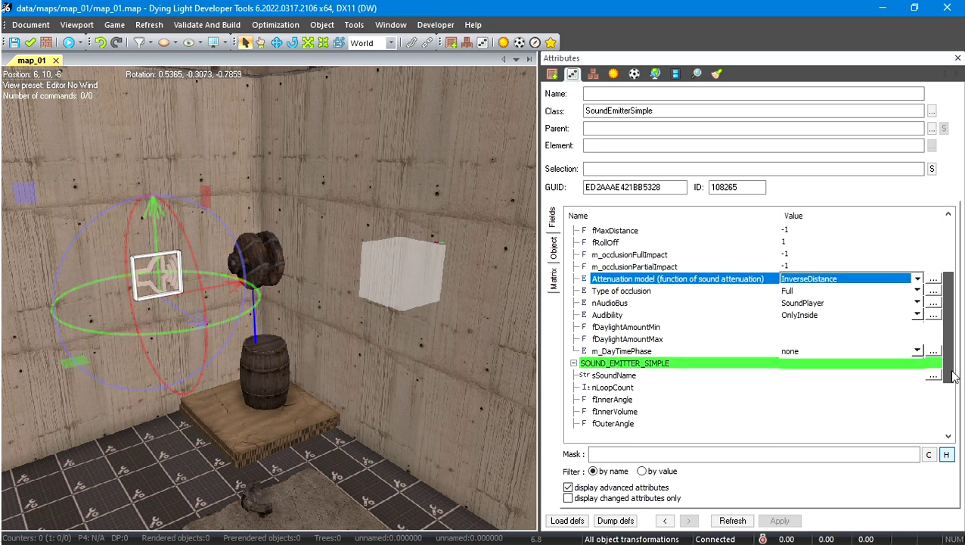
click(870, 291)
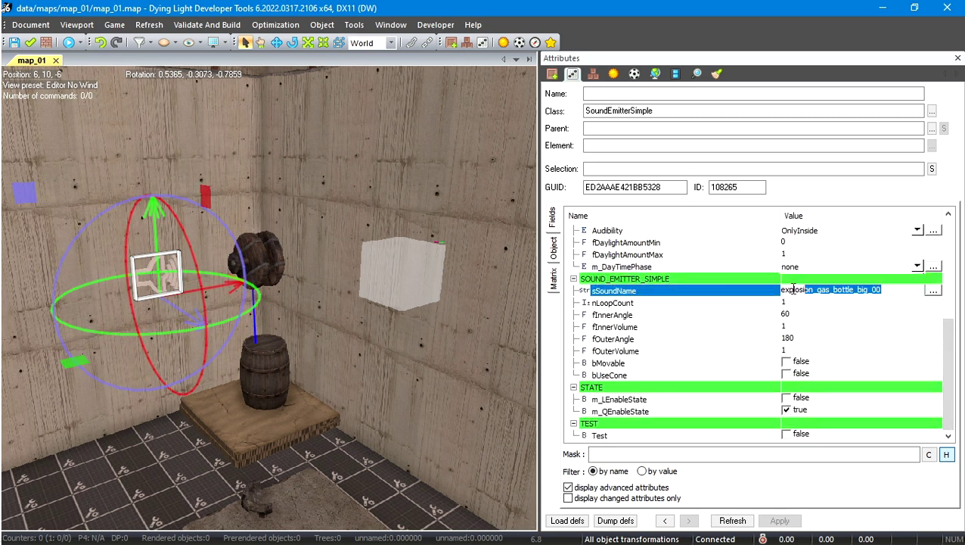
key(ctrl+v)
key(Return)
click(787, 435)
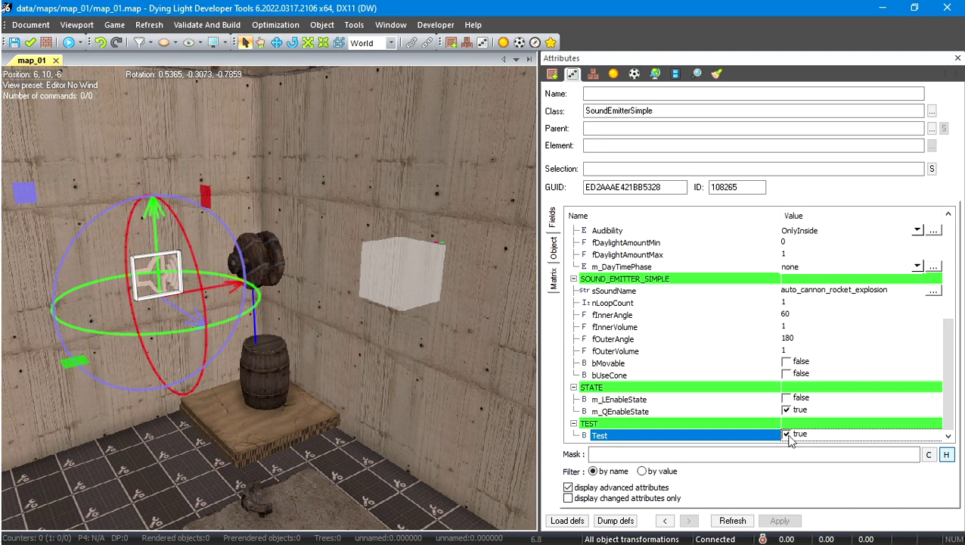
Step: Turn off the sound emitter's Test option and delete the emitter beside the lever wheel
click(788, 436)
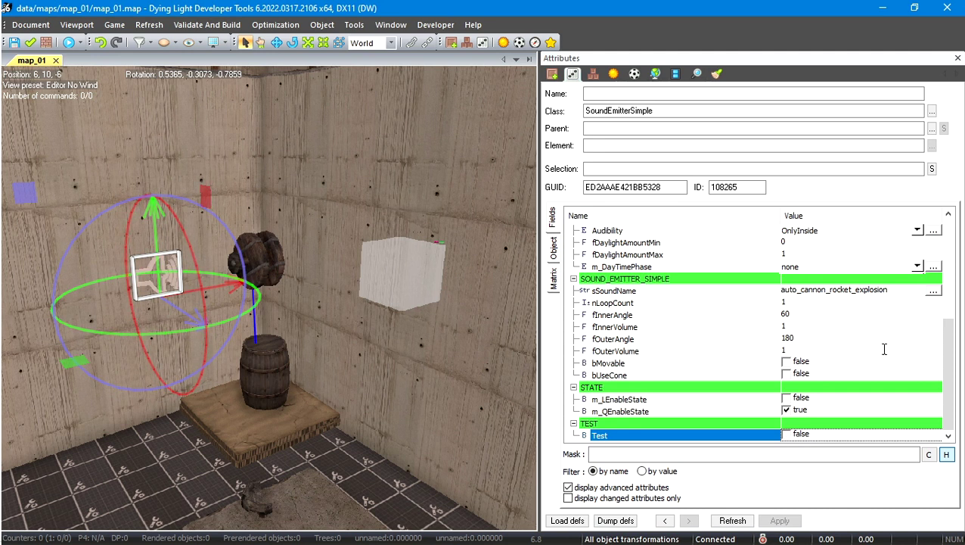
right_drag(367, 324, 349, 325)
key(Delete)
Step: Examine the box enabler's ObjectPlaySound modifier, its sound name and the sensor, state and trigger fields
click(416, 261)
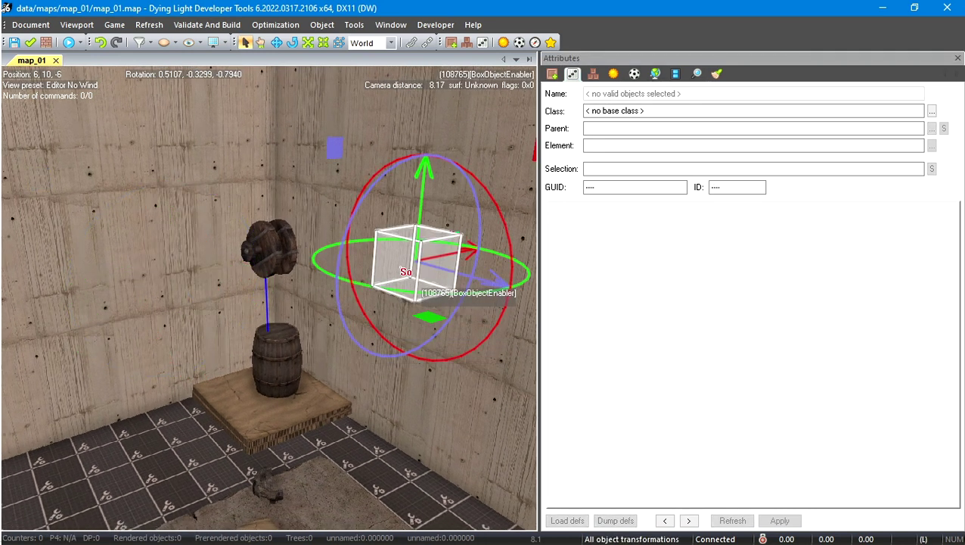
right_drag(424, 265, 514, 463)
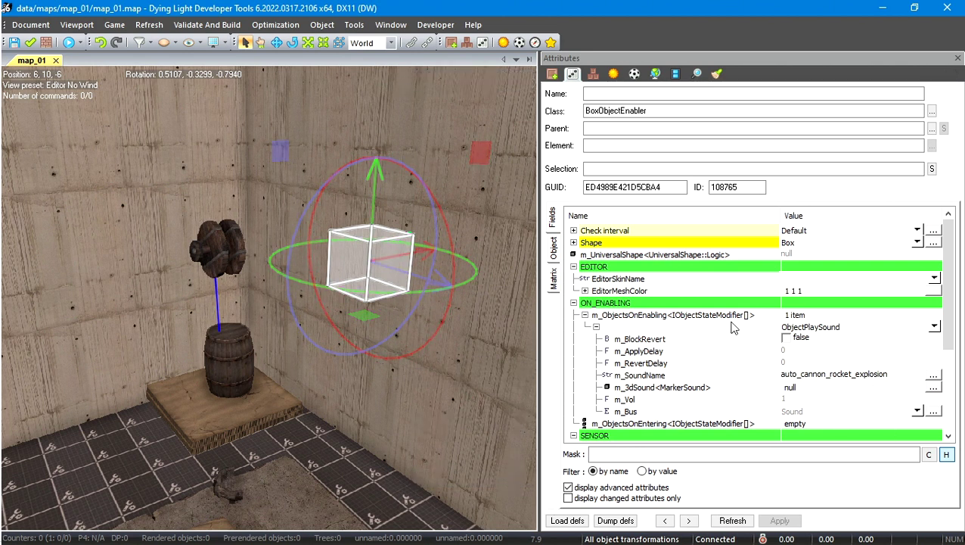
click(650, 317)
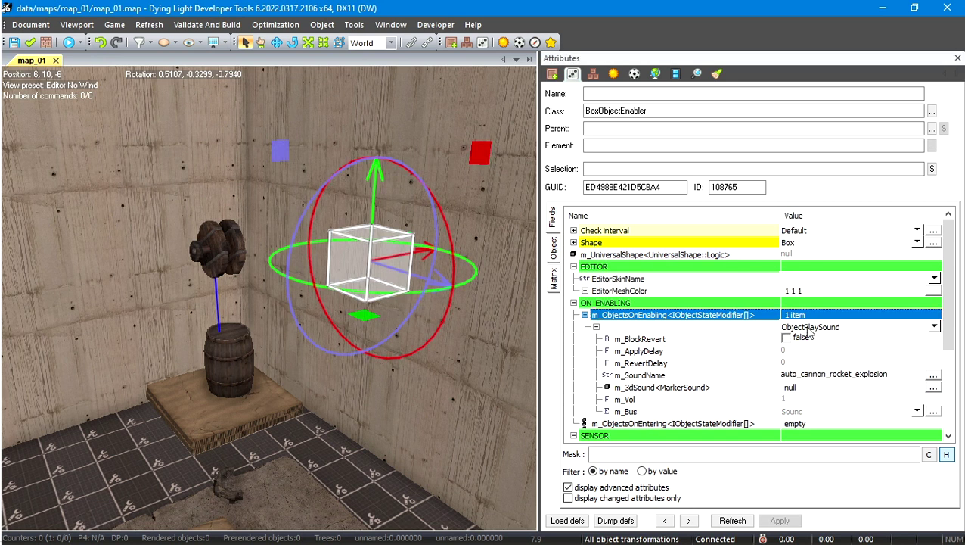
click(802, 376)
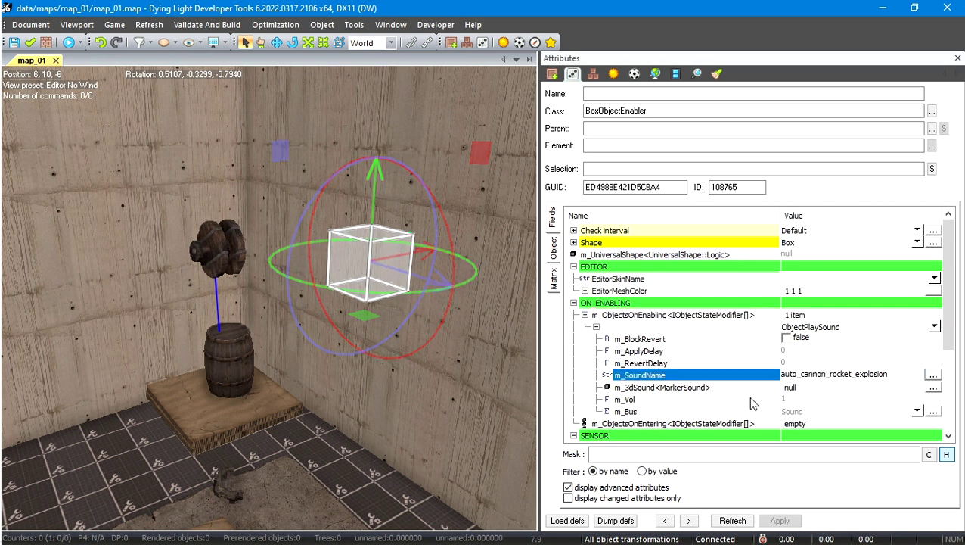
scroll(749, 401, down, 1)
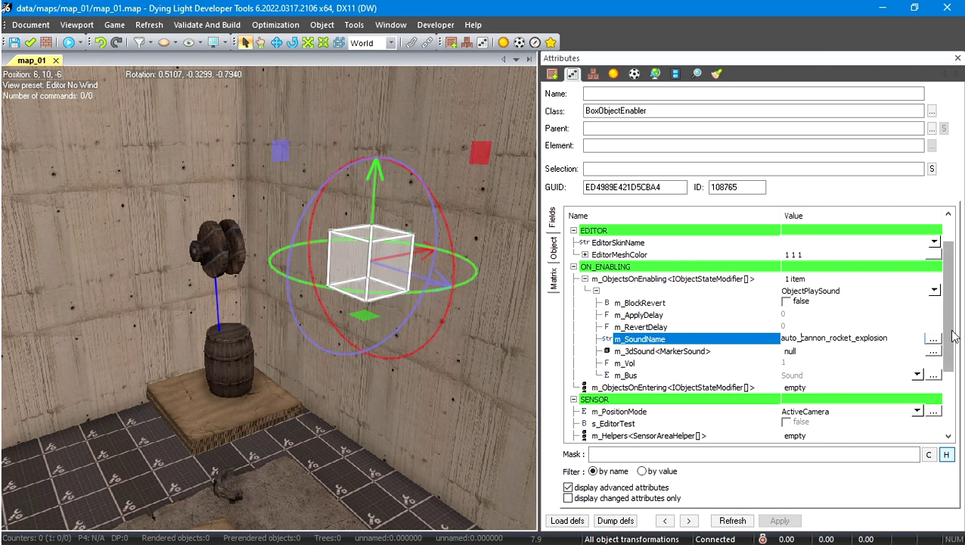
drag(952, 330, 930, 327)
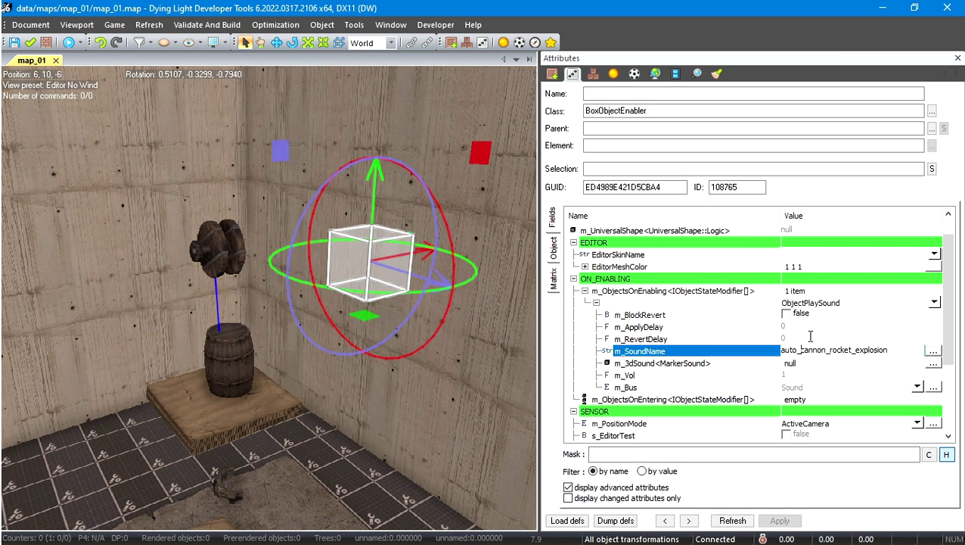
mouse_move(951, 307)
mouse_down()
mouse_move(952, 360)
mouse_move(954, 323)
mouse_up()
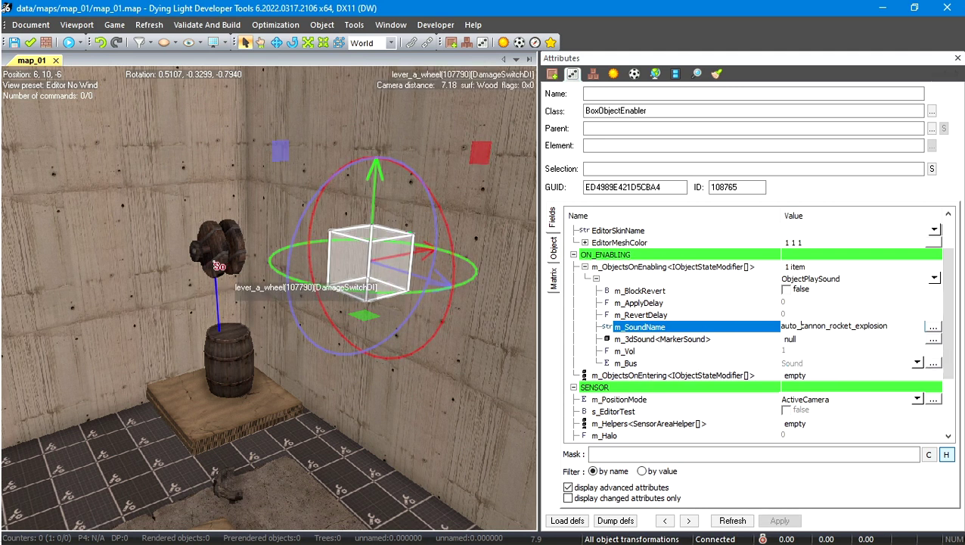
scroll(647, 363, down, 2)
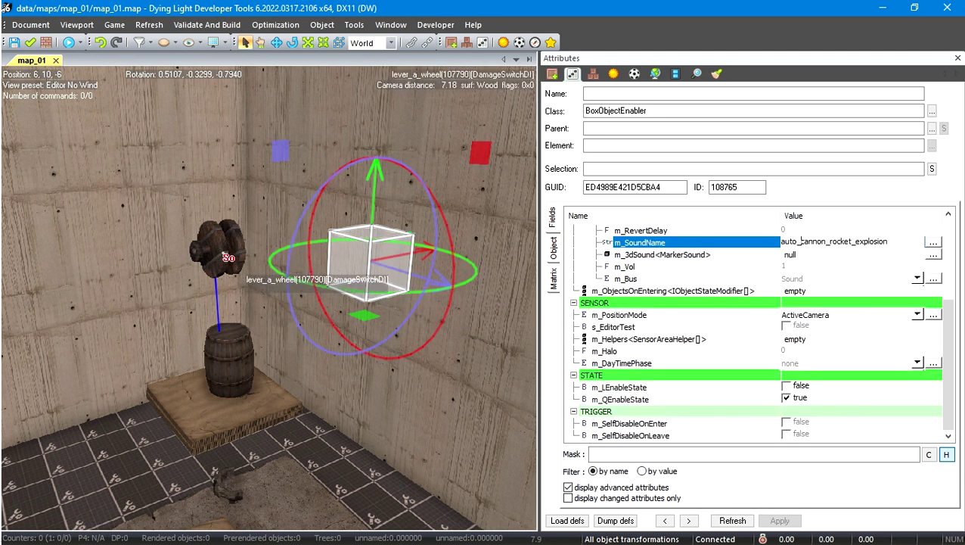
Step: Add the BoxObjectEnabler to the lever wheel's m_Targets list alongside the dummy_box target
click(227, 256)
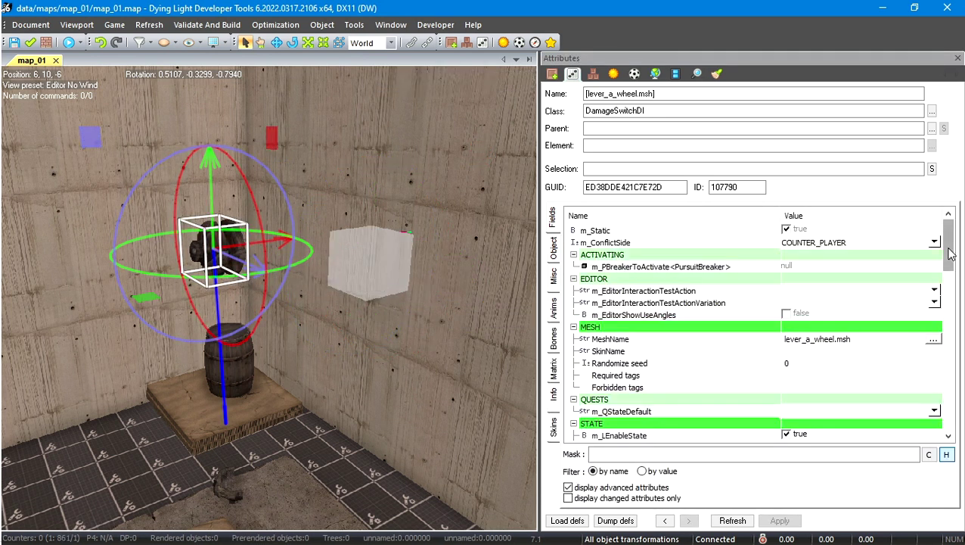
scroll(902, 301, down, 6)
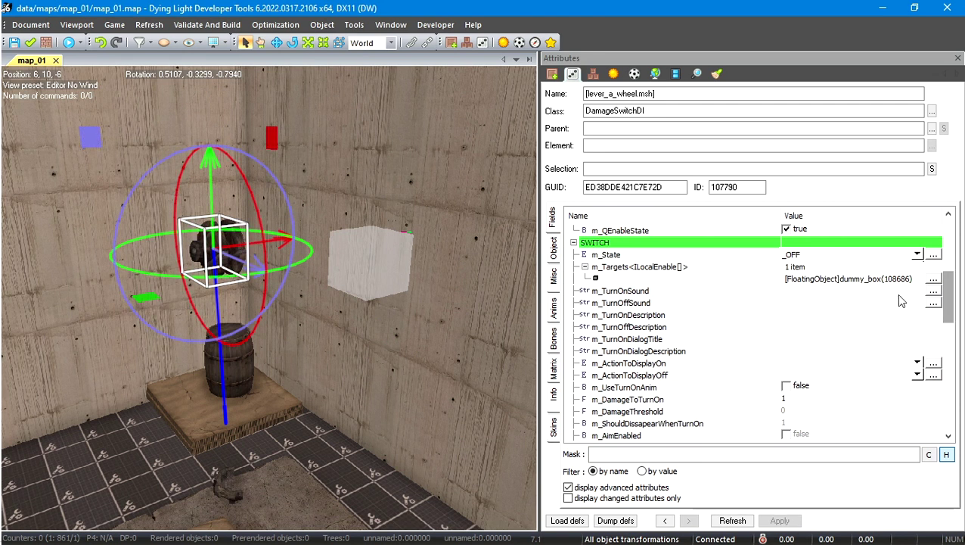
click(787, 267)
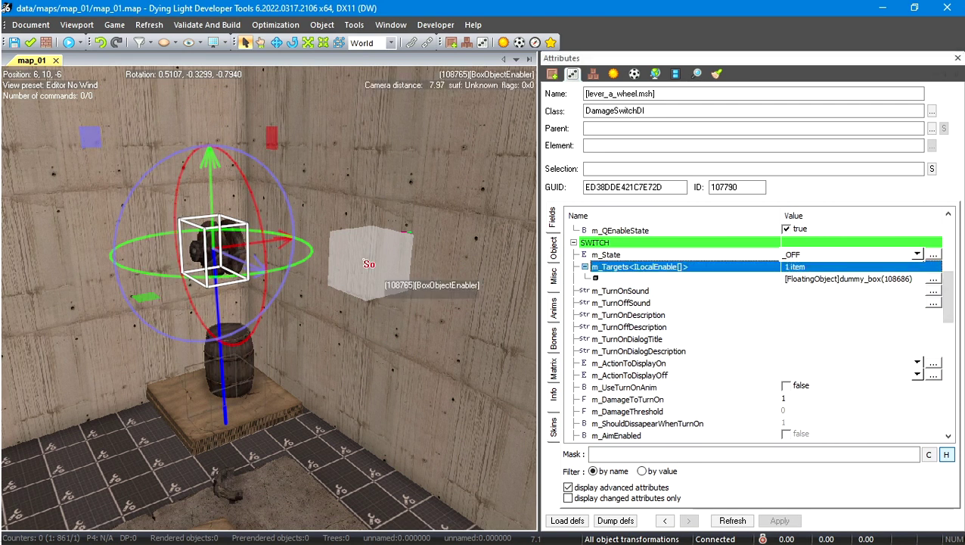
right_click(380, 263)
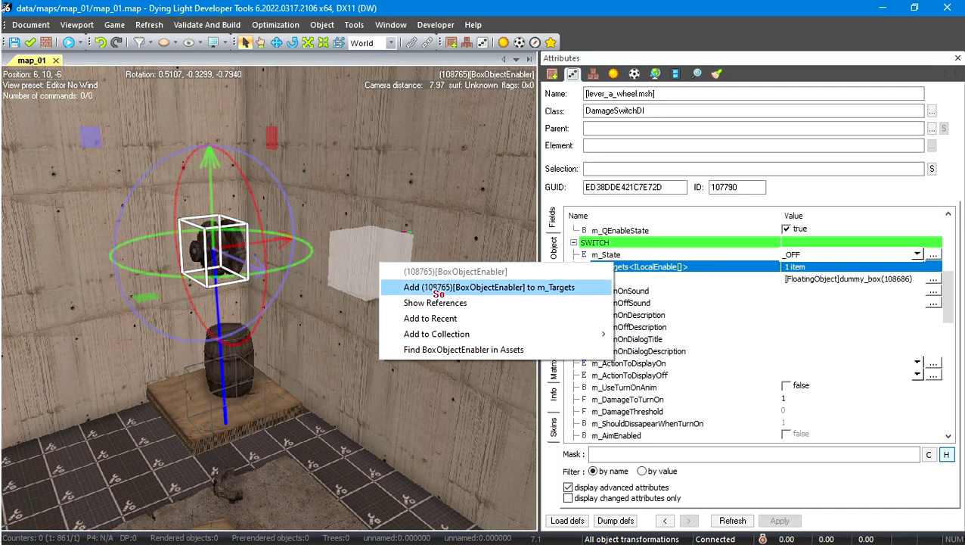
click(436, 288)
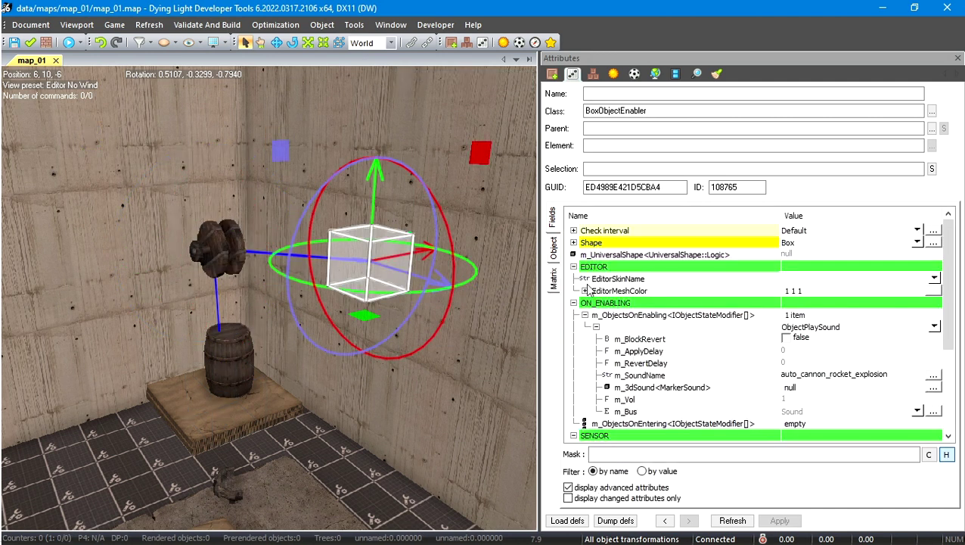
Step: Review the box enabler's m_ObjectsOnEnabling entry, run the map in the game and inspect the trap area with the bow equipped
click(643, 319)
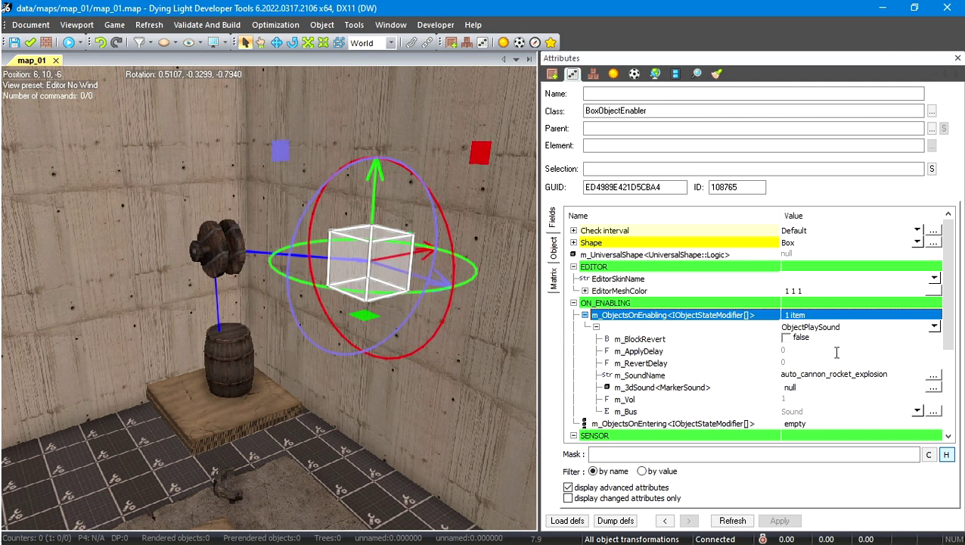
middle_drag(392, 401, 386, 303)
scroll(394, 405, down, 5)
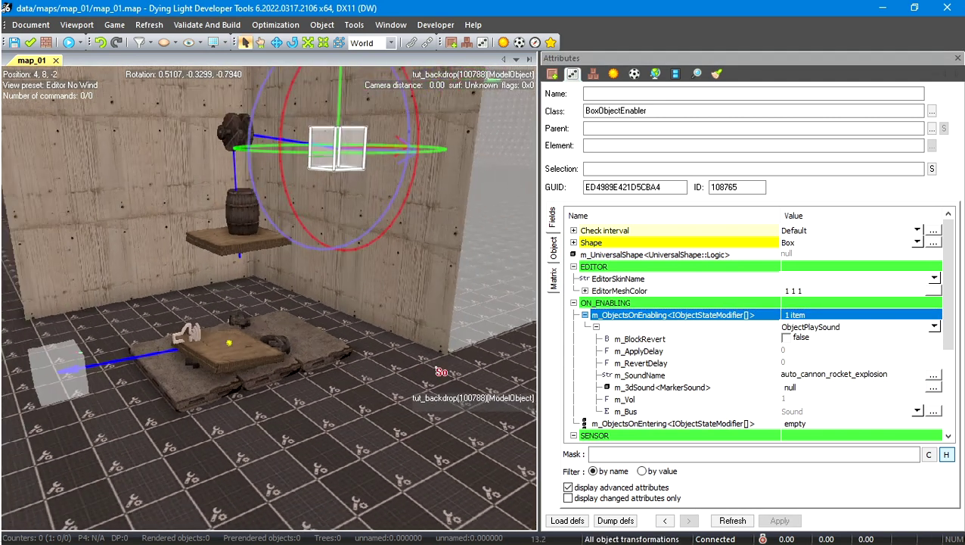
click(394, 404)
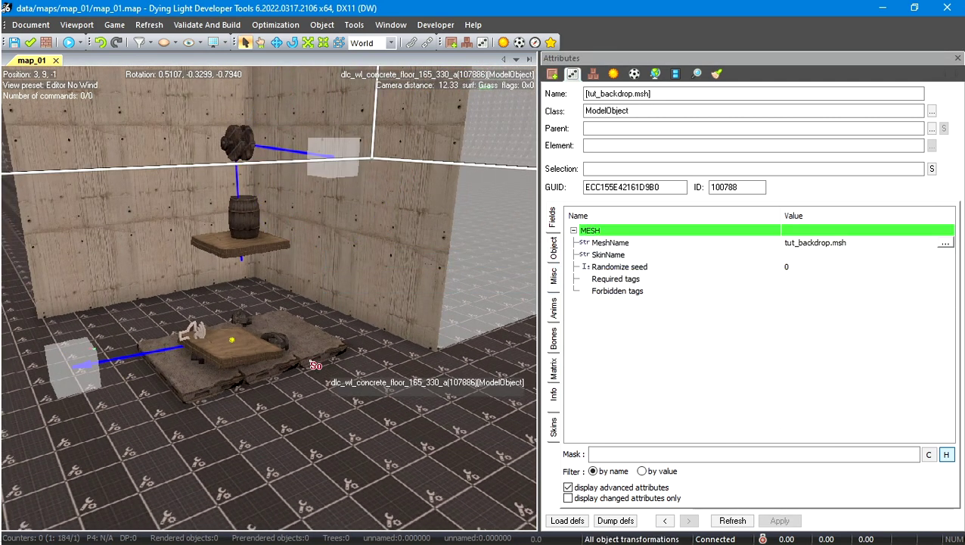
middle_drag(395, 409, 407, 420)
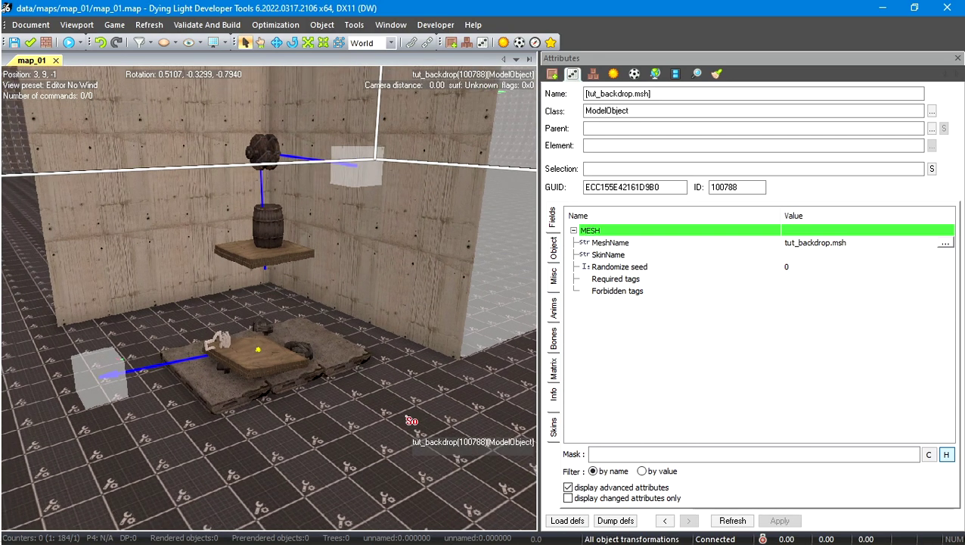
key(F5)
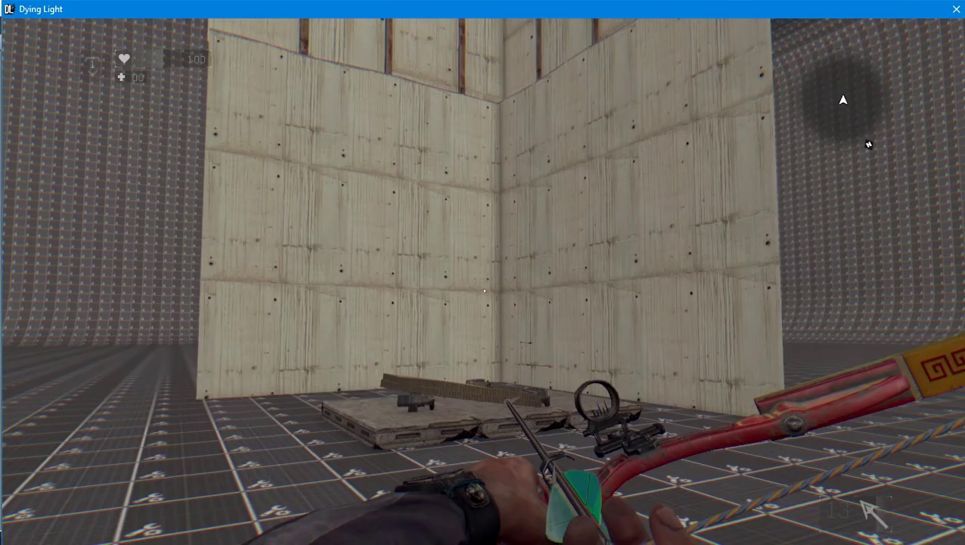
key(w)
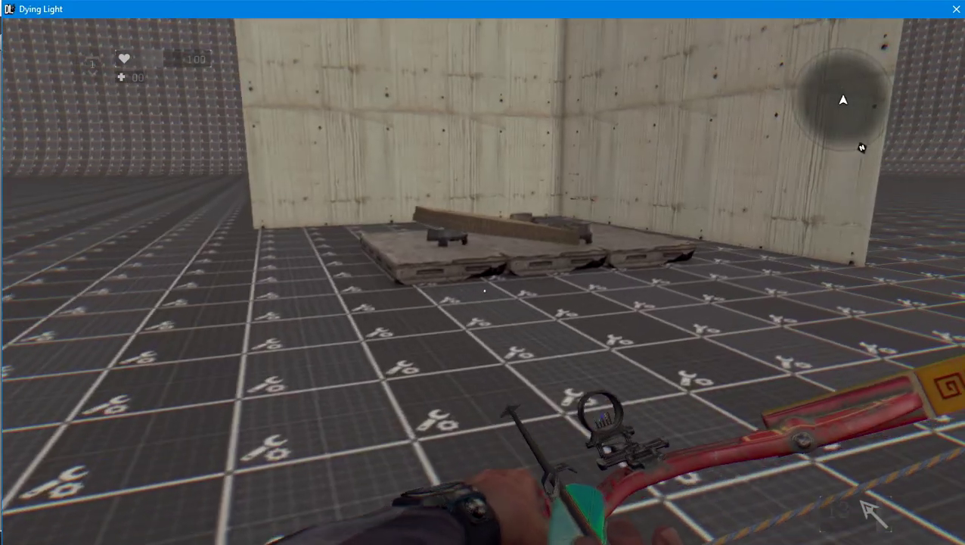
key(w)
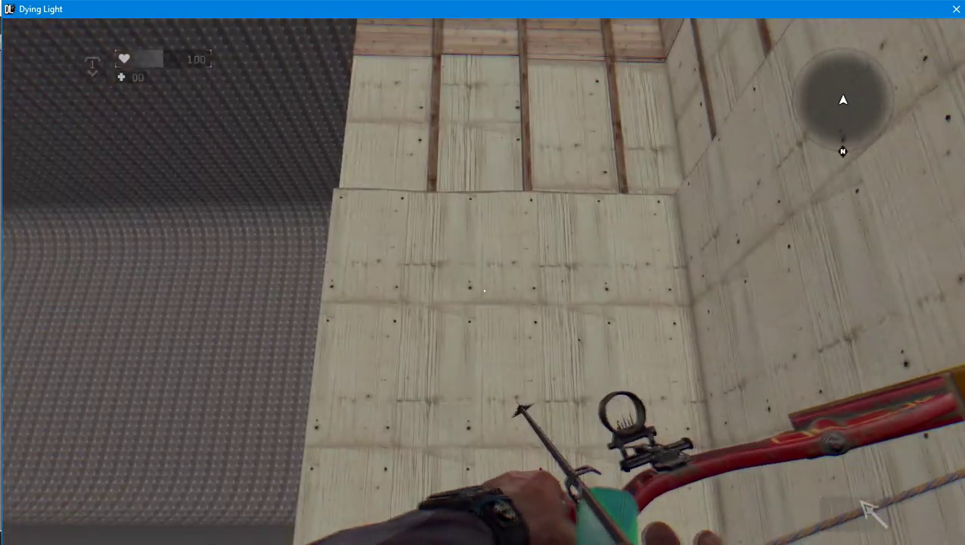
key(w)
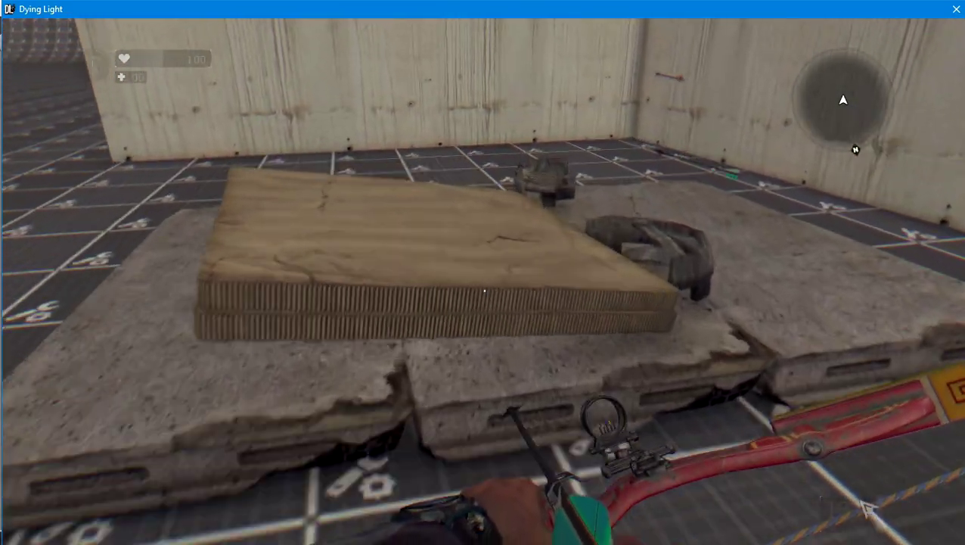
key(s)
key(w)
key(w)
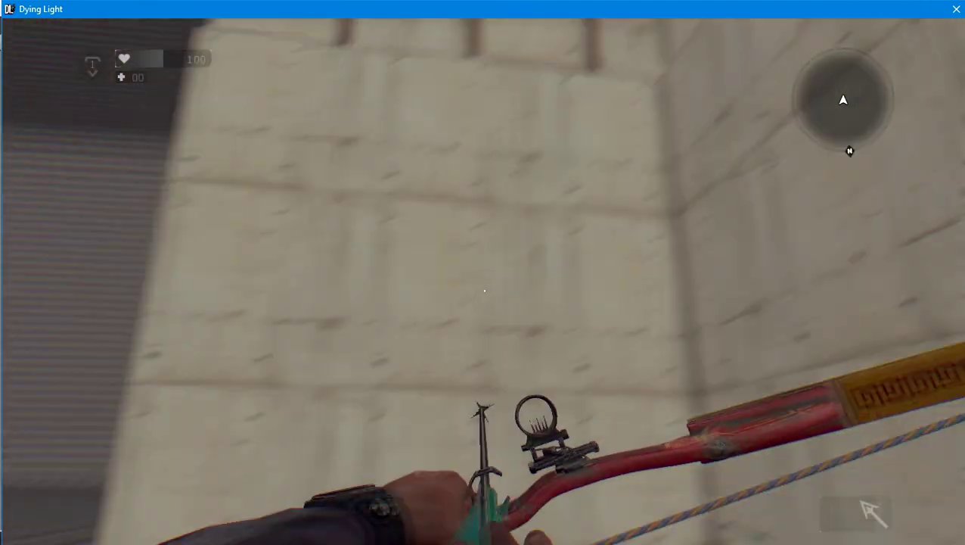
key(w)
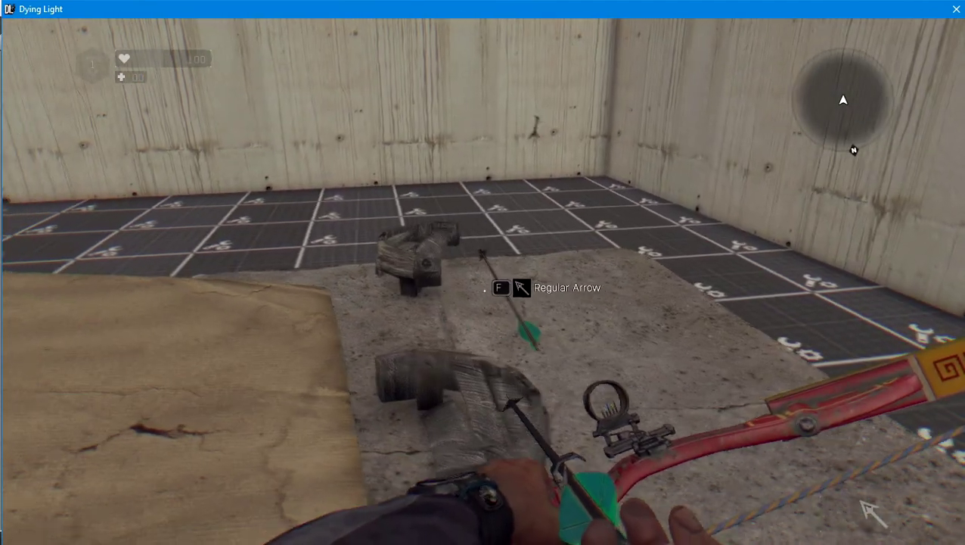
Step: Pick up the arrow from the concrete slab, back away from the trap and leave the playtest
key(w)
key(f)
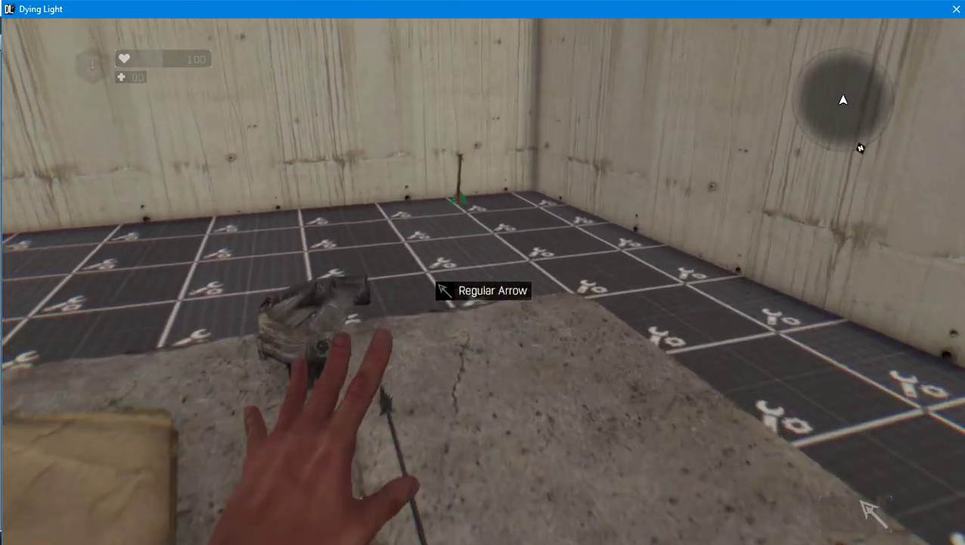
key(f)
key(s)
key(s)
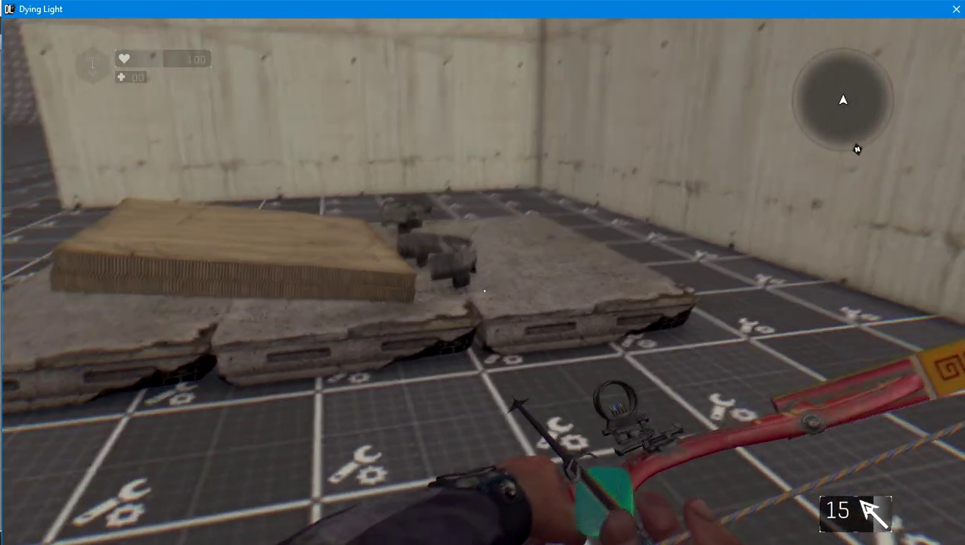
key(s)
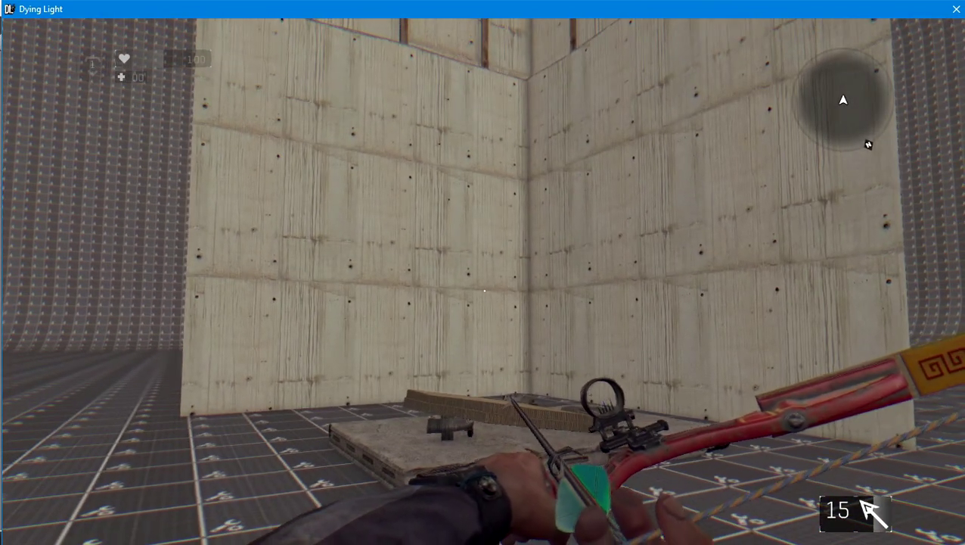
key(Escape)
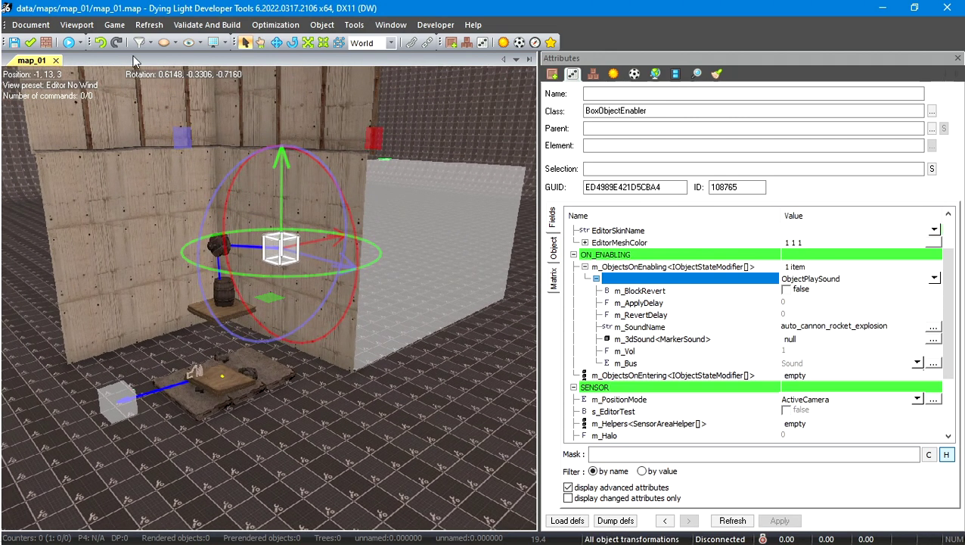
Step: Start a new playtest, filter the cheat items supply by bundle and give the player Bundle_Pistol_A
click(68, 43)
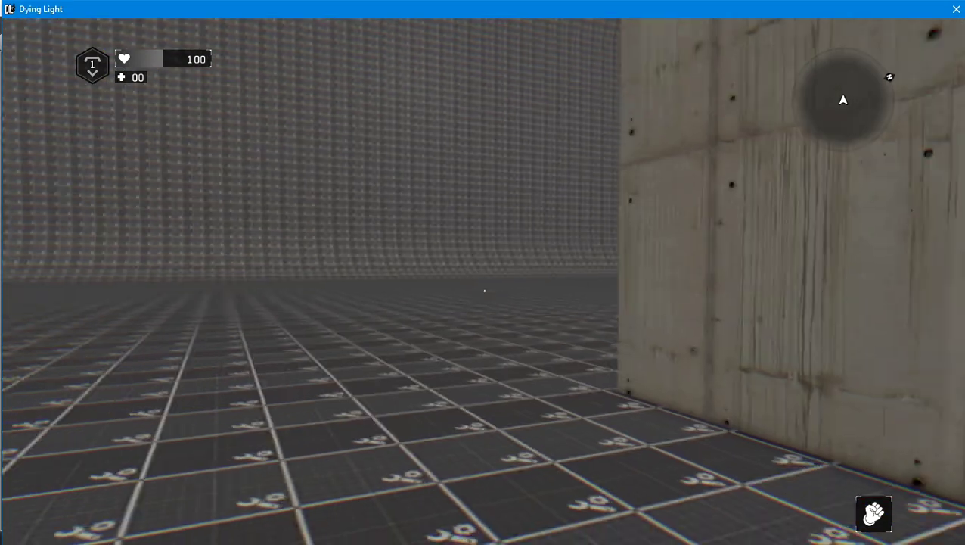
key(Escape)
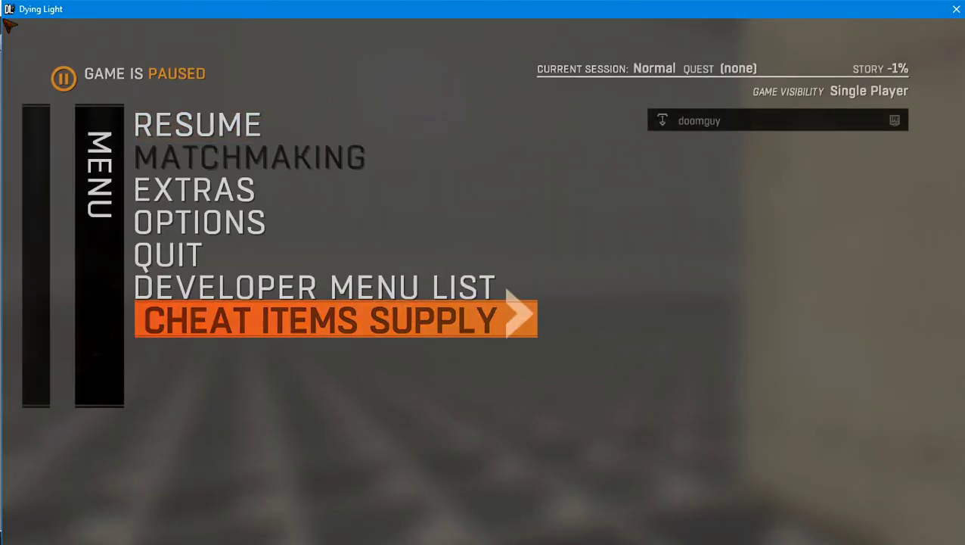
key(Return)
text(bundle)
key(Down)
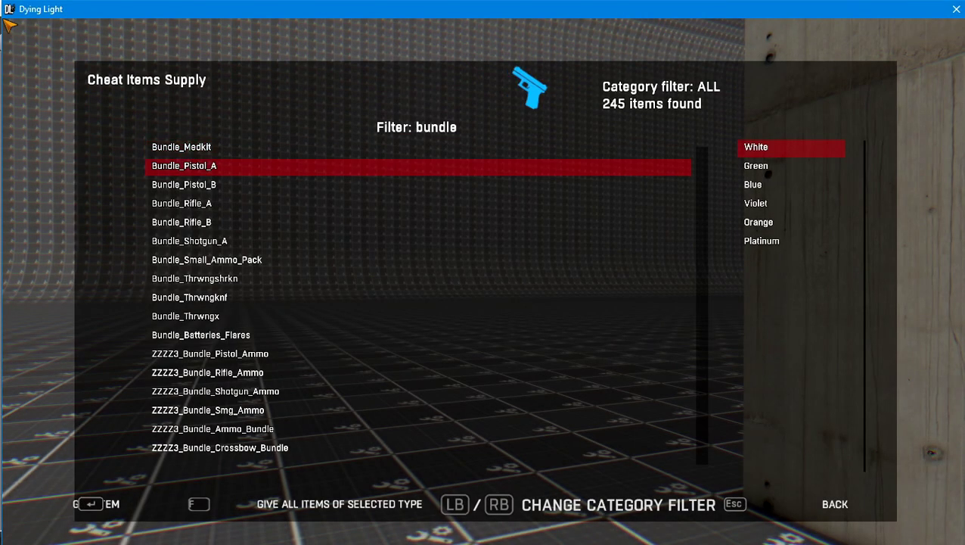
key(Return)
key(Escape)
Step: Reload the pistol and shoot the lever wheel above the barrel to test the trap with its explosion sound
key(r)
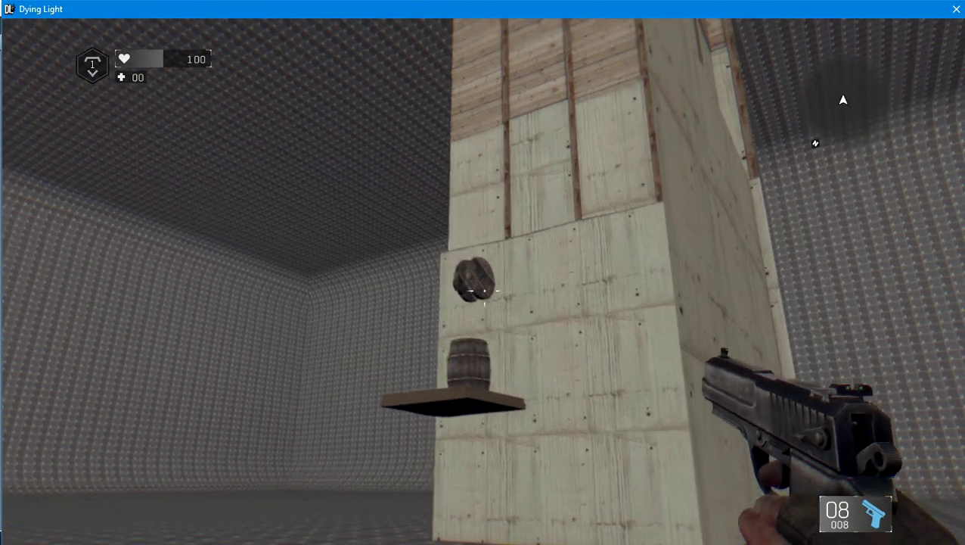
click(485, 292)
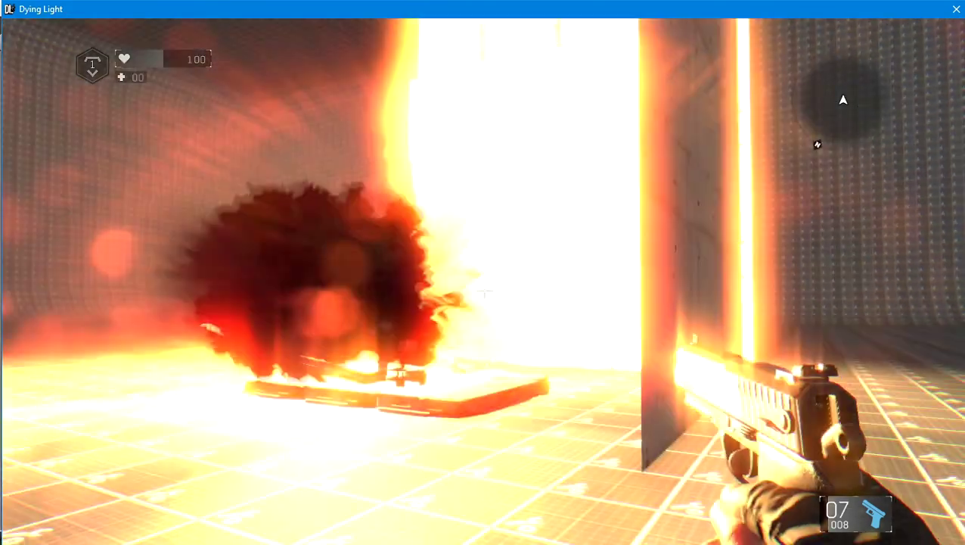